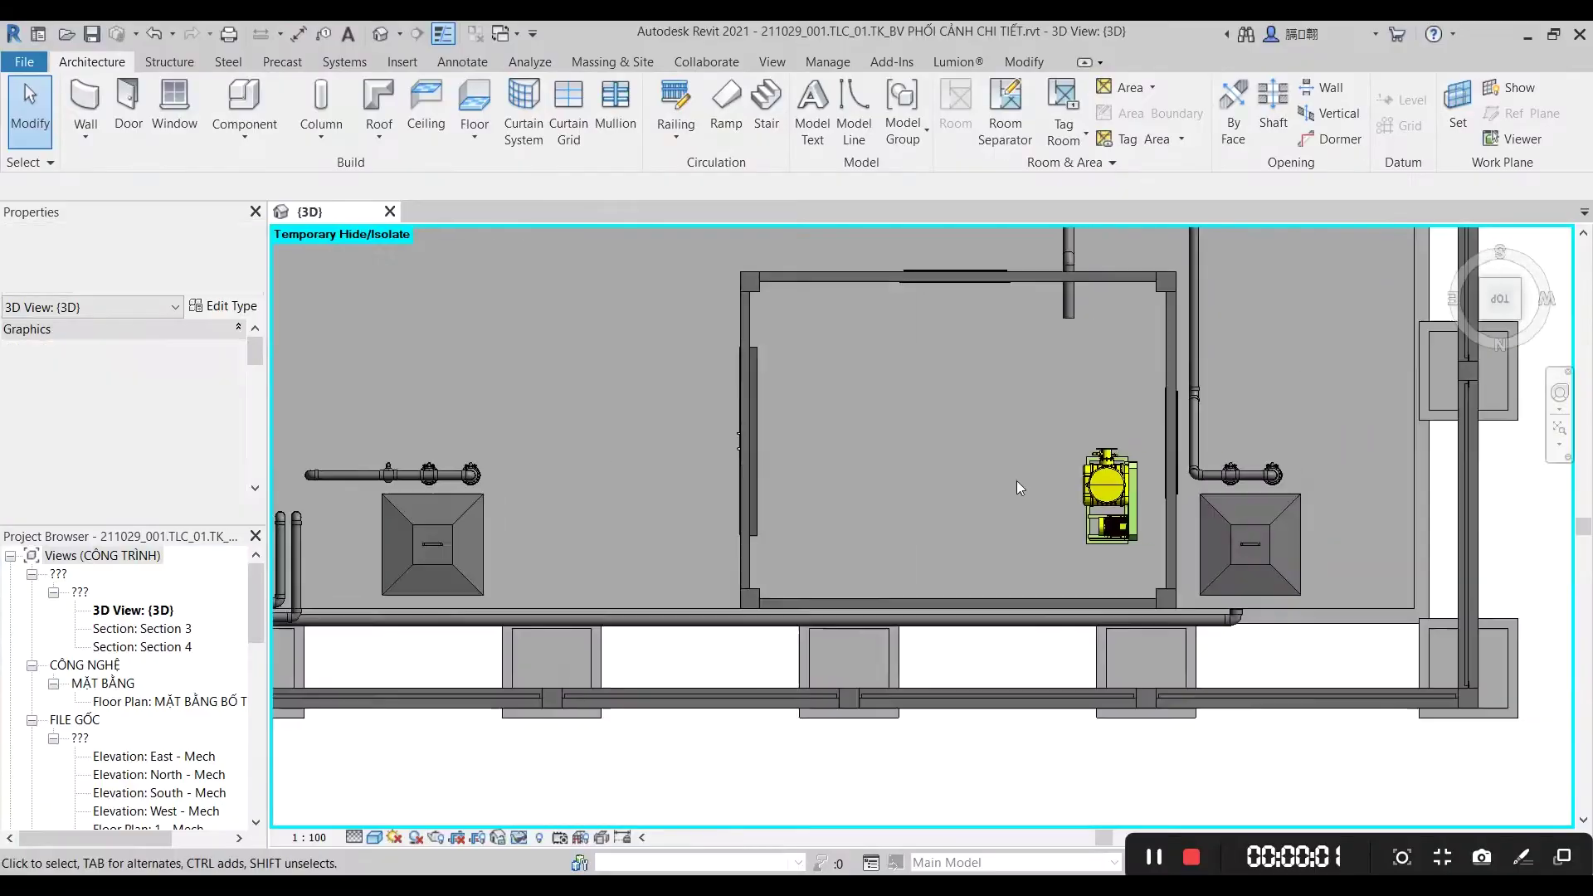
# Step: Let the Architecture intro play until the Revit 3D view of the blower room appears
pyautogui.scroll(3, 1017, 481)
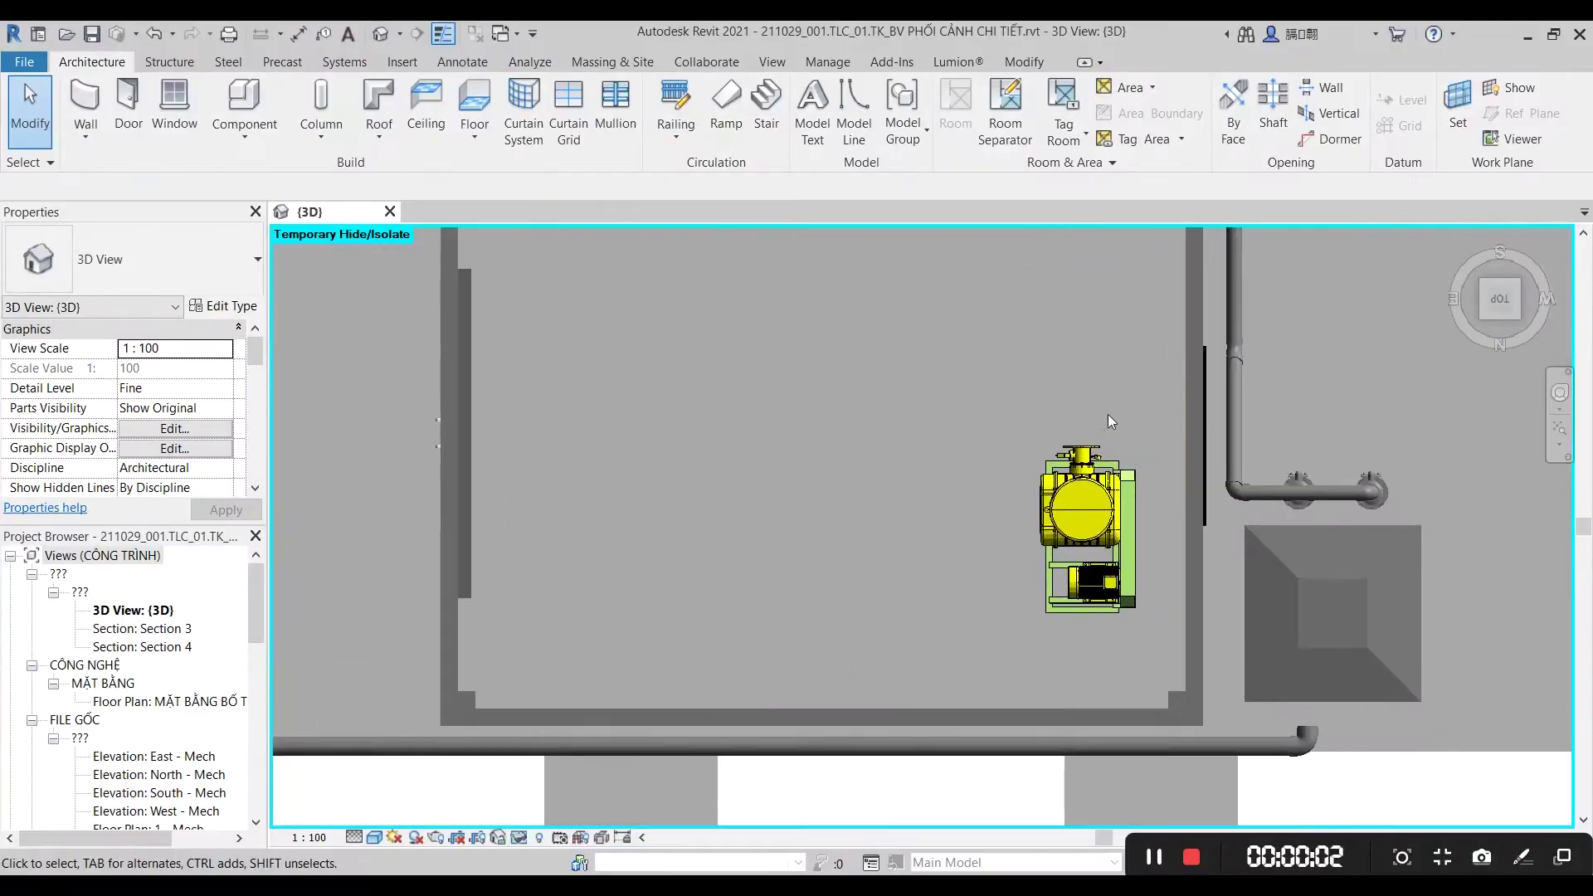
pyautogui.scroll(-4, 1108, 415)
pyautogui.scroll(1, 1039, 467)
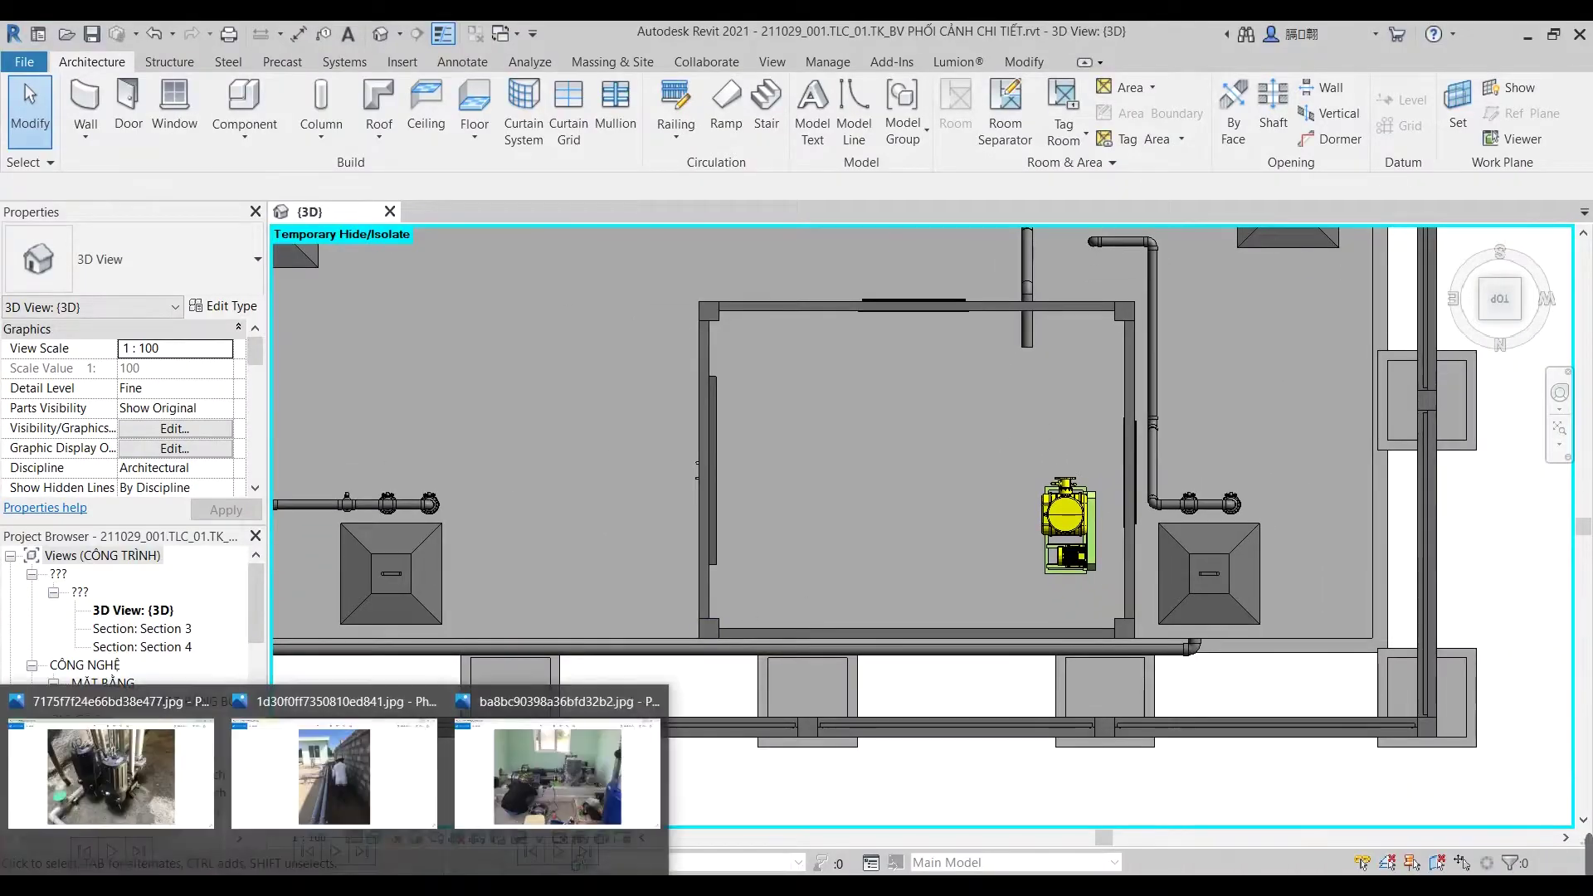
pyautogui.moveTo(557, 772)
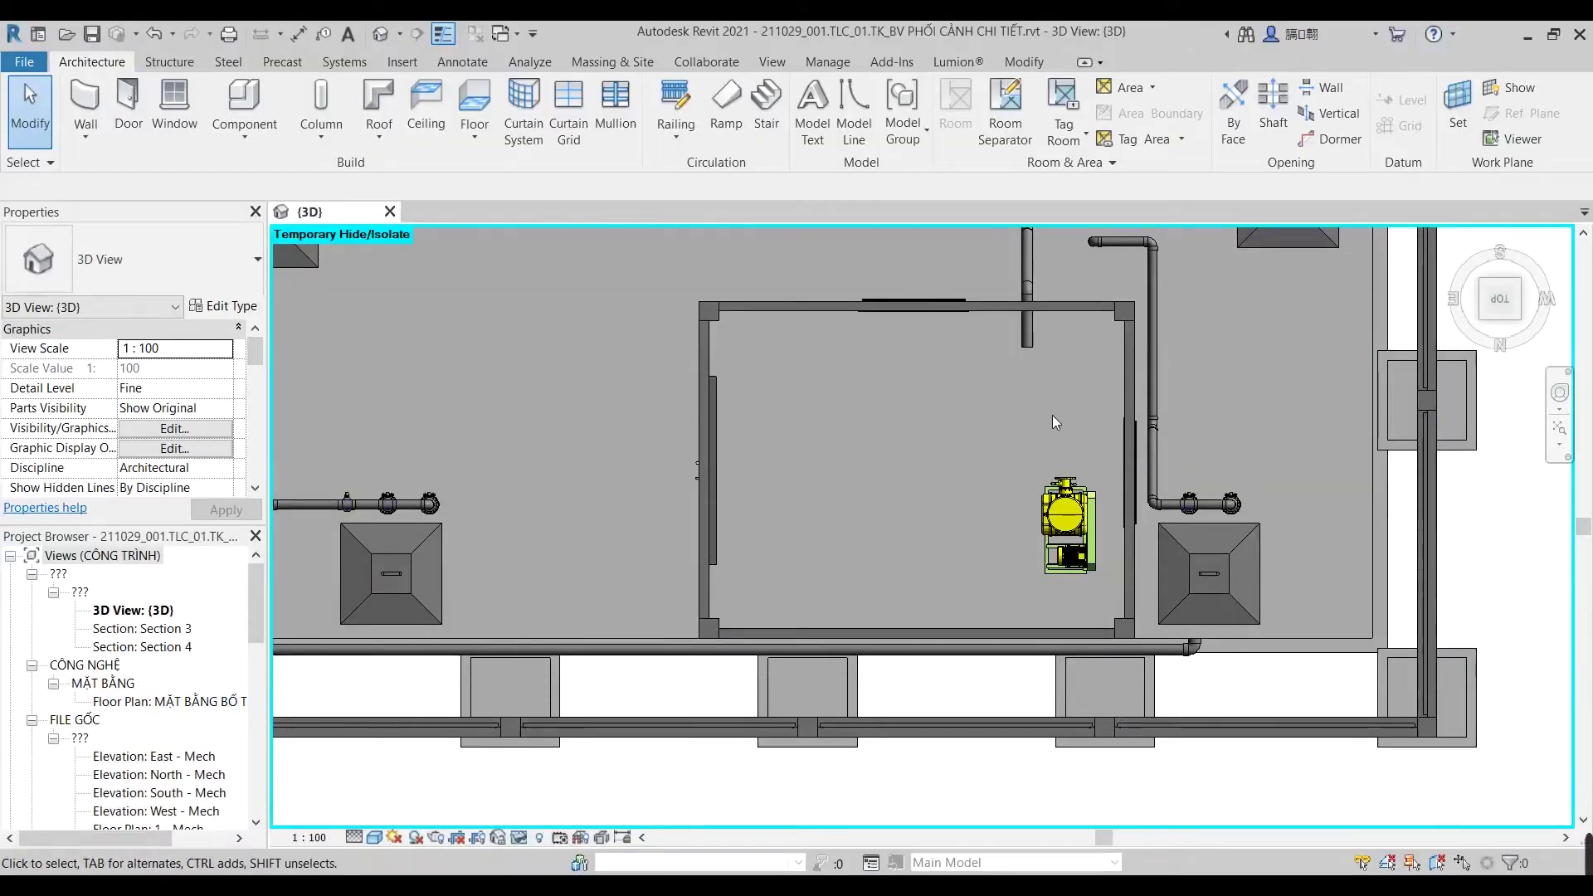
# Step: Centre the room and select, then deselect, the yellow MÁY THỔI KHÍ-DN100 blower unit
pyautogui.moveTo(1052, 415); pyautogui.dragTo(1015, 421, button='middle')
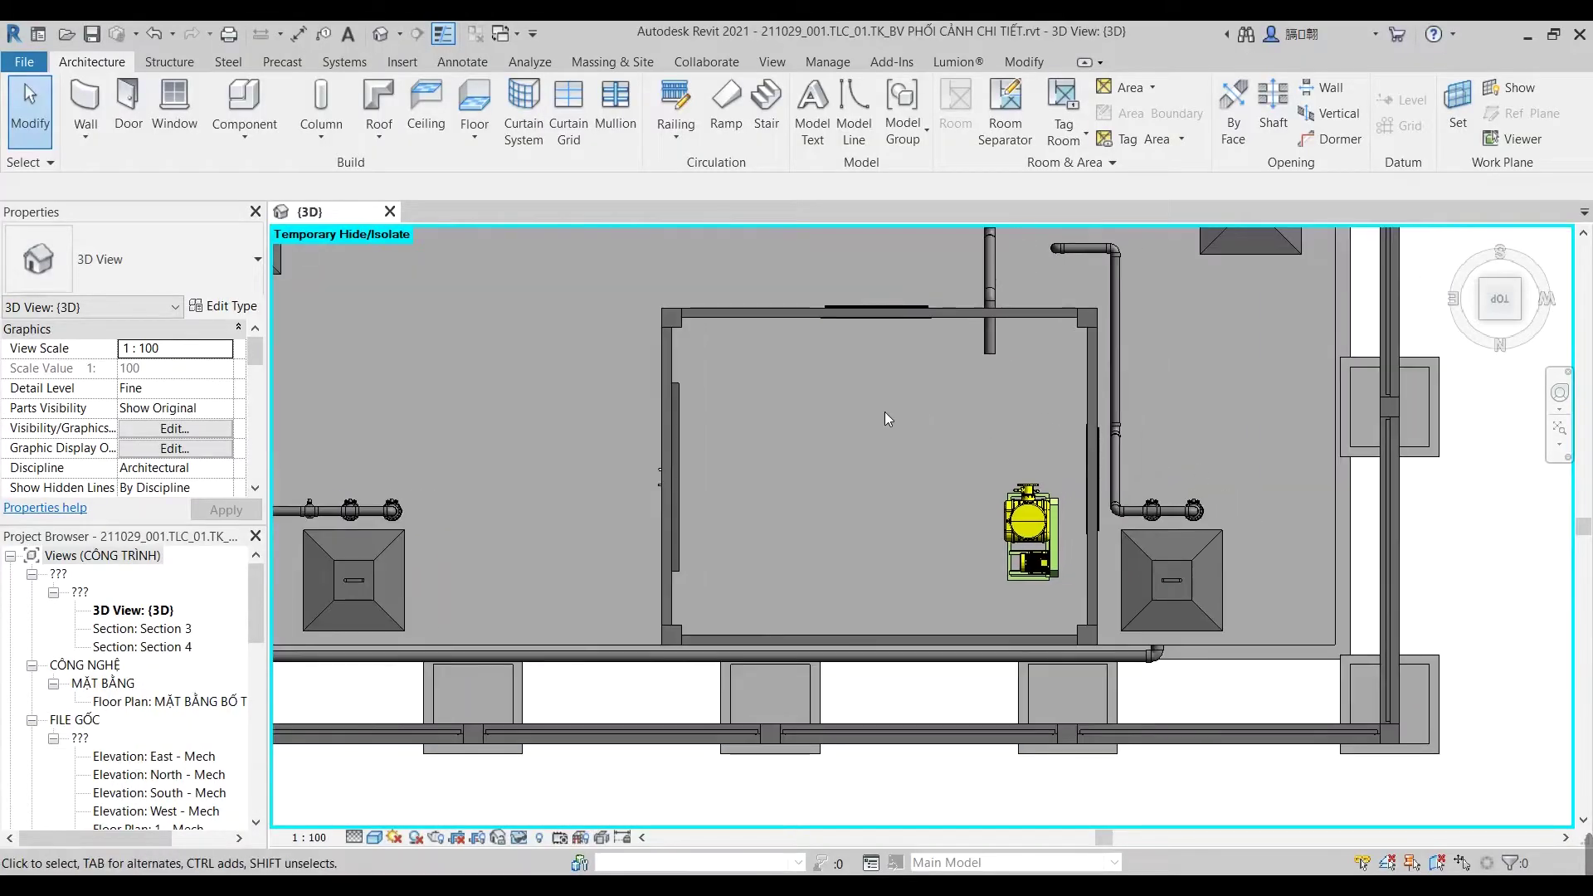
pyautogui.click(1049, 491)
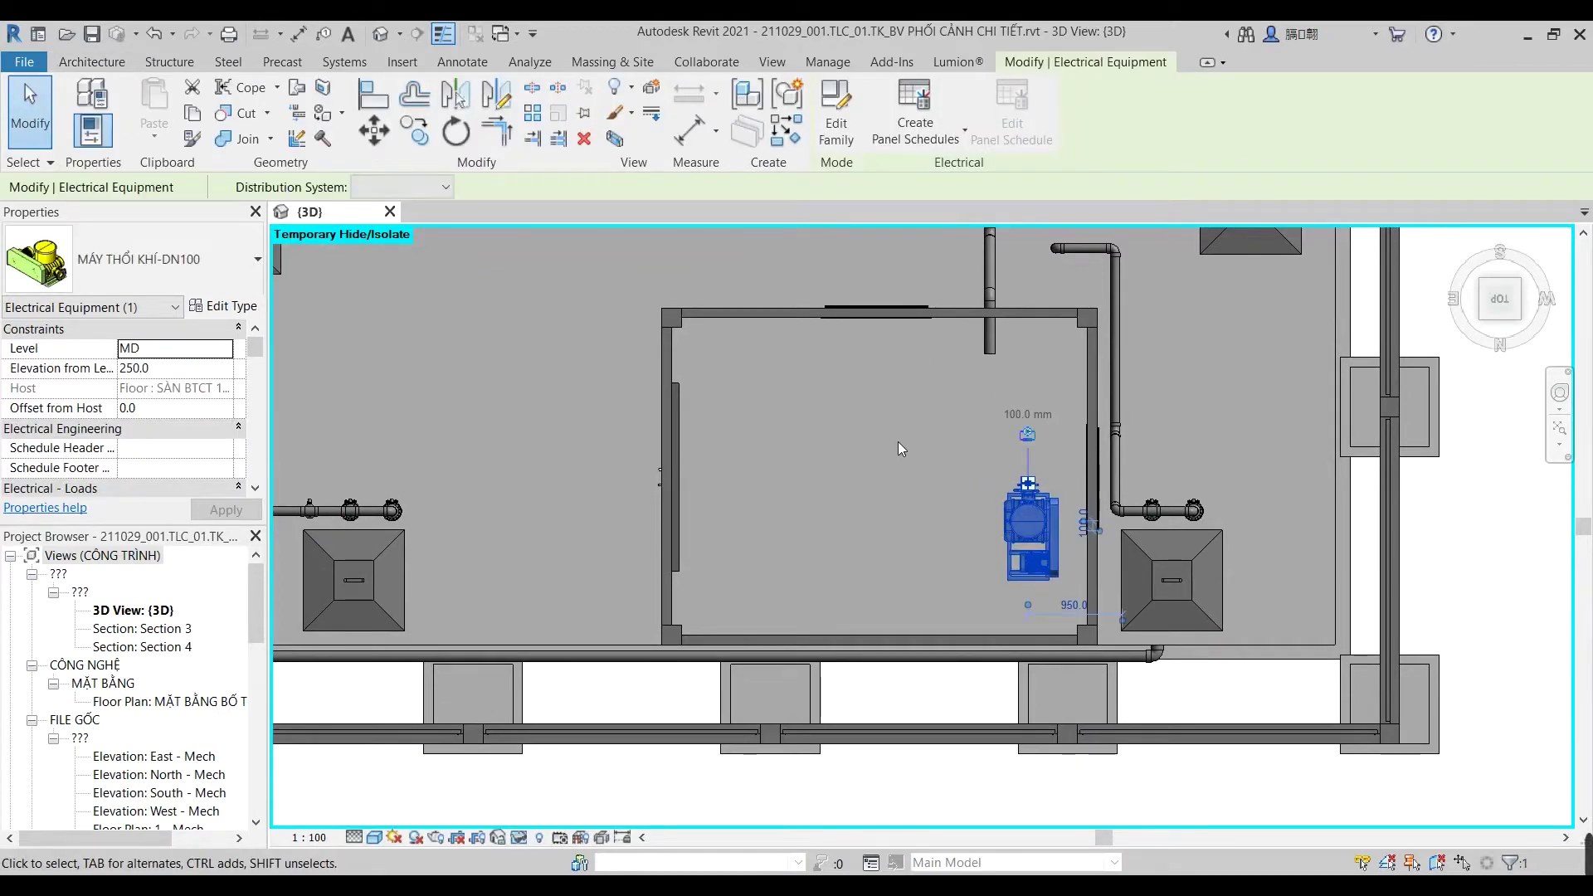
pyautogui.click(898, 442)
# Step: Start an architectural floor of type SÀN BTCT 100 with rectangle boundary drawing
pyautogui.click(475, 131)
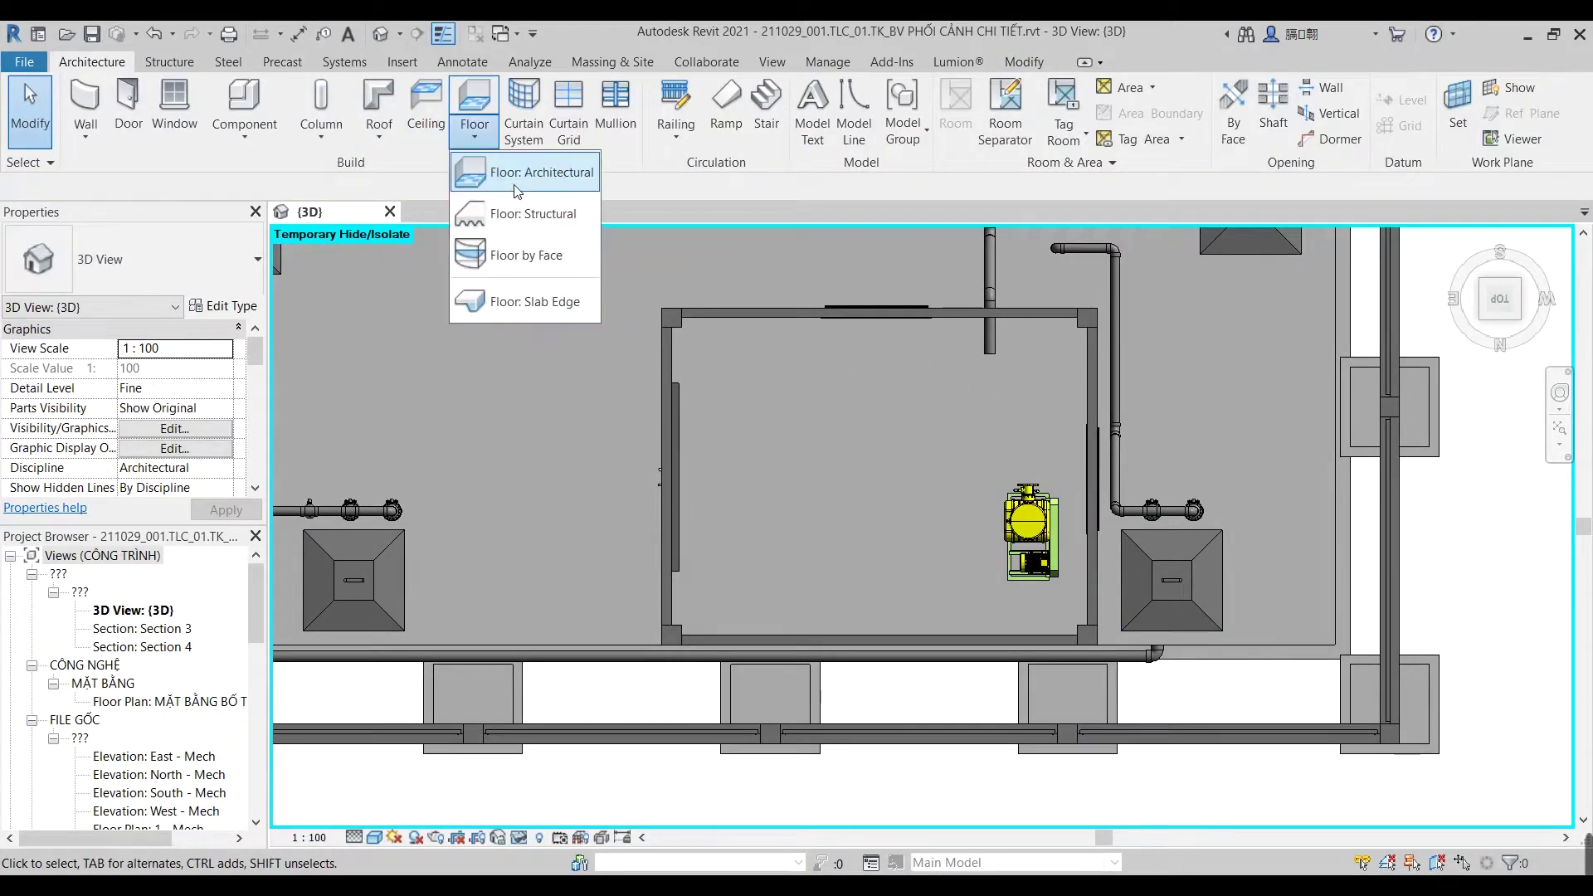
pyautogui.click(528, 174)
pyautogui.click(166, 254)
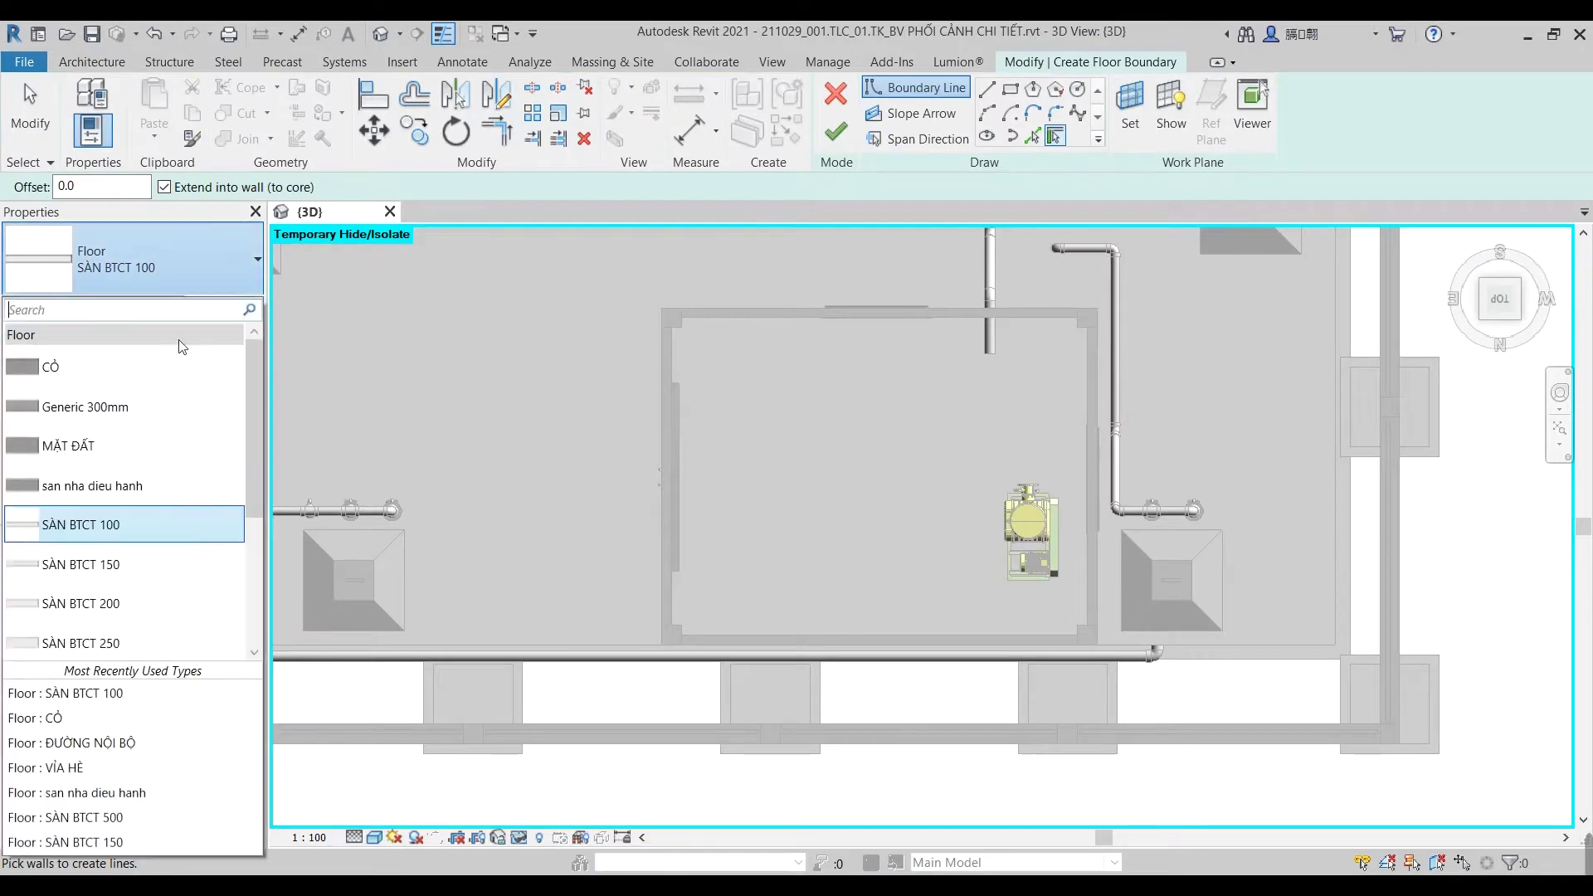
pyautogui.click(132, 528)
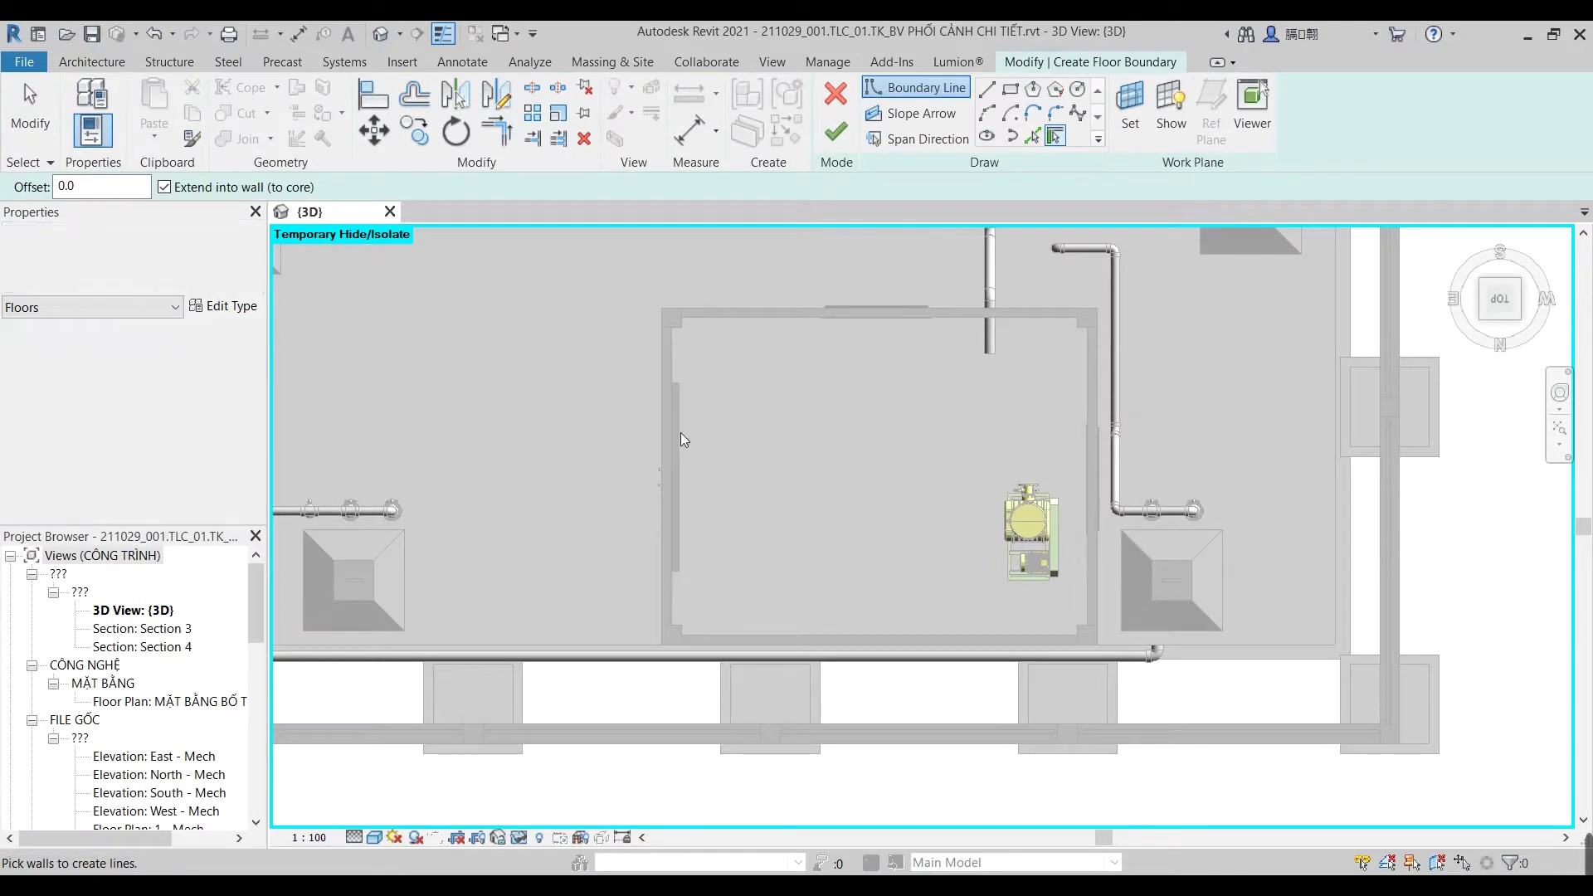
pyautogui.click(1010, 90)
# Step: Draw the rectangular floor boundary from the wall end to the room's far corner
pyautogui.scroll(2, 1095, 377)
pyautogui.scroll(1, 1087, 768)
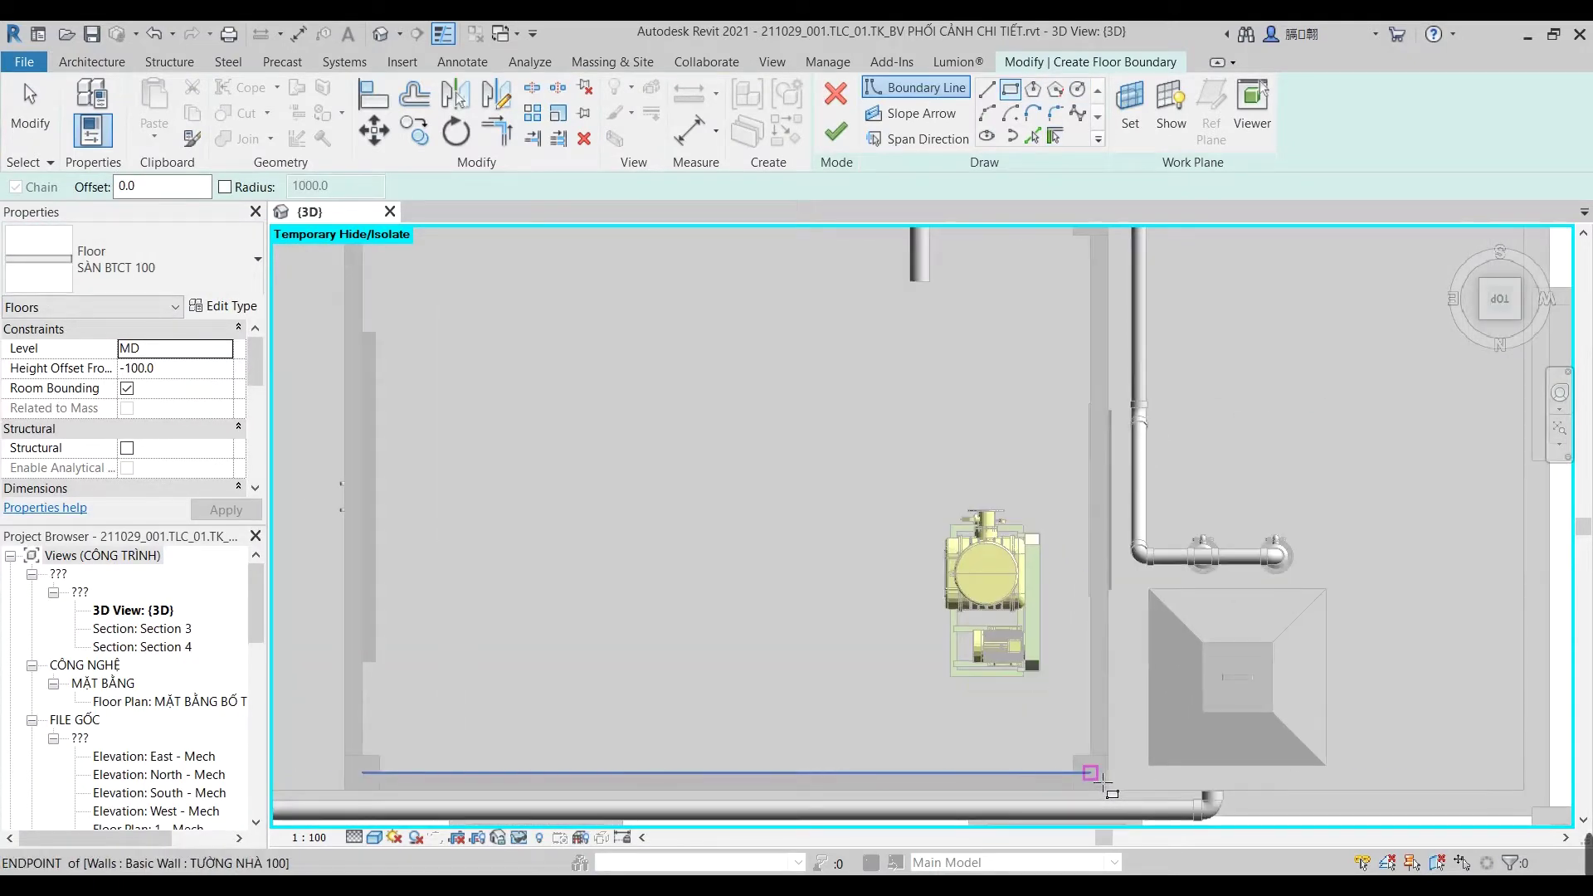
pyautogui.click(1091, 772)
pyautogui.moveTo(800, 369); pyautogui.dragTo(800, 548, button='middle')
pyautogui.click(816, 424)
pyautogui.scroll(-2, 987, 415)
pyautogui.press('Escape')
pyautogui.press('Escape')
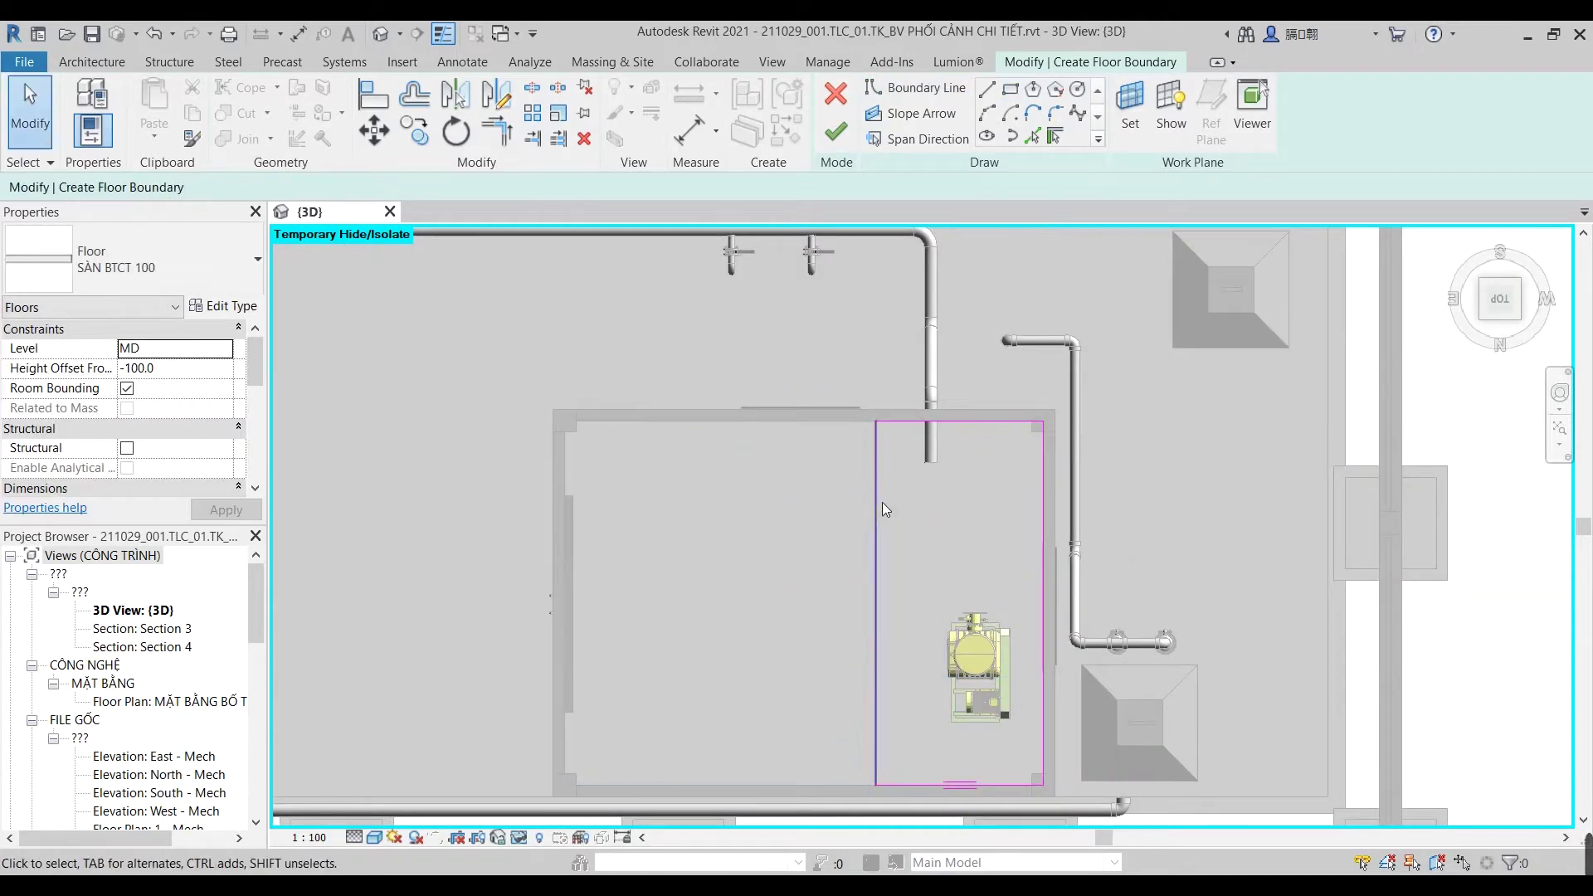
# Step: Set the left edge of the floor sketch to 1500 and check the right edge
pyautogui.click(876, 510)
pyautogui.moveTo(963, 751); pyautogui.dragTo(958, 540, button='middle')
pyautogui.write('15')
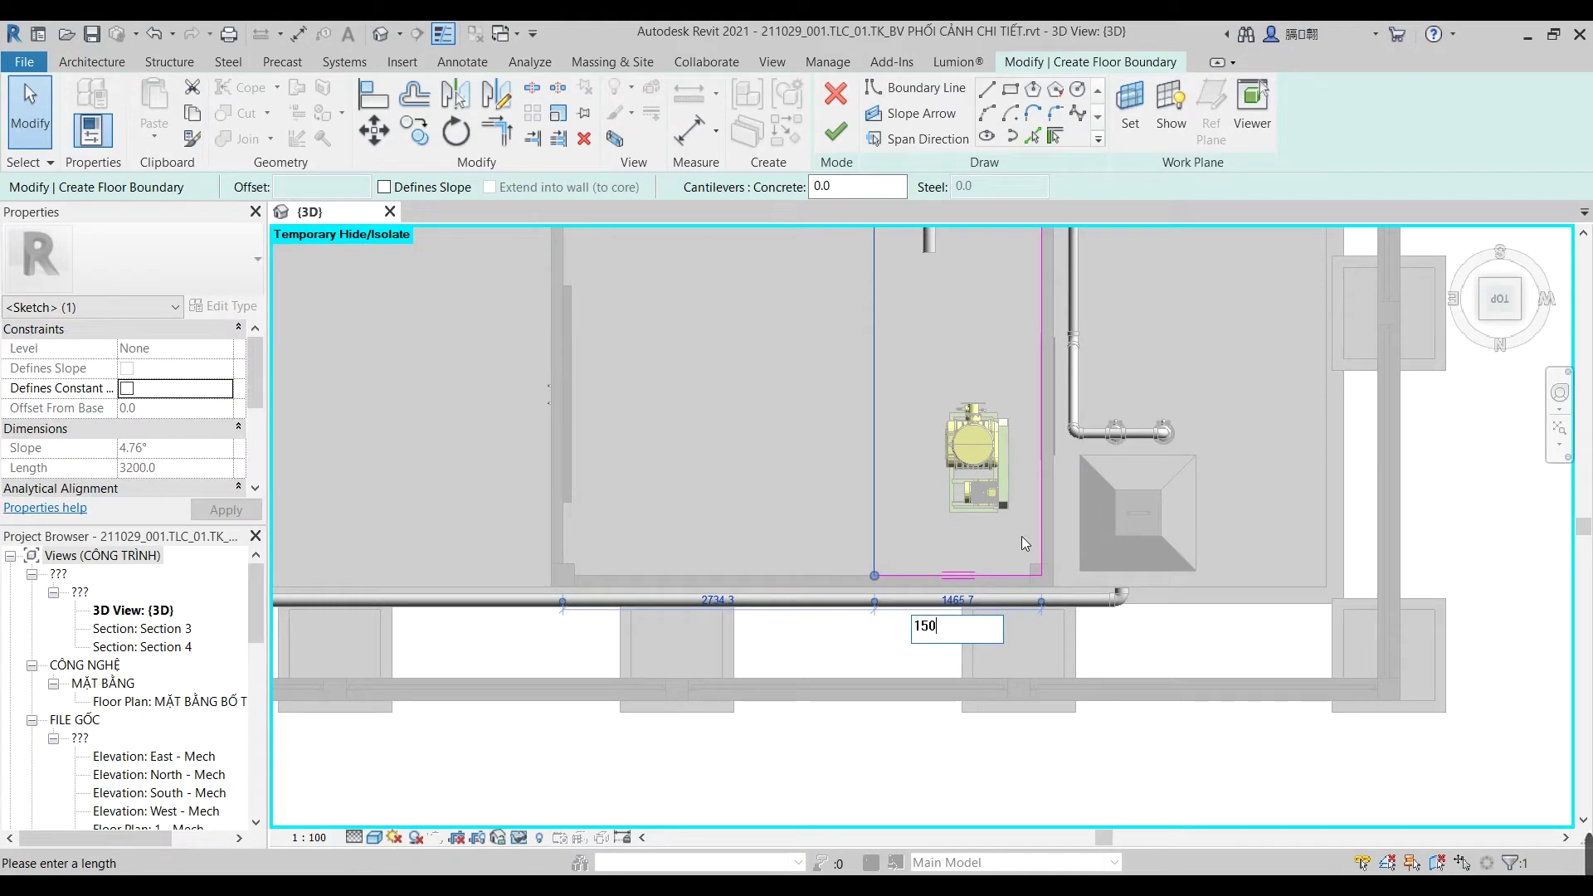
pyautogui.write('0')
pyautogui.press('Return')
pyautogui.press('Escape')
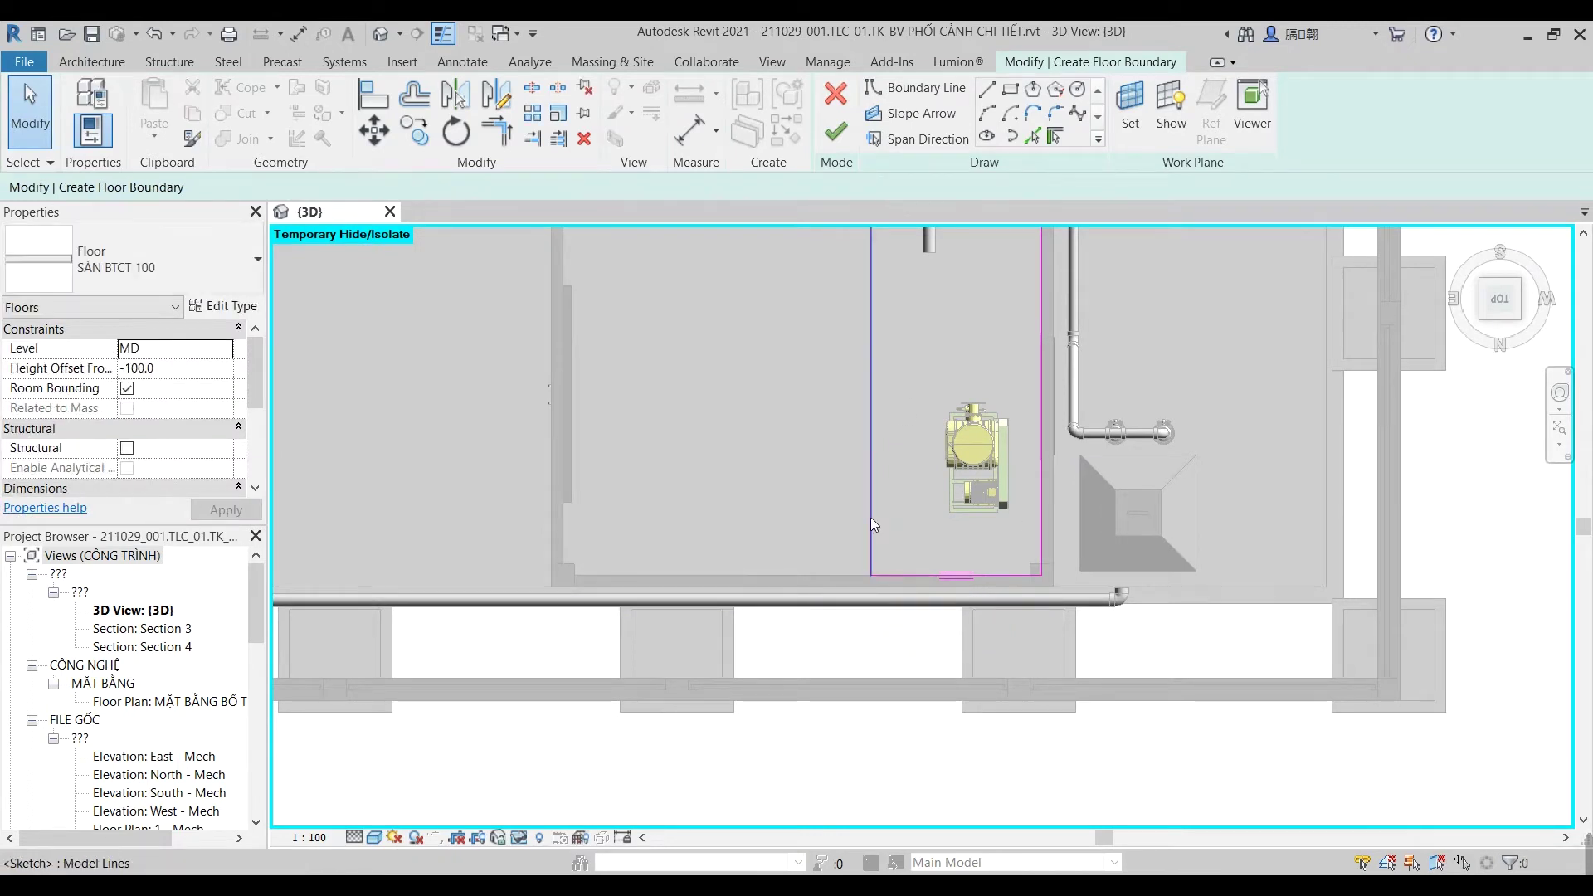
pyautogui.moveTo(928, 380); pyautogui.dragTo(859, 501, button='middle')
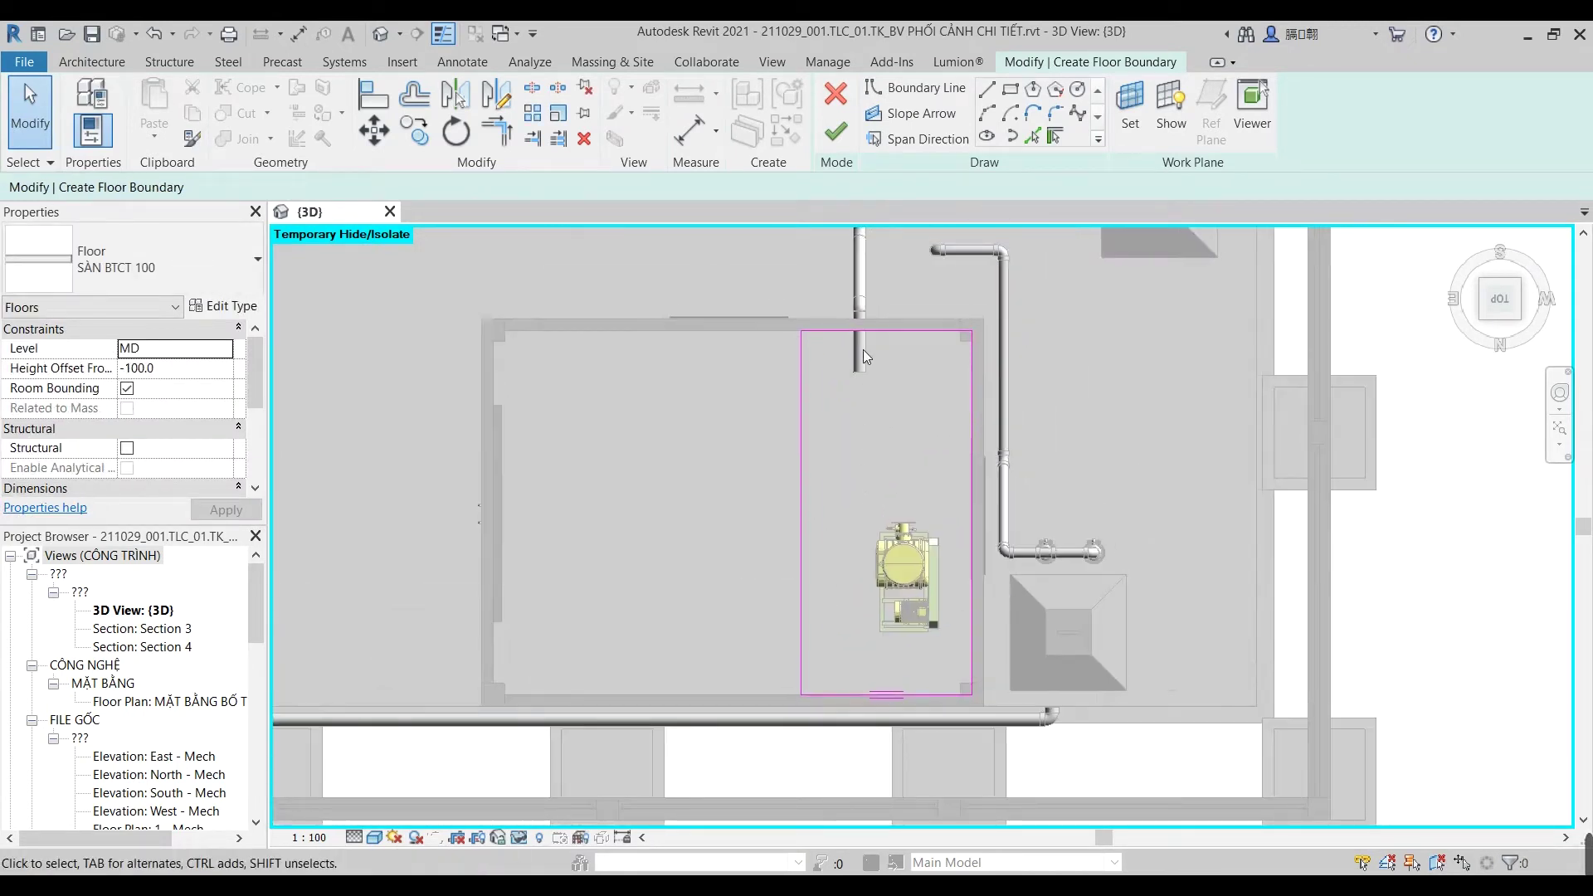
pyautogui.click(979, 416)
pyautogui.press('Escape')
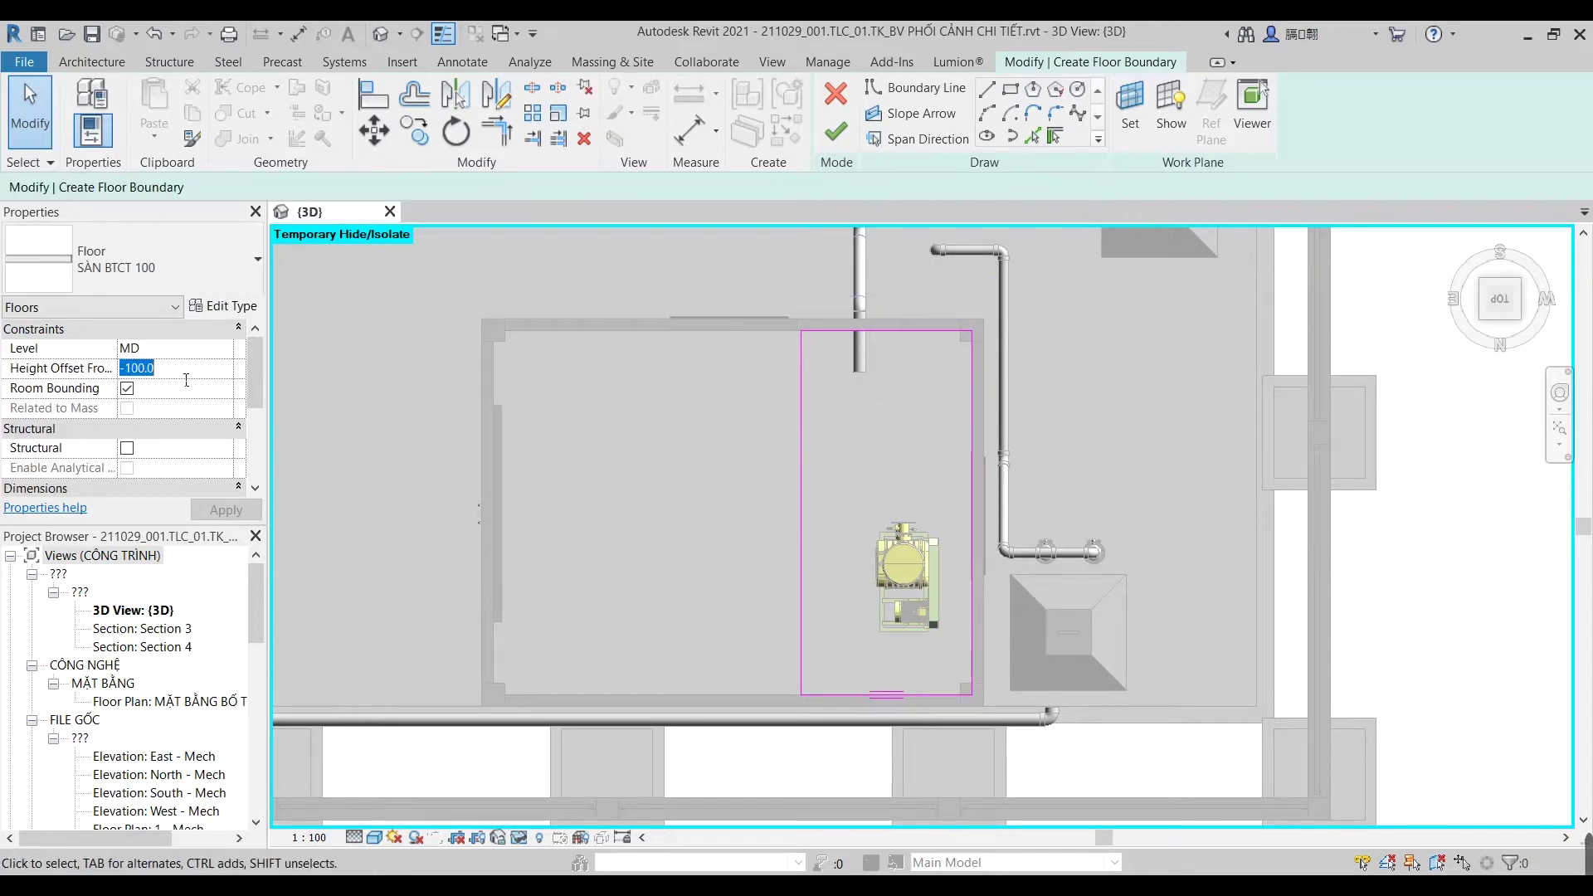
# Step: Give the floor a 350 height offset, finish it, and don't attach walls
pyautogui.press('Return')
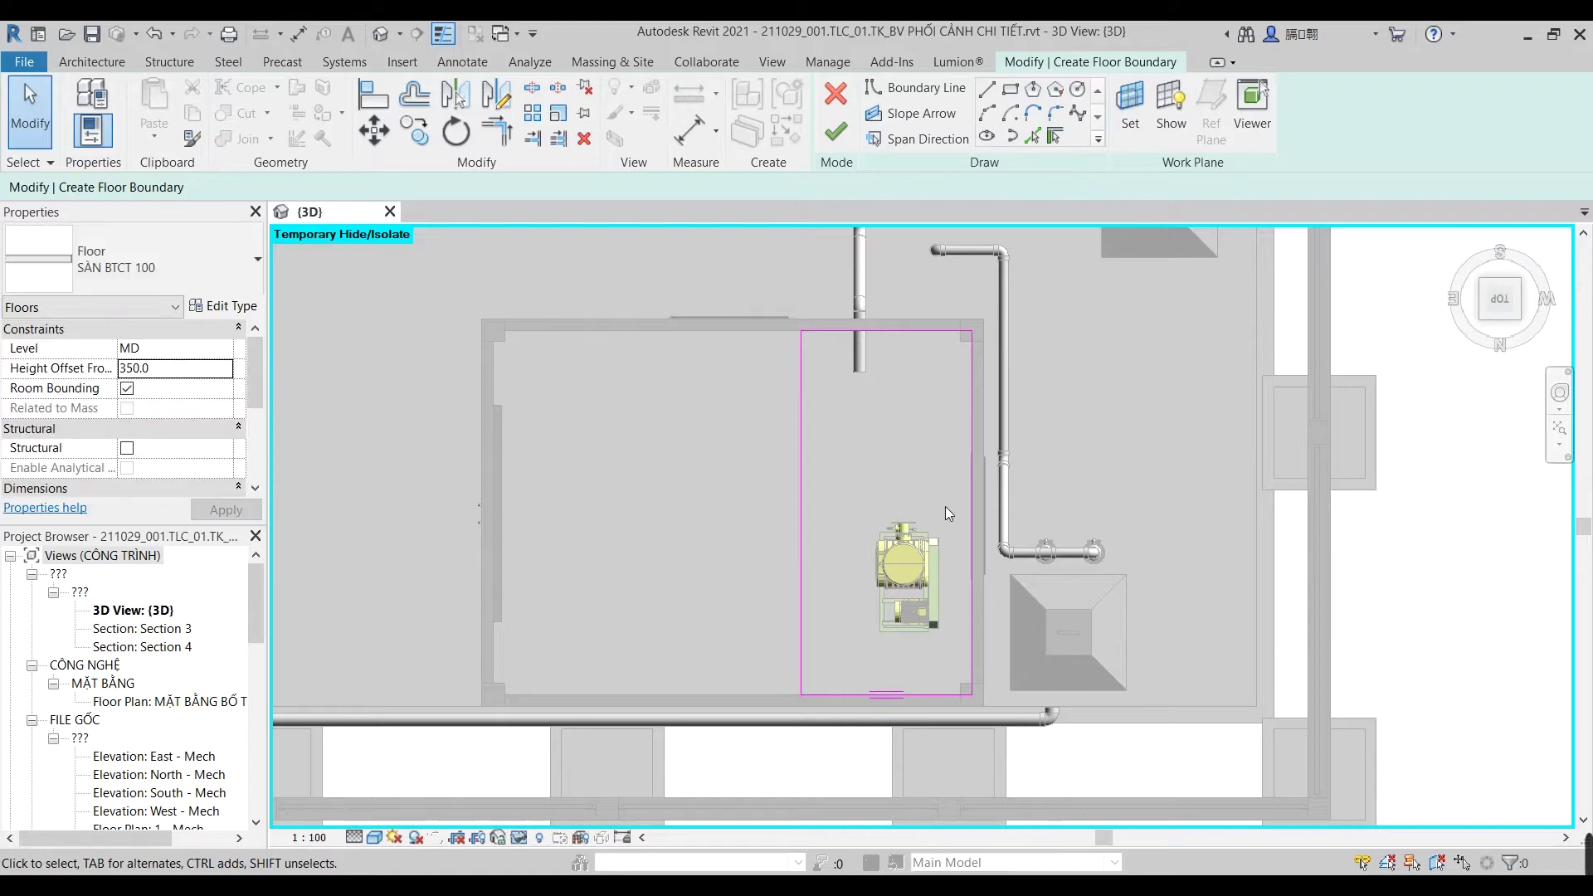
pyautogui.click(836, 130)
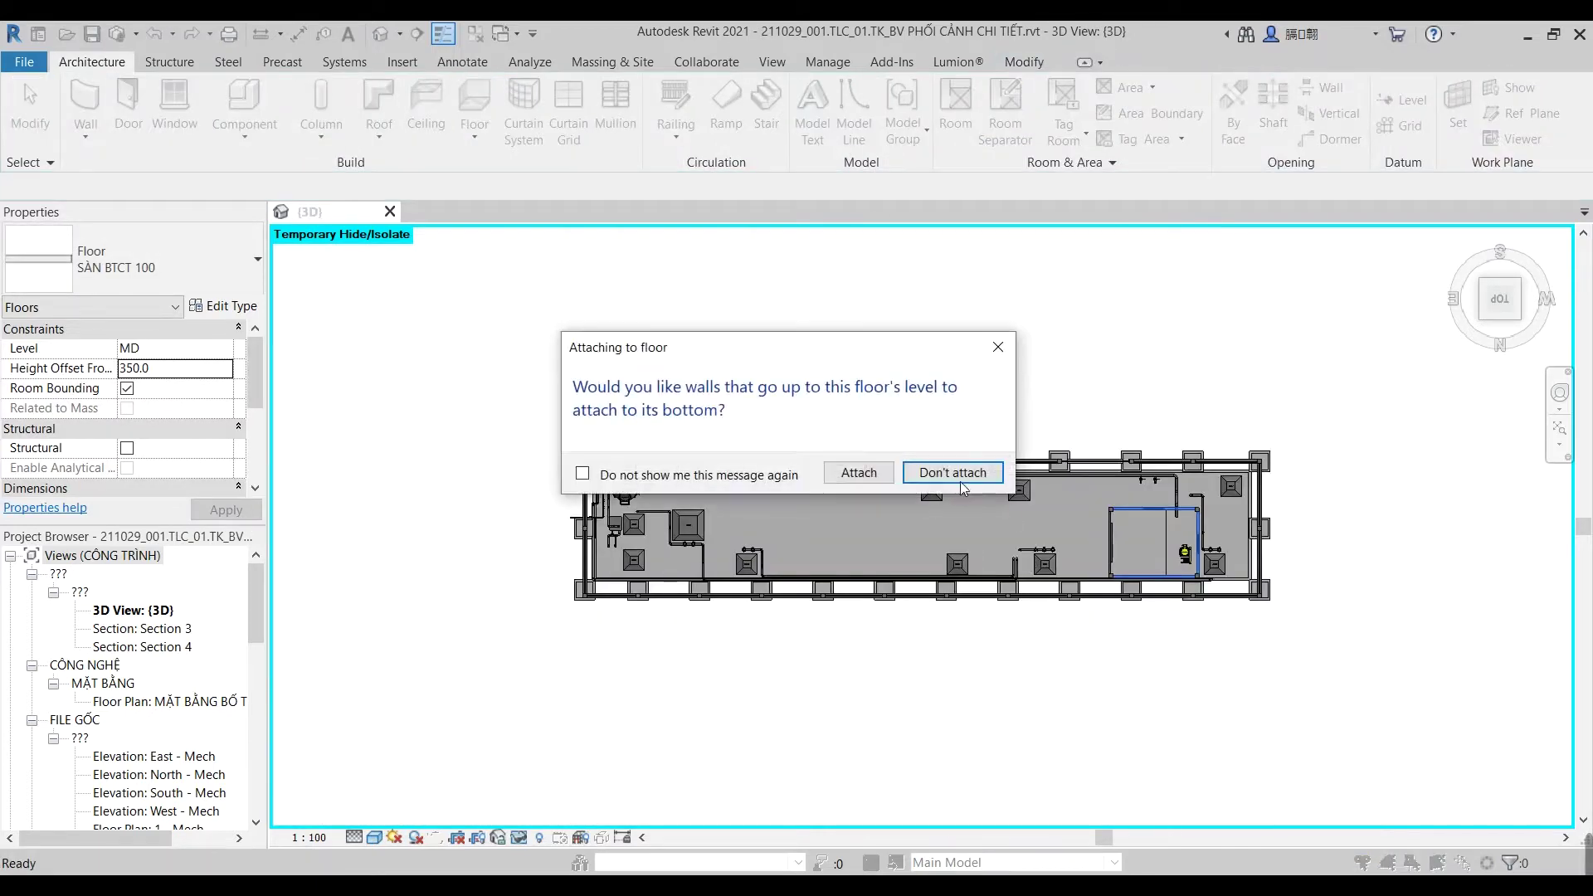
pyautogui.click(946, 466)
pyautogui.press('Escape')
pyautogui.scroll(2, 885, 445)
# Step: Set the blower's elevation to 350 and drag it down toward the lower wall
pyautogui.click(863, 552)
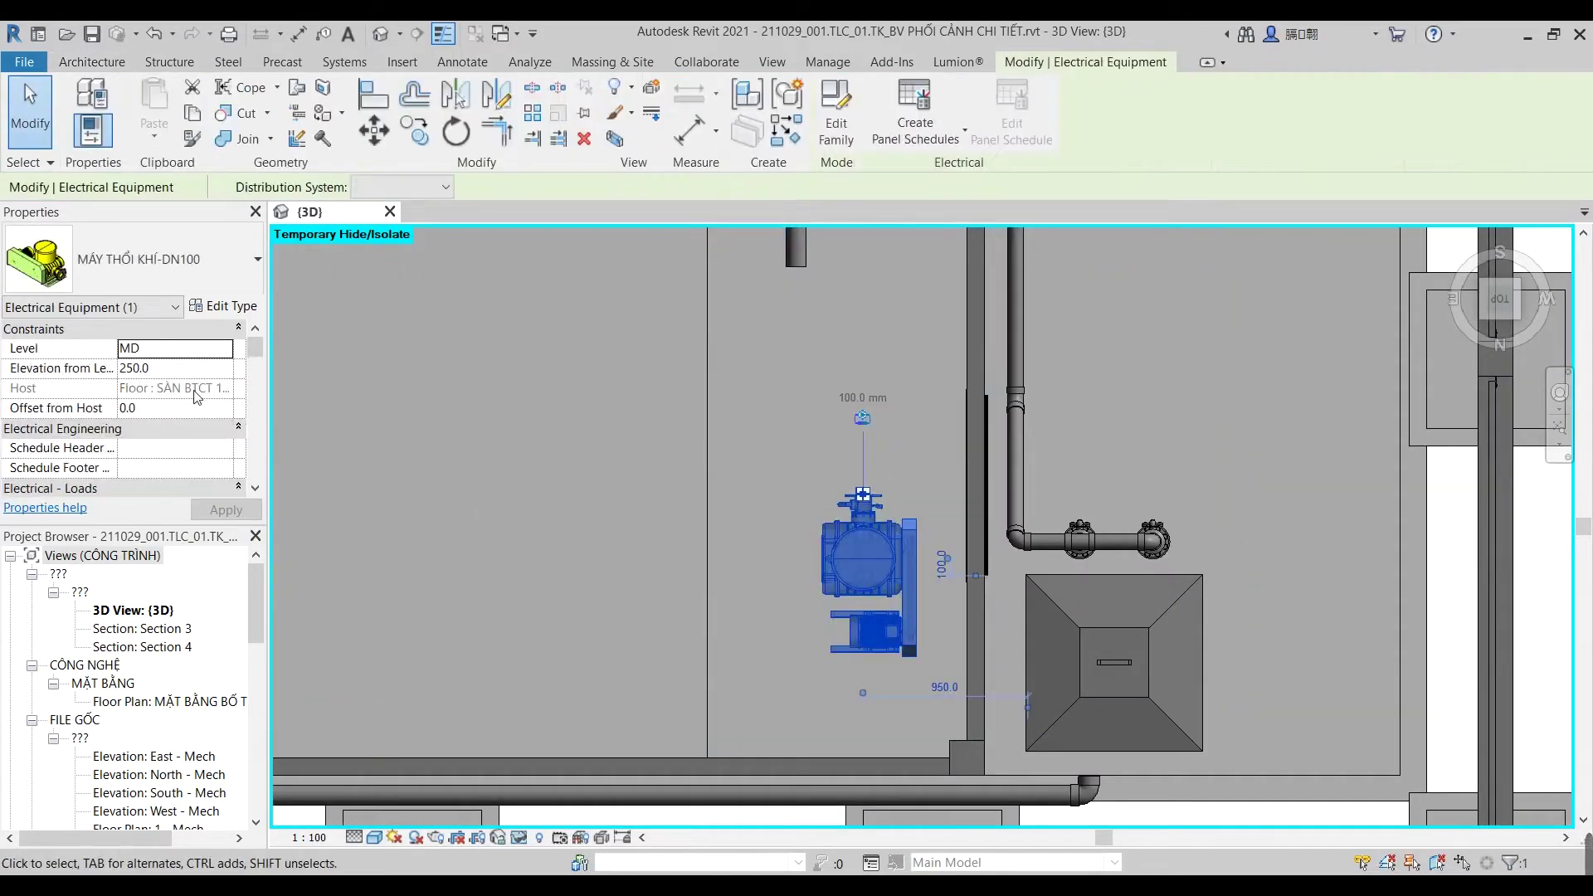
pyautogui.press('Return')
pyautogui.press('Escape')
pyautogui.click(871, 564)
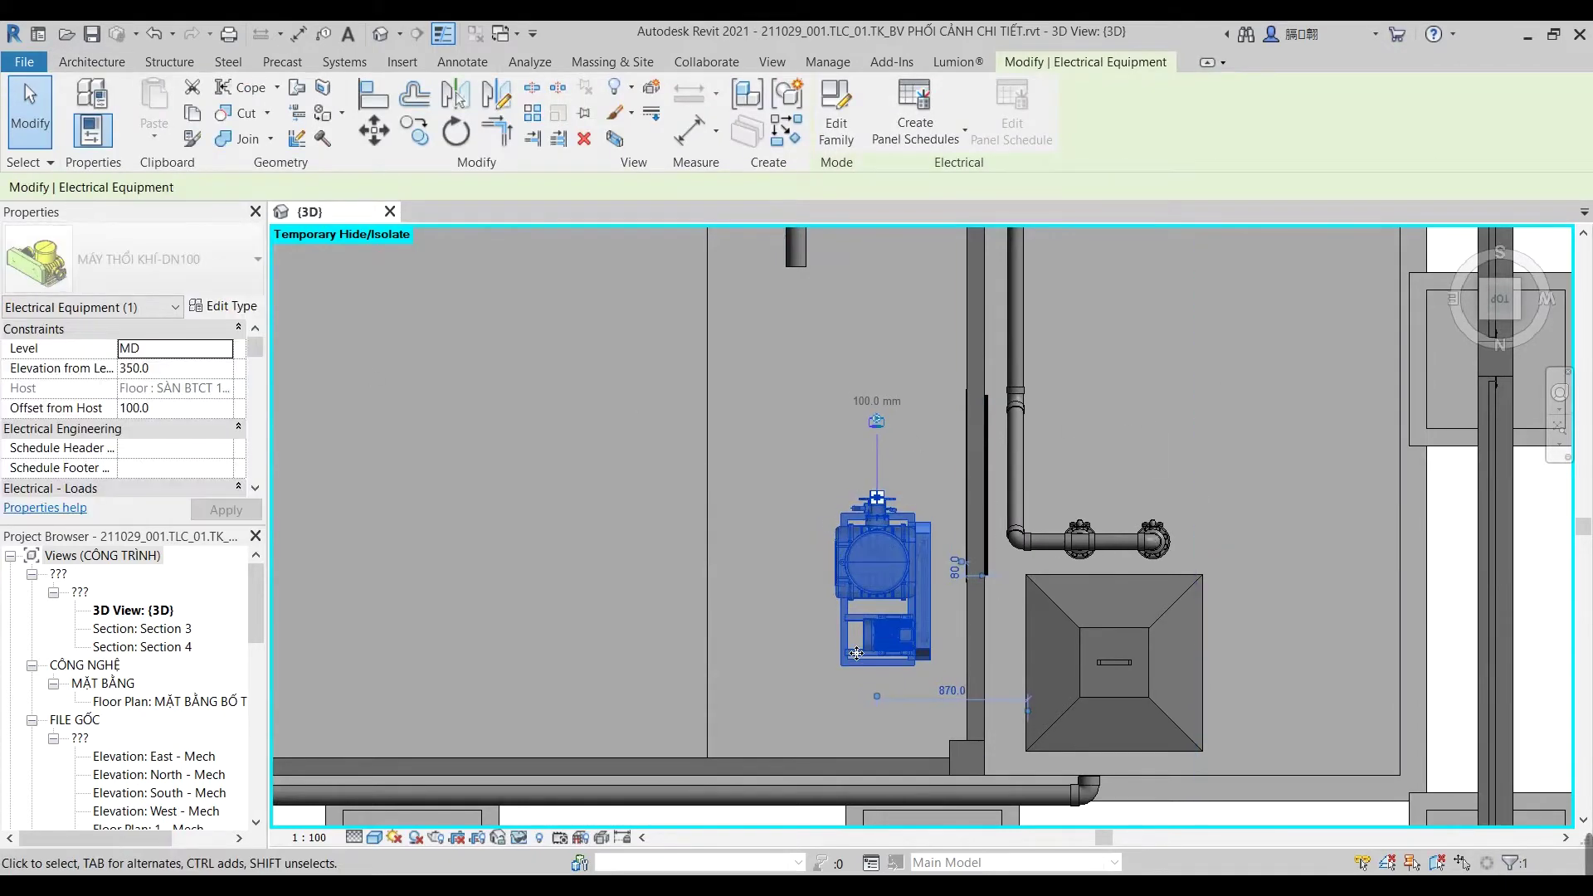
pyautogui.moveTo(860, 600)
pyautogui.mouseDown()
pyautogui.moveTo(863, 651)
pyautogui.moveTo(877, 644)
pyautogui.mouseUp()
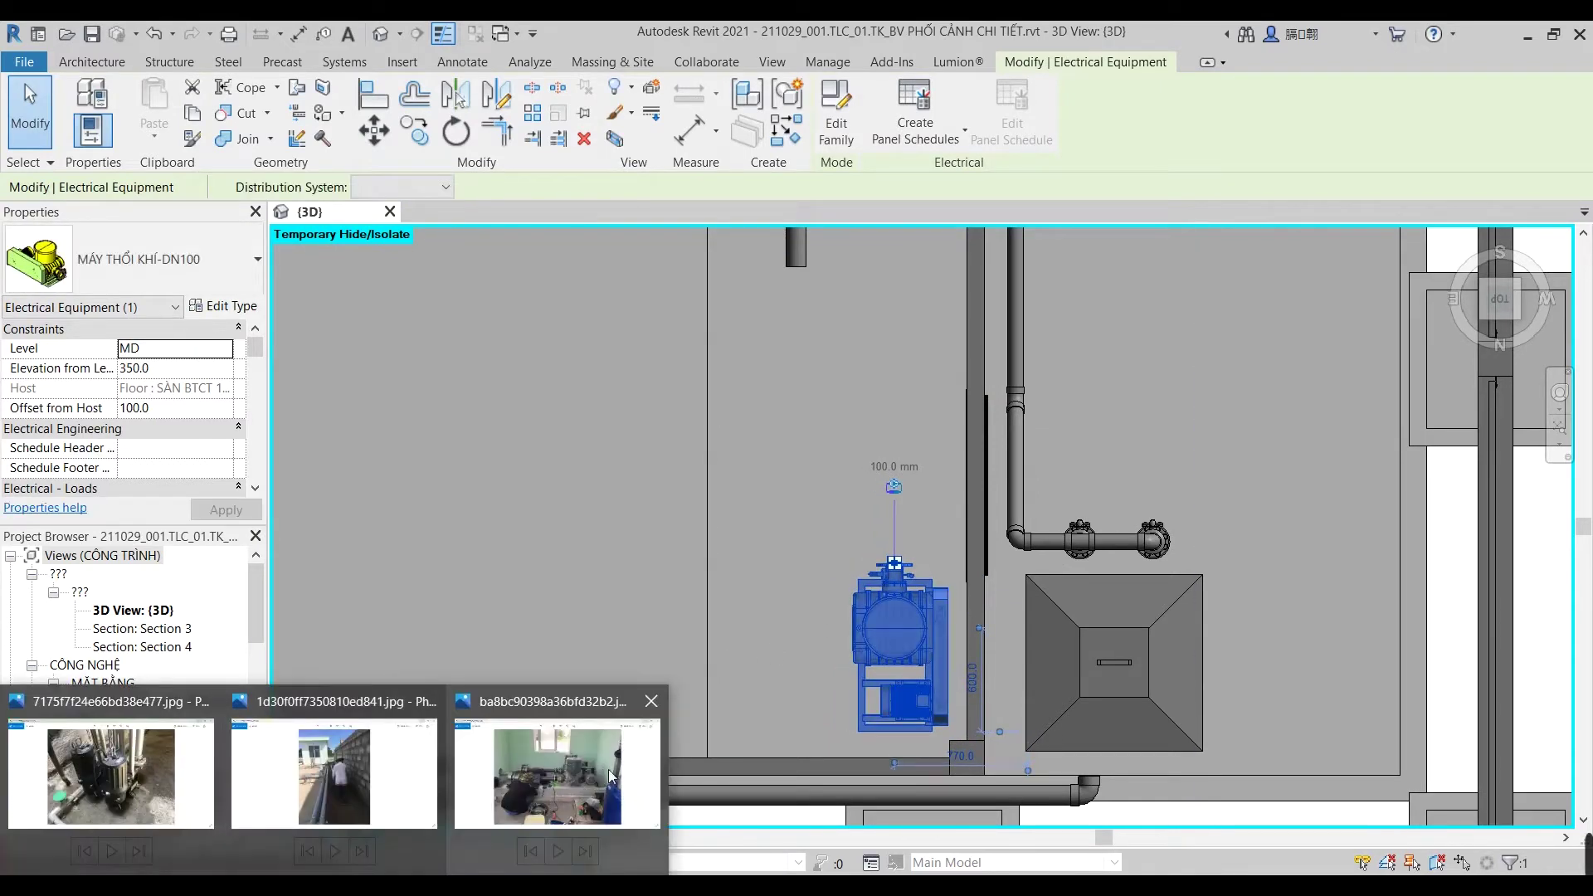
pyautogui.click(581, 793)
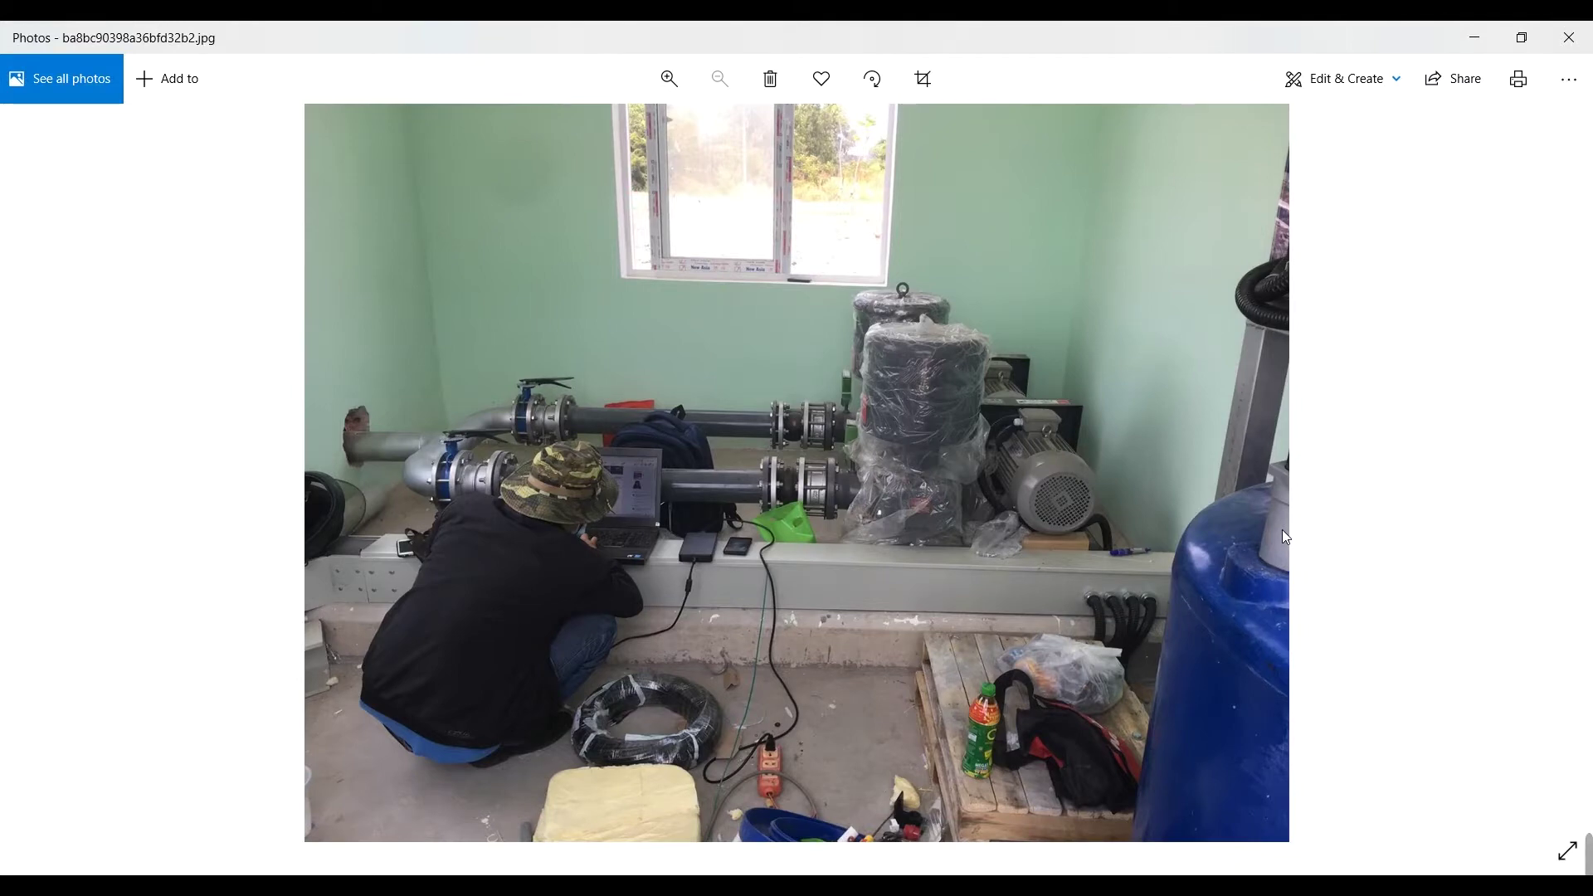
pyautogui.click(1477, 36)
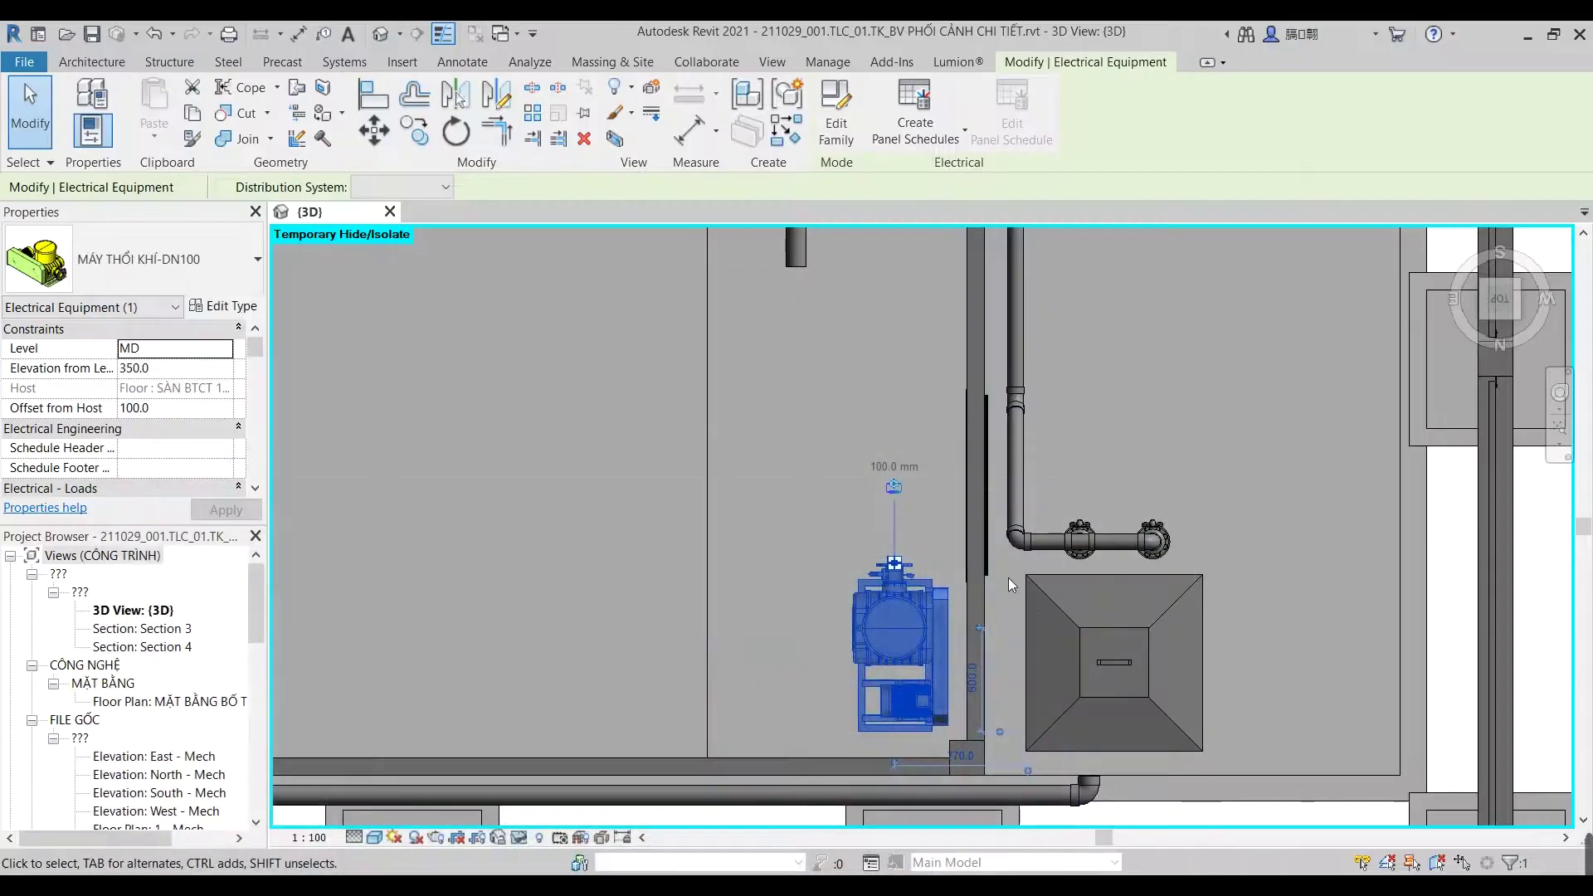
# Step: Copy the blower unit with CO to place a second blower to its left
pyautogui.click(1124, 436)
pyautogui.click(904, 596)
pyautogui.scroll(2, 904, 596)
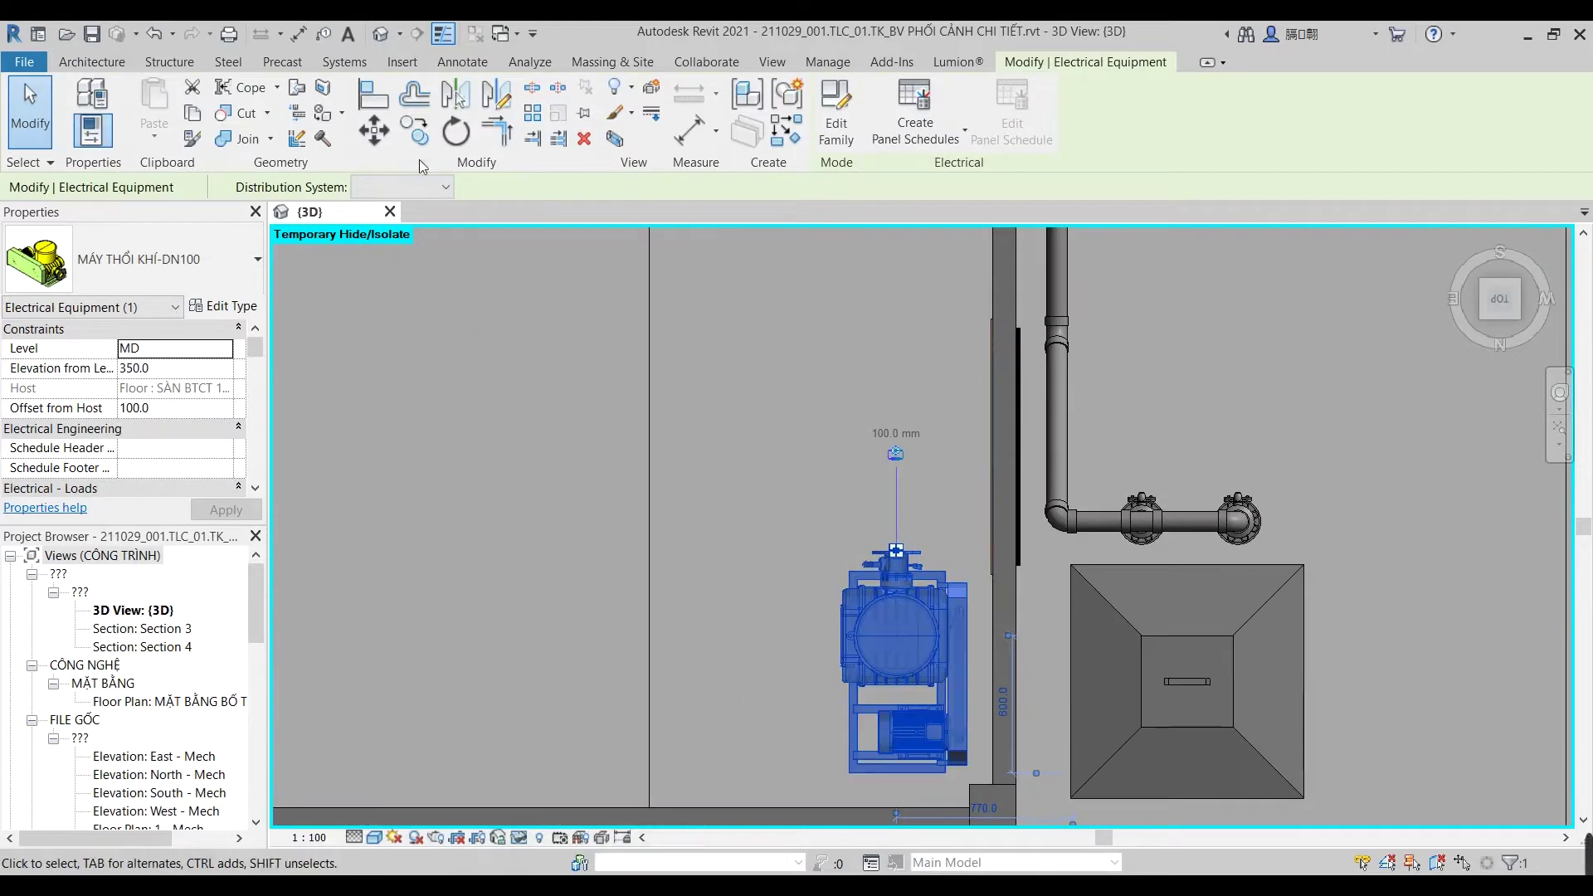
pyautogui.press('c')
pyautogui.press('o')
pyautogui.click(1110, 597)
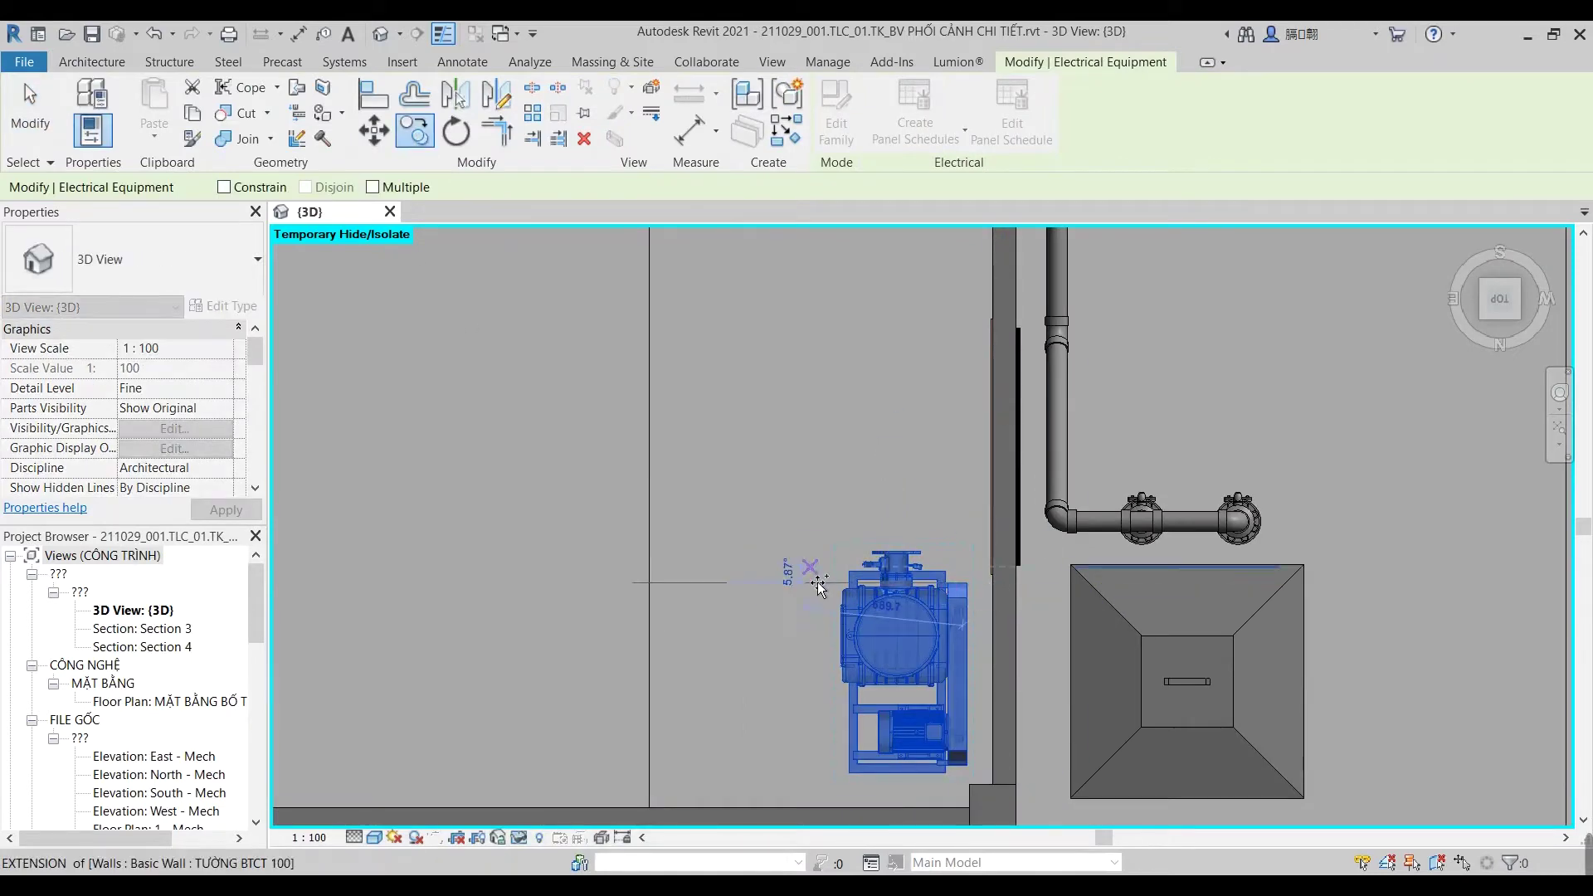
pyautogui.click(822, 591)
pyautogui.press('Escape')
# Step: Select each blower in turn to check the spacing between them
pyautogui.click(898, 566)
pyautogui.click(793, 581)
pyautogui.click(828, 501)
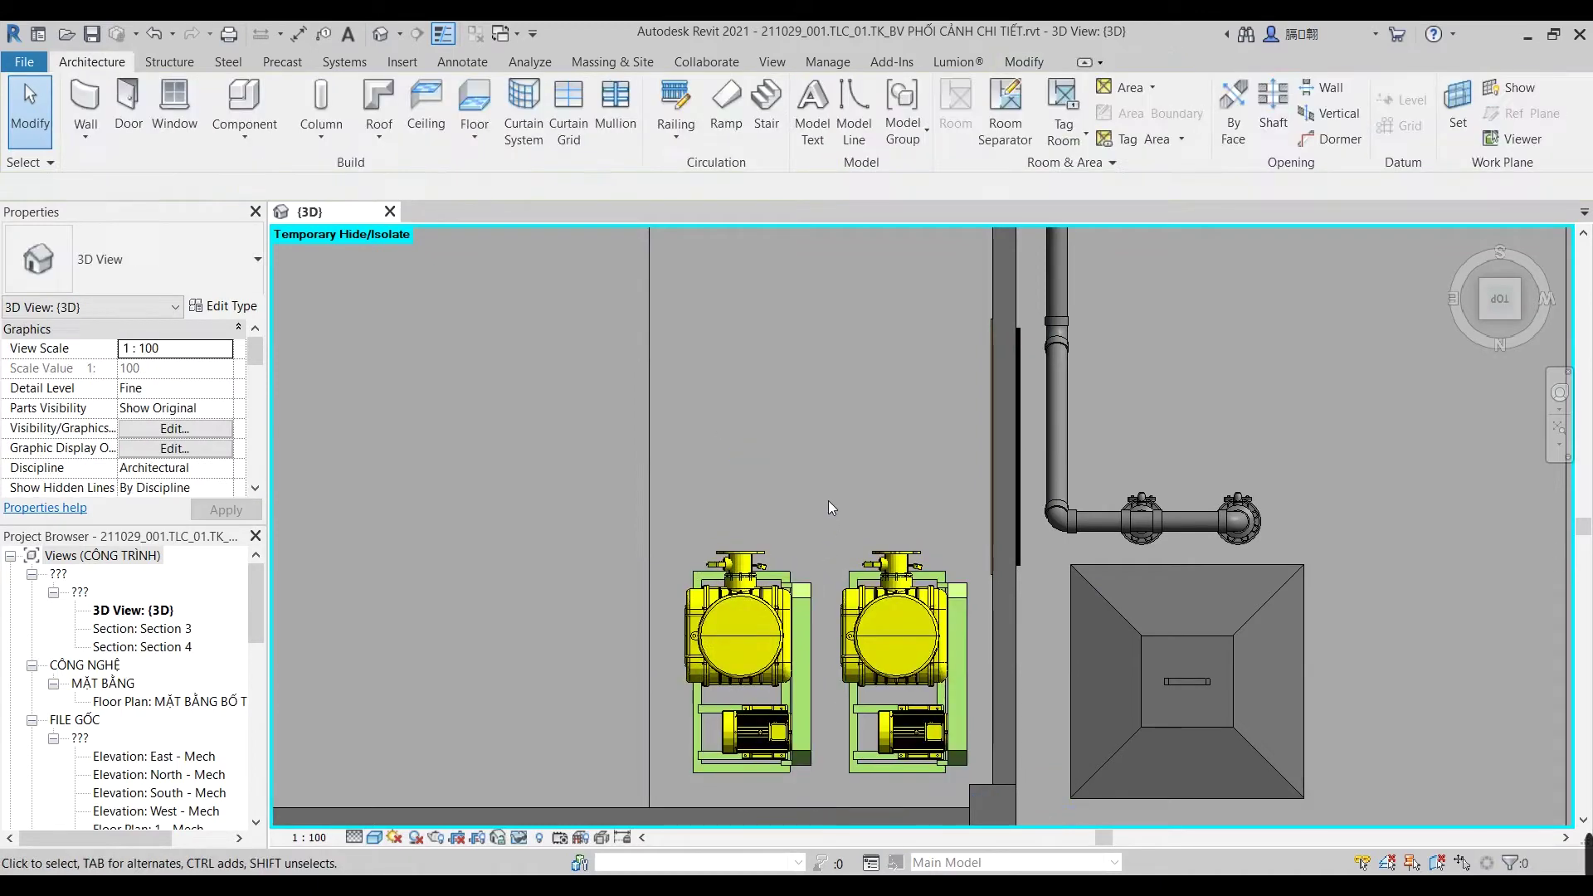
pyautogui.click(885, 554)
pyautogui.click(789, 581)
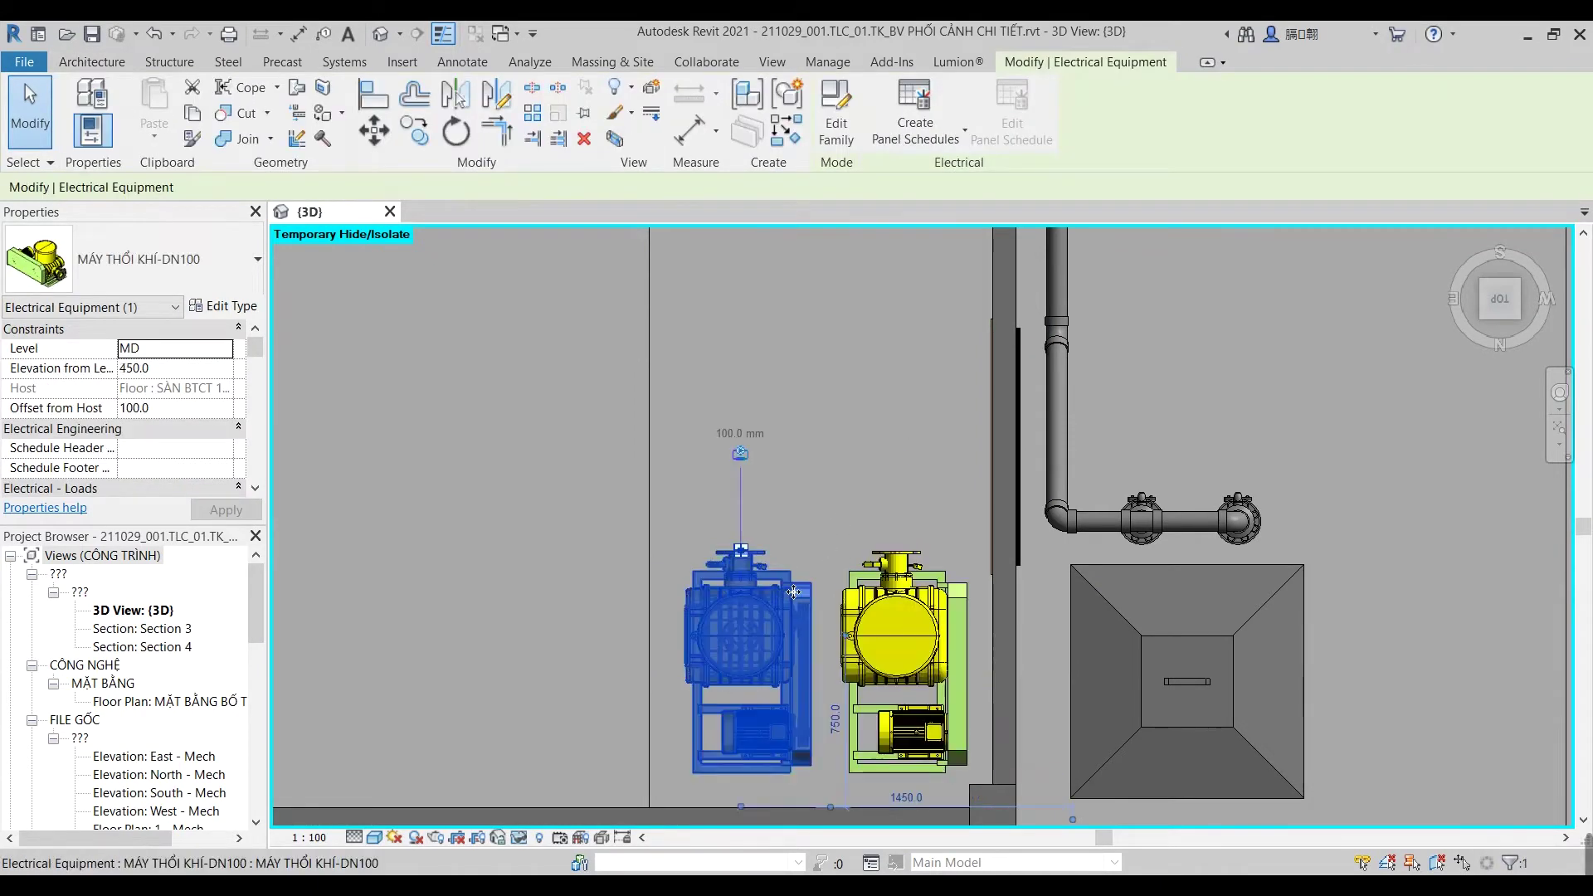
pyautogui.click(830, 510)
pyautogui.scroll(-3, 837, 492)
pyautogui.scroll(2, 839, 549)
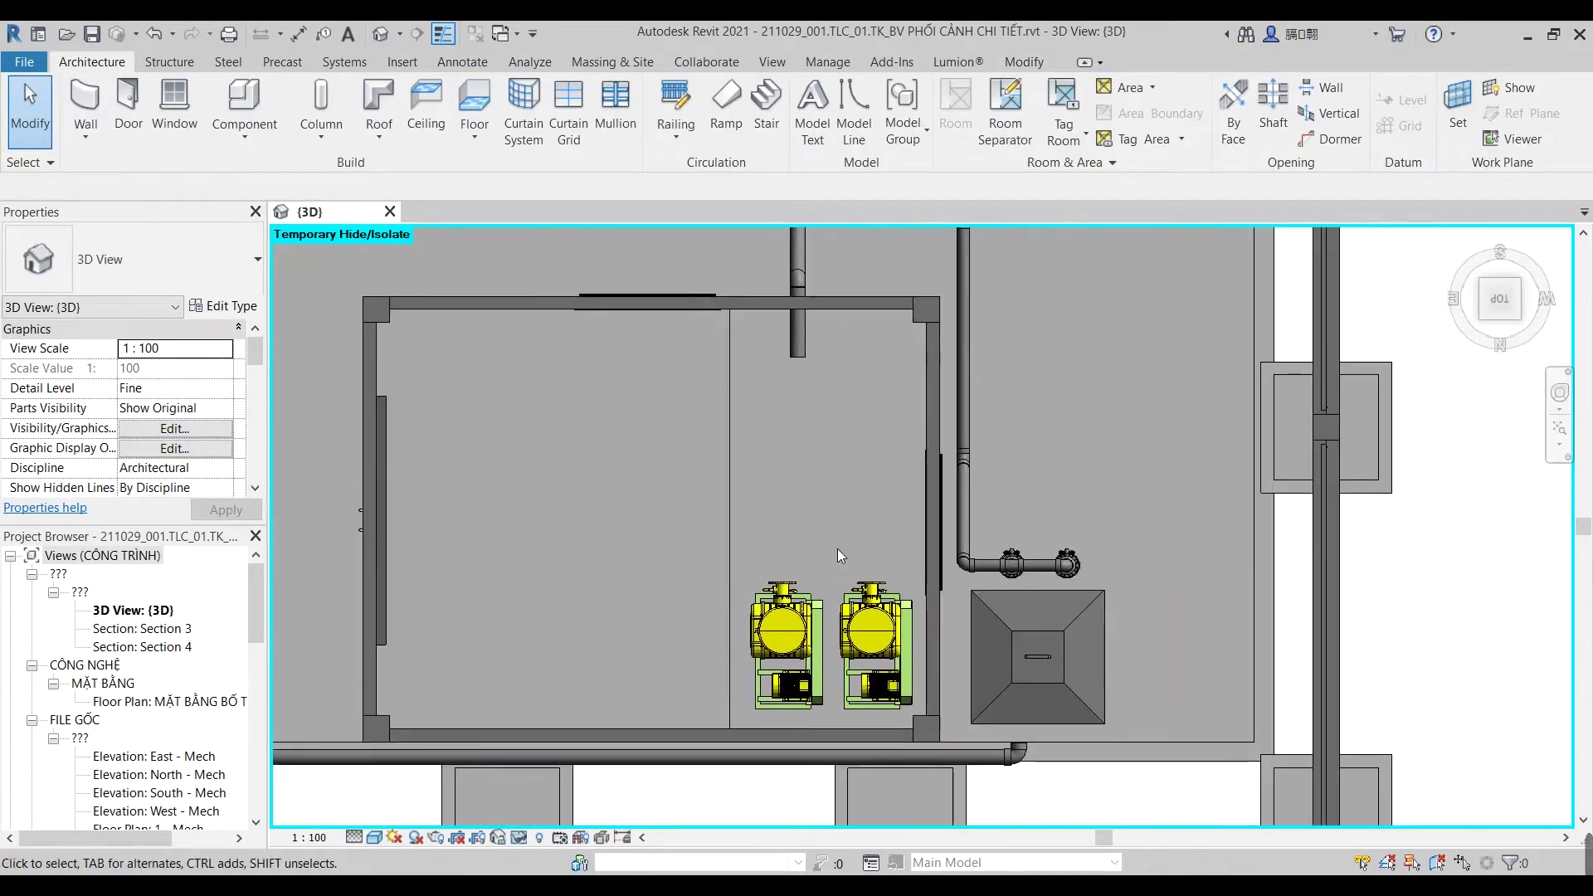
# Step: Orbit into a perspective view of the two blowers on the slab
pyautogui.click(784, 631)
pyautogui.scroll(-2, 656, 581)
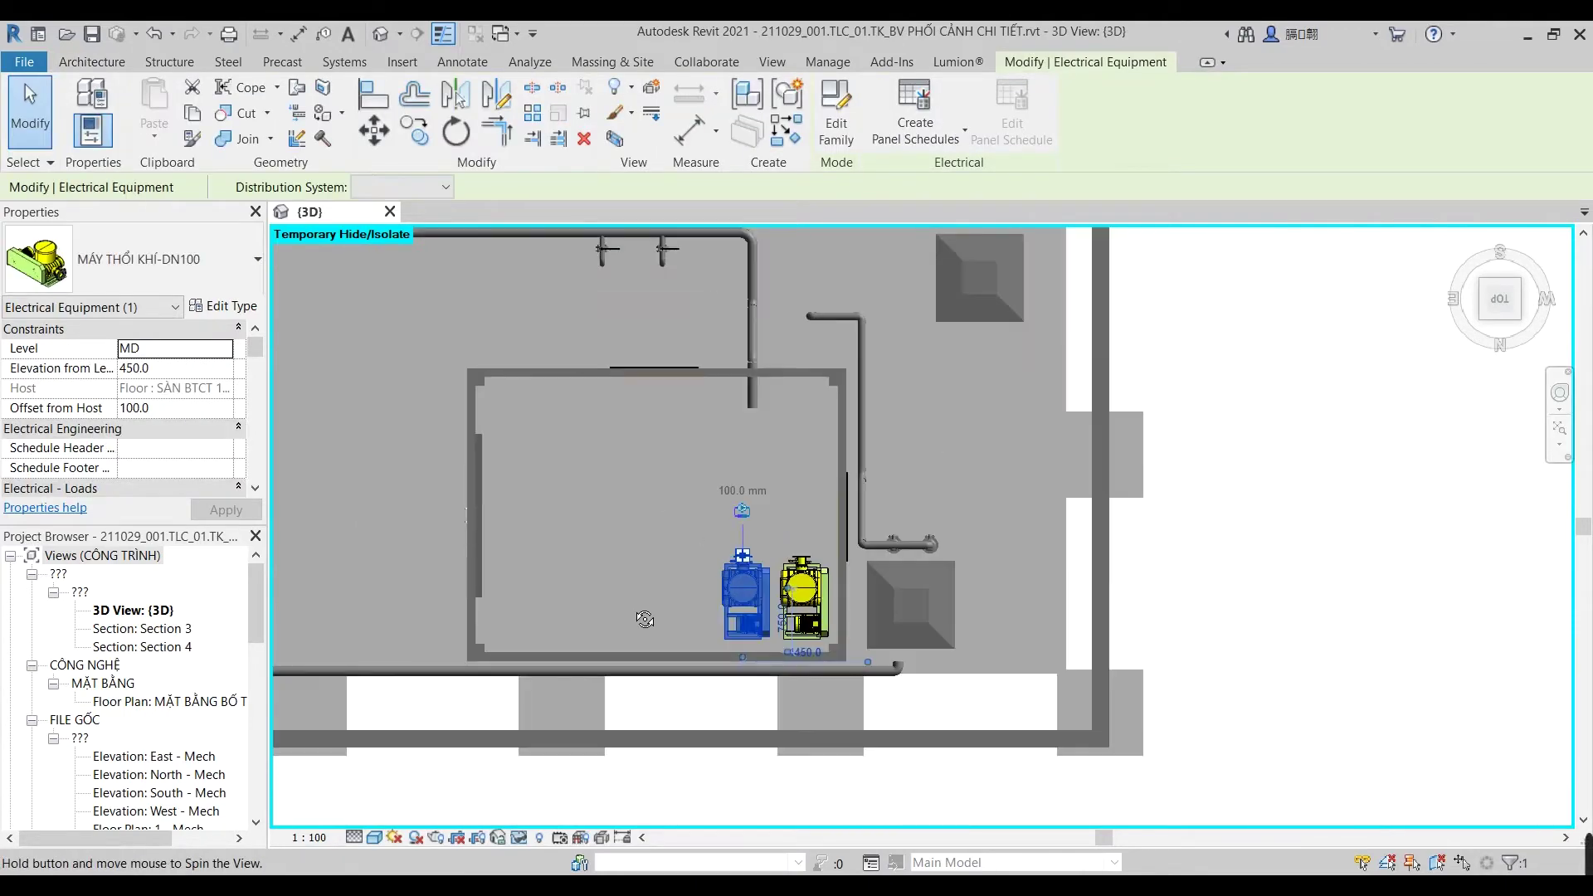
pyautogui.keyDown('shift'); pyautogui.moveTo(645, 619); pyautogui.dragTo(641, 719, button='middle'); pyautogui.keyUp('shift')
pyautogui.scroll(3, 692, 570)
pyautogui.click(714, 515)
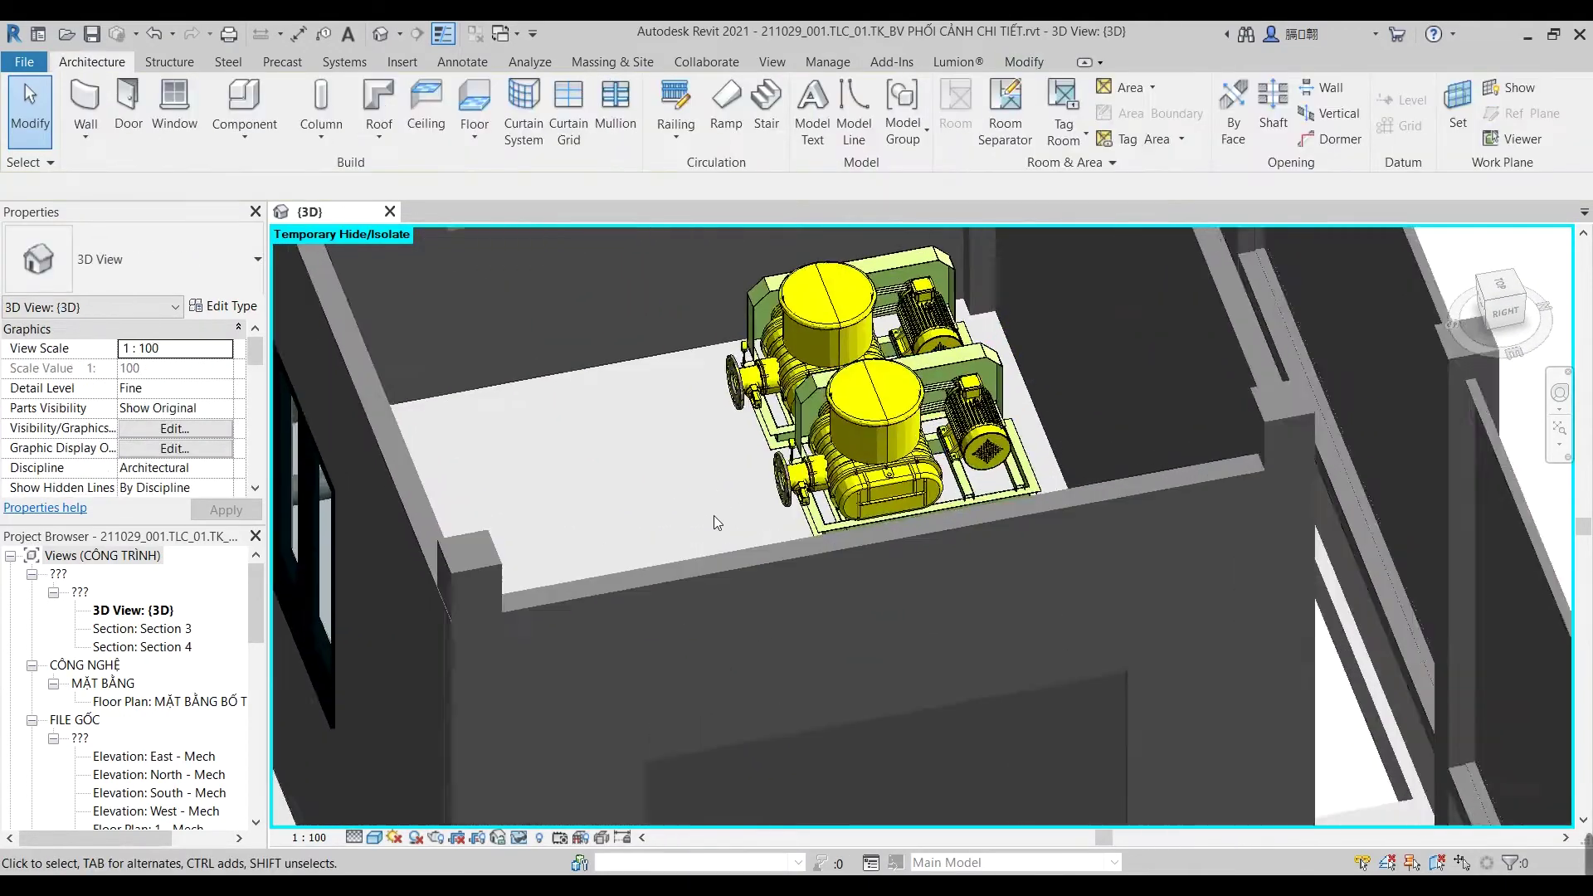
pyautogui.scroll(-2, 713, 516)
pyautogui.keyDown('shift'); pyautogui.moveTo(753, 544); pyautogui.dragTo(1049, 640, button='middle'); pyautogui.keyUp('shift')
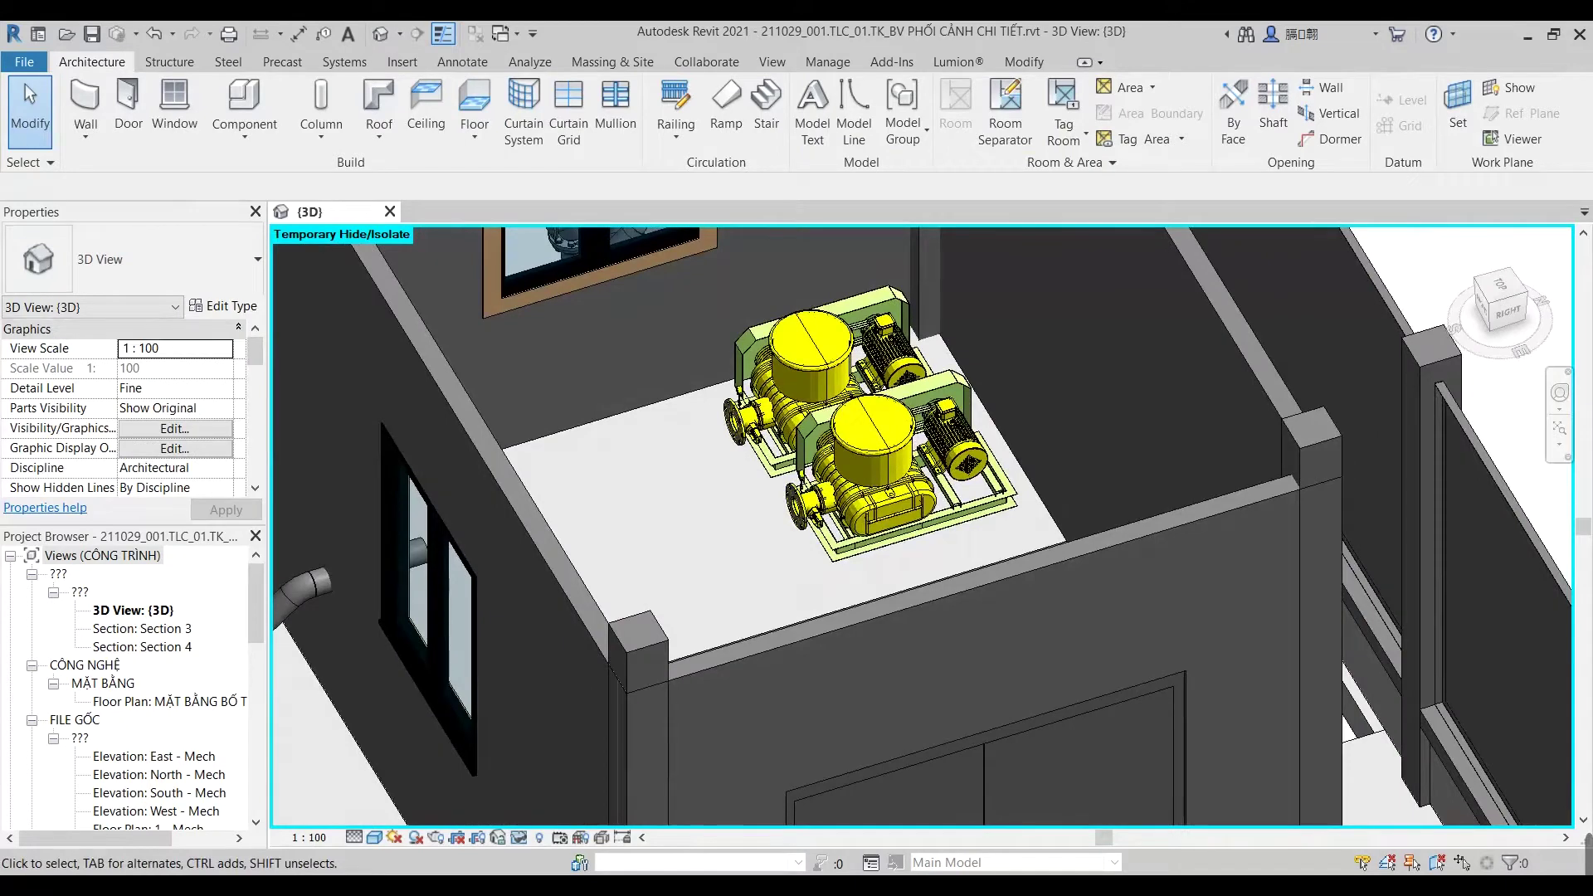
# Step: Compare with the site photo, then switch to the TOP view of the blowers
pyautogui.click(529, 843)
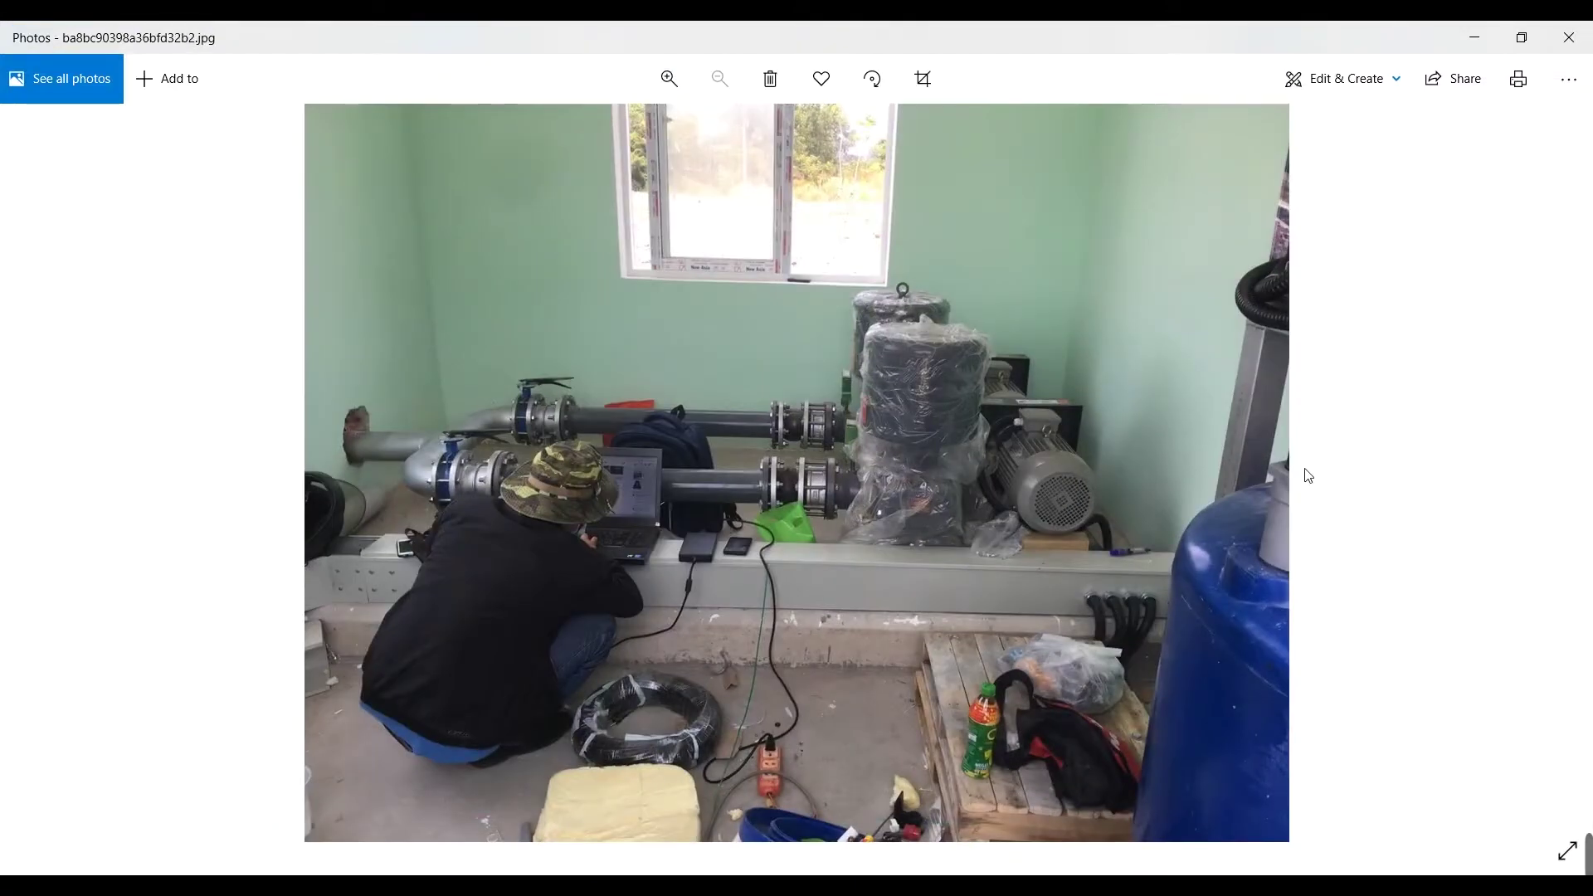
pyautogui.click(1461, 43)
pyautogui.click(863, 464)
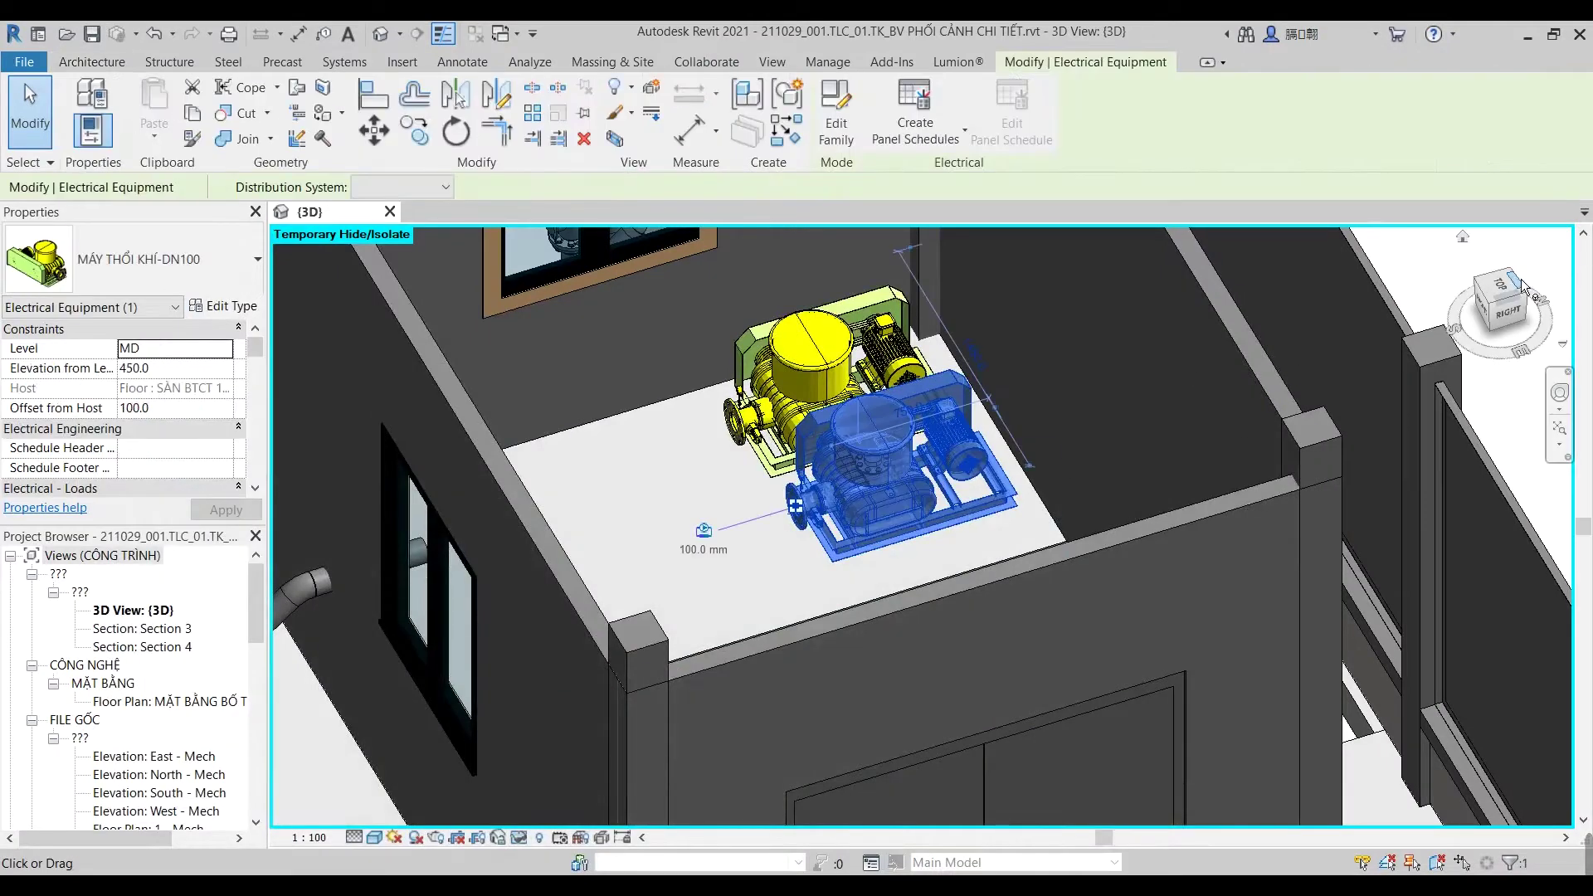
pyautogui.moveTo(1504, 286); pyautogui.dragTo(1512, 293)
pyautogui.click(1508, 289)
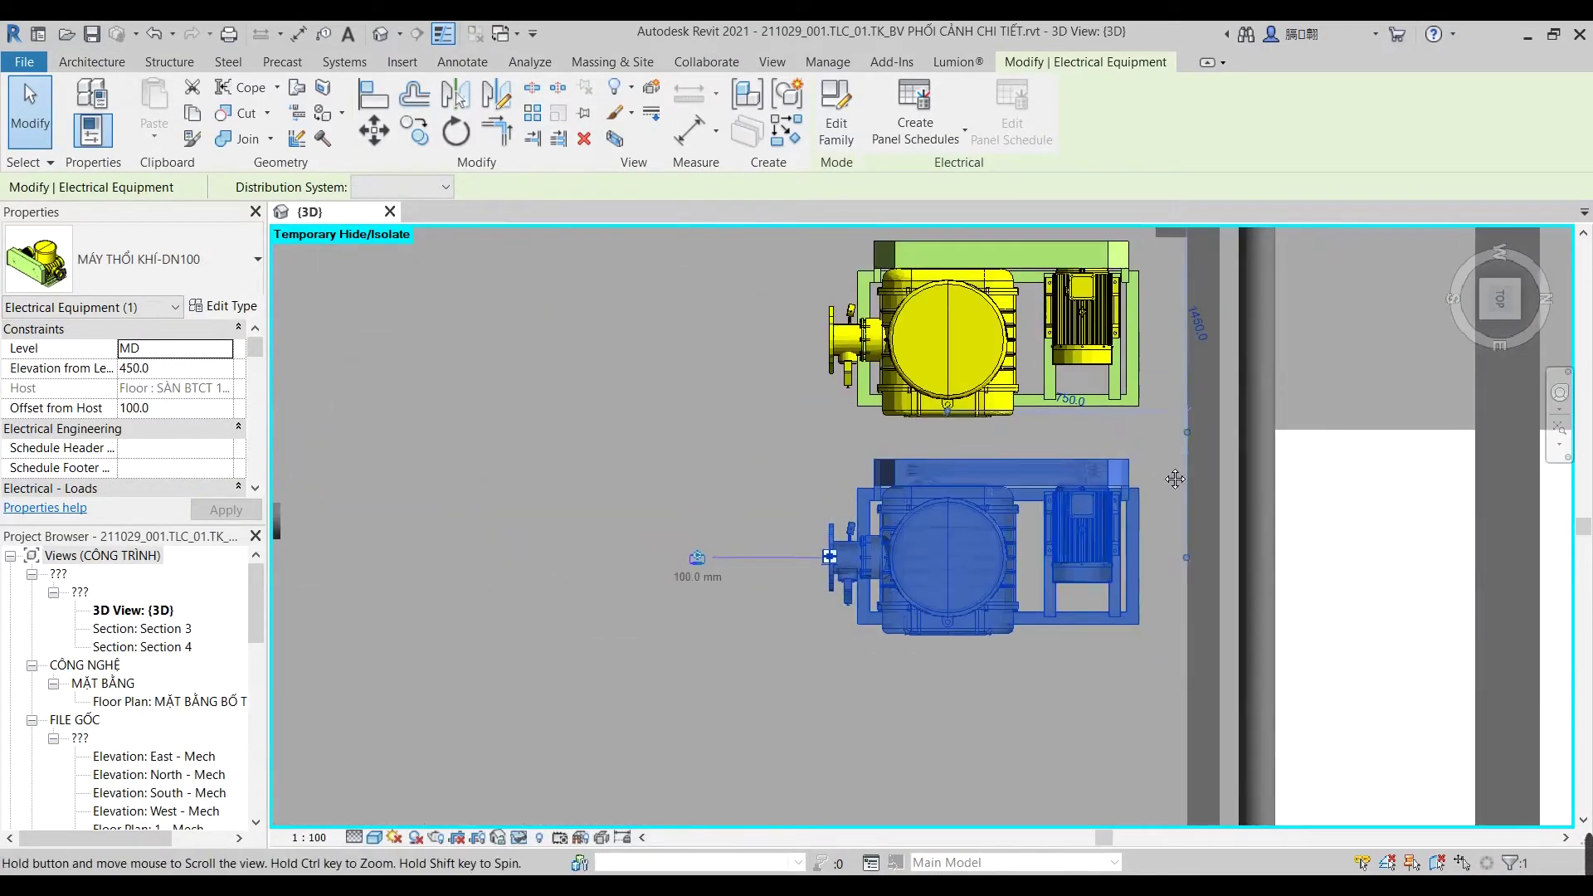
# Step: Select the top blower and bring up its connector's pipe options
pyautogui.keyDown('ctrl'); pyautogui.click(1112, 410); pyautogui.keyUp('ctrl')
pyautogui.press('Right')
pyautogui.press('Right')
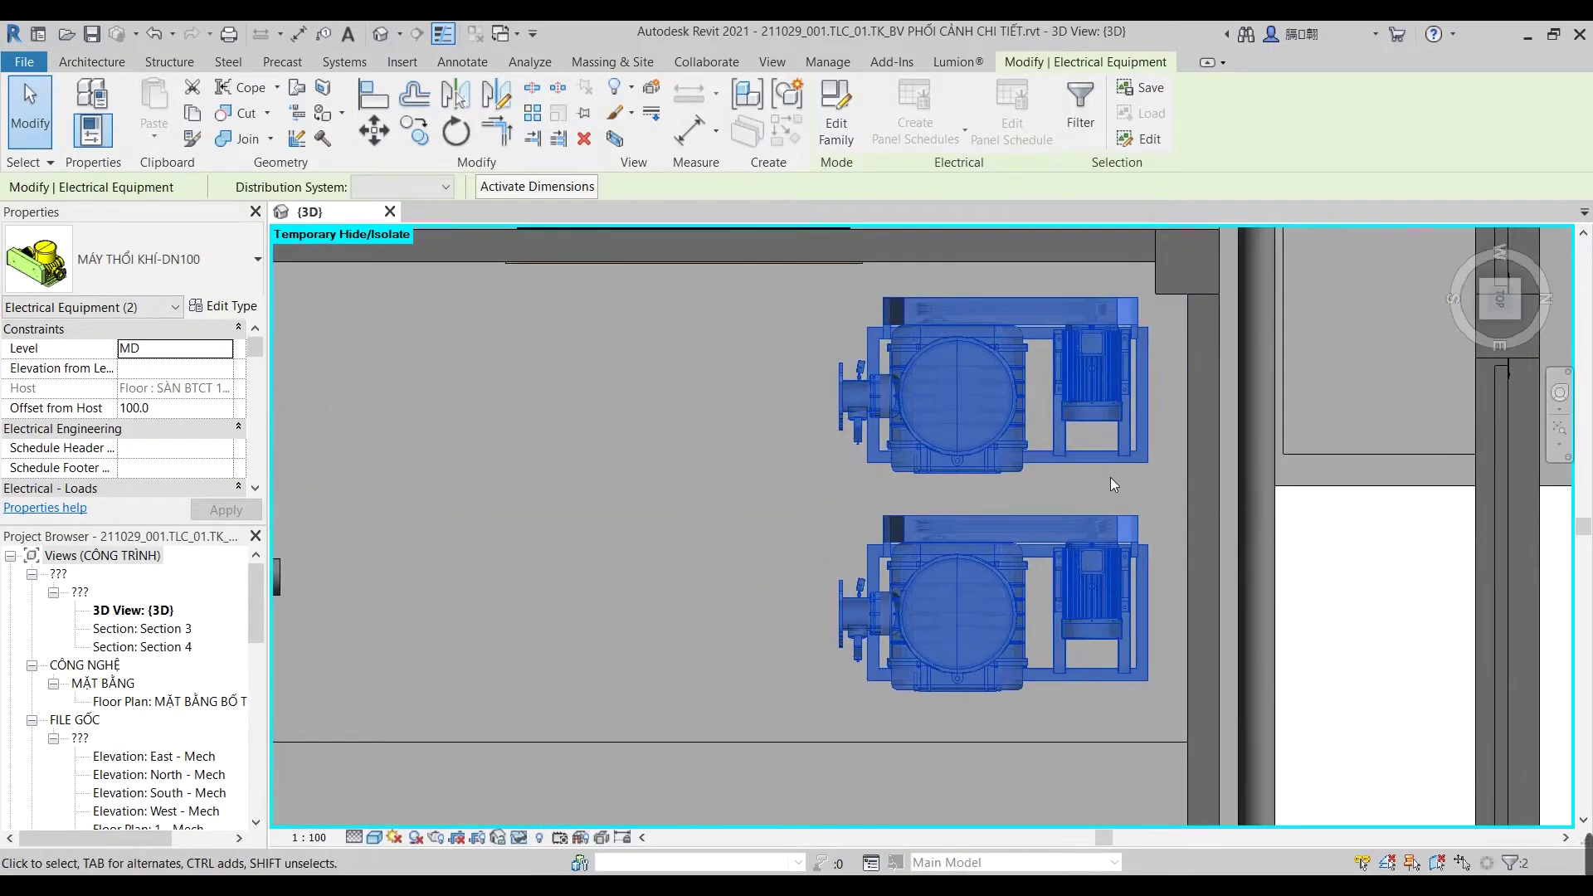
pyautogui.press('Escape')
pyautogui.click(838, 388)
pyautogui.rightClick(837, 390)
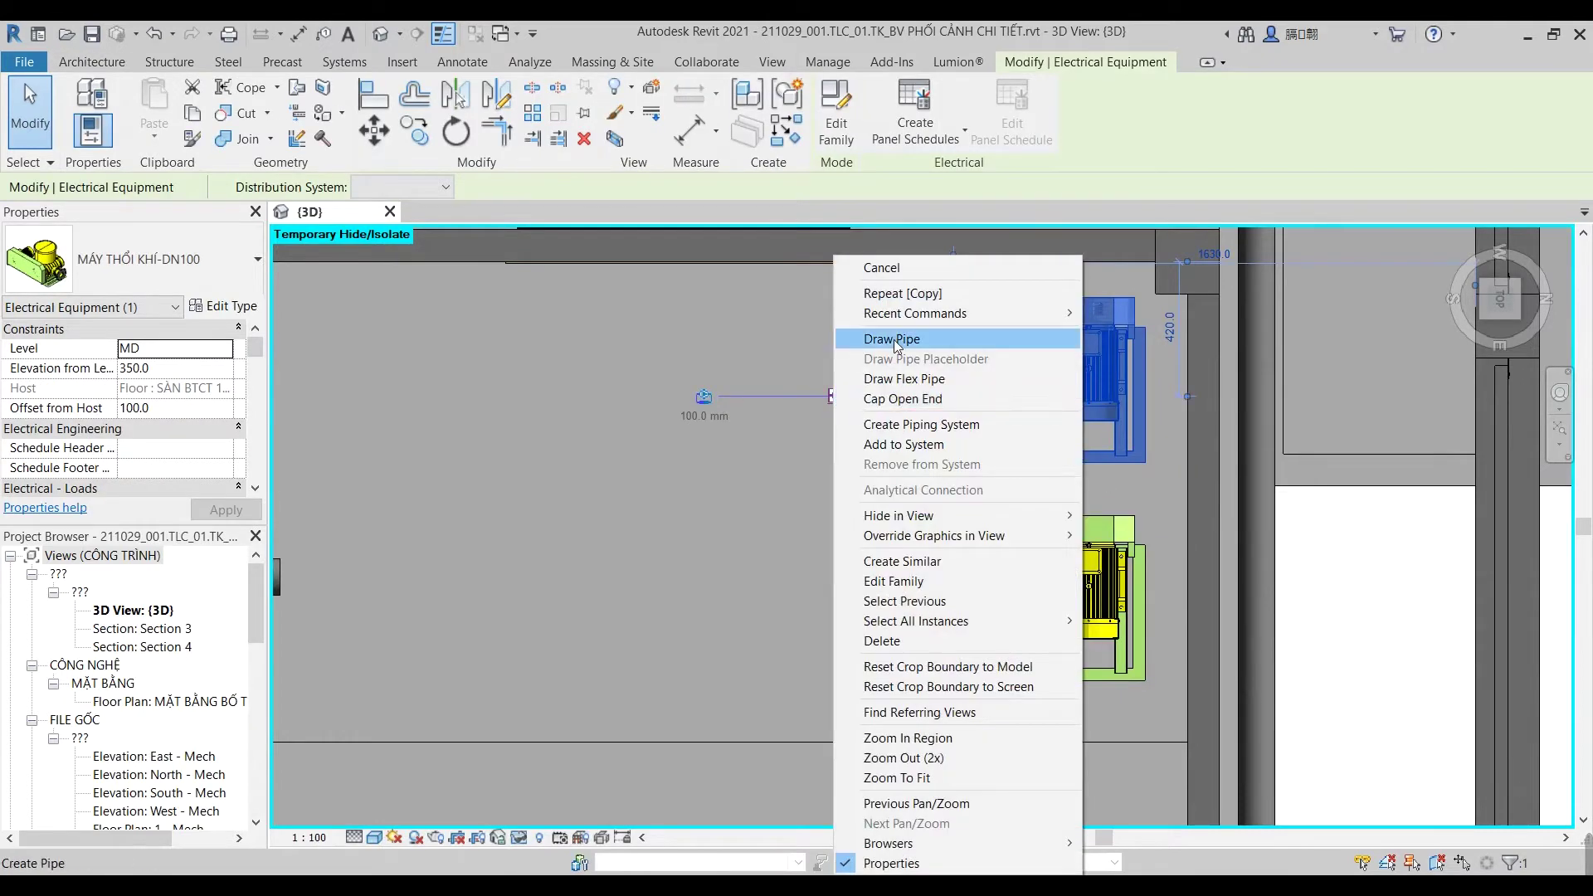
# Step: Draw a 100 mm pipe leftward from the top blower's outlet
pyautogui.click(855, 334)
pyautogui.moveTo(691, 426); pyautogui.dragTo(1185, 487, button='middle')
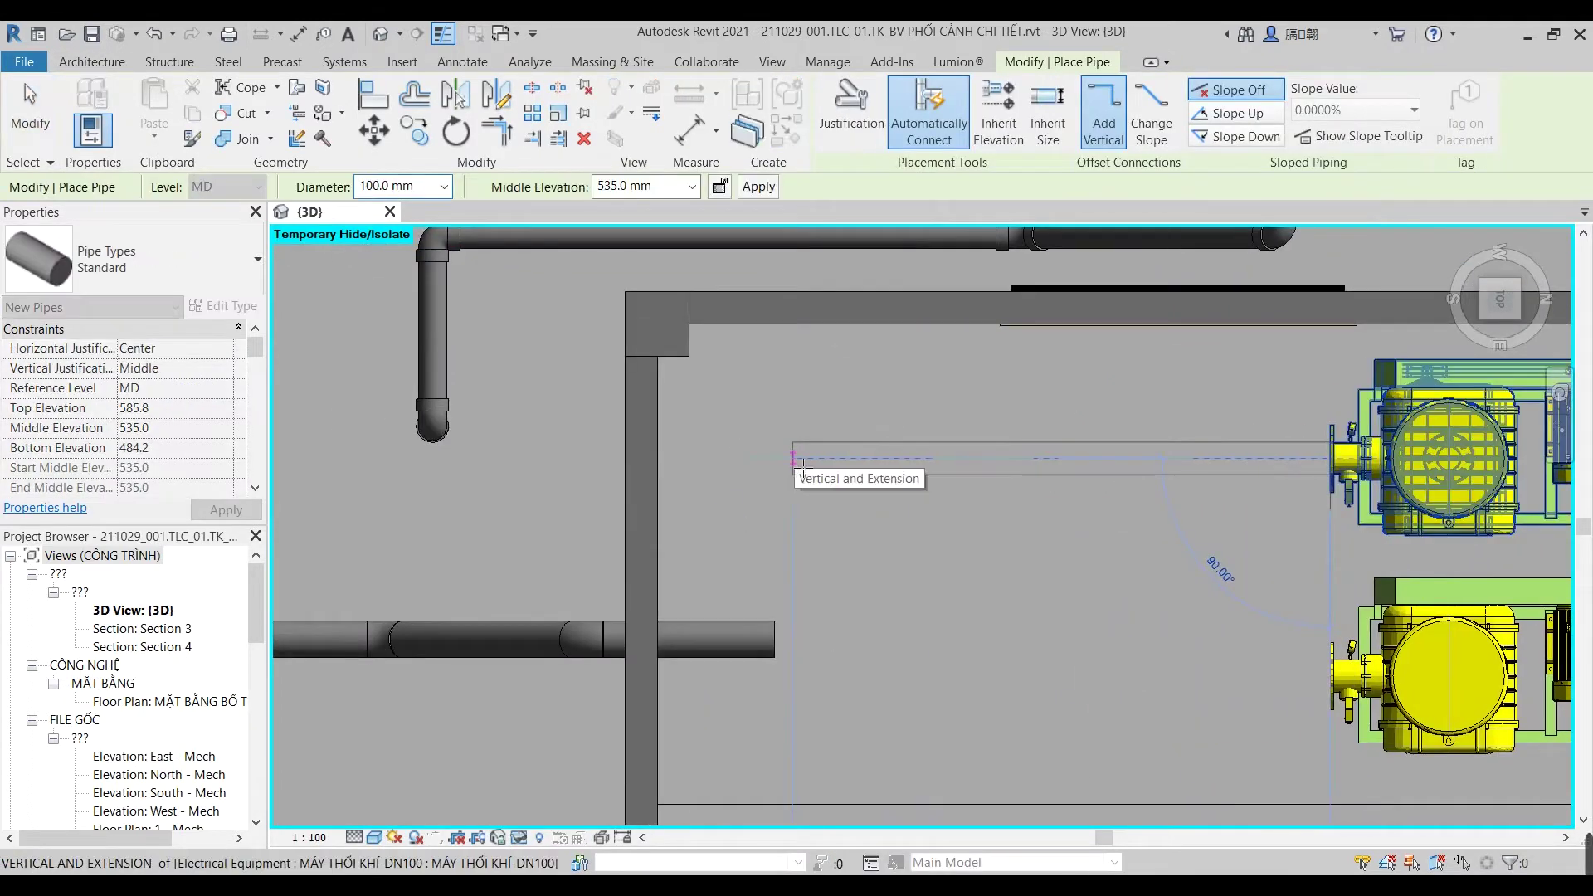
pyautogui.click(789, 468)
pyautogui.press('Escape')
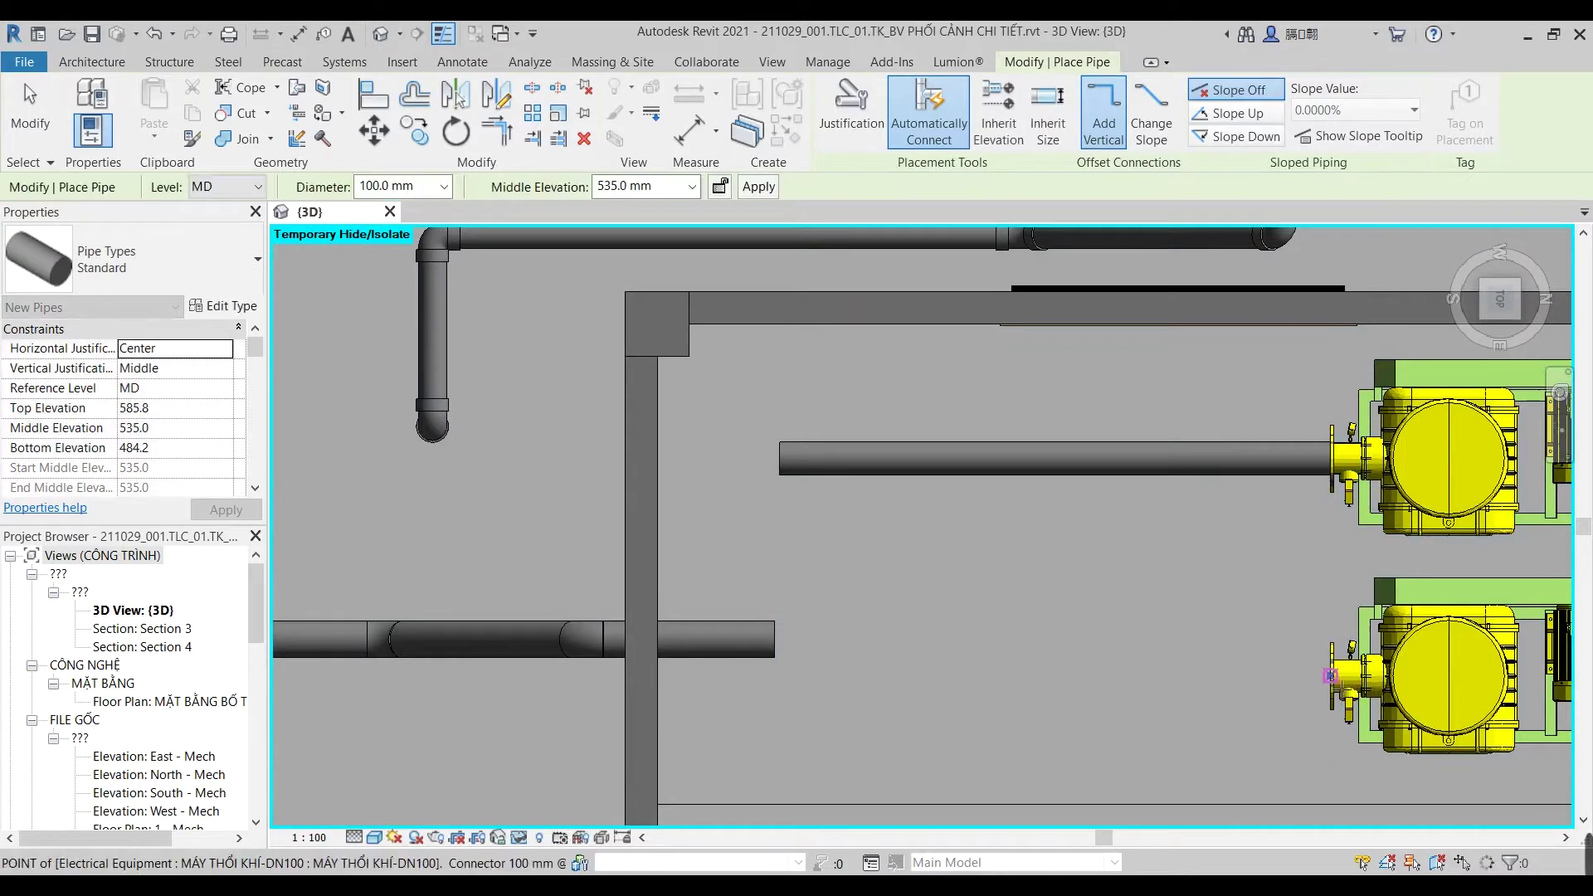
pyautogui.press('Escape')
# Step: Draw a matching pipe from the bottom blower's outlet, ending level with the first
pyautogui.click(1332, 675)
pyautogui.rightClick(1316, 685)
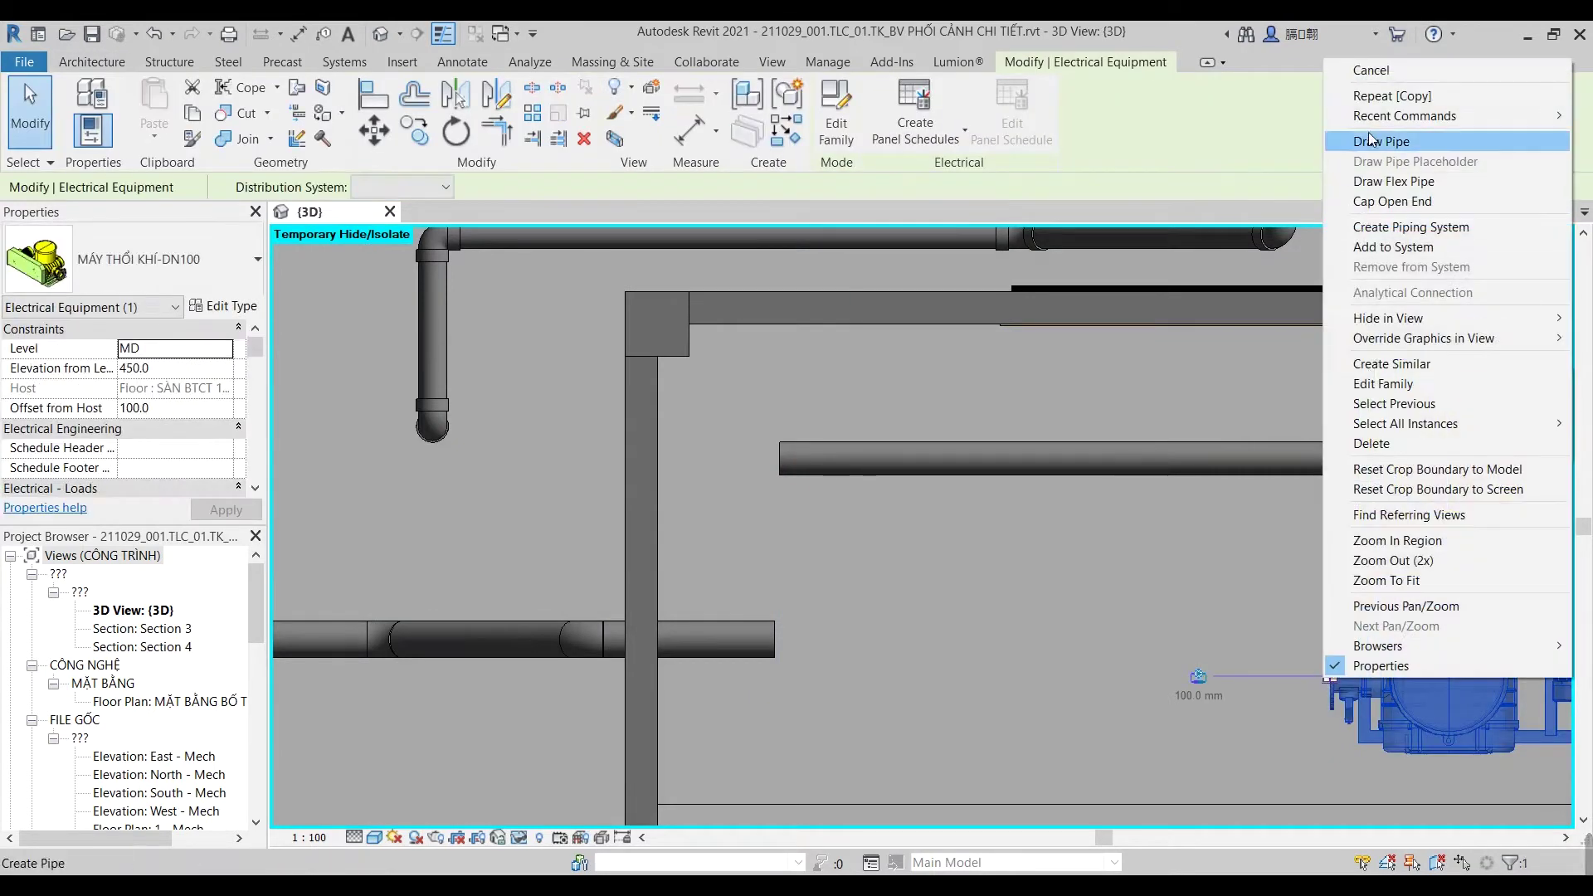
pyautogui.click(1361, 146)
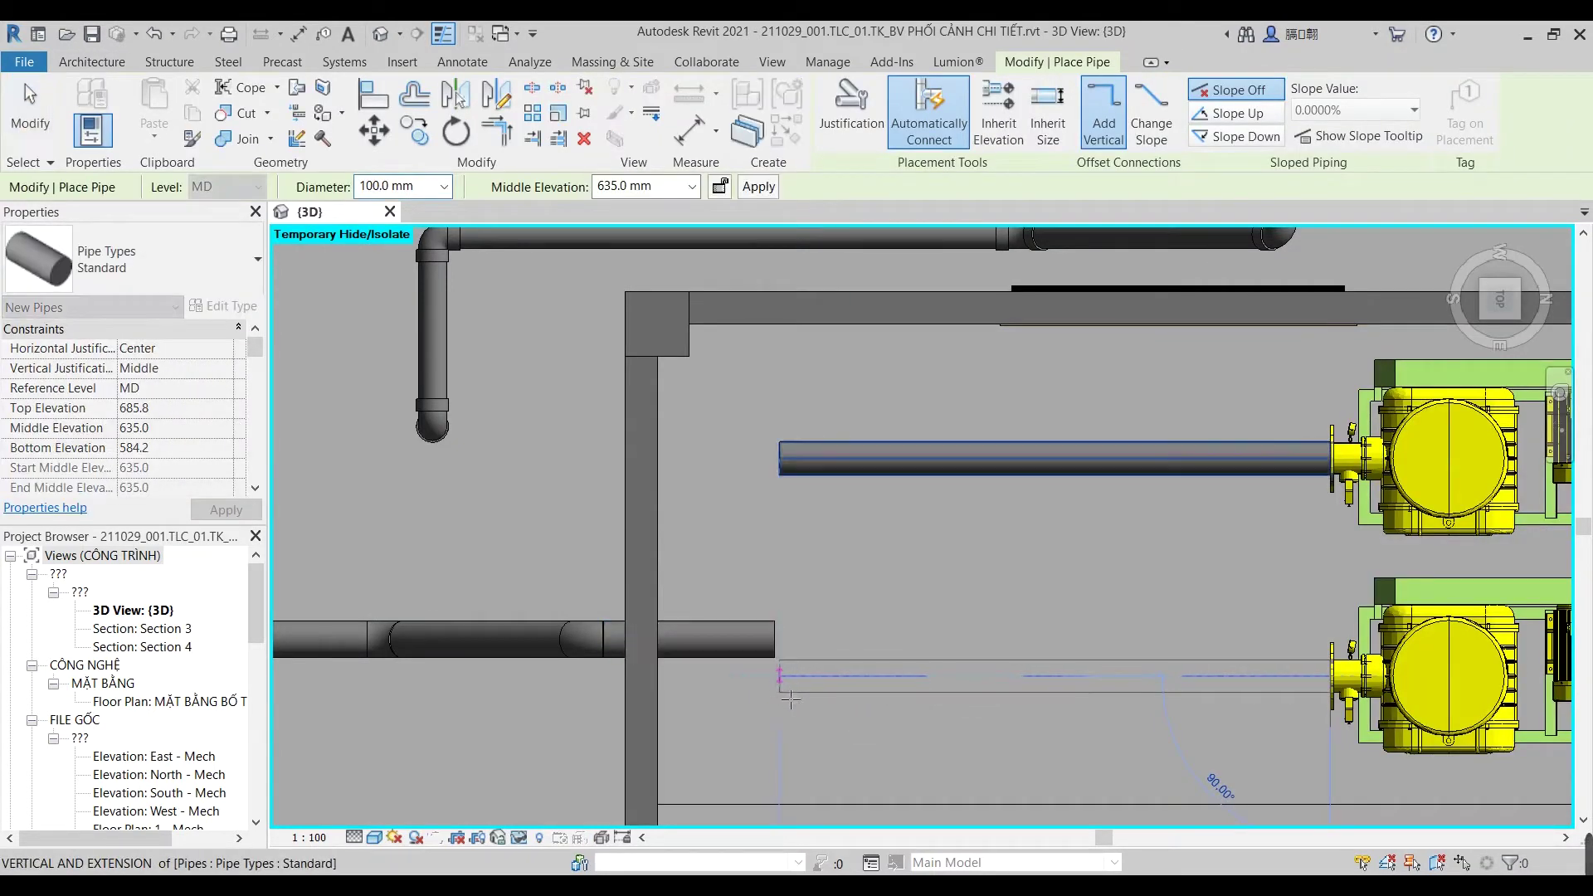
pyautogui.click(786, 686)
pyautogui.press('Escape')
pyautogui.press('Escape')
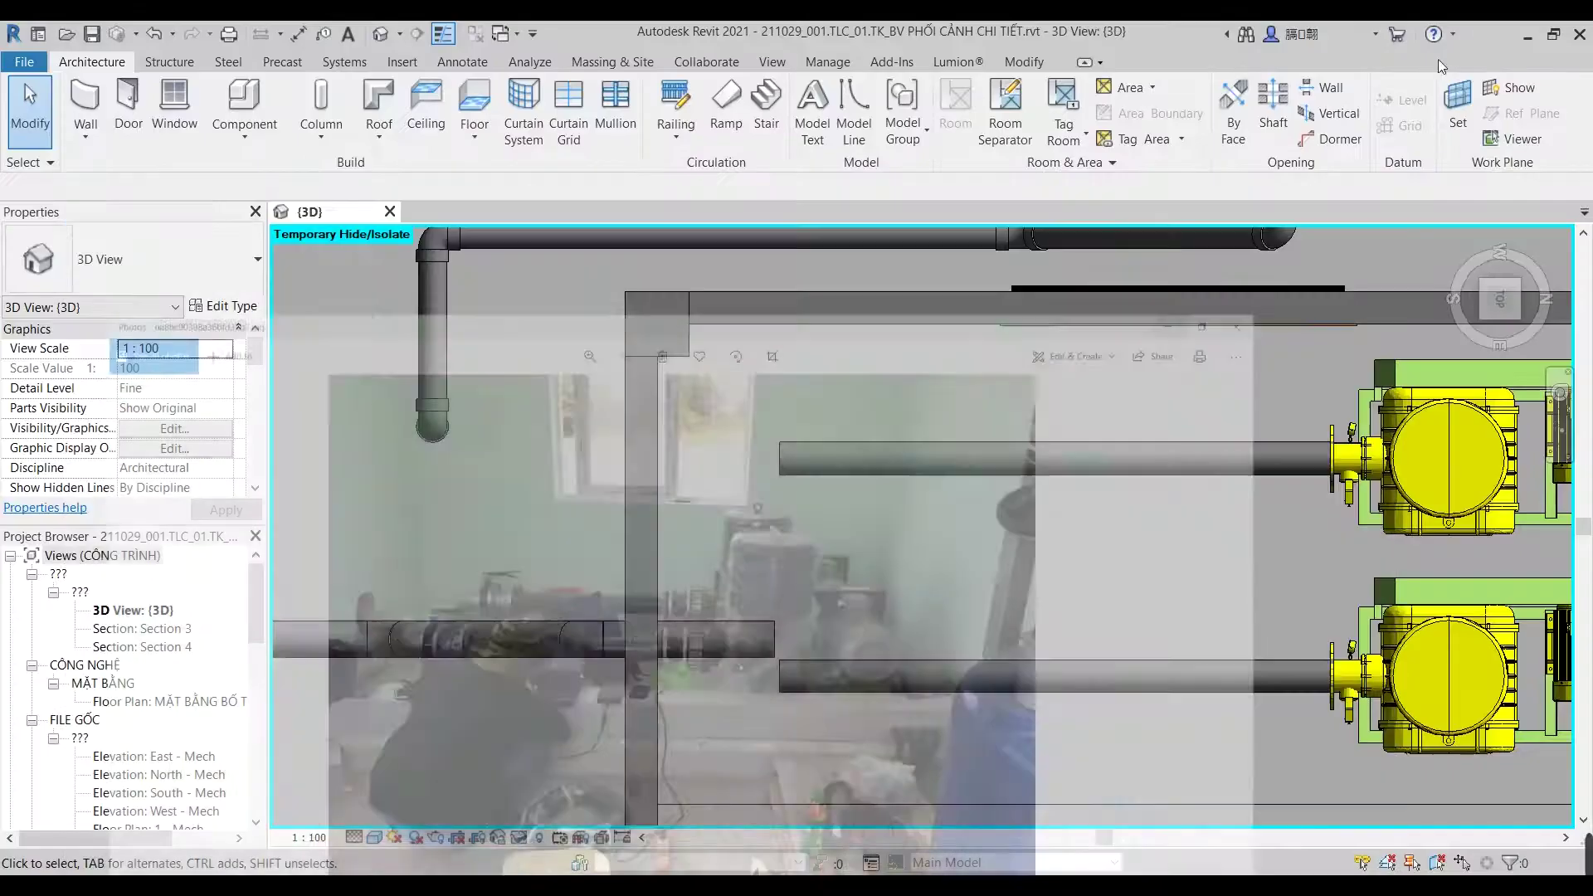
# Step: Select the TL_ỐNG model group and ungroup it into separate pipes
pyautogui.scroll(-2, 736, 659)
pyautogui.scroll(-2, 814, 664)
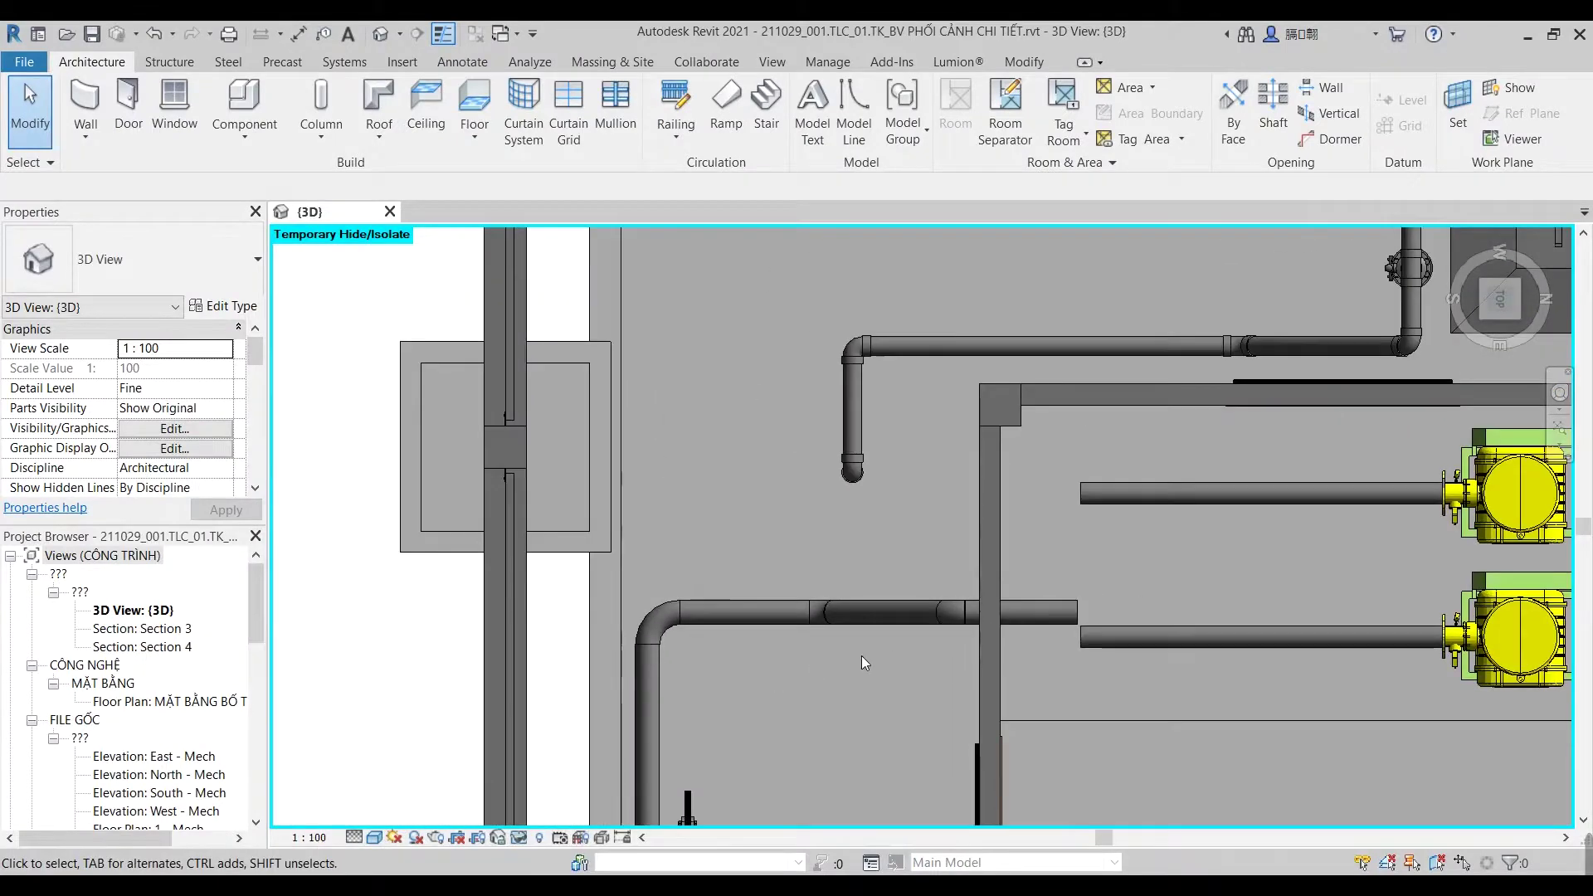
pyautogui.click(1004, 505)
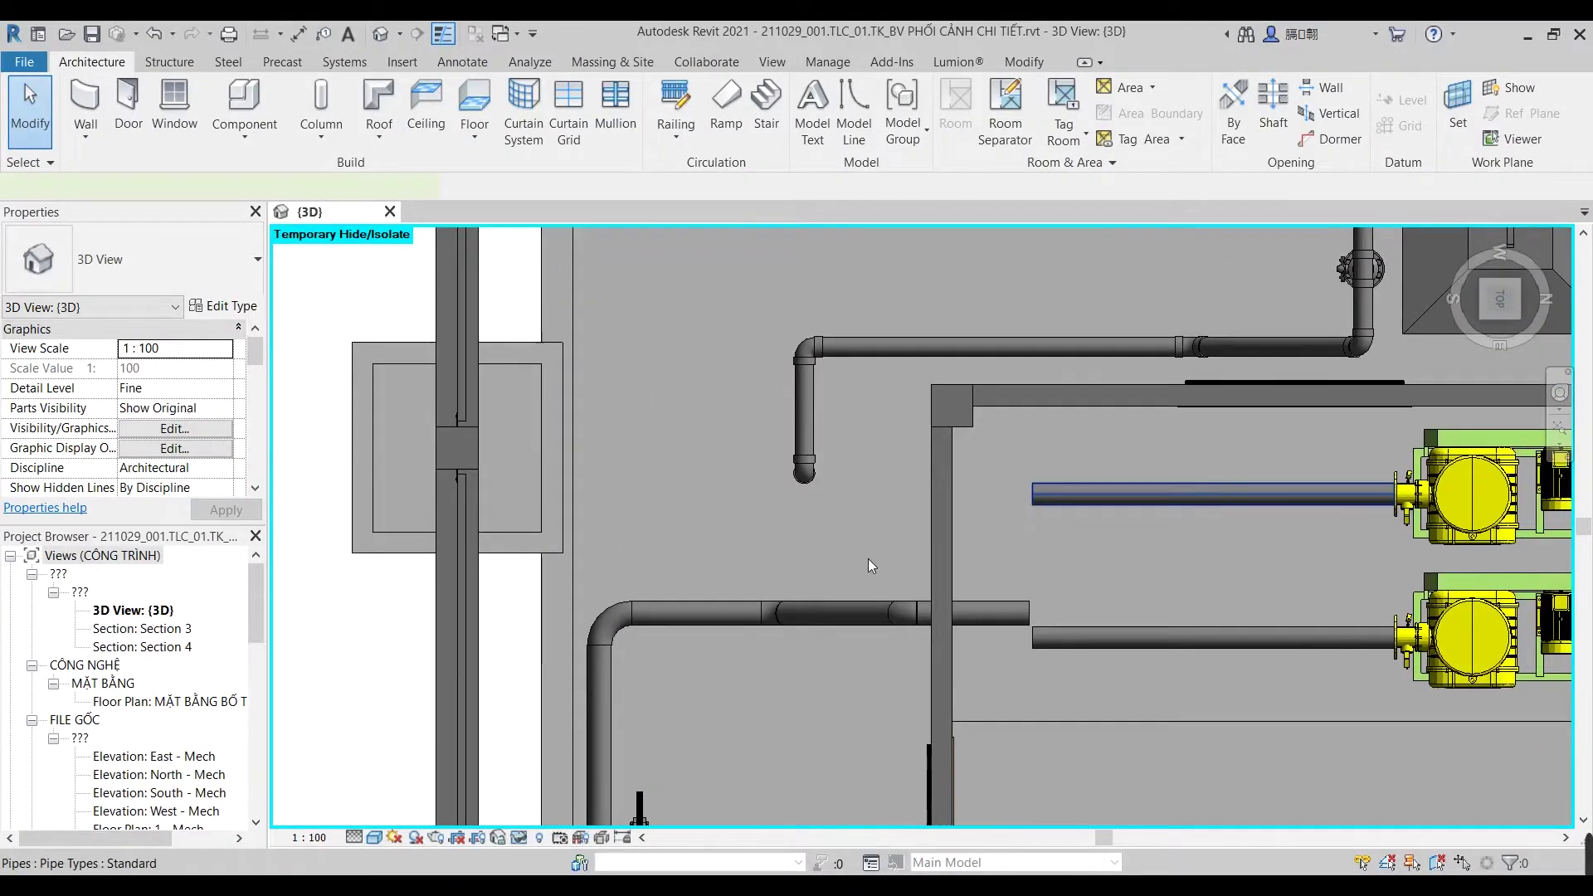
pyautogui.click(769, 566)
pyautogui.click(722, 610)
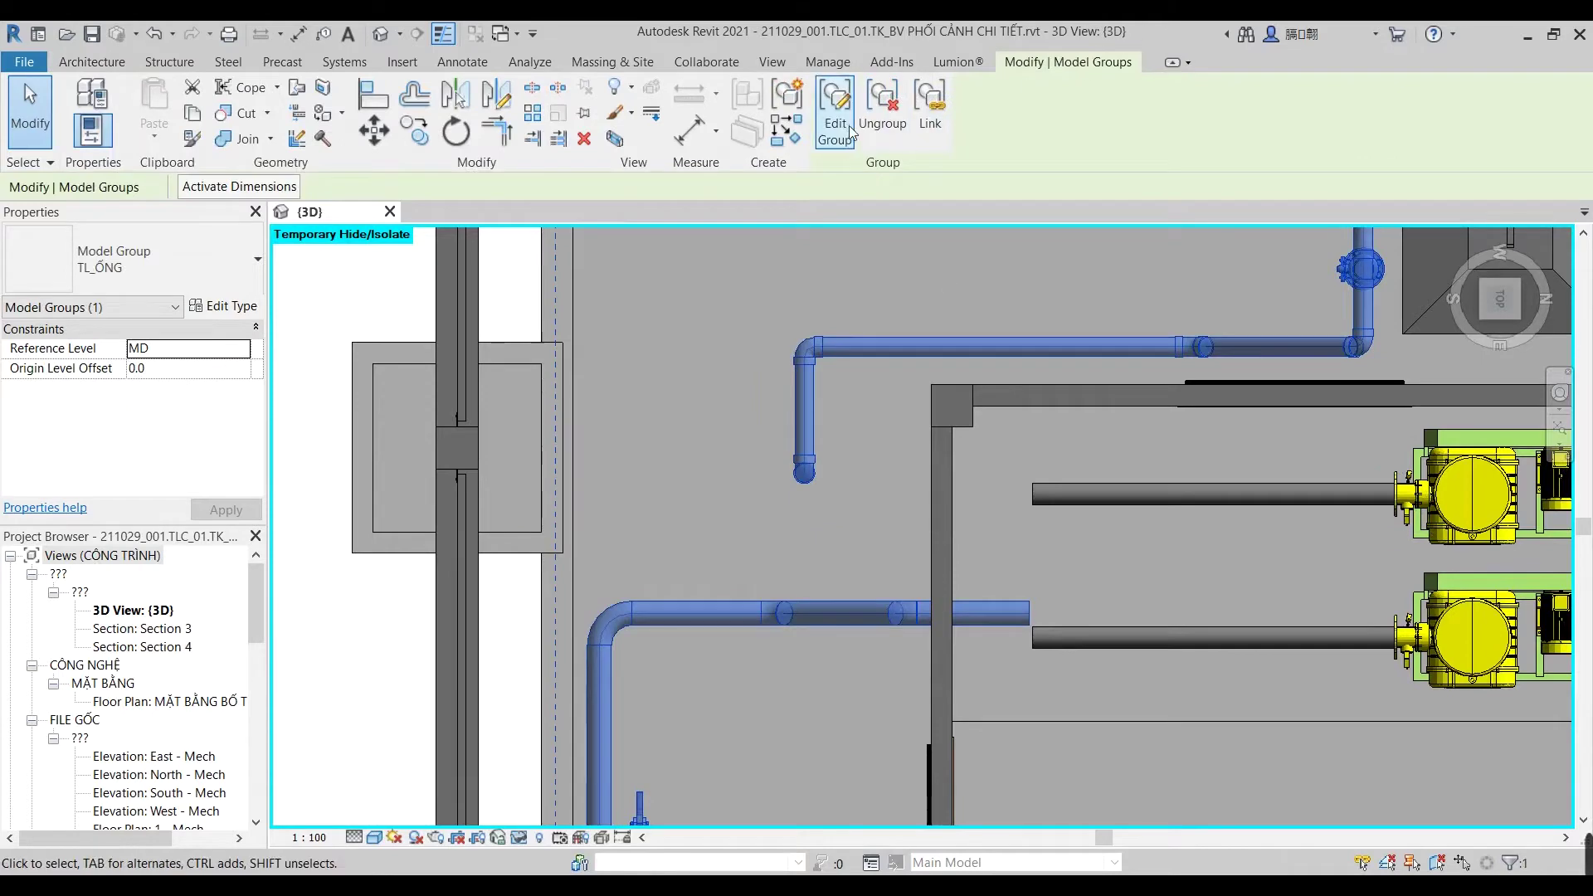
pyautogui.click(882, 116)
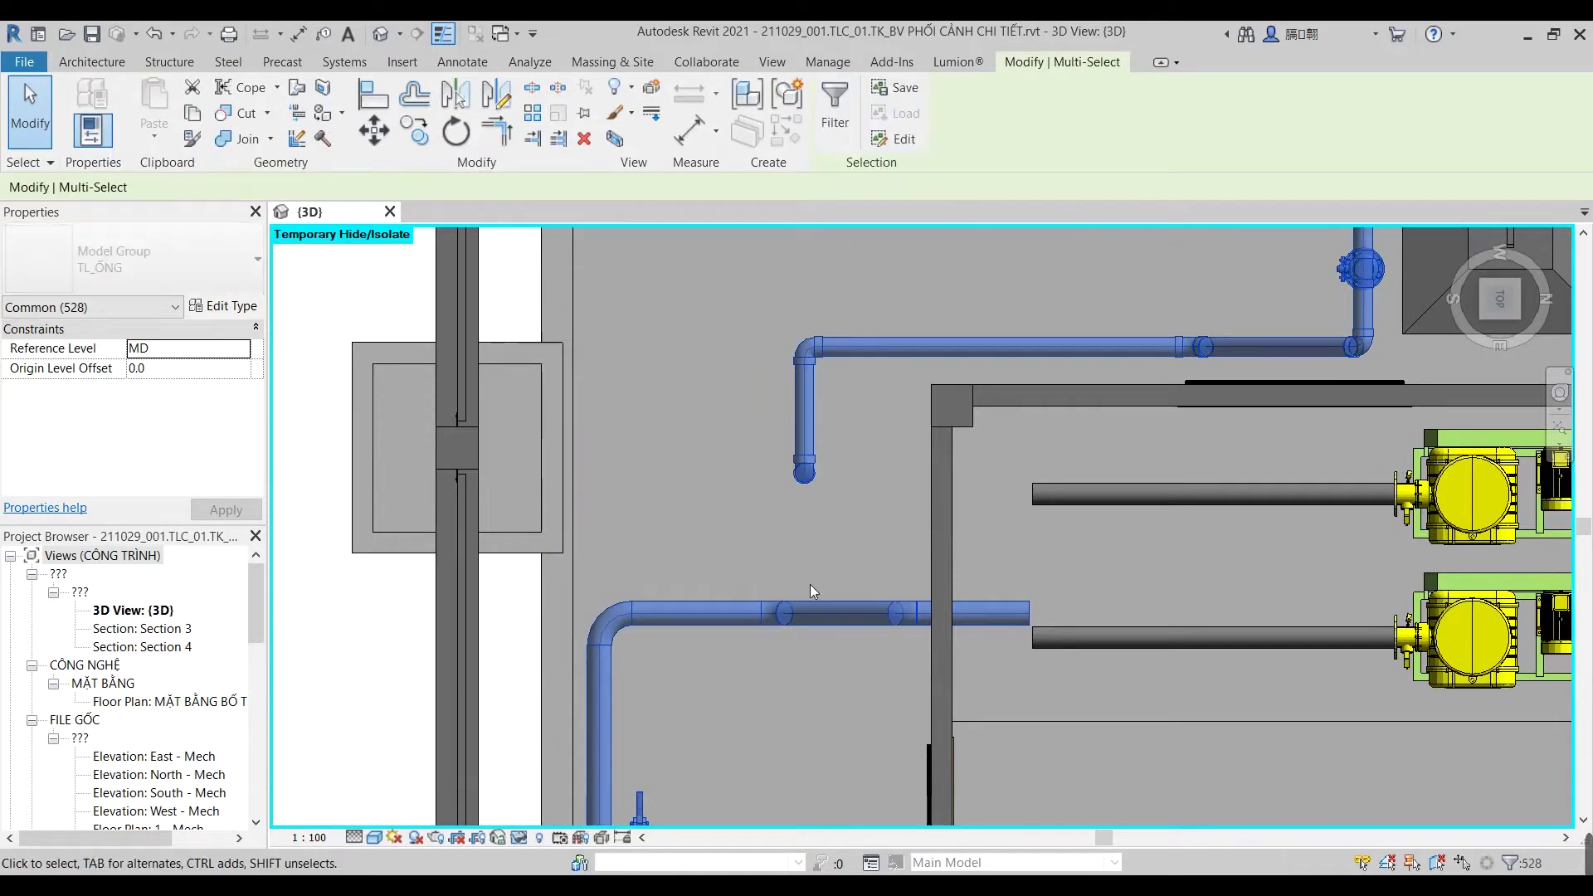
pyautogui.click(1018, 576)
pyautogui.click(1016, 614)
pyautogui.press('Escape')
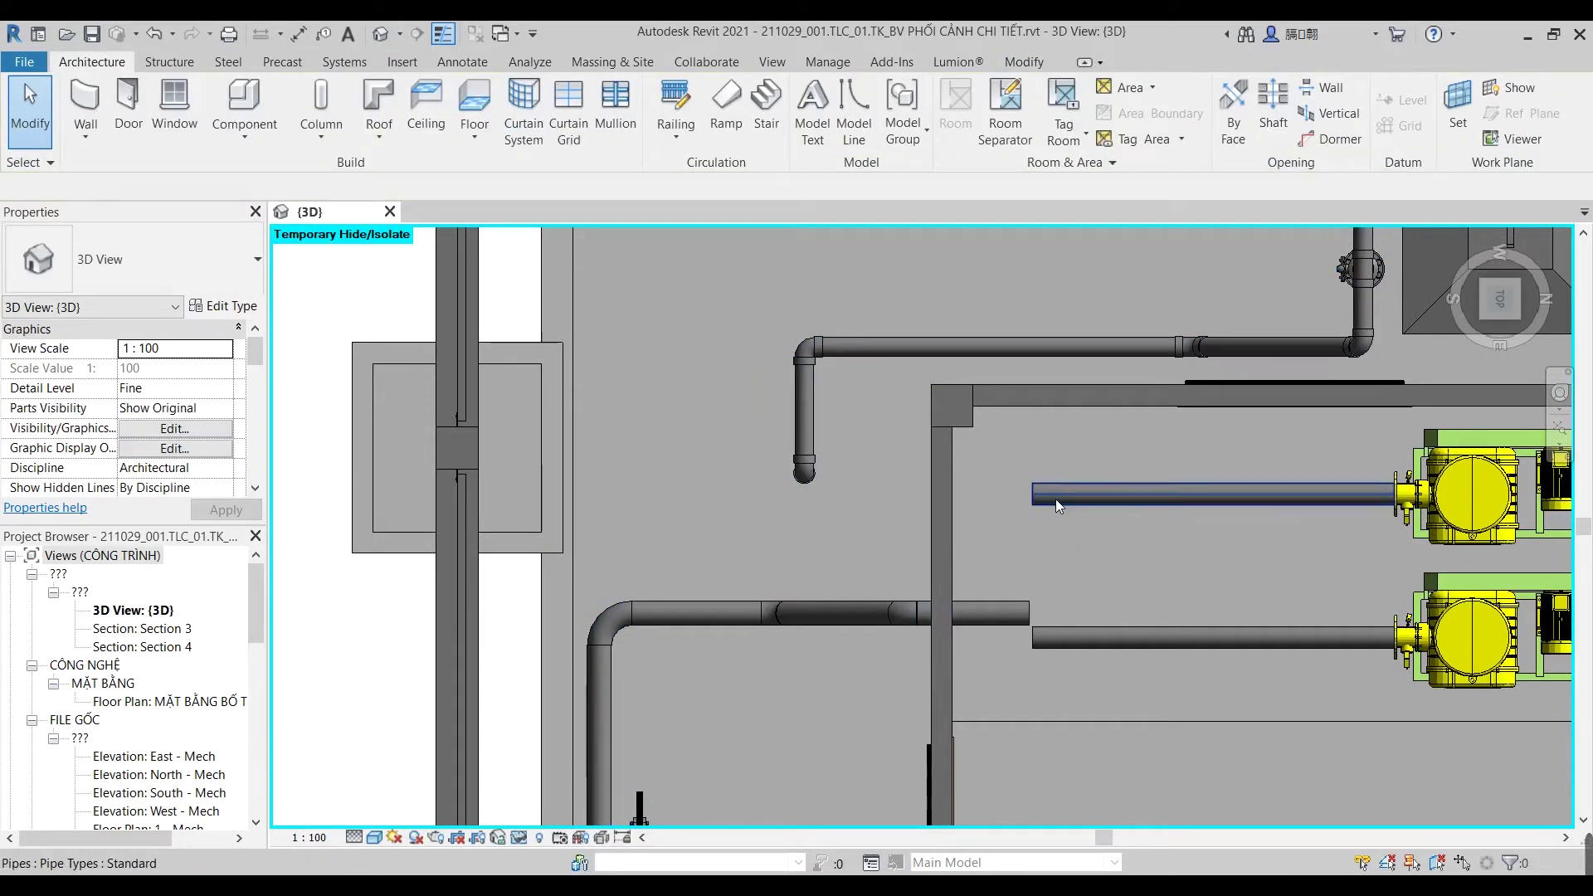
# Step: Change both blower outlet pipes to type ỐNG SS304_CO DÀI
pyautogui.click(1056, 500)
pyautogui.keyDown('ctrl'); pyautogui.click(1229, 633); pyautogui.keyUp('ctrl')
pyautogui.click(135, 270)
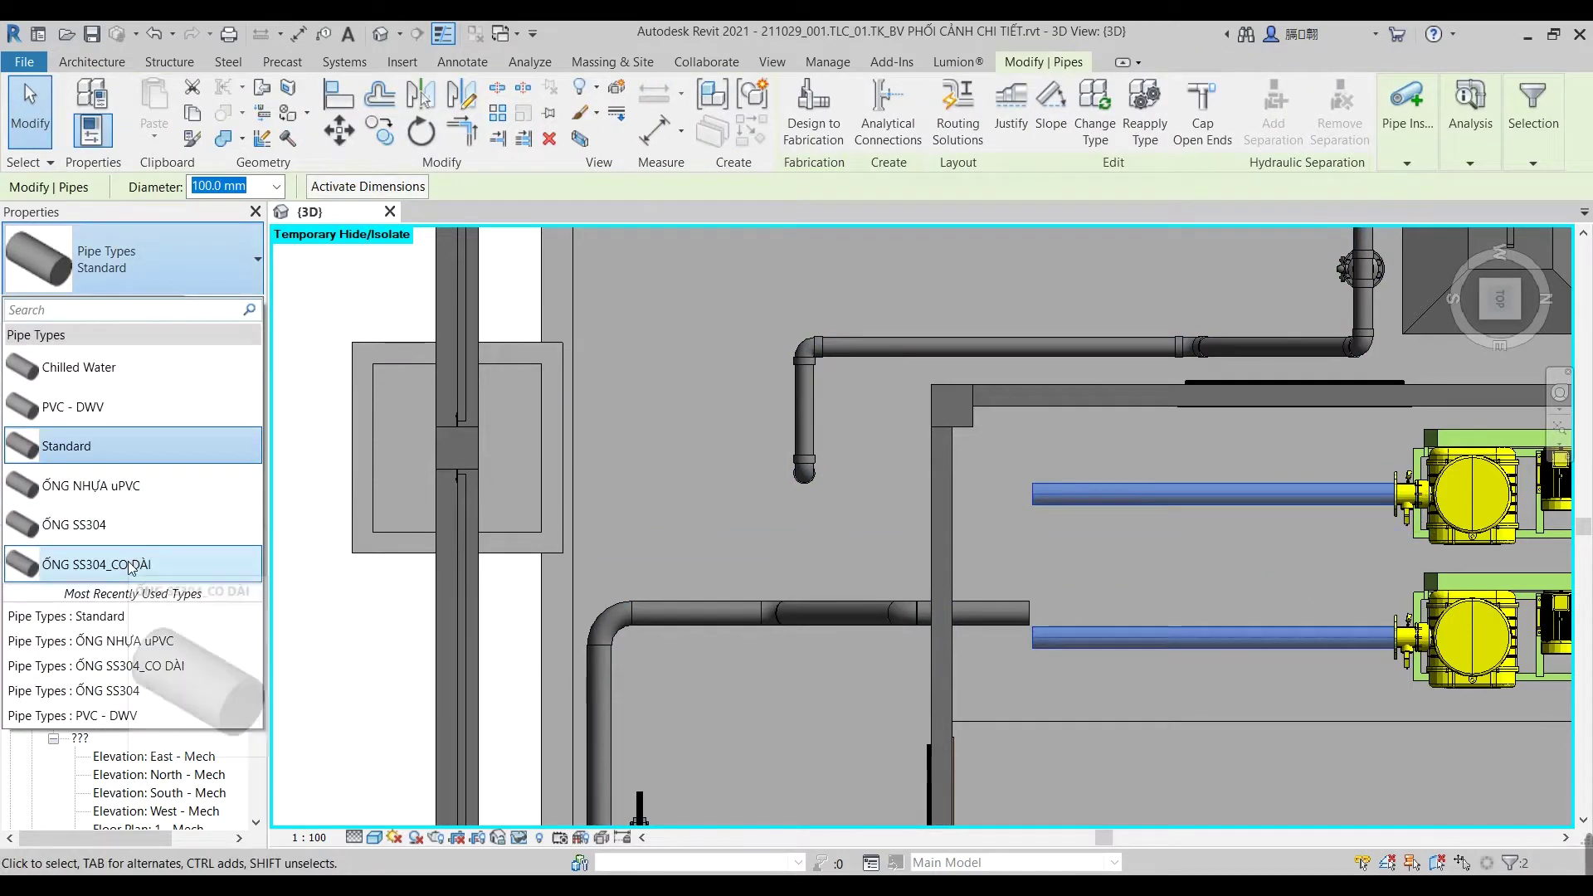
pyautogui.click(131, 568)
pyautogui.press('Escape')
# Step: Select the existing left pipe run and start moving it toward the blower pipes
pyautogui.click(575, 566)
pyautogui.press('Escape')
pyautogui.press('Tab')
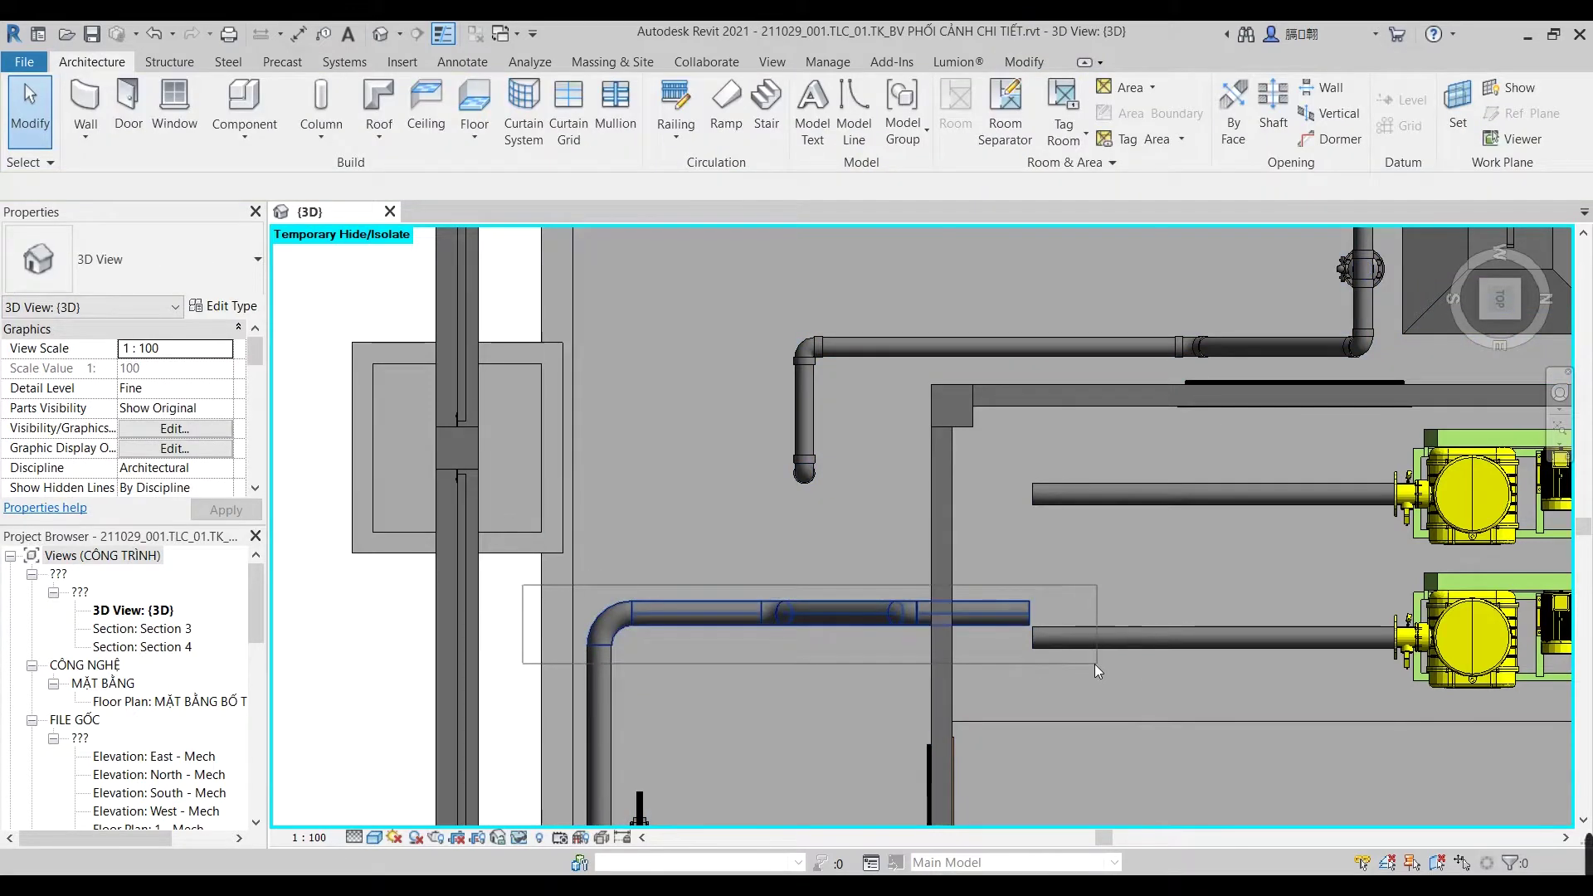
pyautogui.click(783, 614)
pyautogui.moveTo(842, 562); pyautogui.dragTo(827, 581)
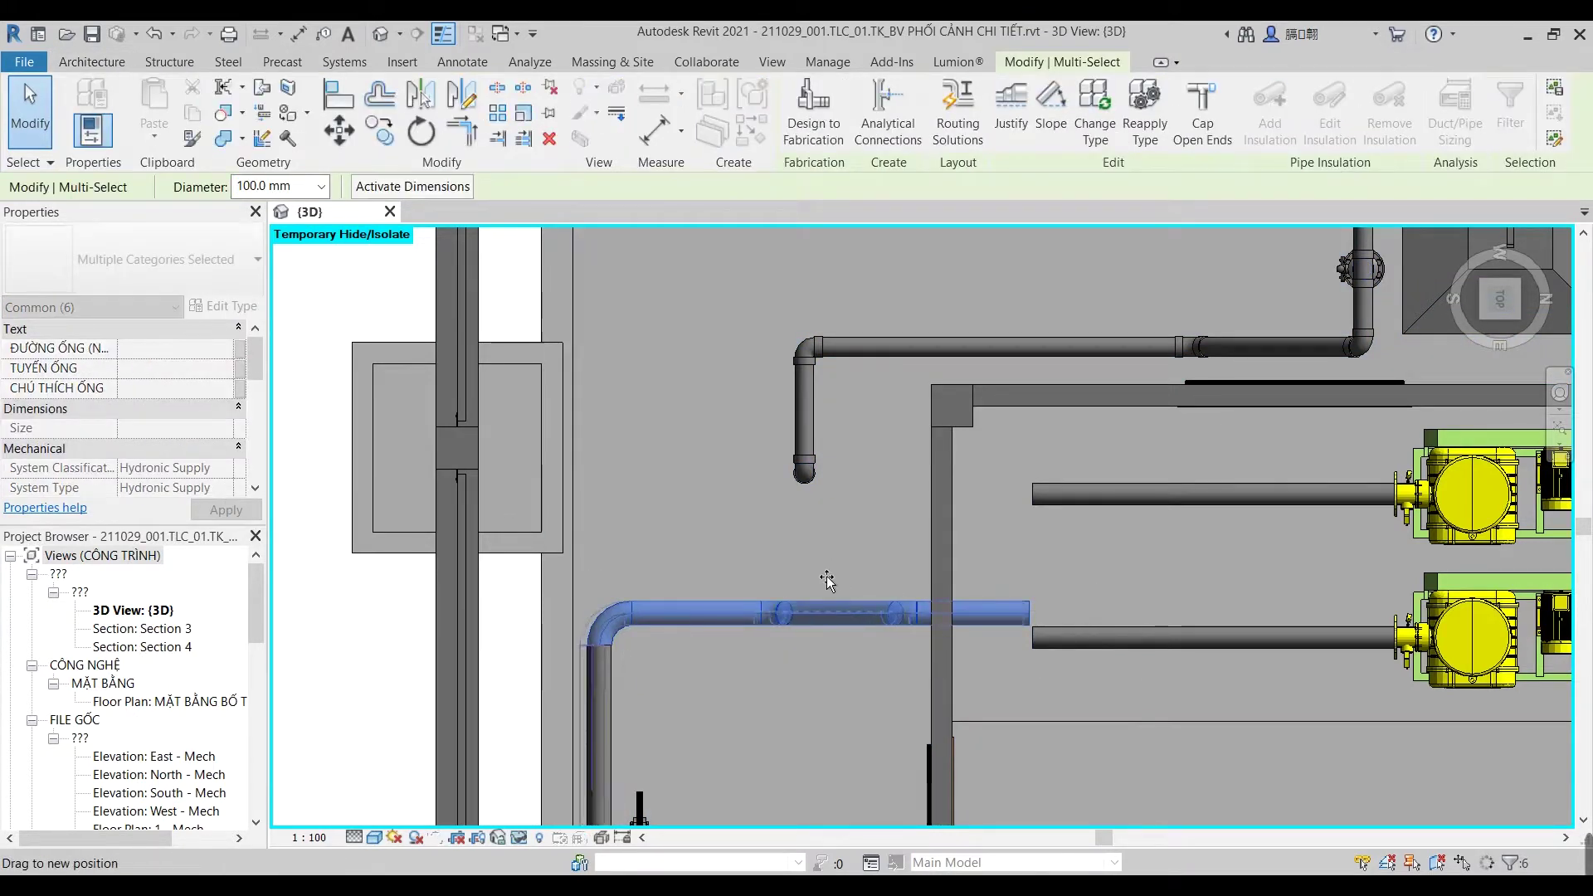
pyautogui.press('Escape')
pyautogui.press('Escape')
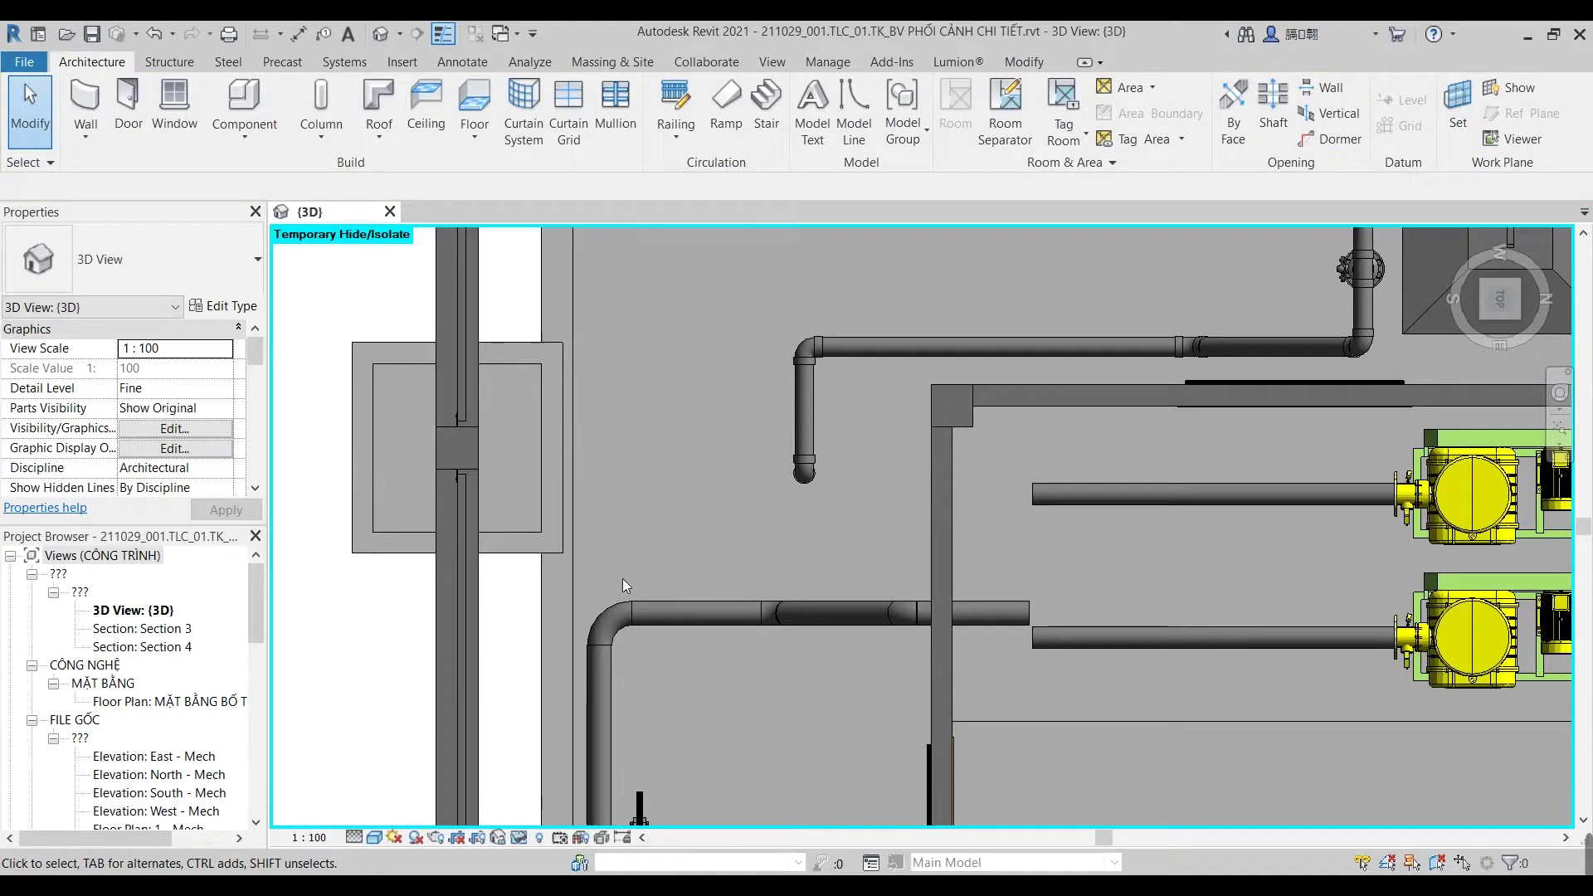
pyautogui.click(677, 613)
pyautogui.moveTo(677, 613); pyautogui.dragTo(717, 555)
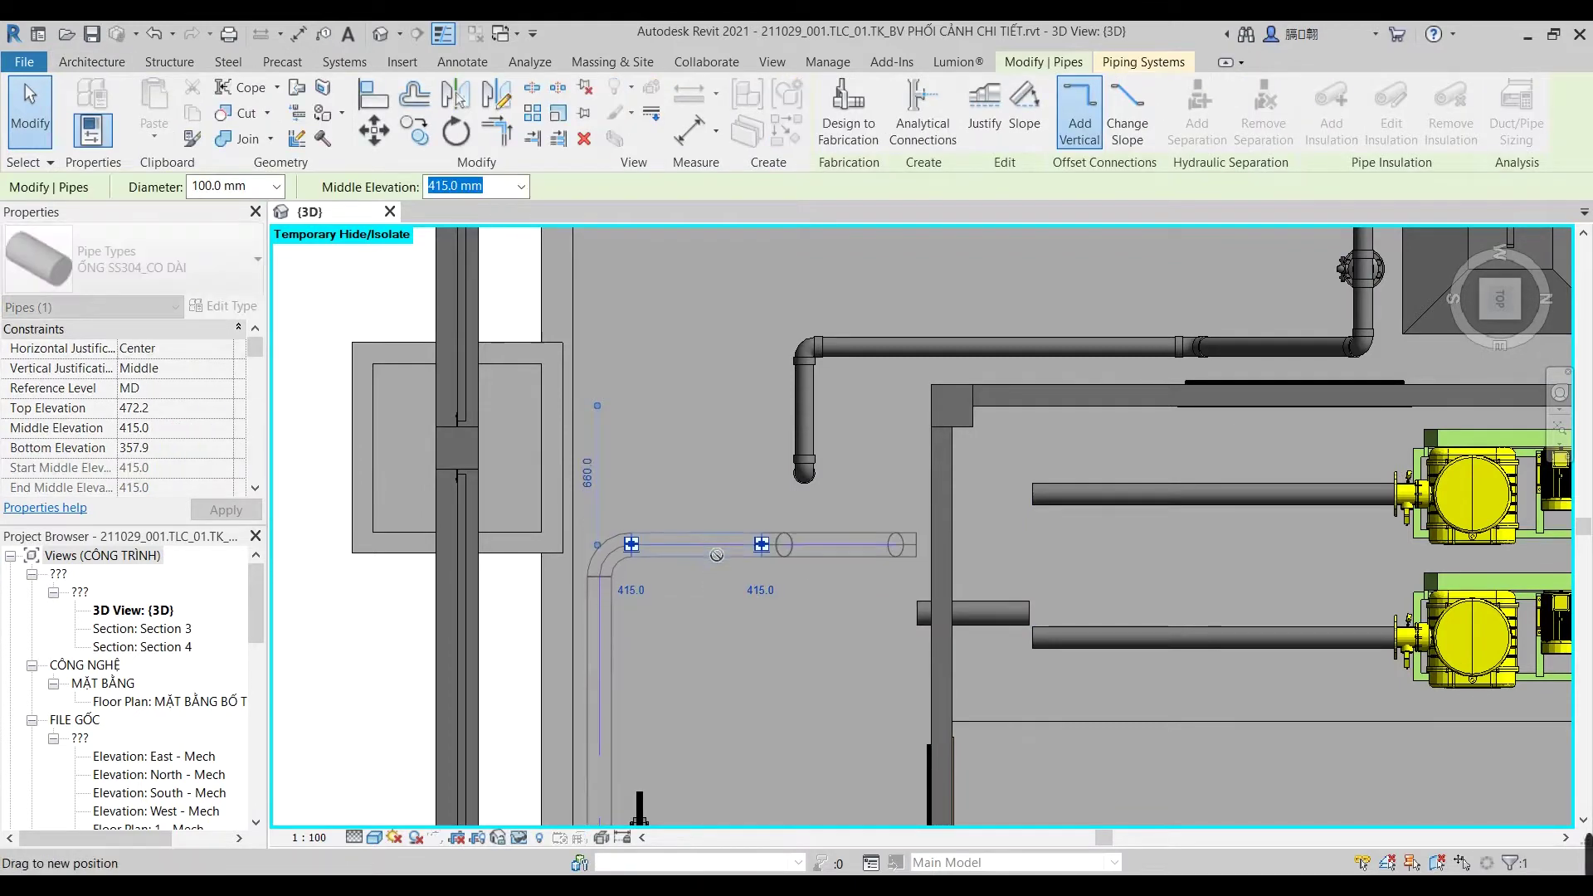
# Step: Raise the existing pipe run so its end sits between the blower pipes
pyautogui.press('Escape')
pyautogui.press('Escape')
pyautogui.click(695, 612)
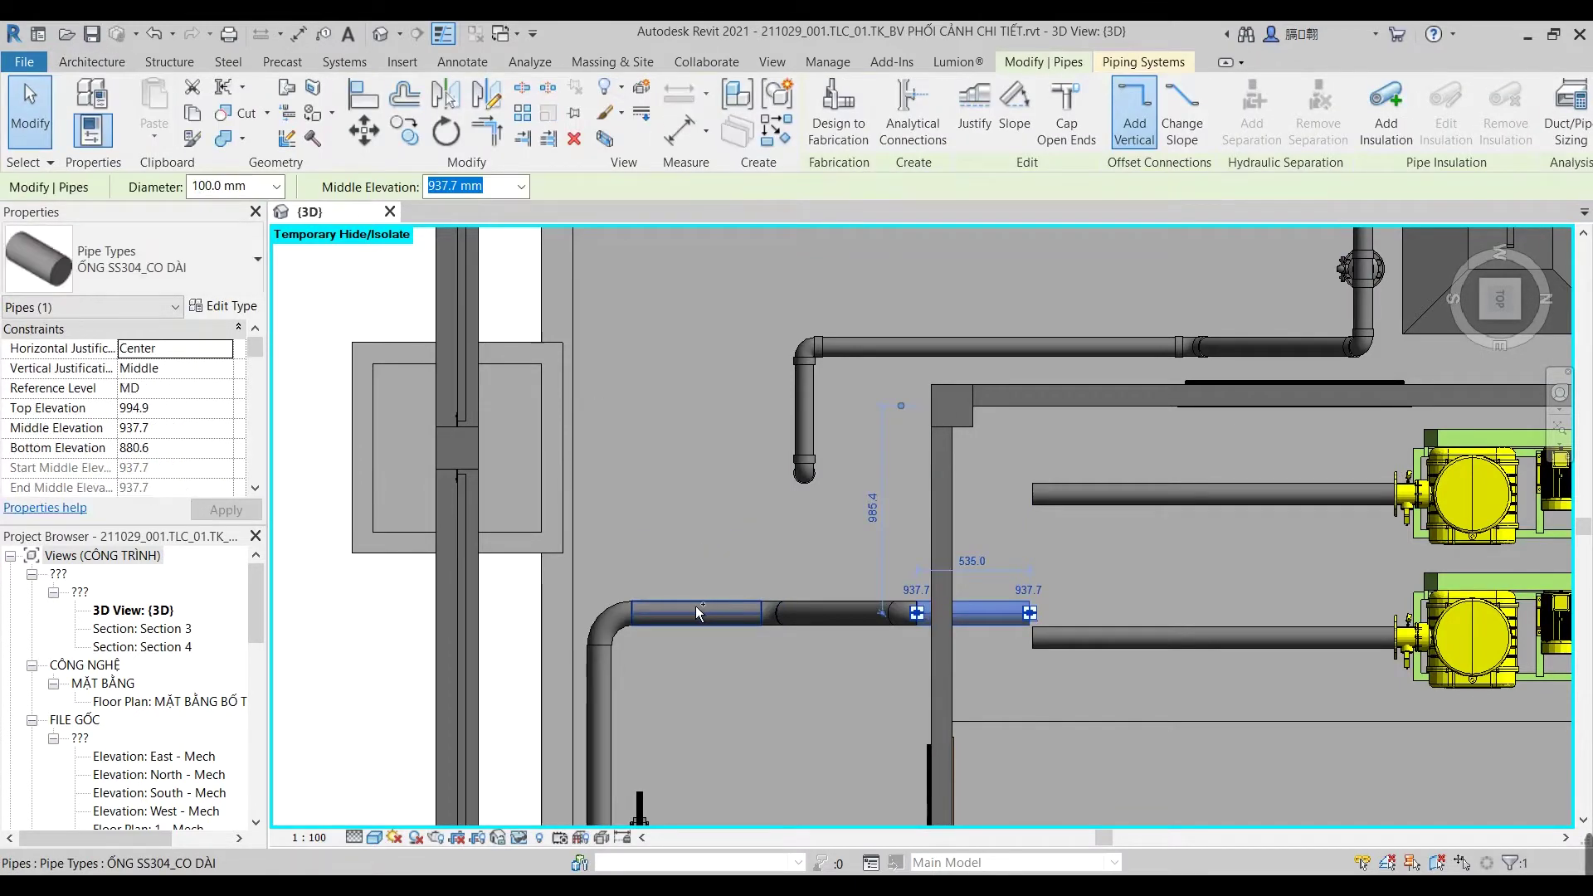
pyautogui.moveTo(696, 613); pyautogui.dragTo(730, 573)
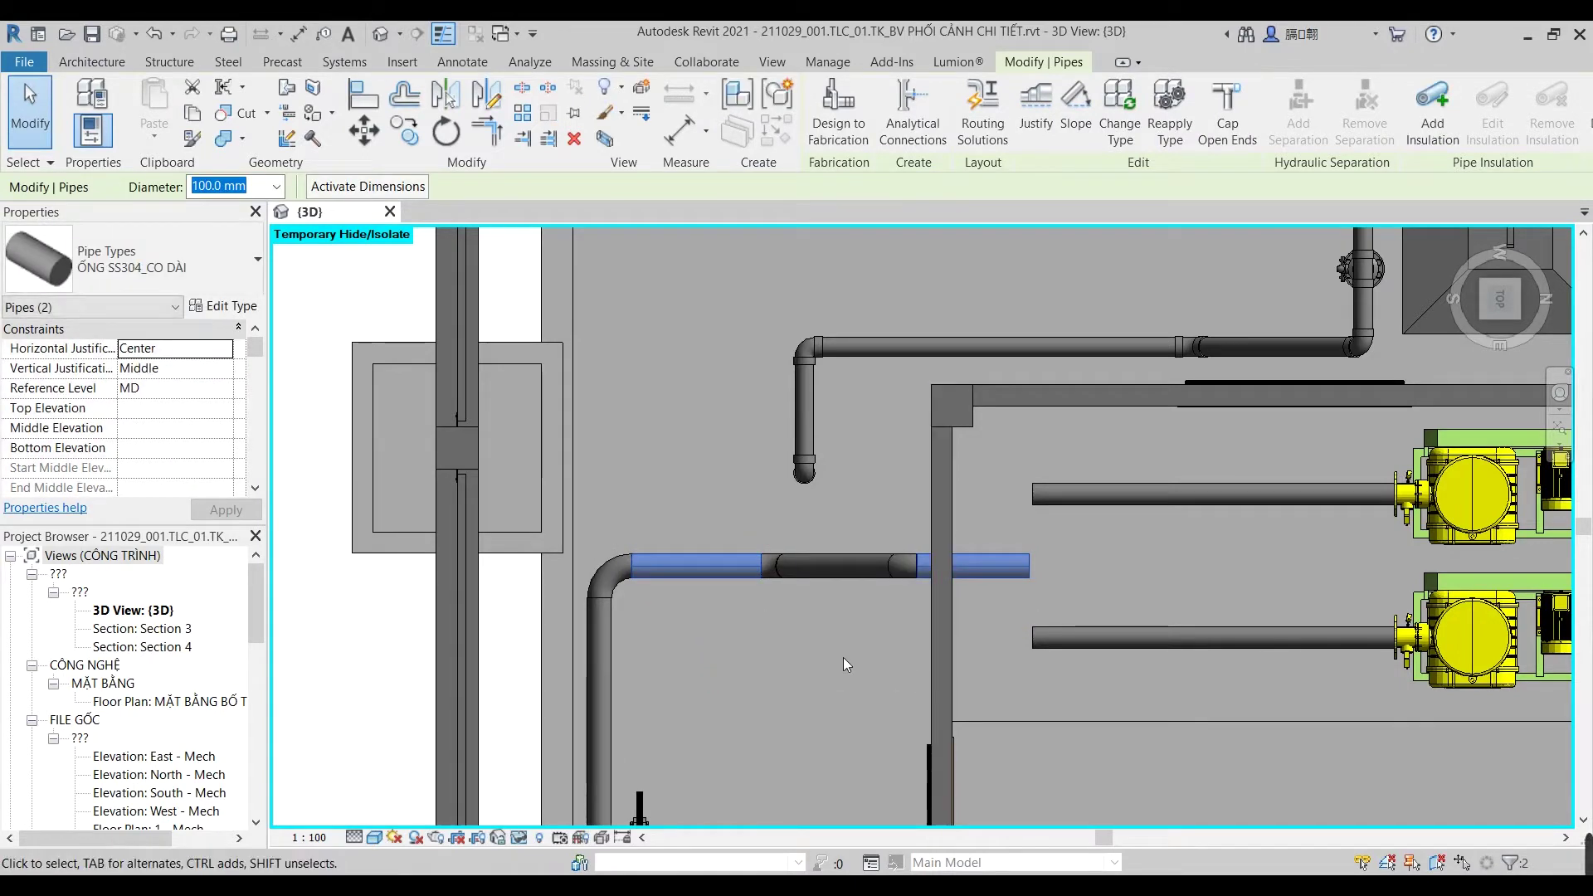
pyautogui.scroll(-2, 844, 657)
pyautogui.moveTo(843, 657); pyautogui.dragTo(874, 649, button='middle')
pyautogui.scroll(1, 874, 649)
# Step: Try a connecting pipe from the lower blower pipe; dismiss the not-enough-room fitting error
pyautogui.click(1003, 566)
pyautogui.rightClick(989, 574)
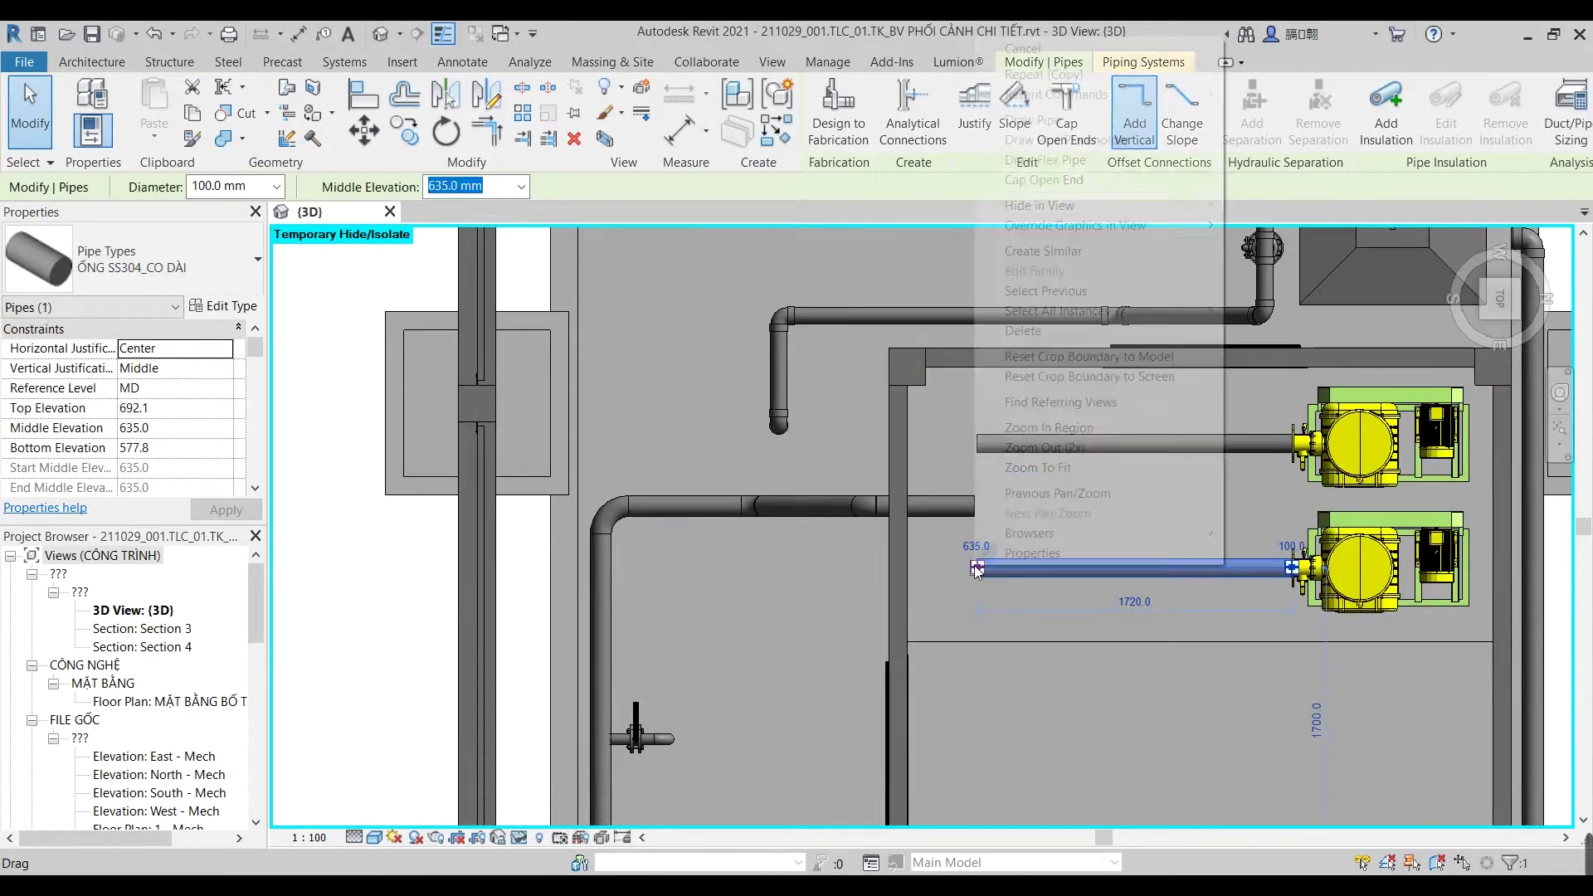
pyautogui.click(1033, 119)
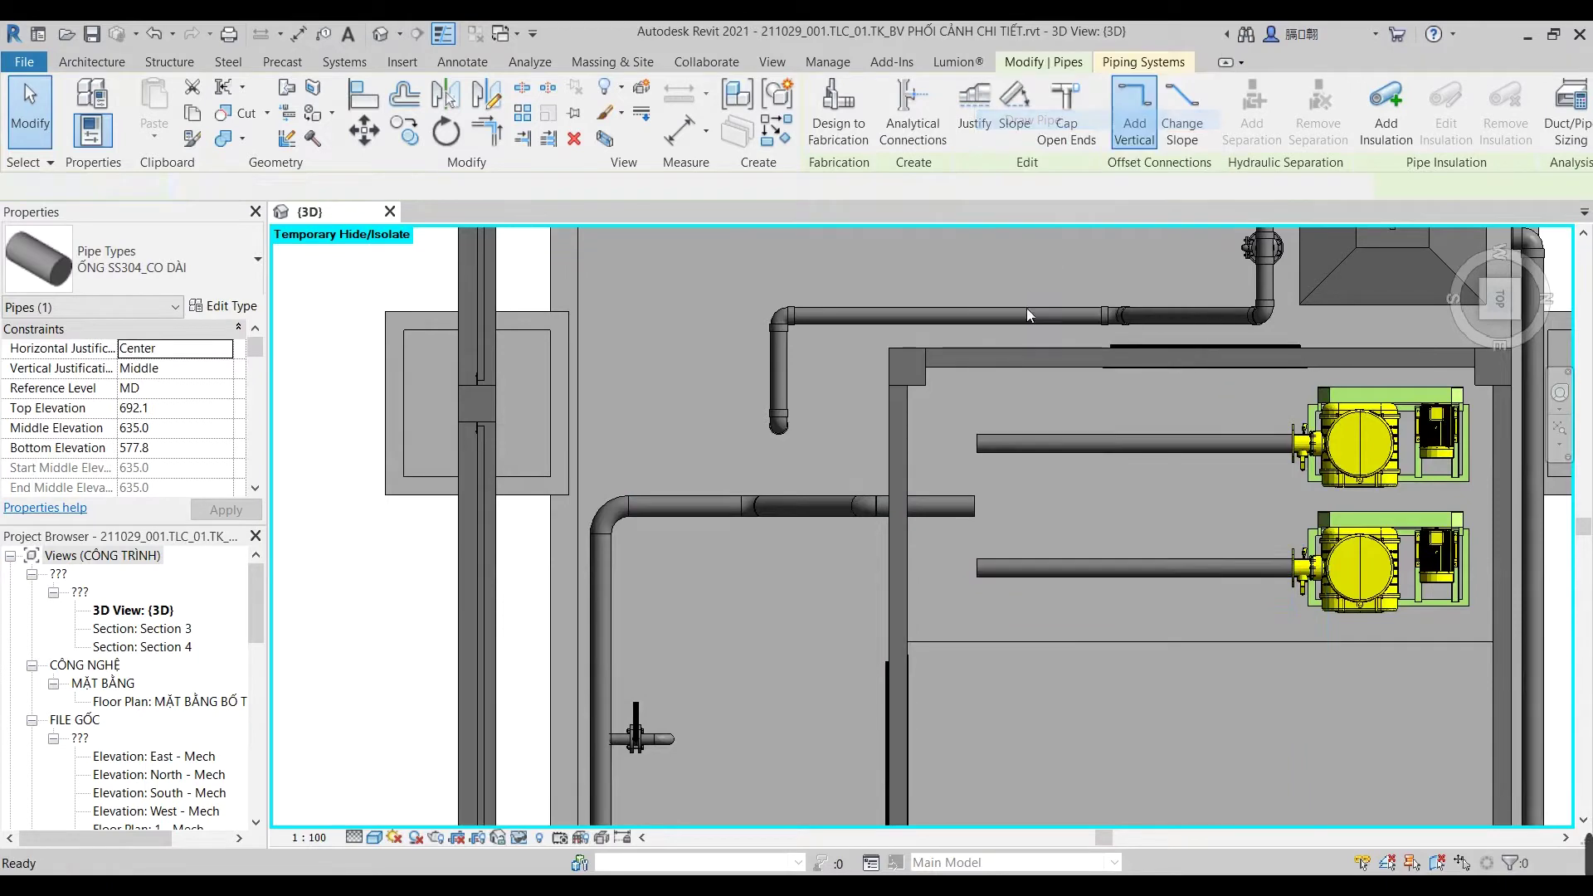
pyautogui.click(978, 442)
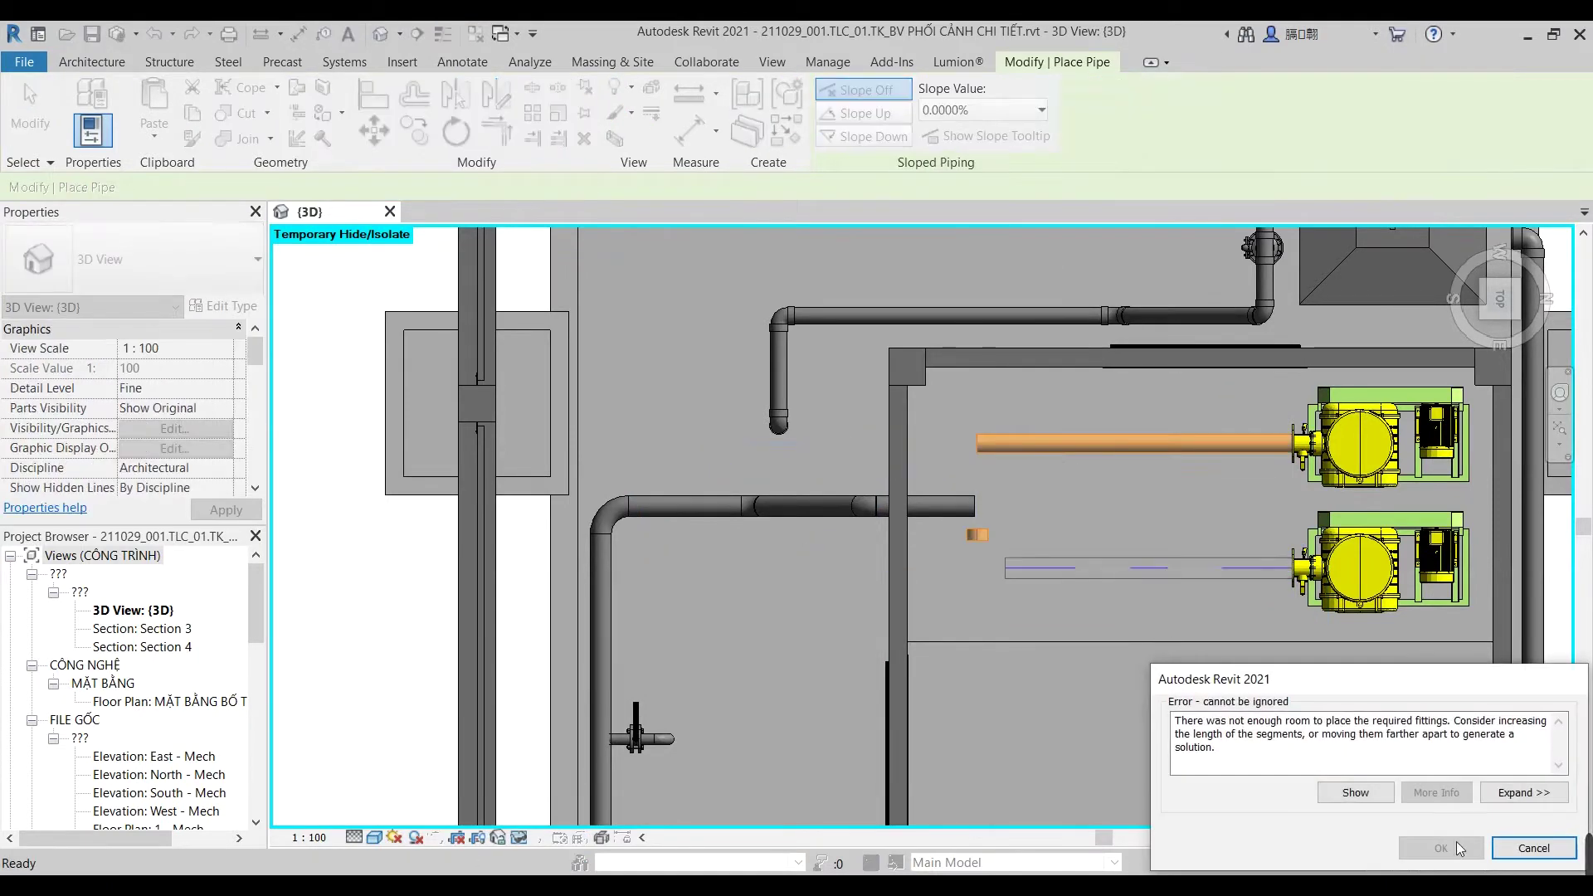
pyautogui.click(1504, 845)
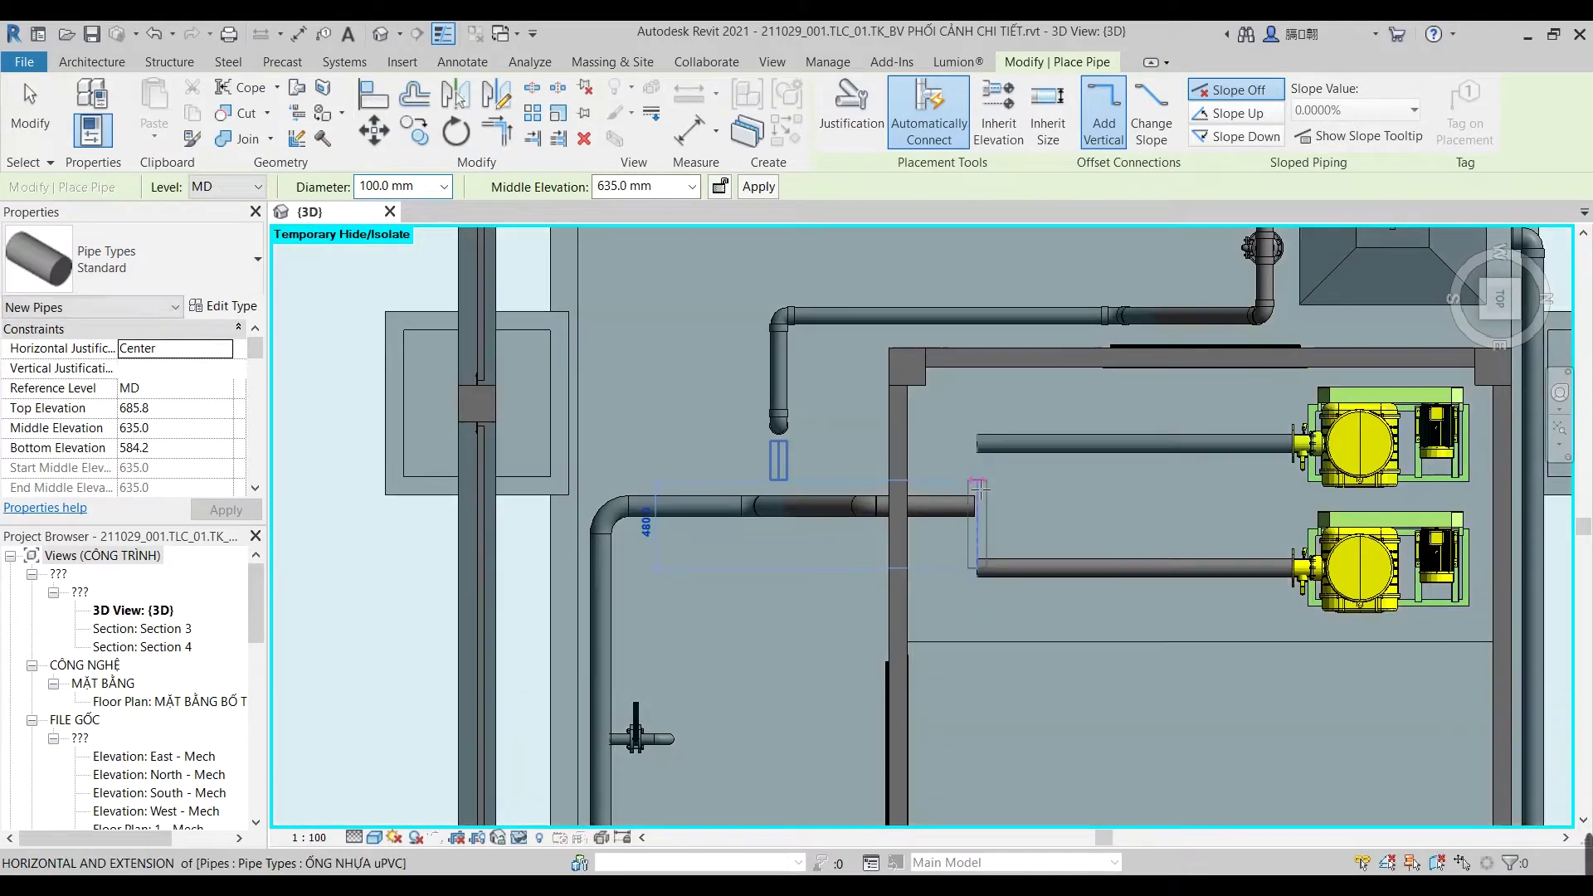
pyautogui.click(978, 490)
pyautogui.press('Escape')
pyautogui.press('Escape')
pyautogui.scroll(2, 977, 509)
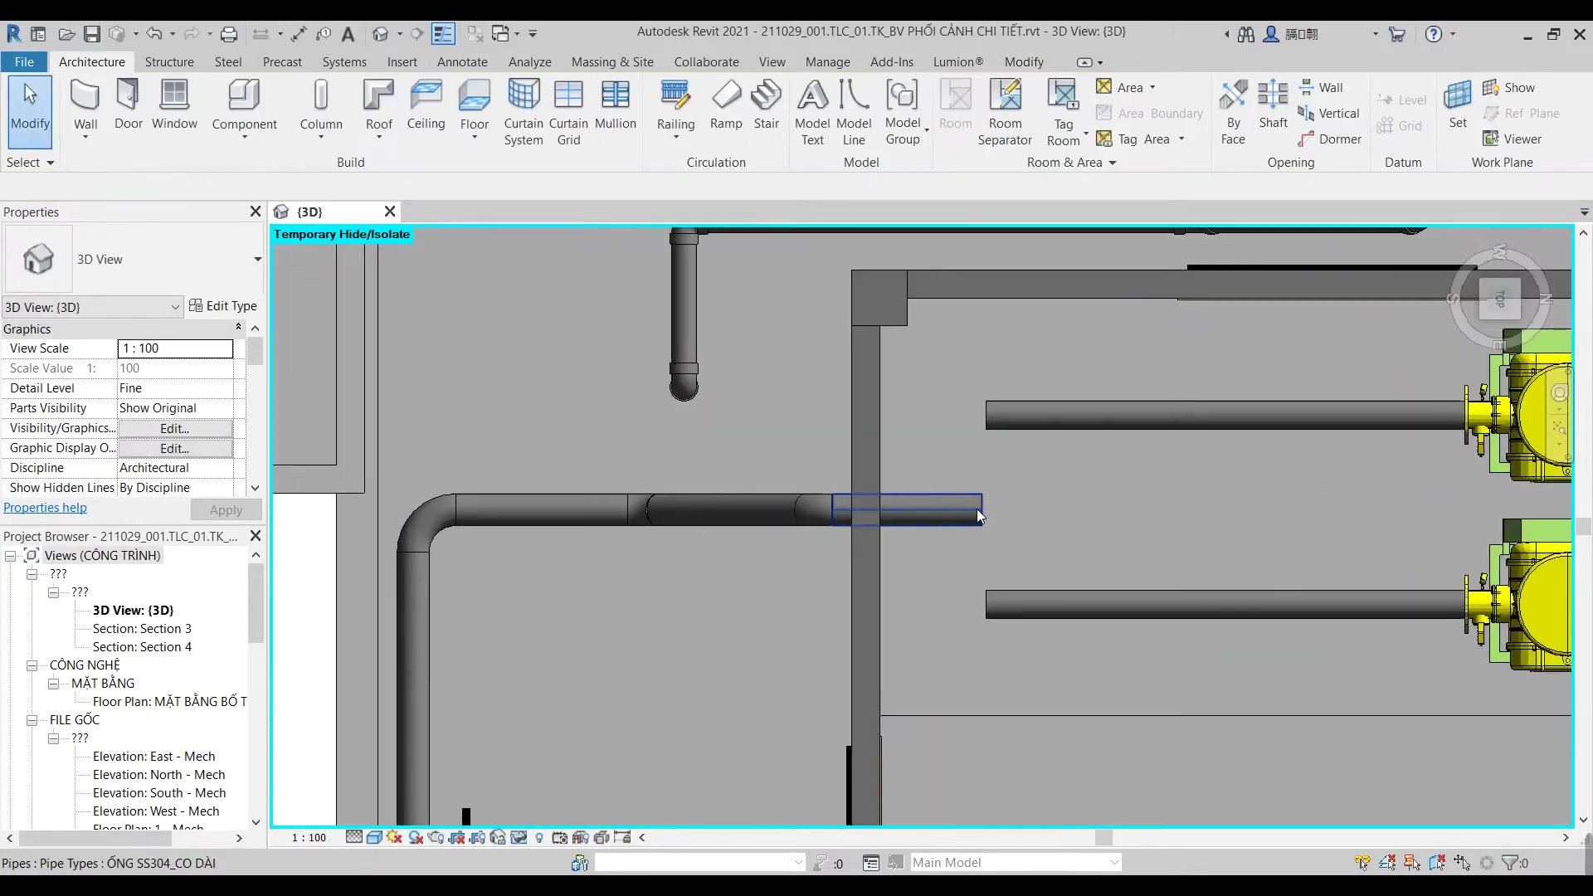
# Step: Try drawing a pipe from the lower pipe end straight to the upper pipe, discarding the failed attempt
pyautogui.click(980, 510)
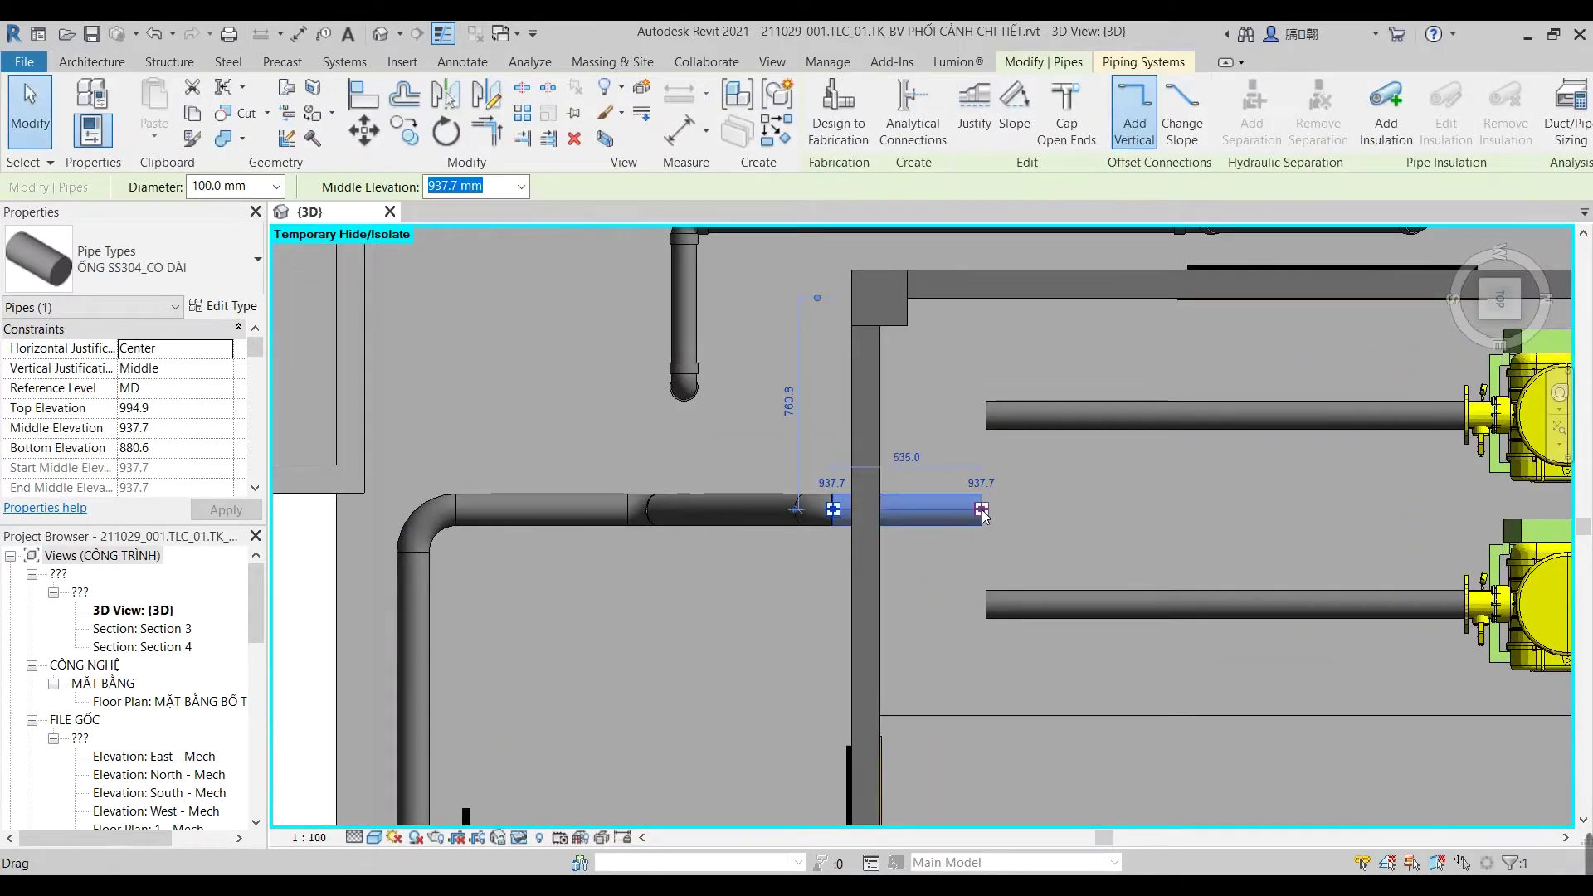
pyautogui.click(988, 605)
pyautogui.rightClick(987, 606)
pyautogui.click(1079, 160)
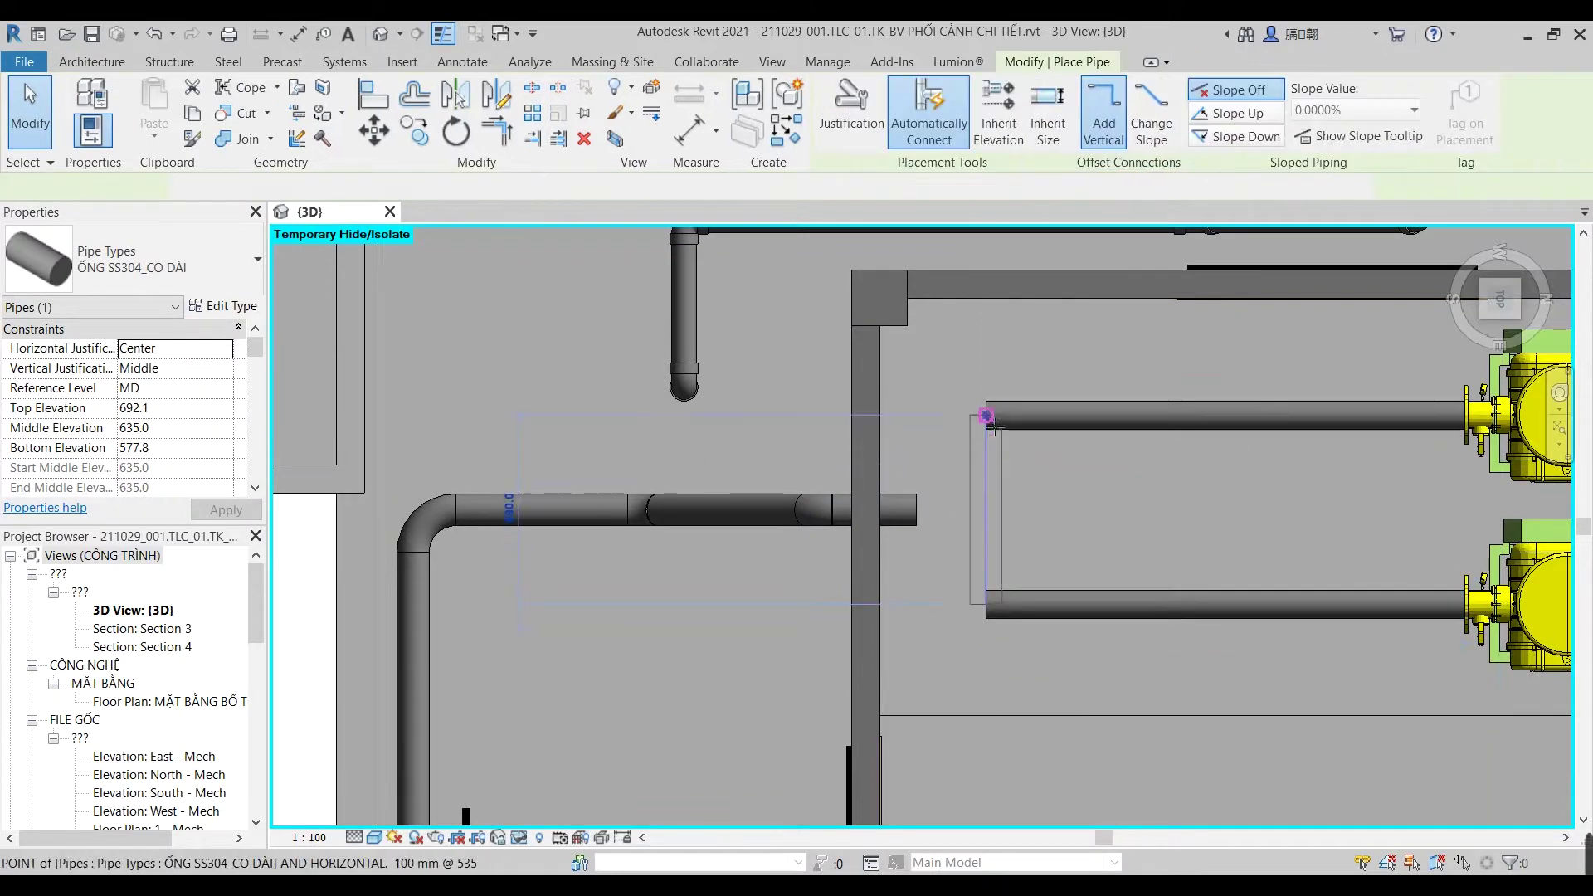
pyautogui.click(988, 419)
pyautogui.press('Escape')
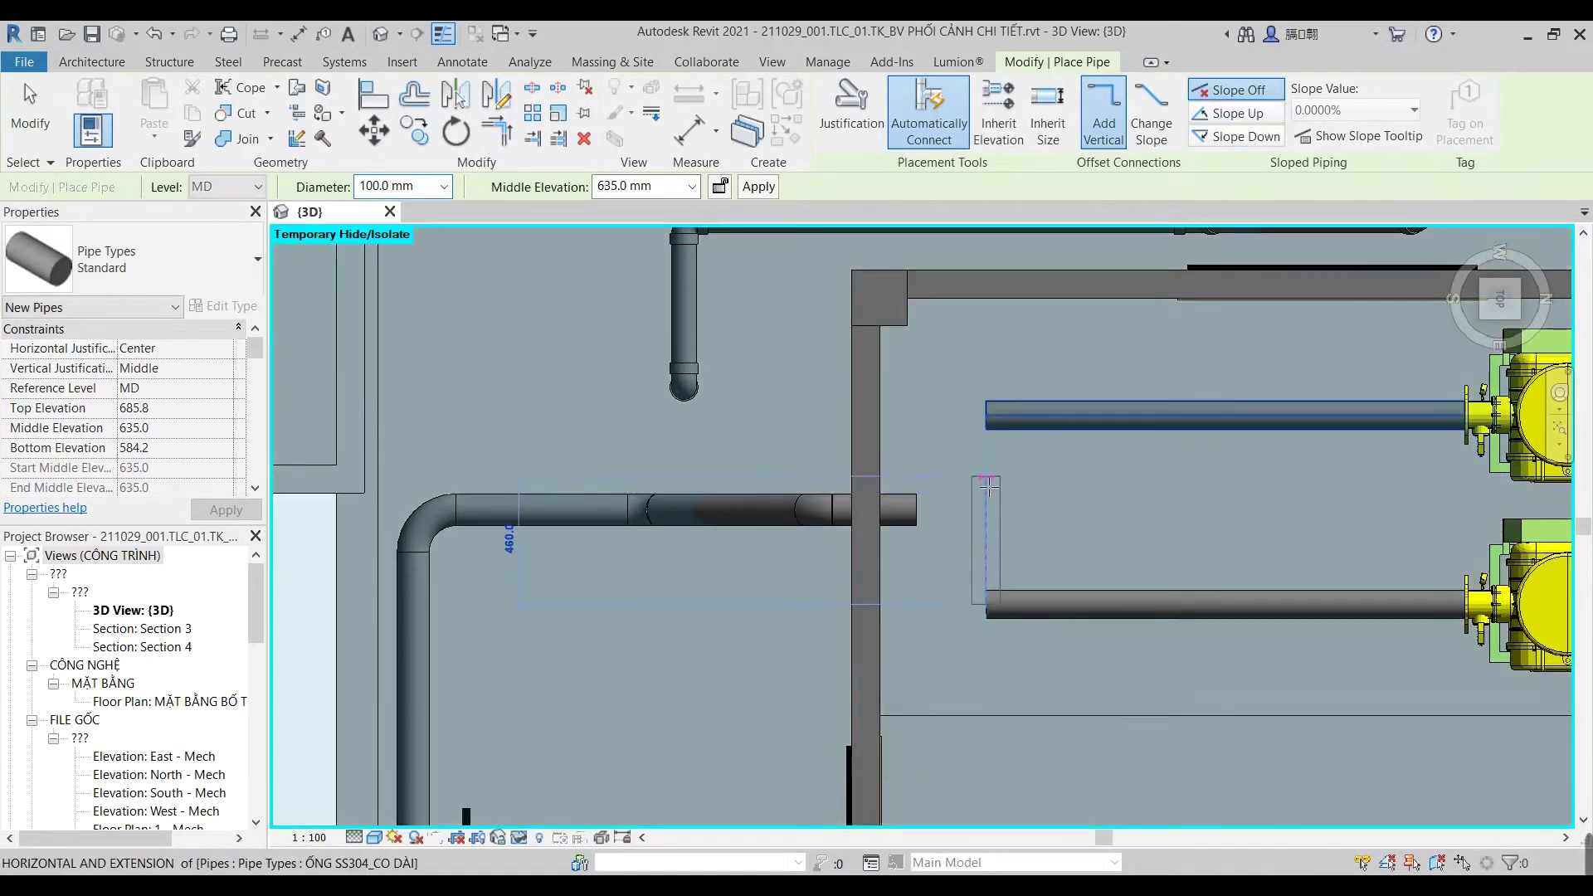
# Step: Place a vertical pipe at the lower pipe end, then delete that unwanted pipe and its elbow
pyautogui.click(987, 485)
pyautogui.press('Escape')
pyautogui.press('Escape')
pyautogui.click(956, 606)
pyautogui.press('Escape')
pyautogui.click(1003, 525)
pyautogui.press('Delete')
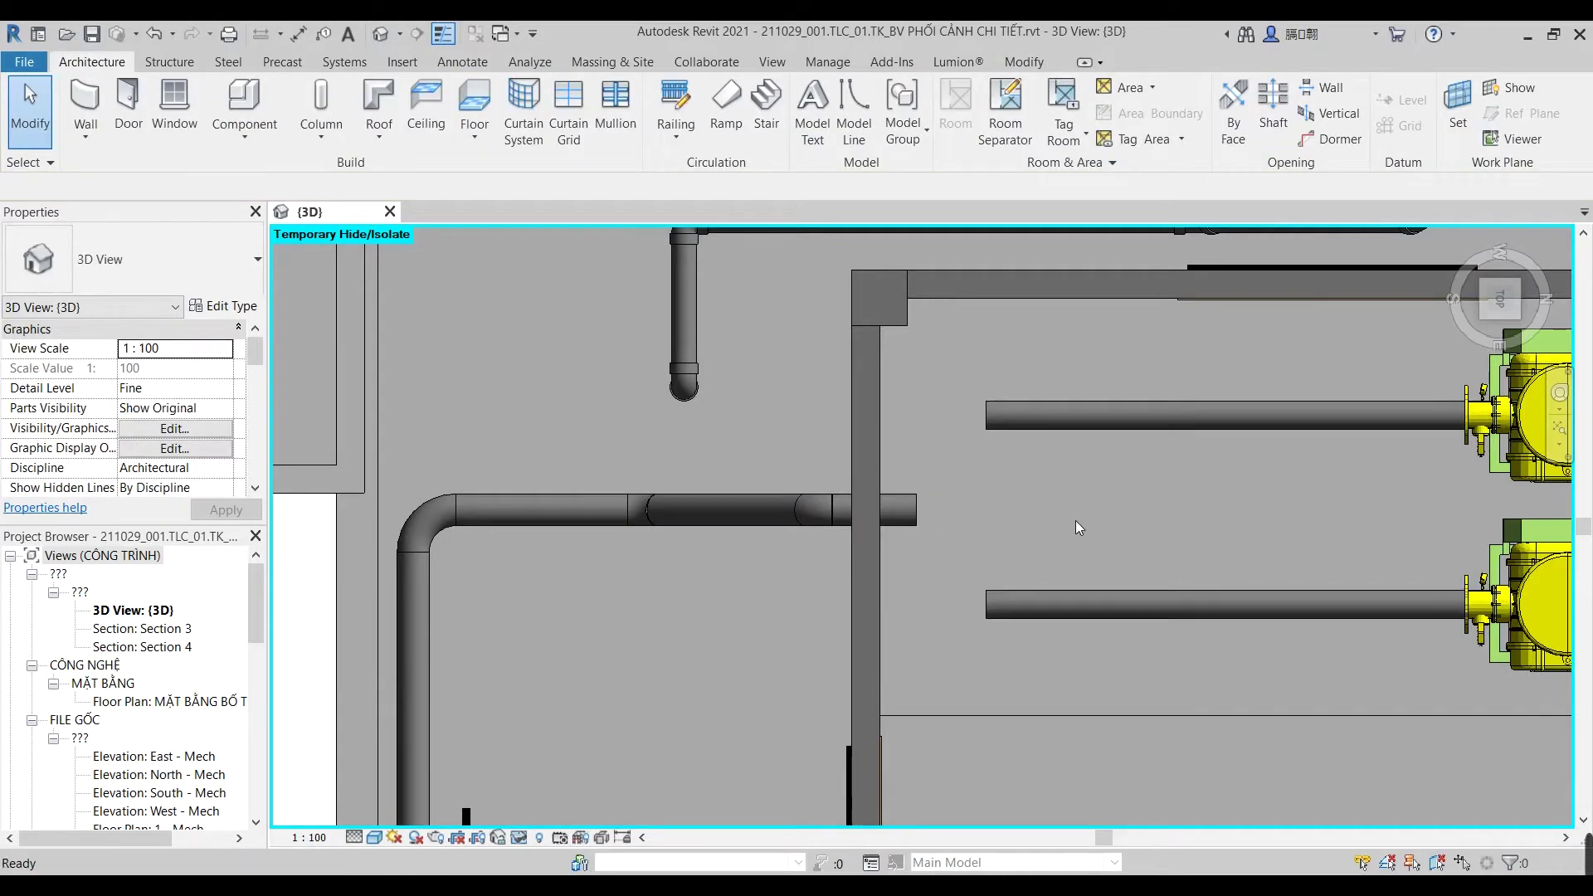
# Step: Draw a vertical pipe with an elbow rising from the lower blower pipe end
pyautogui.rightClick(996, 611)
pyautogui.click(1037, 158)
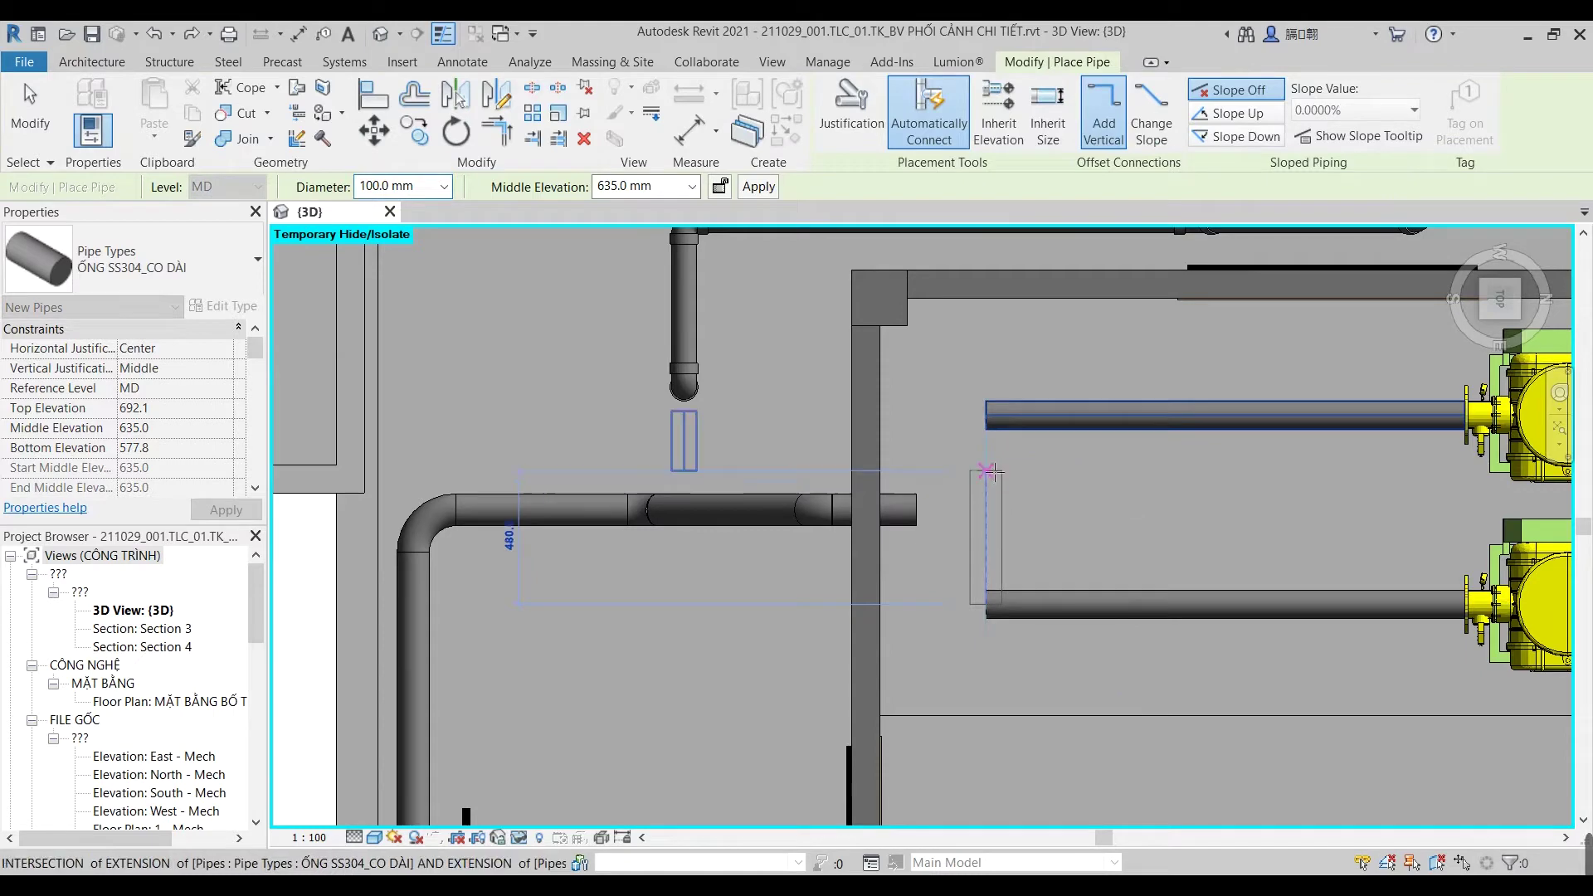
pyautogui.click(986, 461)
pyautogui.press('Escape')
pyautogui.press('Escape')
# Step: Attempt Trim/Extend to Corner (TR) on the upper pipe twice, cancelling each attempt
pyautogui.press('t')
pyautogui.press('r')
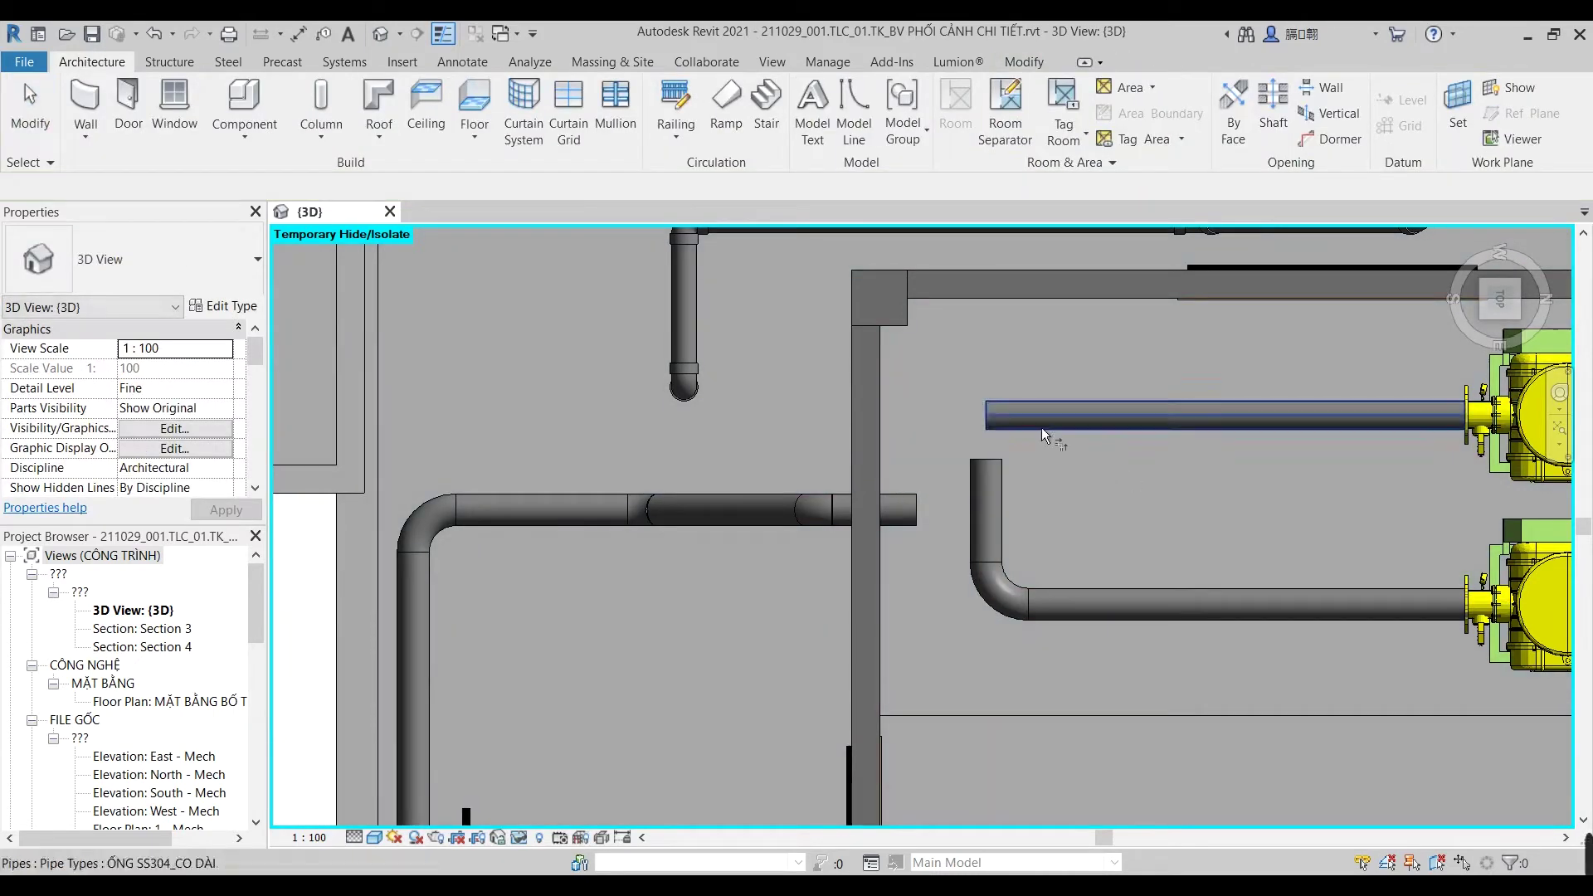
pyautogui.click(1043, 419)
pyautogui.press('Escape')
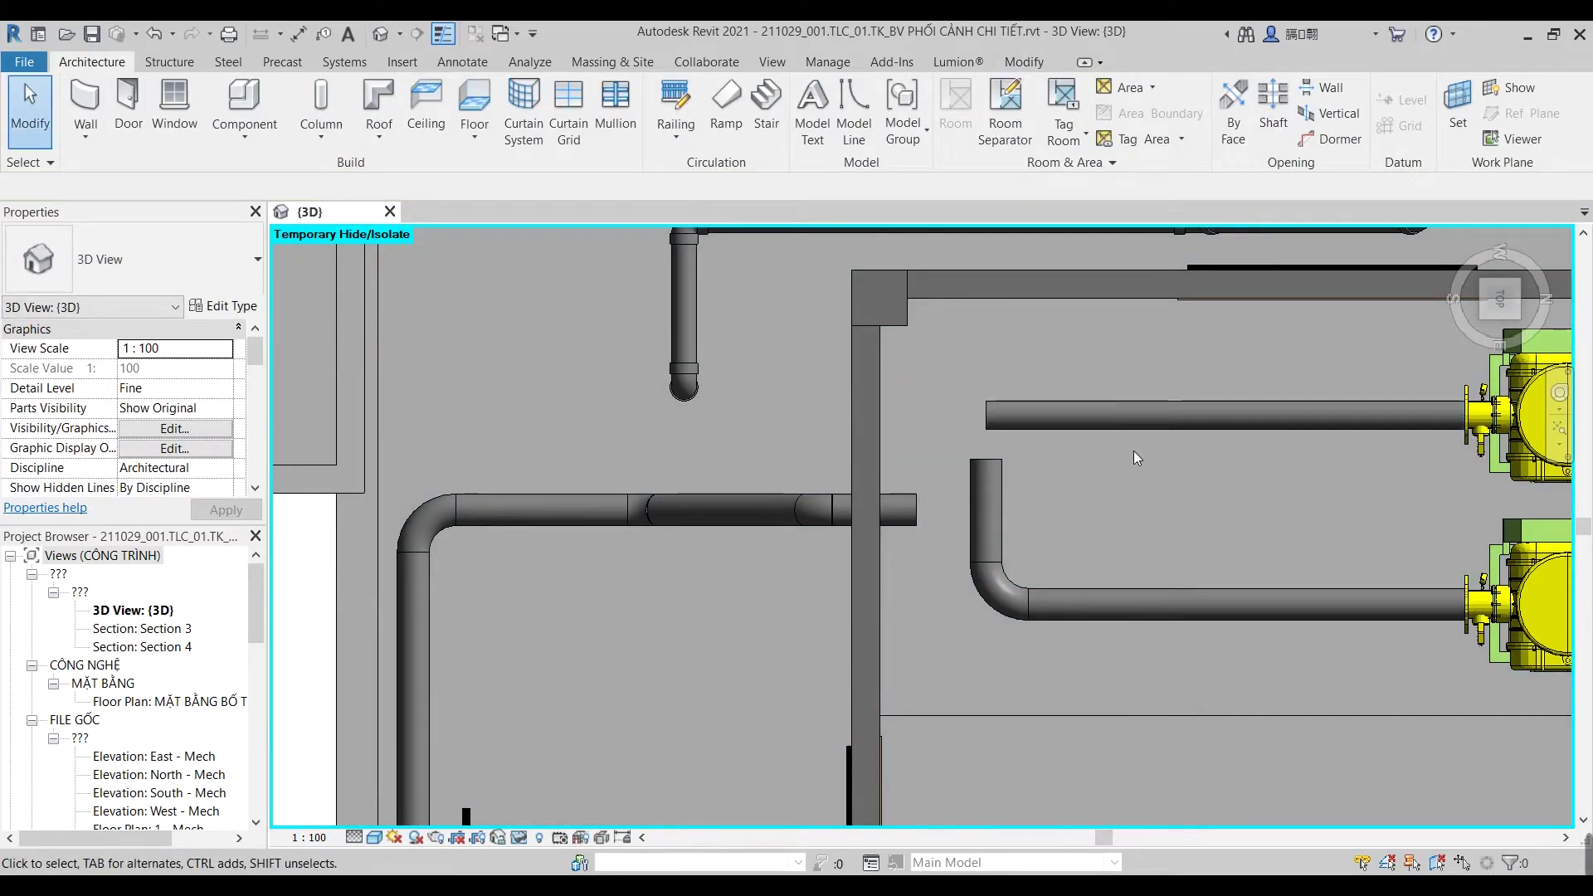
pyautogui.click(1122, 426)
pyautogui.press('Escape')
pyautogui.press('t')
pyautogui.press('r')
pyautogui.click(1031, 425)
pyautogui.press('Escape')
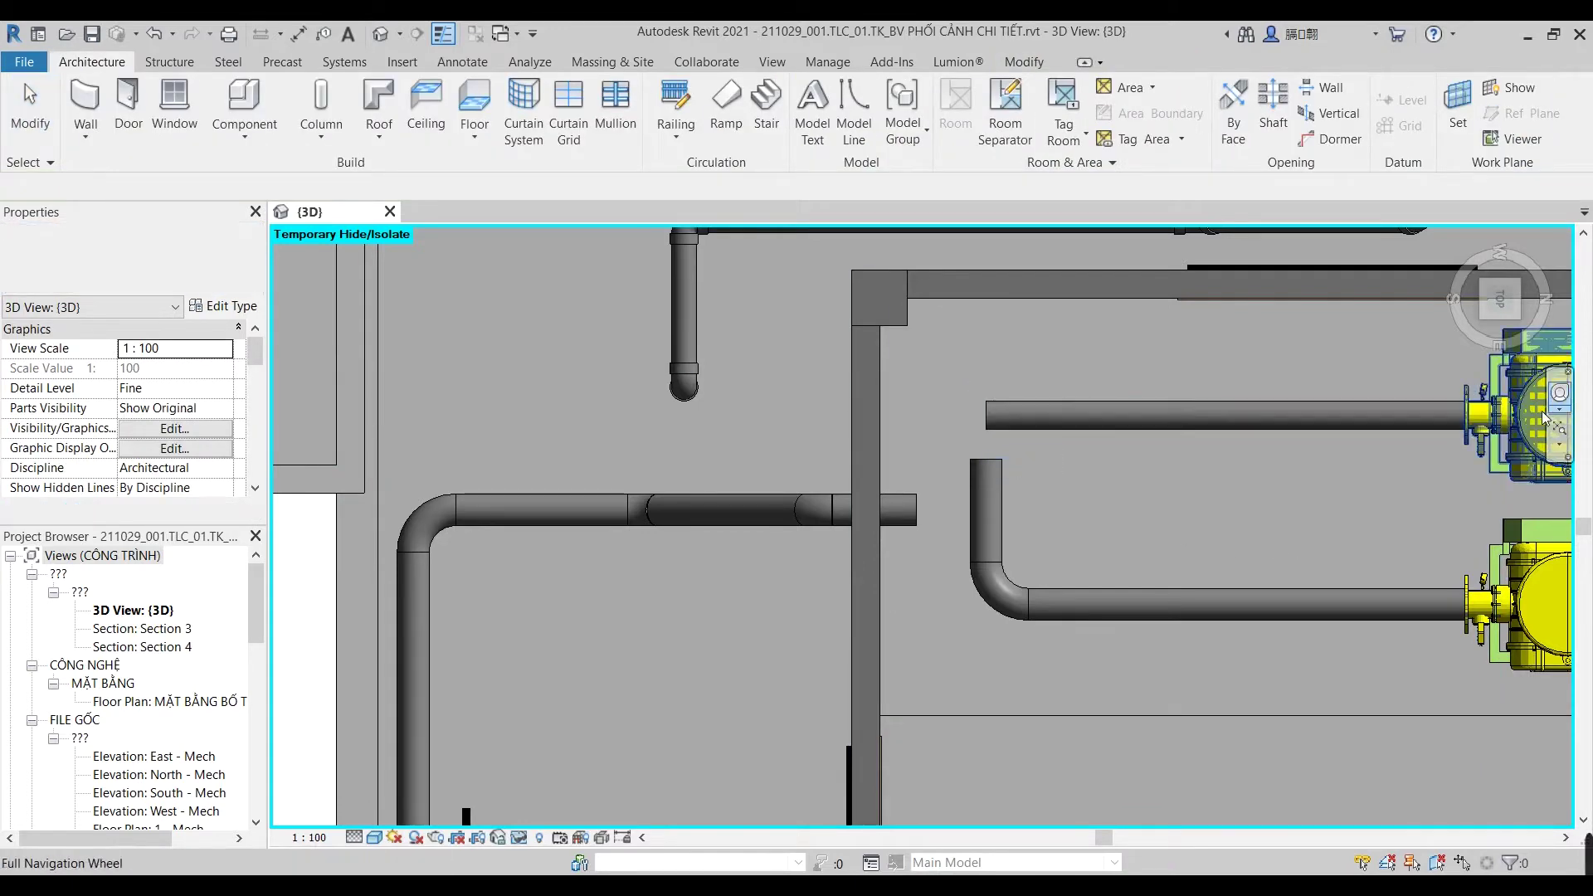
# Step: Pan the view so both the upper and lower blowers are visible
pyautogui.click(1519, 398)
pyautogui.moveTo(1519, 398); pyautogui.dragTo(1303, 423, button='middle')
pyautogui.click(1370, 591)
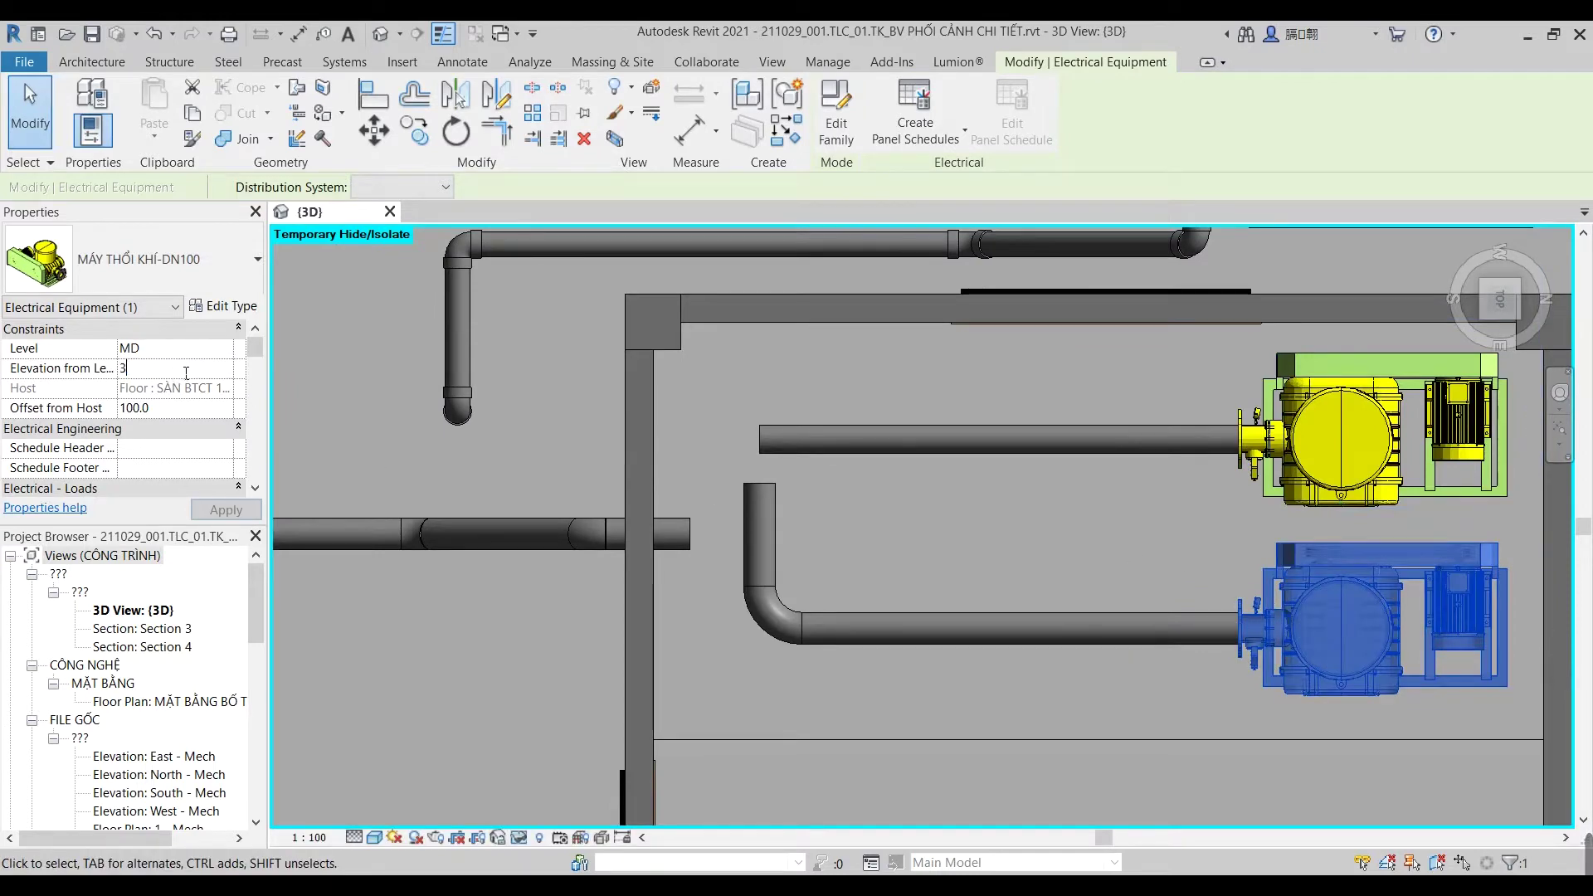
pyautogui.press('Escape')
# Step: Join the upper outlet pipe to the lower riser with Trim/Extend to Corner (TR)
pyautogui.press('t')
pyautogui.press('r')
pyautogui.click(913, 438)
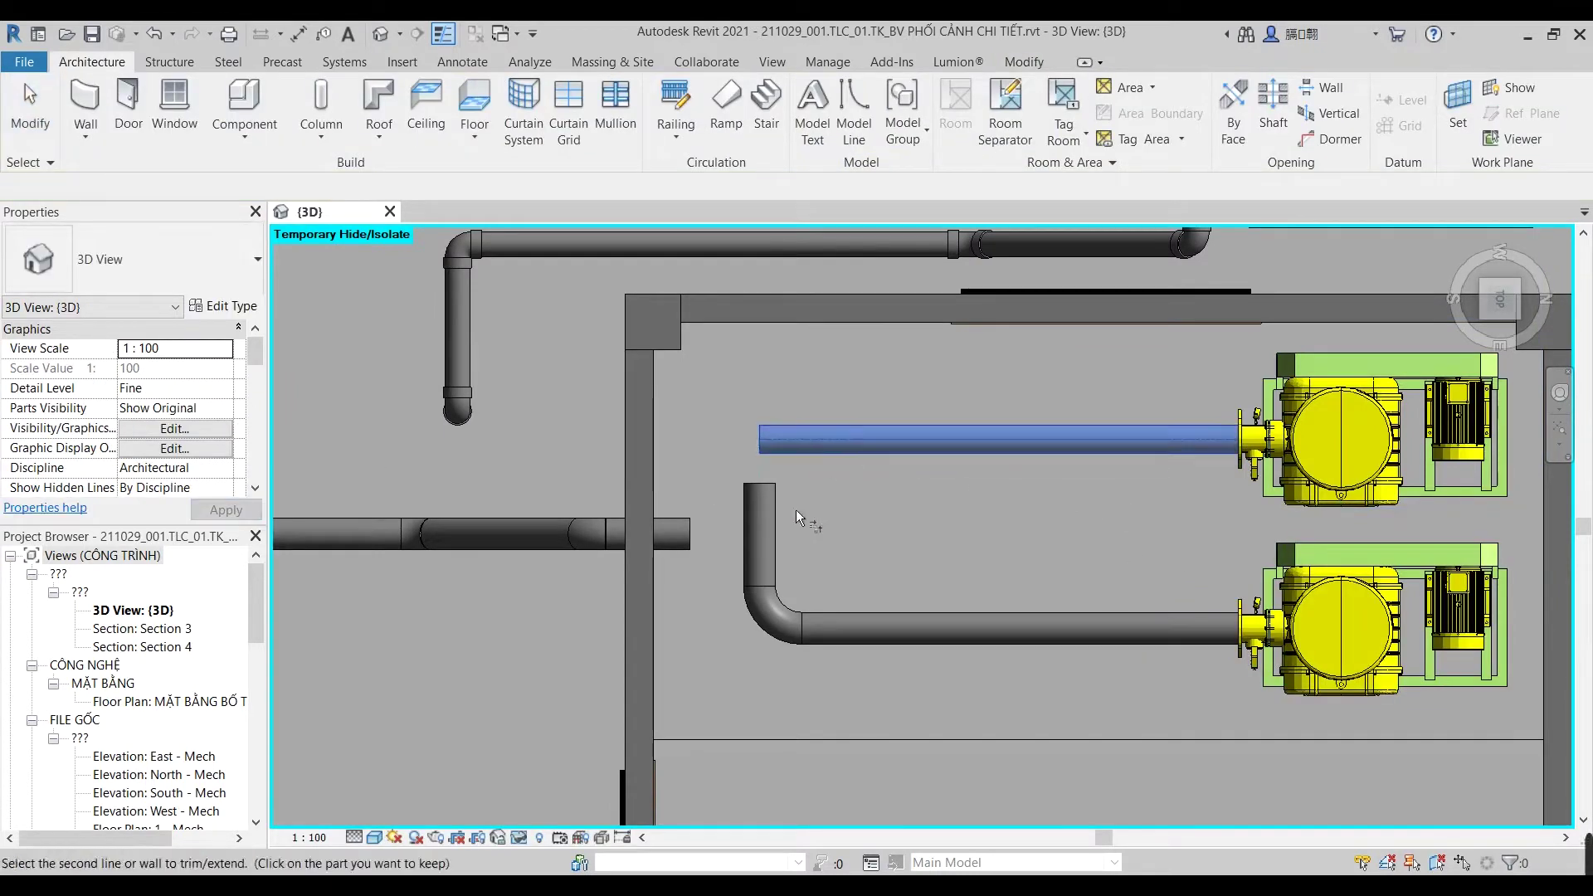
pyautogui.click(767, 514)
pyautogui.moveTo(825, 519); pyautogui.dragTo(864, 523, button='middle')
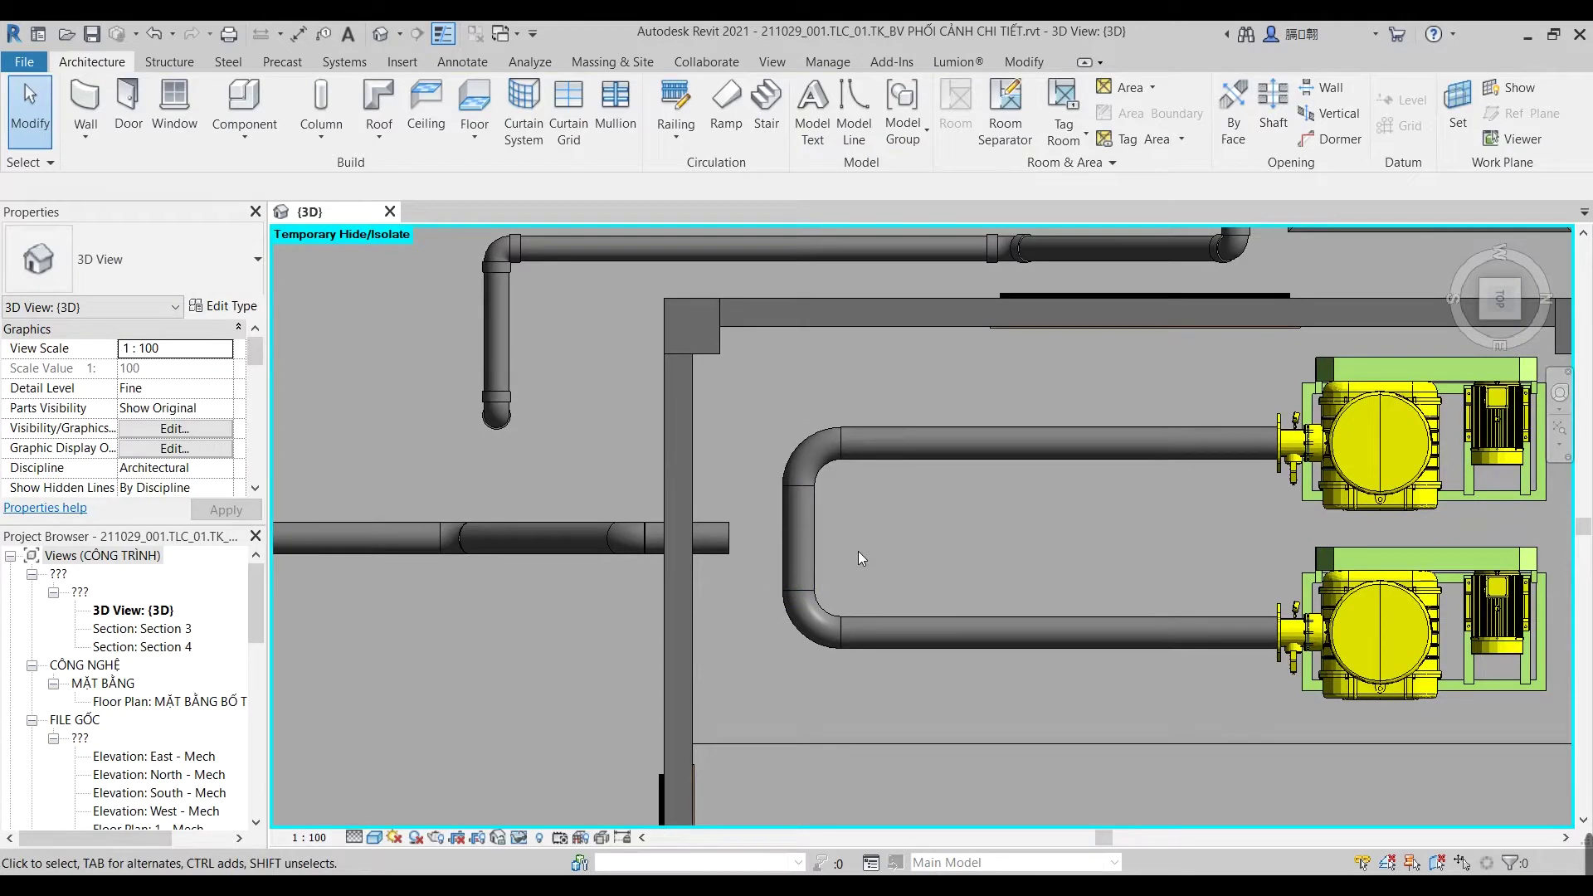
pyautogui.click(727, 540)
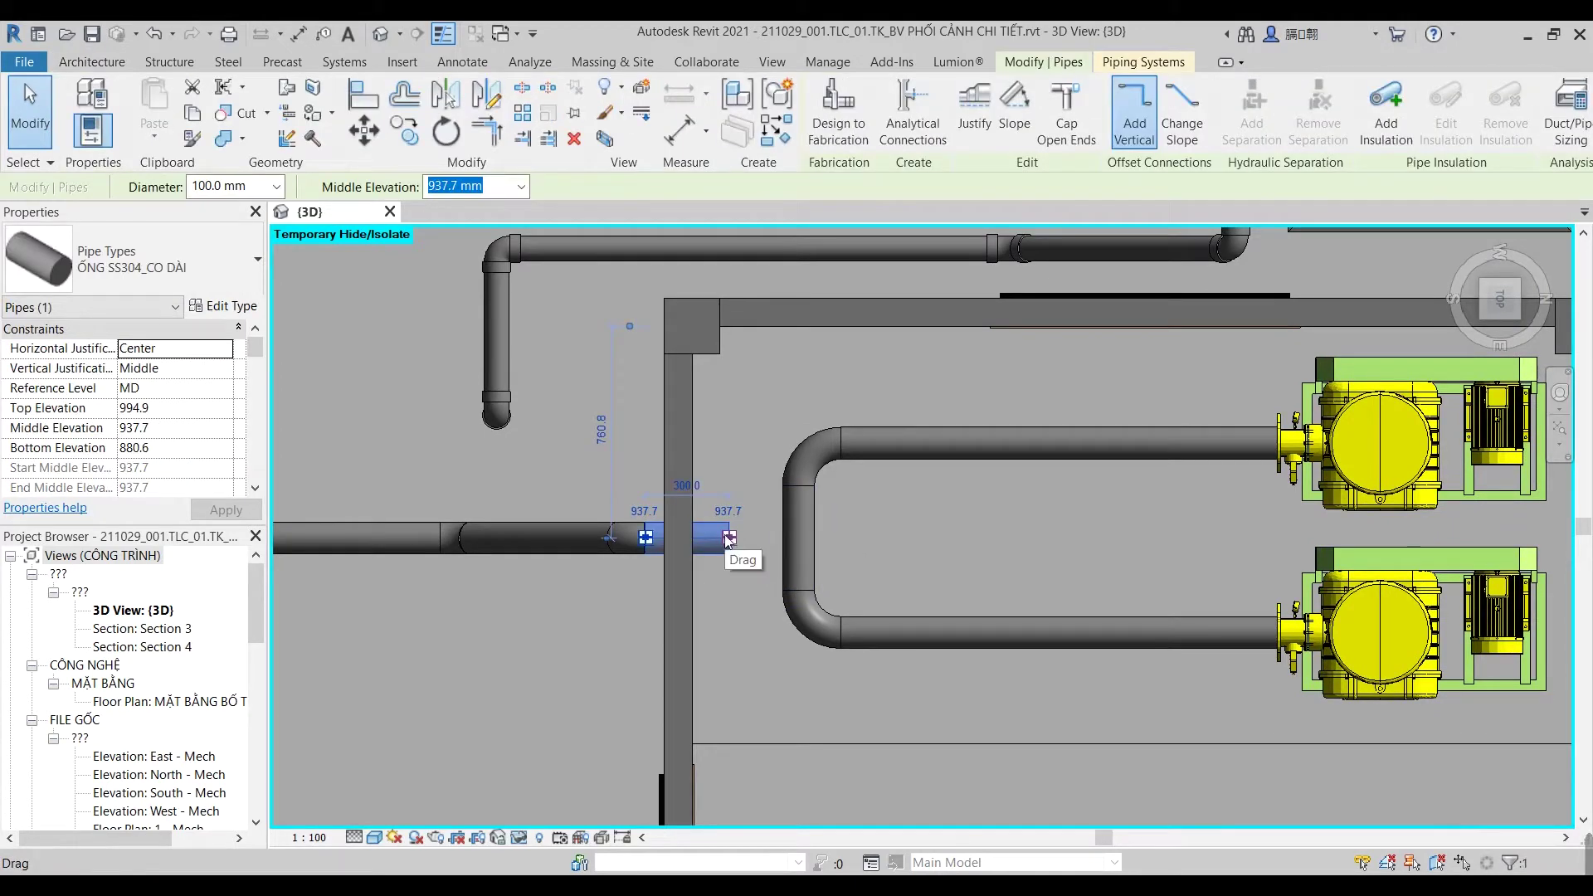
# Step: Stretch the short pipe to the U-pipe, undo the elbow, and check the vertical pipe's elevation
pyautogui.scroll(2, 729, 540)
pyautogui.moveTo(729, 539); pyautogui.dragTo(813, 540)
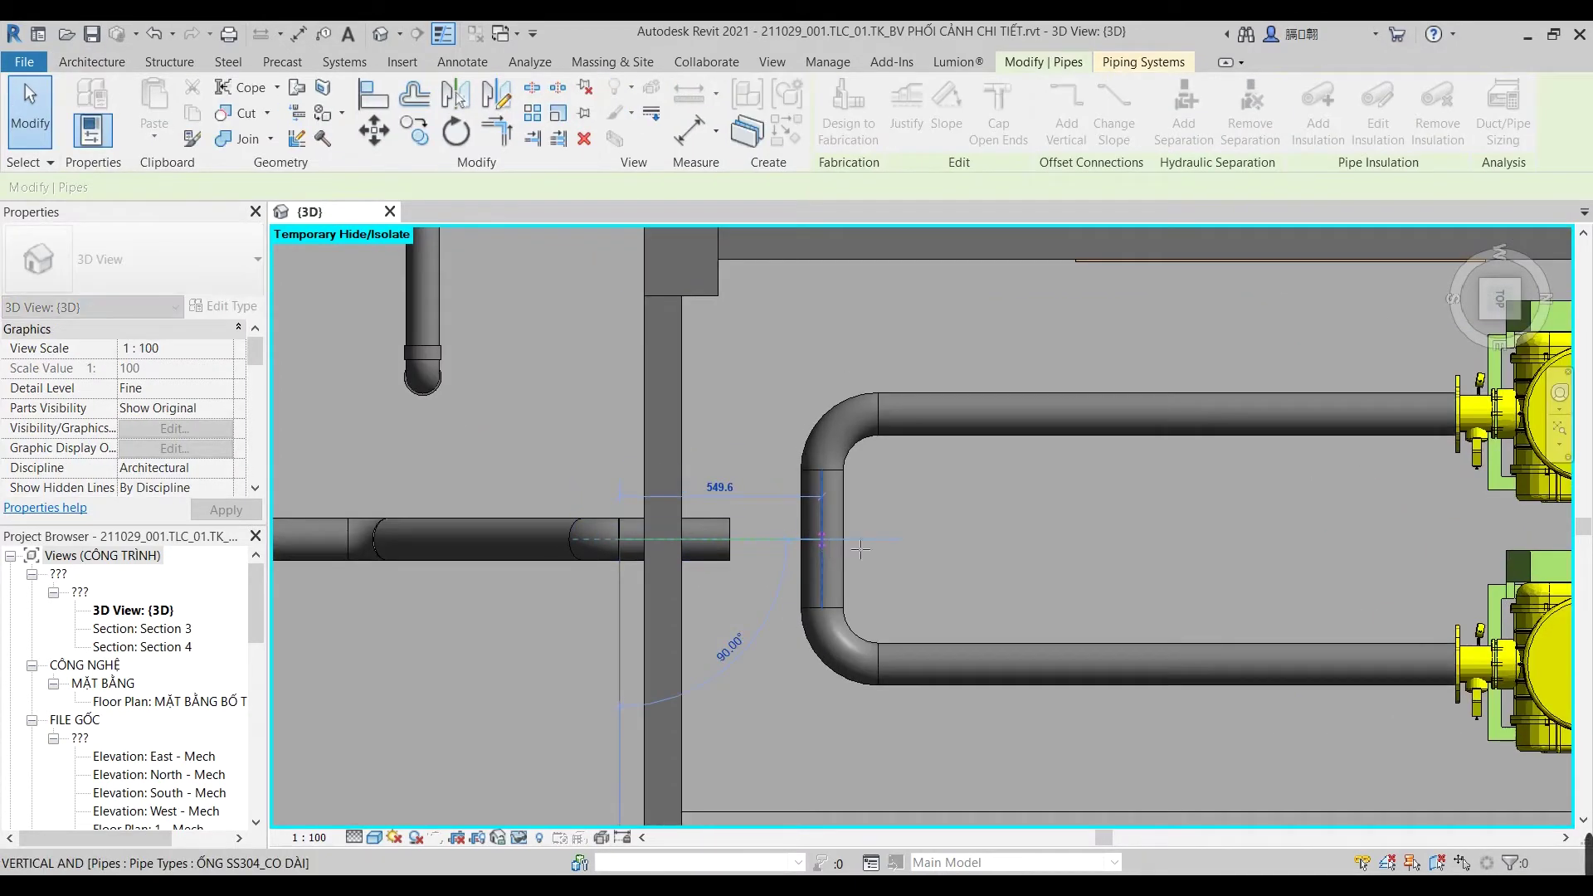
pyautogui.click(959, 531)
pyautogui.hotkey('ctrl', 'z')
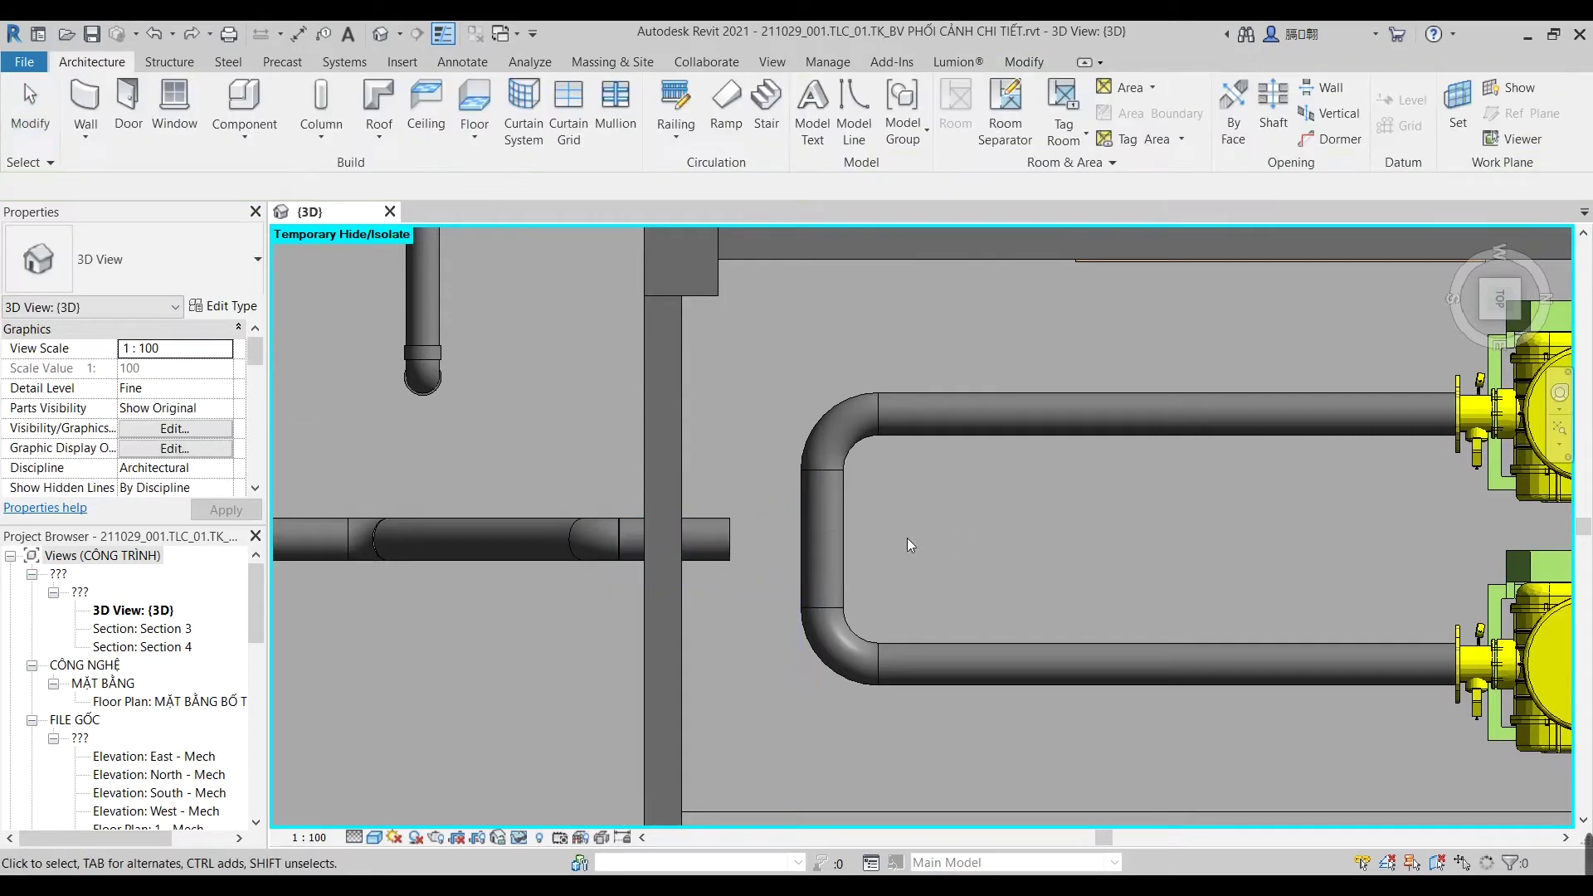
pyautogui.click(727, 561)
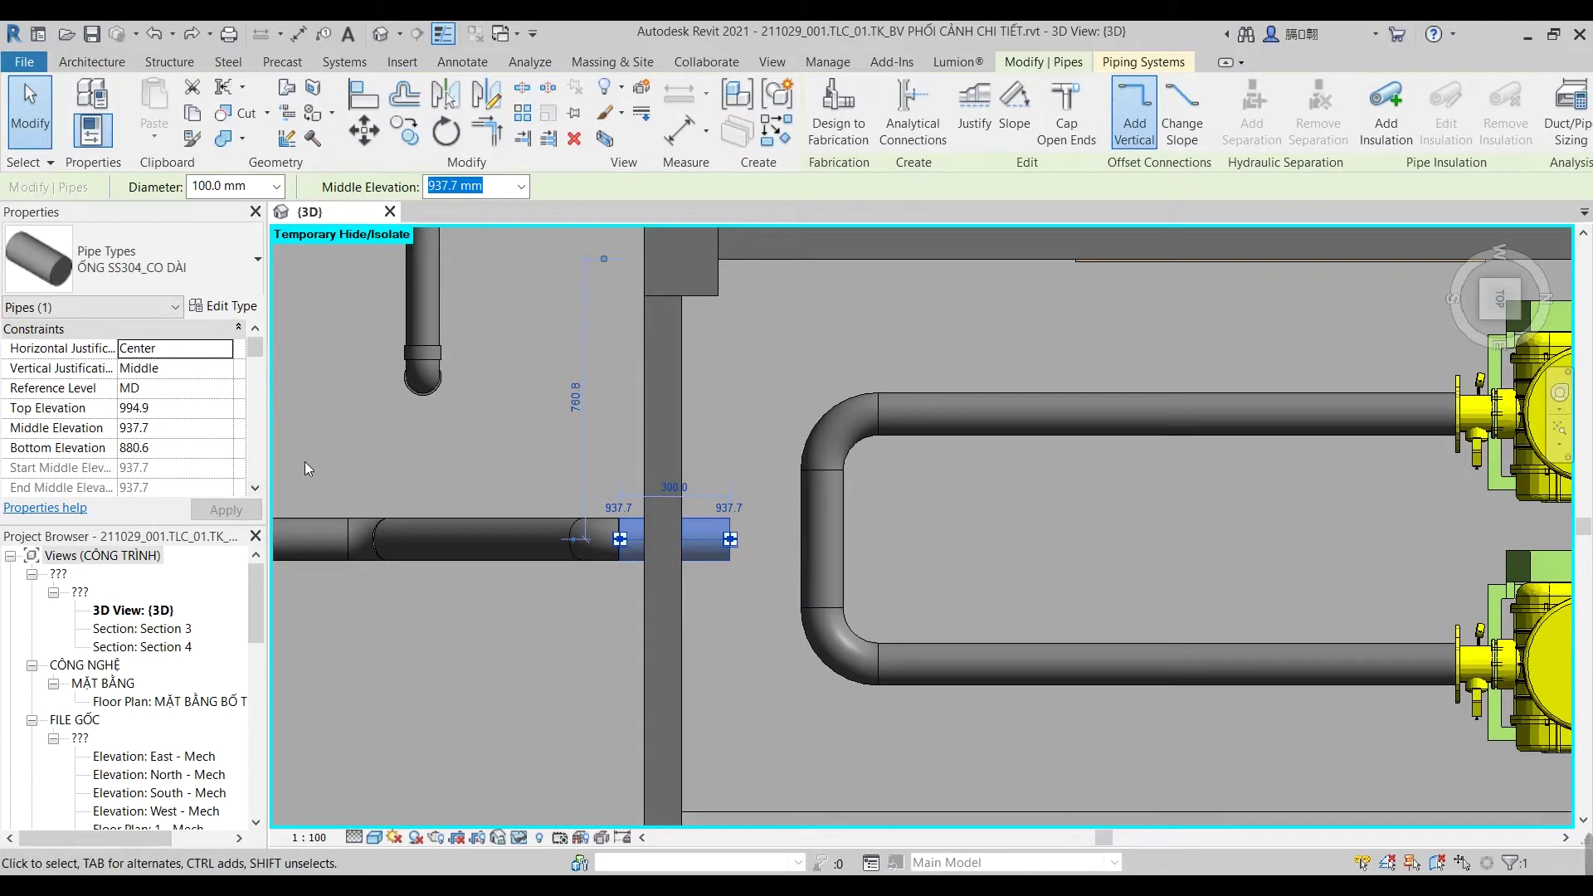
pyautogui.click(852, 539)
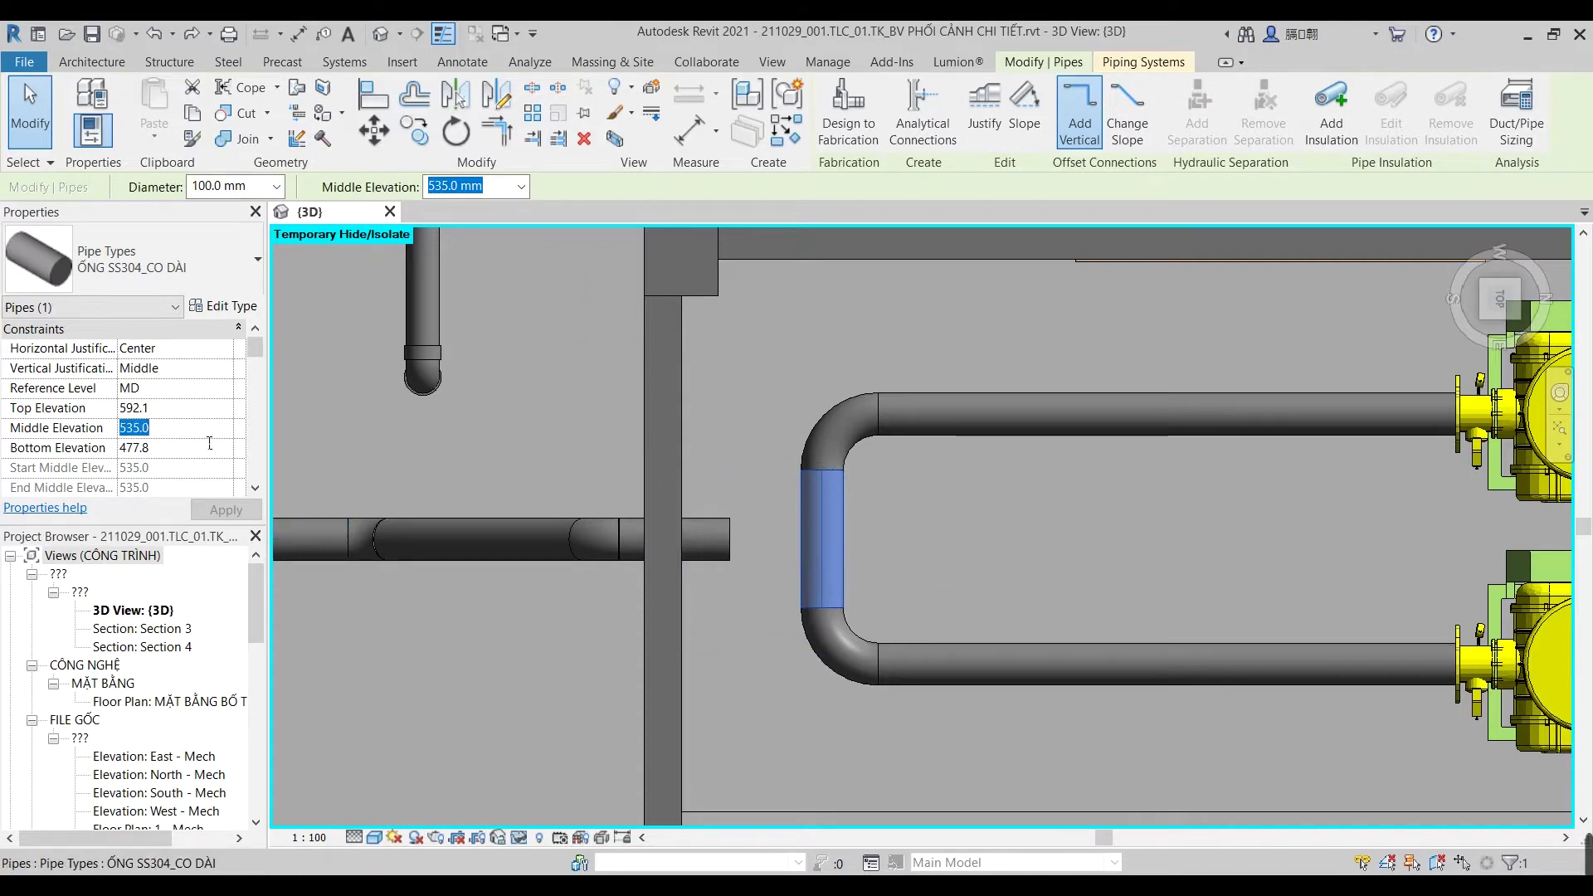
pyautogui.press('Escape')
pyautogui.press('Escape')
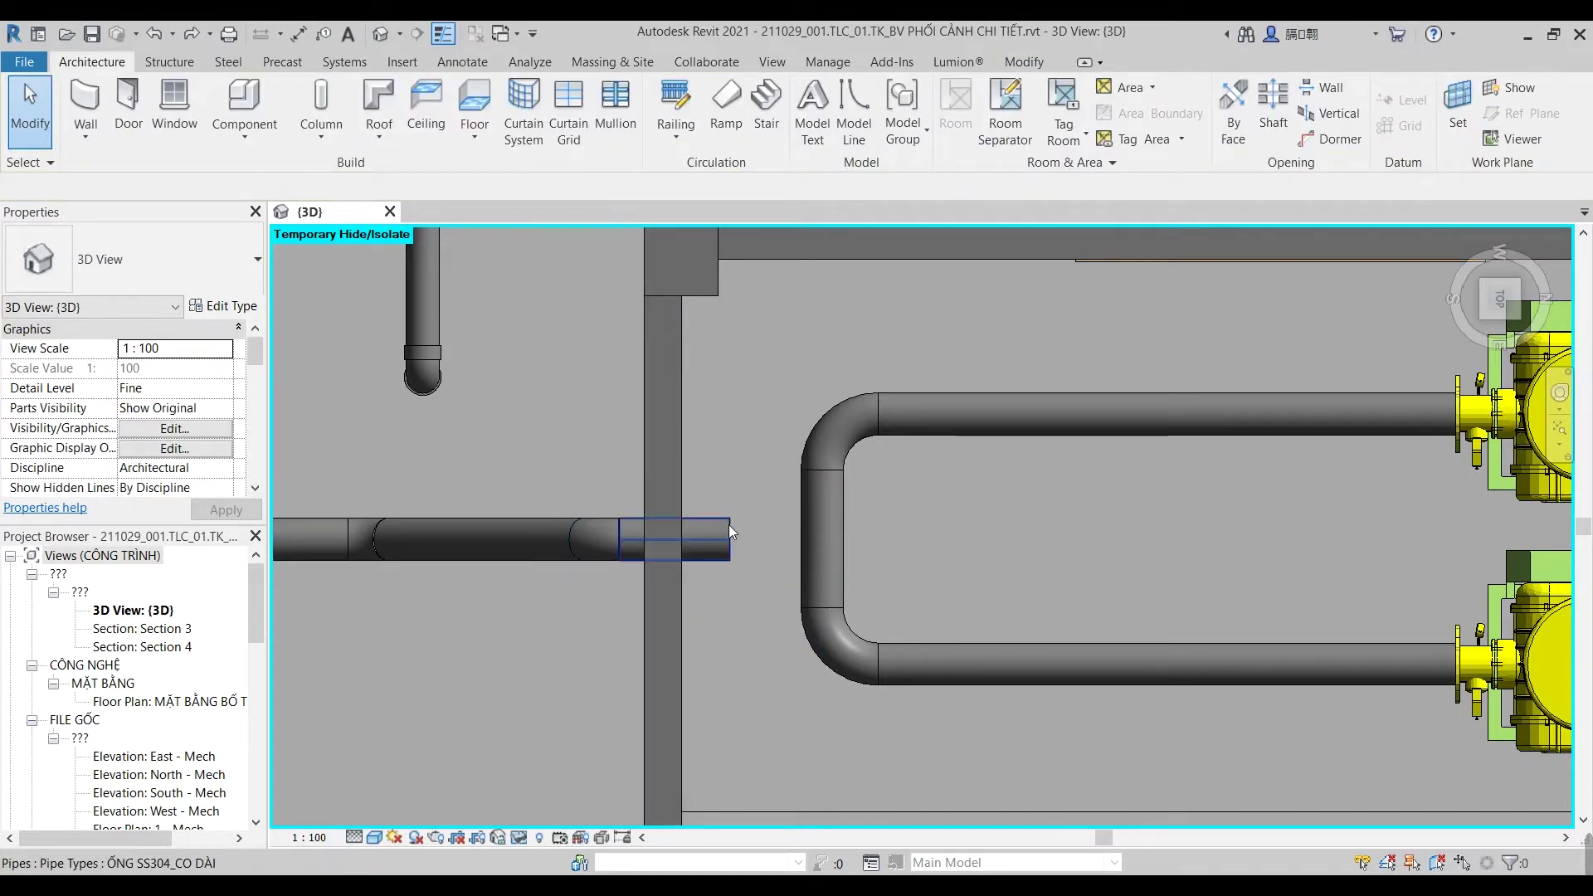
# Step: Drag the short pipe's end onto the U-bend's vertical pipe so it ties in with a tee
pyautogui.click(686, 526)
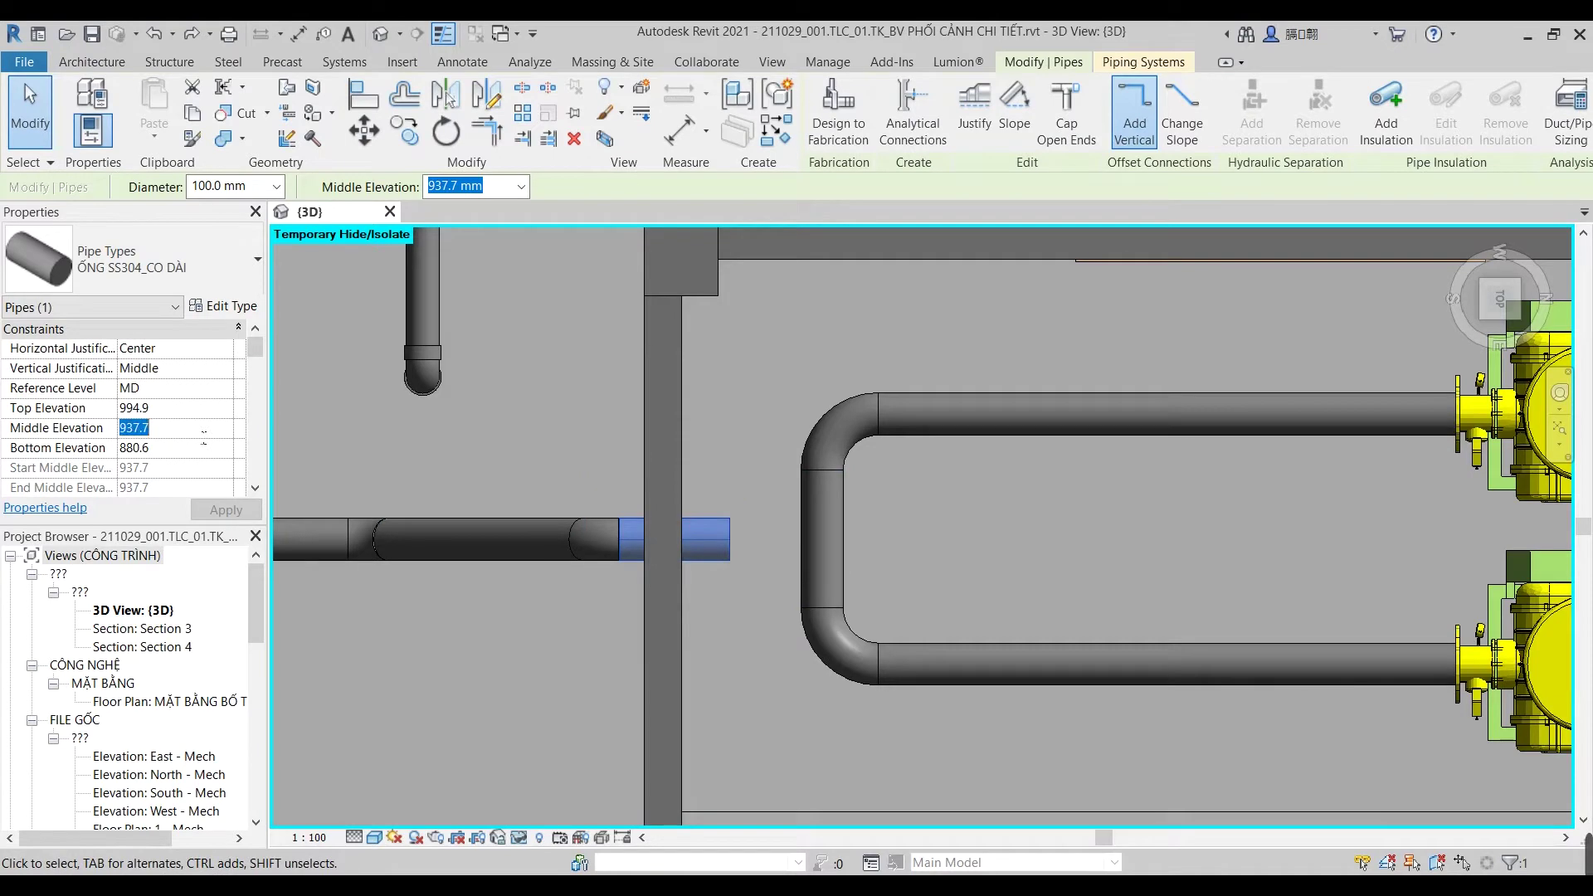
pyautogui.click(734, 534)
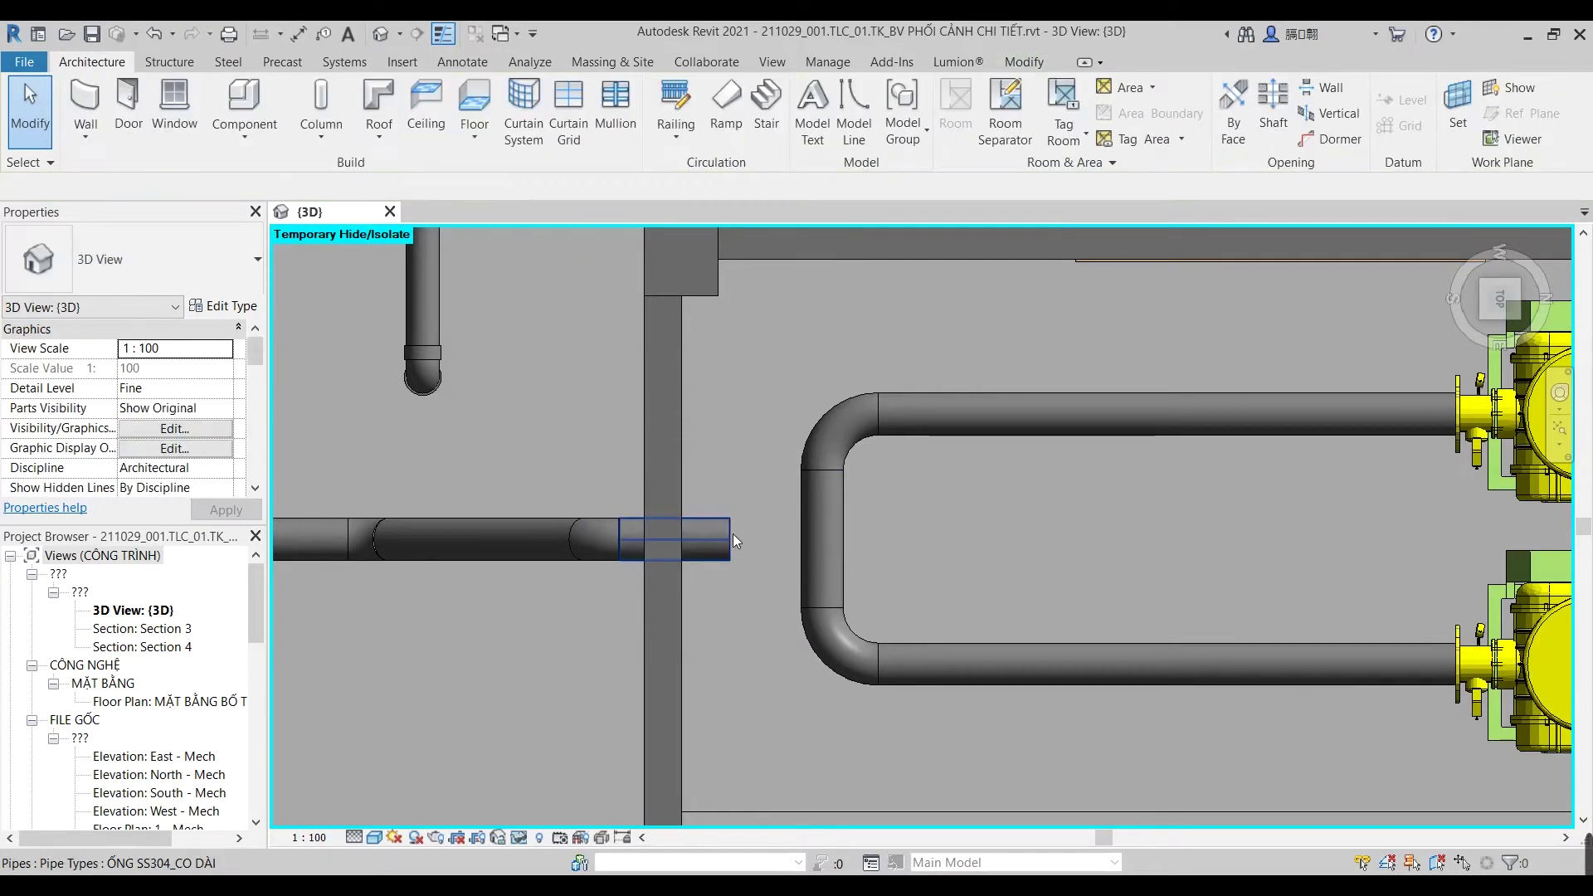
pyautogui.moveTo(730, 540); pyautogui.dragTo(833, 550)
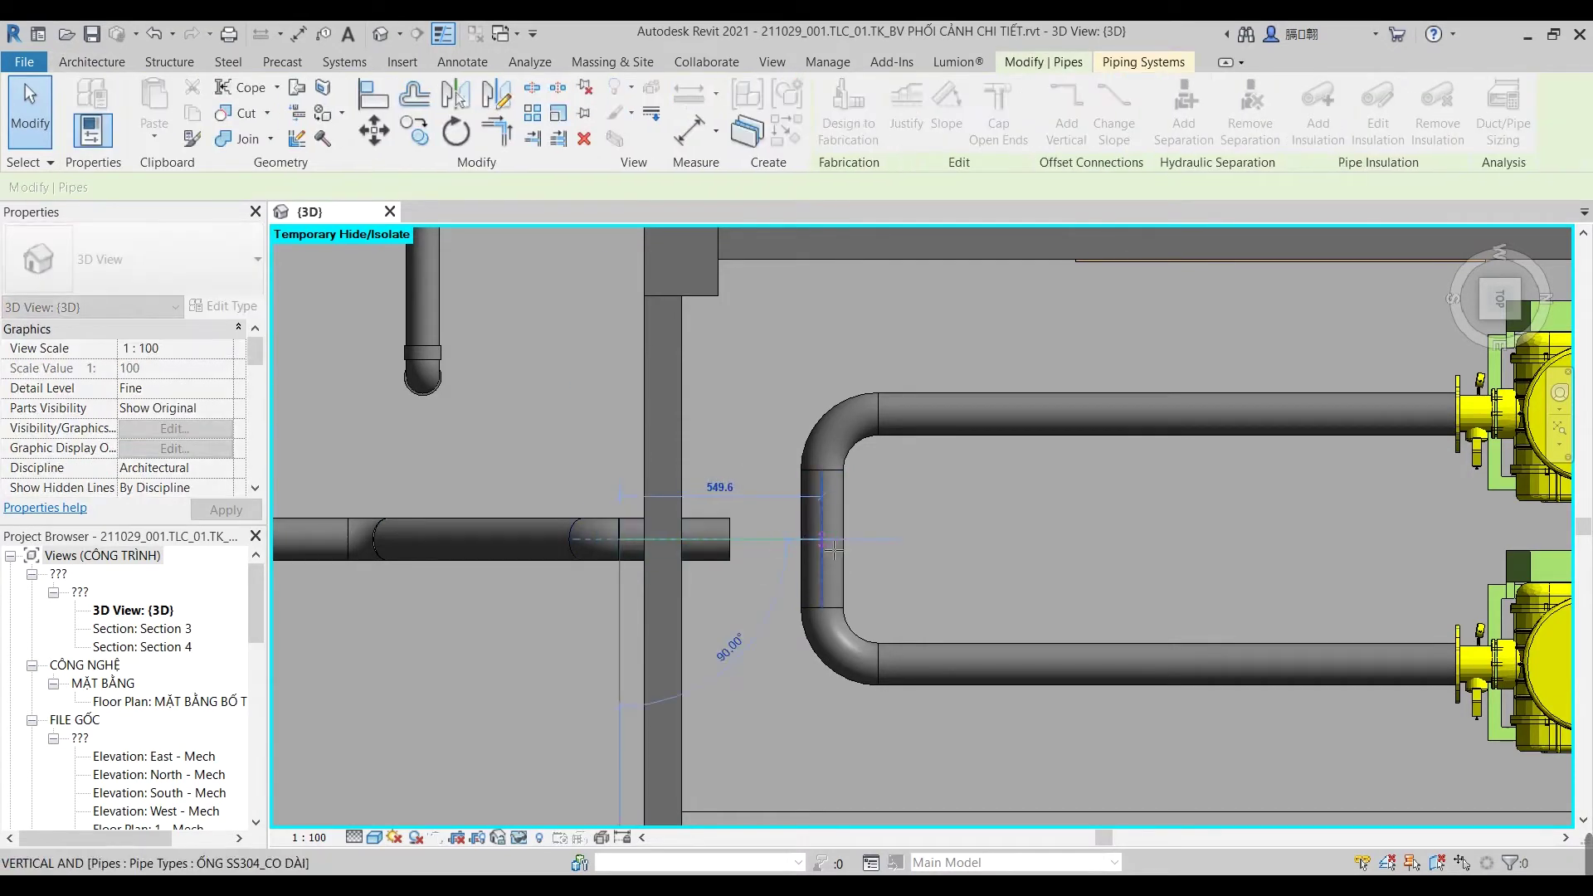
pyautogui.moveTo(1026, 522); pyautogui.dragTo(1018, 511)
pyautogui.click(1018, 511)
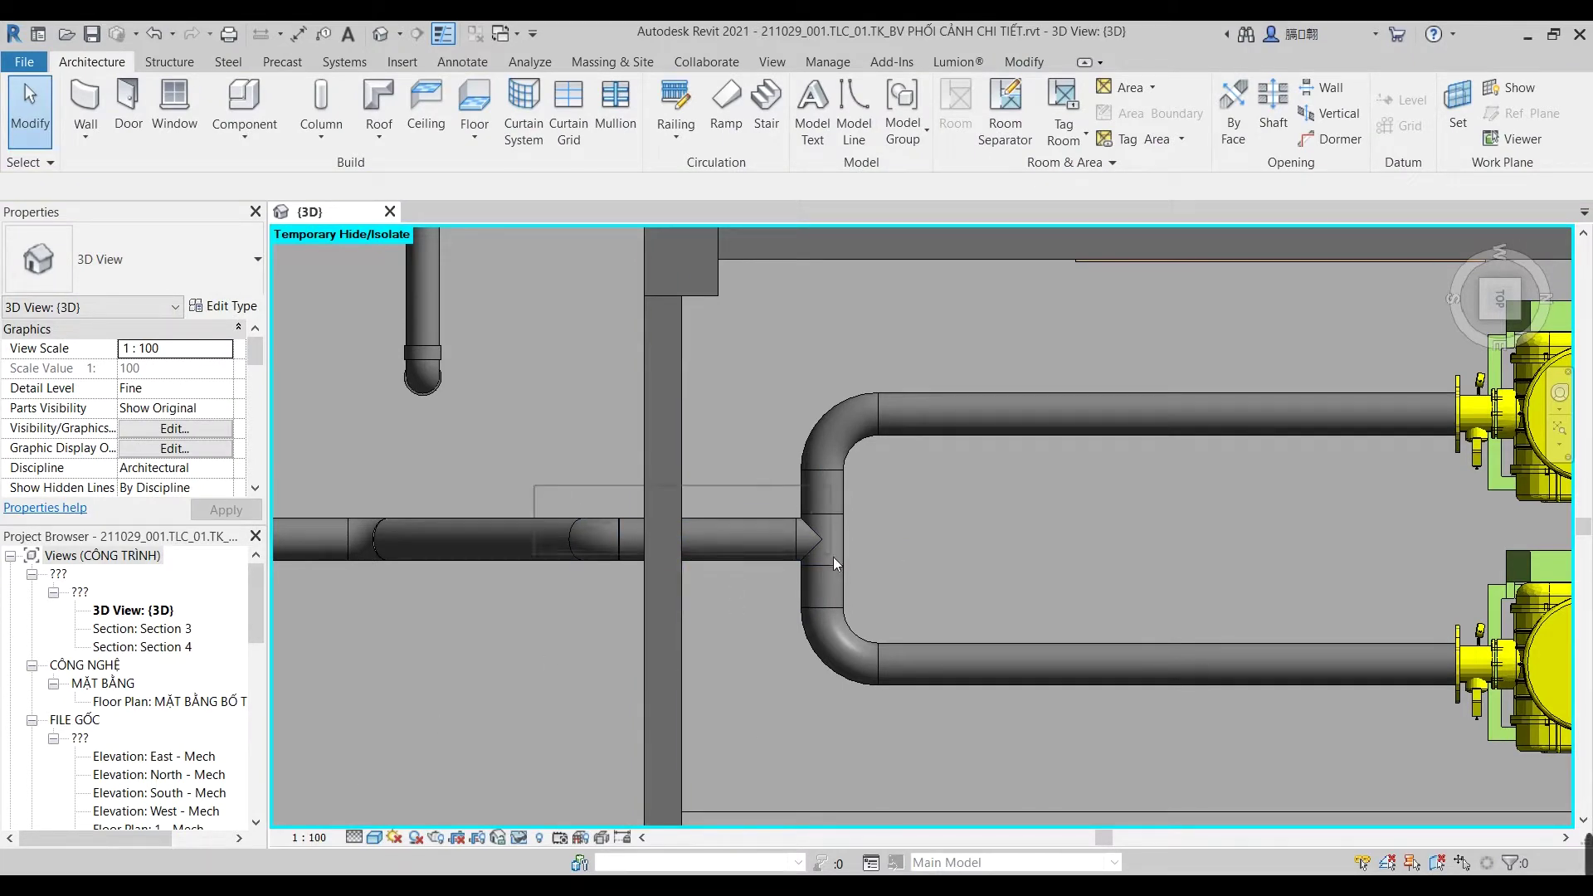
pyautogui.moveTo(750, 584); pyautogui.dragTo(750, 584)
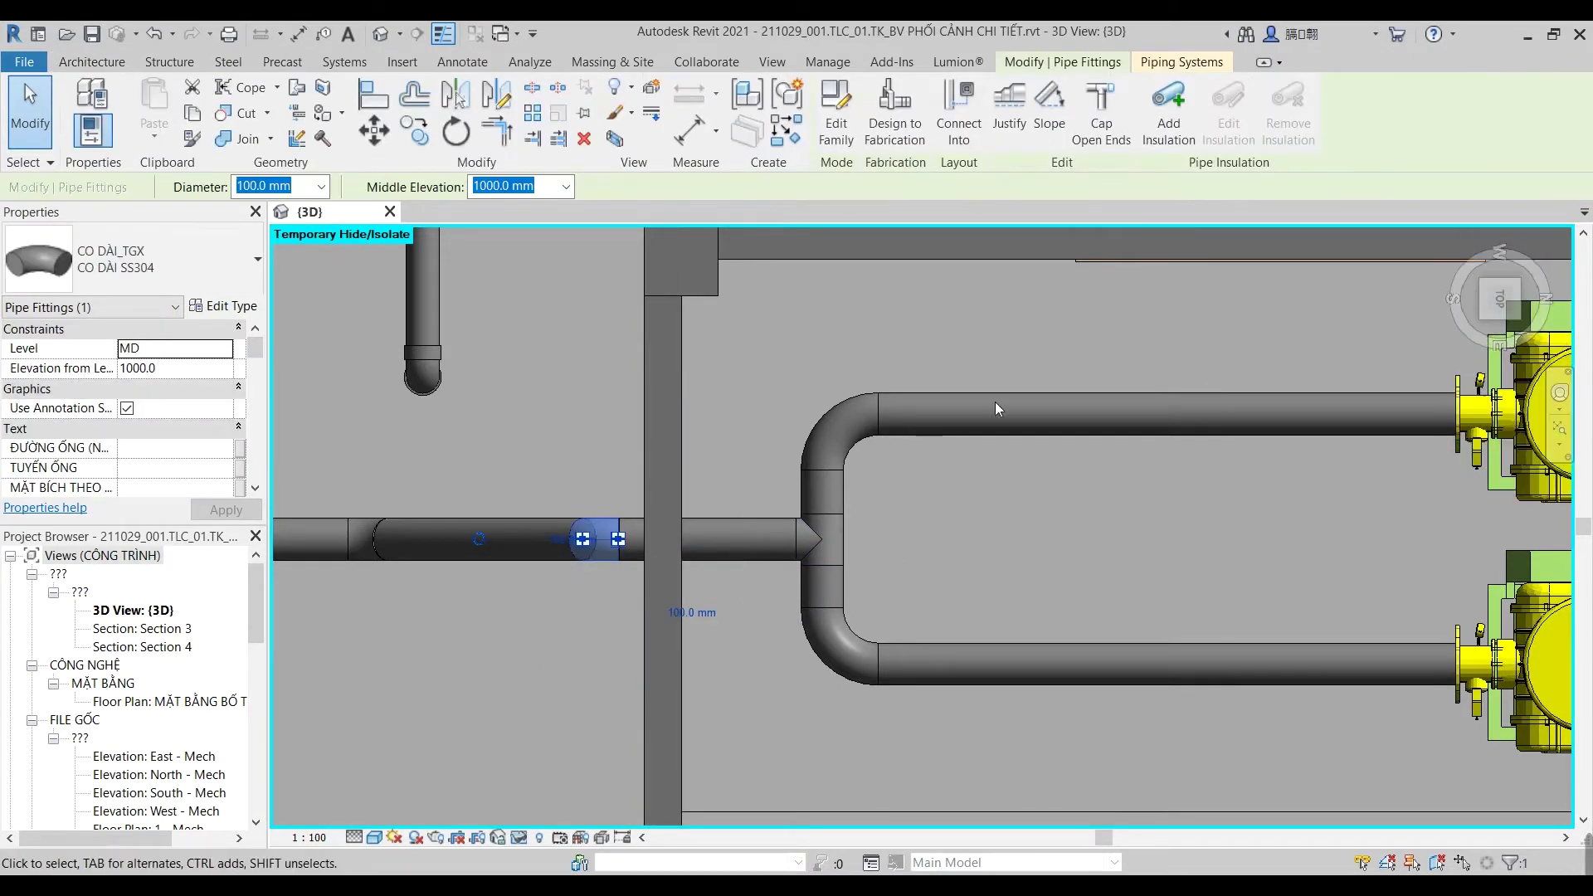
# Step: Set the 3D view's Discipline to Mechanical in Properties
pyautogui.press('Escape')
pyautogui.scroll(-3, 221, 390)
pyautogui.click(220, 368)
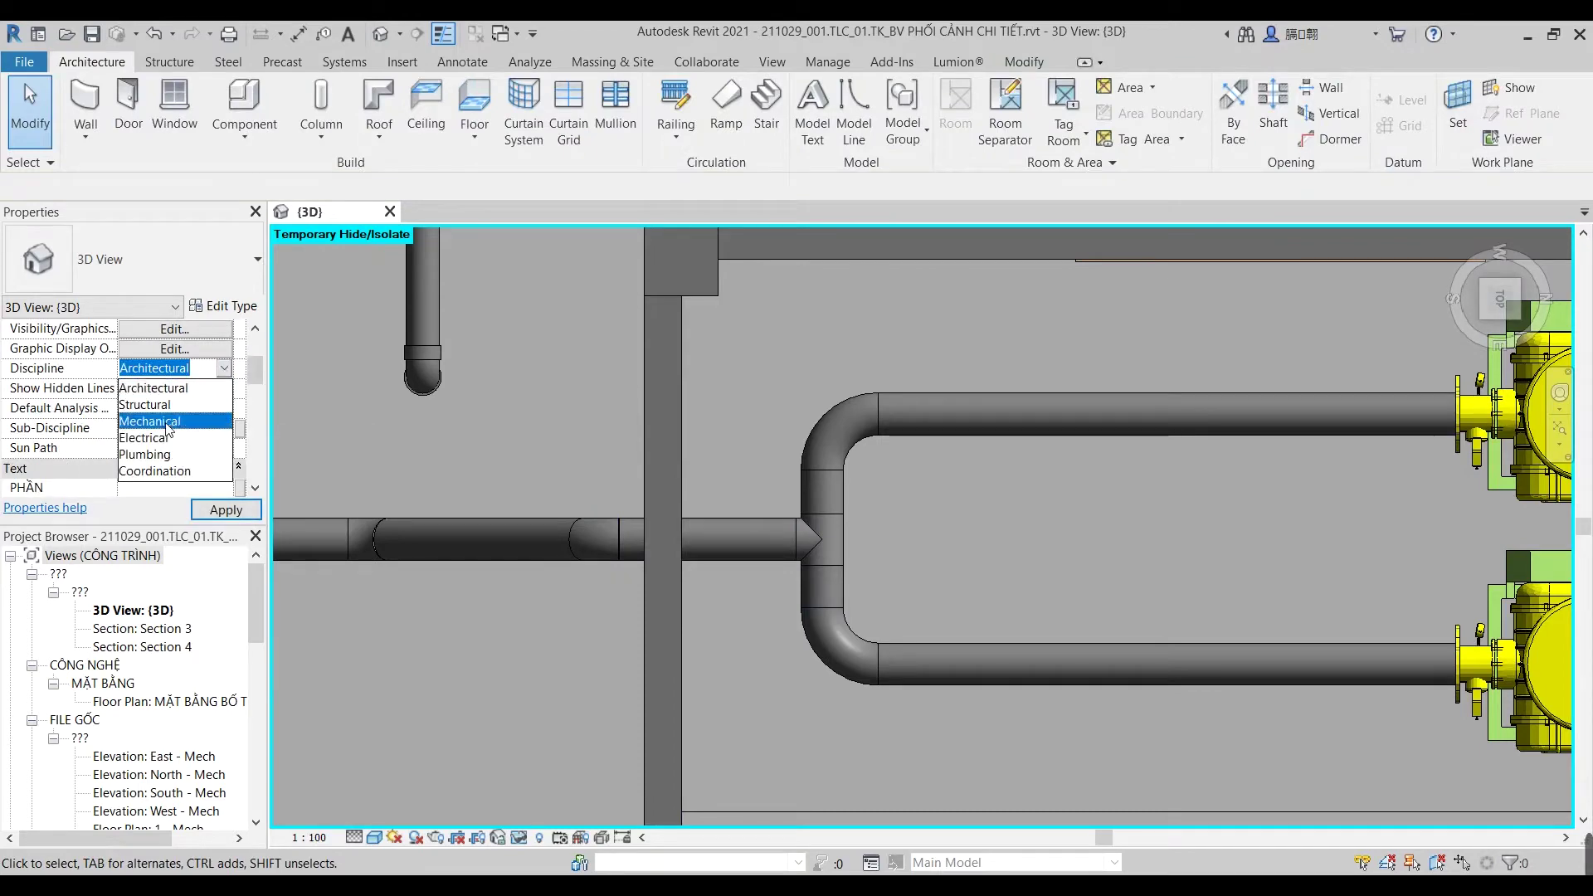
pyautogui.click(149, 420)
# Step: Orbit the model and hide the tank in this view
pyautogui.click(586, 540)
pyautogui.scroll(5, 586, 540)
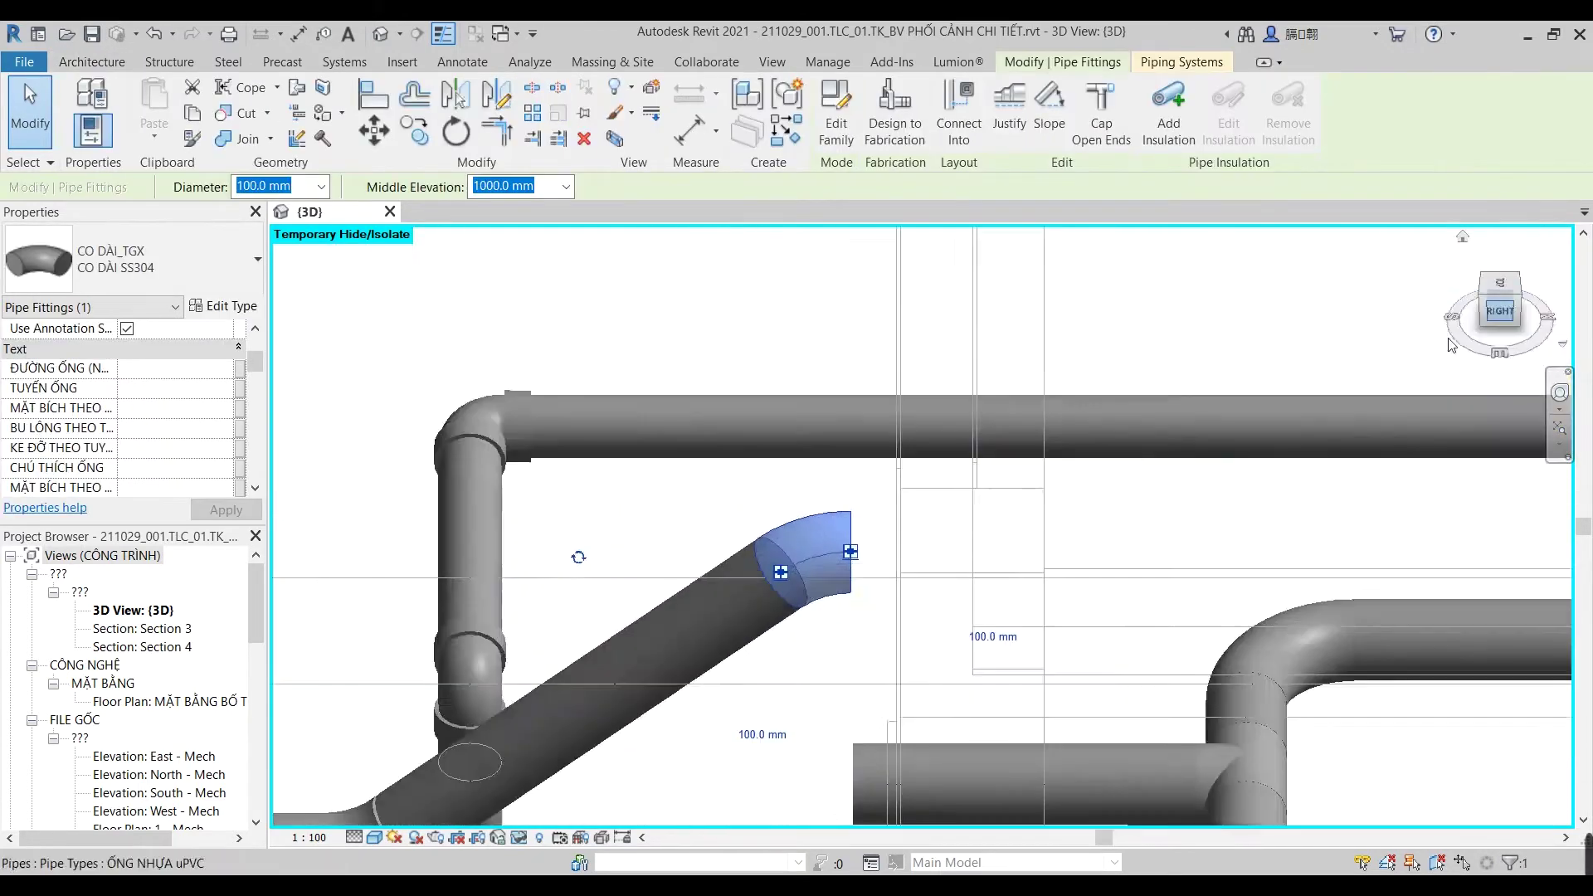
pyautogui.keyDown('shift'); pyautogui.moveTo(580, 559); pyautogui.dragTo(1075, 381, button='middle'); pyautogui.keyUp('shift')
pyautogui.scroll(-5, 1073, 380)
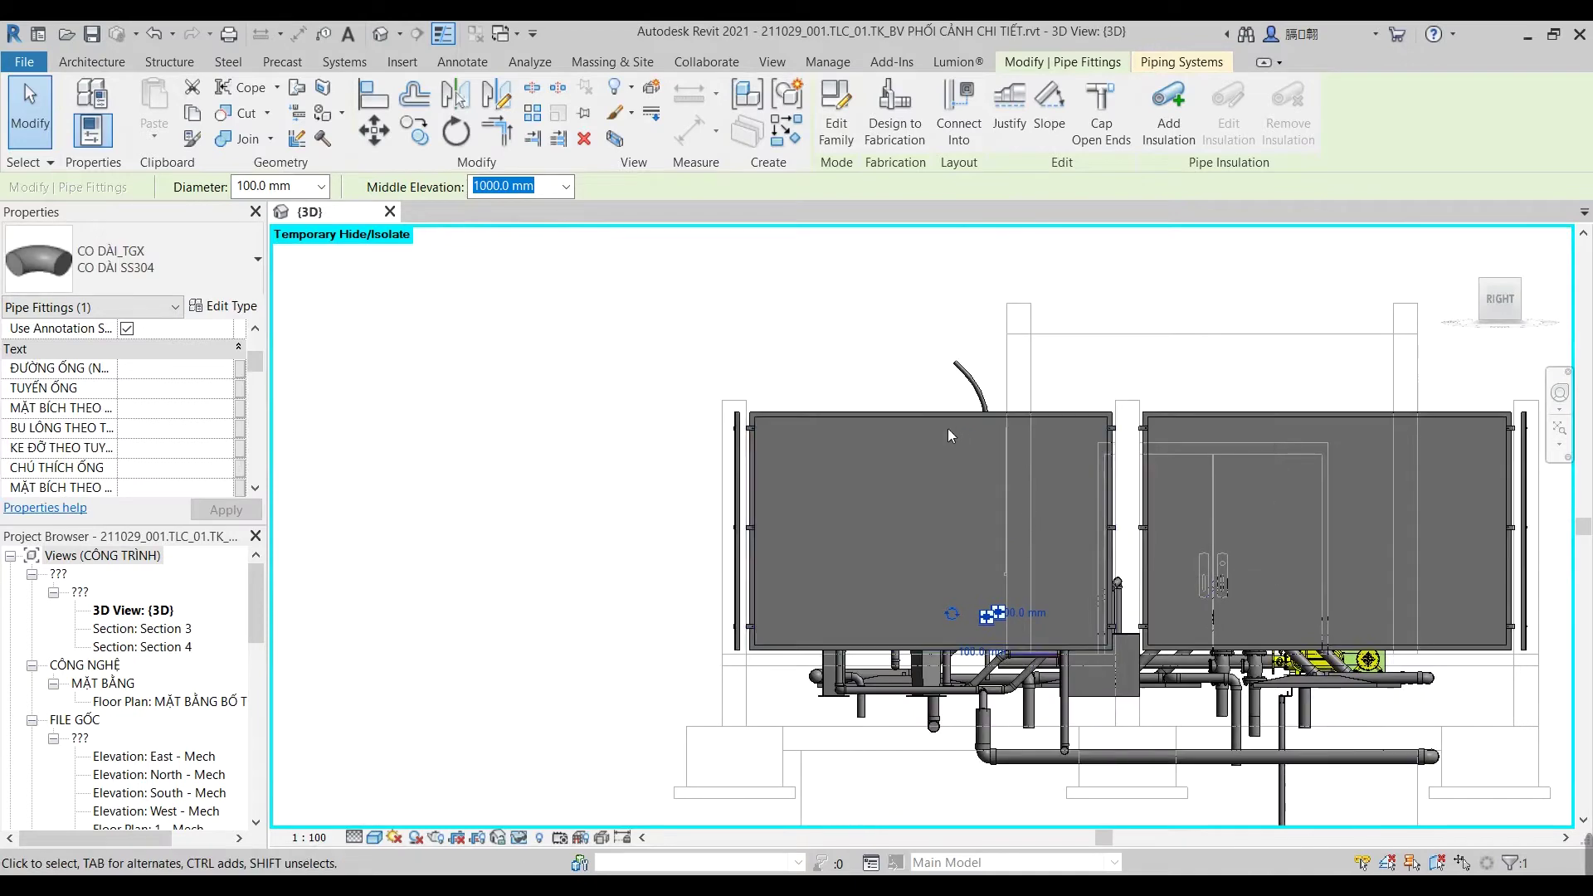
pyautogui.click(948, 428)
pyautogui.click(832, 368)
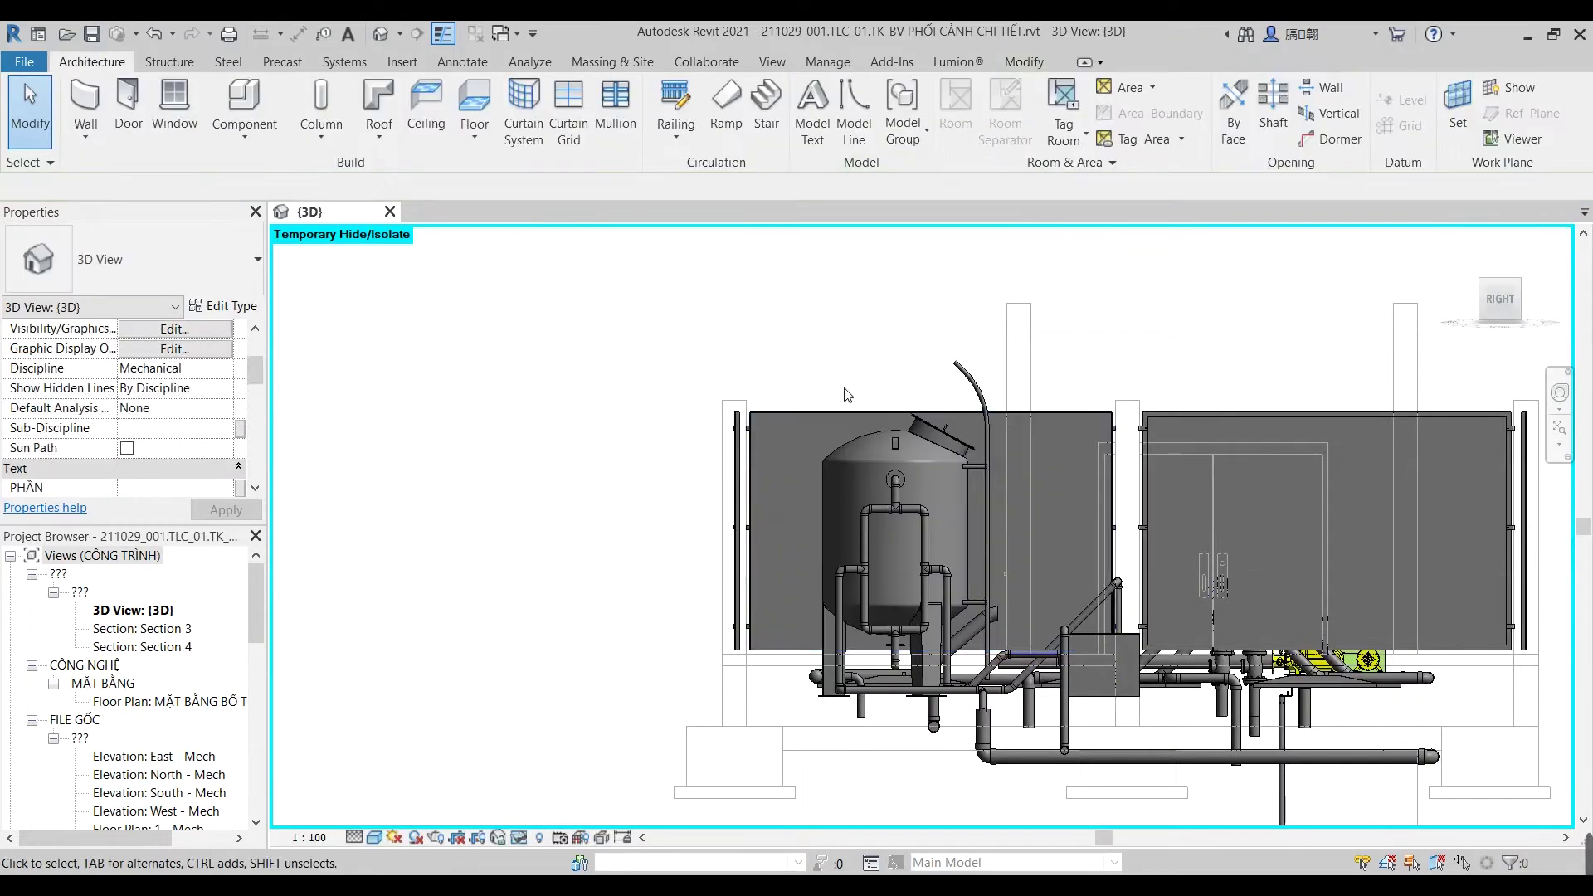
pyautogui.click(955, 448)
pyautogui.press('h')
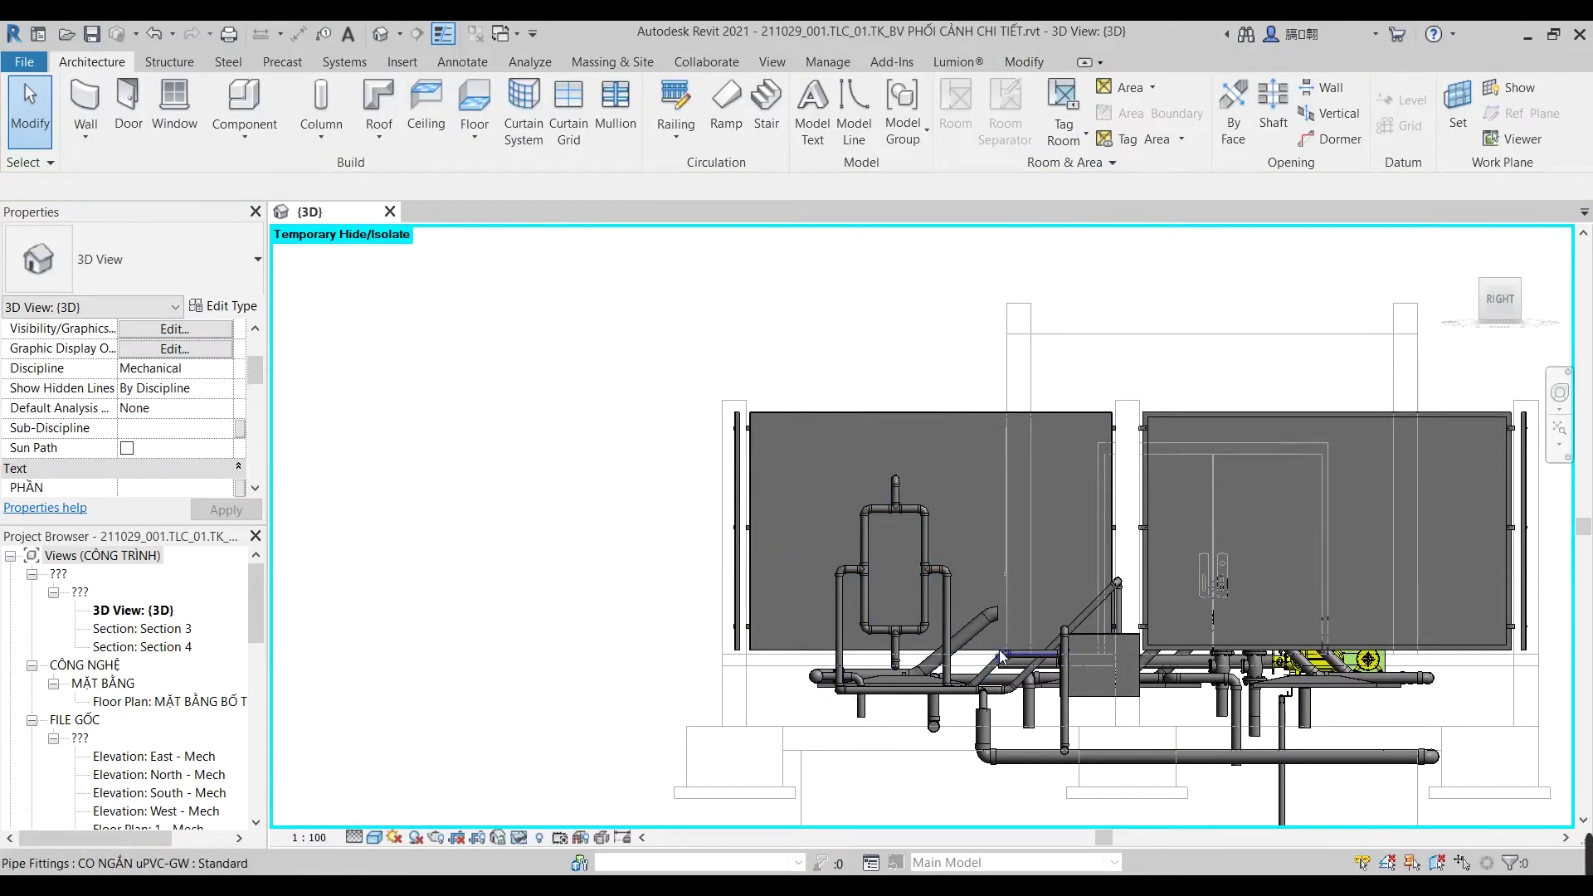
# Step: Zoom into the pipework, then bring the site photo window to the front
pyautogui.scroll(4, 1066, 590)
pyautogui.moveTo(995, 635); pyautogui.dragTo(981, 573, button='middle')
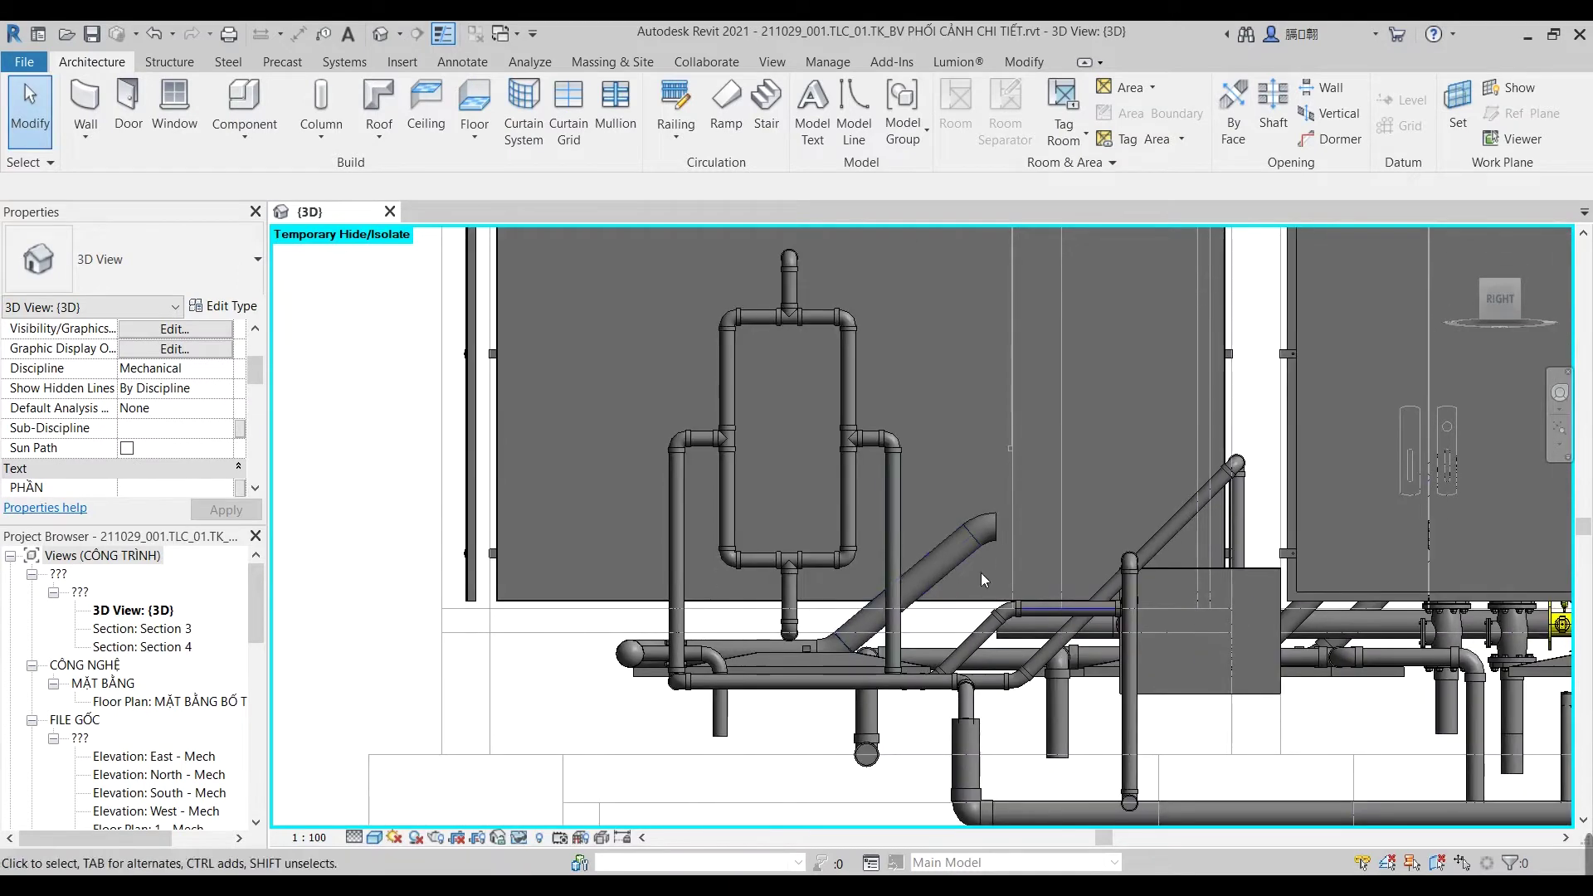
pyautogui.scroll(1, 810, 645)
pyautogui.scroll(1, 810, 645)
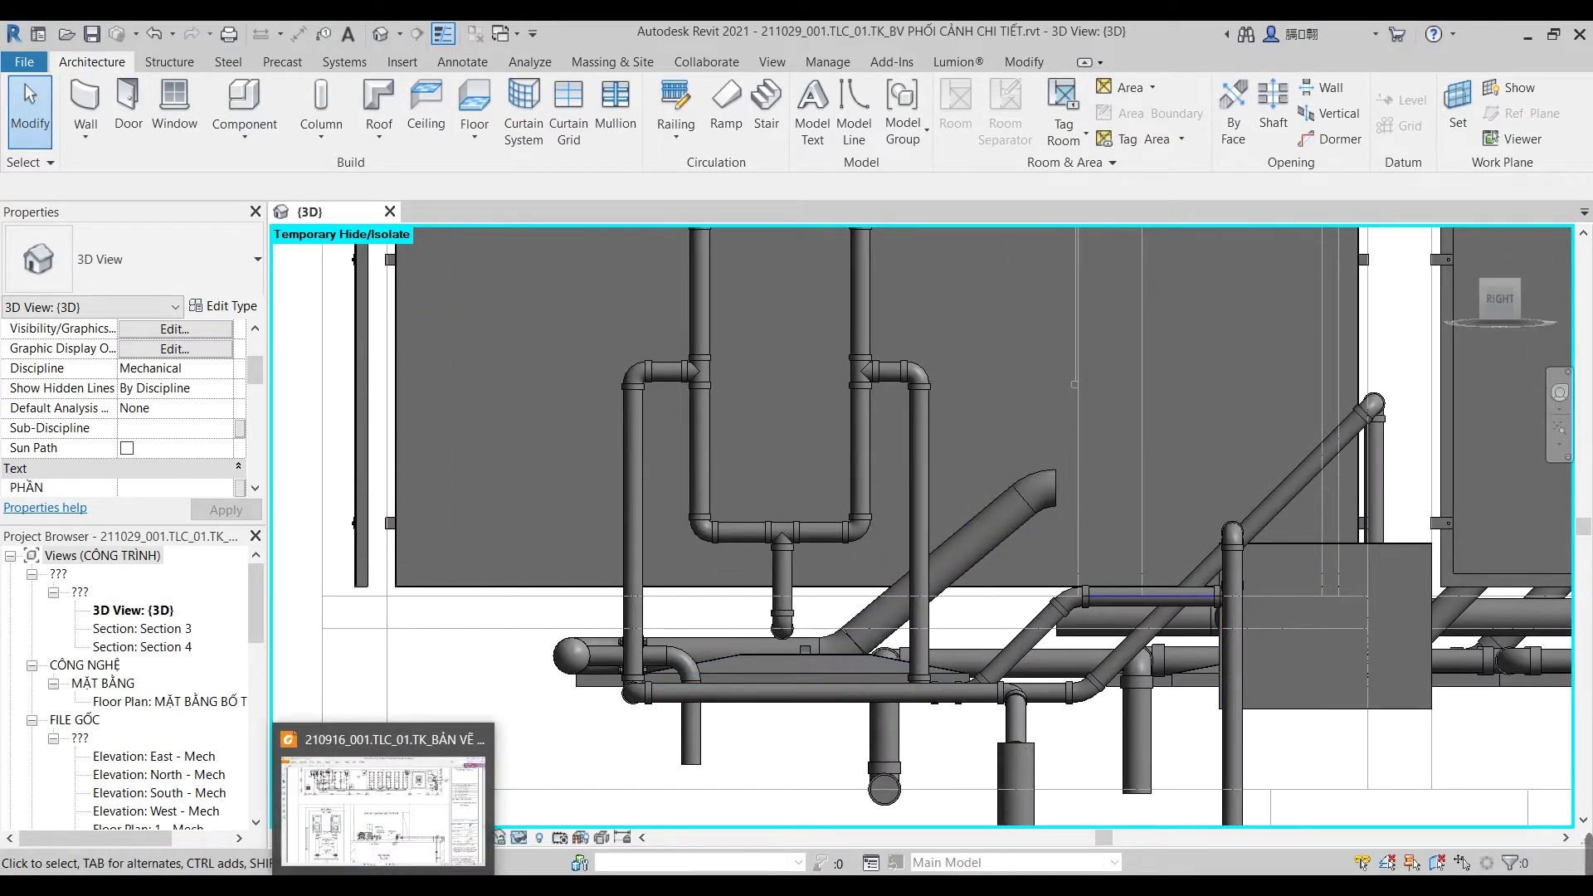
pyautogui.click(555, 789)
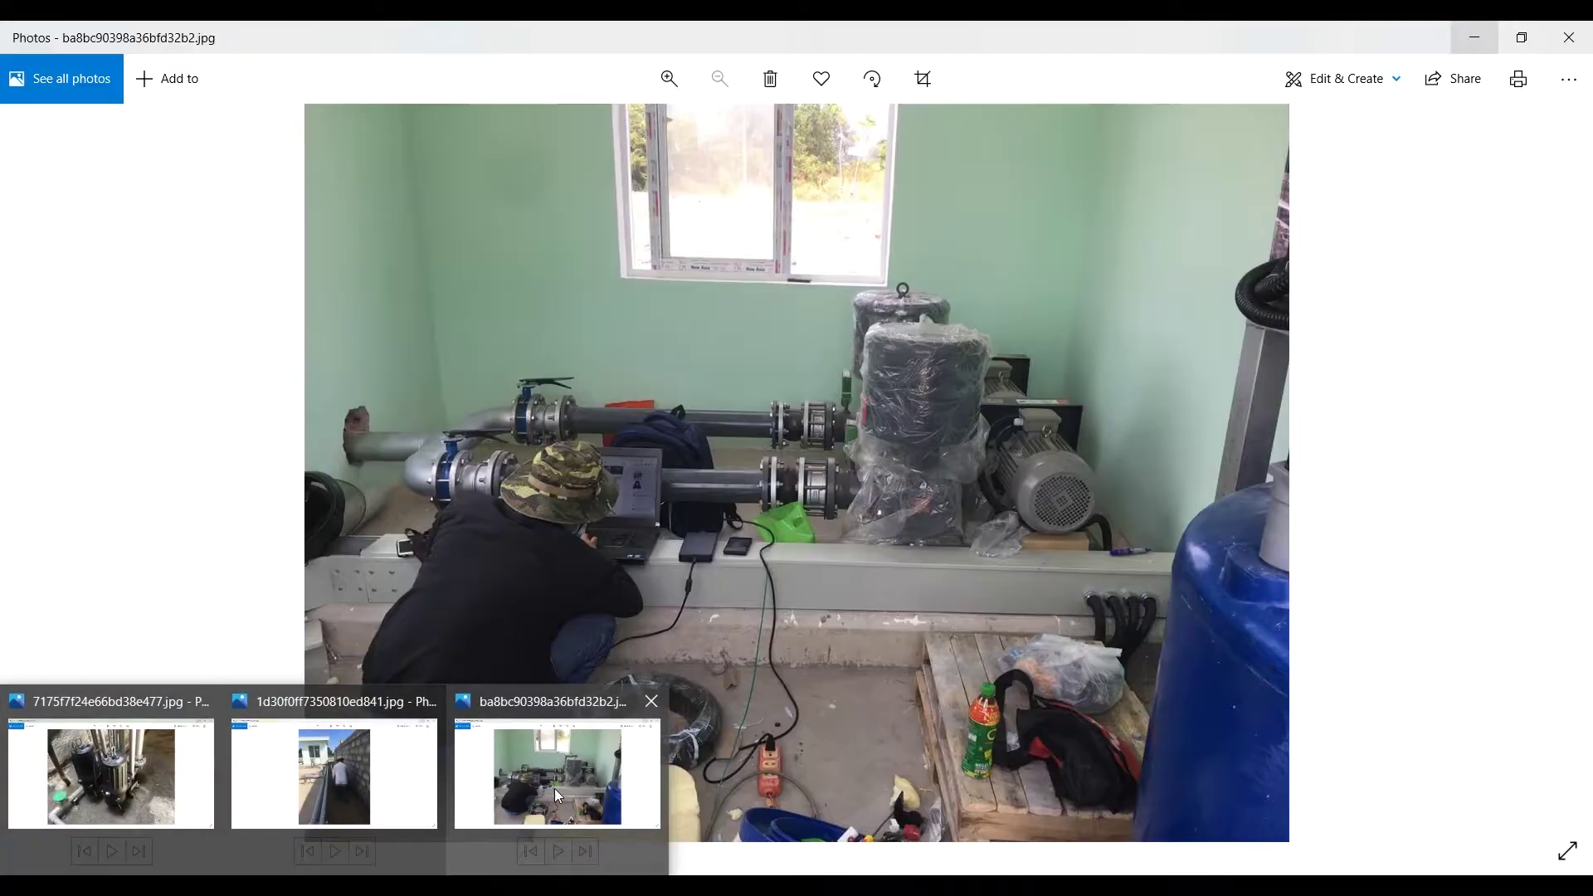
# Step: Page forward through the pump-room site photos in Windows Photos
pyautogui.press('Right')
pyautogui.press('Right')
pyautogui.press('Right')
pyautogui.press('Right')
pyautogui.press('Right')
pyautogui.press('Right')
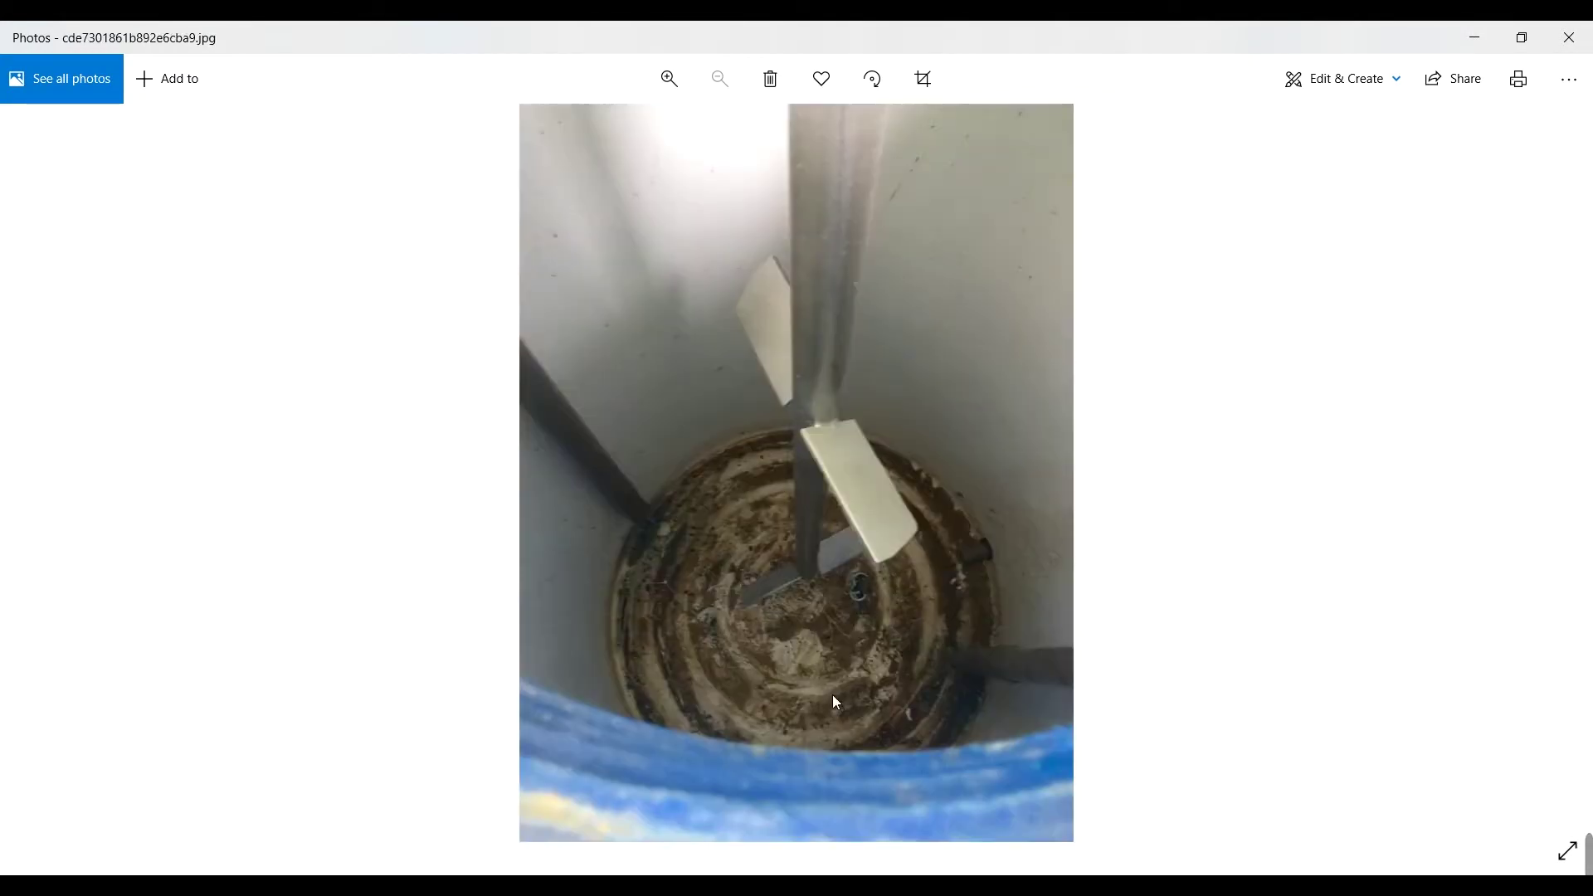
pyautogui.press('Right')
pyautogui.press('Right')
pyautogui.press('Right')
pyautogui.press('Right')
pyautogui.press('Right')
pyautogui.press('Right')
pyautogui.press('Right')
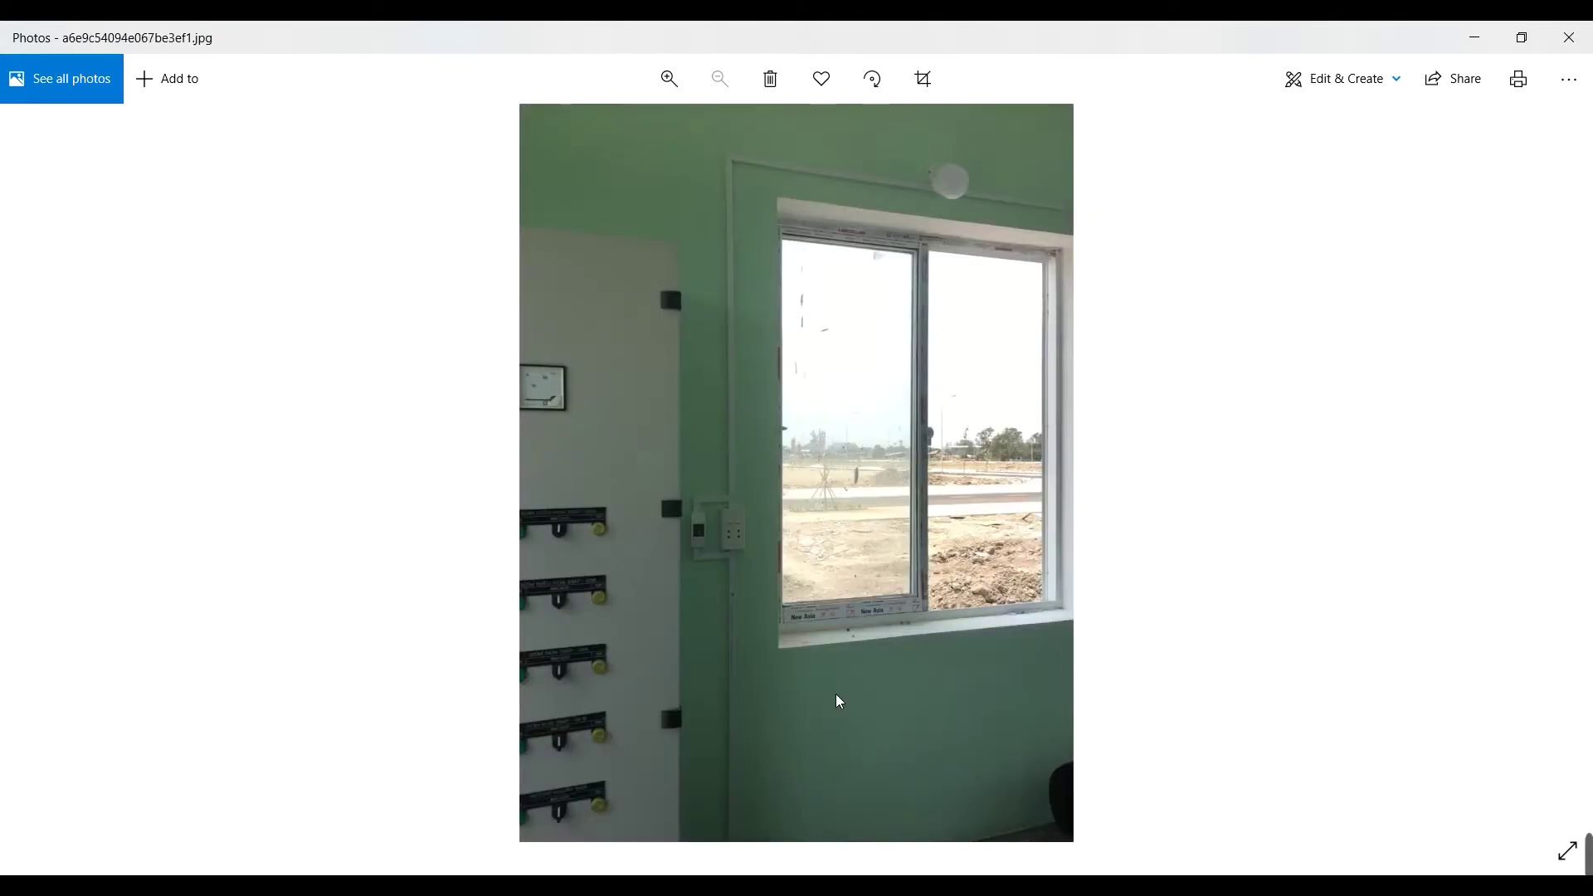
pyautogui.press('Right')
pyautogui.press('Right')
pyautogui.press('Right')
pyautogui.press('Right')
pyautogui.press('Right')
pyautogui.press('Right')
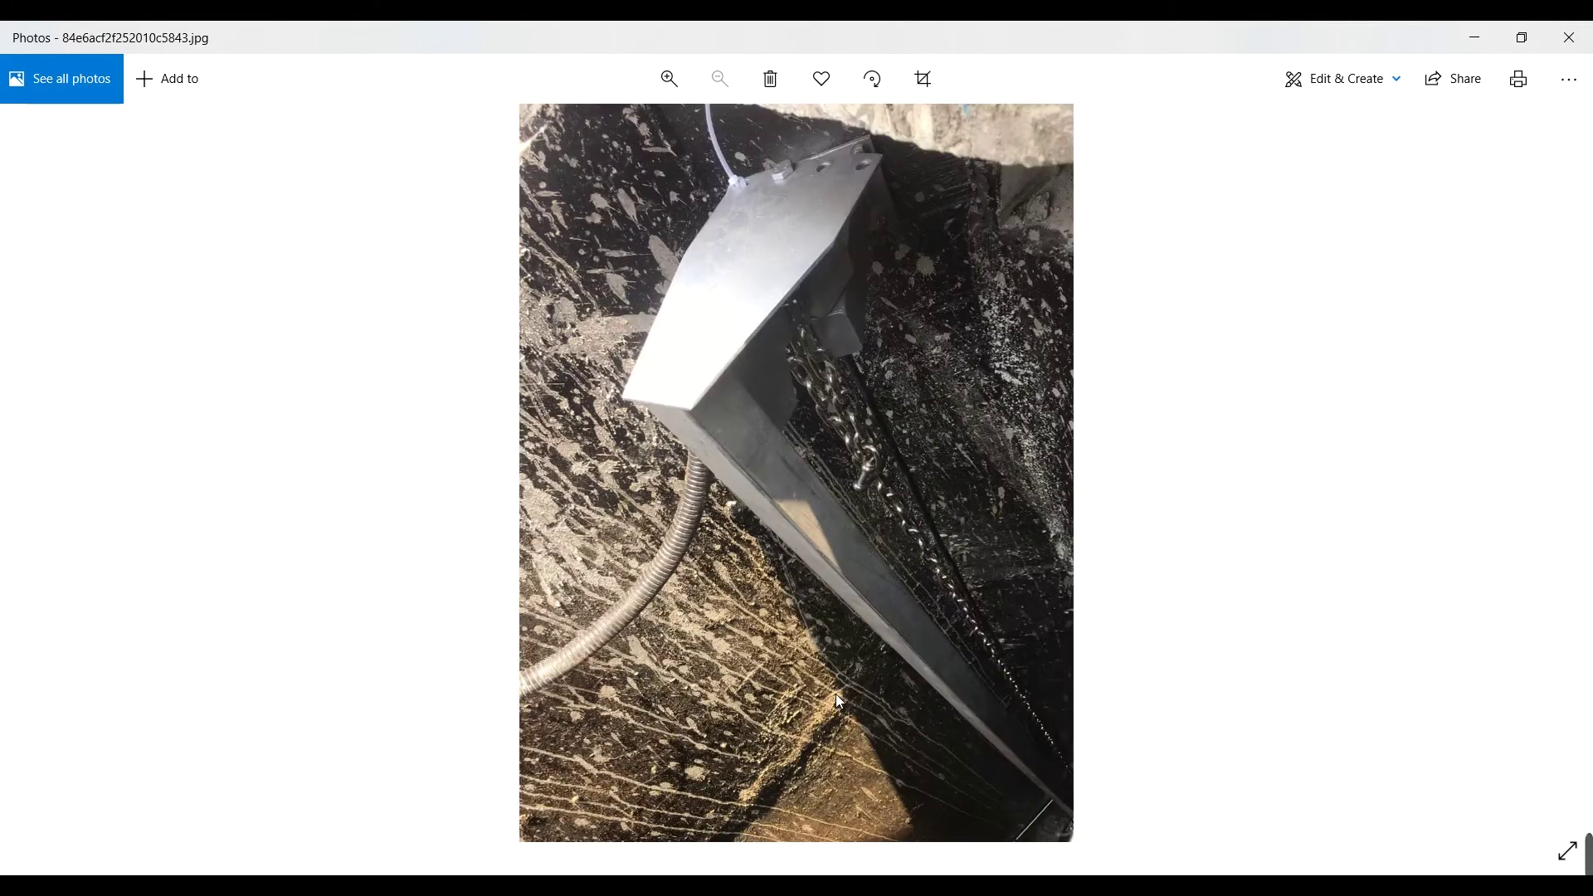
pyautogui.press('Right')
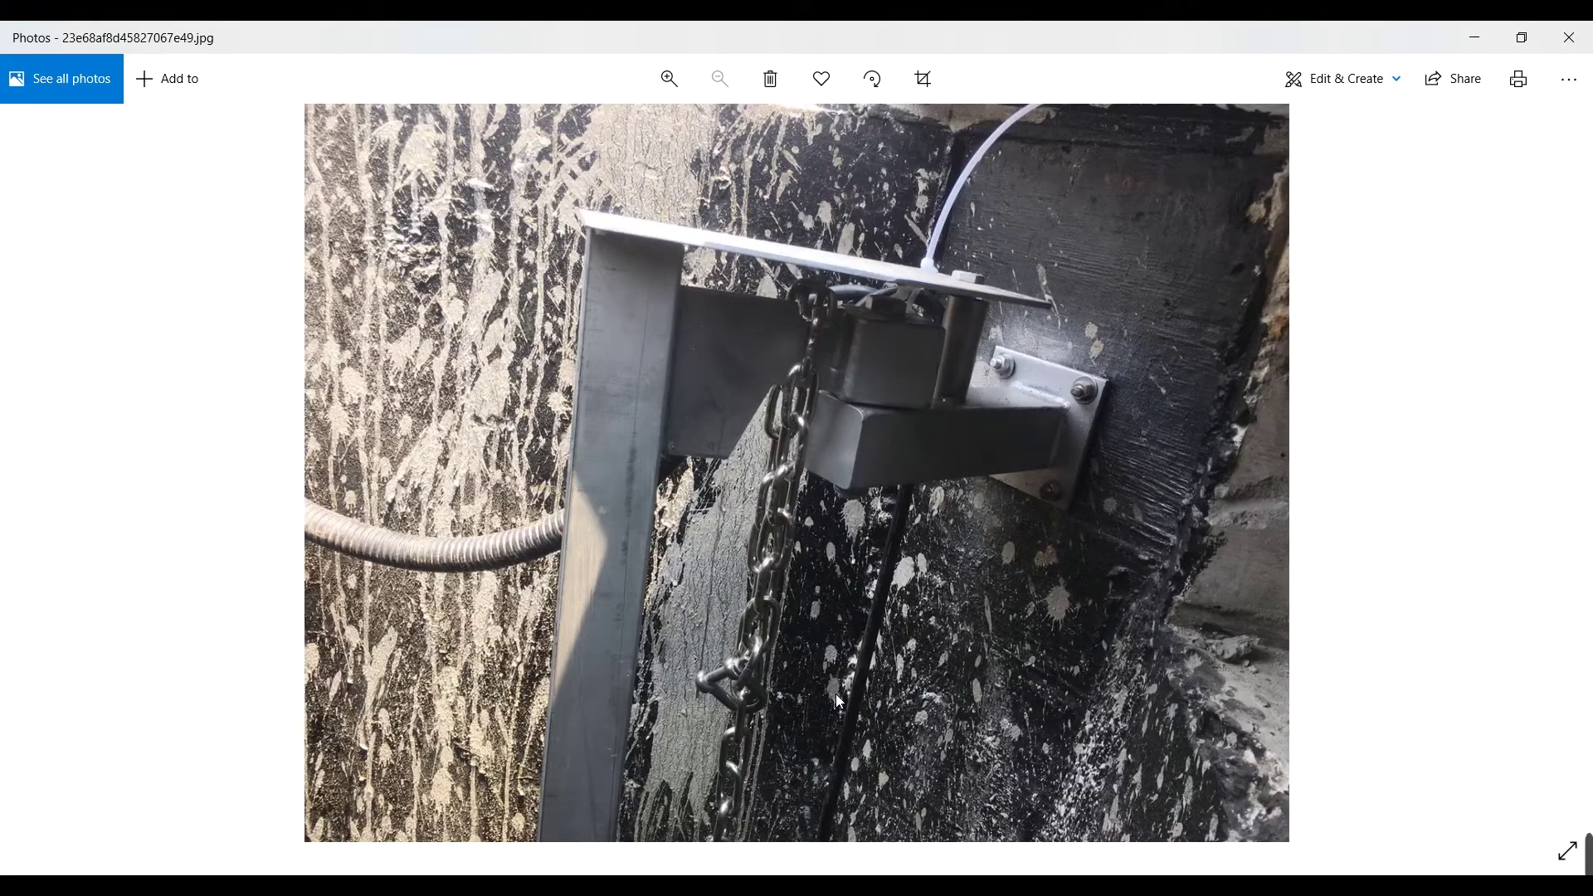
pyautogui.press('Right')
pyautogui.press('Right')
pyautogui.press('Right')
pyautogui.press('Right')
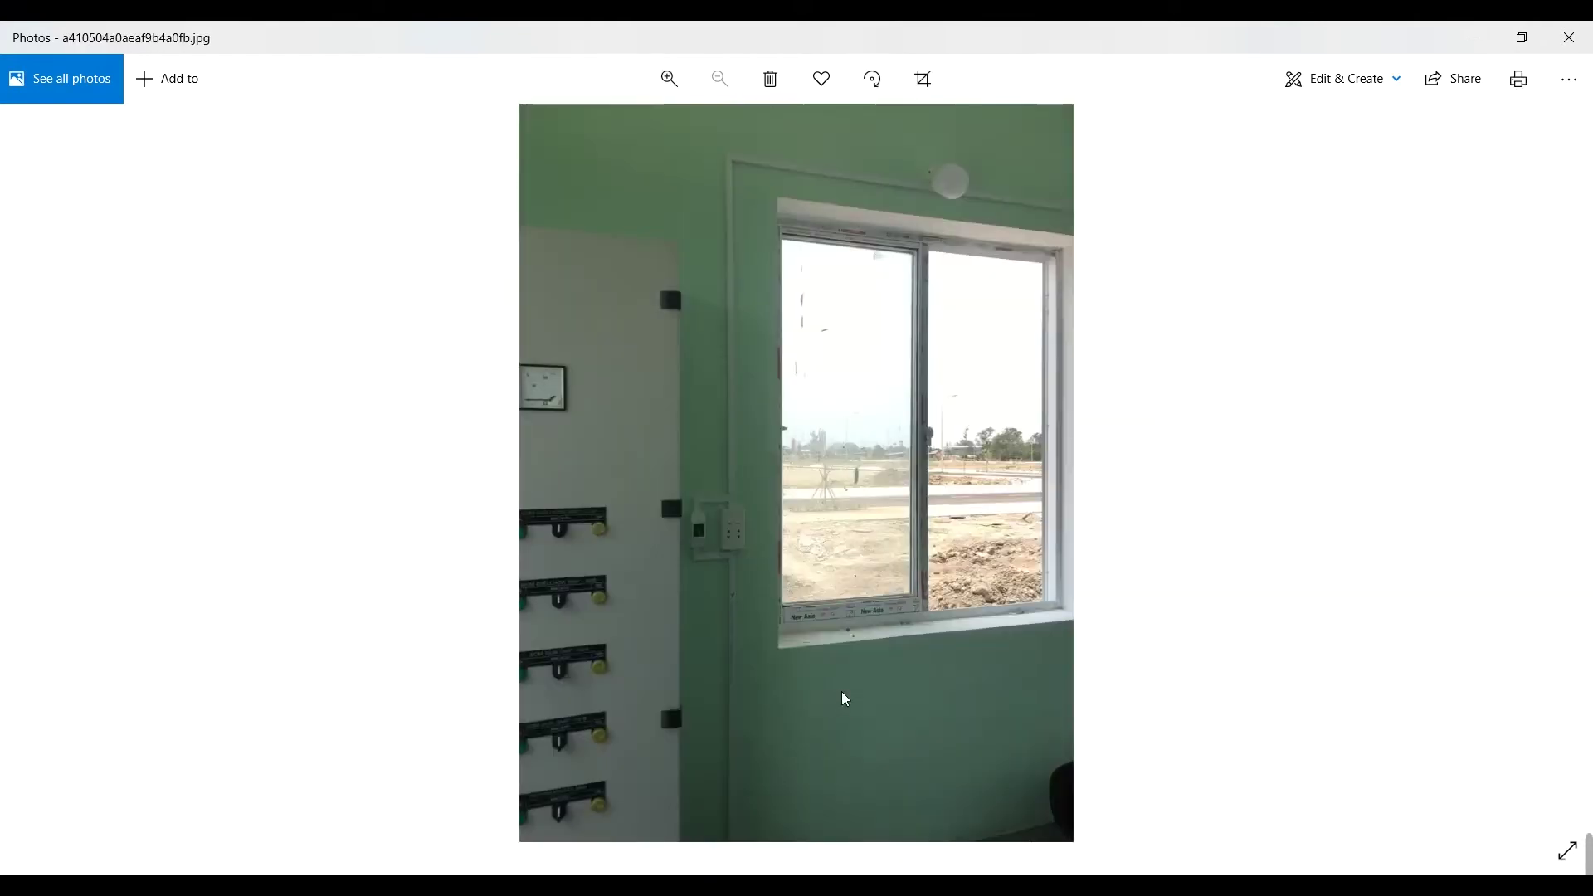
pyautogui.press('Right')
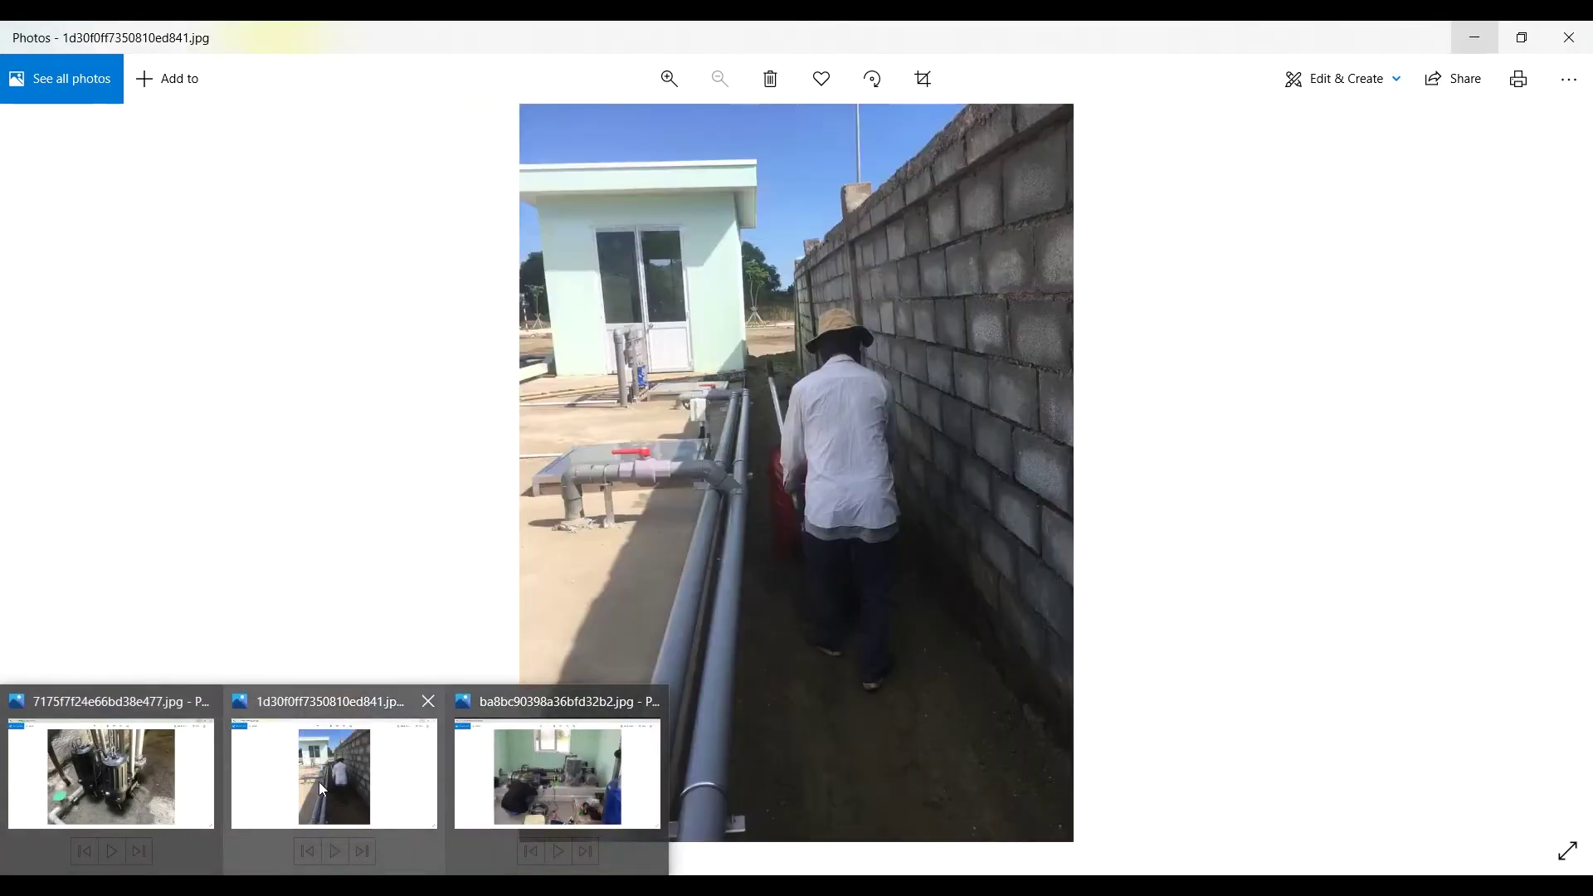
pyautogui.click(125, 771)
# Step: Settle on the blower room photo and minimize the Photos viewer
pyautogui.press('Right')
pyautogui.press('Right')
pyautogui.press('Left')
pyautogui.press('Right')
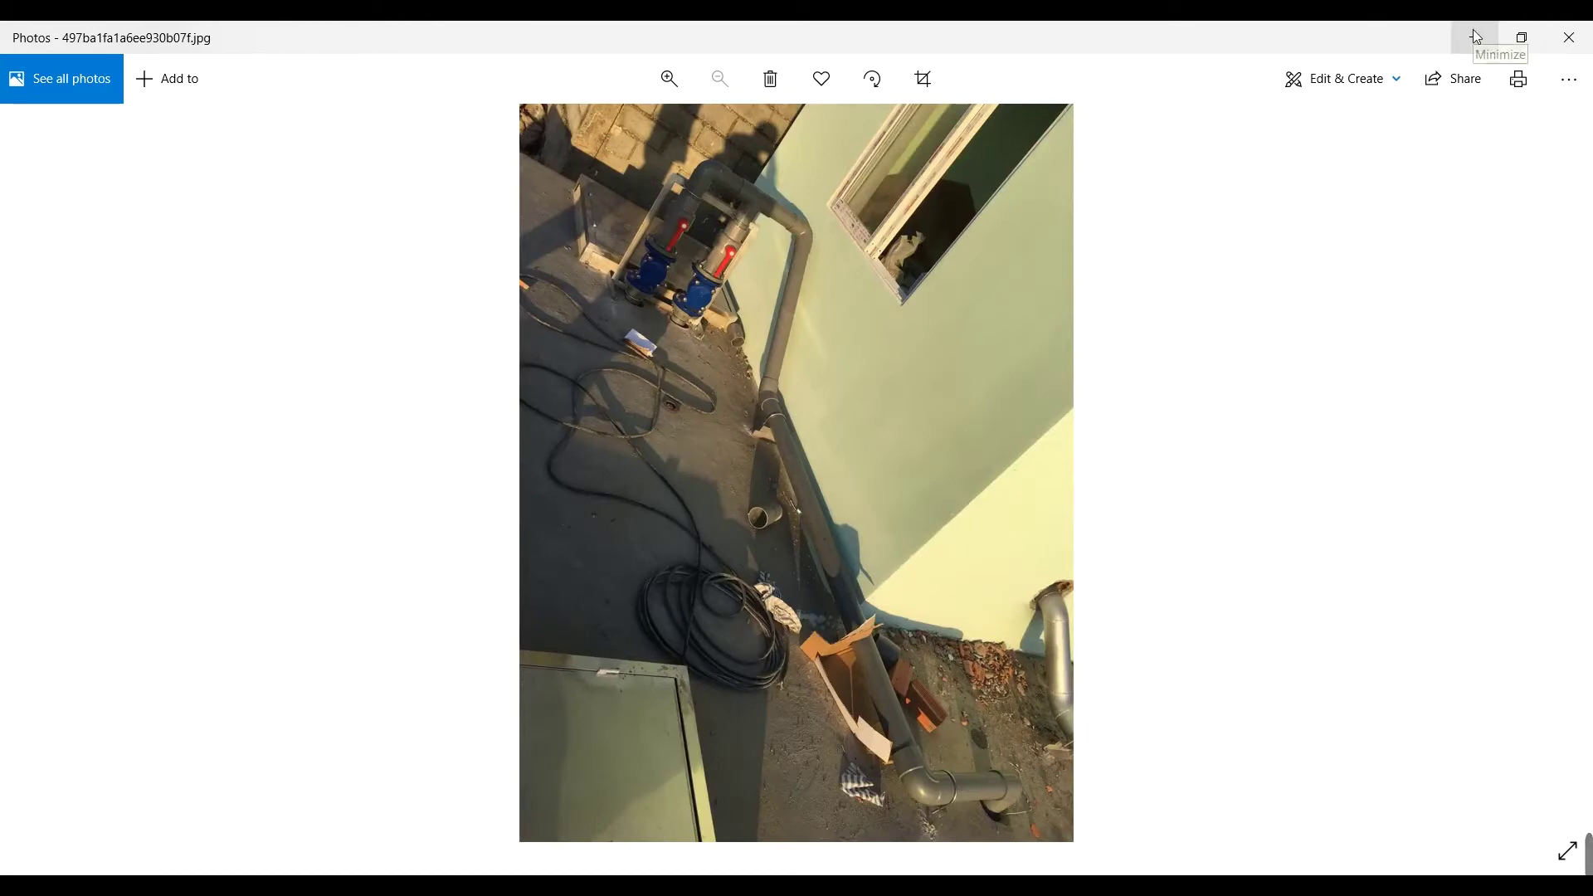
pyautogui.press('Left')
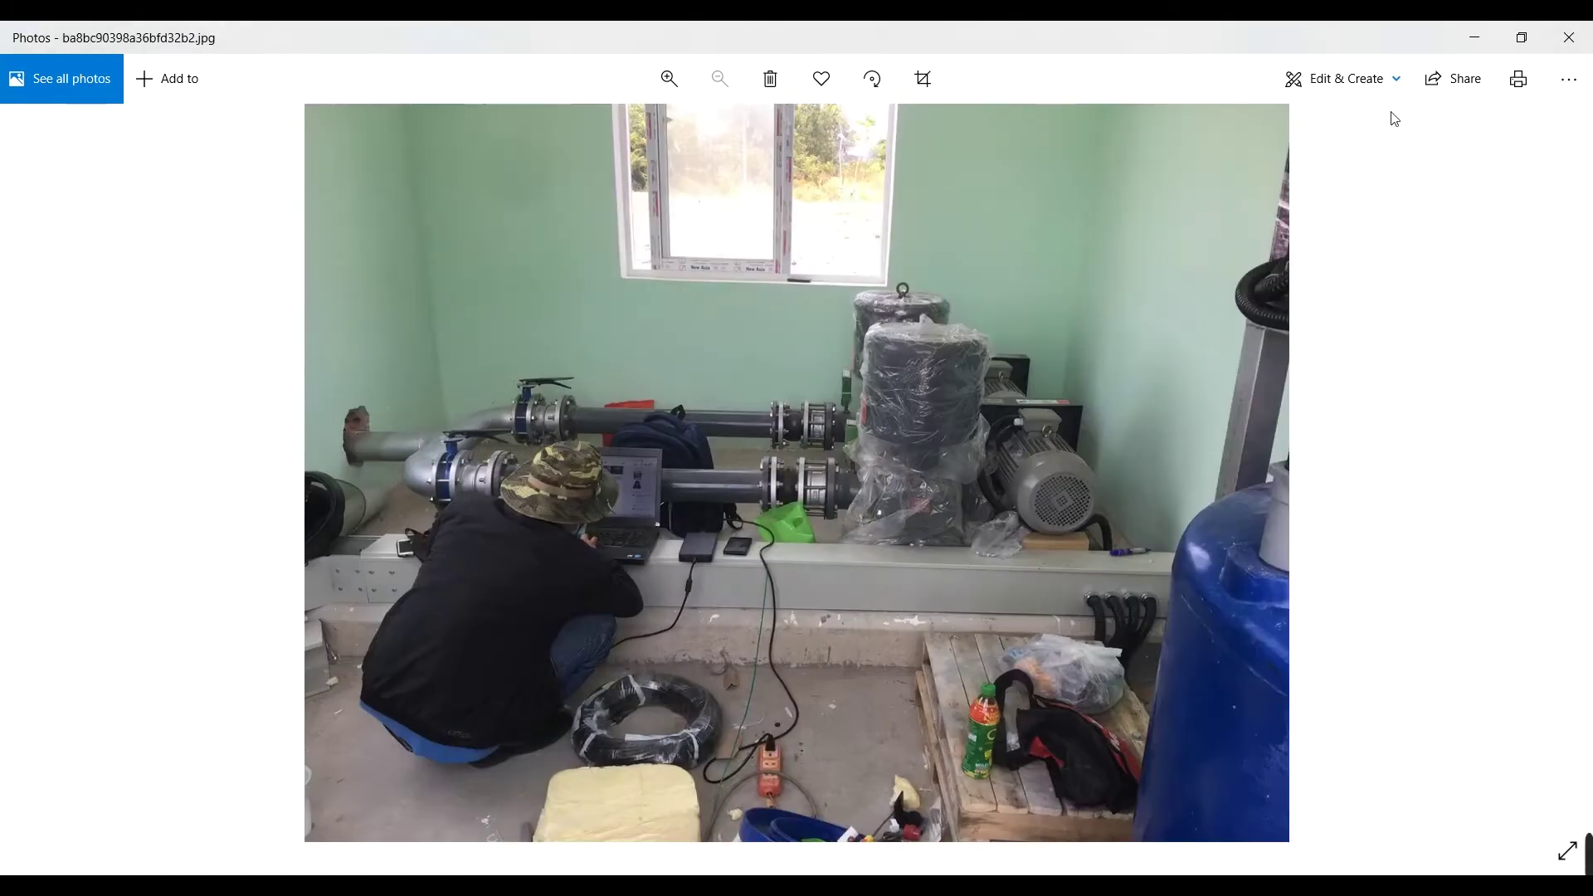
pyautogui.click(1474, 38)
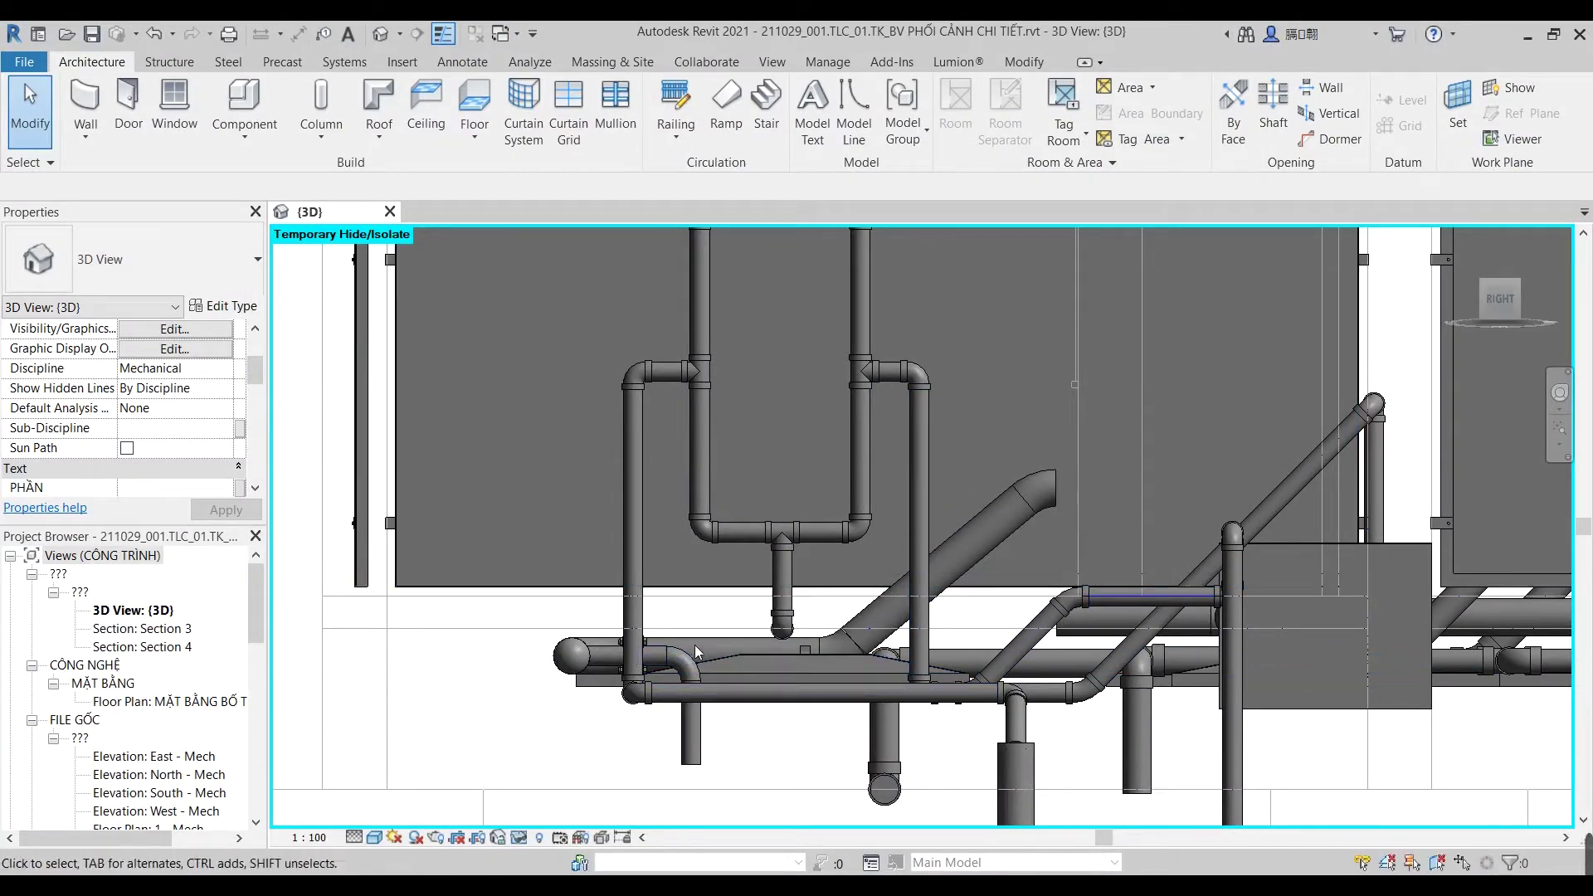
# Step: Pan and orbit the 3D view to an isometric angle over the pipework
pyautogui.scroll(-3, 698, 643)
pyautogui.moveTo(699, 642)
pyautogui.mouseDown(button='middle')
pyautogui.moveTo(804, 661)
pyautogui.moveTo(728, 651)
pyautogui.mouseUp(button='middle')
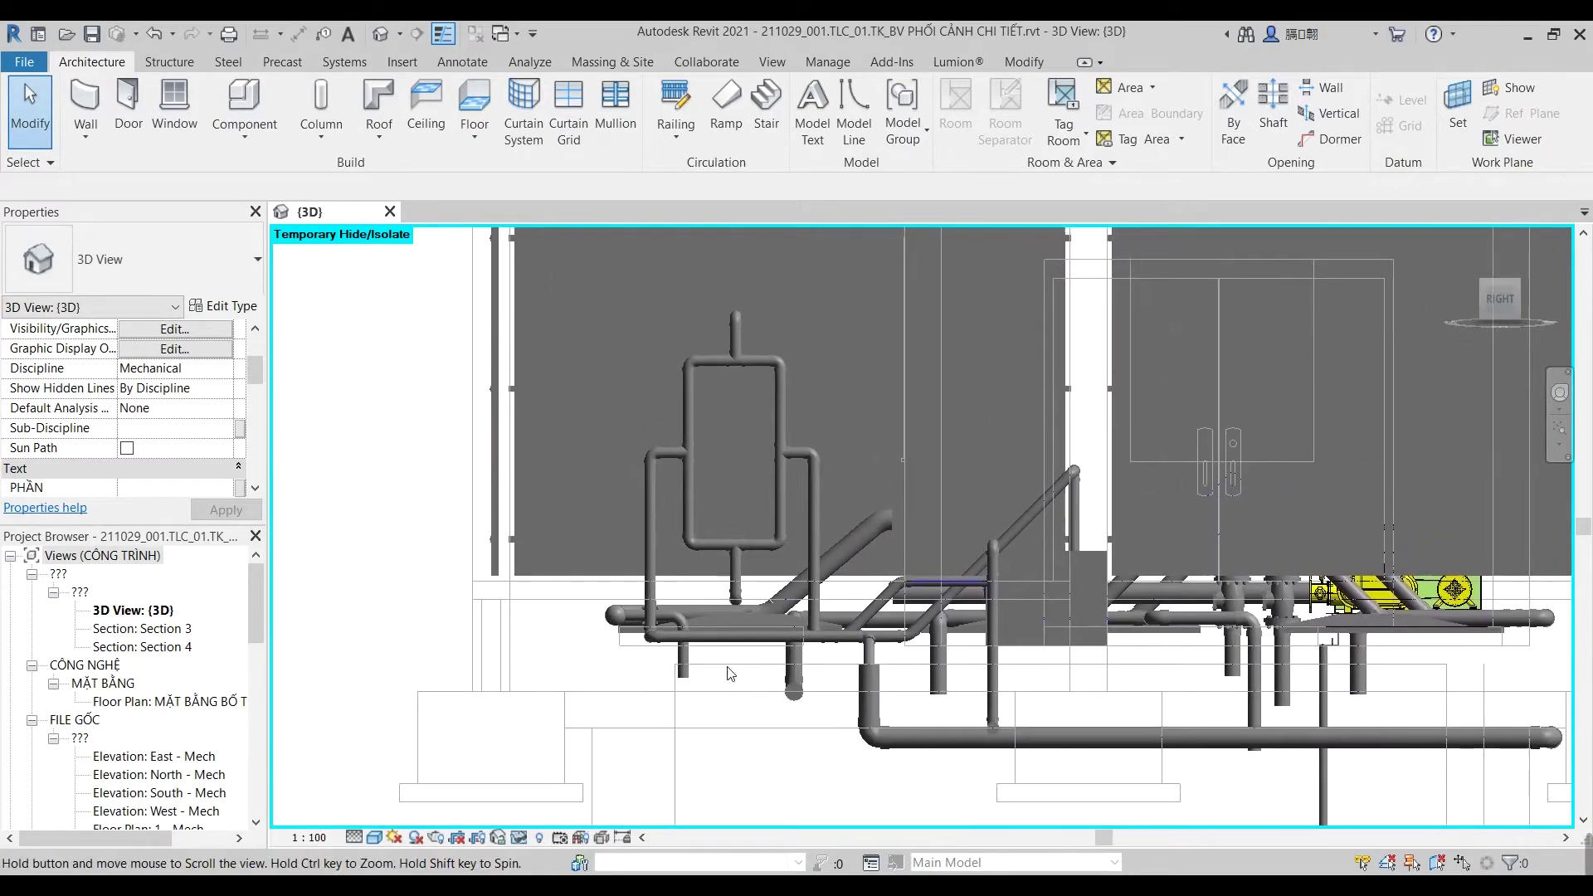
pyautogui.scroll(-3, 762, 567)
pyautogui.click(760, 566)
pyautogui.moveTo(705, 555)
pyautogui.keyDown('shift'); pyautogui.mouseDown(button='middle')
pyautogui.moveTo(810, 647)
pyautogui.moveTo(830, 631)
pyautogui.mouseUp(button='middle'); pyautogui.keyUp('shift')
pyautogui.press('Escape')
# Step: Hide the first fence panels in front of the pipework
pyautogui.click(917, 681)
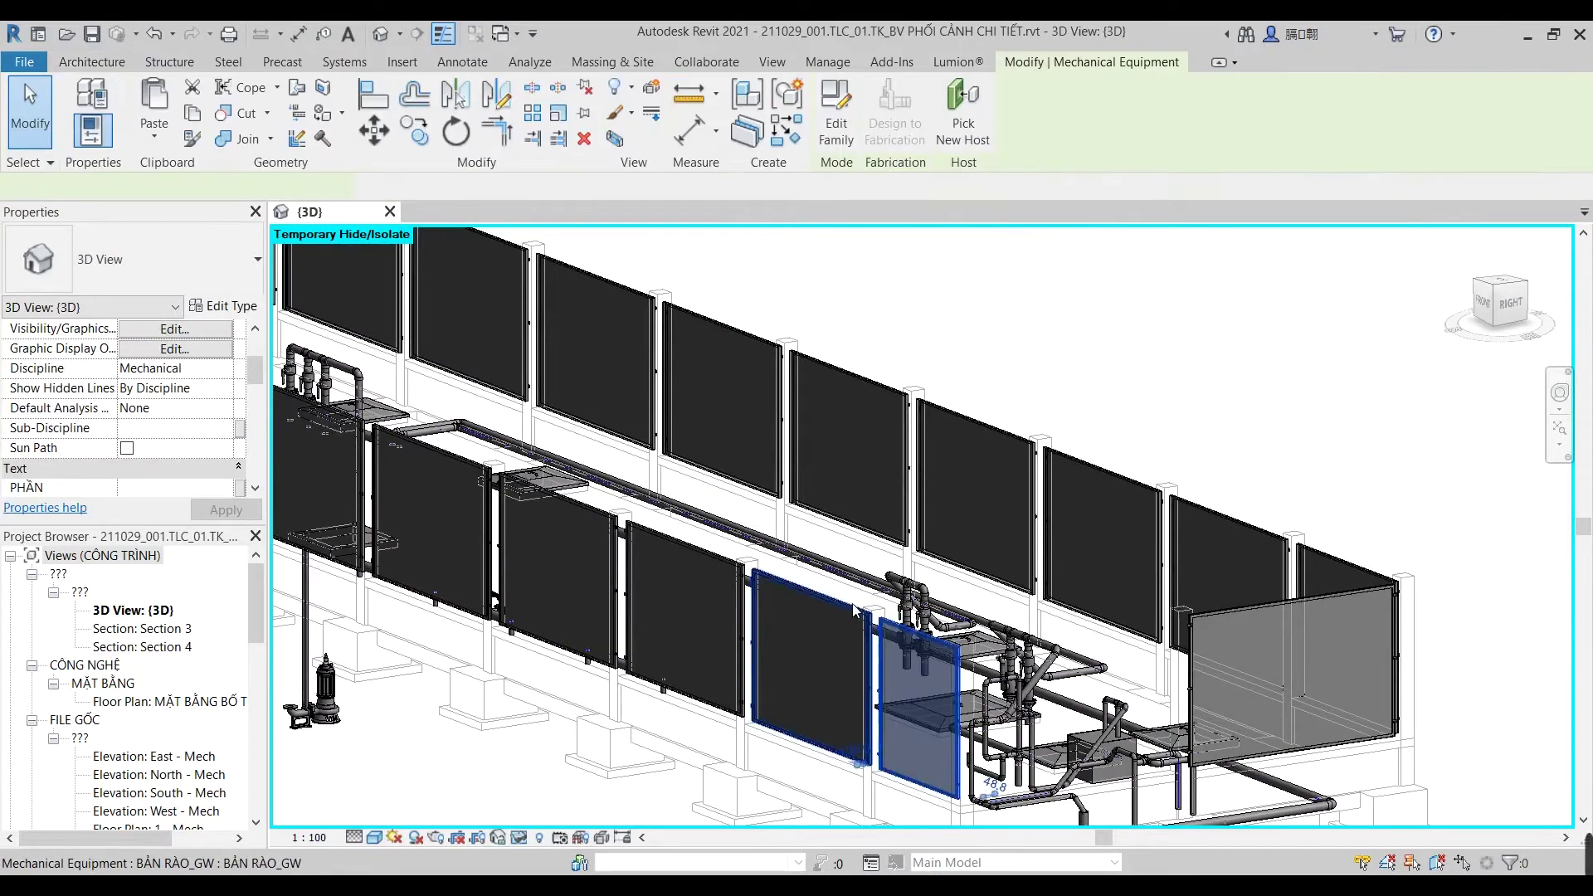
pyautogui.press('Escape')
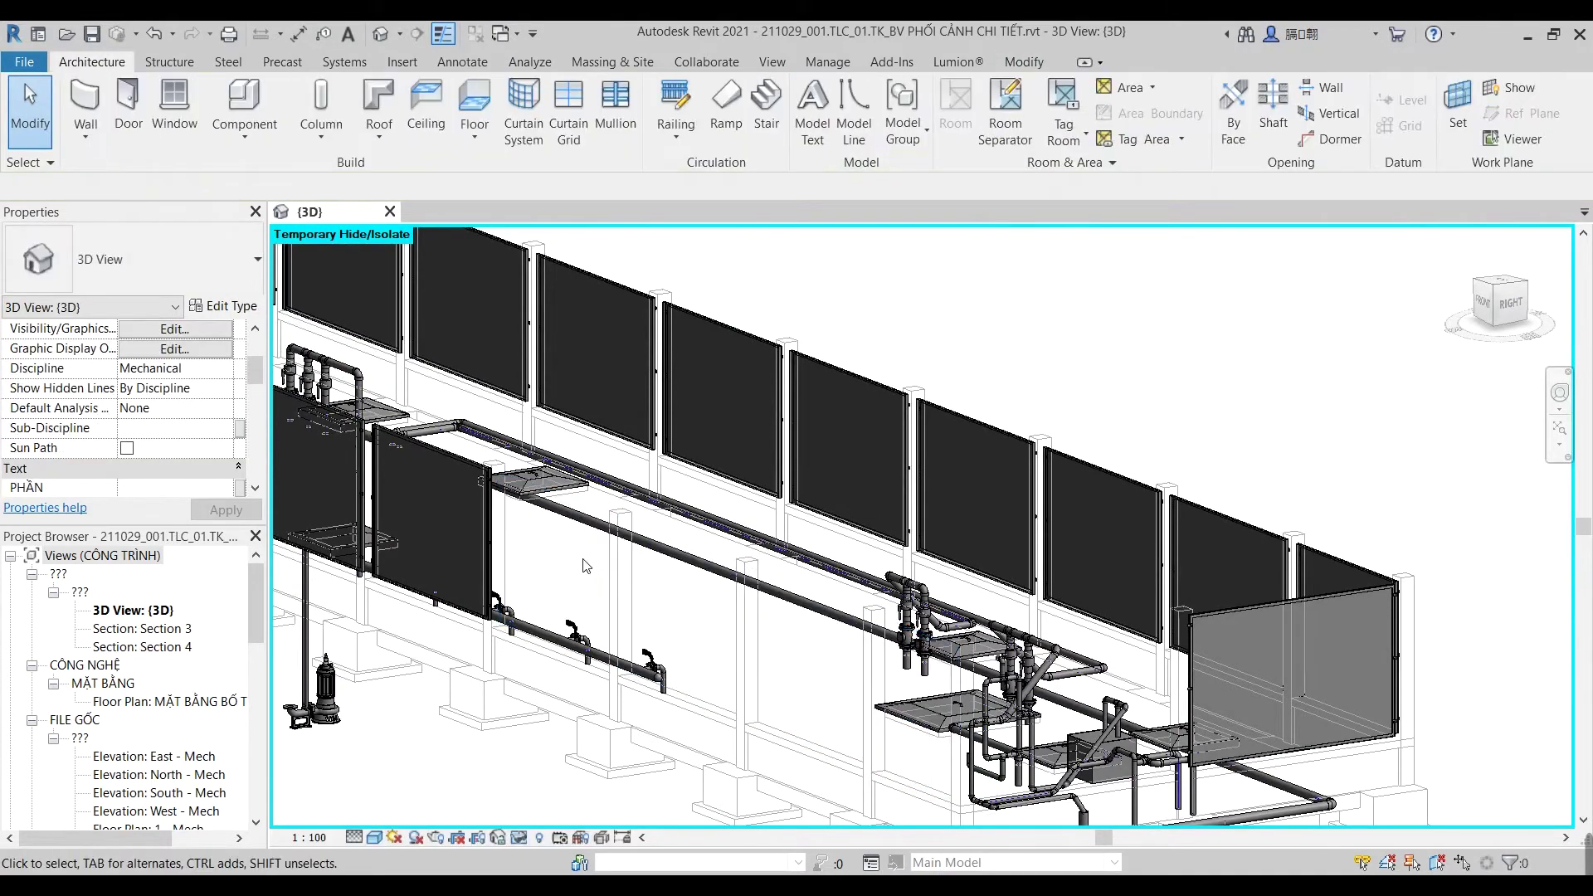
pyautogui.keyDown('shift'); pyautogui.moveTo(637, 576); pyautogui.dragTo(932, 656, button='middle'); pyautogui.keyUp('shift')
pyautogui.click(933, 656)
pyautogui.press('Delete')
pyautogui.click(728, 568)
pyautogui.press('Delete')
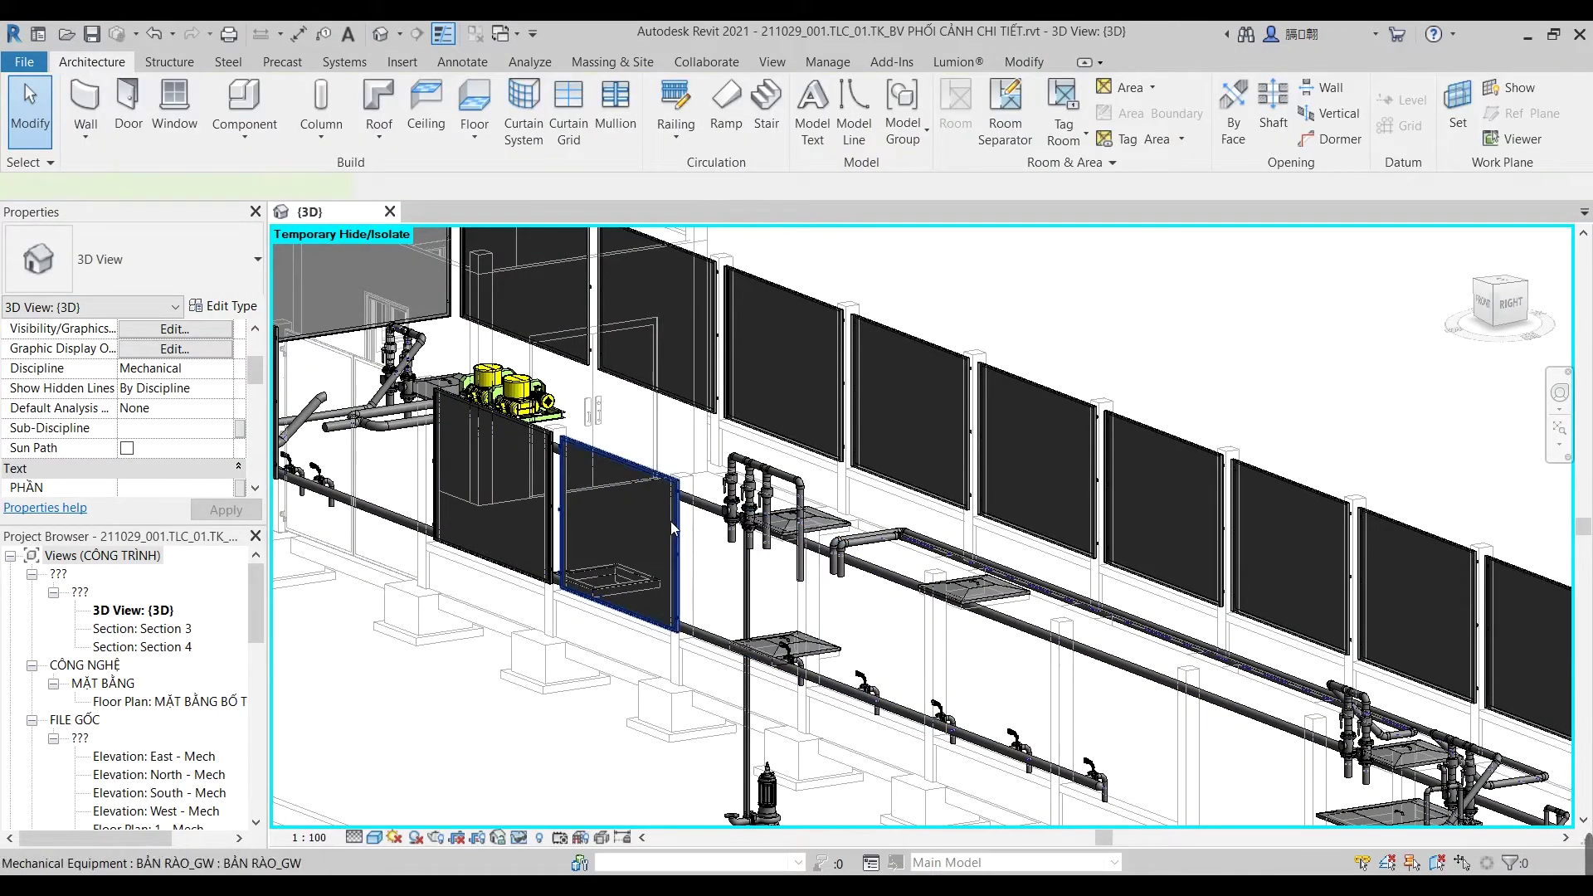
pyautogui.click(671, 521)
pyautogui.press('Delete')
pyautogui.keyDown('shift'); pyautogui.moveTo(633, 544); pyautogui.dragTo(667, 561, button='middle'); pyautogui.keyUp('shift')
pyautogui.click(667, 561)
pyautogui.press('Delete')
# Step: Hide the left grey, dark side, centre grey and over-the-door fence panels
pyautogui.click(551, 447)
pyautogui.press('Delete')
pyautogui.click(481, 564)
pyautogui.press('Delete')
pyautogui.click(705, 465)
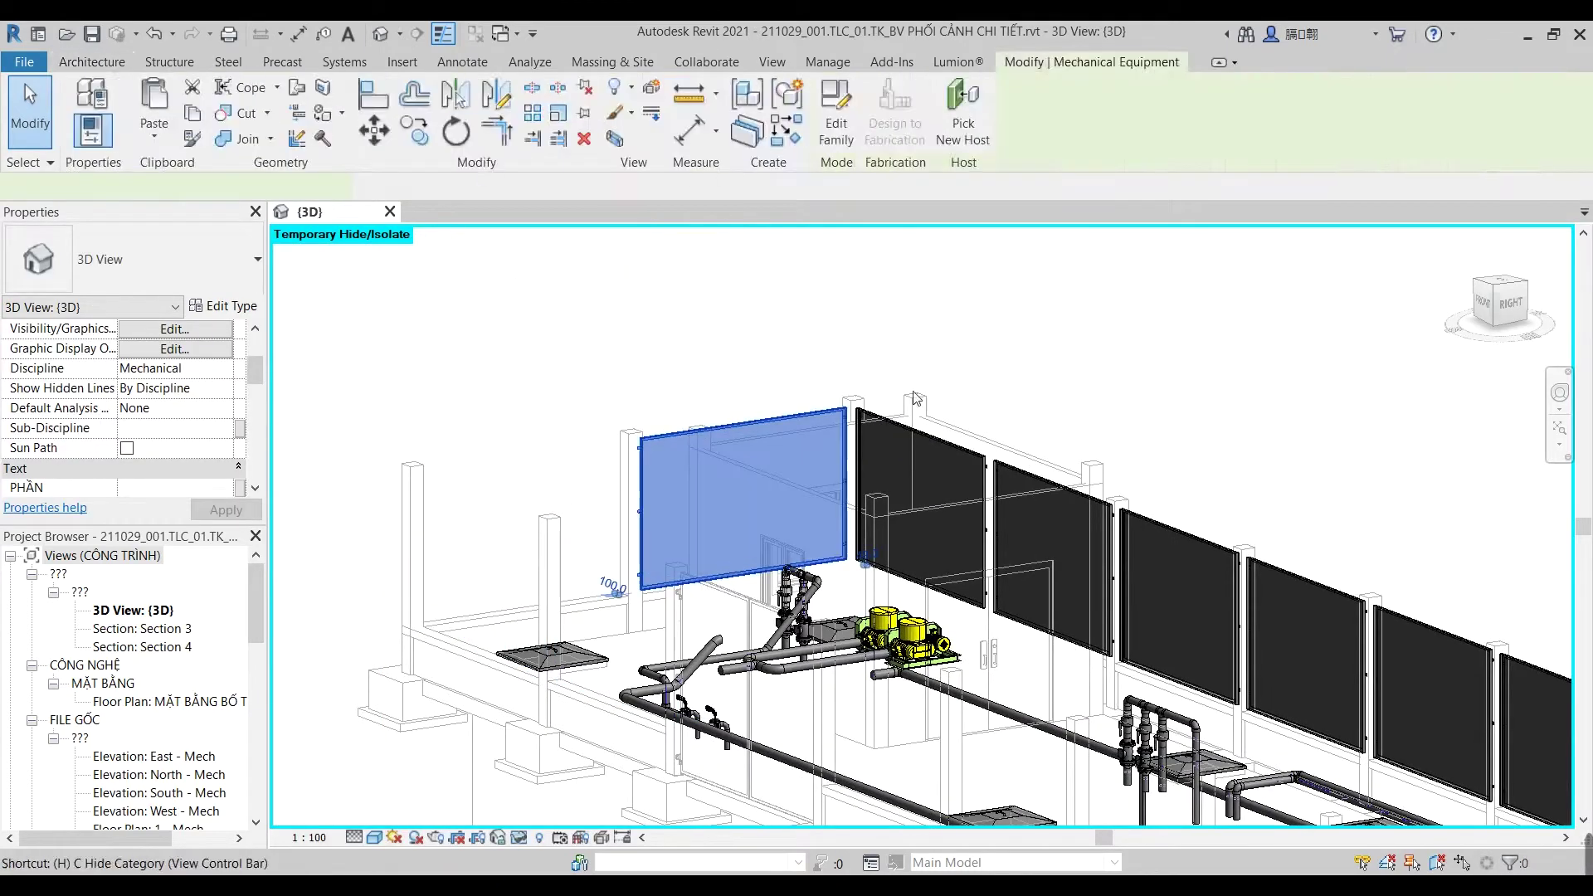
pyautogui.press('Delete')
pyautogui.click(1081, 482)
pyautogui.press('Delete')
# Step: Hide the remaining dark fence panels
pyautogui.keyDown('shift'); pyautogui.moveTo(1219, 440); pyautogui.dragTo(1234, 614, button='middle'); pyautogui.keyUp('shift')
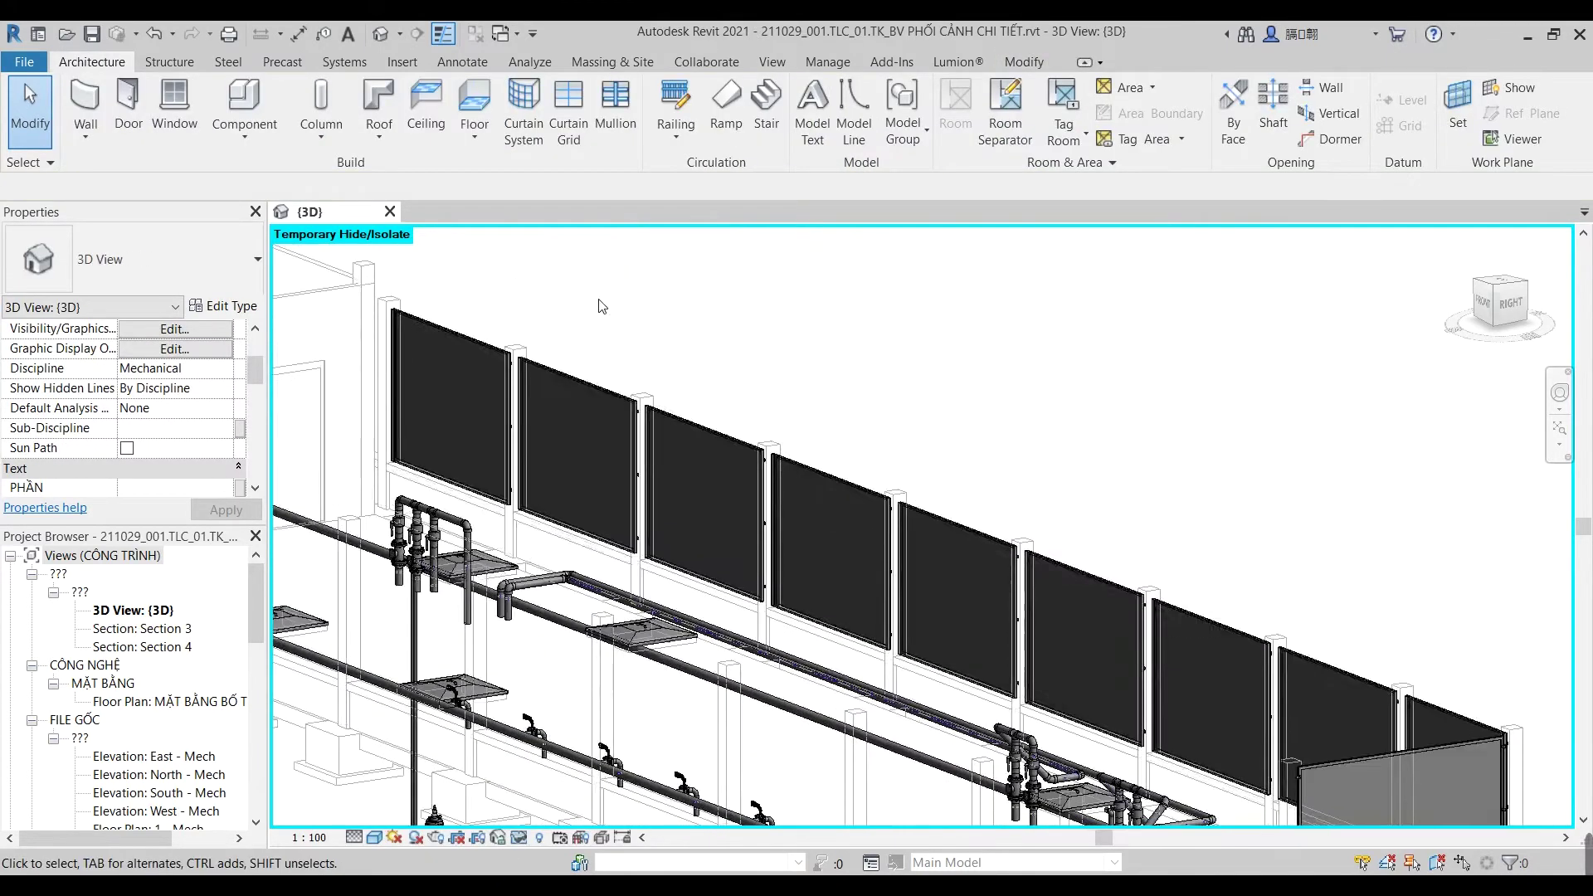
pyautogui.press('Delete')
pyautogui.moveTo(1029, 572); pyautogui.dragTo(848, 395)
pyautogui.press('Delete')
pyautogui.moveTo(830, 424); pyautogui.dragTo(1182, 611, button='middle')
pyautogui.press('Escape')
pyautogui.click(1103, 655)
pyautogui.press('Delete')
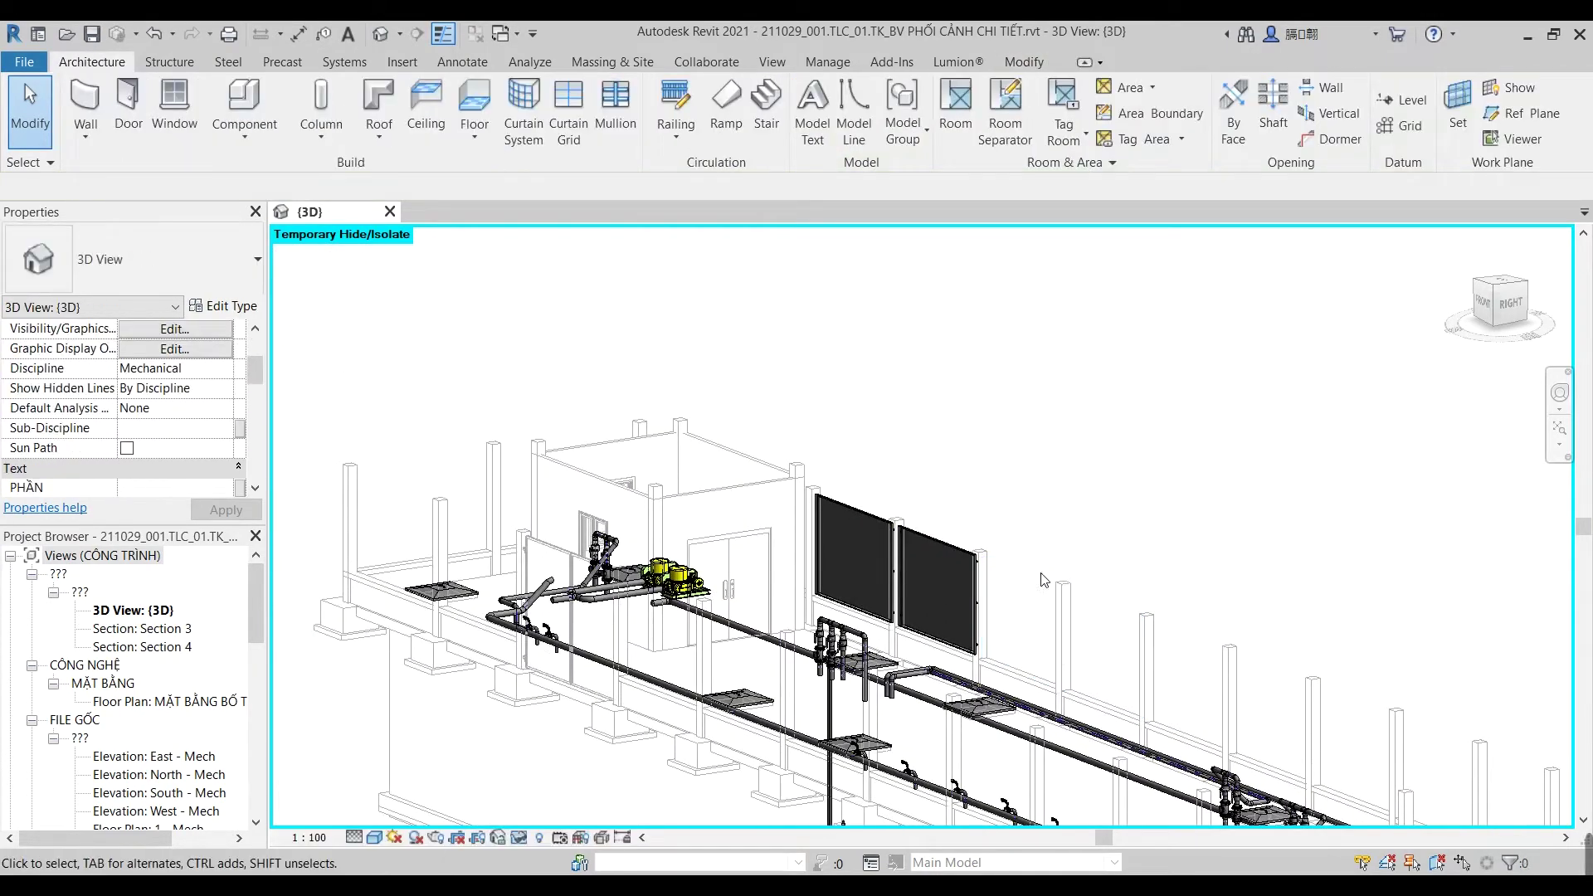
pyautogui.click(855, 573)
pyautogui.press('Delete')
# Step: Switch to a straight front view framing the pumps, piping and walls
pyautogui.scroll(3, 492, 615)
pyautogui.click(547, 464)
pyautogui.keyDown('shift'); pyautogui.moveTo(572, 514); pyautogui.dragTo(595, 647, button='middle'); pyautogui.keyUp('shift')
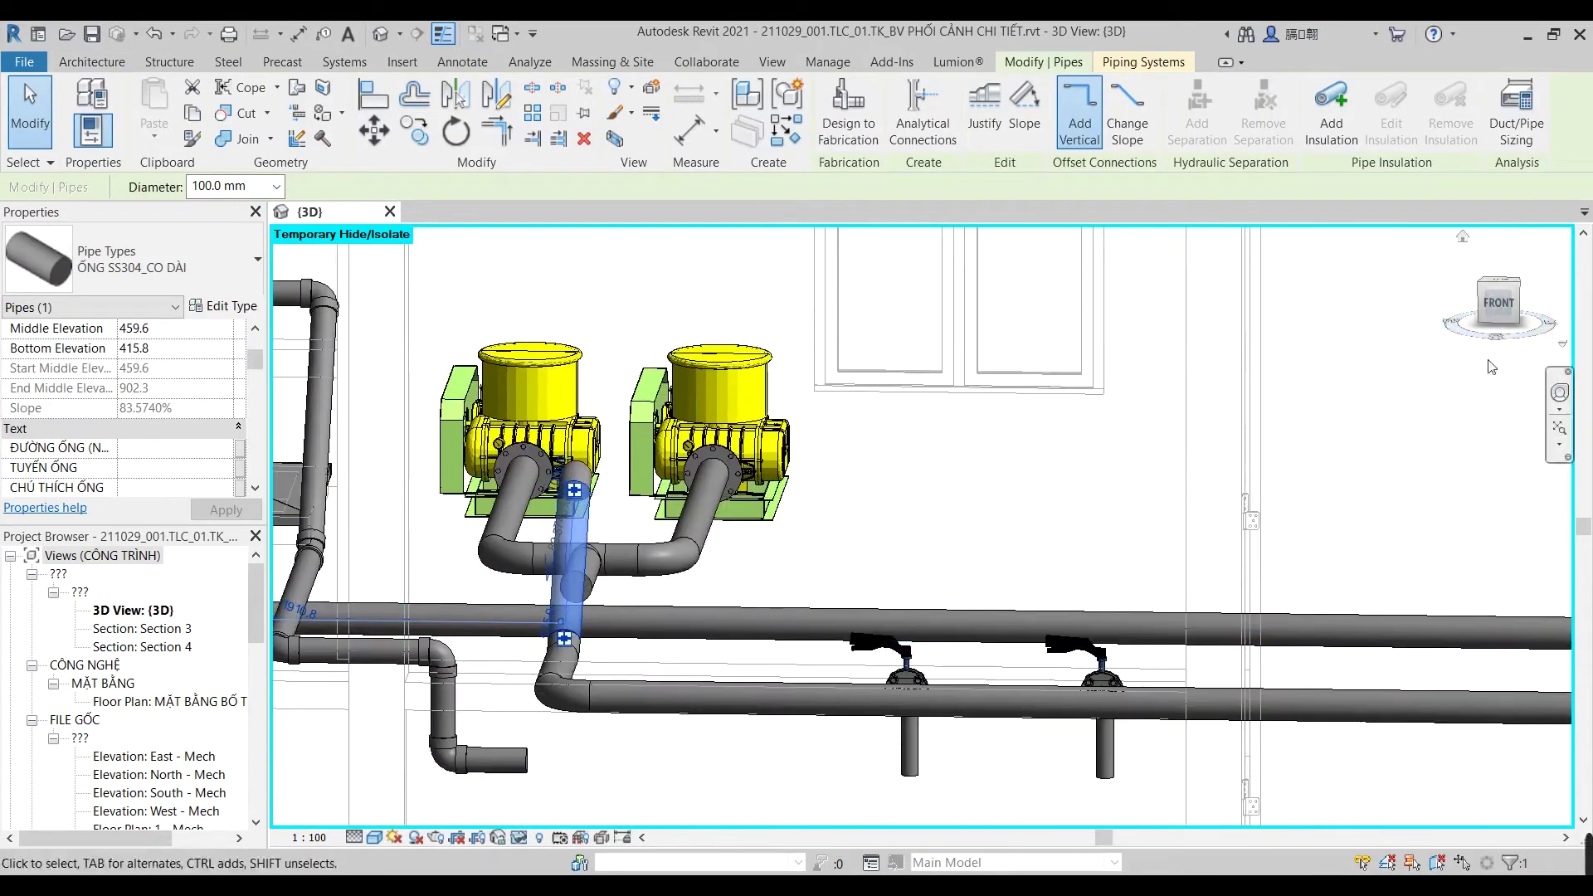
pyautogui.click(1500, 304)
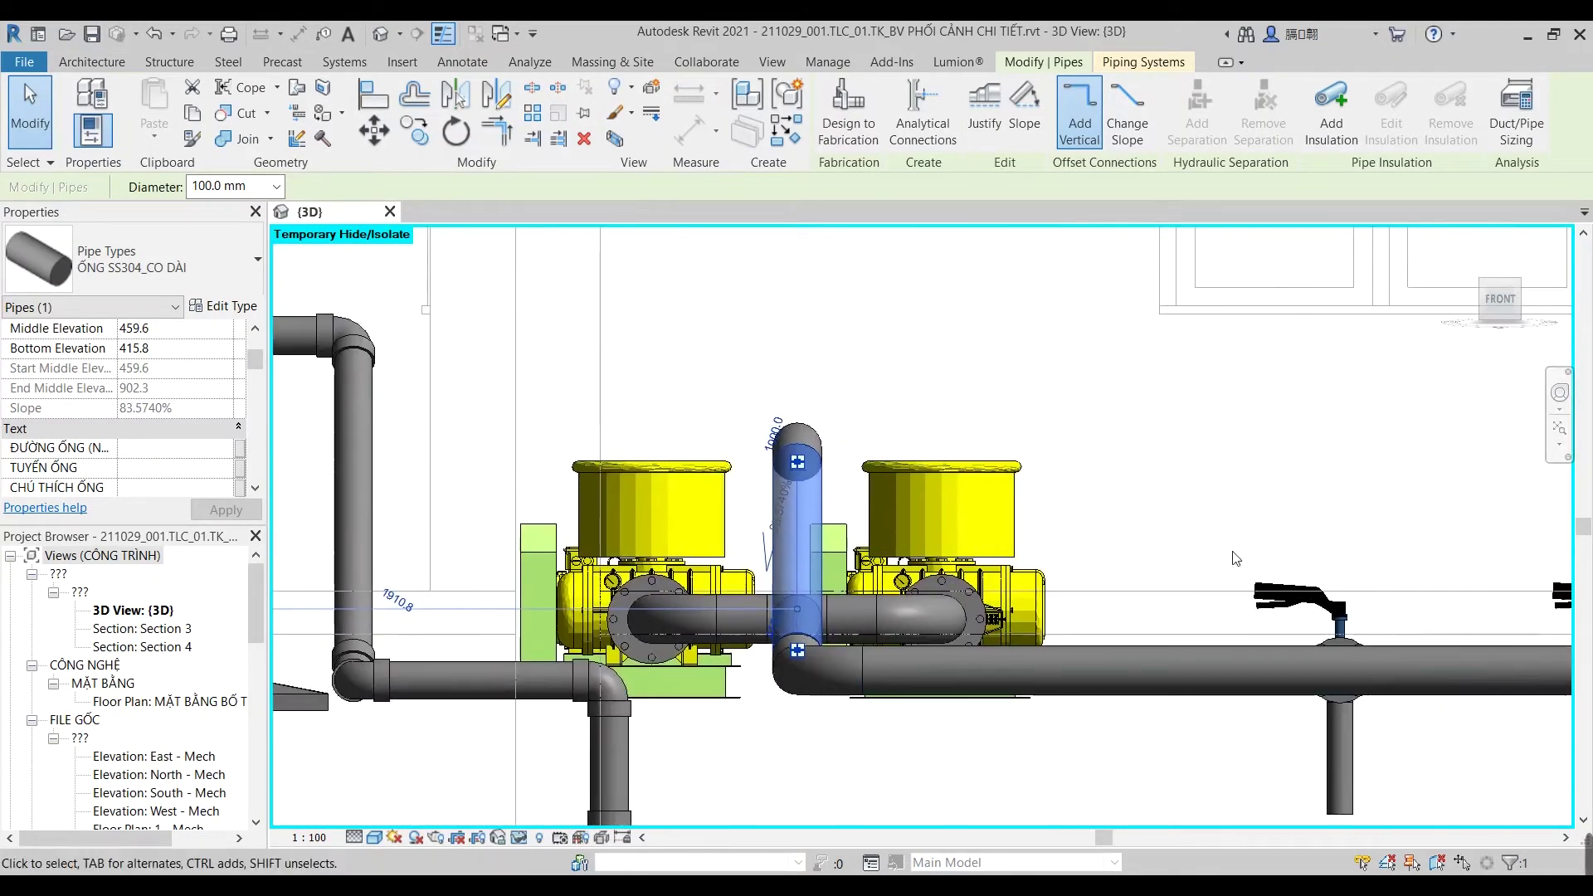
pyautogui.moveTo(1245, 558)
pyautogui.mouseDown(button='middle')
pyautogui.moveTo(996, 309)
pyautogui.moveTo(781, 543)
pyautogui.moveTo(689, 465)
pyautogui.moveTo(612, 562)
pyautogui.moveTo(701, 452)
pyautogui.moveTo(672, 443)
pyautogui.mouseUp(button='middle')
pyautogui.press('Escape')
# Step: Set the view Discipline to Architectural and orbit to check the curtain wall
pyautogui.click(222, 370)
pyautogui.click(157, 382)
pyautogui.moveTo(780, 360)
pyautogui.keyDown('shift'); pyautogui.mouseDown(button='middle')
pyautogui.moveTo(759, 339)
pyautogui.moveTo(1006, 423)
pyautogui.moveTo(916, 402)
pyautogui.mouseUp(button='middle'); pyautogui.keyUp('shift')
pyautogui.click(917, 402)
pyautogui.press('Escape')
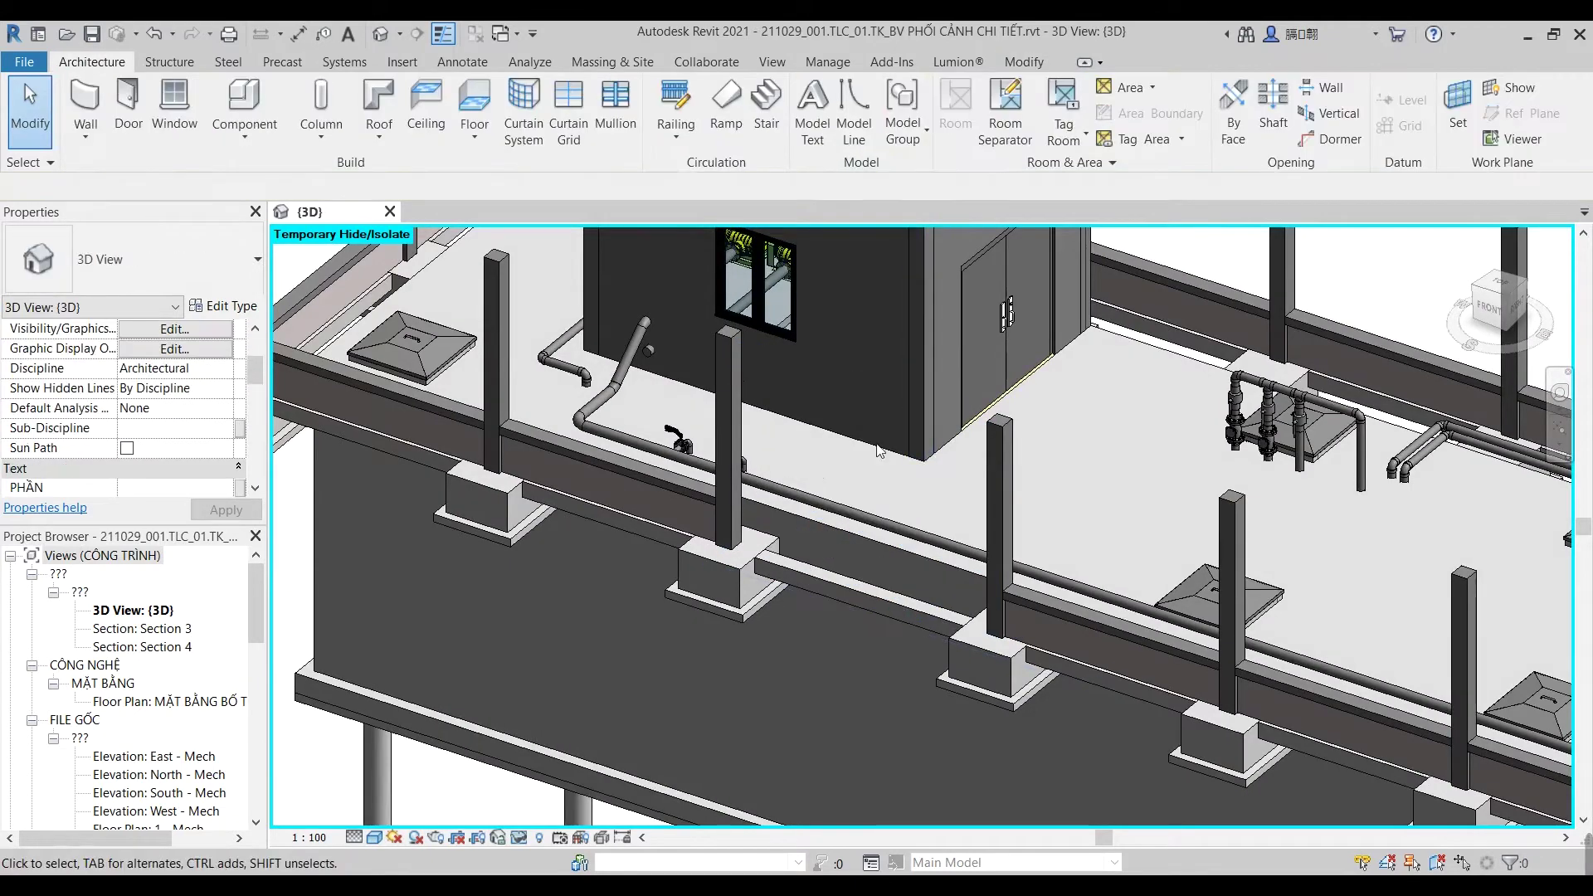
# Step: Restore the temporarily hidden elements, then hide all fence panels in the view
pyautogui.press('h')
pyautogui.press('r')
pyautogui.scroll(-2, 830, 461)
pyautogui.scroll(-3, 863, 460)
pyautogui.click(1086, 282)
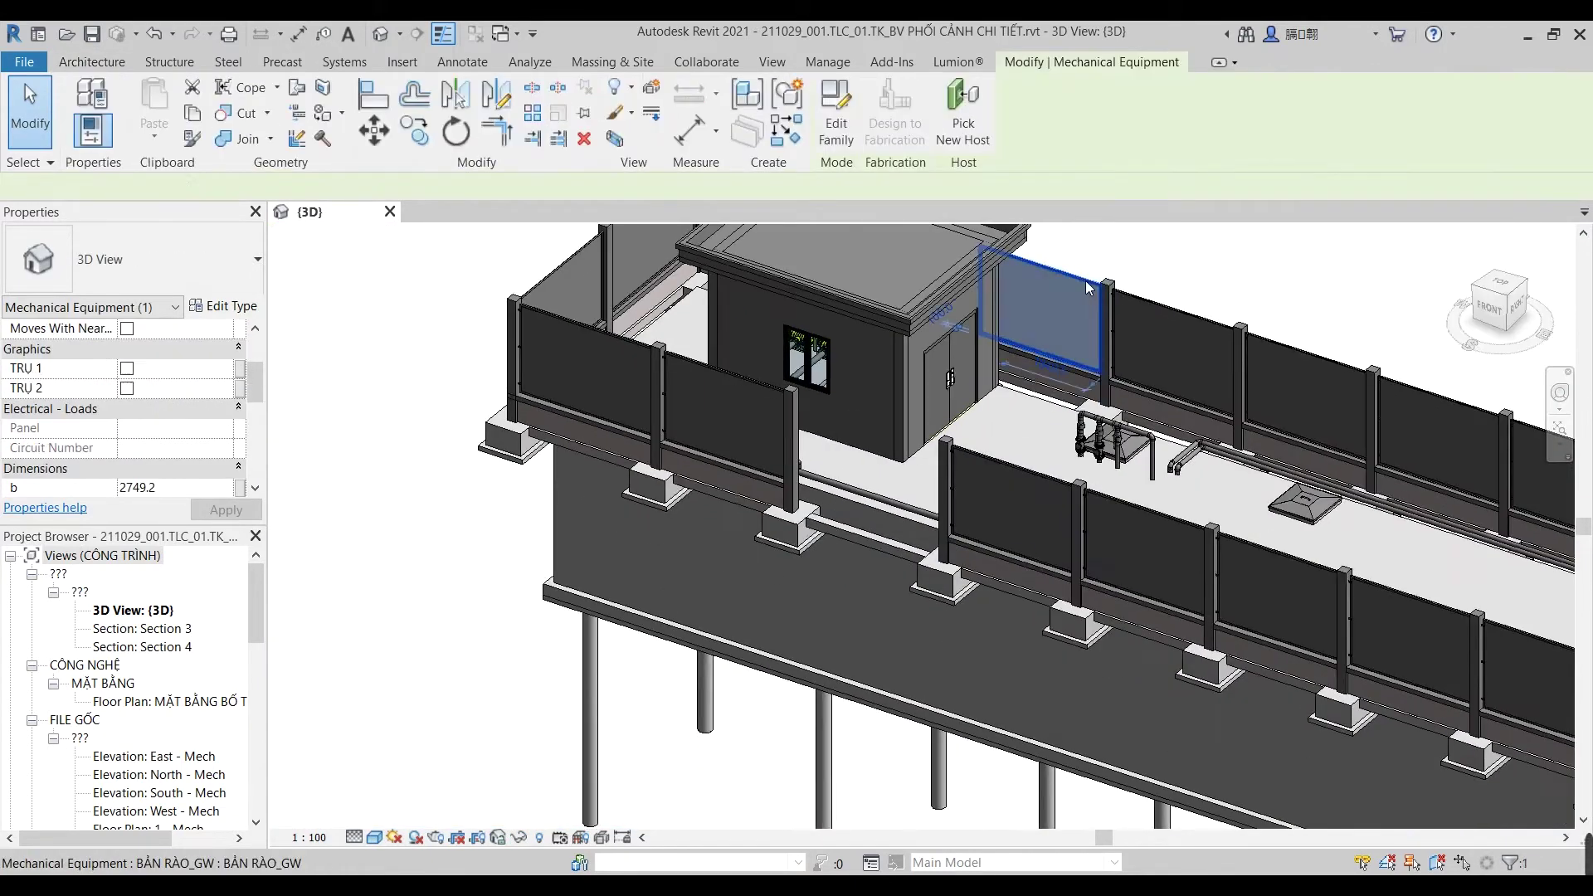
pyautogui.rightClick(1085, 281)
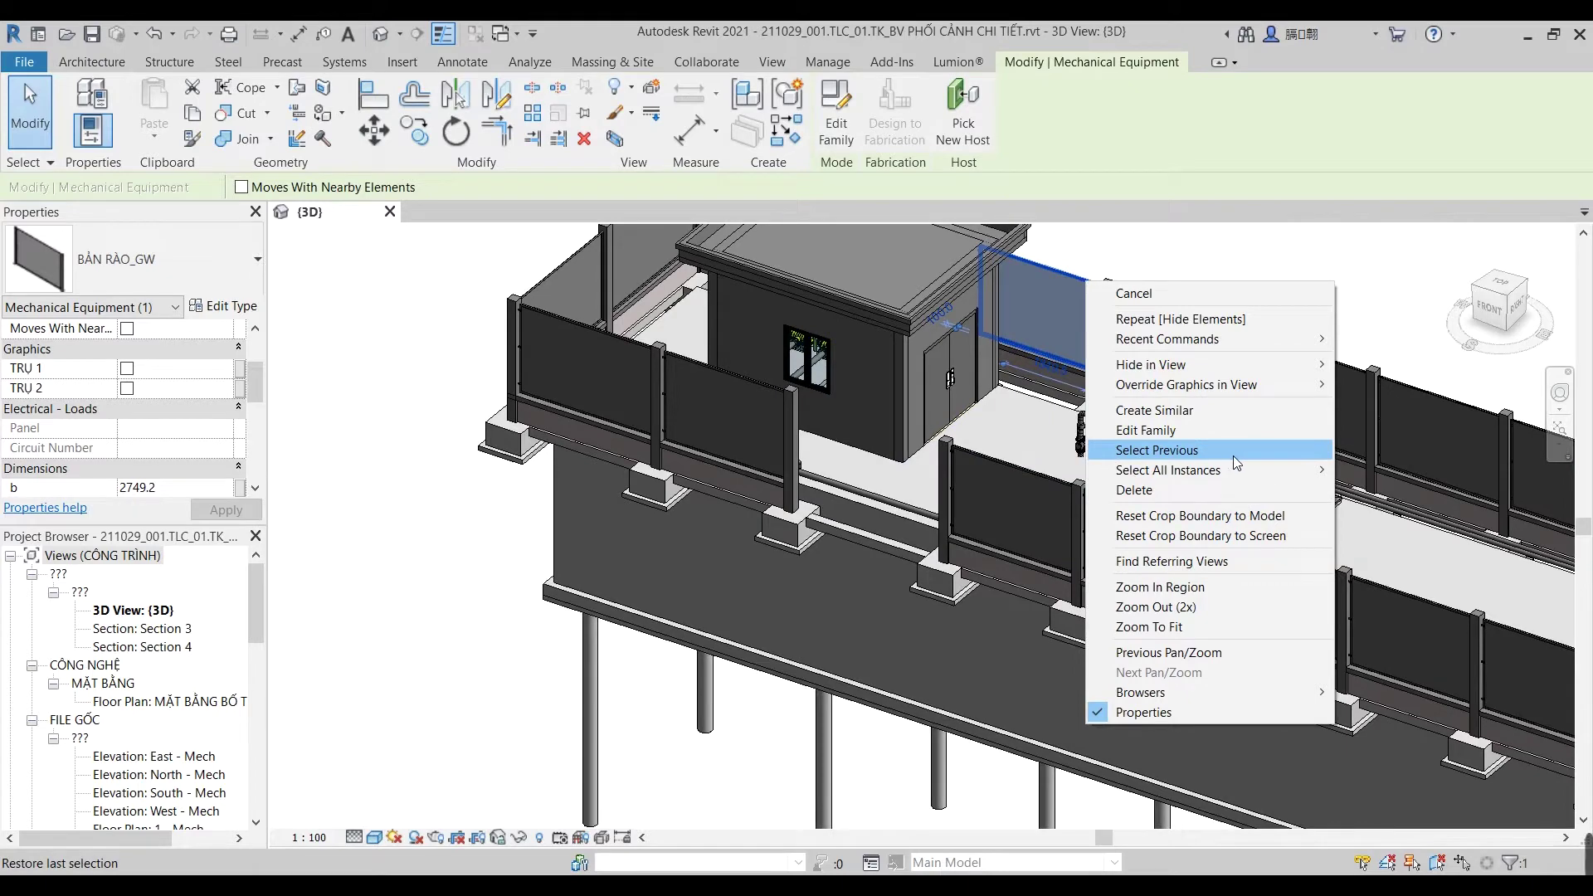
pyautogui.click(1394, 470)
pyautogui.press('e')
pyautogui.press('h')
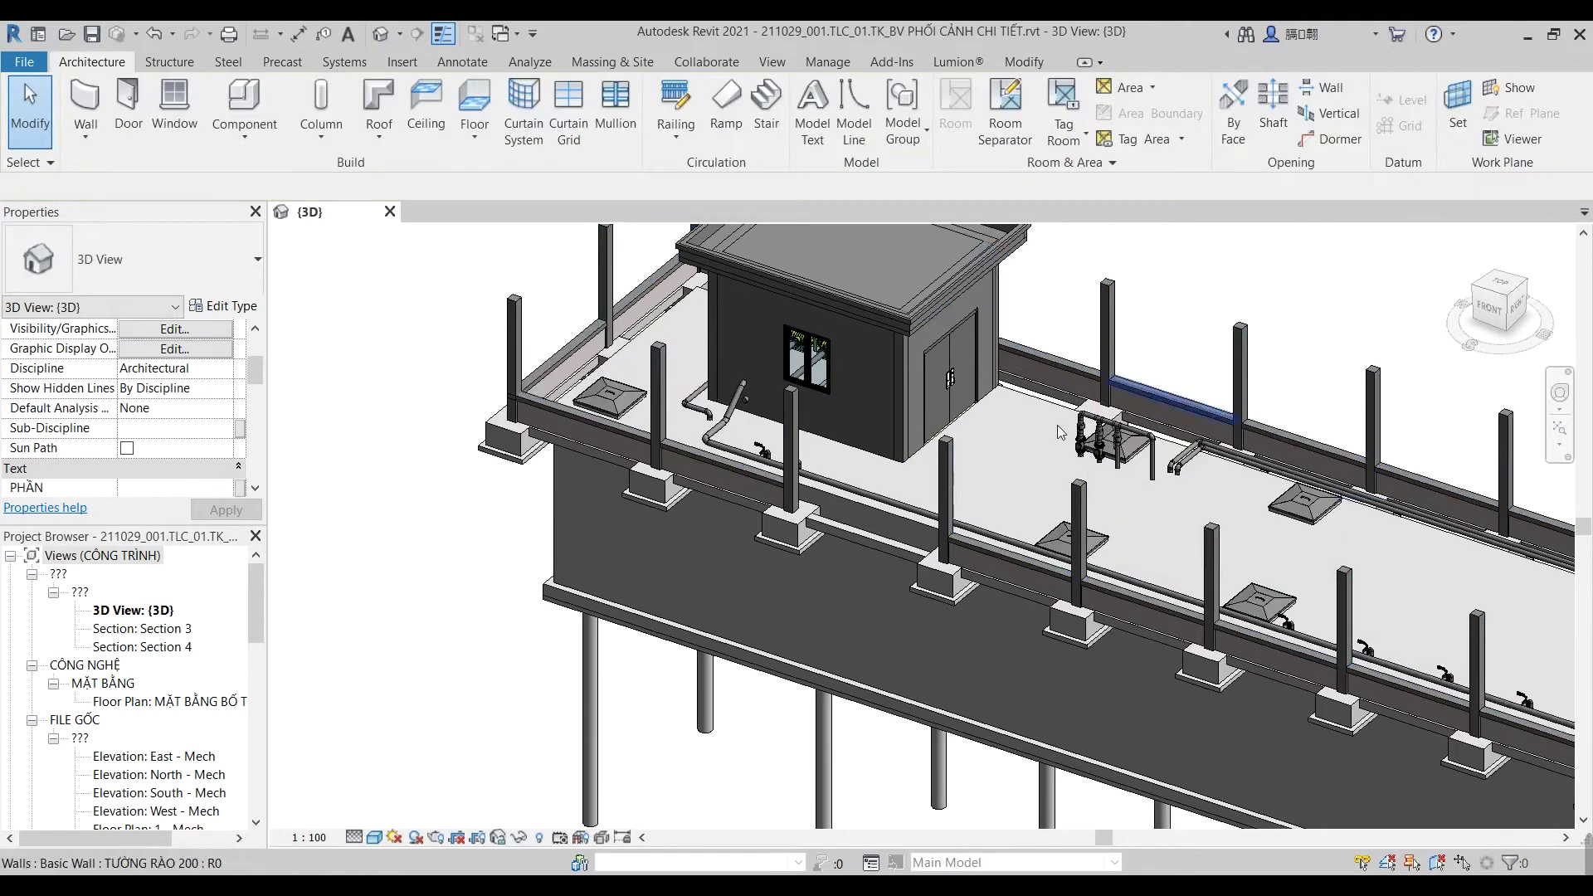
pyautogui.scroll(2, 800, 441)
# Step: Hide all structural columns visible in the view
pyautogui.click(800, 440)
pyautogui.rightClick(805, 388)
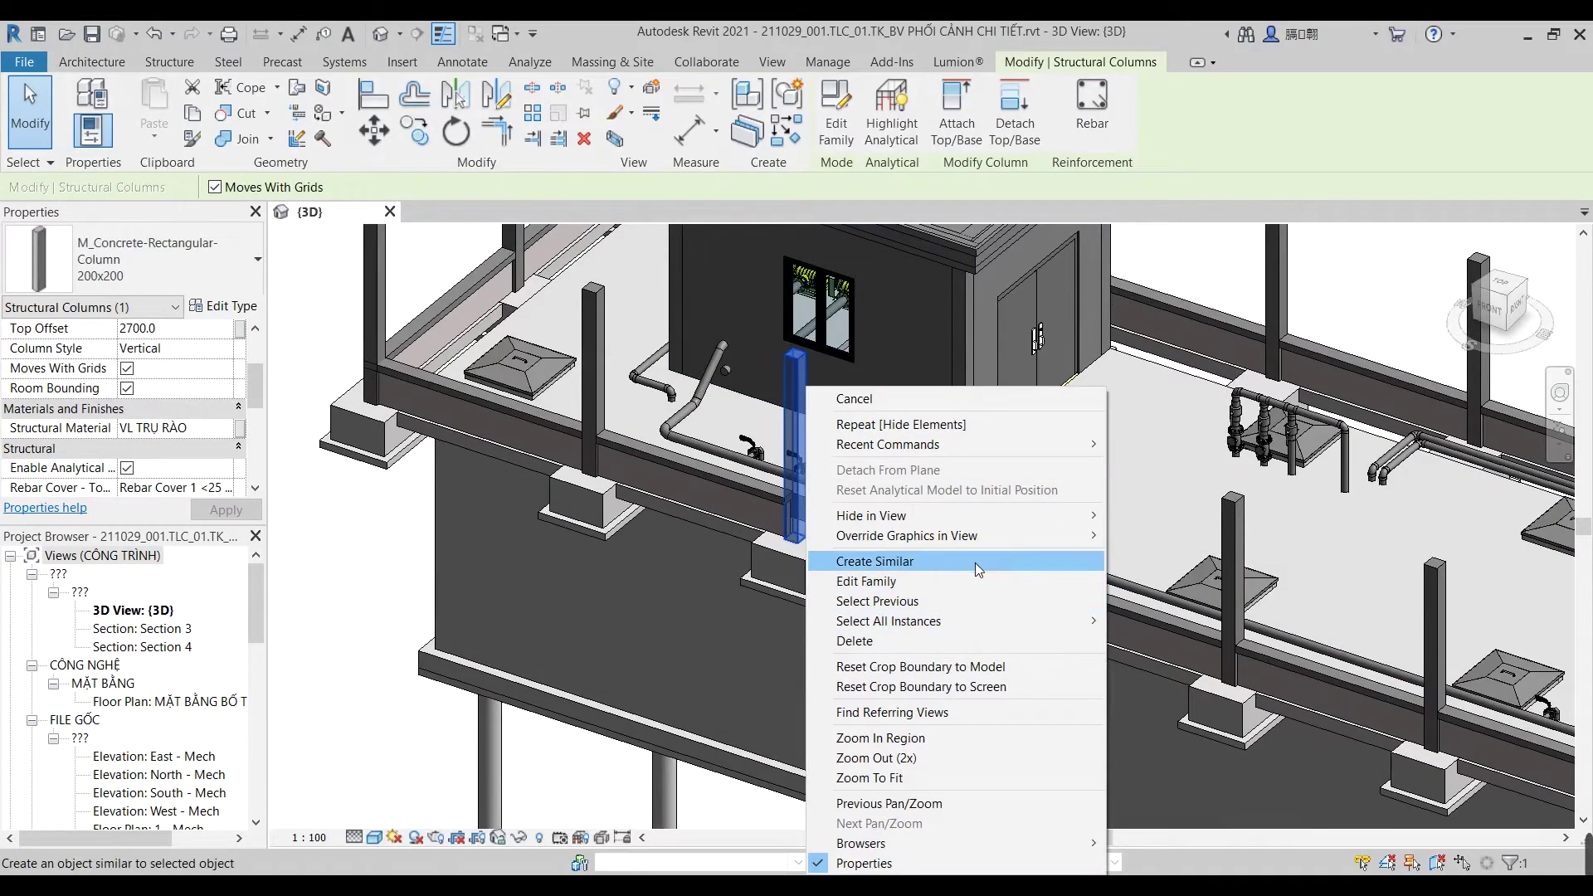
pyautogui.moveTo(889, 621)
pyautogui.click(1193, 630)
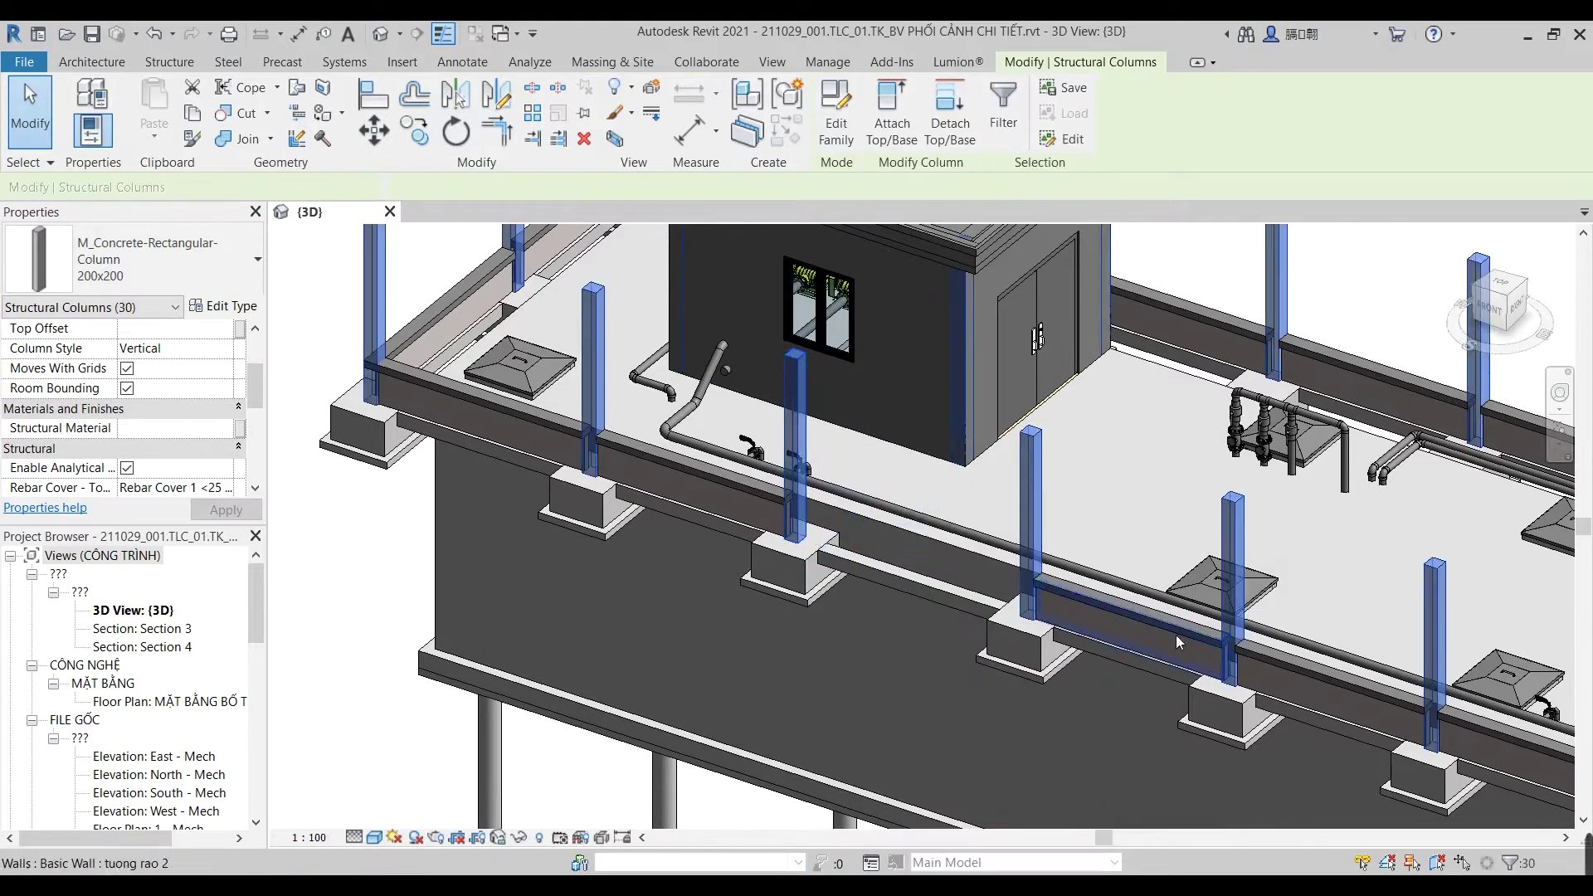
pyautogui.press('e')
pyautogui.press('h')
# Step: Move in toward the building and select all matching low fence walls, then clear the selection
pyautogui.scroll(2, 1145, 607)
pyautogui.moveTo(1145, 607); pyautogui.dragTo(814, 681, button='middle')
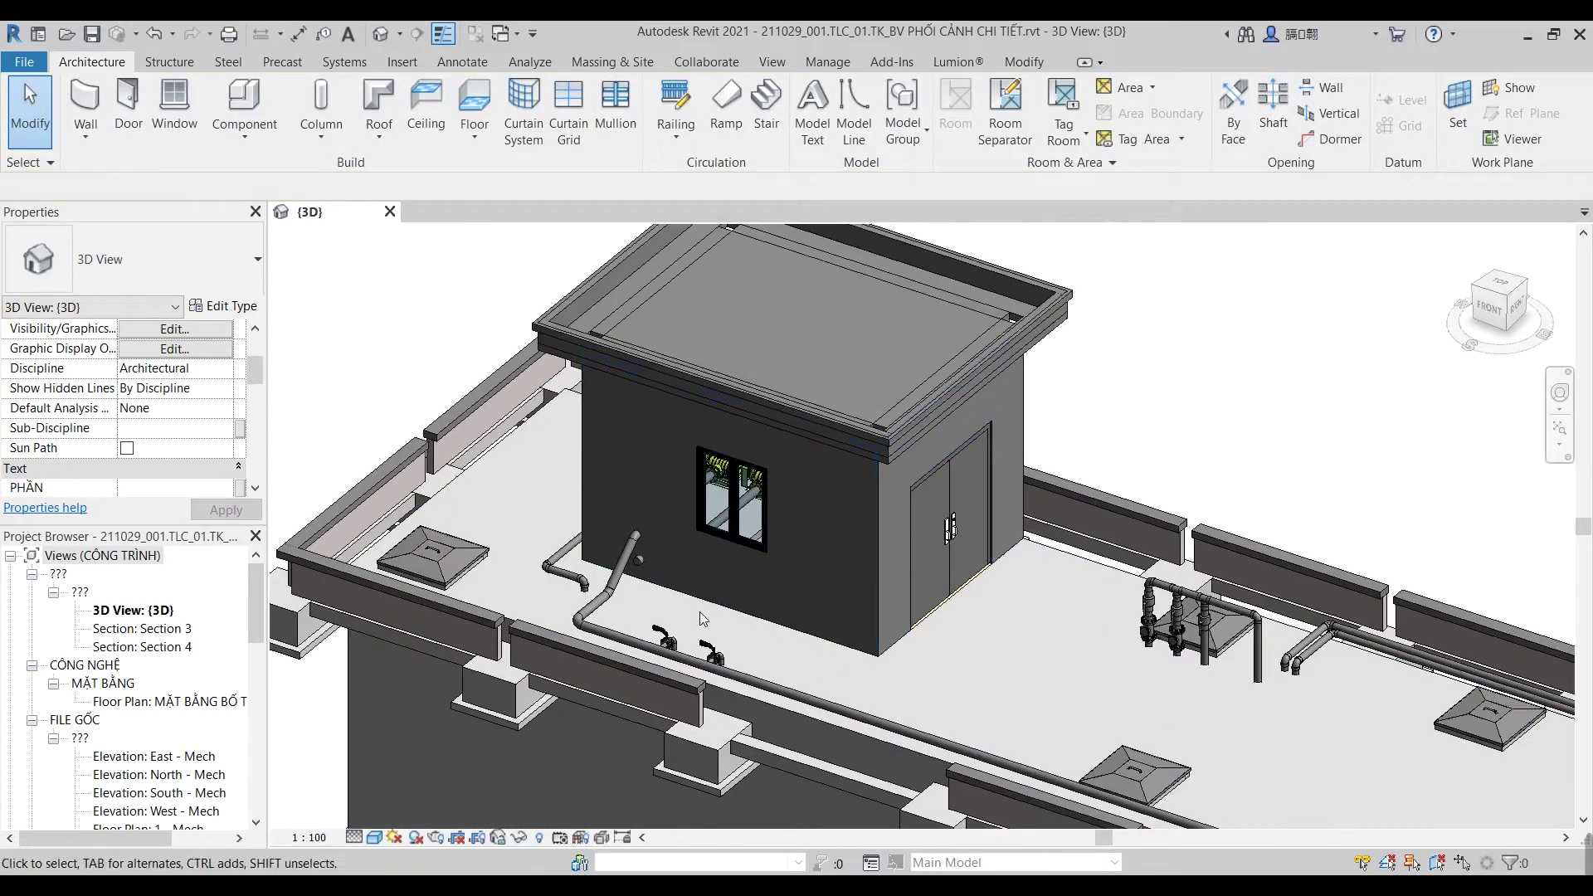
pyautogui.moveTo(823, 581); pyautogui.dragTo(818, 619, button='middle')
pyautogui.scroll(4, 737, 605)
pyautogui.moveTo(600, 626)
pyautogui.keyDown('shift'); pyautogui.mouseDown(button='middle')
pyautogui.moveTo(699, 603)
pyautogui.moveTo(501, 659)
pyautogui.mouseUp(button='middle'); pyautogui.keyUp('shift')
pyautogui.scroll(-2, 501, 659)
pyautogui.click(501, 659)
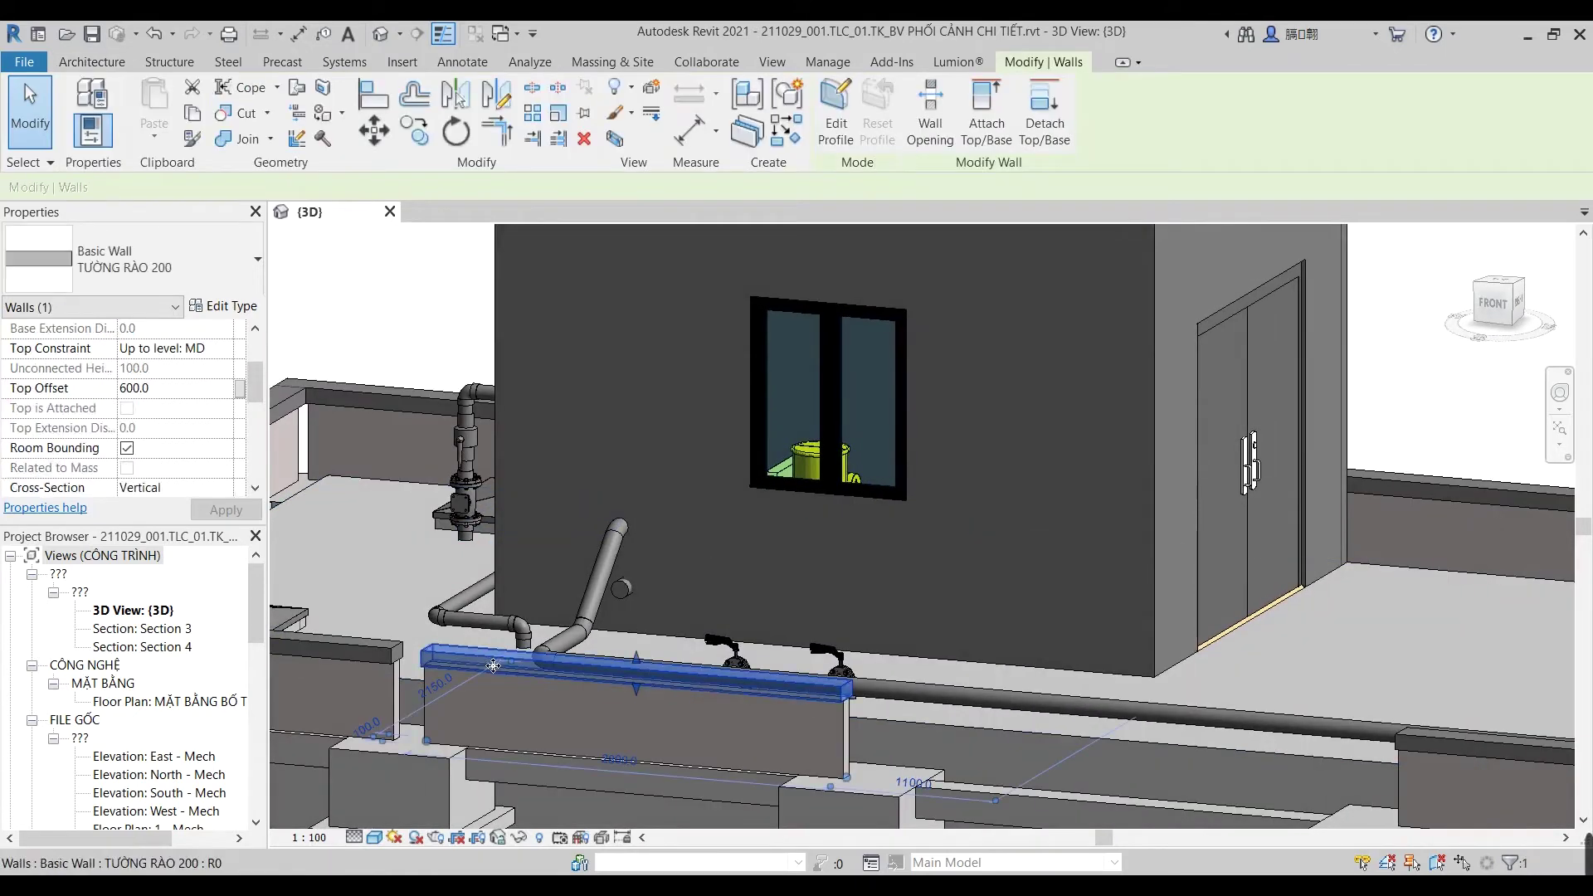
pyautogui.rightClick(490, 658)
pyautogui.click(822, 439)
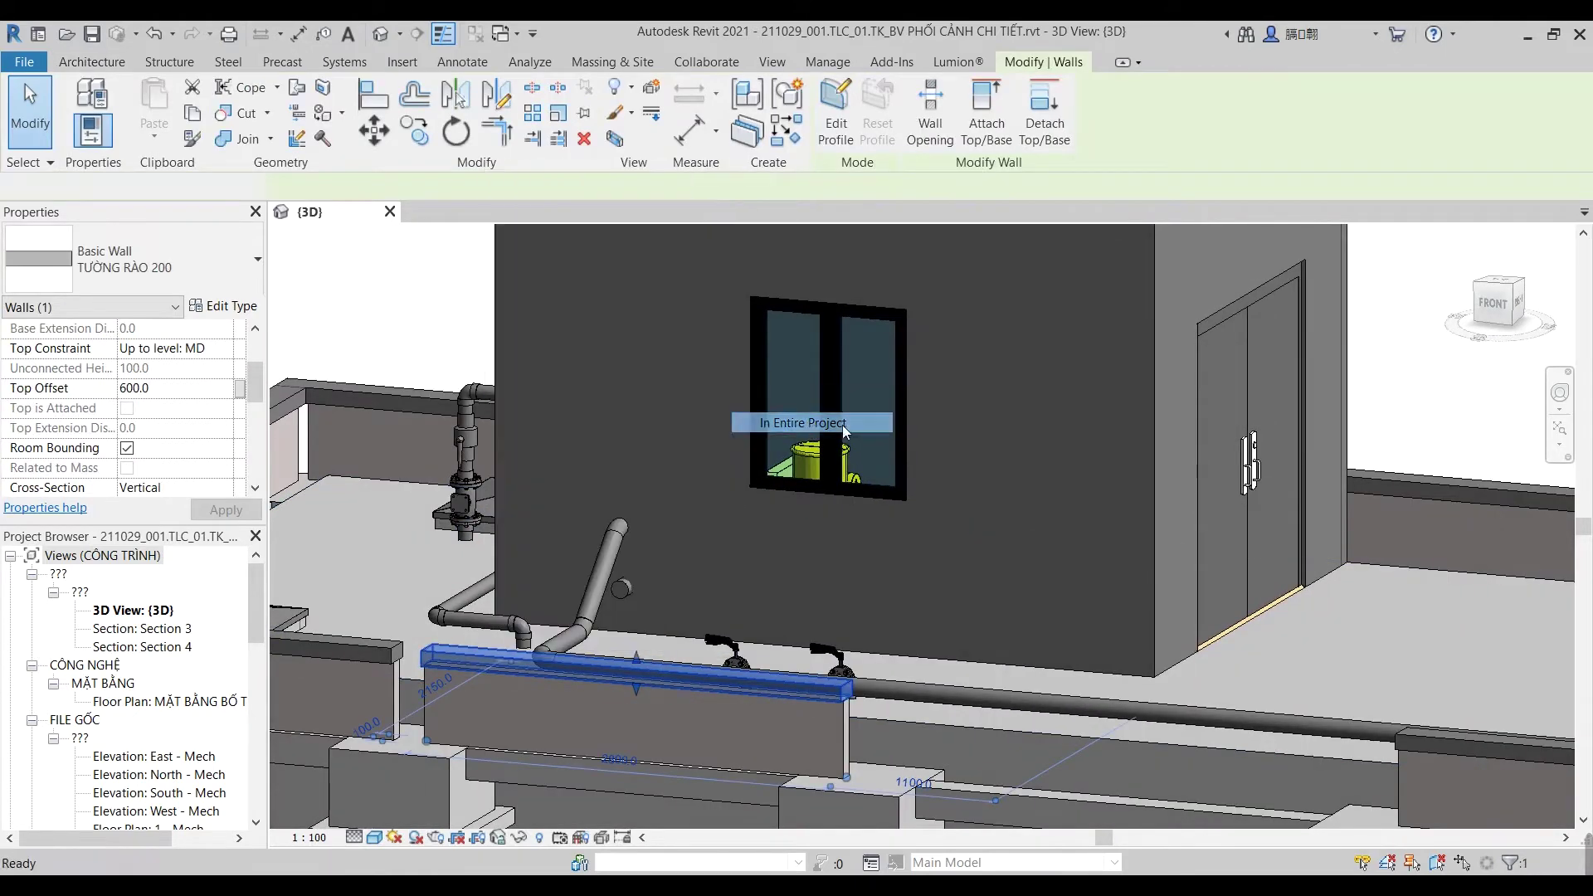
pyautogui.scroll(-3, 994, 513)
pyautogui.scroll(1, 963, 630)
pyautogui.press('Escape')
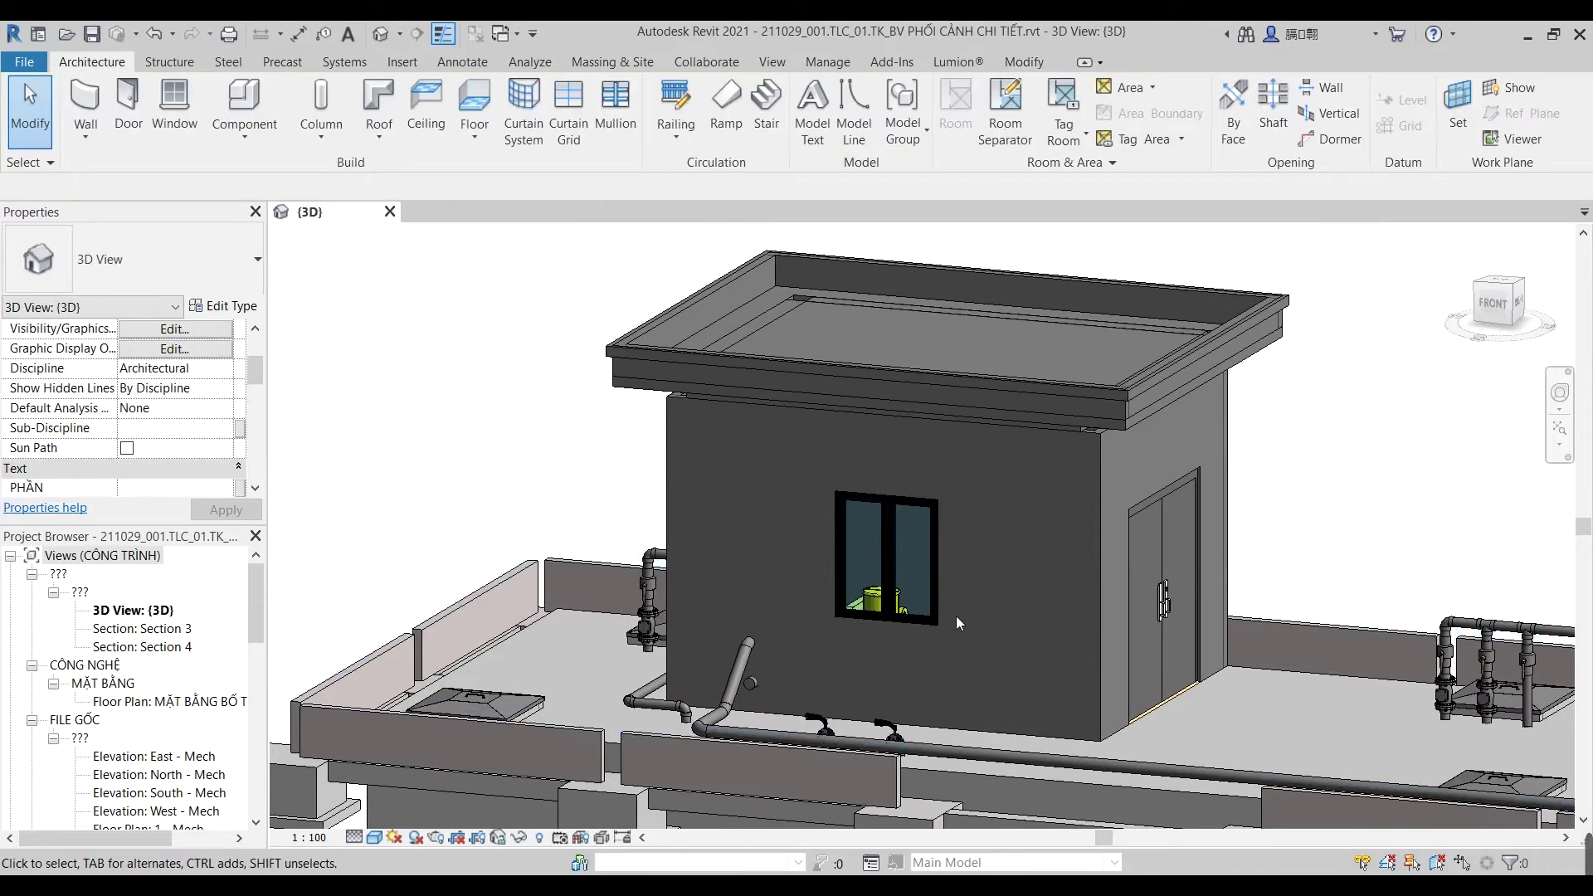
# Step: Select every matching wall of a second fence type in the project, then clear it
pyautogui.click(602, 735)
pyautogui.rightClick(601, 737)
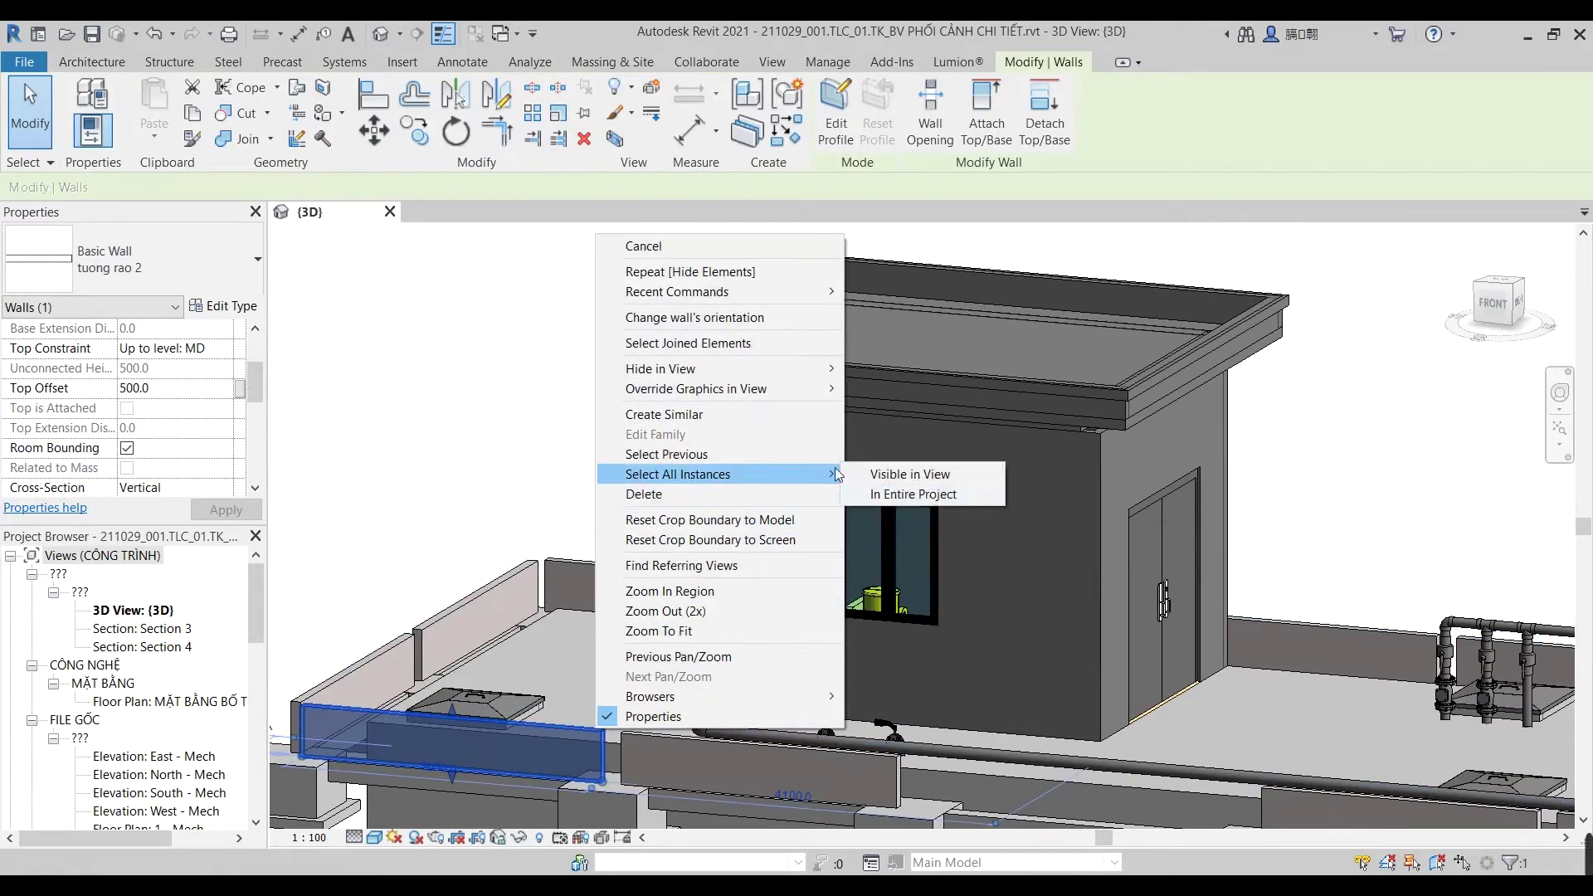
pyautogui.click(927, 496)
pyautogui.press('Escape')
pyautogui.scroll(2, 782, 745)
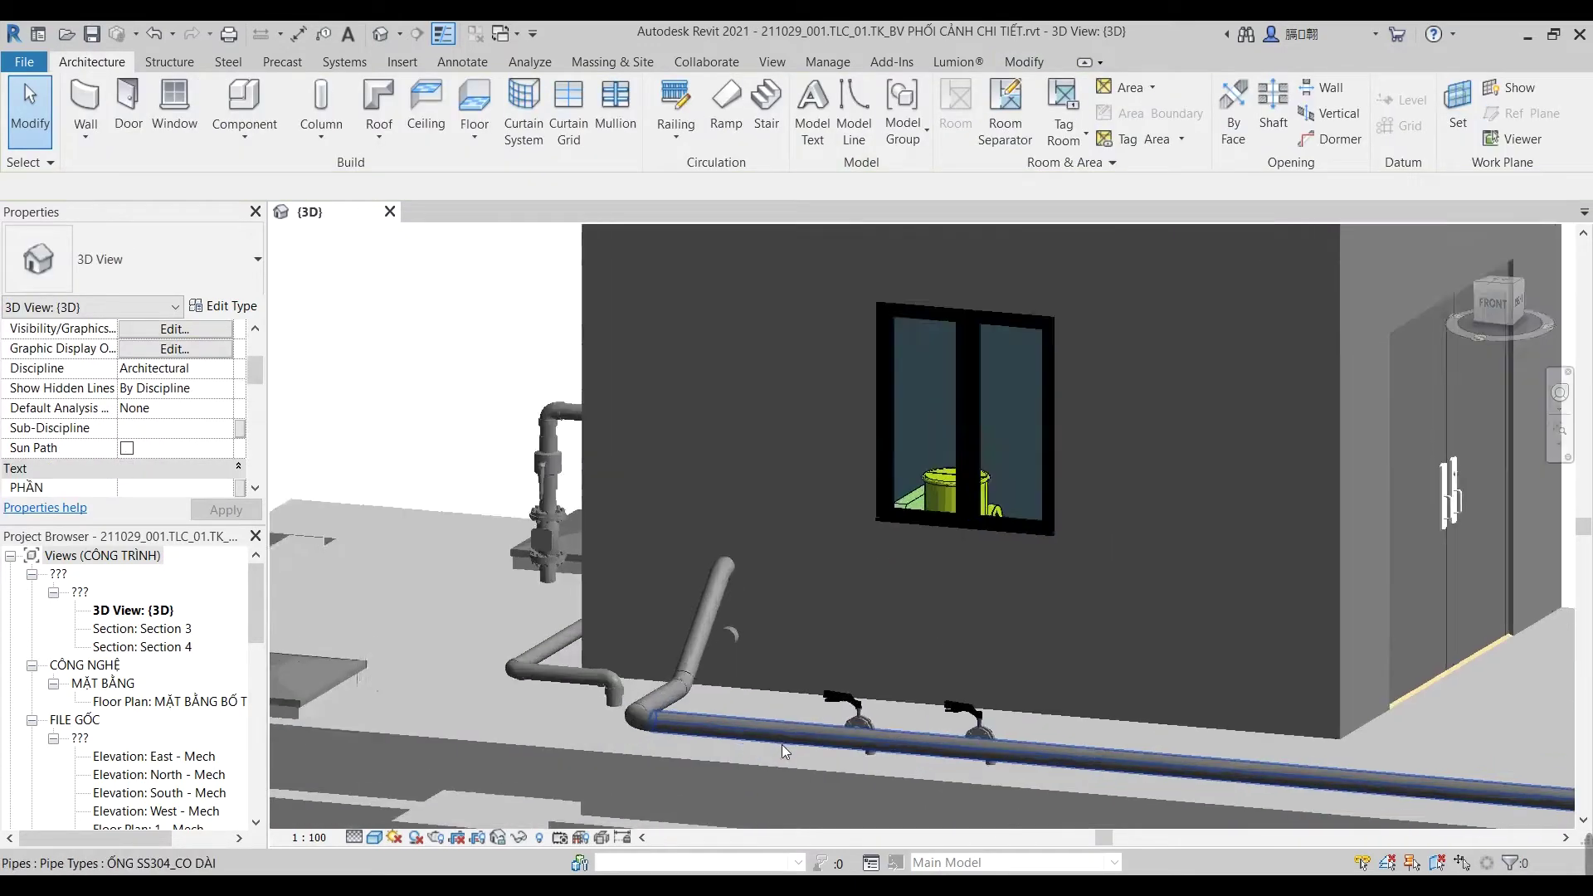
pyautogui.scroll(2, 775, 724)
# Step: In a front view, select the elbow atop the riser and start a new pipe from it
pyautogui.click(775, 725)
pyautogui.click(1494, 303)
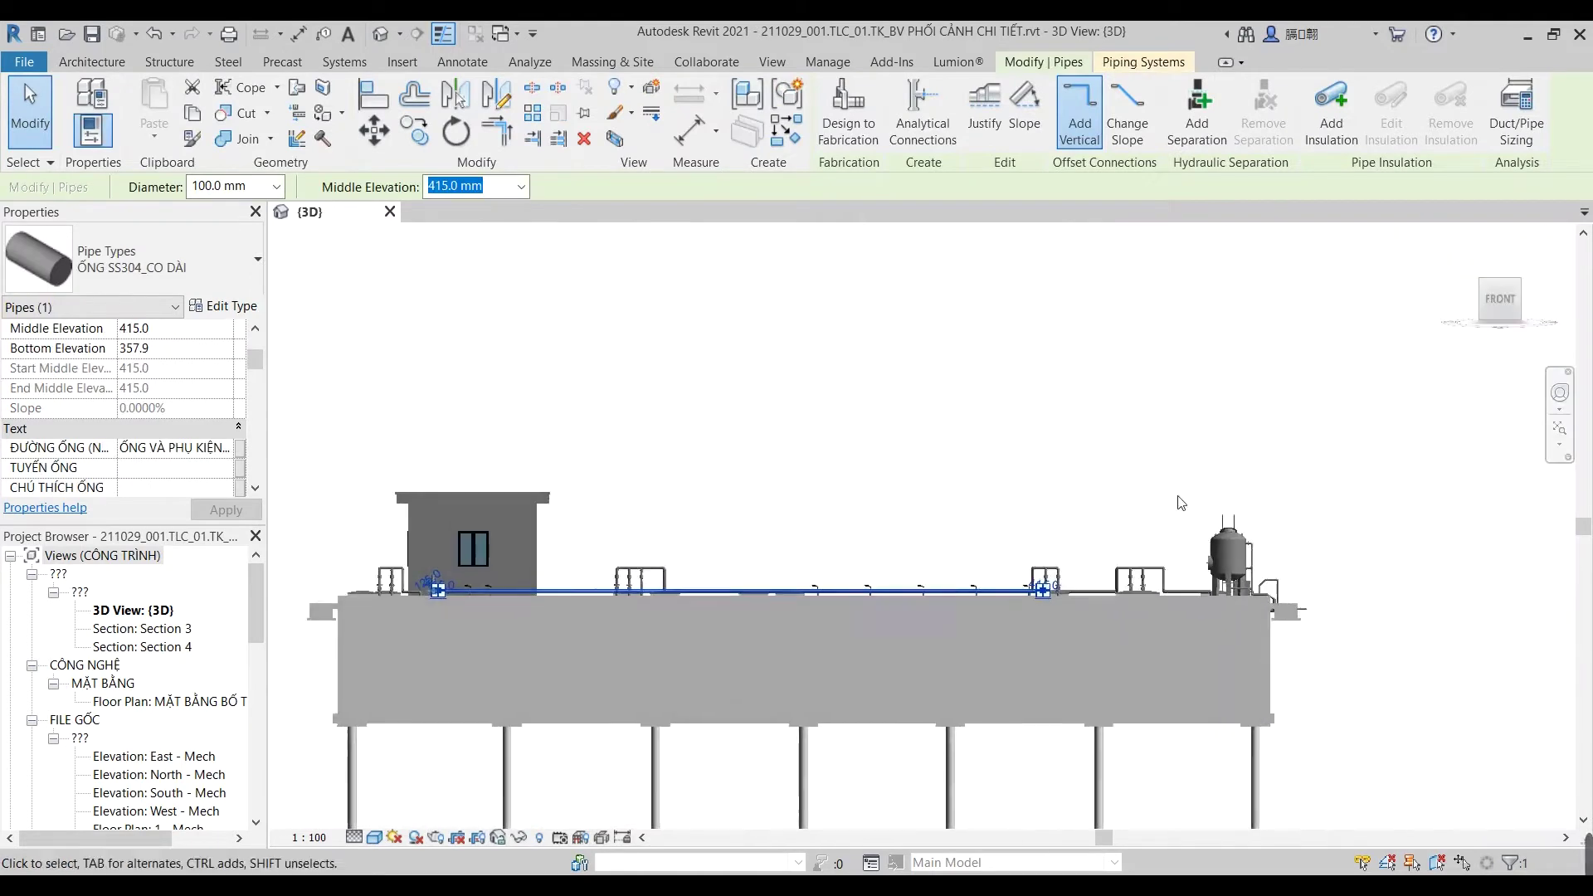
pyautogui.scroll(3, 630, 498)
pyautogui.scroll(3, 656, 531)
pyautogui.scroll(2, 601, 386)
pyautogui.press('Escape')
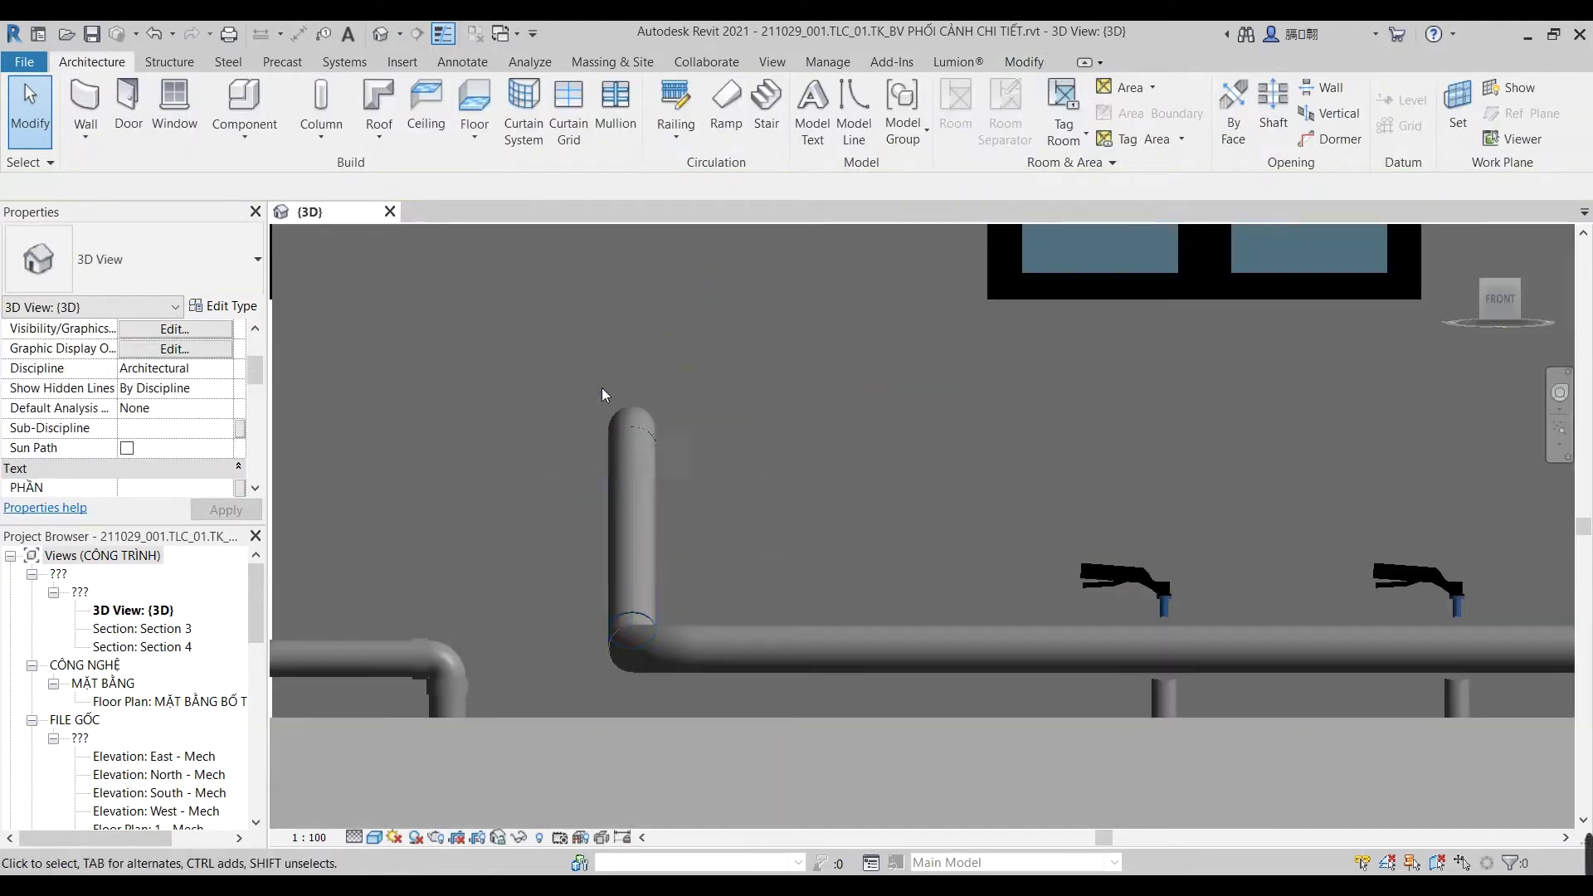
pyautogui.click(632, 435)
pyautogui.keyDown('shift'); pyautogui.moveTo(633, 436); pyautogui.dragTo(897, 633, button='middle'); pyautogui.keyUp('shift')
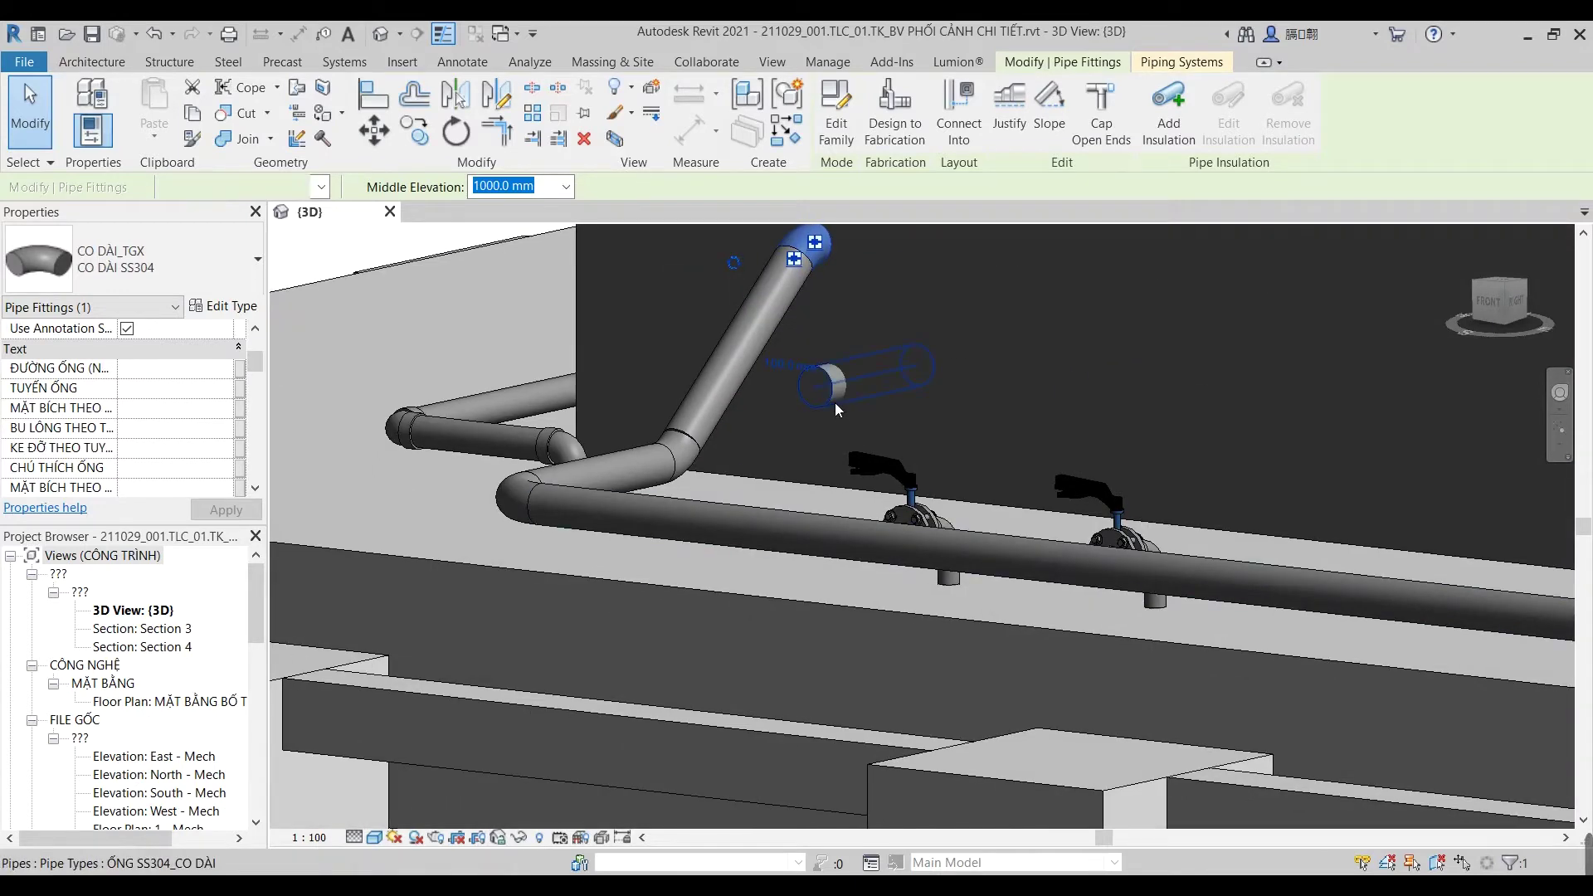
pyautogui.click(584, 769)
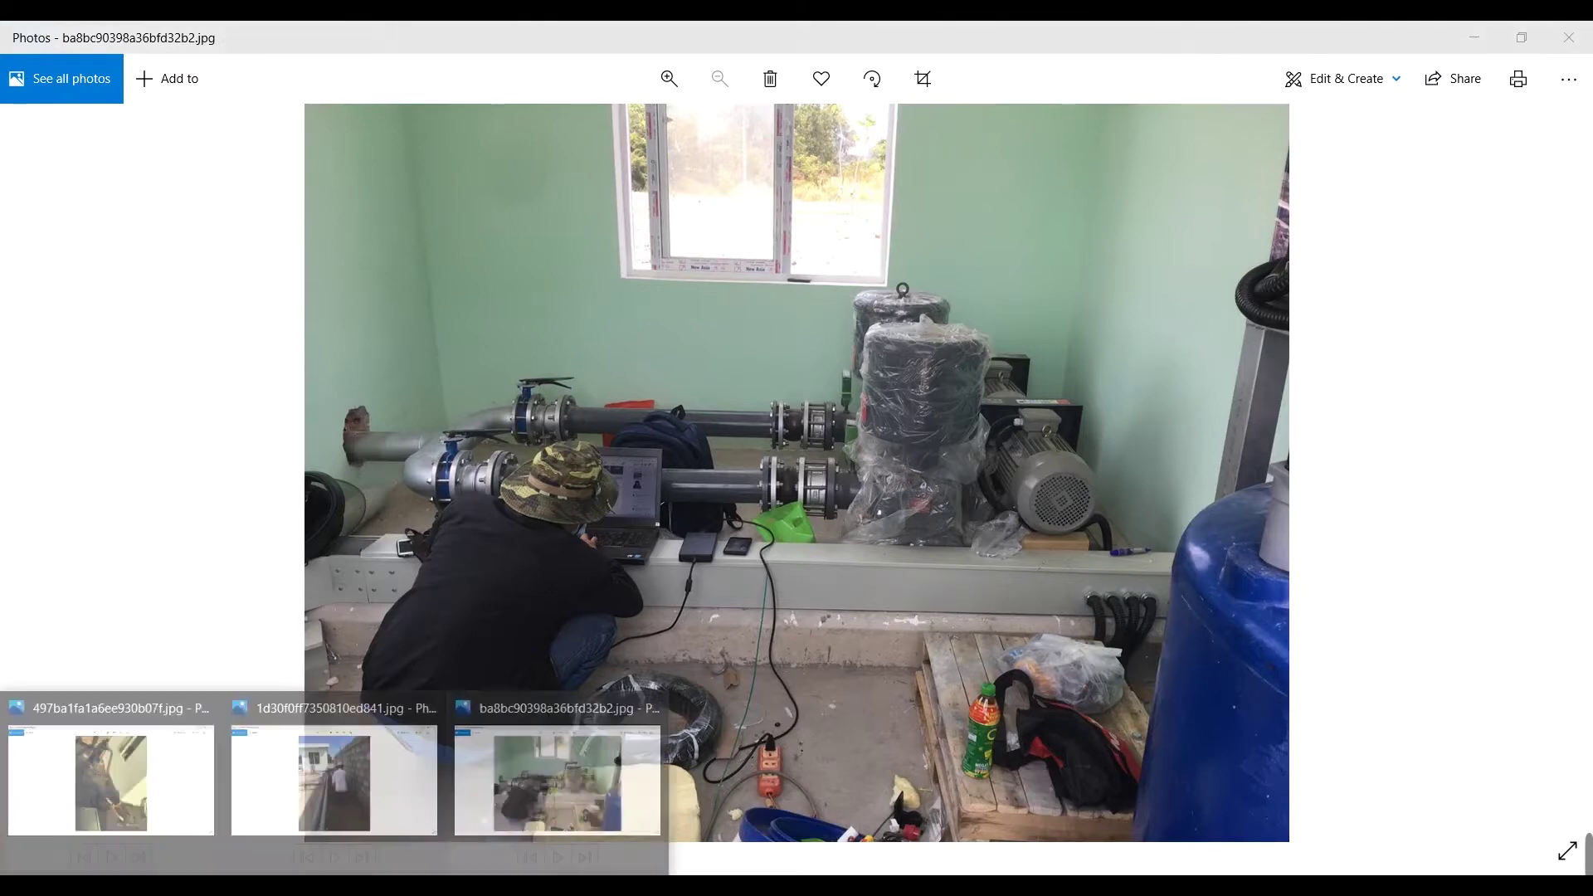
# Step: Page through five more pump-station site photos with the Right arrow key
pyautogui.click(108, 771)
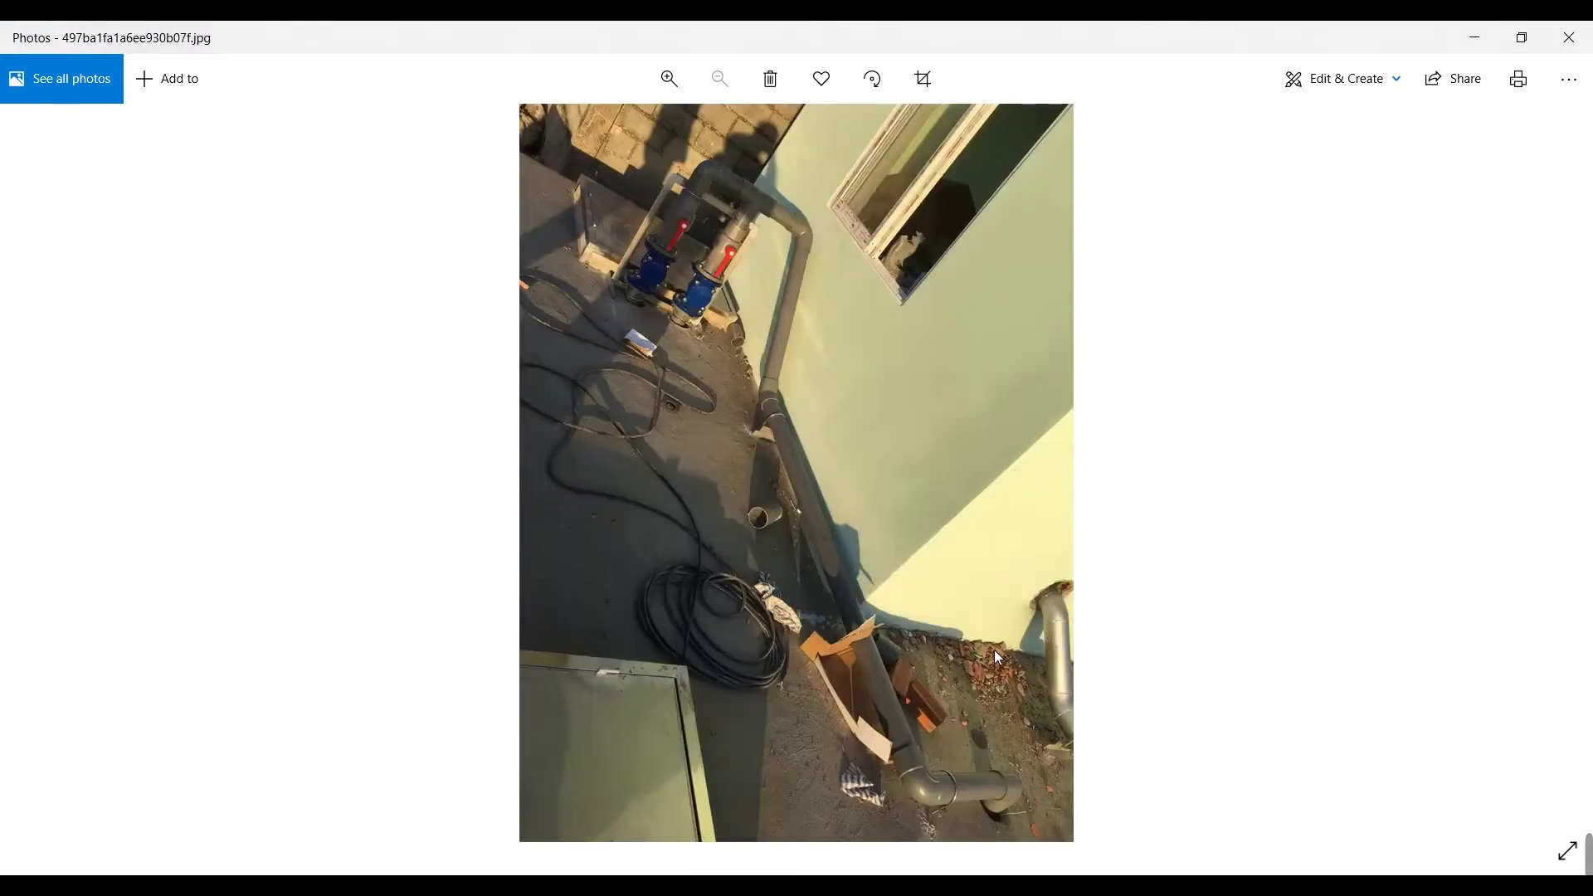
pyautogui.press('Right')
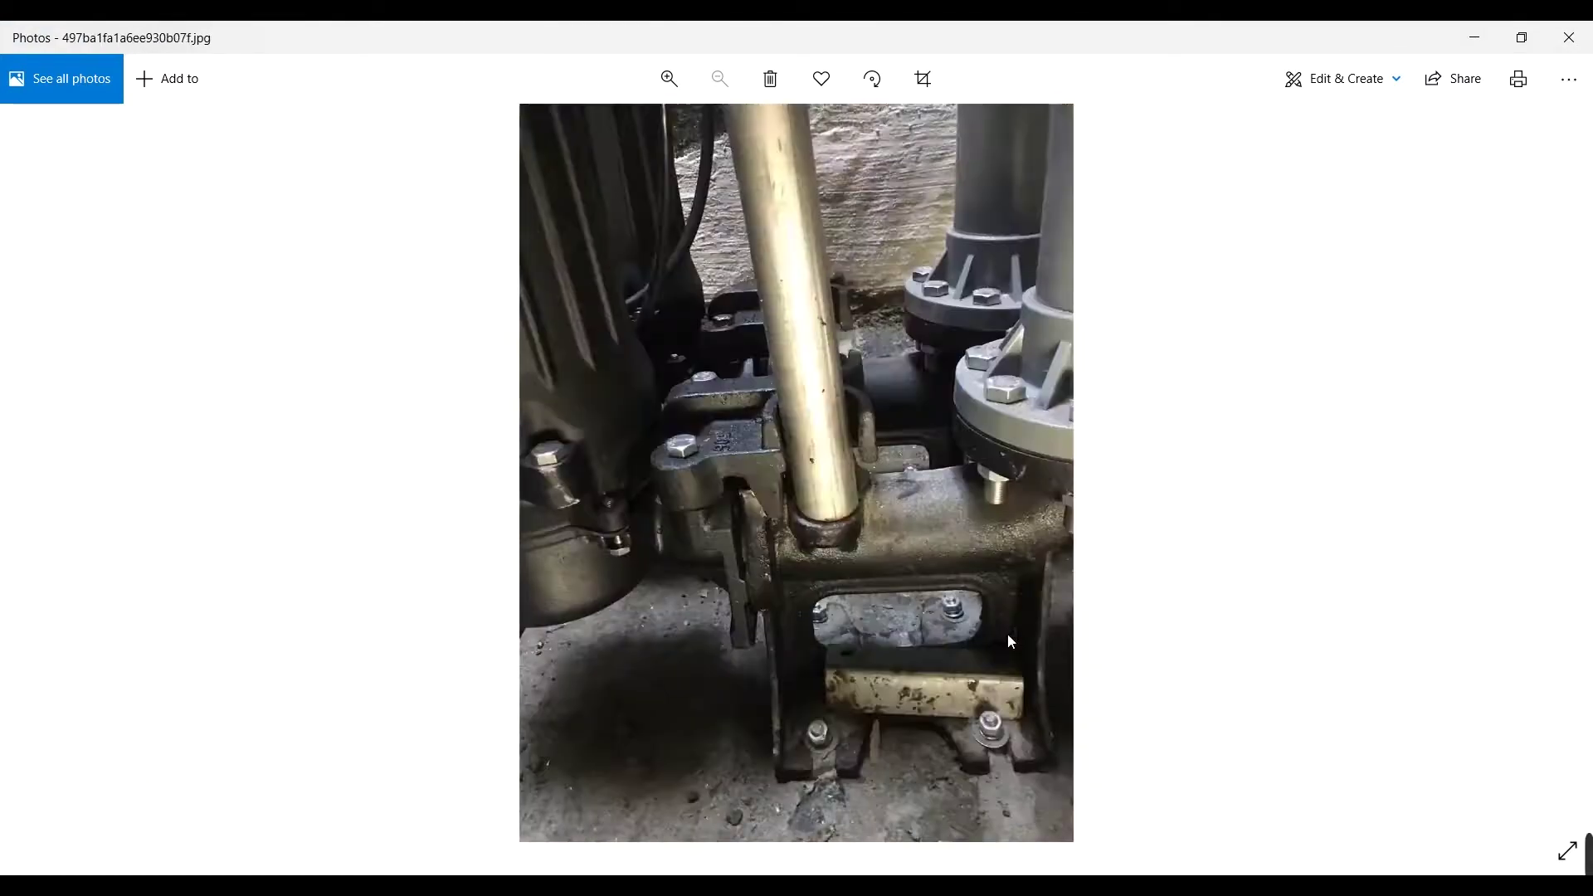
pyautogui.press('Right')
pyautogui.press('Right')
pyautogui.press('Right')
pyautogui.press('Right')
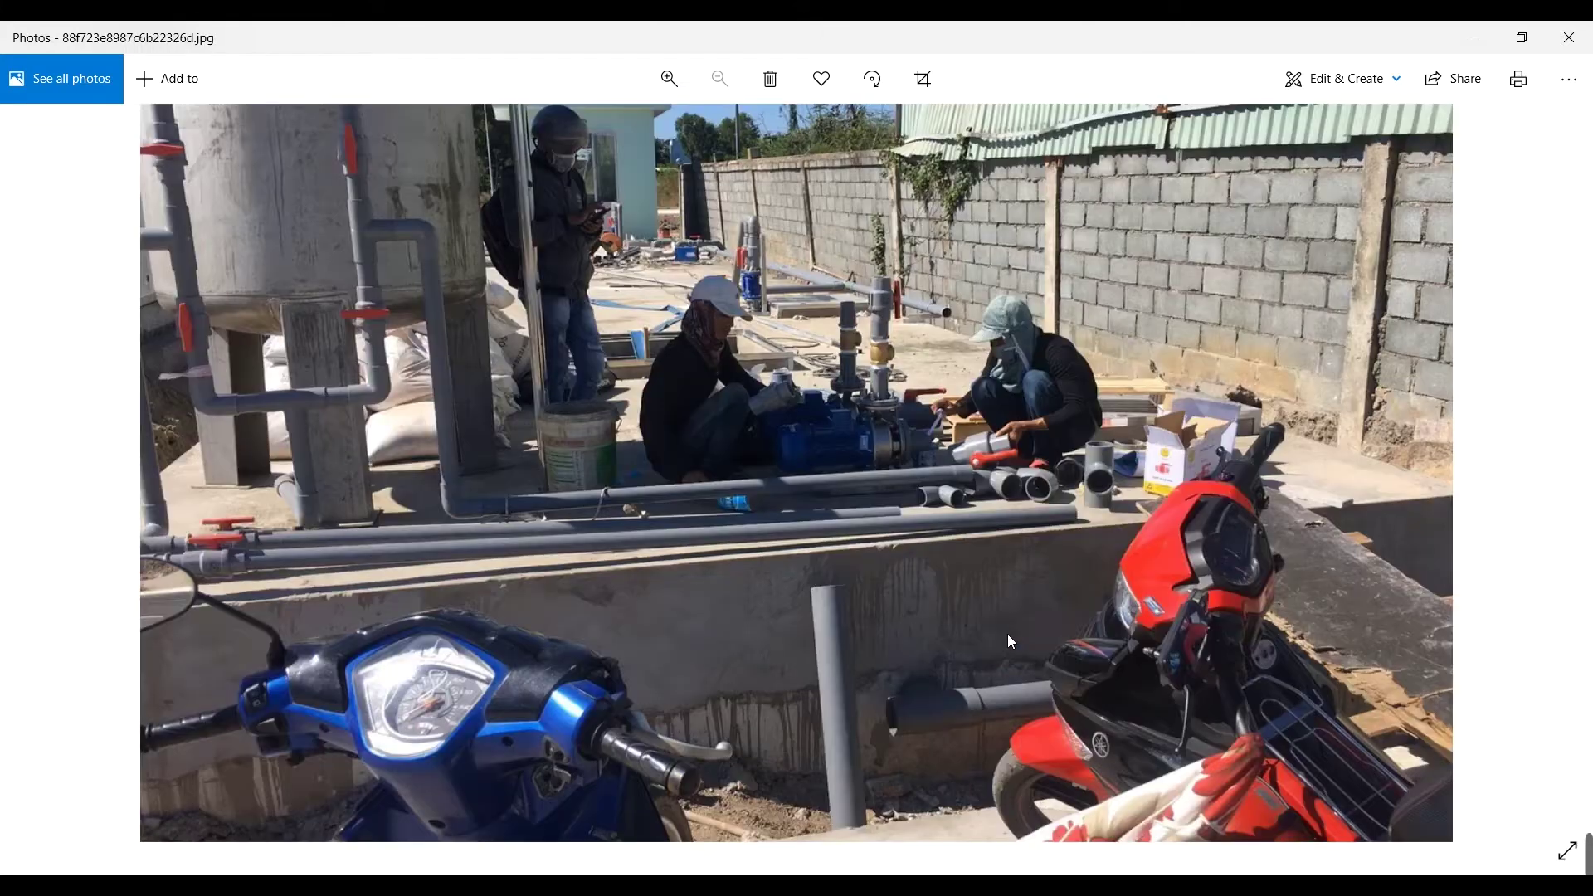
pyautogui.press('Right')
pyautogui.press('Right')
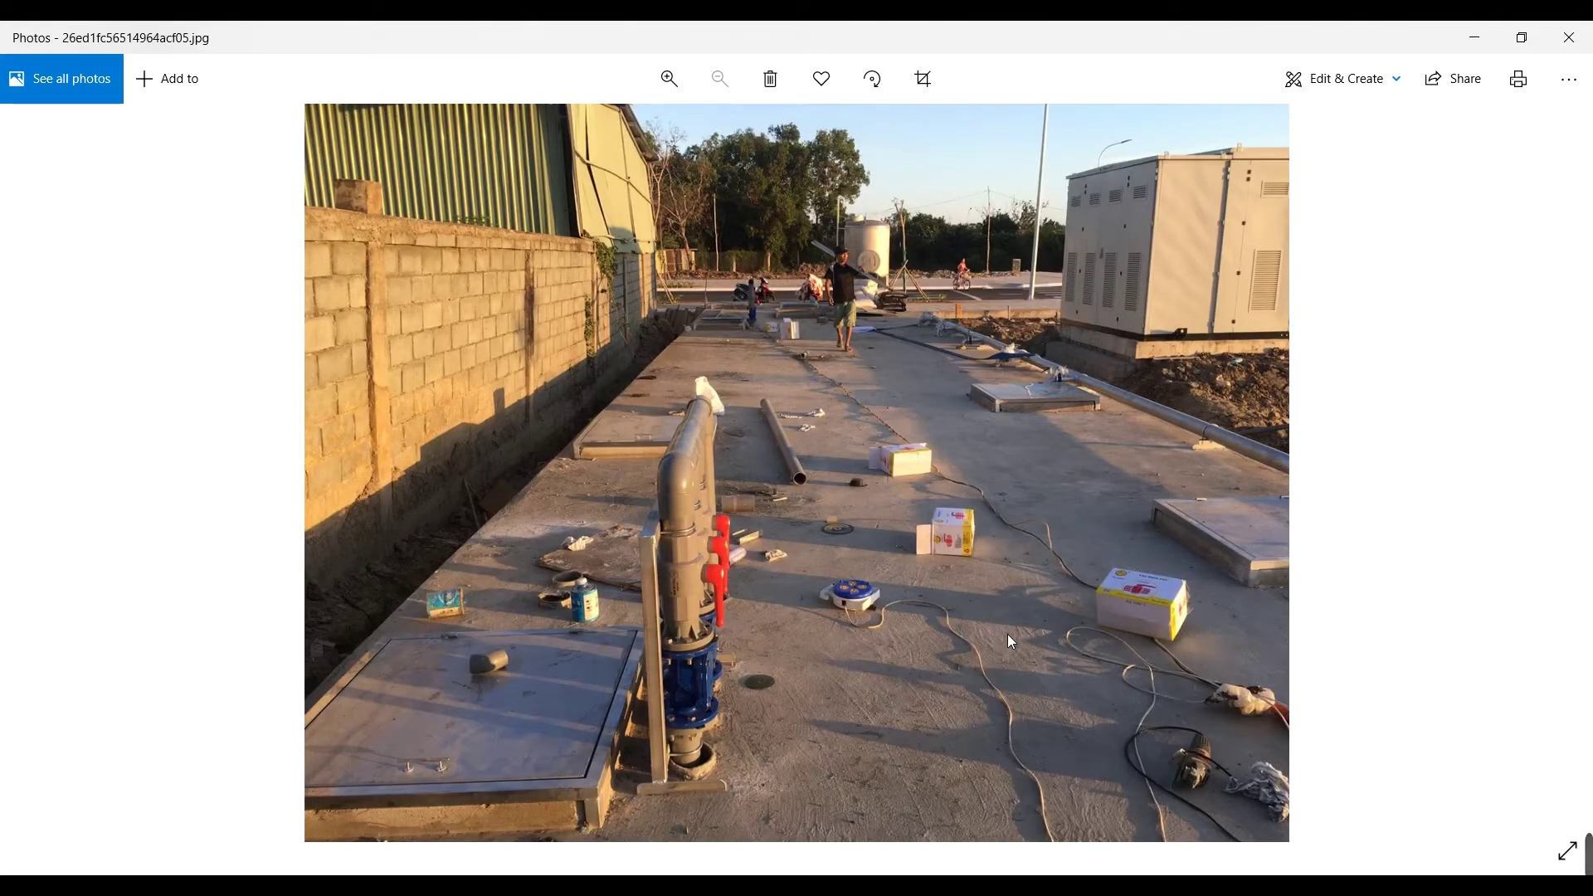
pyautogui.press('Right')
pyautogui.press('Right')
pyautogui.press('Right')
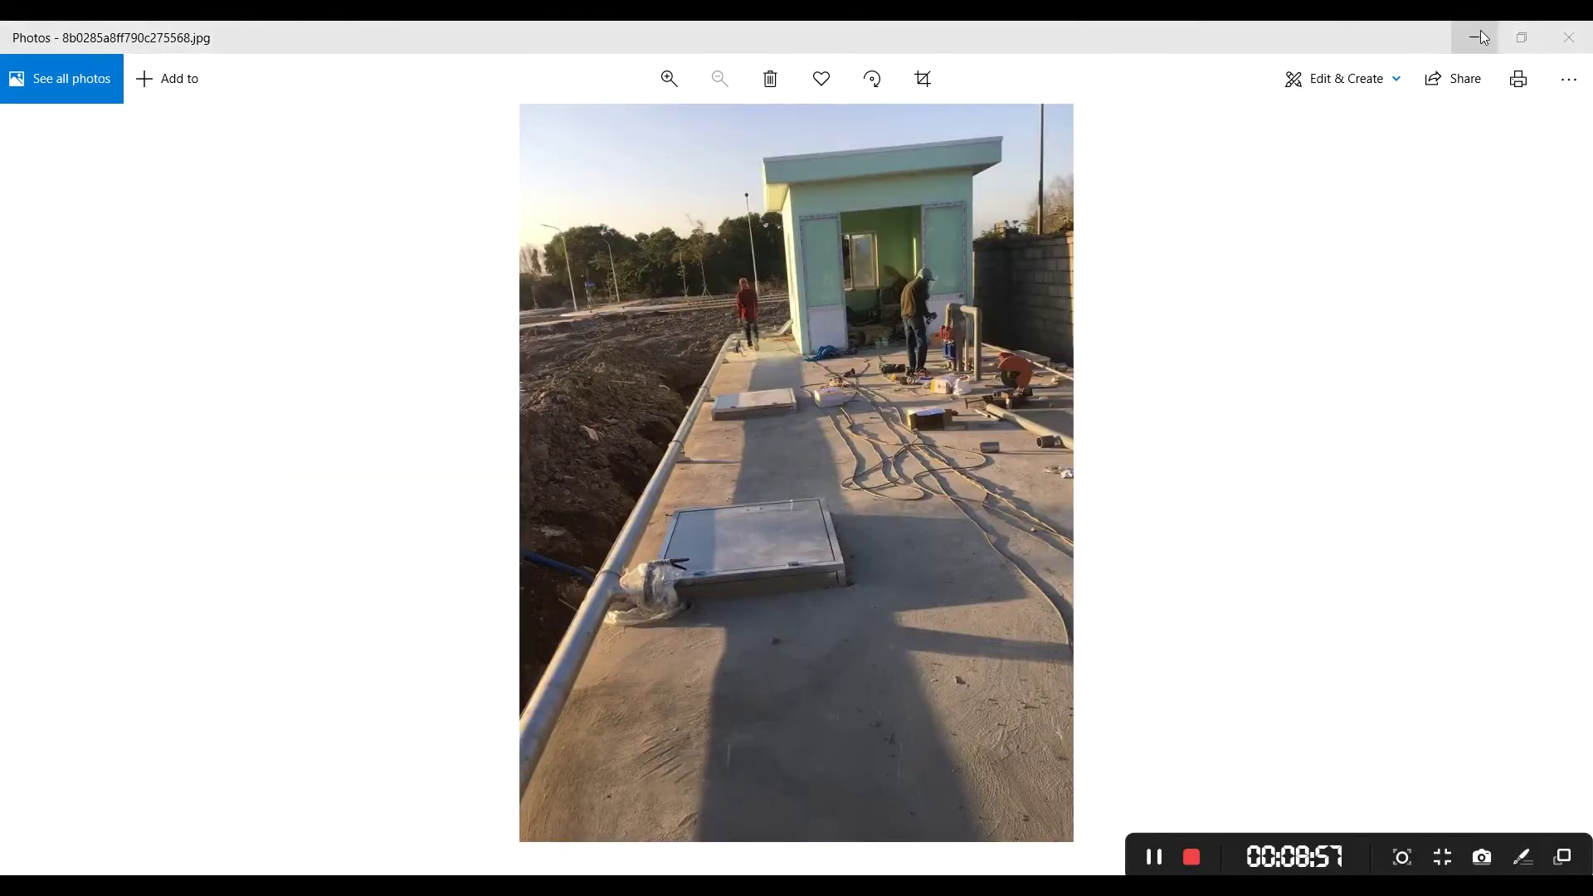
pyautogui.press('Right')
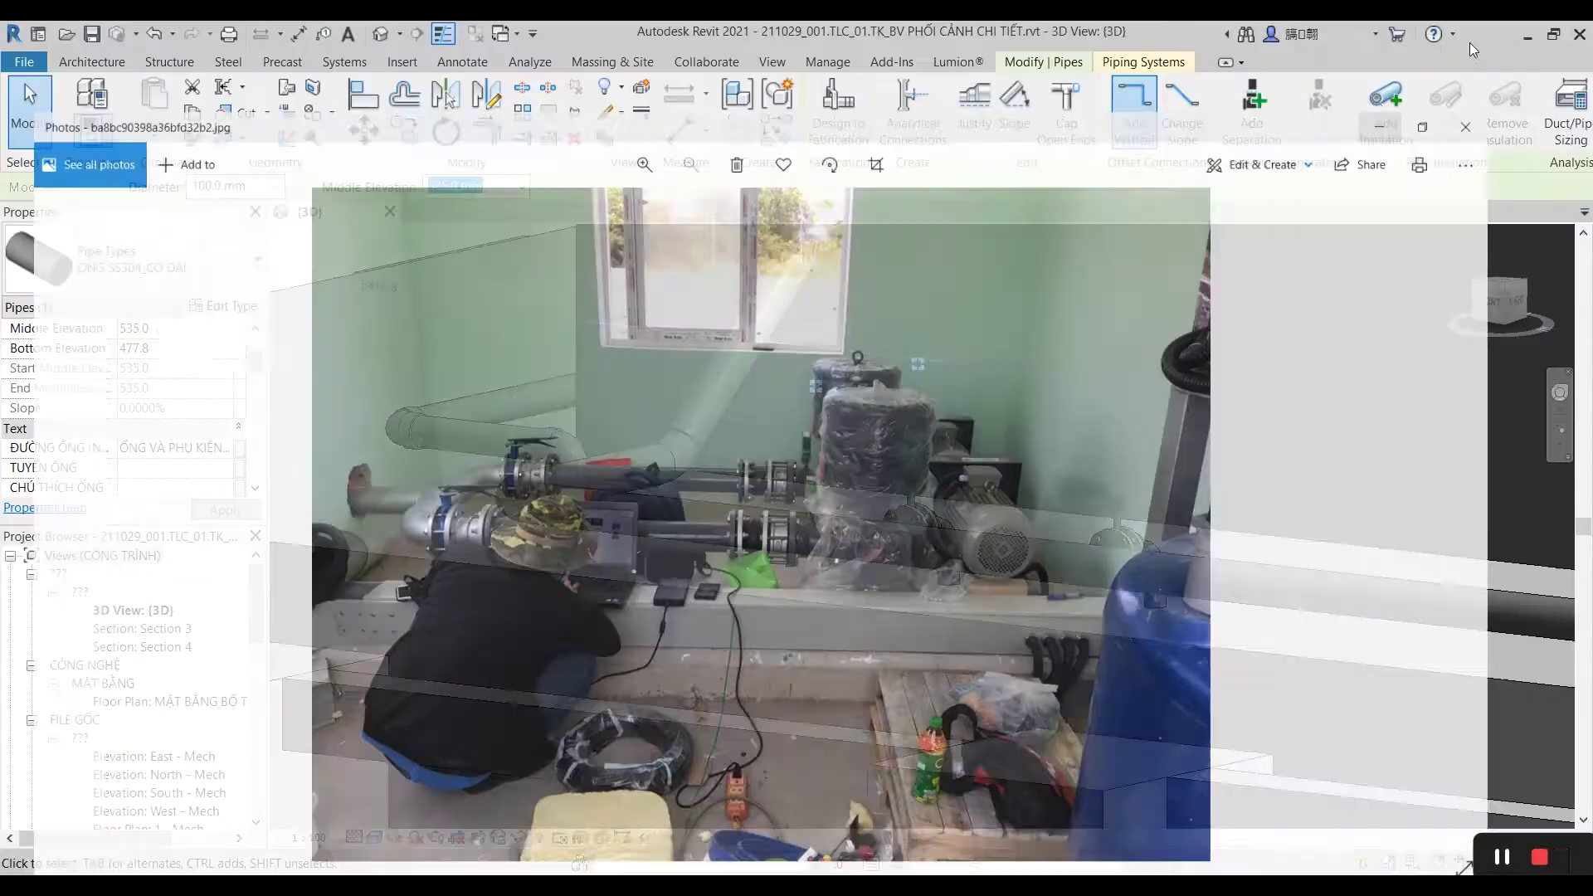
# Step: Set the selected outlet pipe's middle elevation to 415 mm
pyautogui.scroll(2, 780, 585)
pyautogui.scroll(2, 772, 569)
pyautogui.write('415')
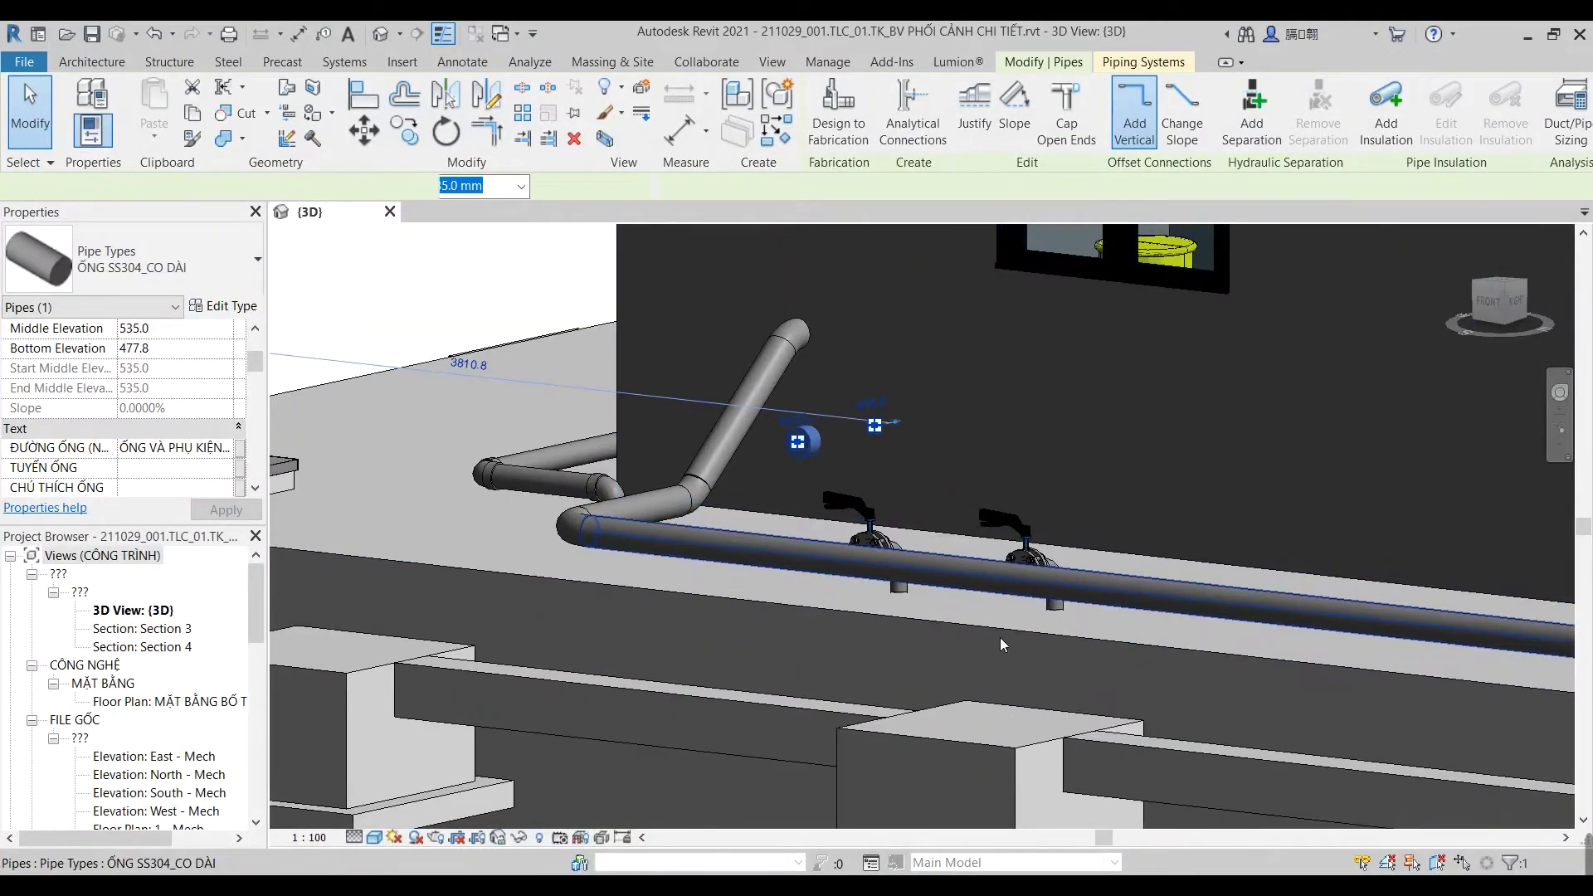
pyautogui.press('Return')
pyautogui.scroll(-2, 981, 624)
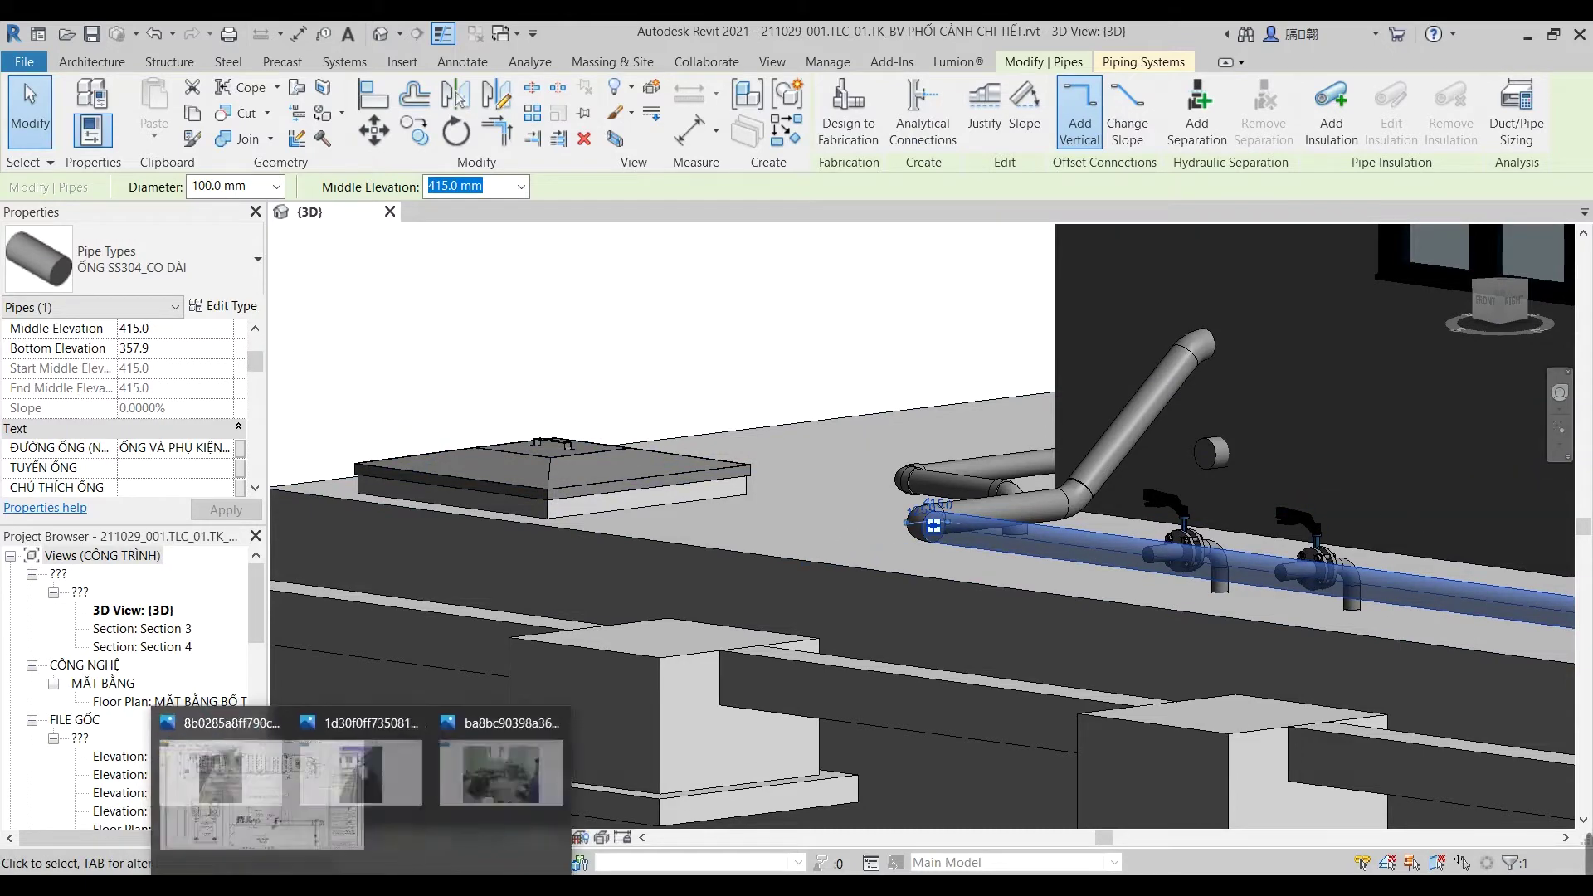
# Step: Check the site photos, then return to Revit and view the outlet pipe from above
pyautogui.click(162, 798)
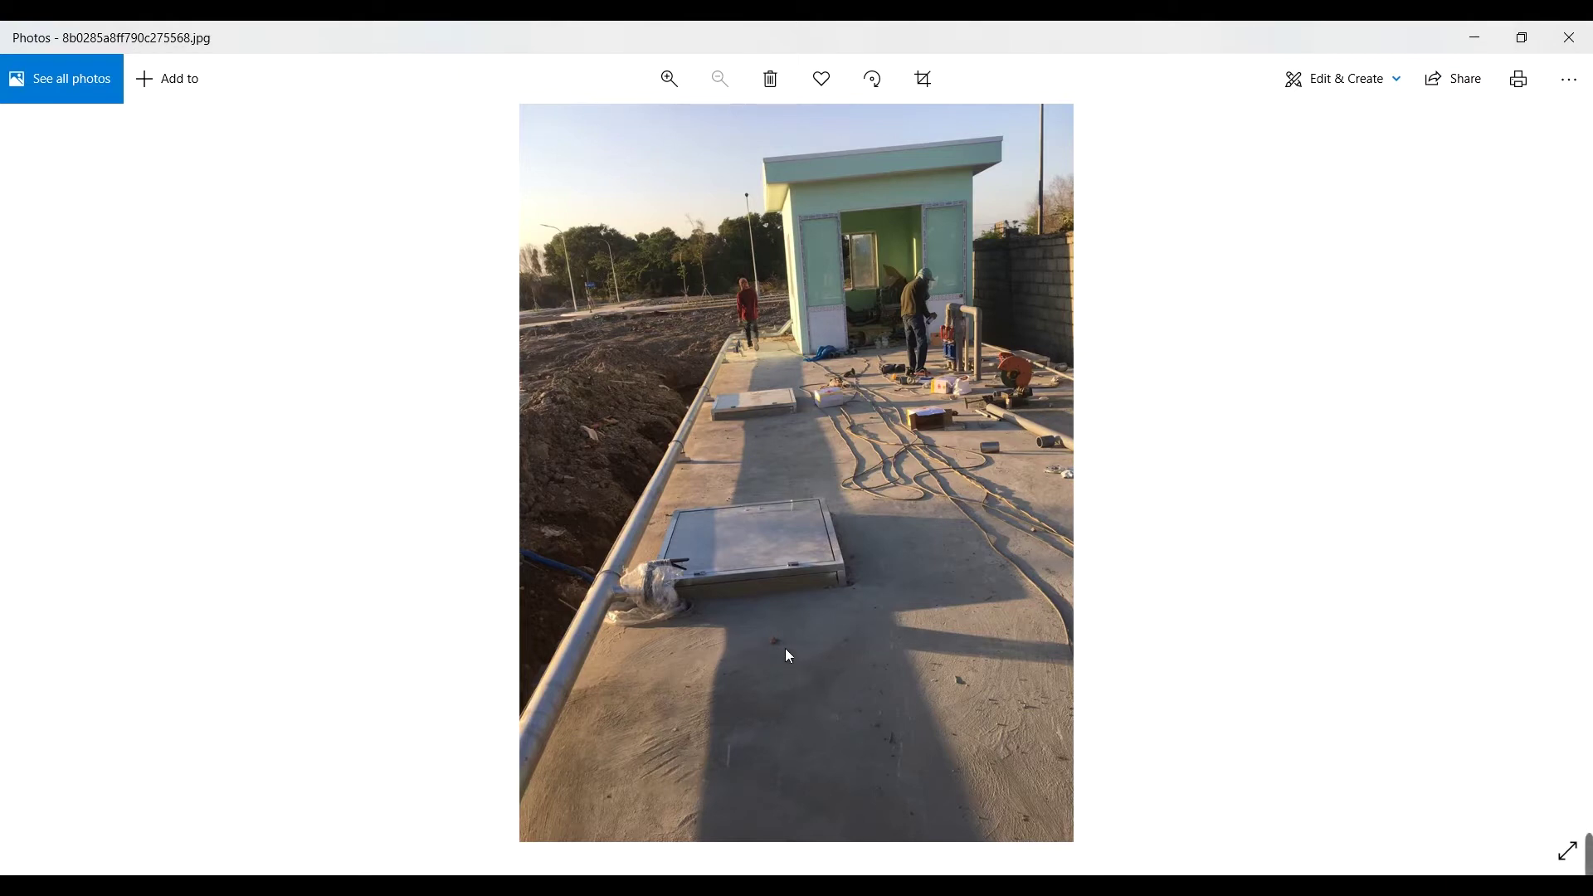
pyautogui.click(1475, 37)
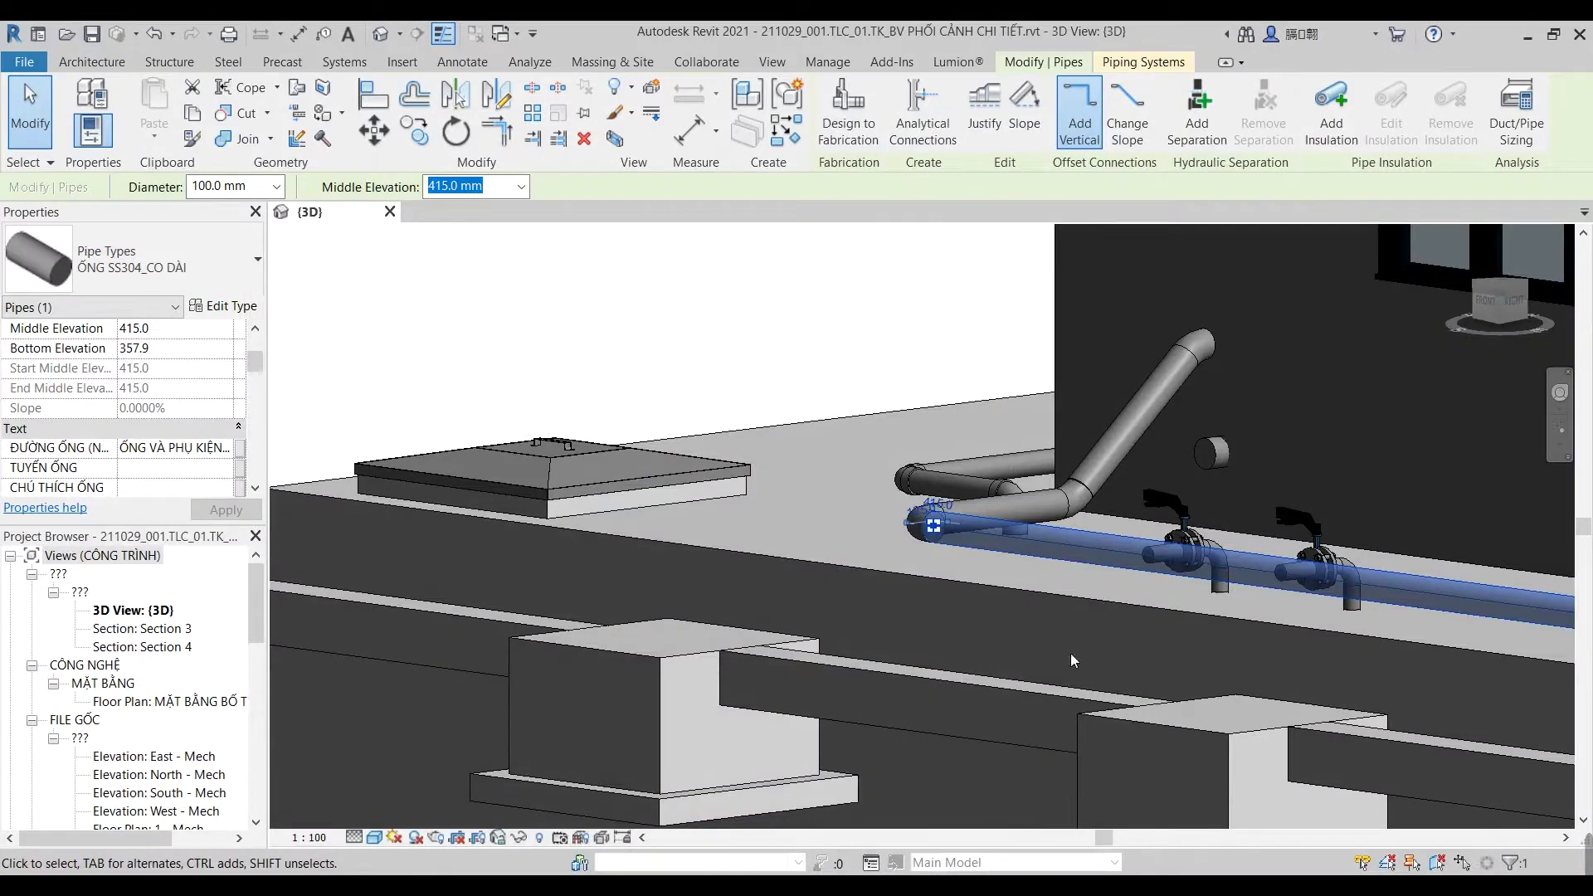
pyautogui.moveTo(939, 641); pyautogui.dragTo(835, 566, button='middle')
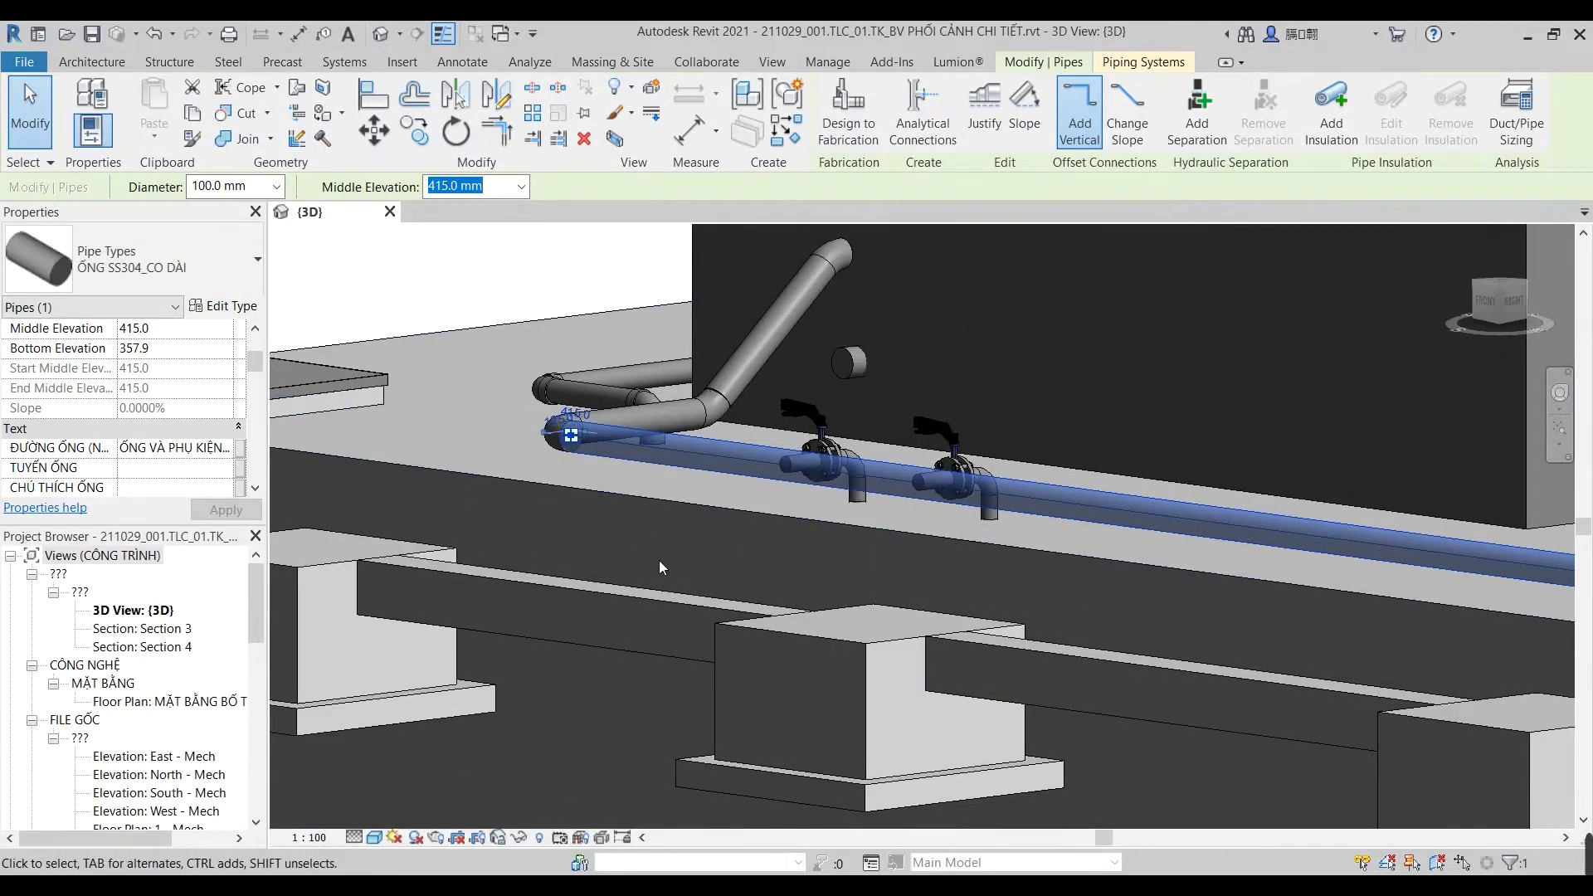
pyautogui.scroll(2, 830, 397)
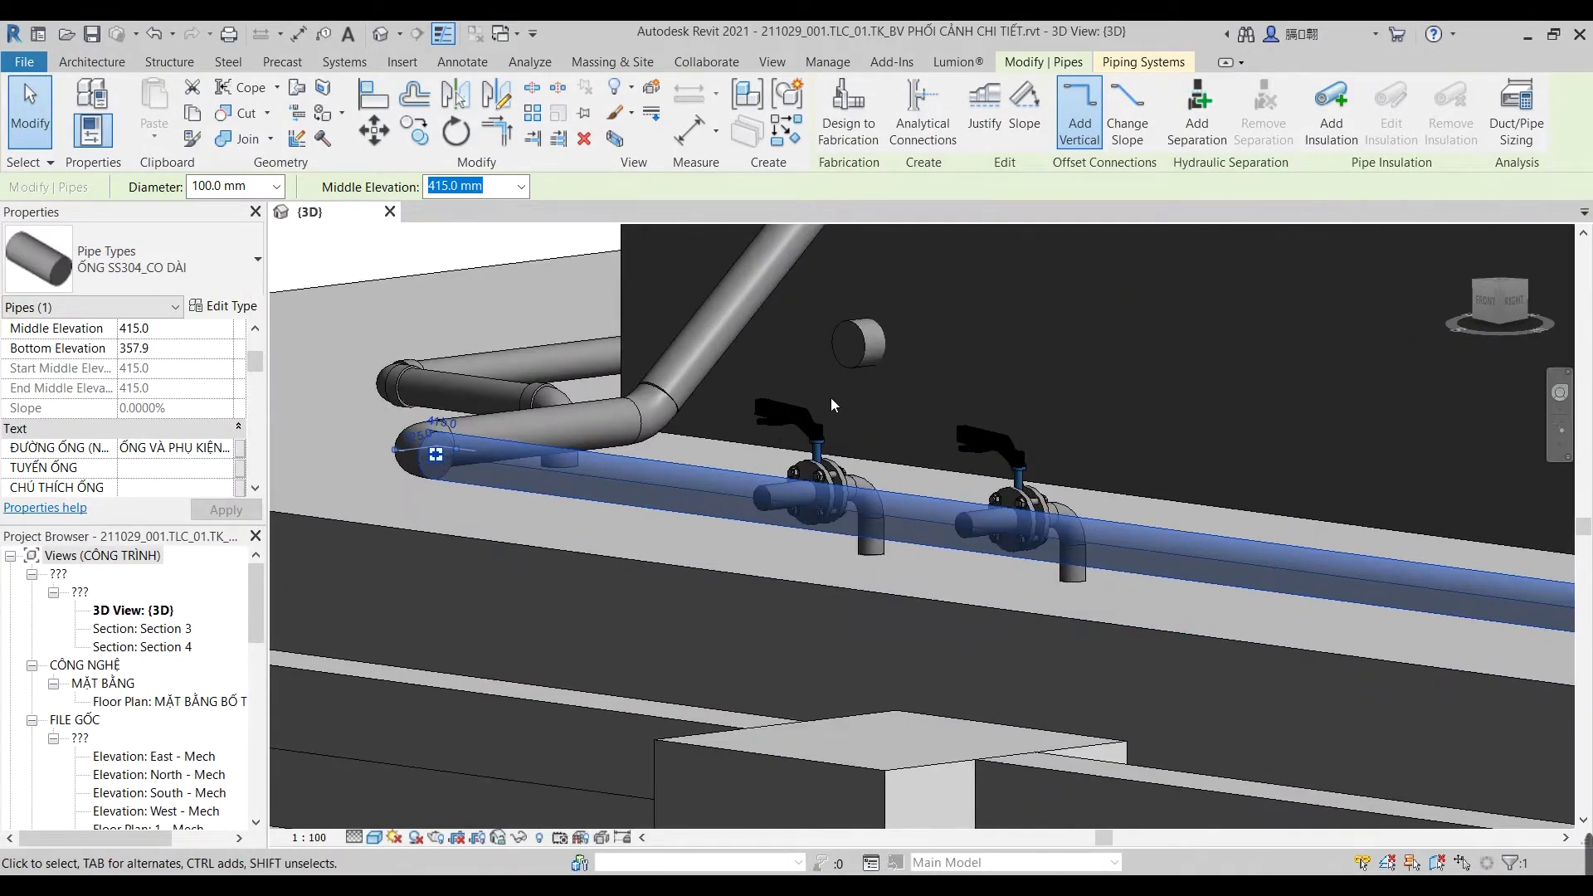
pyautogui.moveTo(834, 397); pyautogui.dragTo(717, 555, button='middle')
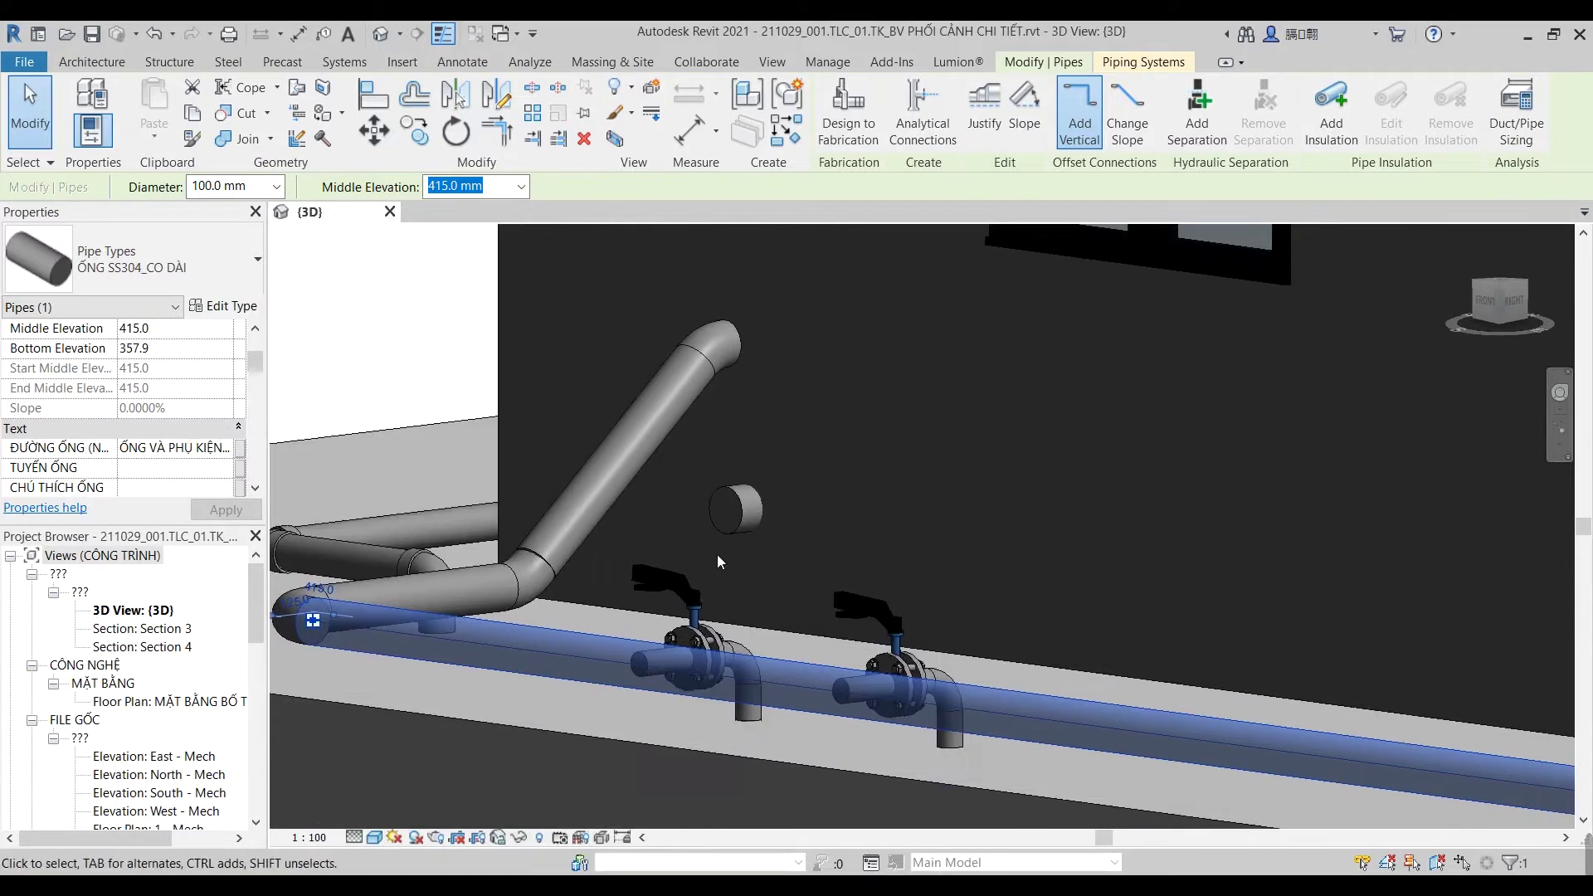
pyautogui.scroll(-2, 717, 554)
pyautogui.moveTo(910, 573); pyautogui.dragTo(867, 526, button='middle')
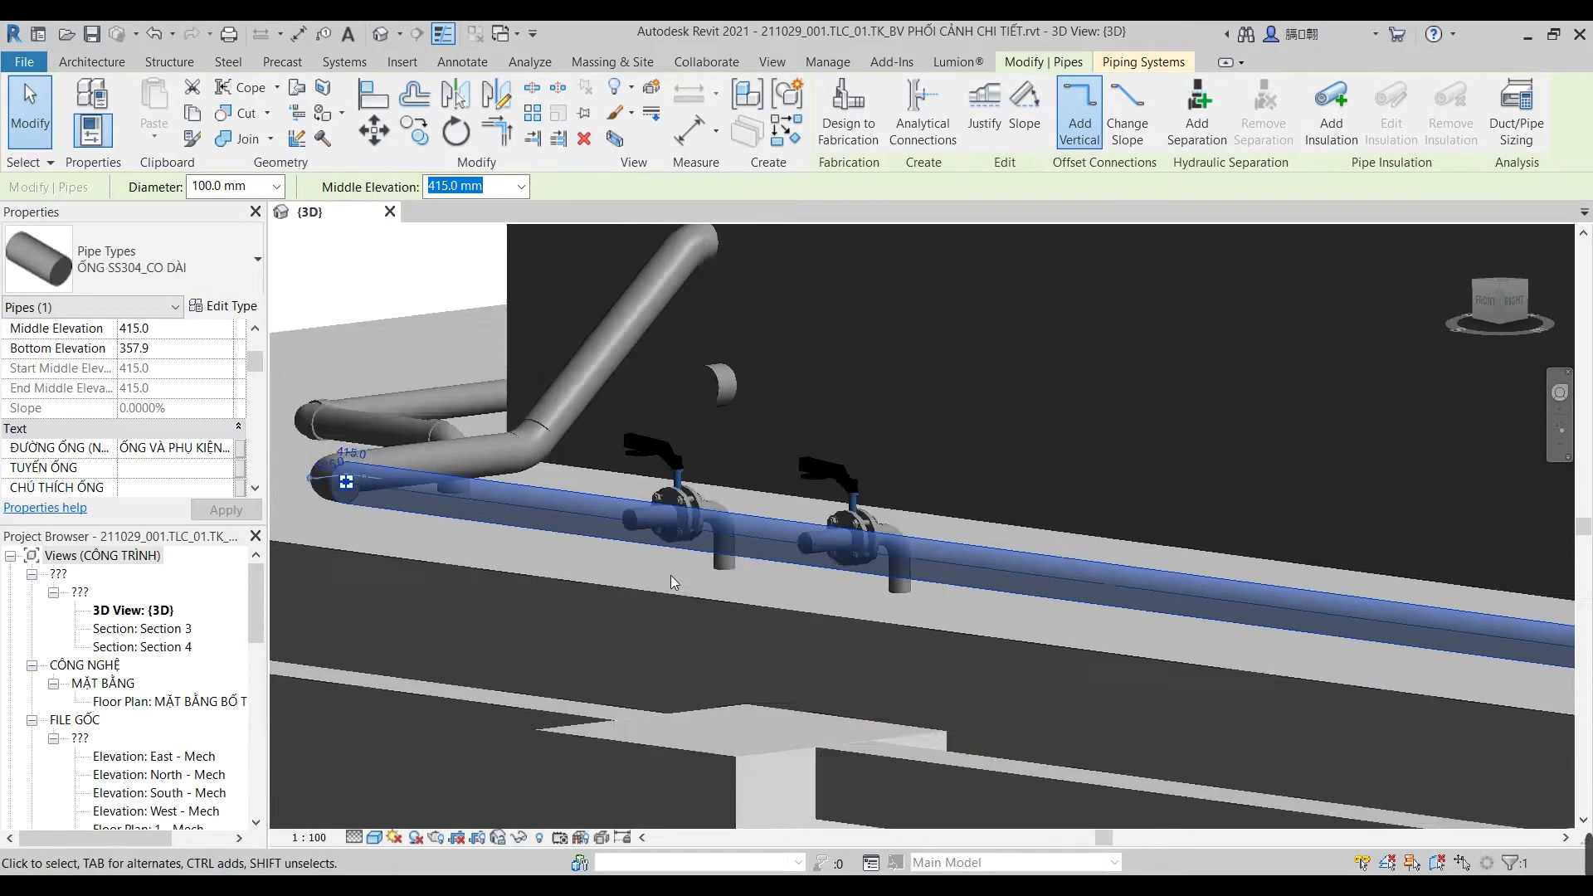
pyautogui.scroll(-2, 867, 526)
pyautogui.click(1500, 284)
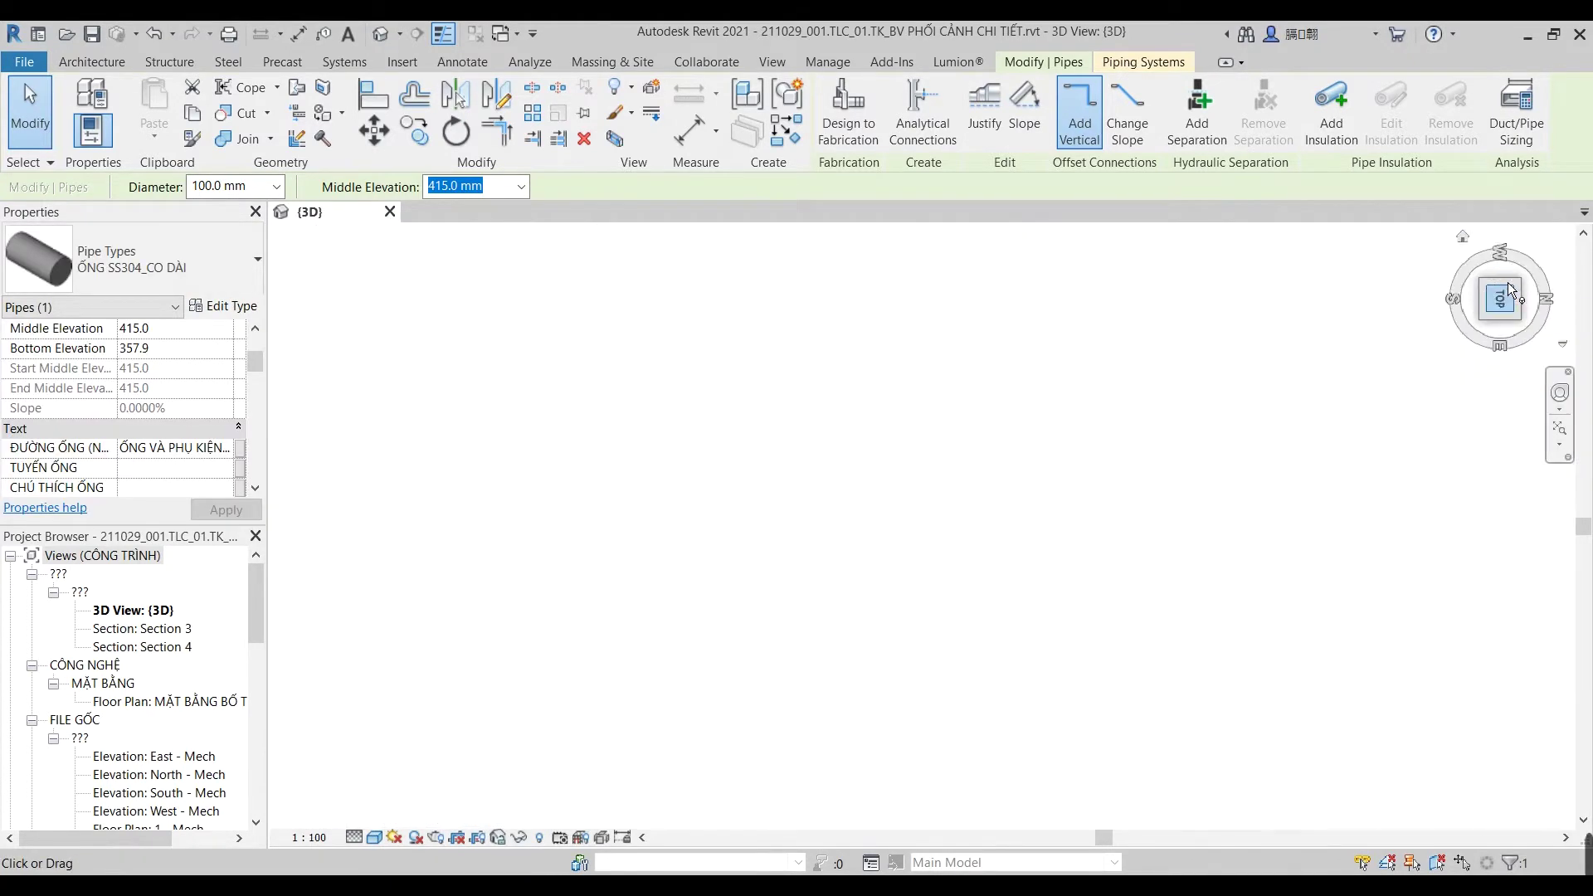
# Step: Window-select the first valves and pipe pieces of the outlet run in the top view
pyautogui.scroll(1, 1002, 571)
pyautogui.scroll(2, 1003, 571)
pyautogui.scroll(2, 965, 392)
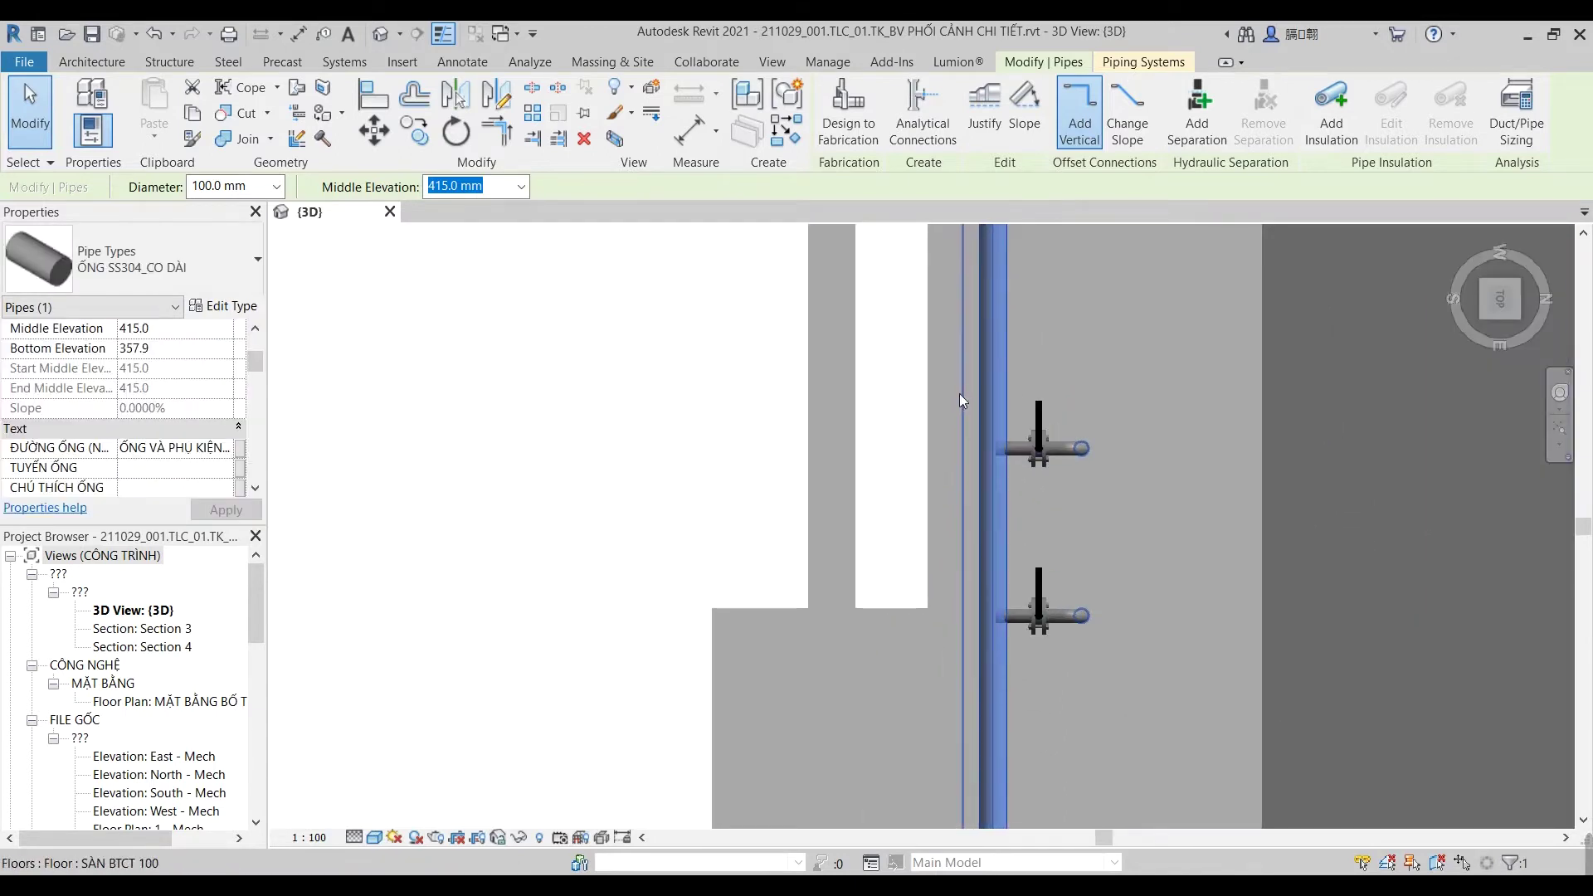
pyautogui.moveTo(903, 392); pyautogui.dragTo(1188, 523)
pyautogui.keyDown('ctrl'); pyautogui.moveTo(897, 583); pyautogui.dragTo(1185, 694); pyautogui.keyUp('ctrl')
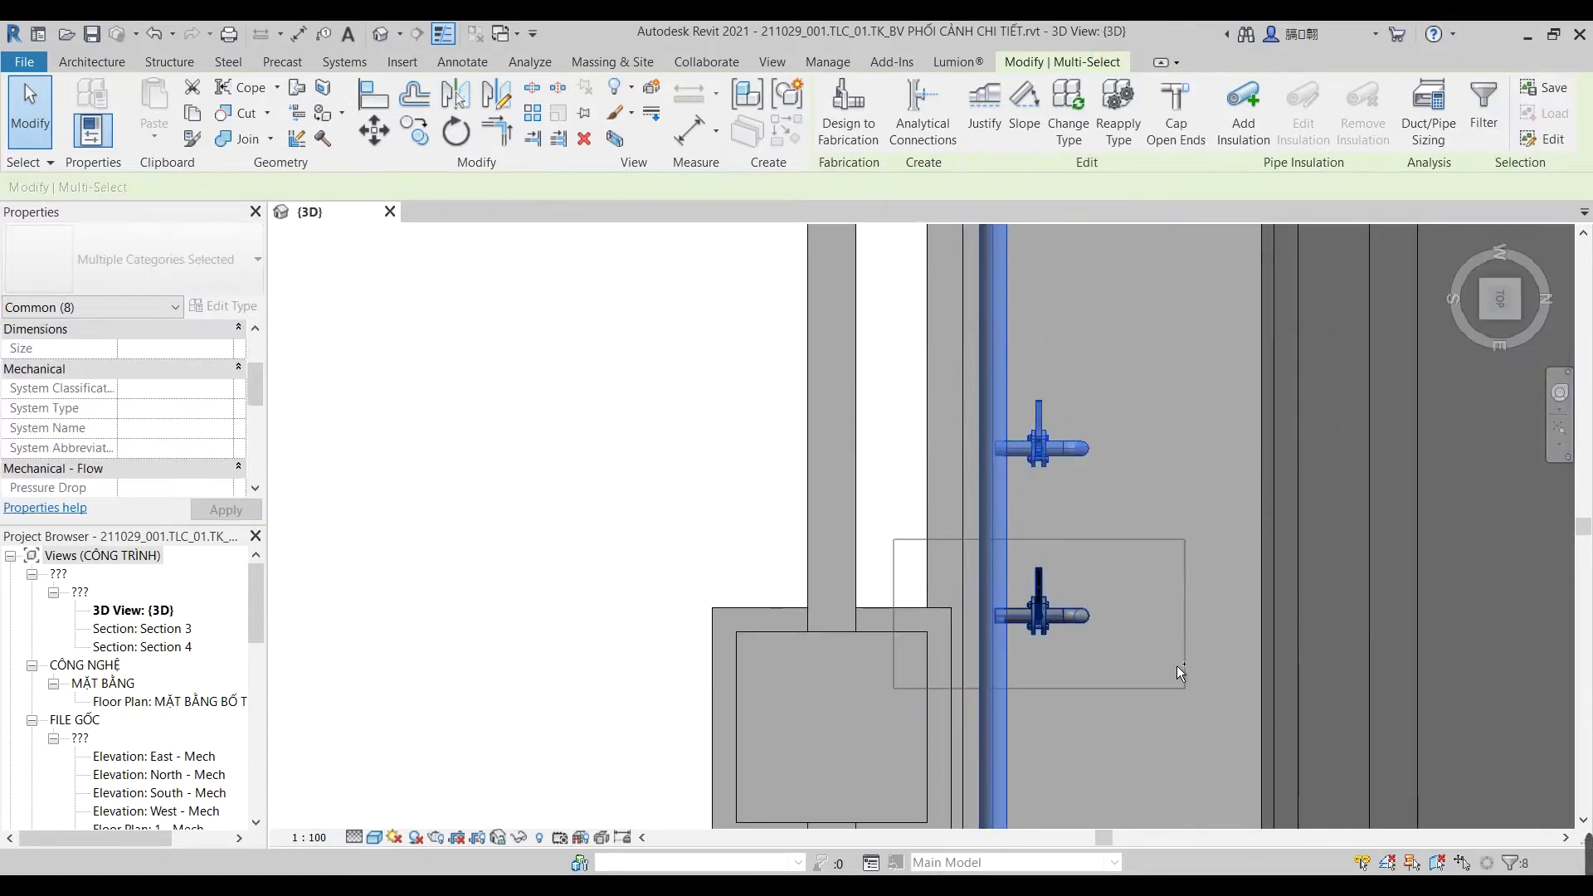
pyautogui.moveTo(1185, 694); pyautogui.dragTo(1109, 290, button='middle')
pyautogui.scroll(-2, 1058, 531)
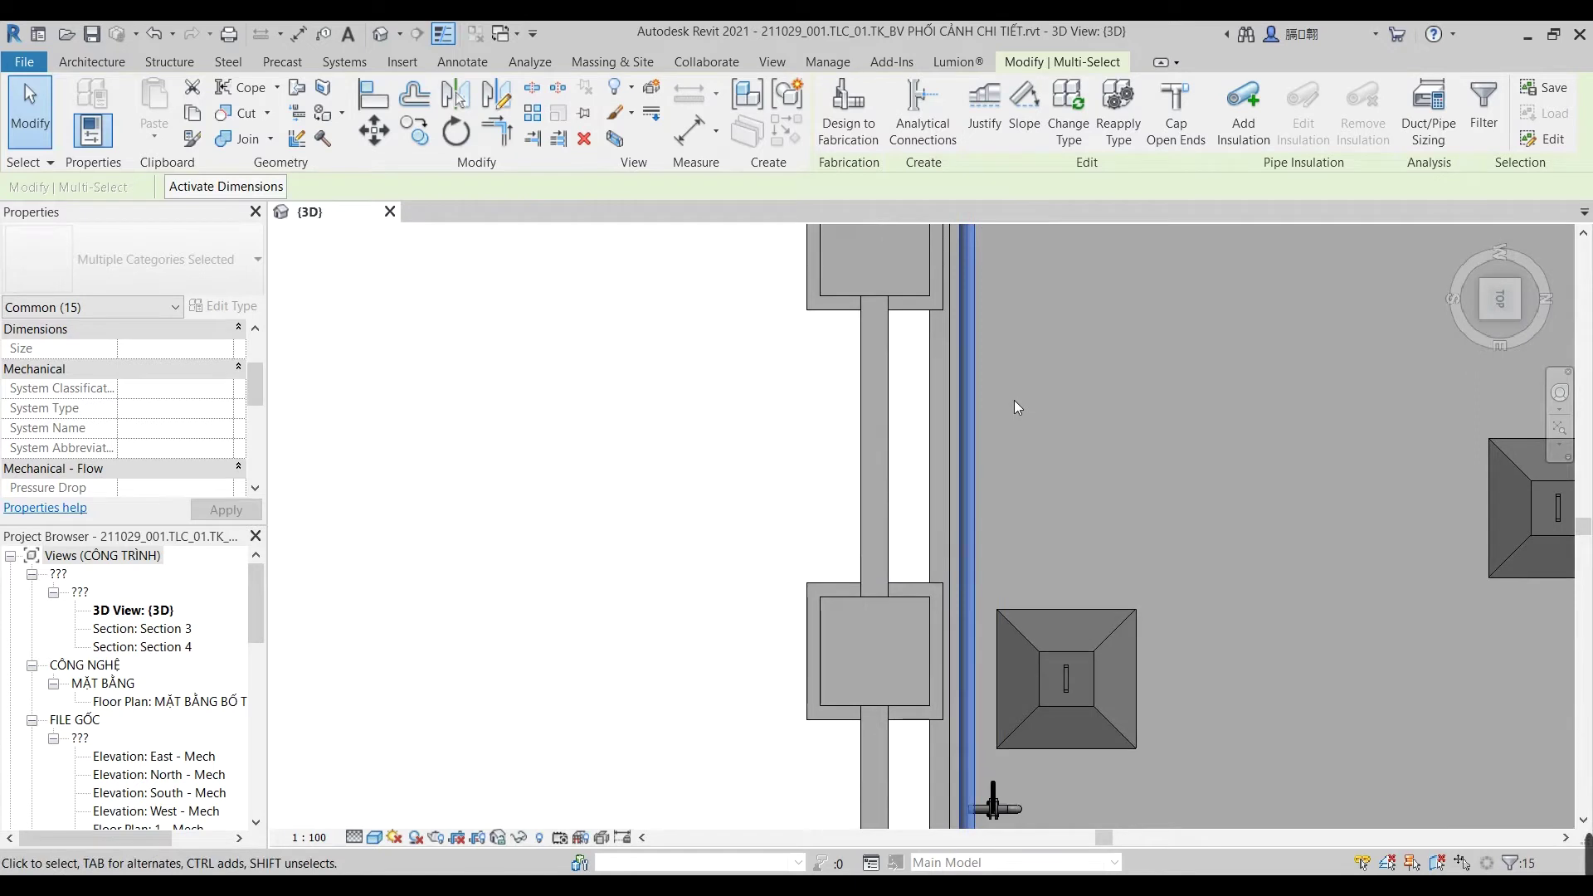
pyautogui.scroll(-1, 1014, 400)
pyautogui.moveTo(846, 330); pyautogui.dragTo(1045, 743)
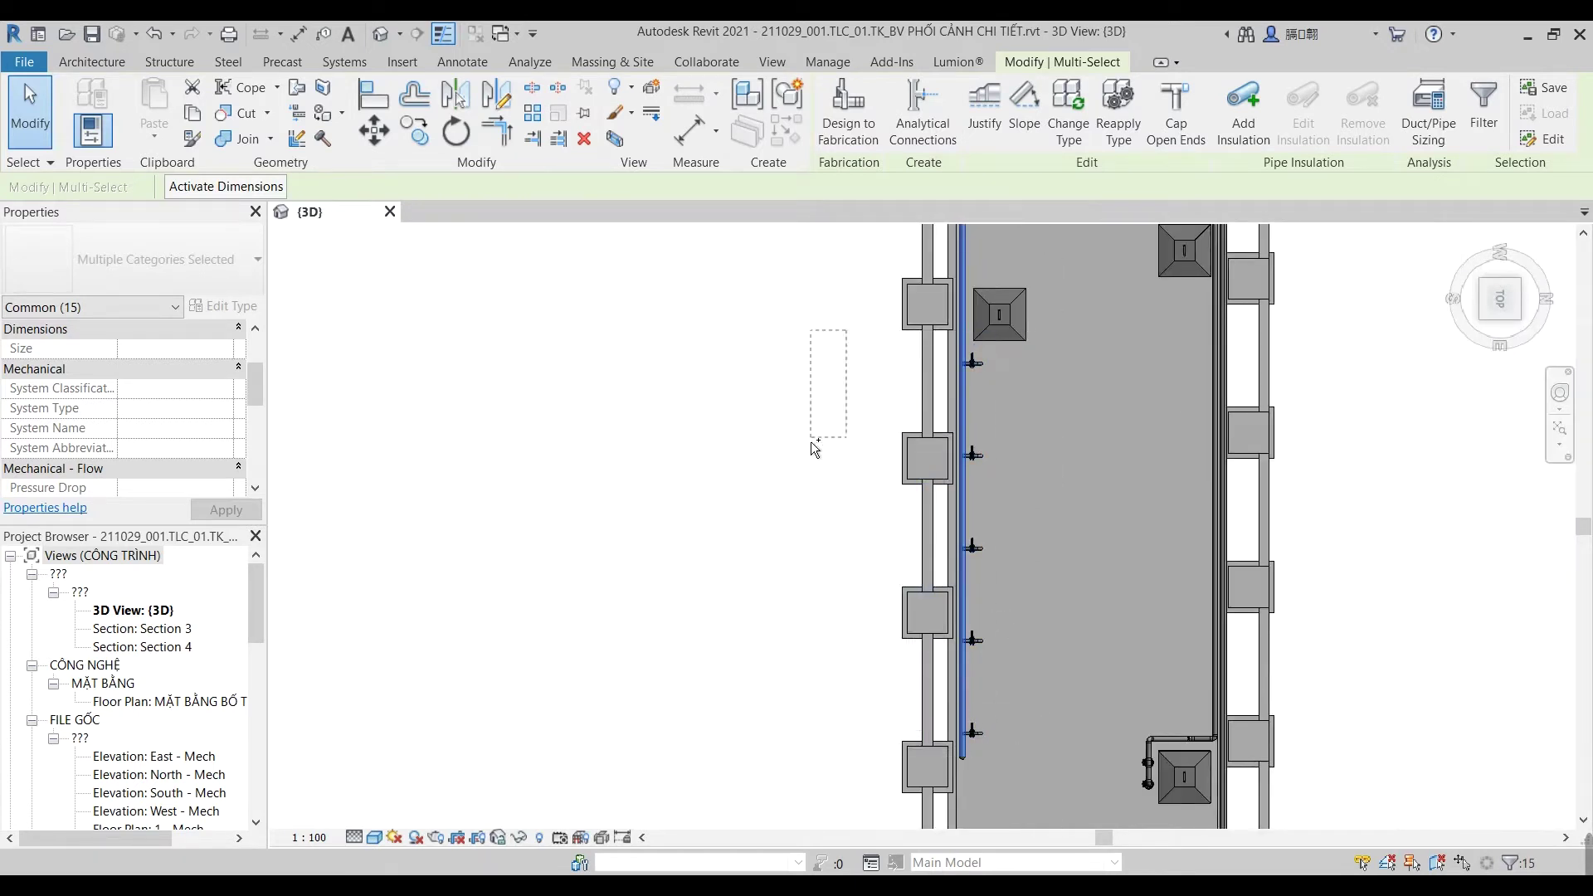
# Step: Add the further pipe sections, the pipe end and the last valve to the selection
pyautogui.scroll(2, 805, 398)
pyautogui.scroll(2, 793, 345)
pyautogui.moveTo(1172, 529); pyautogui.dragTo(1138, 288, button='middle')
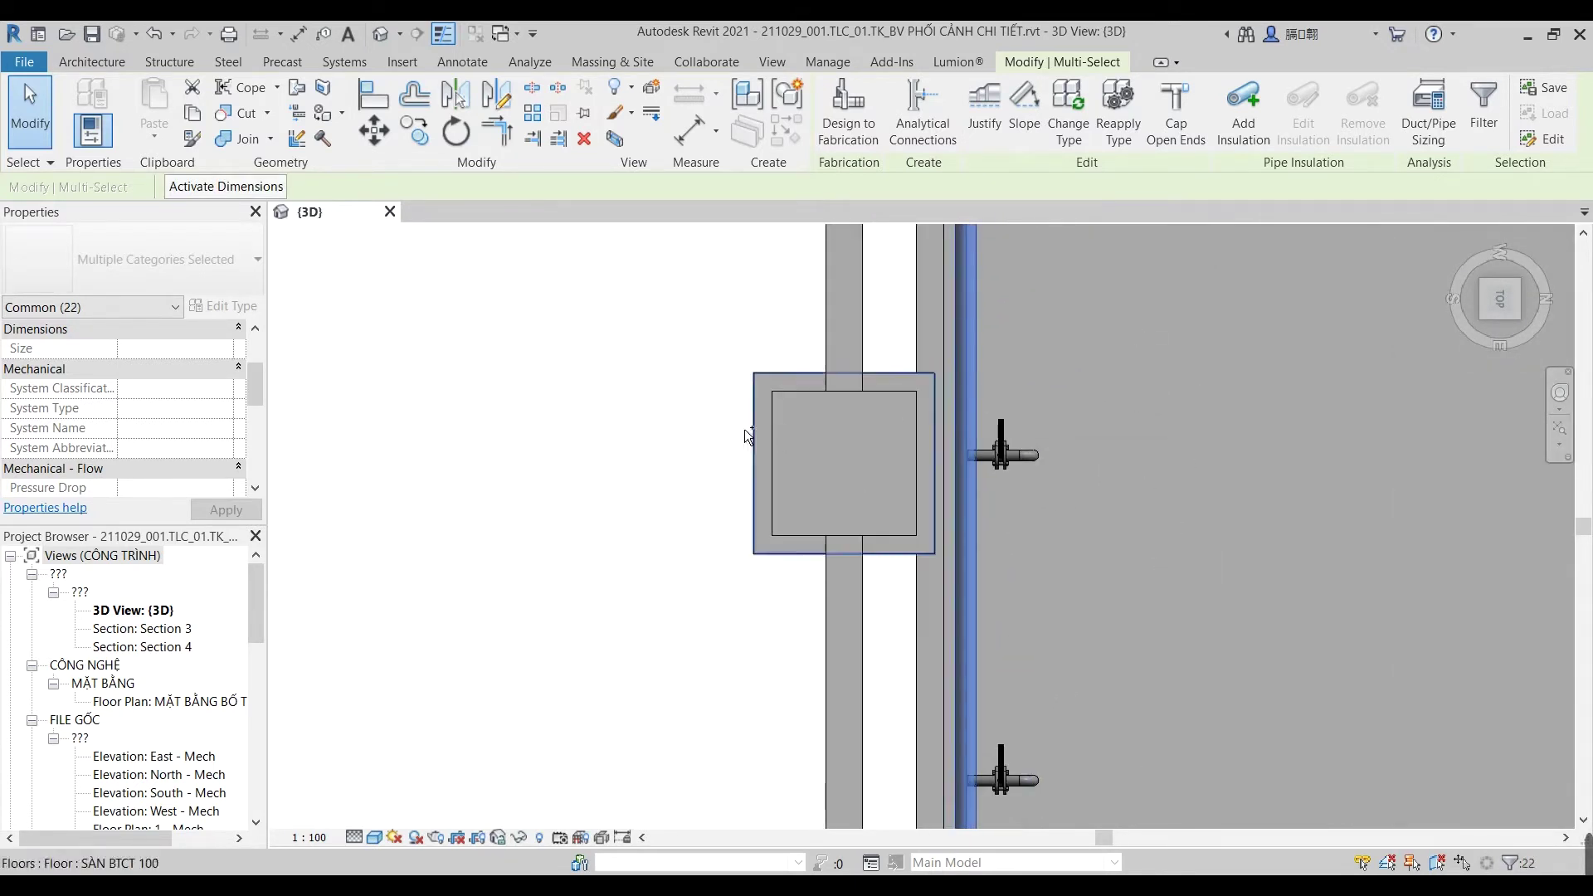
pyautogui.keyDown('ctrl'); pyautogui.moveTo(1170, 505); pyautogui.dragTo(1170, 504); pyautogui.keyUp('ctrl')
pyautogui.moveTo(1098, 292); pyautogui.dragTo(1160, 301, button='middle')
pyautogui.keyDown('ctrl'); pyautogui.moveTo(1285, 515); pyautogui.dragTo(1285, 514); pyautogui.keyUp('ctrl')
pyautogui.moveTo(950, 433); pyautogui.dragTo(894, 363, button='middle')
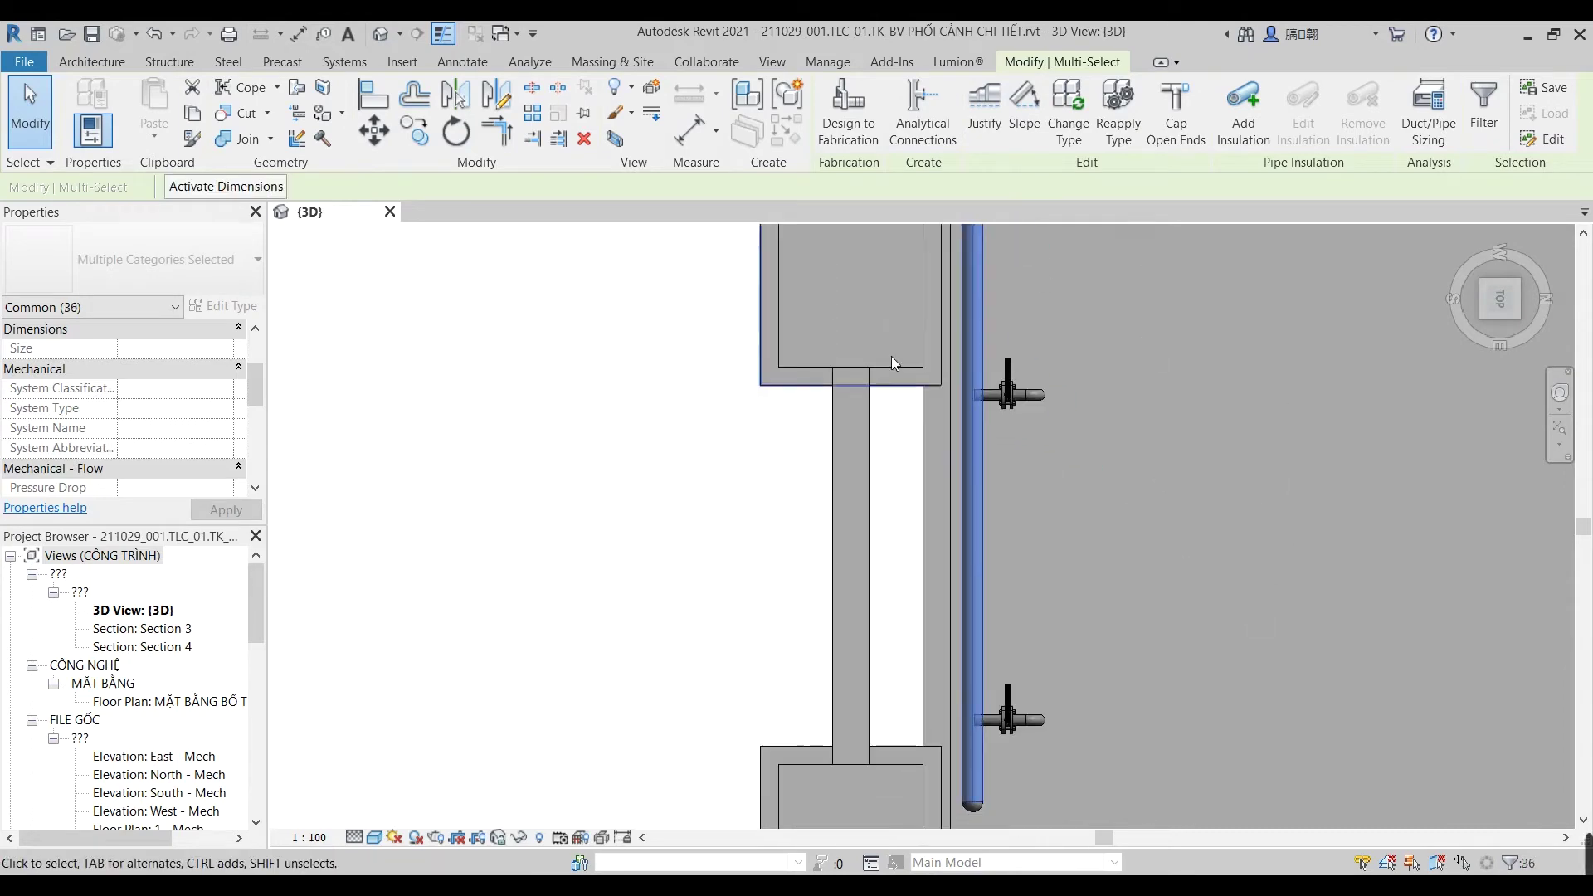
pyautogui.moveTo(903, 435)
pyautogui.mouseDown(button='middle')
pyautogui.moveTo(1088, 331)
pyautogui.moveTo(695, 338)
pyautogui.mouseUp(button='middle')
pyautogui.keyDown('ctrl'); pyautogui.moveTo(695, 338); pyautogui.dragTo(1122, 469); pyautogui.keyUp('ctrl')
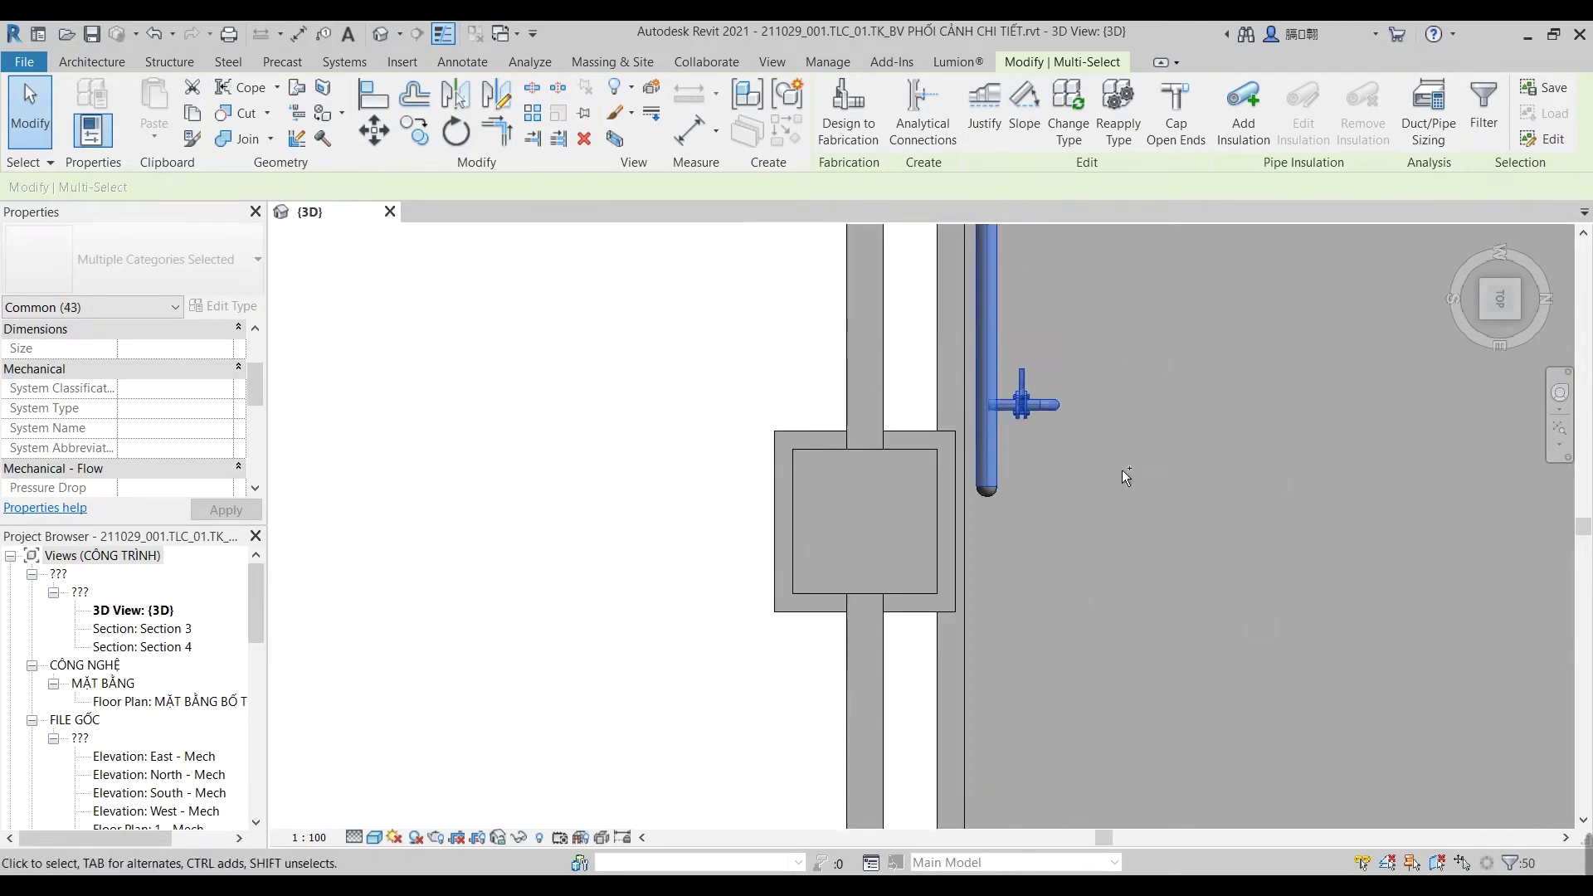
# Step: Zoom out over the whole model and add one more element, reaching 51 selected
pyautogui.scroll(-3, 866, 430)
pyautogui.moveTo(866, 430)
pyautogui.keyDown('shift'); pyautogui.mouseDown(button='middle')
pyautogui.moveTo(989, 359)
pyautogui.moveTo(664, 400)
pyautogui.mouseUp(button='middle'); pyautogui.keyUp('shift')
pyautogui.scroll(-3, 746, 390)
pyautogui.scroll(5, 664, 400)
pyautogui.scroll(3, 588, 482)
pyautogui.scroll(1, 588, 481)
pyautogui.keyDown('ctrl'); pyautogui.click(588, 480); pyautogui.keyUp('ctrl')
pyautogui.click(1509, 317)
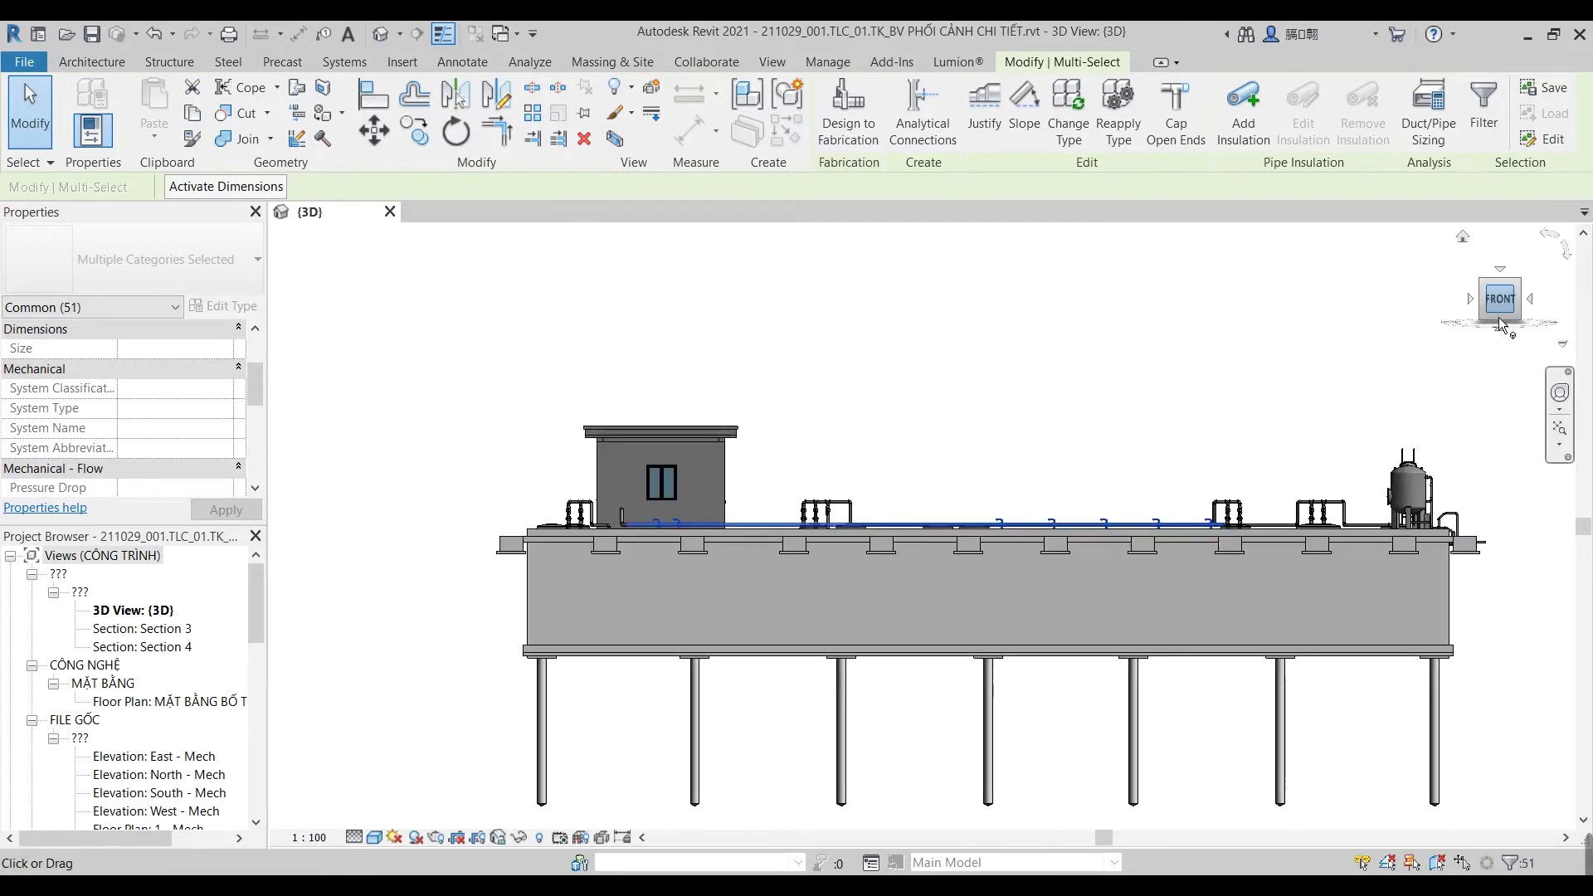
# Step: Move the 51-element outlet run and its two valves upward in the front view
pyautogui.scroll(3, 659, 526)
pyautogui.scroll(2, 718, 523)
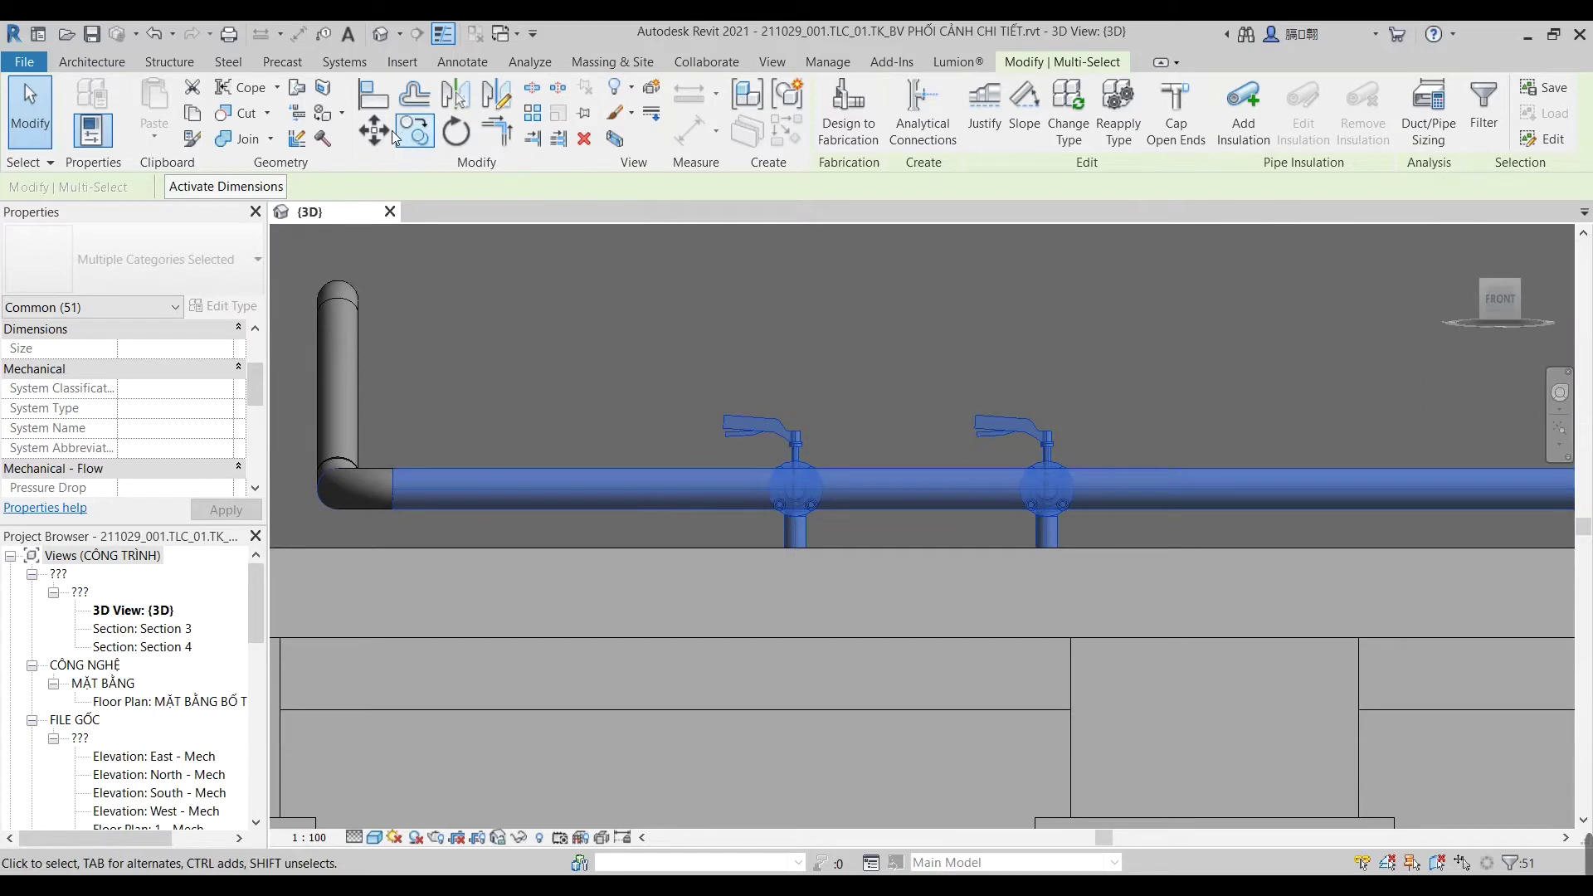
pyautogui.click(375, 132)
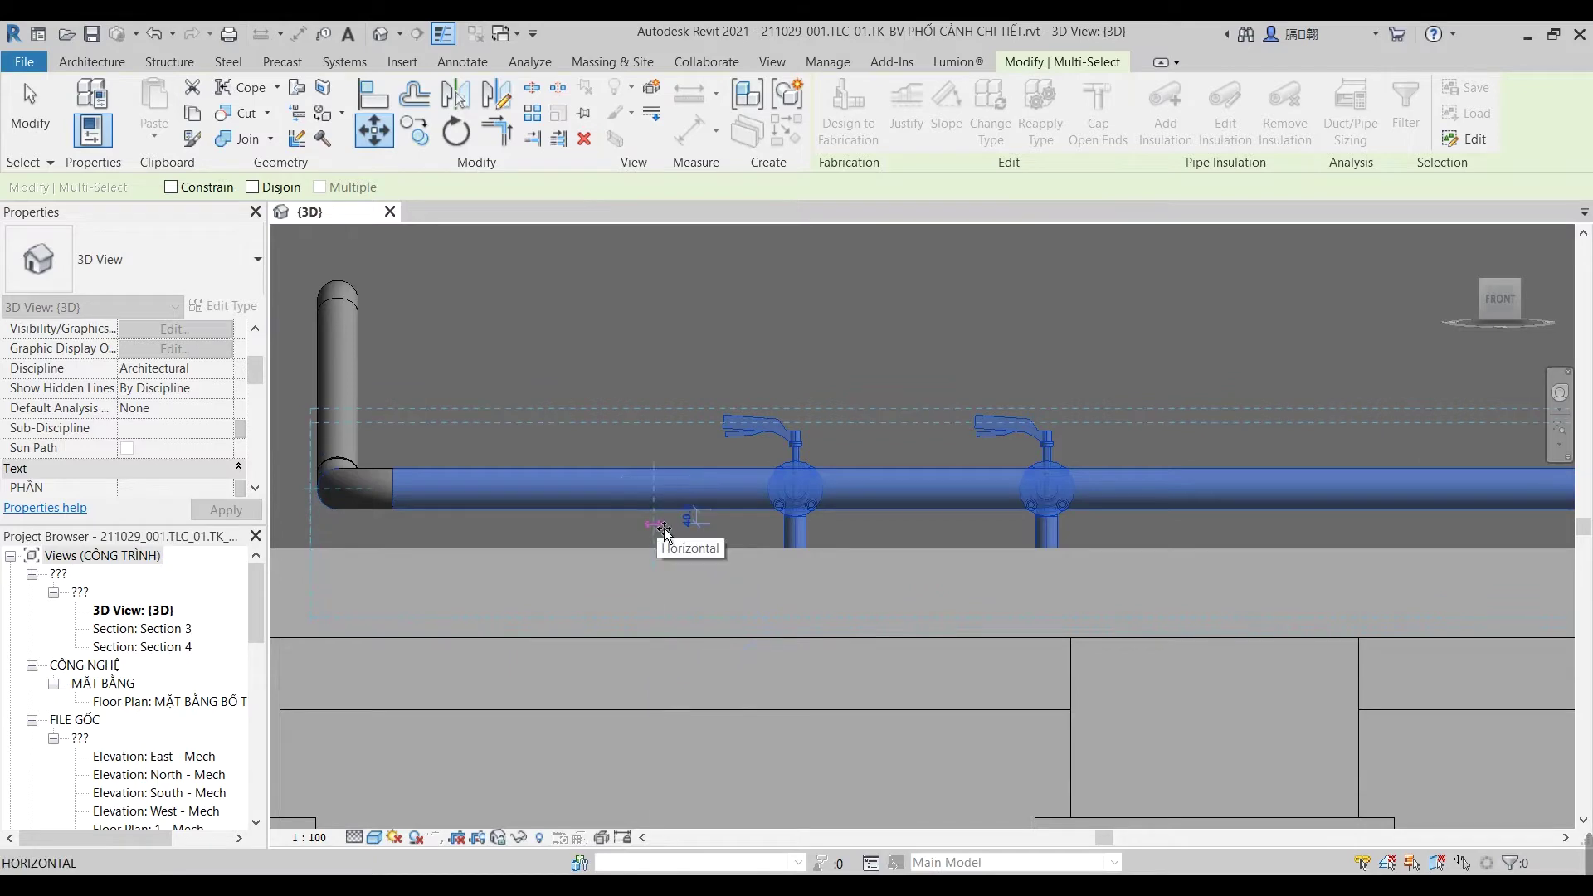
pyautogui.click(670, 498)
pyautogui.scroll(-2, 627, 386)
pyautogui.moveTo(628, 386); pyautogui.dragTo(448, 450, button='middle')
pyautogui.click(449, 451)
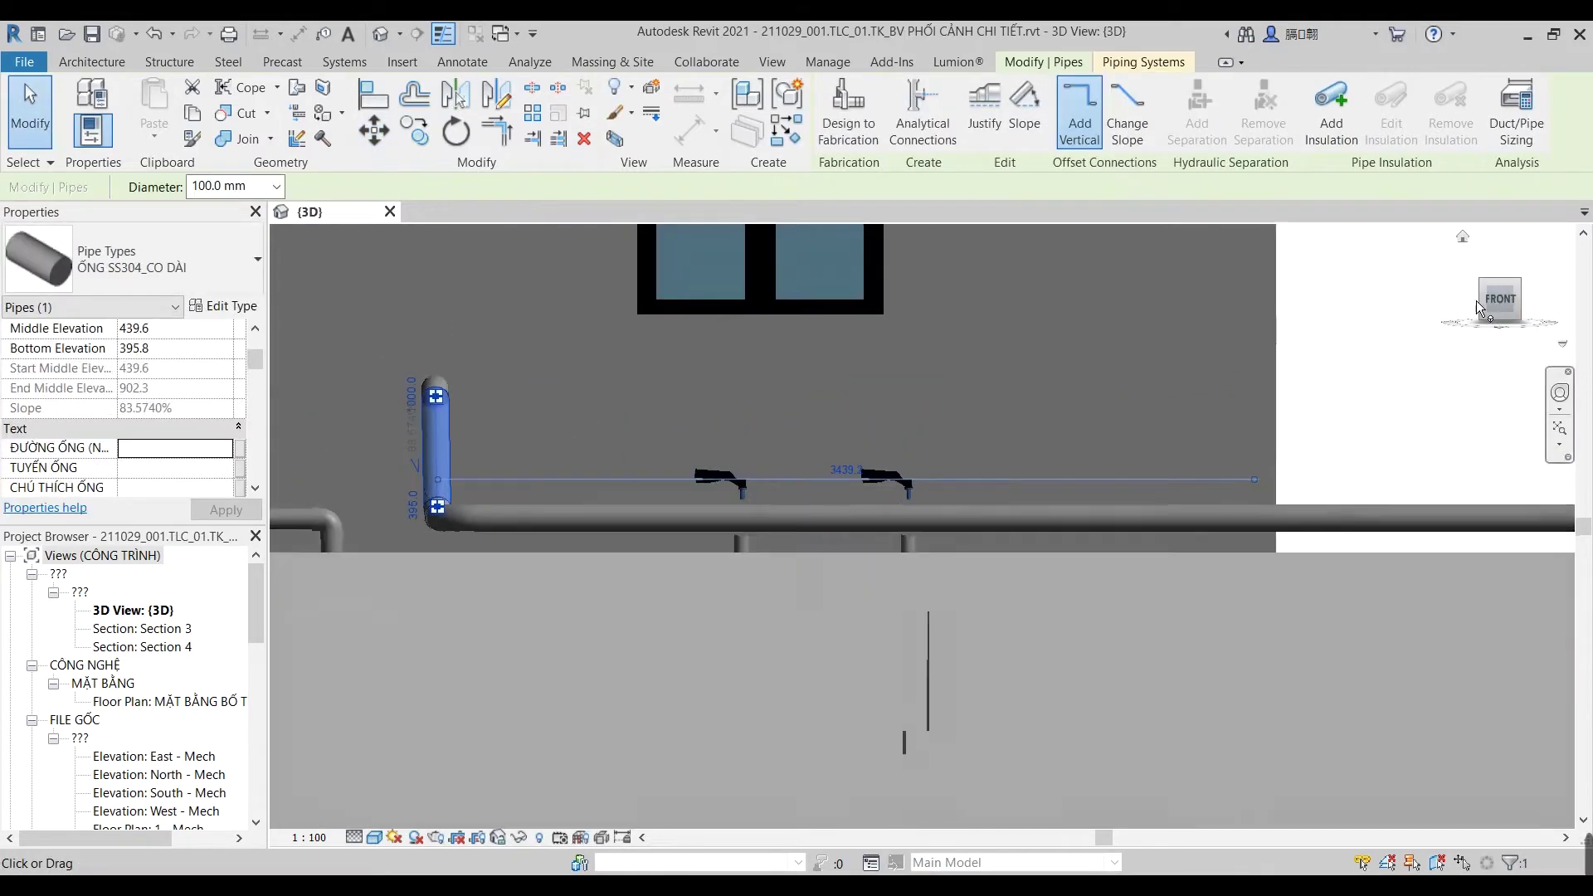
# Step: From the left view, change the diagonal pipe's foot elbow to M_Elbow - TGX : CO NGẮN SS304
pyautogui.click(1476, 301)
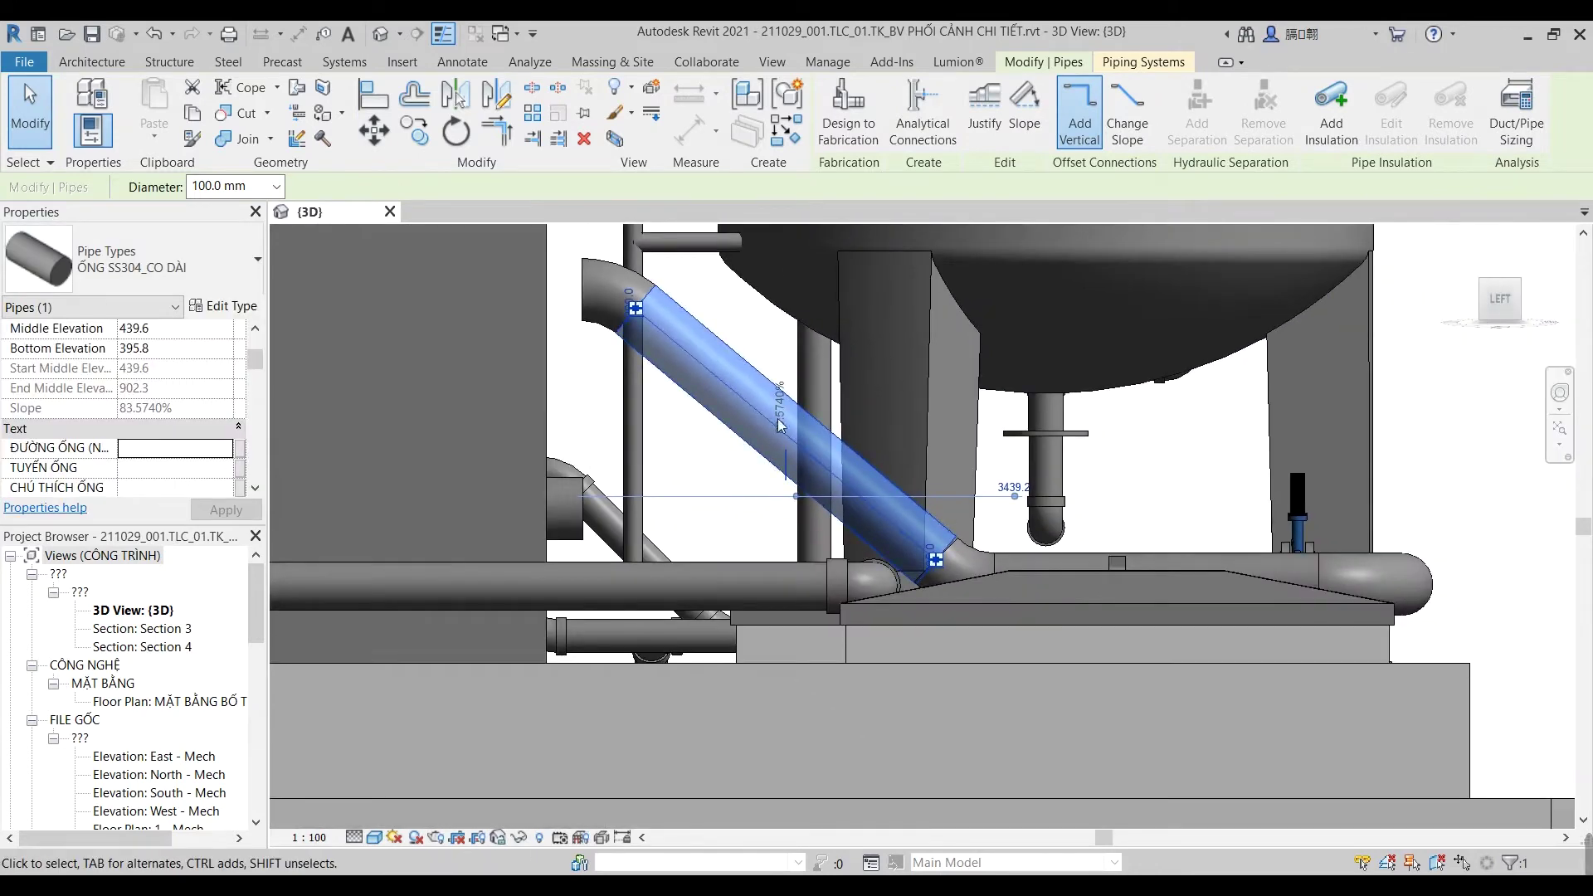
pyautogui.scroll(3, 1031, 588)
pyautogui.click(958, 535)
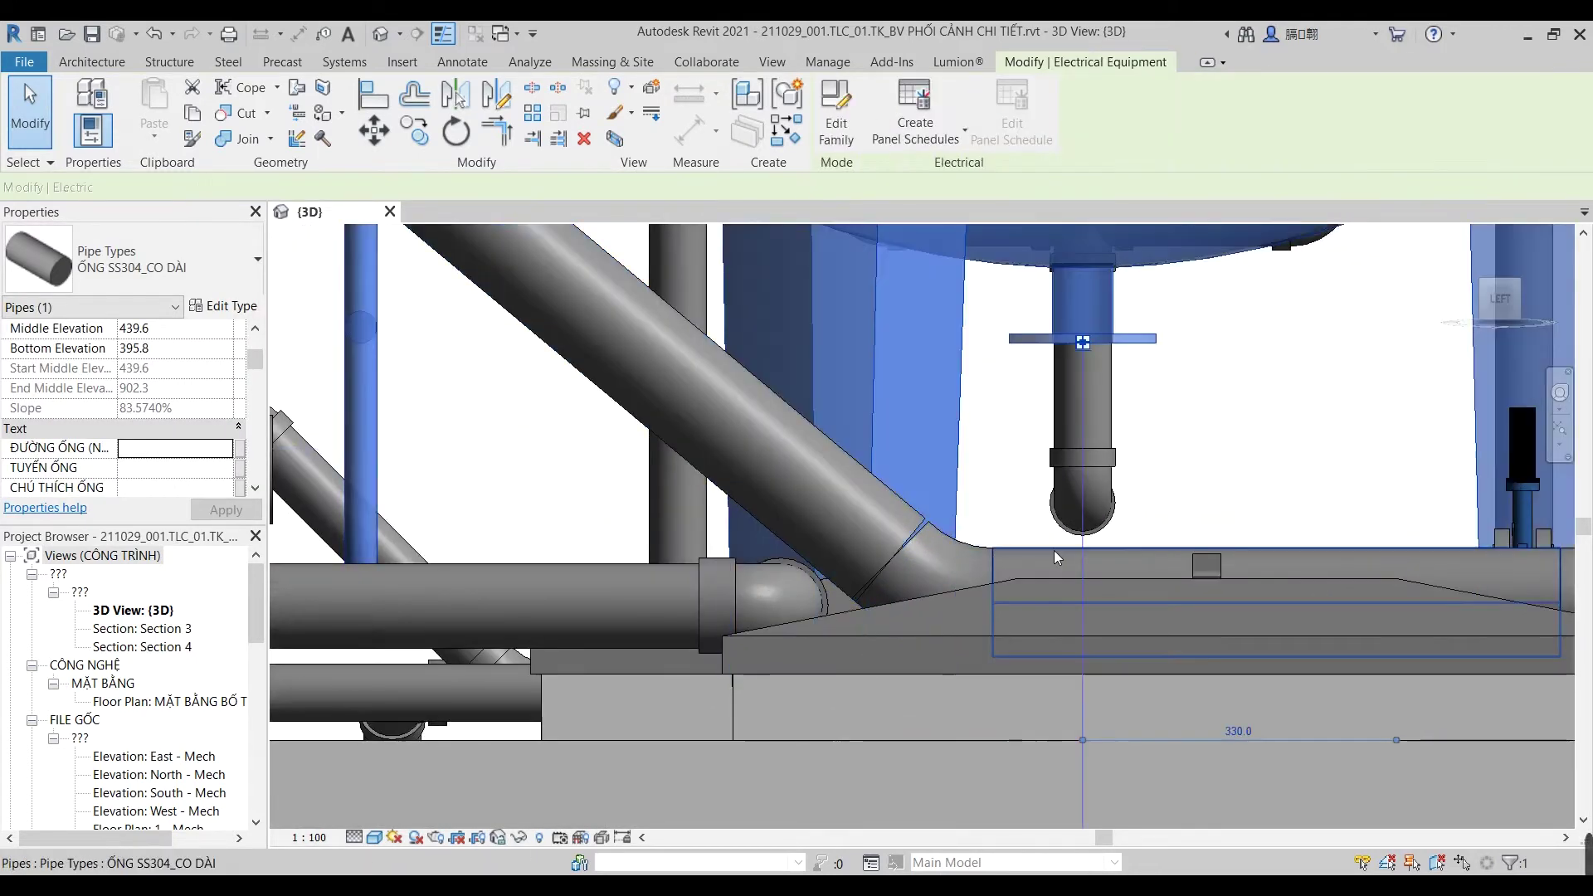
pyautogui.click(989, 537)
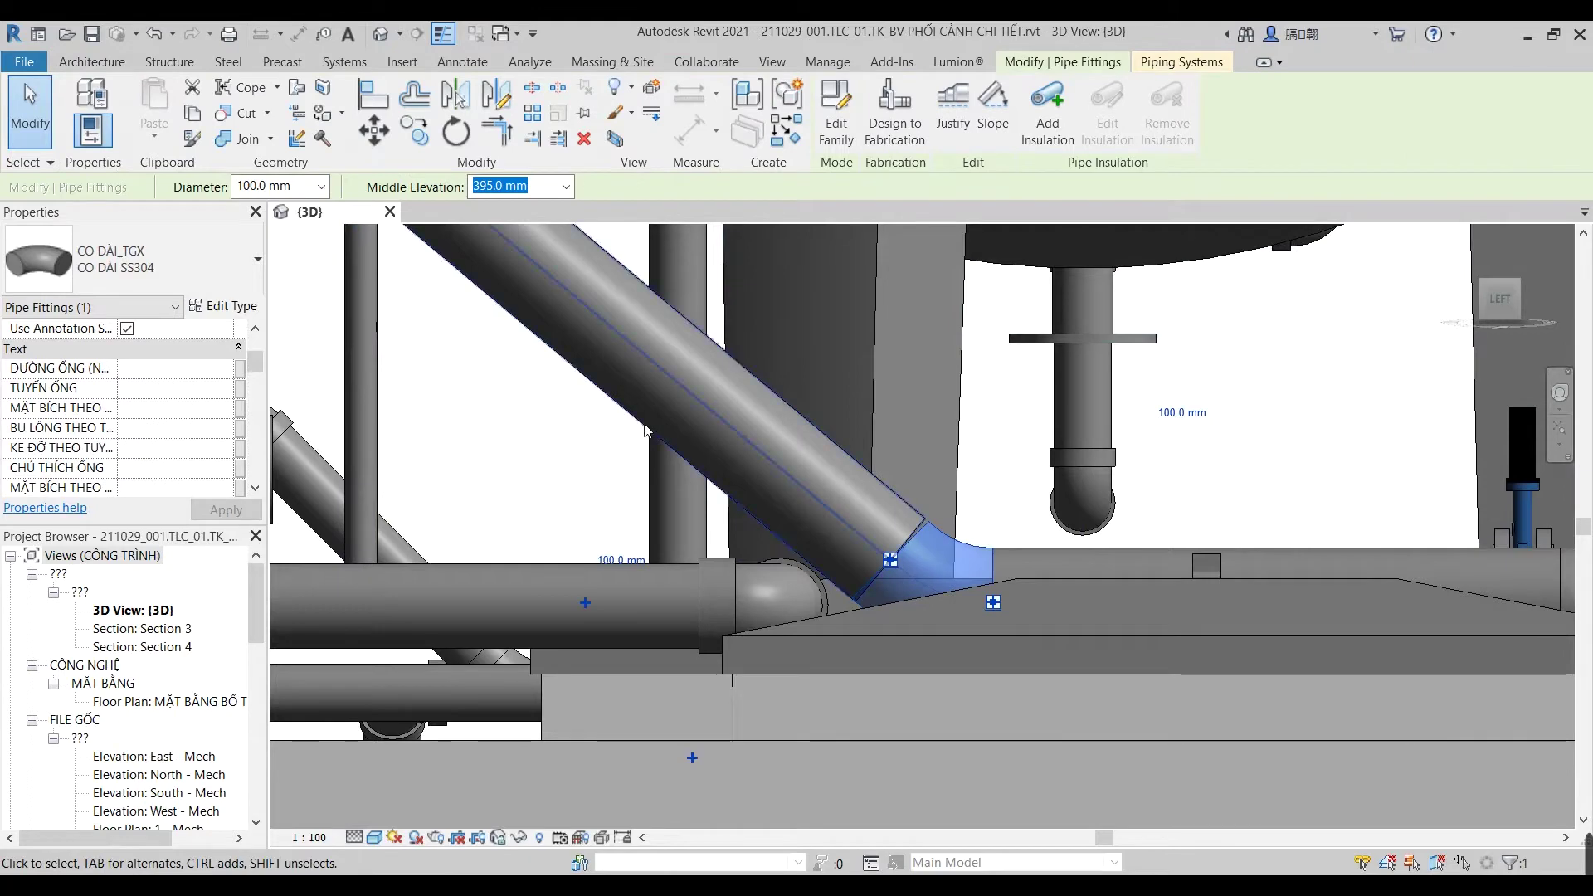
pyautogui.click(171, 272)
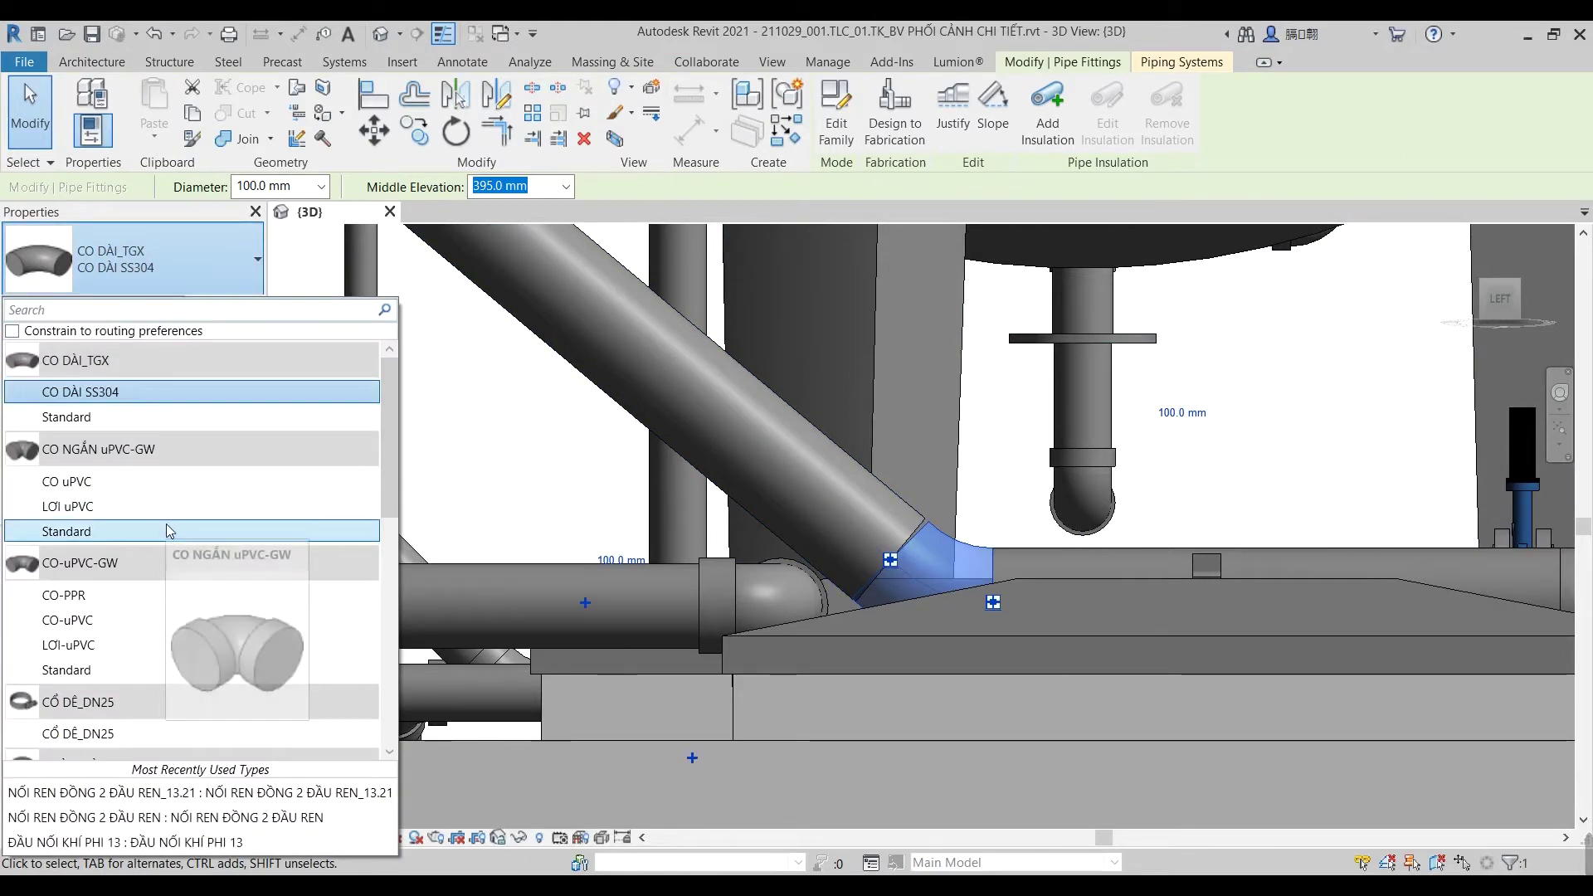
pyautogui.scroll(-1, 166, 525)
pyautogui.scroll(1, 166, 525)
pyautogui.scroll(-2, 168, 523)
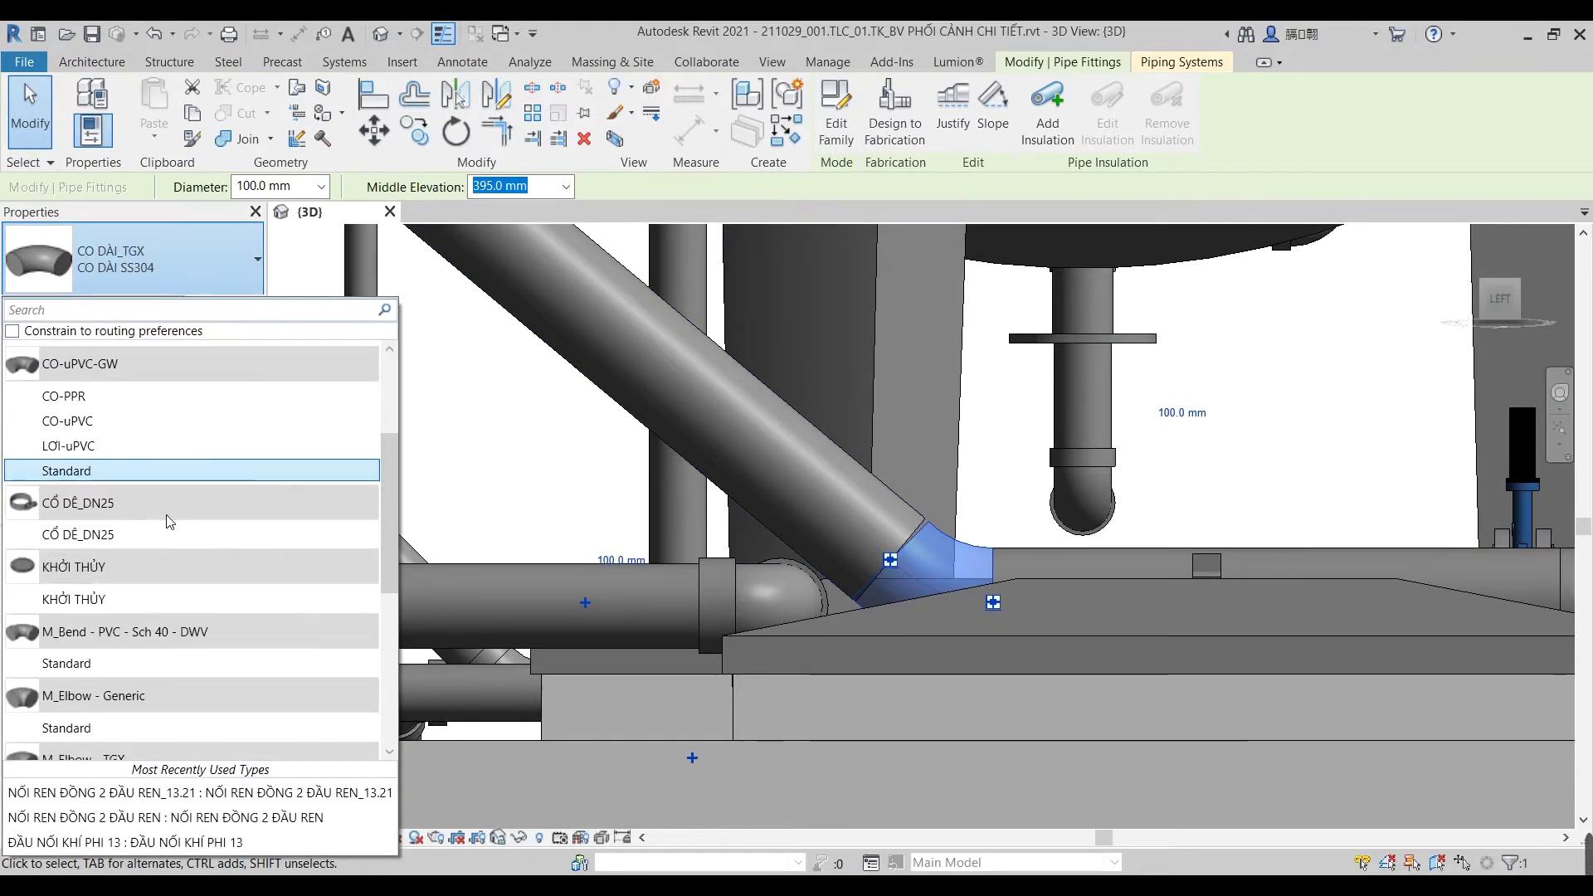
pyautogui.scroll(-2, 168, 522)
pyautogui.click(166, 594)
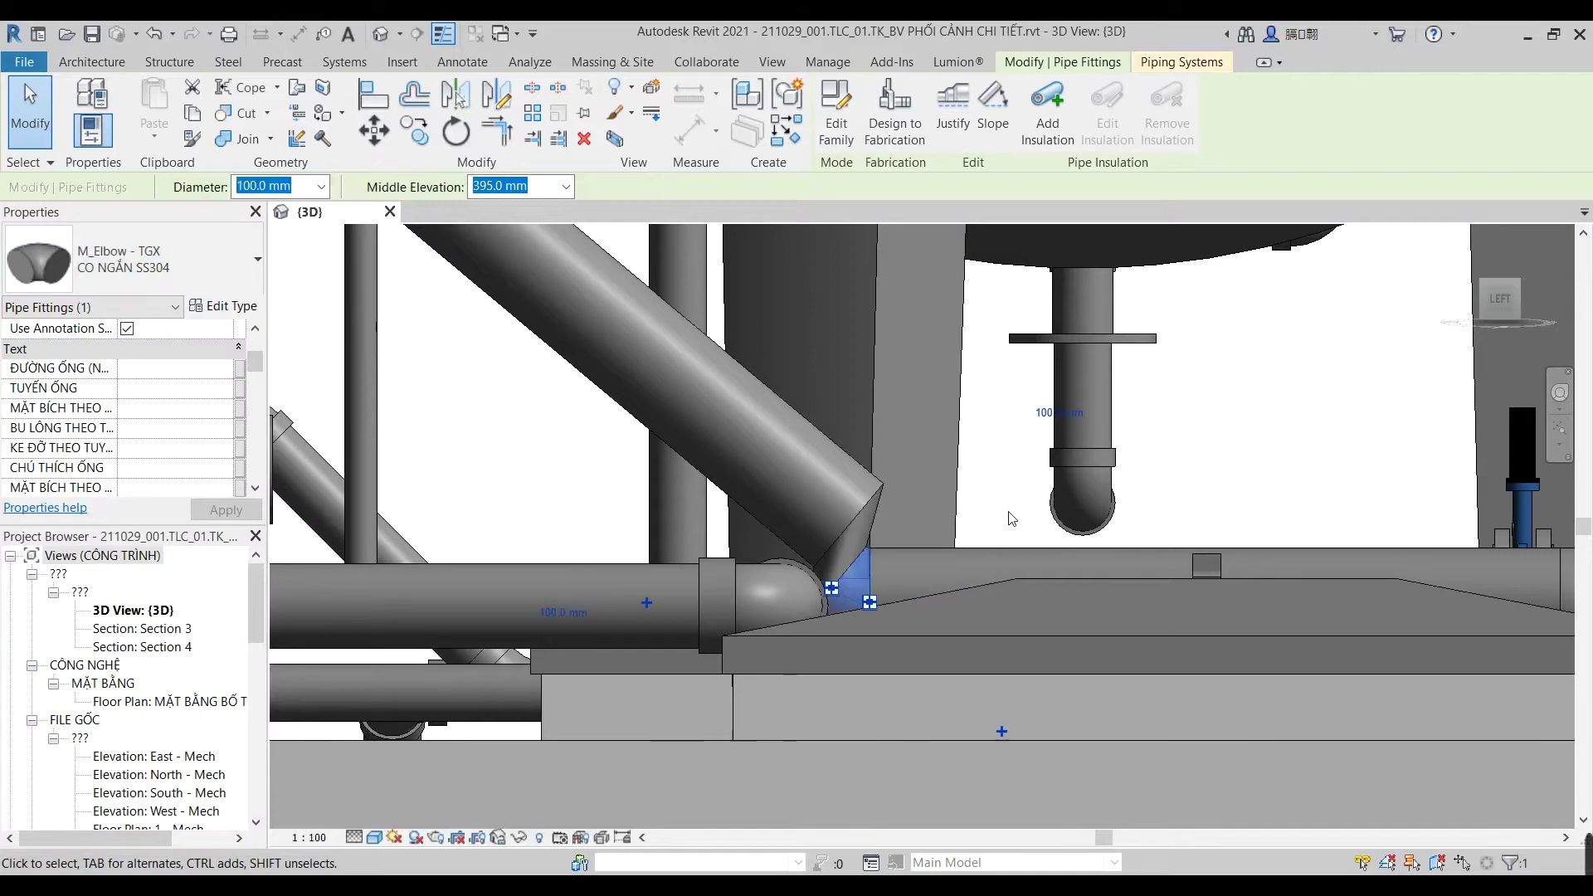
pyautogui.press('Escape')
# Step: Reselect the new short elbow and orbit around it to check the diagonal pipe
pyautogui.click(865, 526)
pyautogui.scroll(-2, 938, 508)
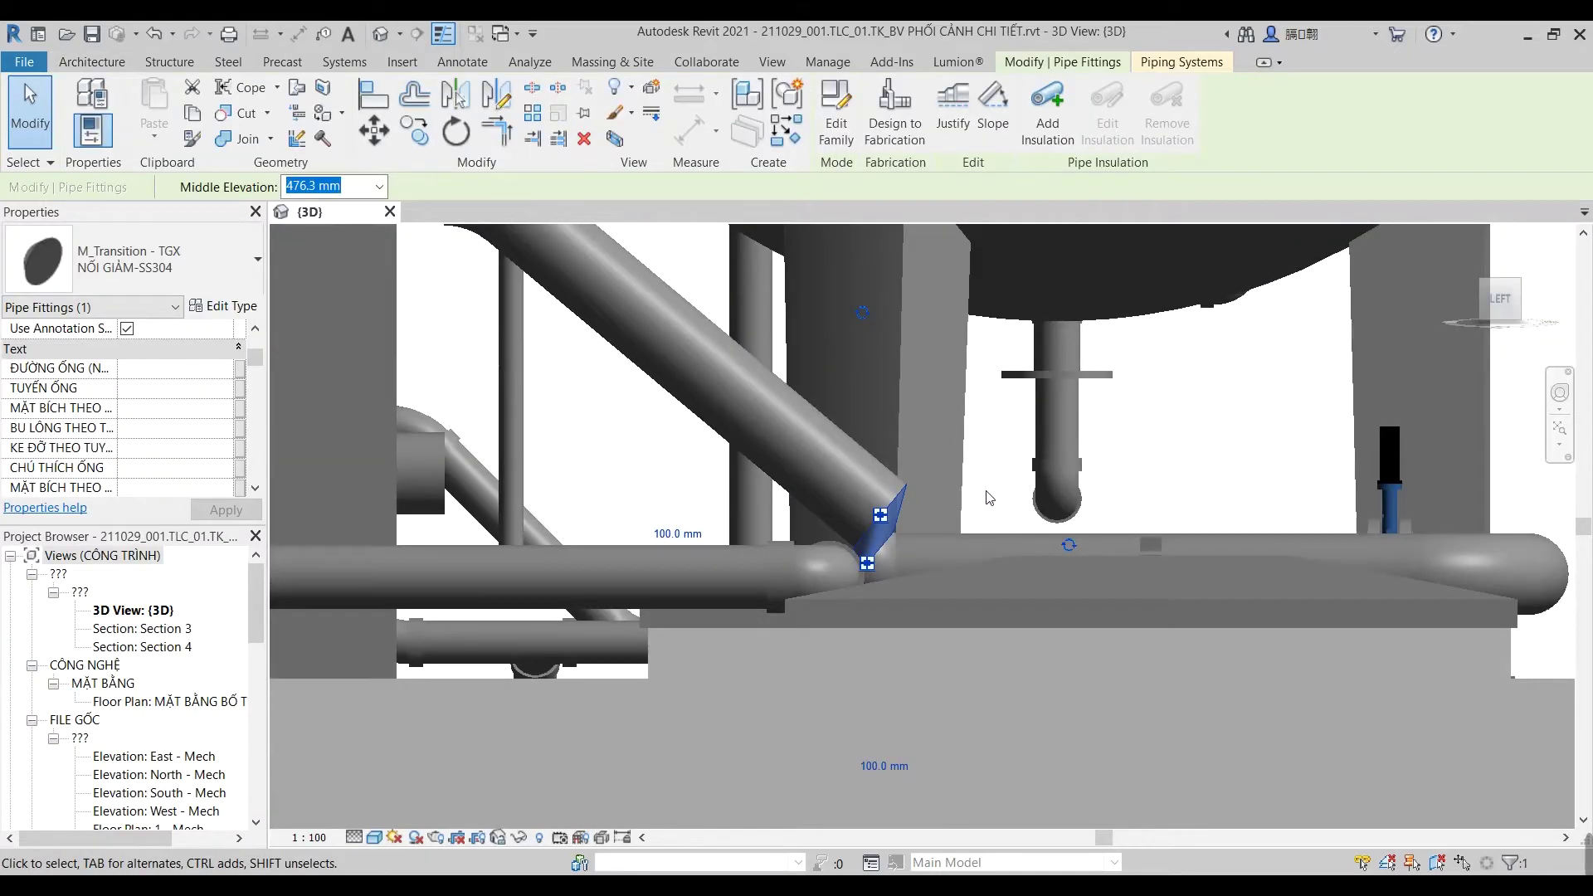
pyautogui.press('Escape')
pyautogui.click(883, 550)
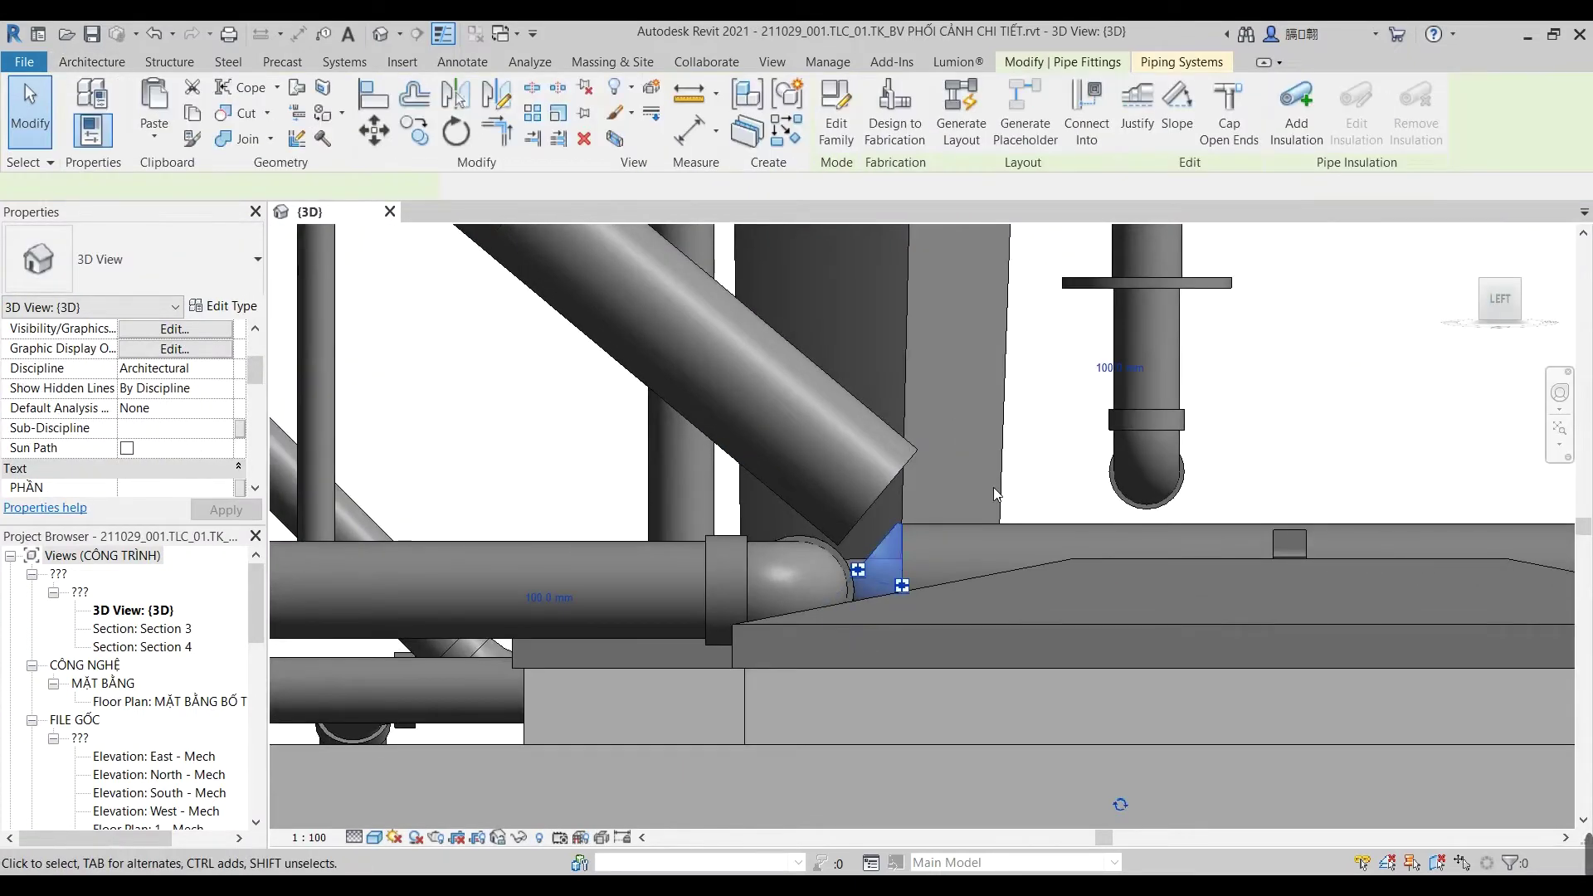
pyautogui.moveTo(994, 487); pyautogui.dragTo(1174, 421, button='middle')
pyautogui.scroll(-1, 1117, 506)
pyautogui.keyDown('shift'); pyautogui.moveTo(1117, 506); pyautogui.dragTo(891, 347, button='middle'); pyautogui.keyUp('shift')
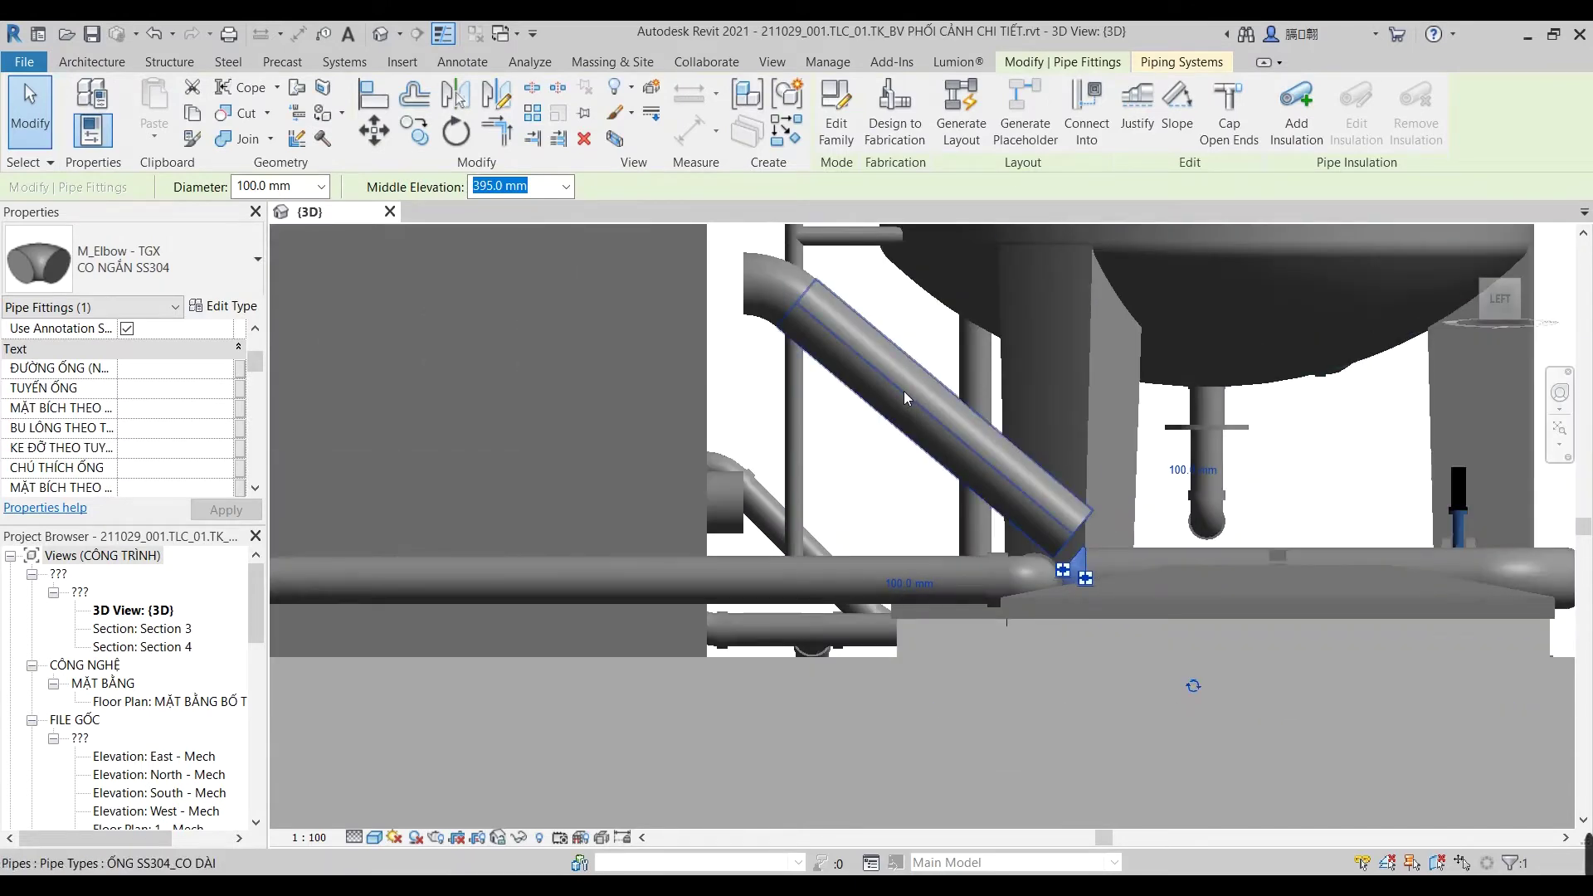
pyautogui.press('Escape')
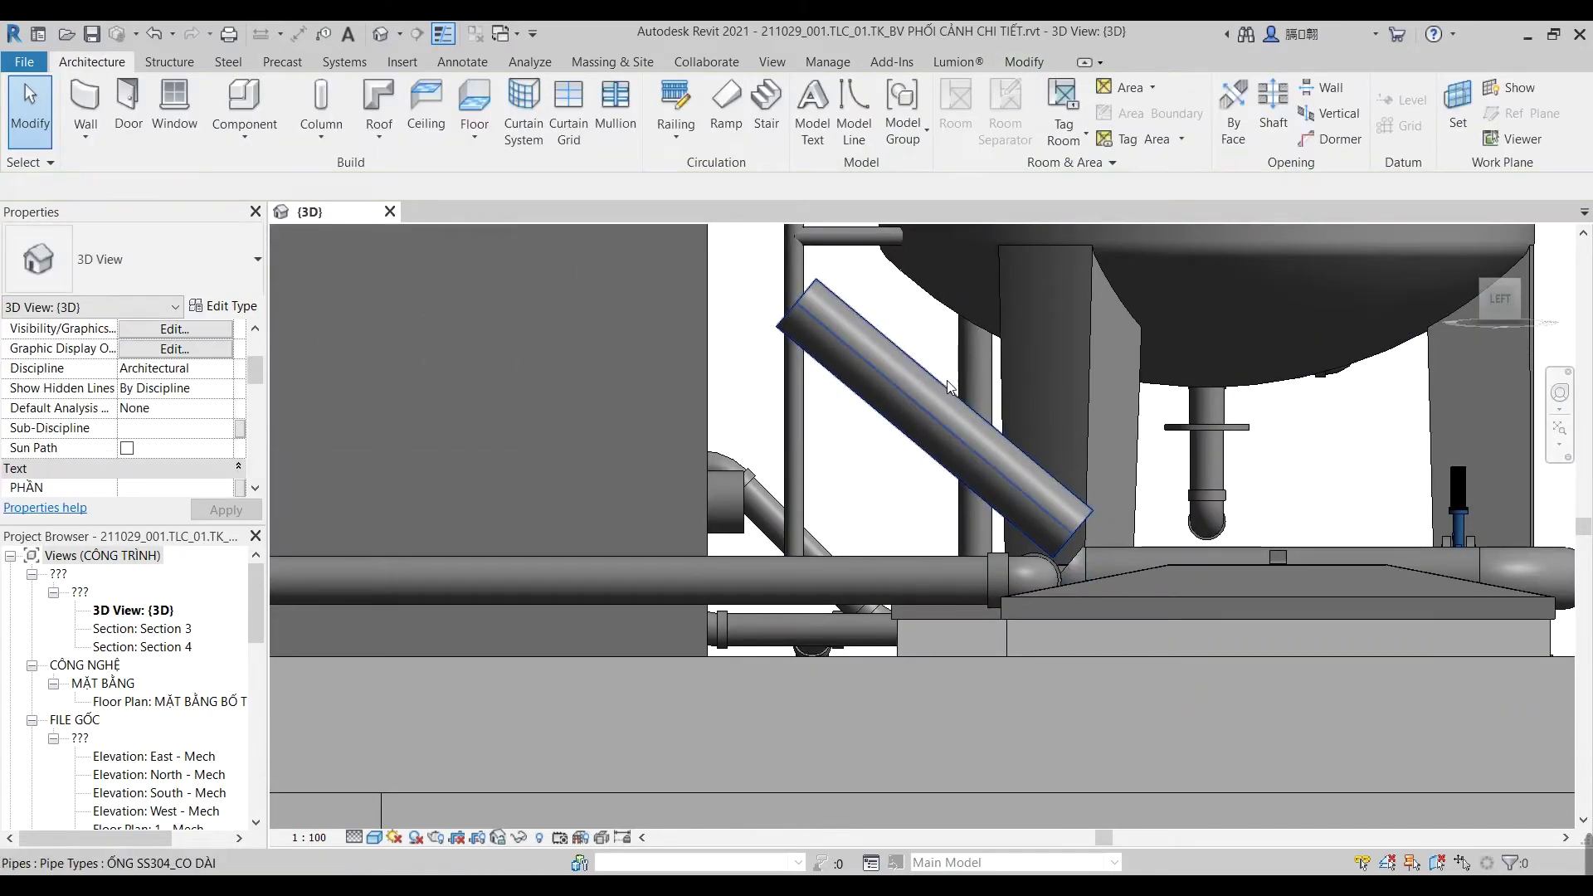
# Step: Set the 3D view's discipline to Mechanical
pyautogui.click(946, 380)
pyautogui.scroll(1, 978, 589)
pyautogui.press('Escape')
pyautogui.click(224, 369)
pyautogui.click(192, 417)
# Step: Reposition the diagonal pipe toward the upper horizontal pipe with MV
pyautogui.moveTo(1011, 529); pyautogui.dragTo(735, 545, button='middle')
pyautogui.click(735, 545)
pyautogui.scroll(-2, 937, 479)
pyautogui.scroll(2, 938, 480)
pyautogui.scroll(2, 938, 480)
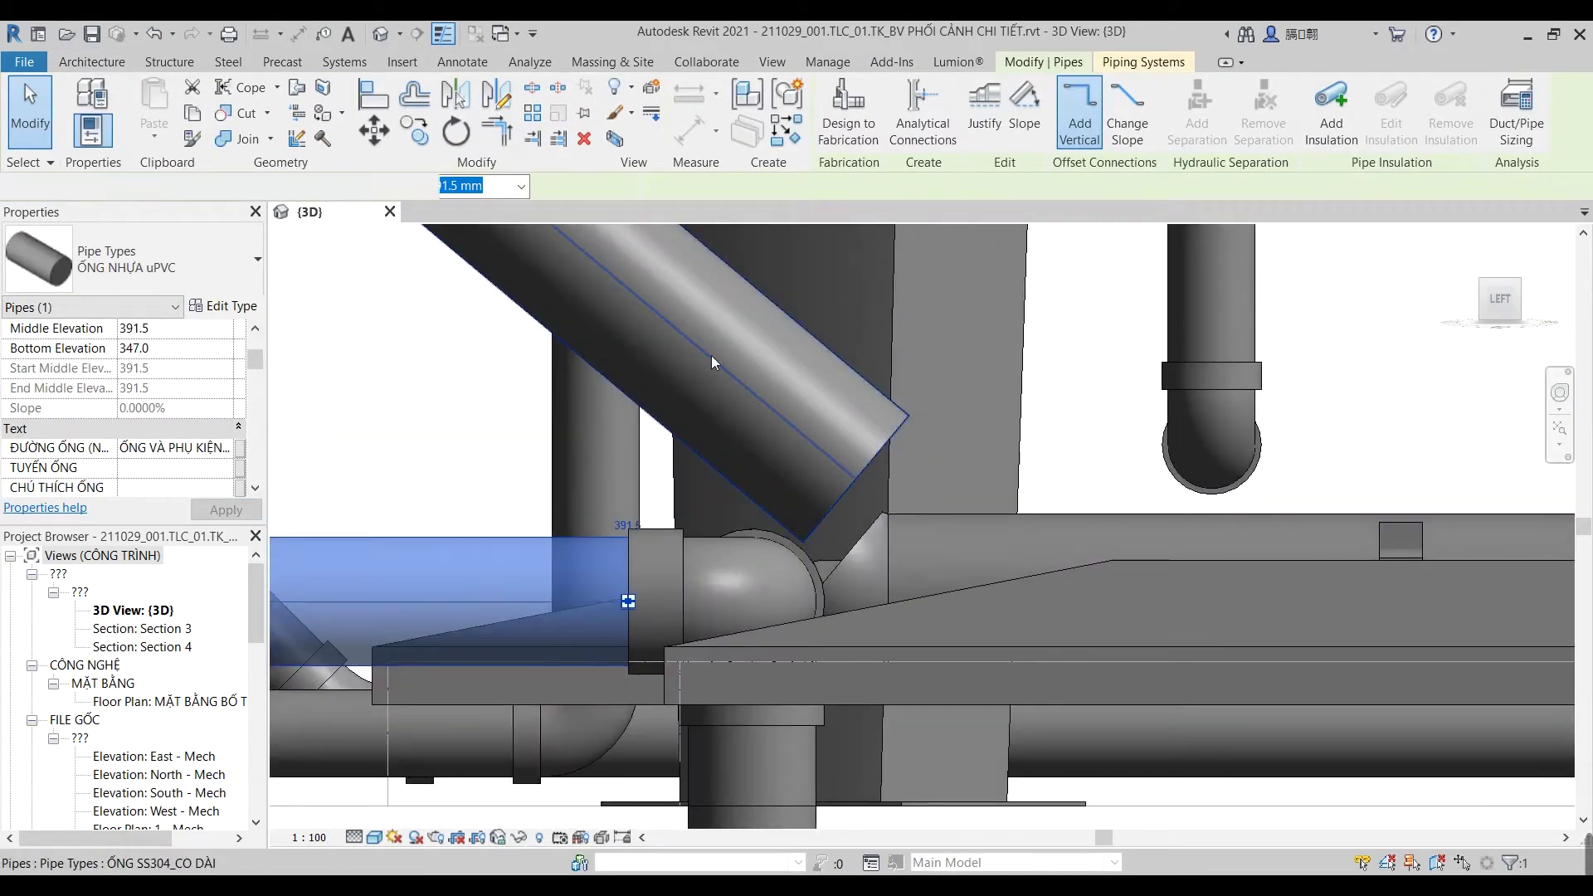
pyautogui.click(848, 426)
pyautogui.press('m')
pyautogui.press('v')
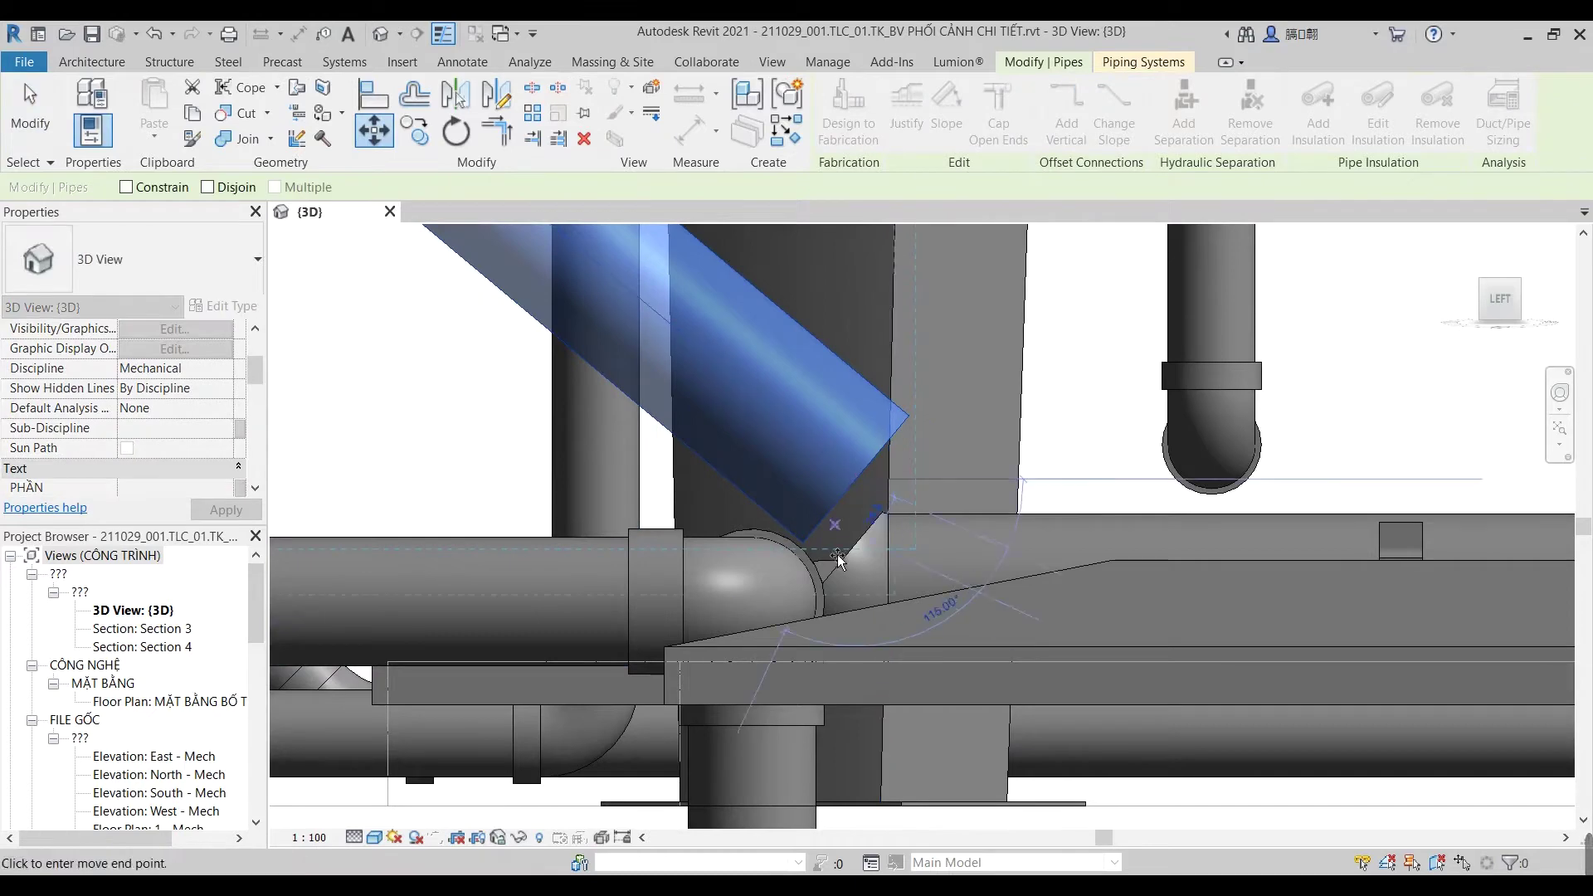
pyautogui.click(926, 573)
pyautogui.scroll(-3, 837, 677)
pyautogui.click(838, 677)
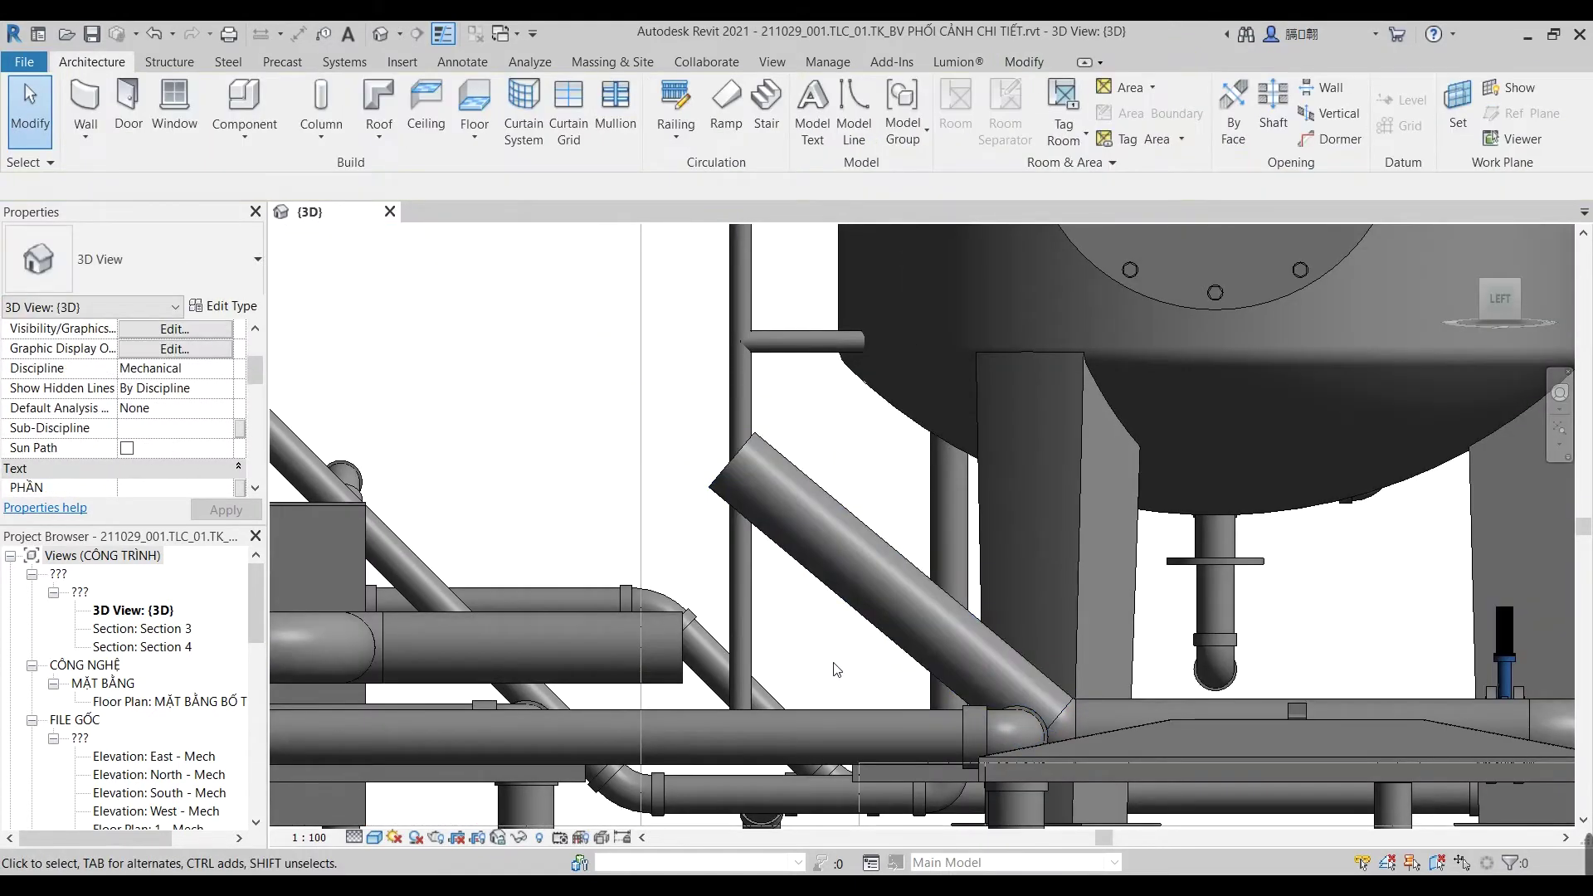
# Step: Corner-join the diagonal pipe to the upper horizontal pipe, allowing Disconnect, creating an elbow
pyautogui.press('r')
pyautogui.click(904, 622)
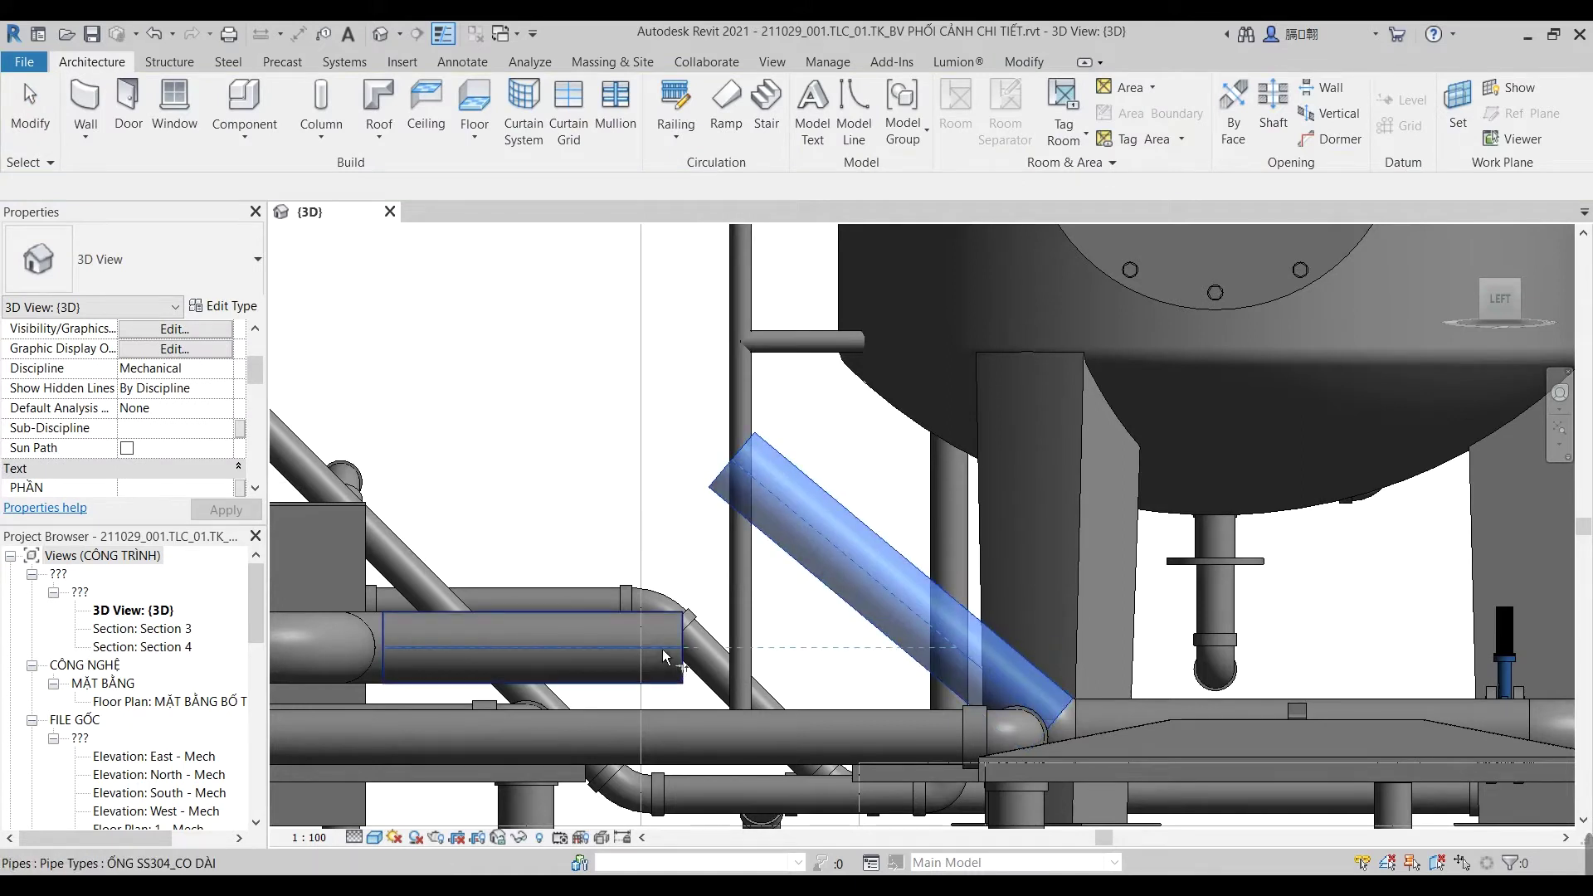
pyautogui.press('Escape')
pyautogui.click(1007, 674)
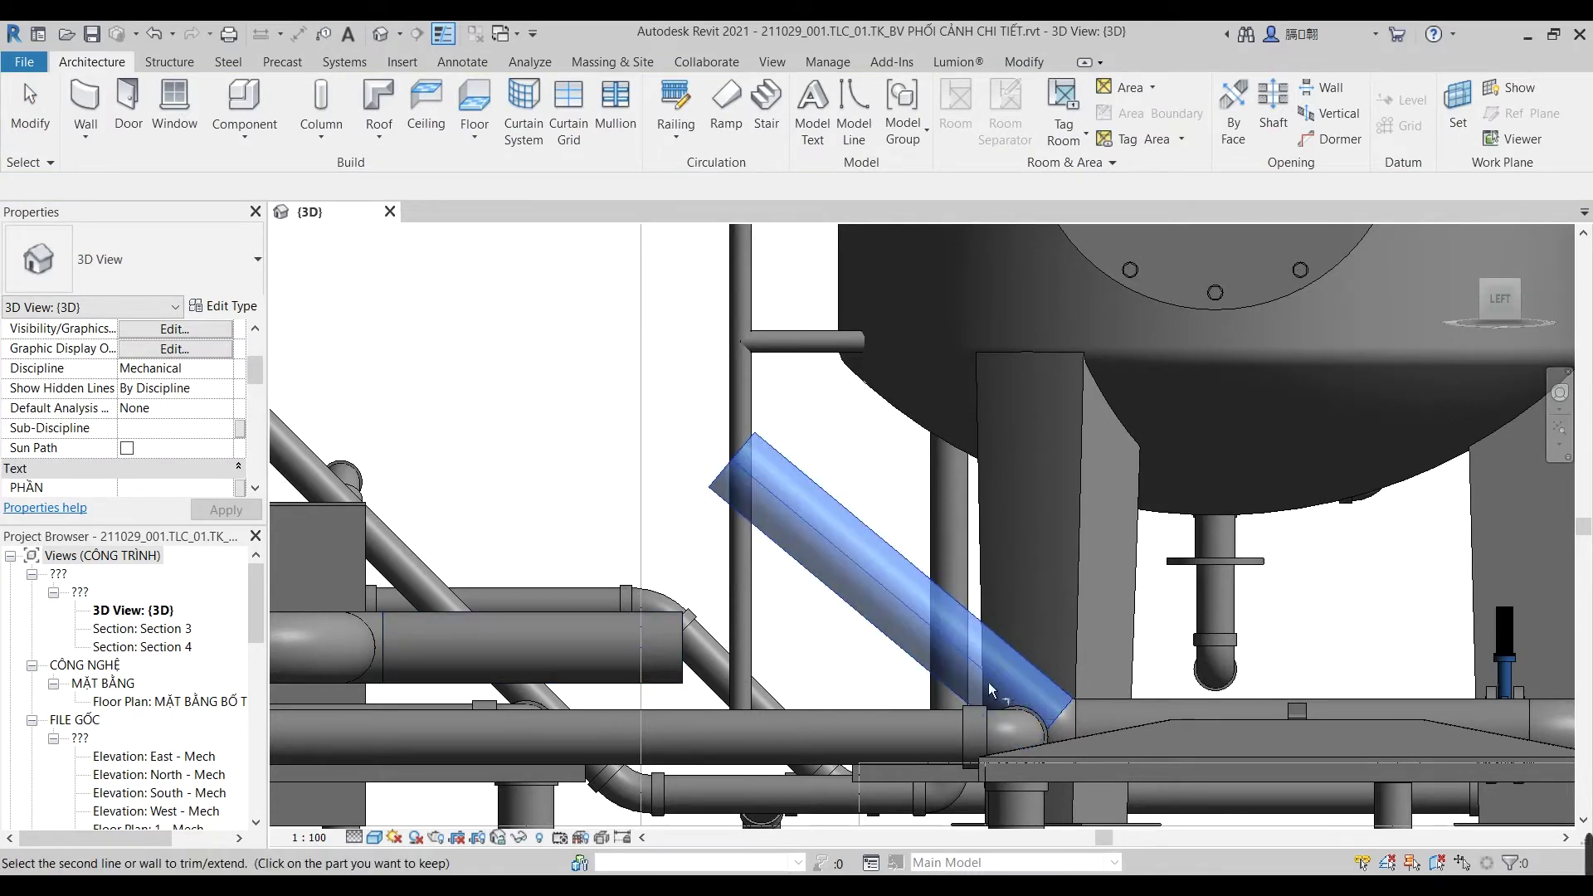
pyautogui.click(655, 655)
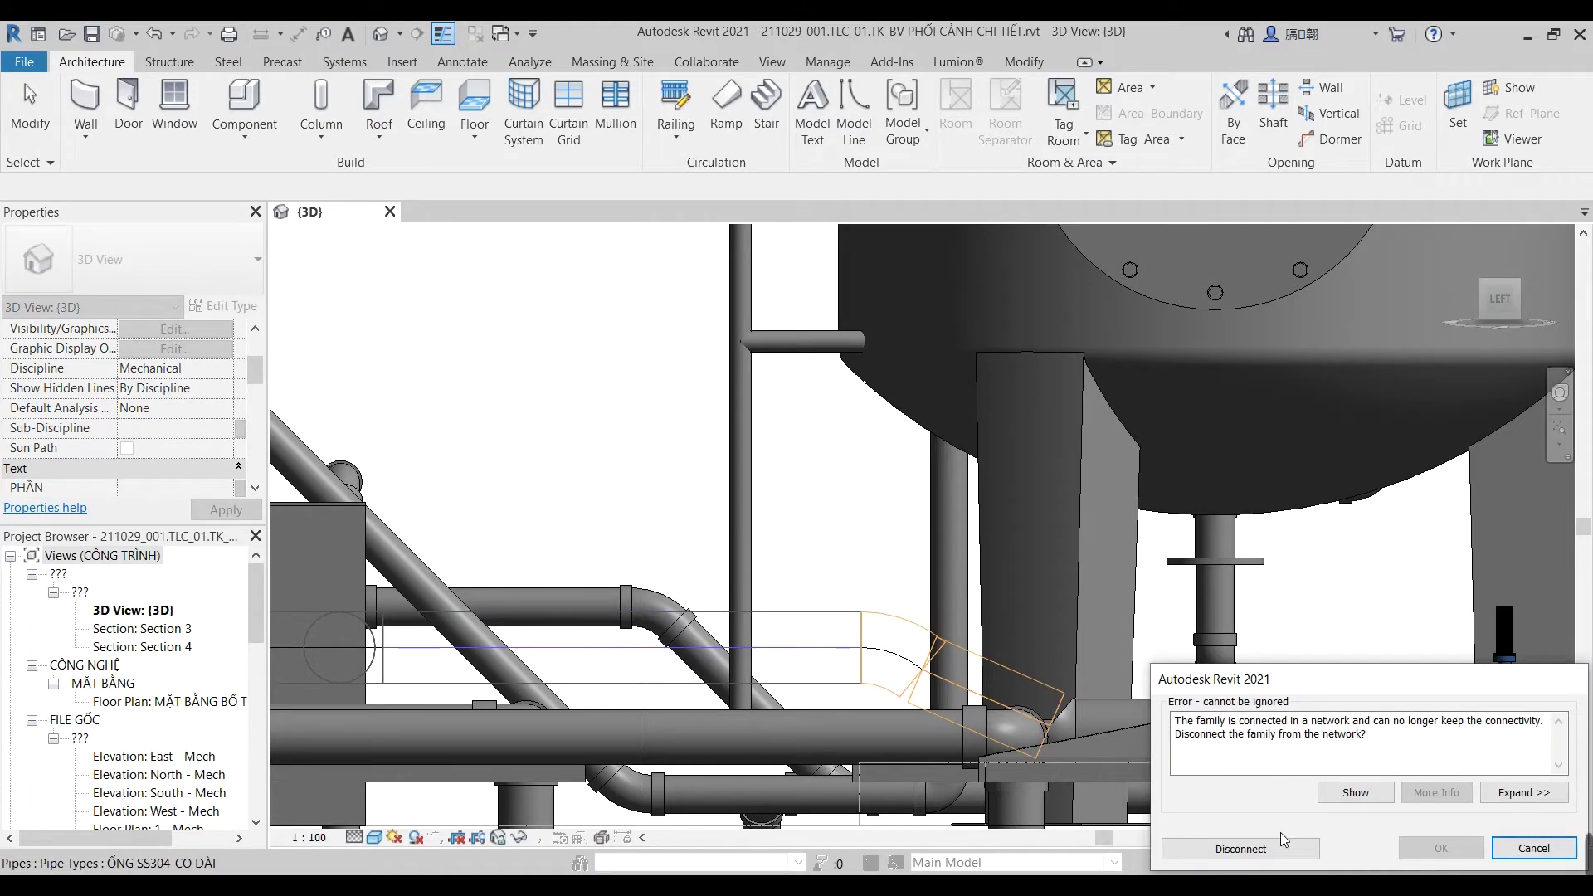
pyautogui.click(1241, 849)
pyautogui.press('Escape')
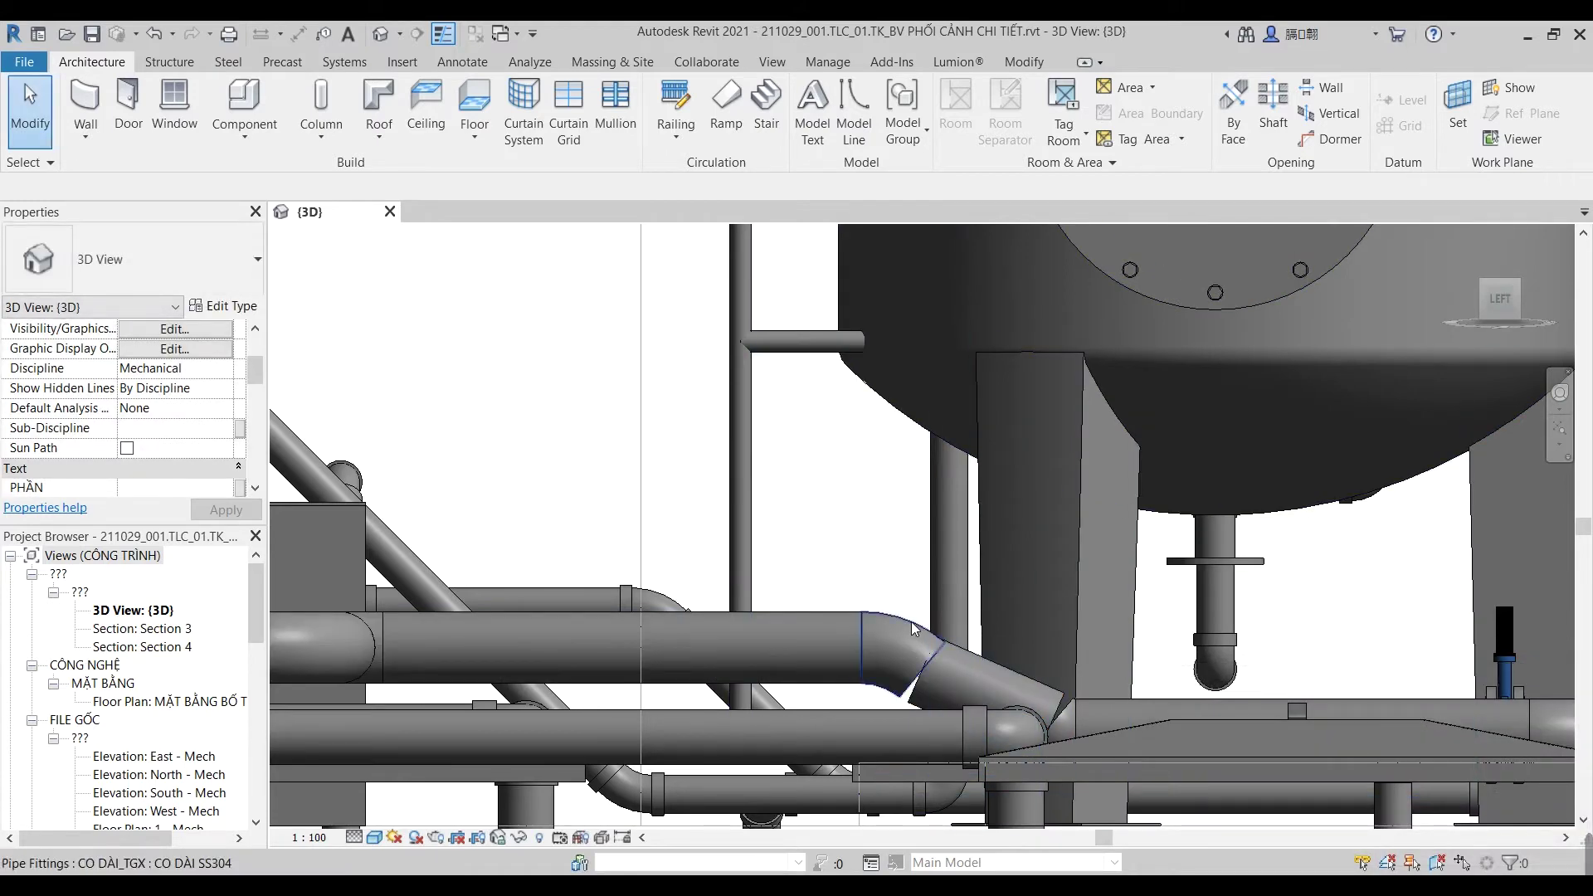
pyautogui.click(913, 628)
# Step: Review the upper elbow's type list without changing its type
pyautogui.click(133, 259)
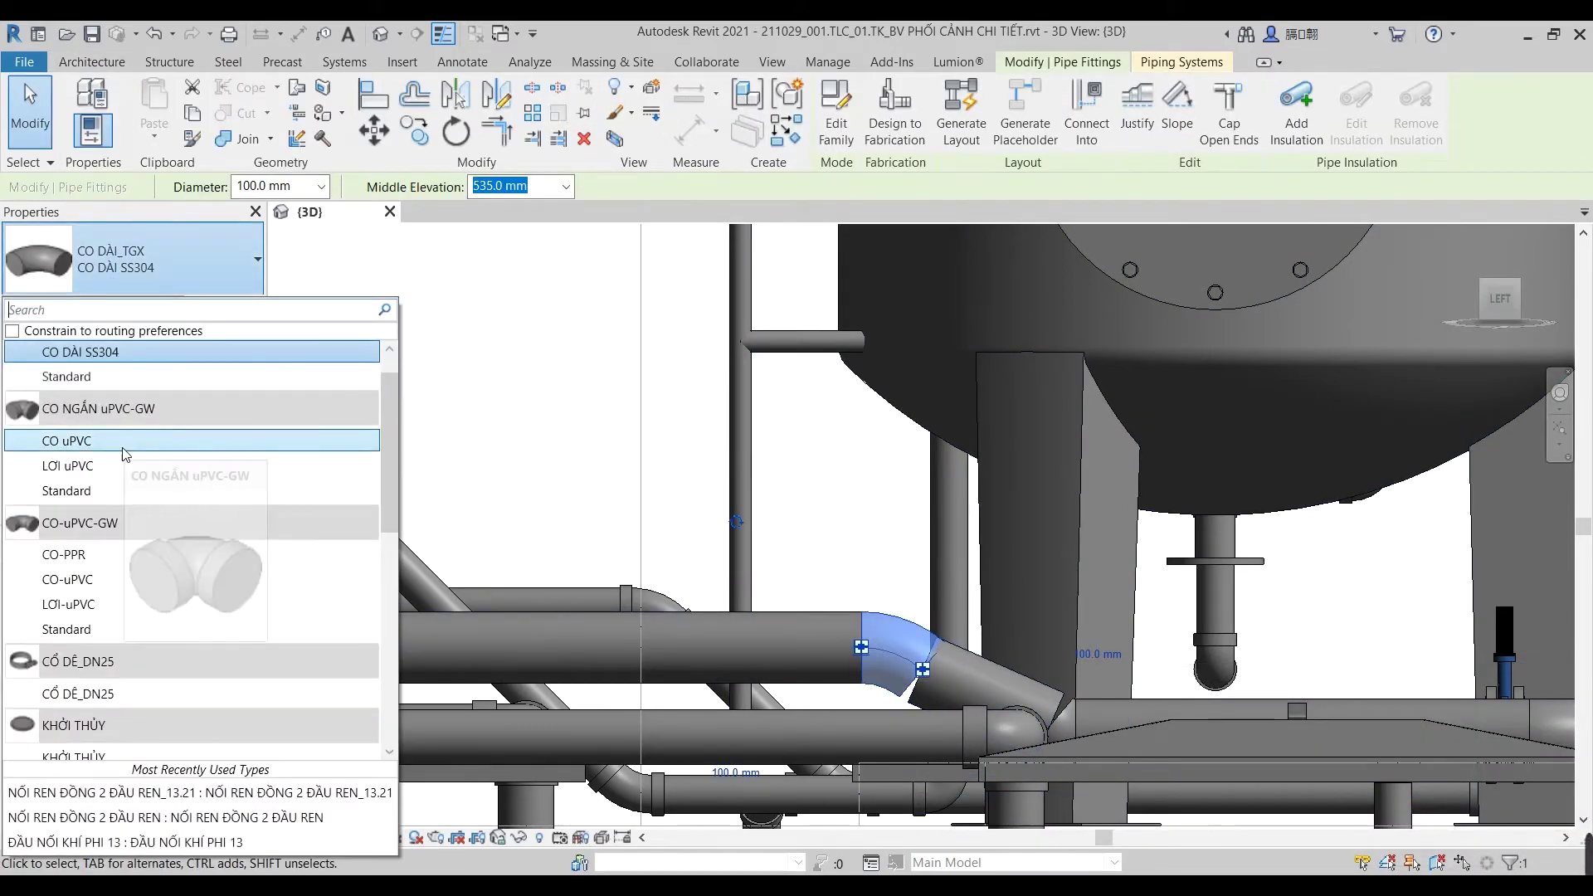
pyautogui.click(498, 403)
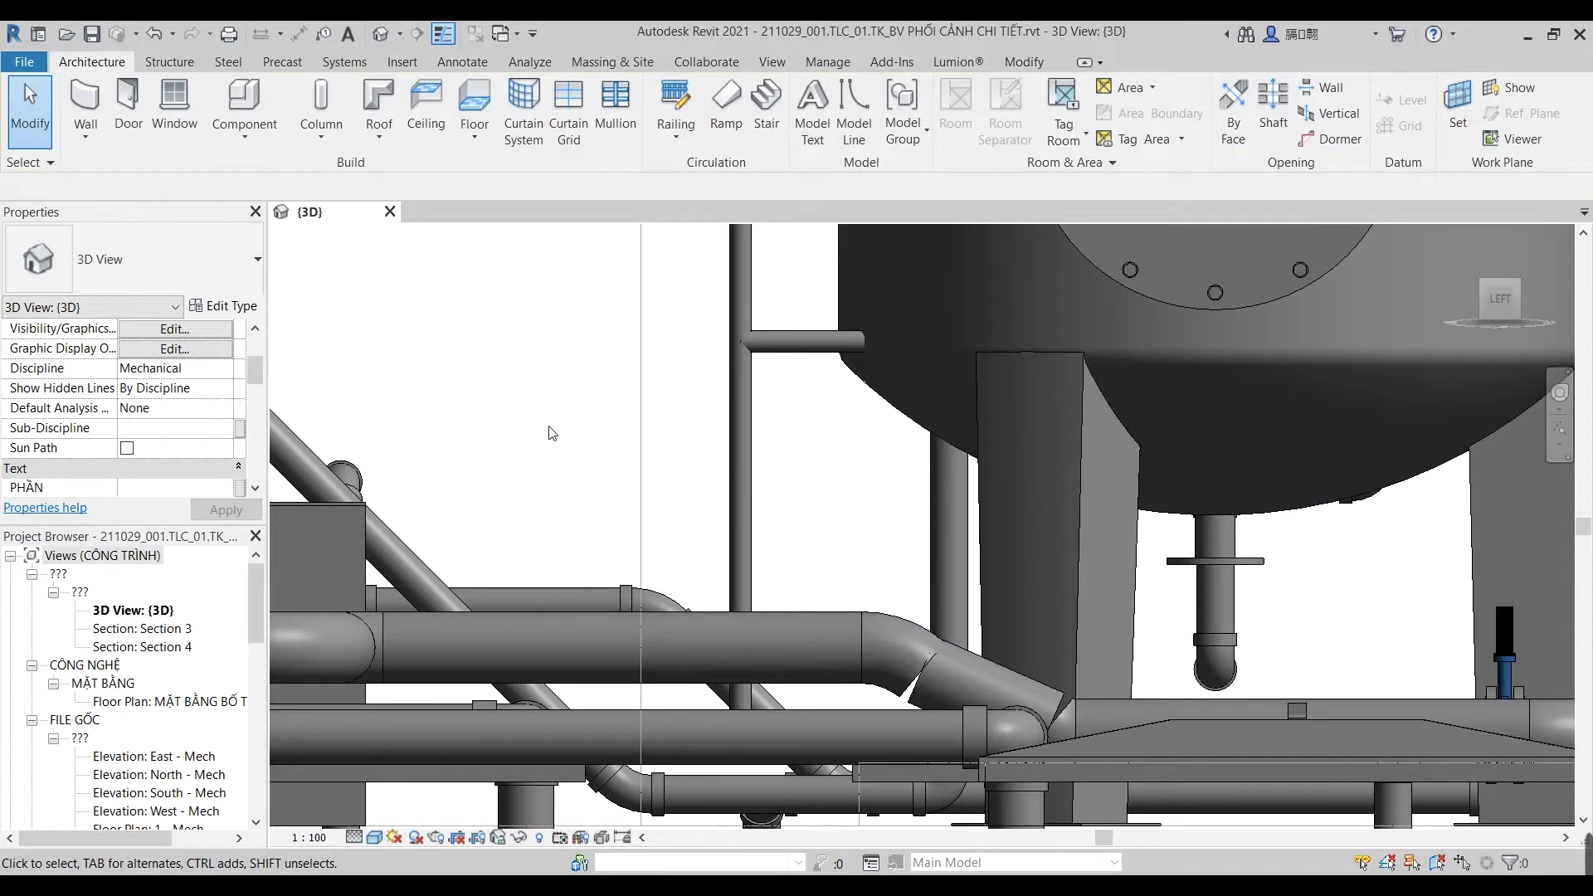
pyautogui.click(896, 651)
pyautogui.moveTo(896, 651); pyautogui.dragTo(738, 585, button='middle')
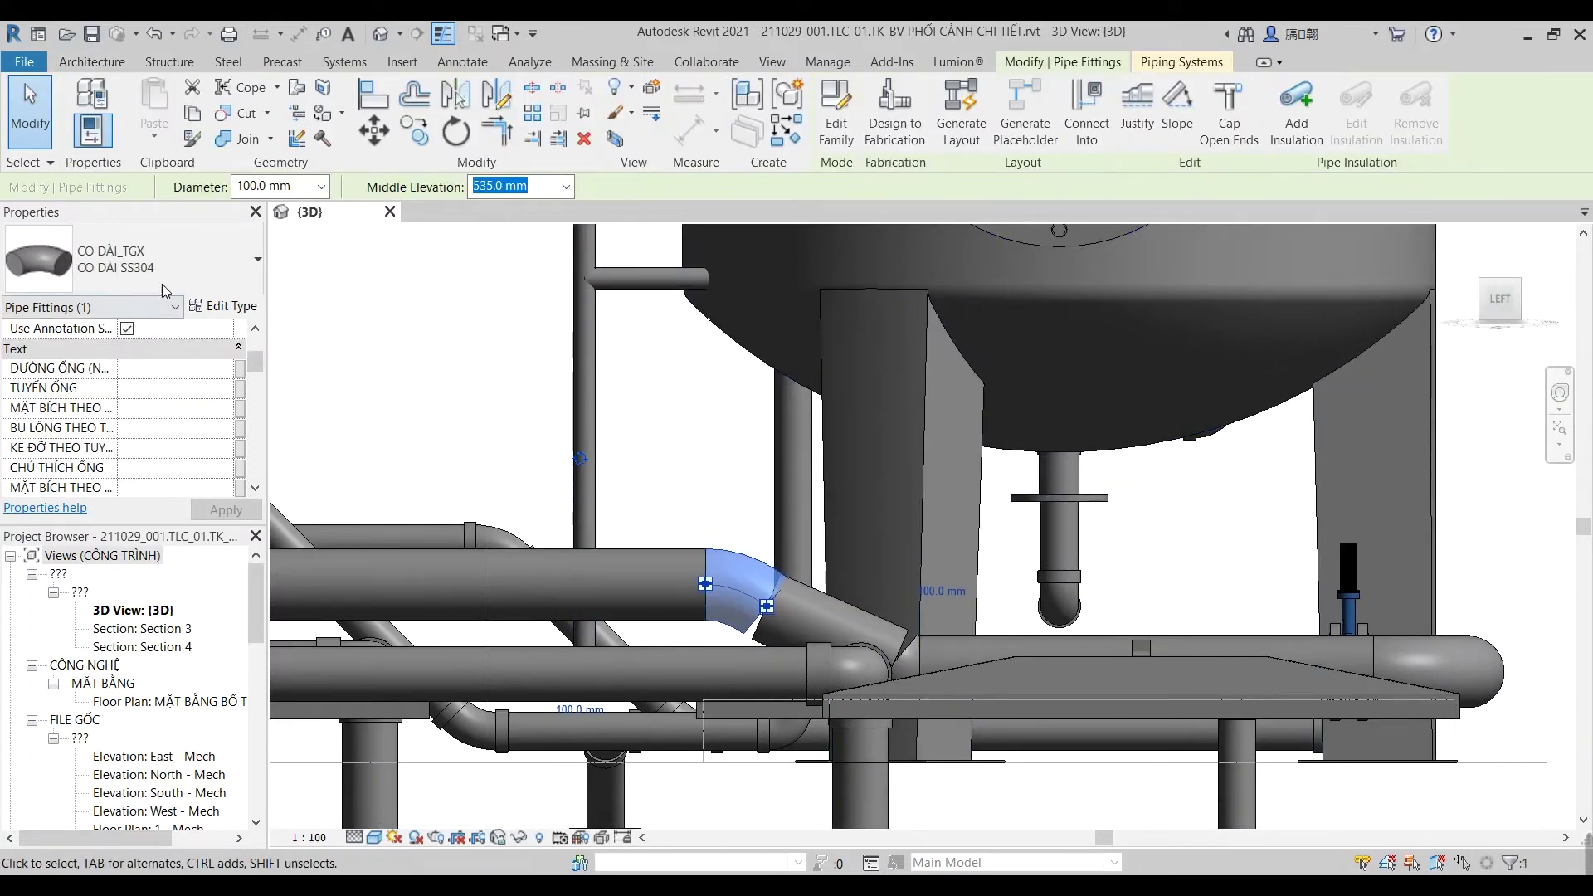
pyautogui.click(164, 287)
pyautogui.scroll(-3, 54, 693)
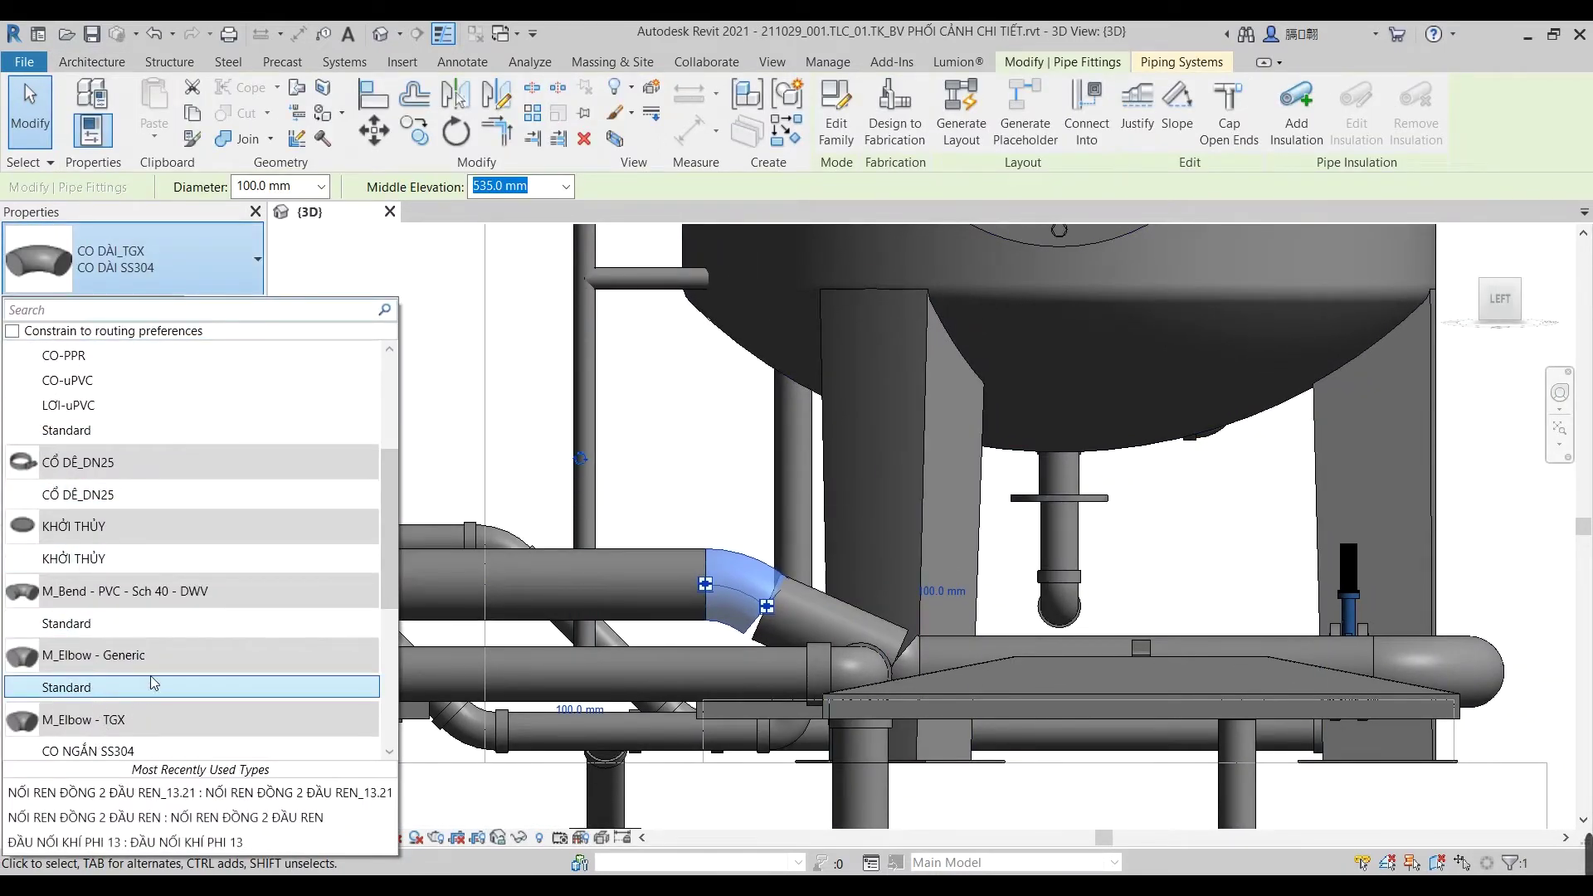
pyautogui.scroll(-2, 154, 683)
pyautogui.scroll(-2, 154, 683)
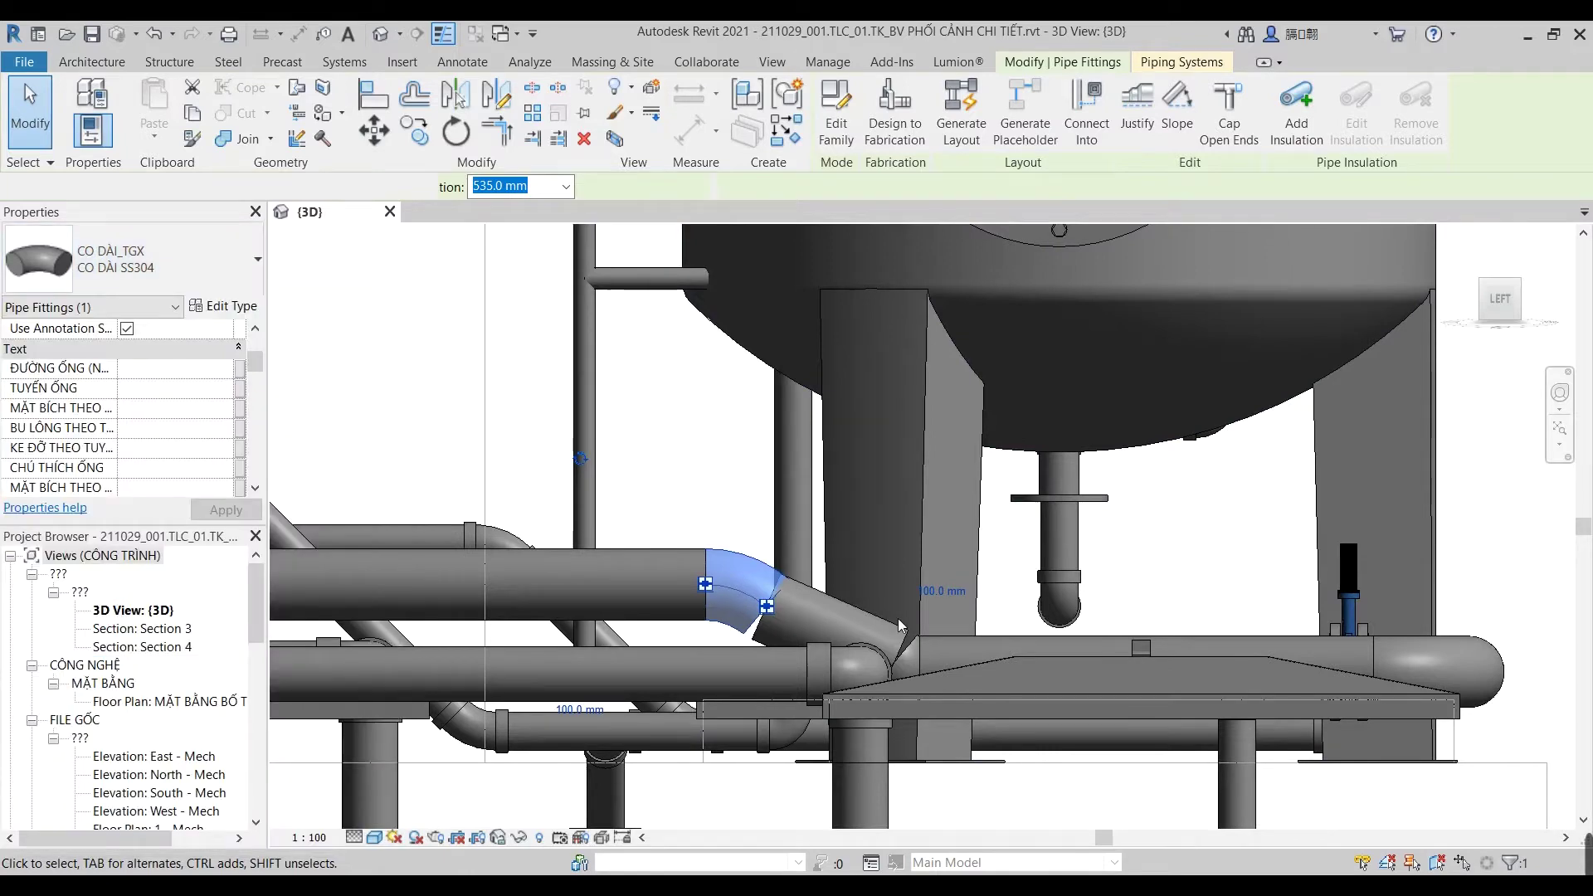
pyautogui.scroll(3, 911, 559)
pyautogui.scroll(2, 766, 479)
# Step: Move the diagonal pipe with MV so its end snaps onto the lower elbow
pyautogui.press('Escape')
pyautogui.click(749, 515)
pyautogui.press('m')
pyautogui.press('v')
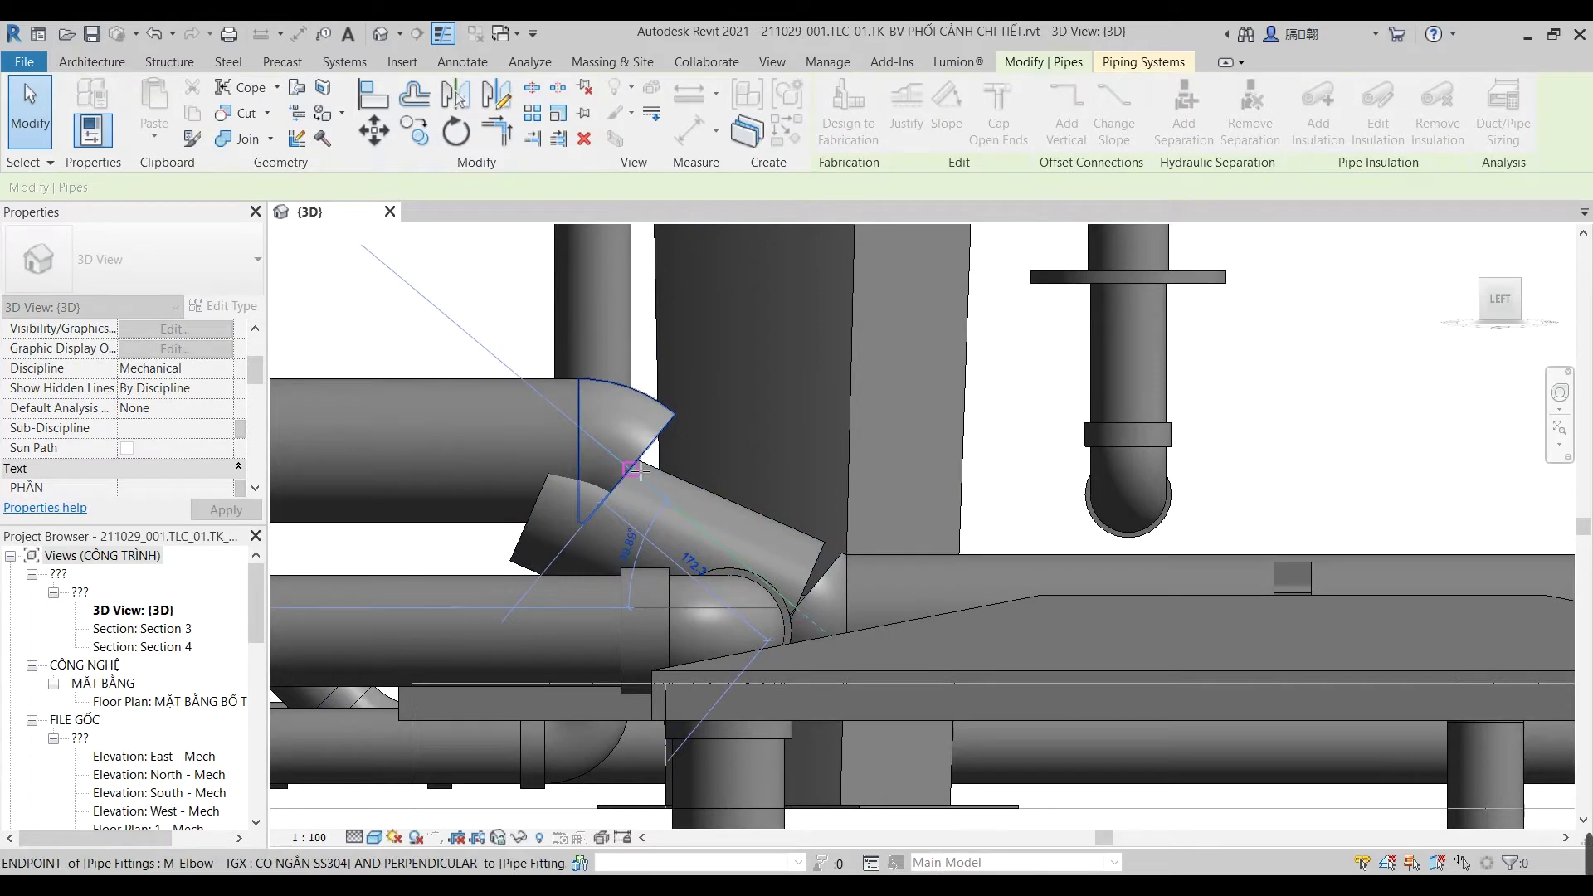
pyautogui.click(639, 475)
pyautogui.scroll(-3, 913, 605)
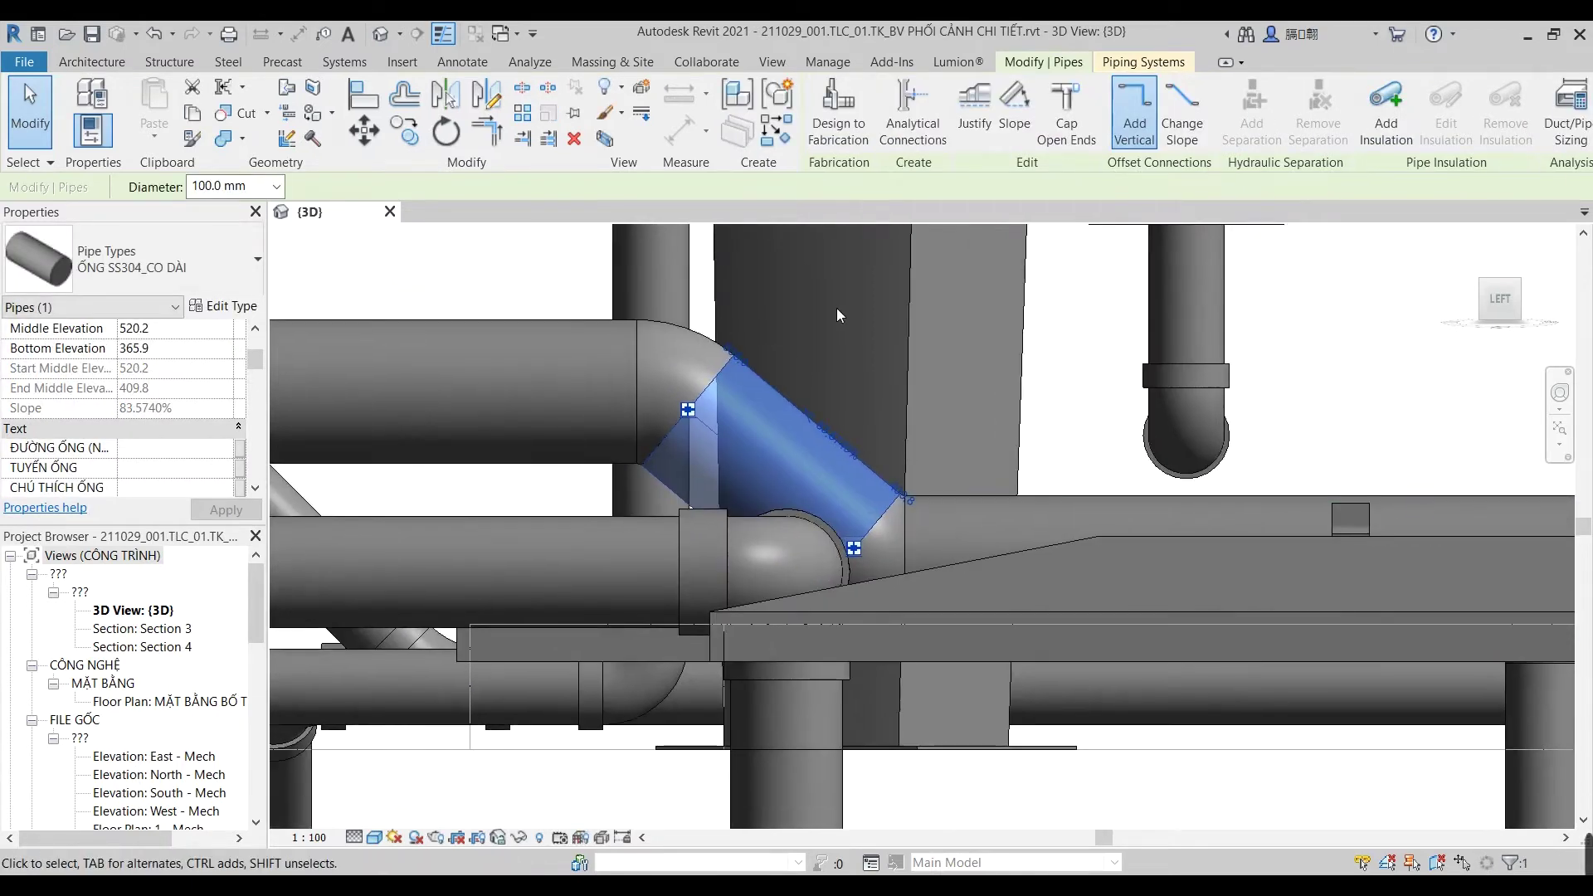
pyautogui.scroll(-2, 866, 381)
pyautogui.press('Escape')
# Step: Inspect the diagonal pipe and left horizontal pipe by selecting each in turn
pyautogui.moveTo(867, 382); pyautogui.dragTo(924, 507, button='middle')
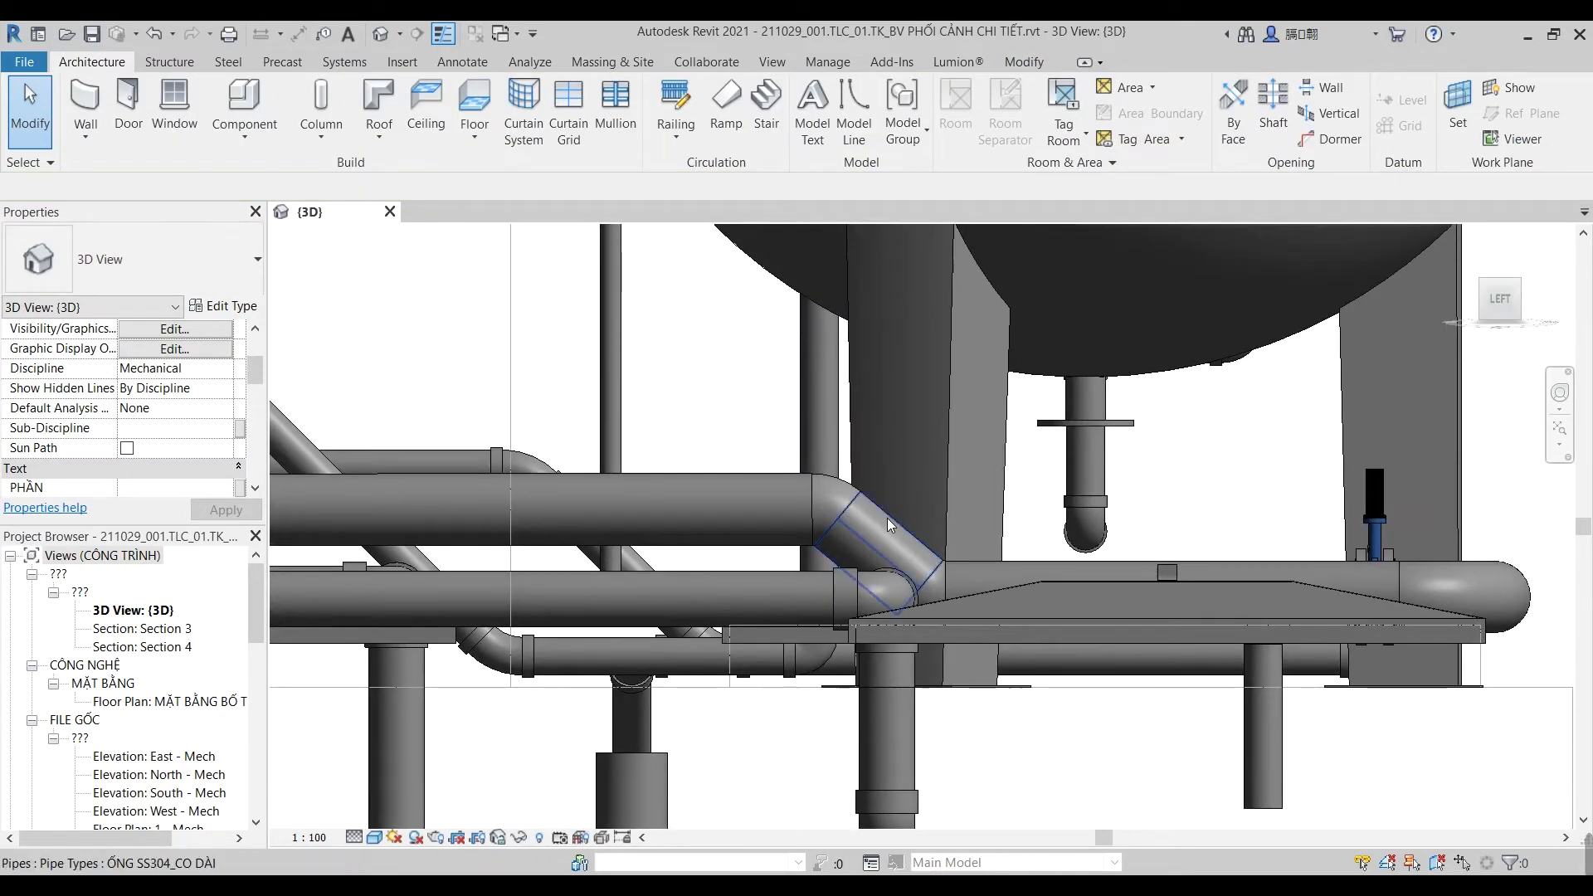
pyautogui.click(888, 518)
pyautogui.scroll(2, 888, 518)
pyautogui.scroll(2, 814, 506)
pyautogui.click(811, 511)
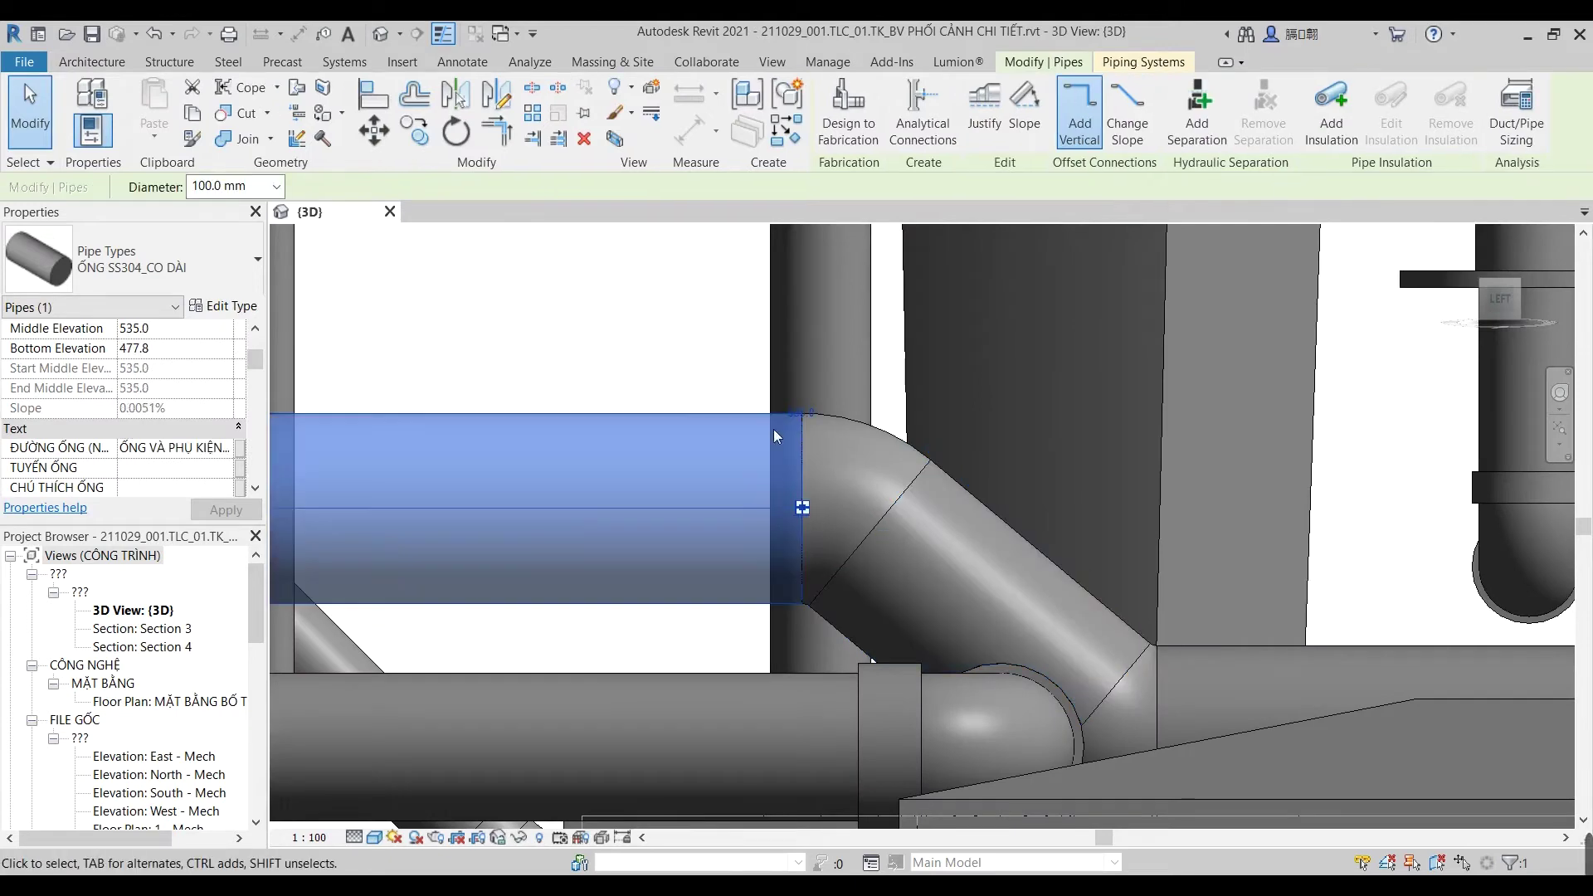
pyautogui.click(659, 369)
pyautogui.click(974, 505)
pyautogui.scroll(-3, 977, 489)
pyautogui.scroll(-2, 983, 465)
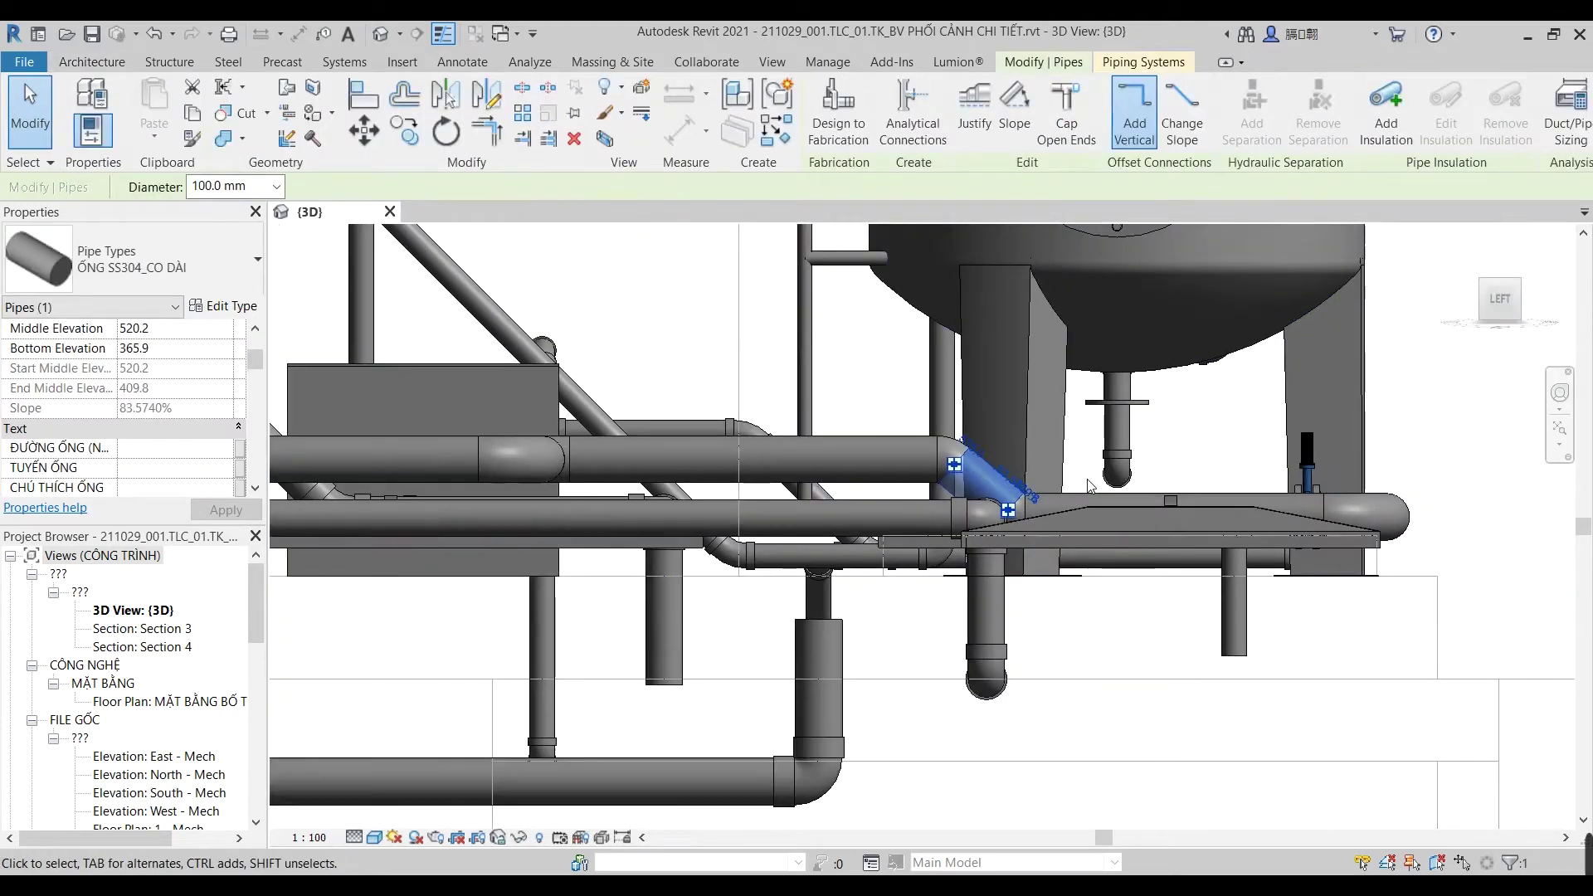
pyautogui.scroll(-2, 1037, 473)
pyautogui.scroll(-1, 1098, 479)
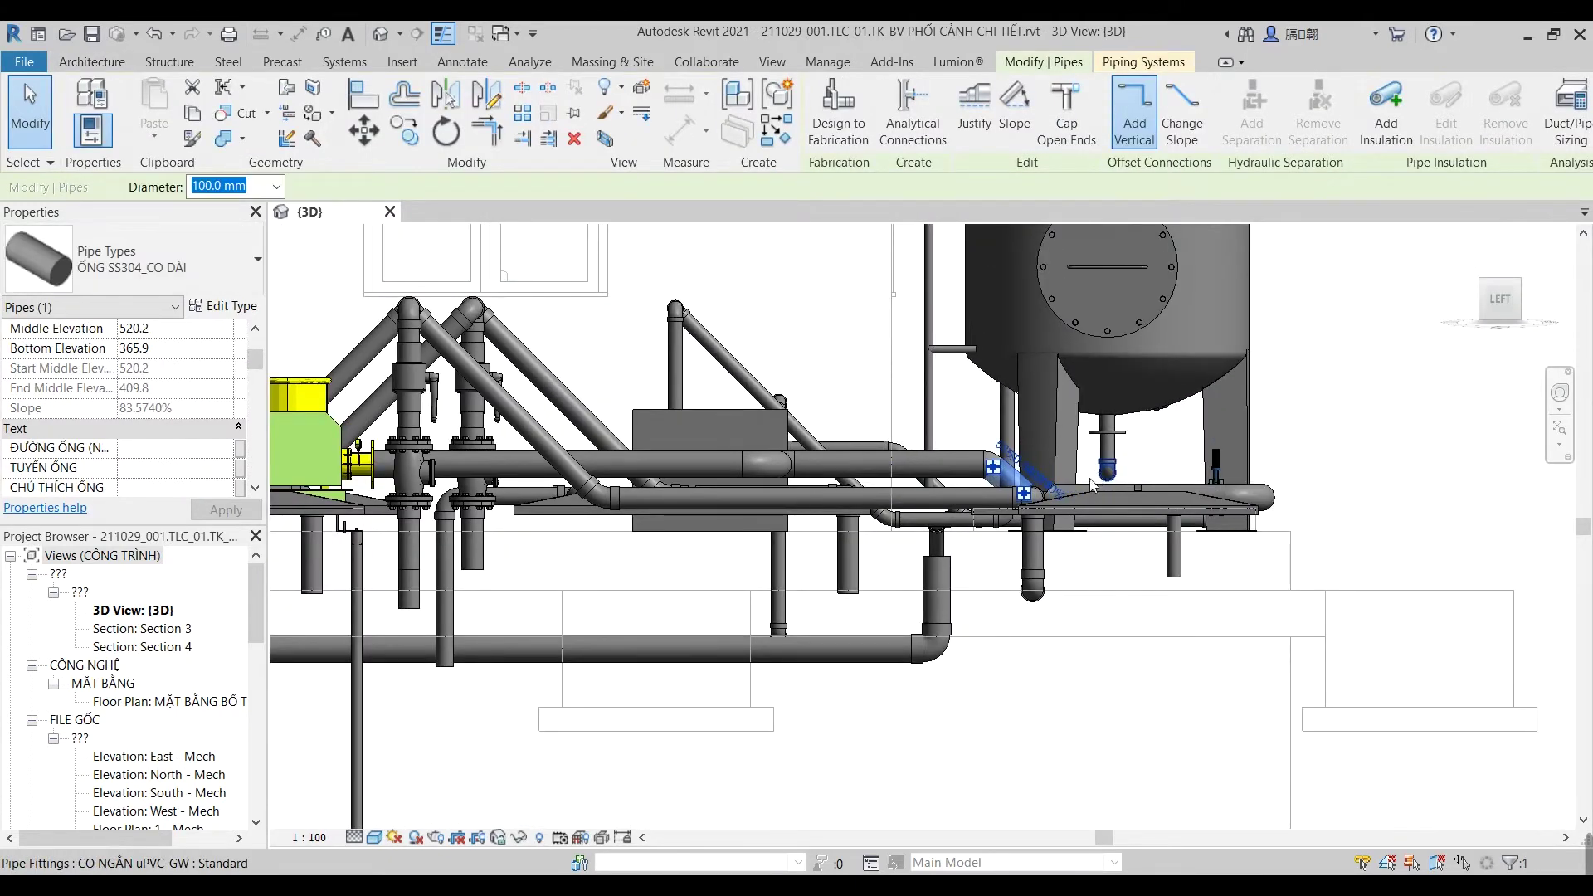
pyautogui.scroll(3, 1044, 509)
pyautogui.scroll(2, 1042, 508)
pyautogui.scroll(-5, 1039, 504)
pyautogui.press('Escape')
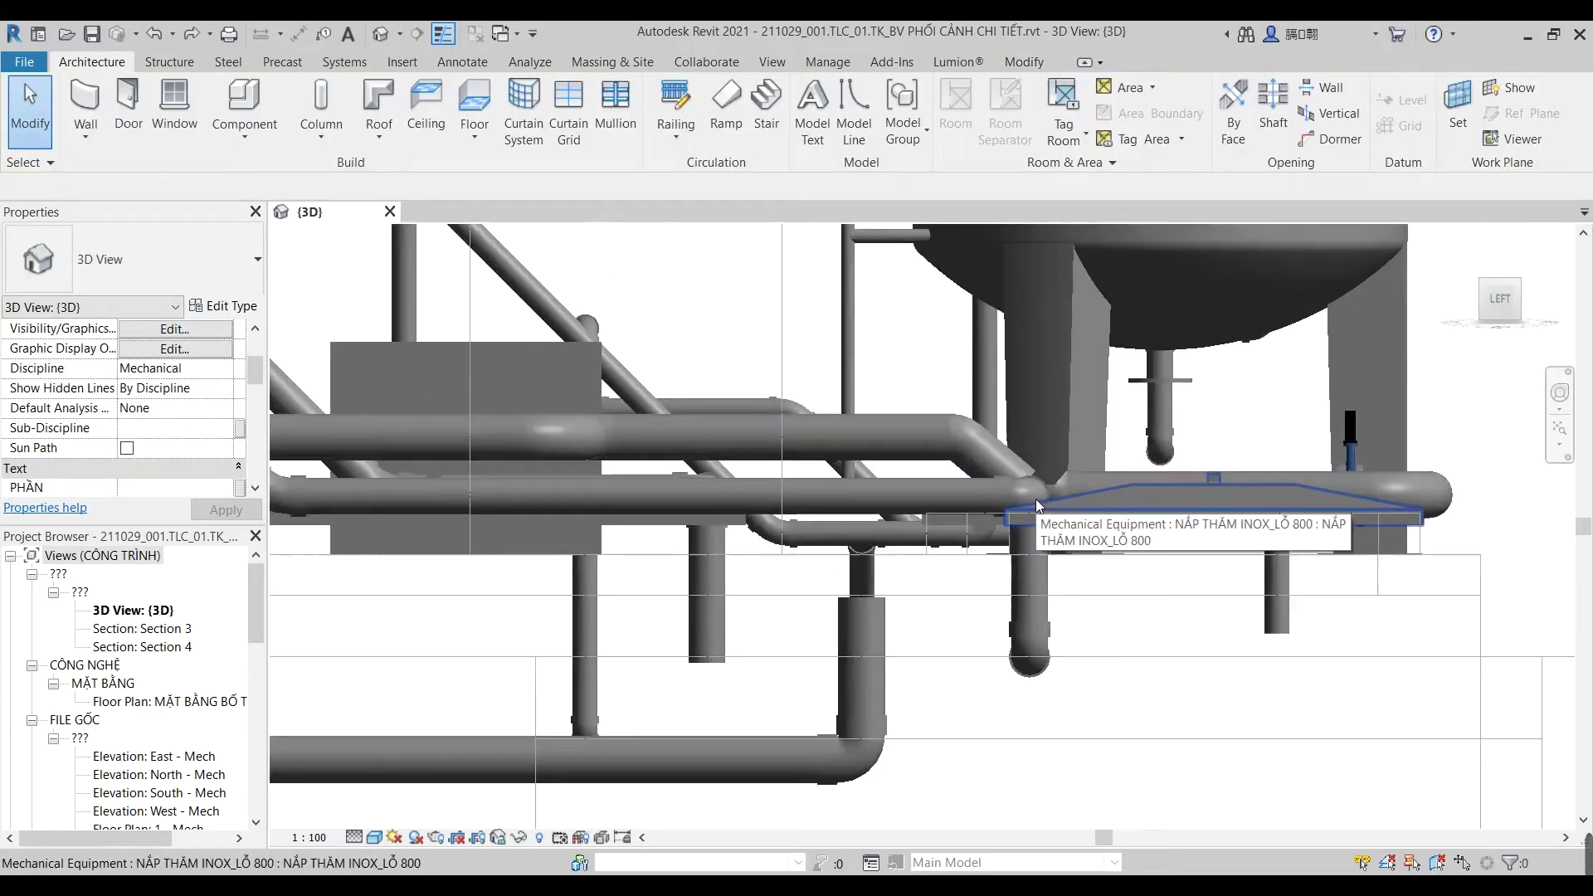
# Step: Nudge the 100 mm diagonal connecting pipe slightly sideways with the Left arrow
pyautogui.scroll(3, 1040, 503)
pyautogui.click(1068, 445)
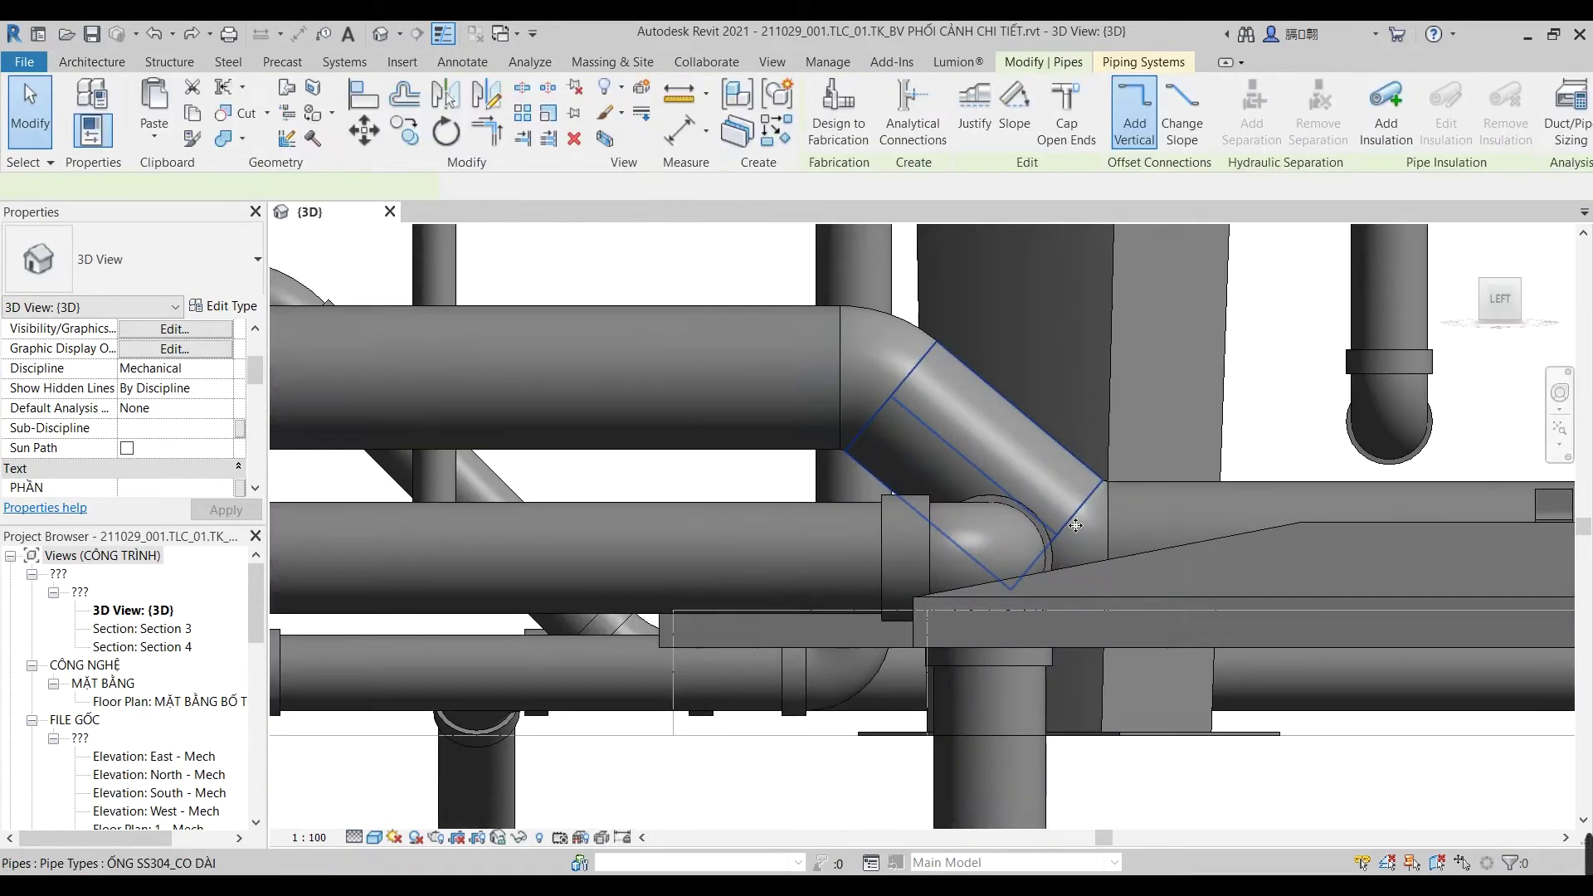
pyautogui.scroll(2, 1054, 498)
pyautogui.scroll(2, 1037, 547)
pyautogui.scroll(-2, 1037, 548)
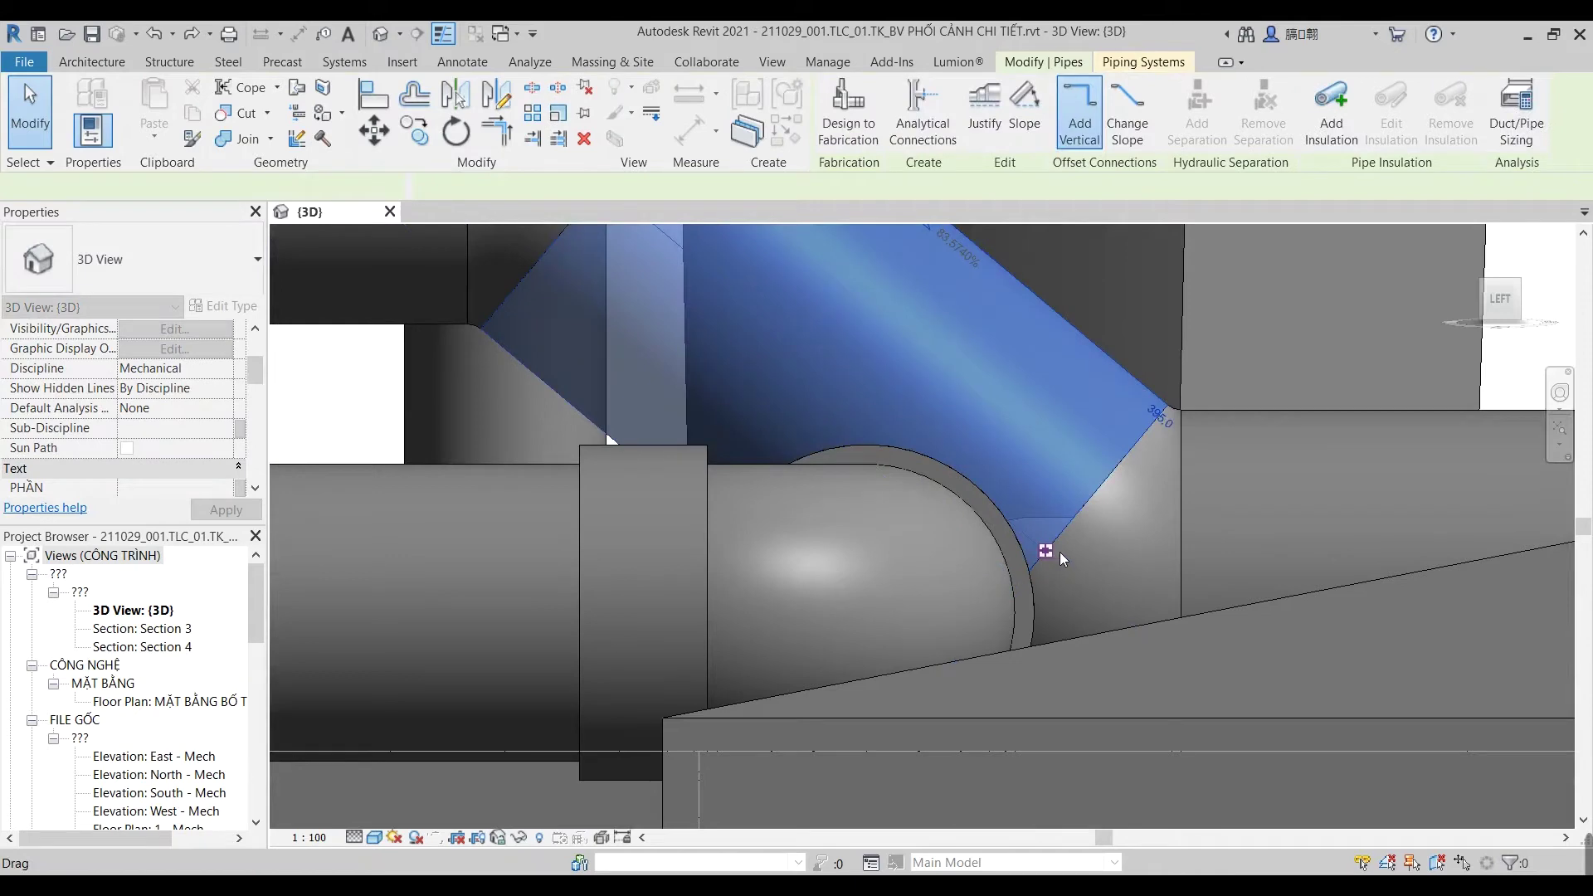
pyautogui.click(1052, 551)
pyautogui.scroll(-3, 1053, 551)
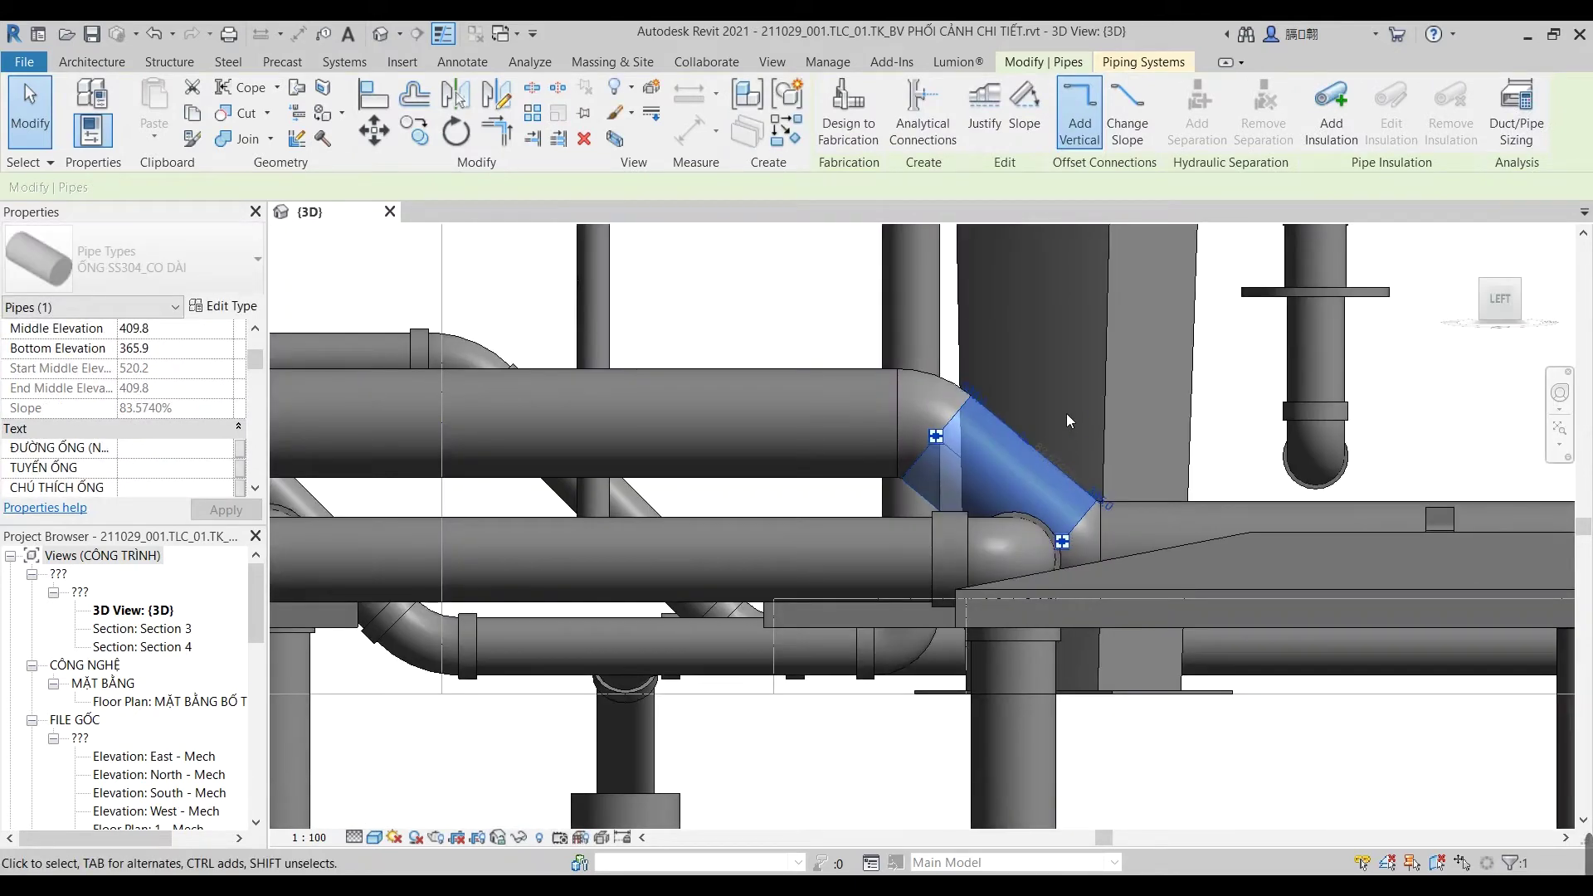
pyautogui.scroll(-4, 1067, 413)
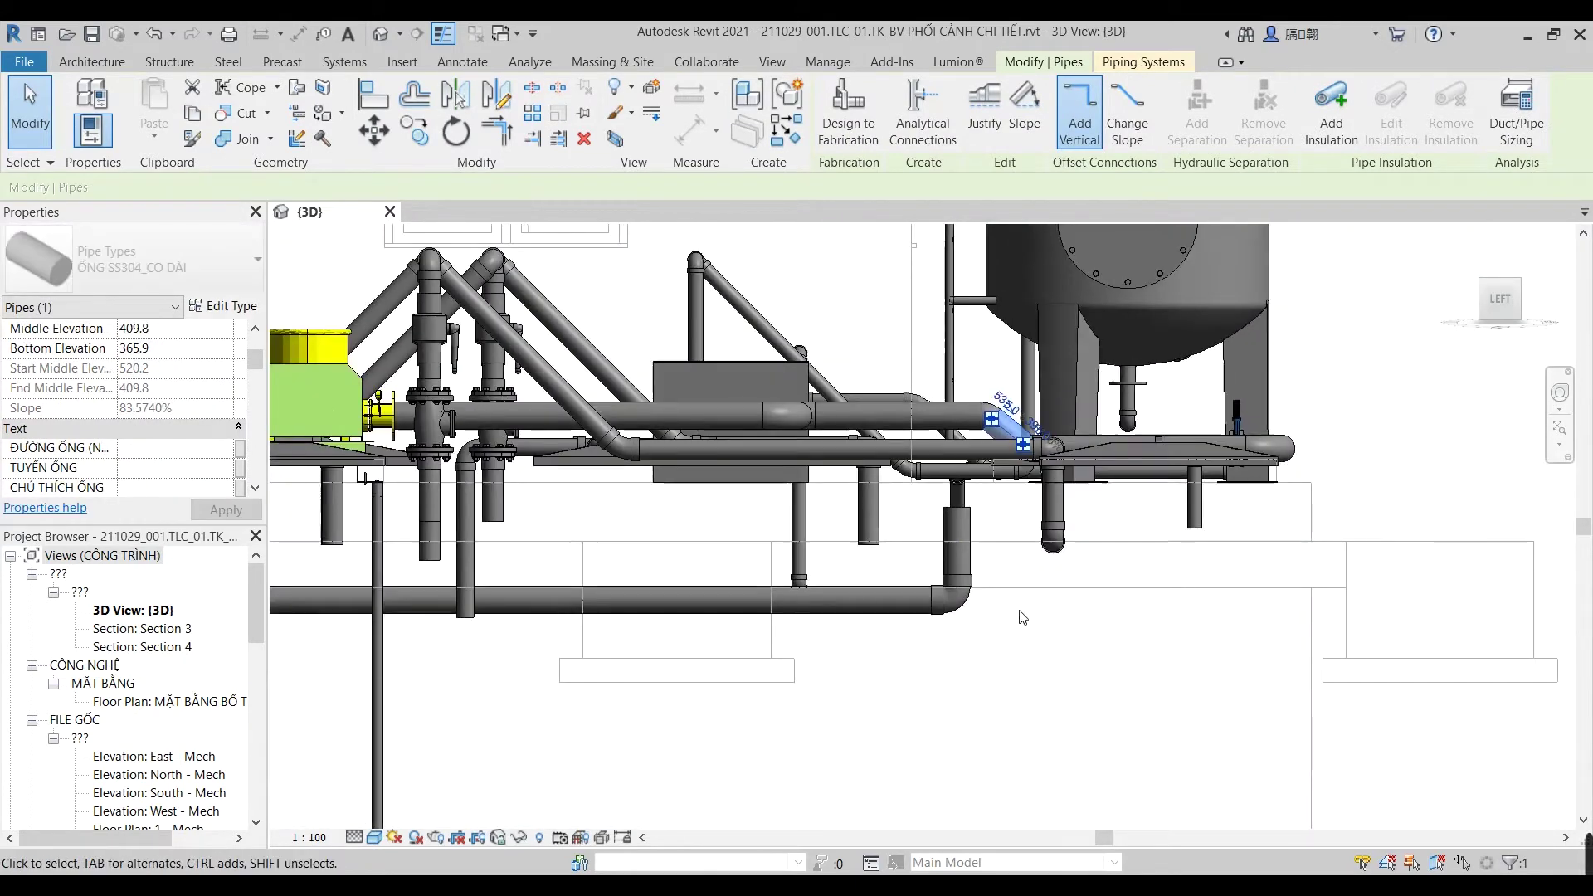
pyautogui.press('Left')
pyautogui.press('Left')
pyautogui.press('Left')
pyautogui.press('Left')
pyautogui.press('Left')
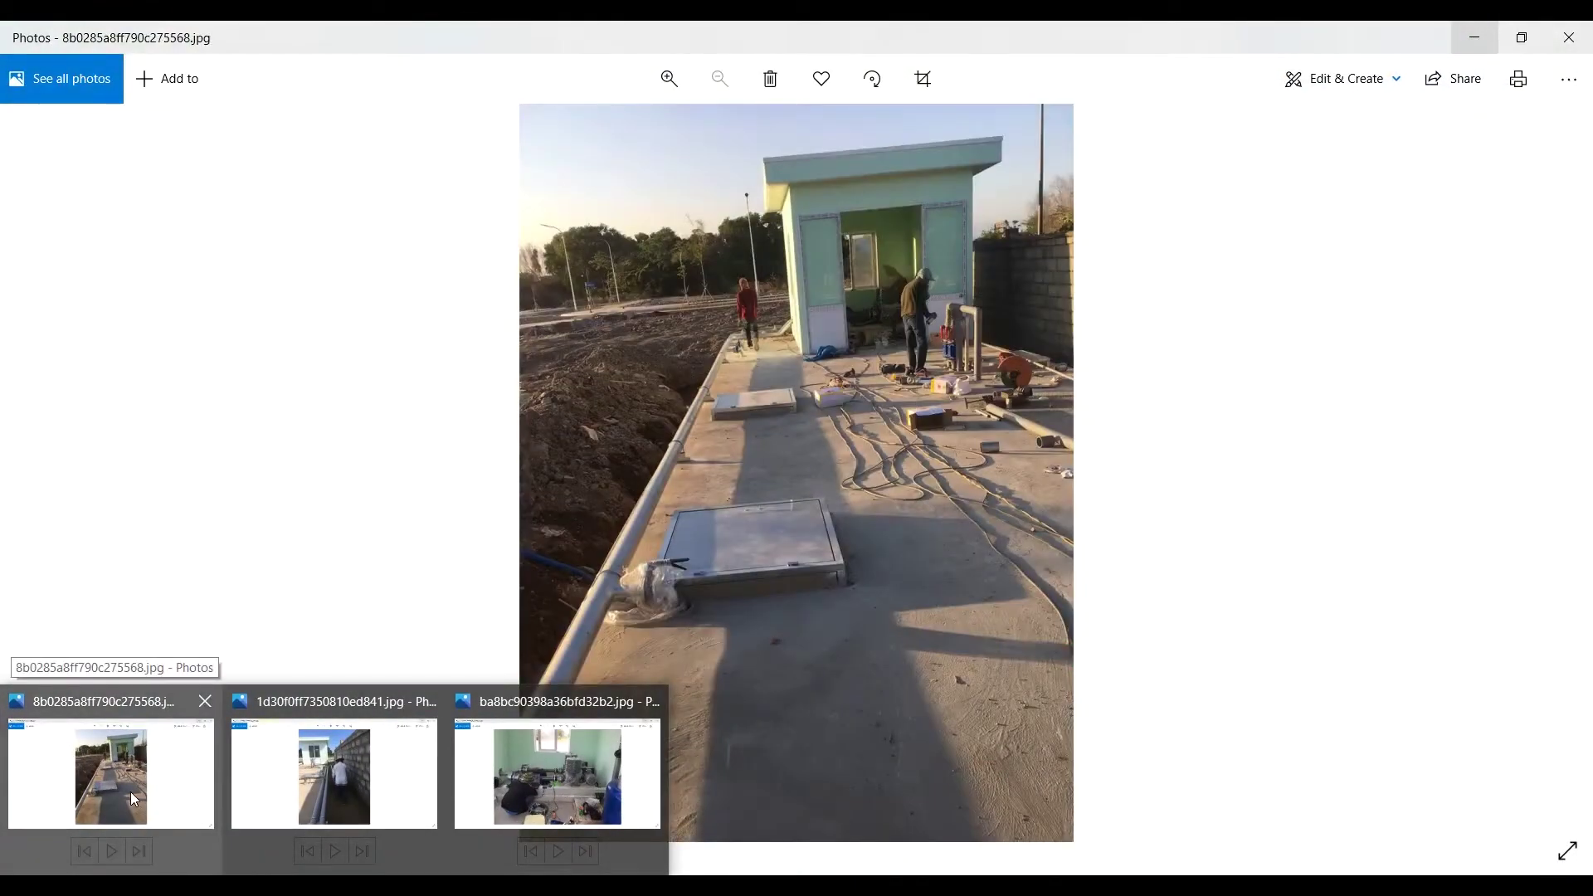
pyautogui.scroll(-2, 1195, 541)
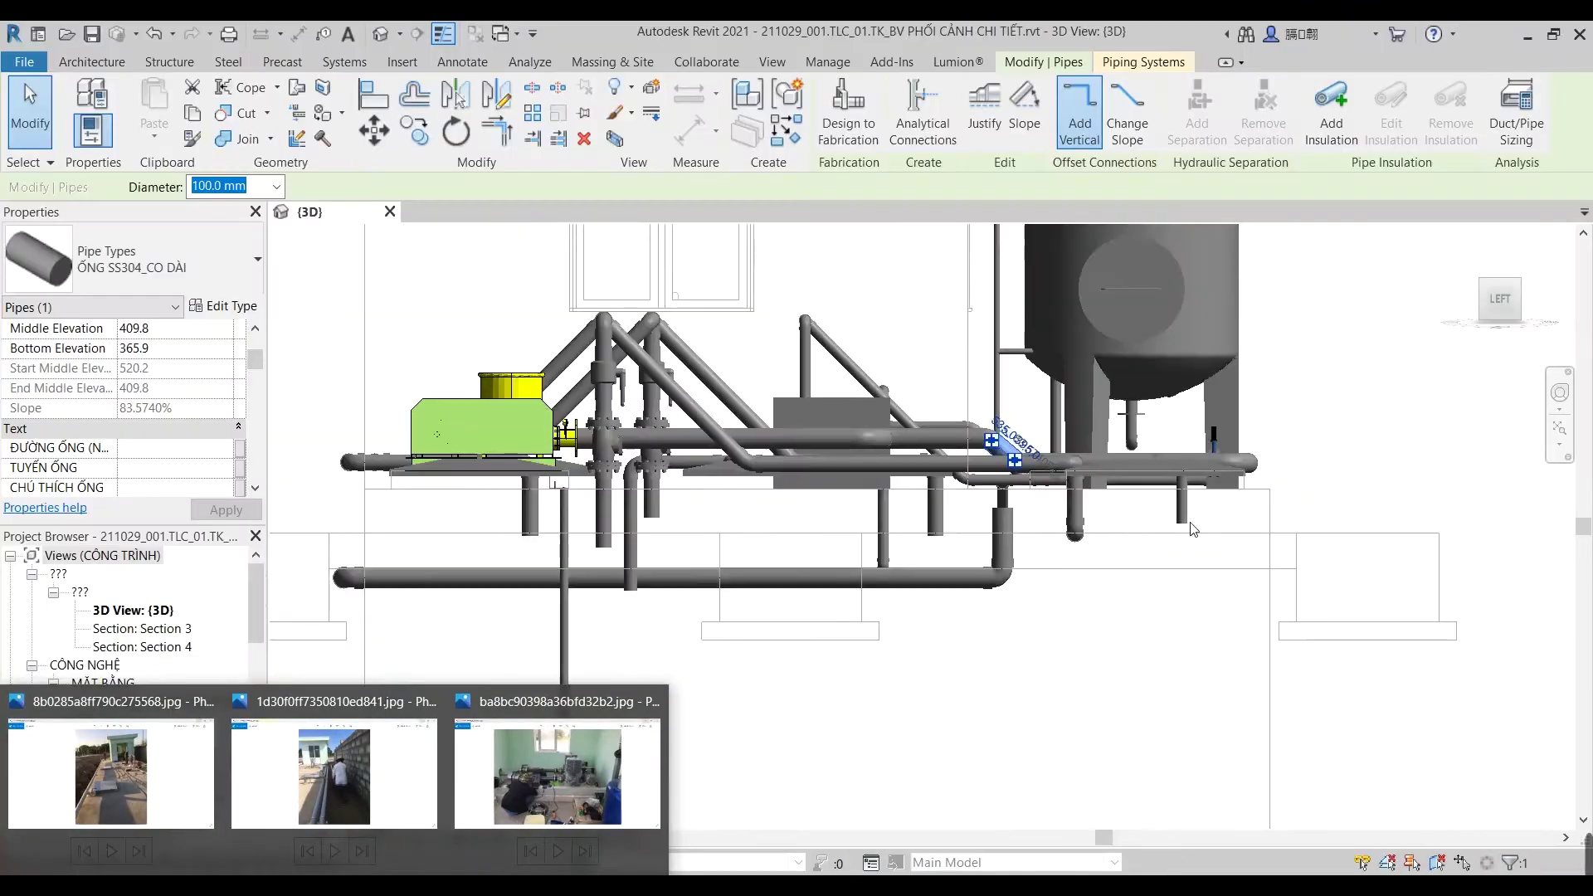
# Step: Orbit, pan and zoom the 3D view to an isometric view of the pipes
pyautogui.keyDown('shift'); pyautogui.moveTo(1202, 553); pyautogui.dragTo(1104, 573, button='middle'); pyautogui.keyUp('shift')
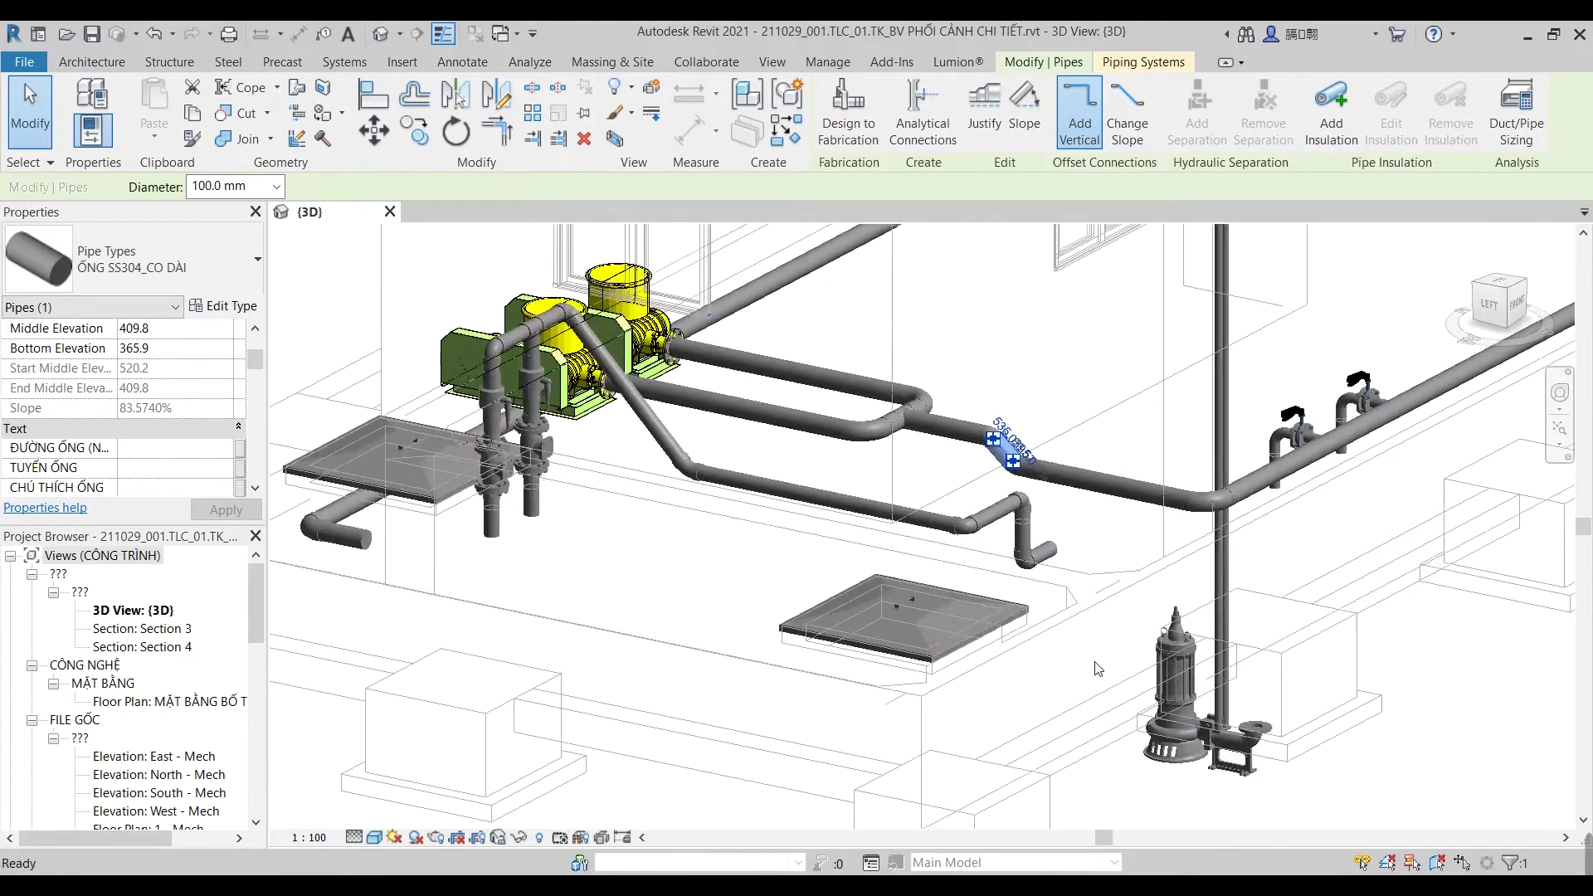
pyautogui.press('Escape')
pyautogui.scroll(2, 1095, 577)
pyautogui.scroll(2, 1094, 577)
pyautogui.scroll(-3, 1095, 577)
pyautogui.moveTo(1094, 577)
pyautogui.keyDown('shift'); pyautogui.mouseDown(button='middle')
pyautogui.moveTo(971, 604)
pyautogui.moveTo(1086, 591)
pyautogui.moveTo(1106, 538)
pyautogui.mouseUp(button='middle'); pyautogui.keyUp('shift')
pyautogui.scroll(-1, 1106, 537)
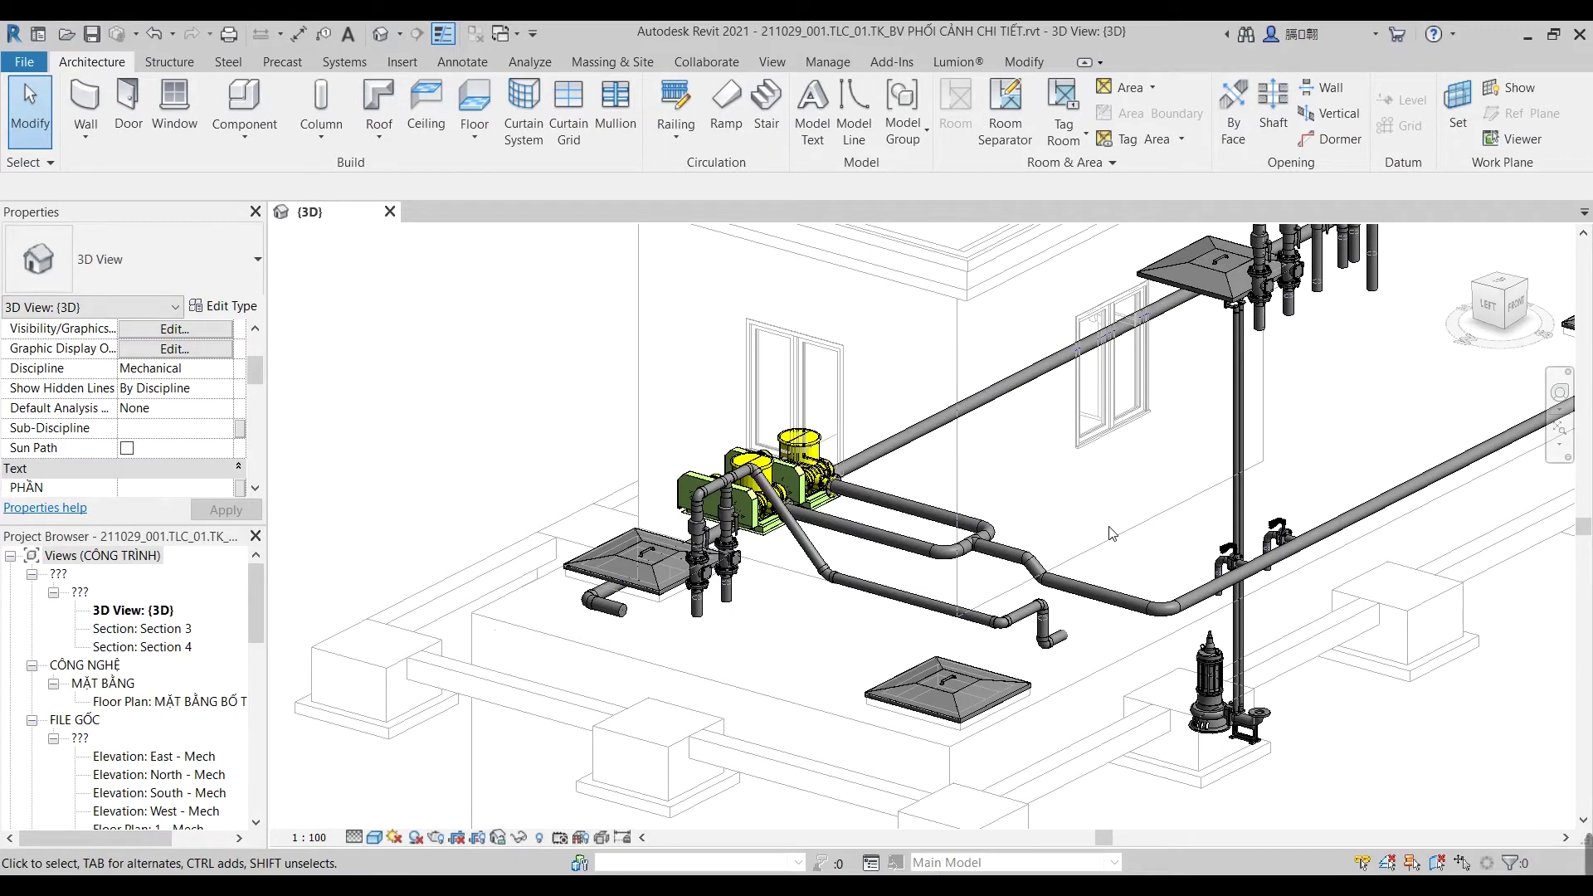
pyautogui.scroll(3, 988, 637)
pyautogui.moveTo(768, 636); pyautogui.dragTo(790, 532, button='middle')
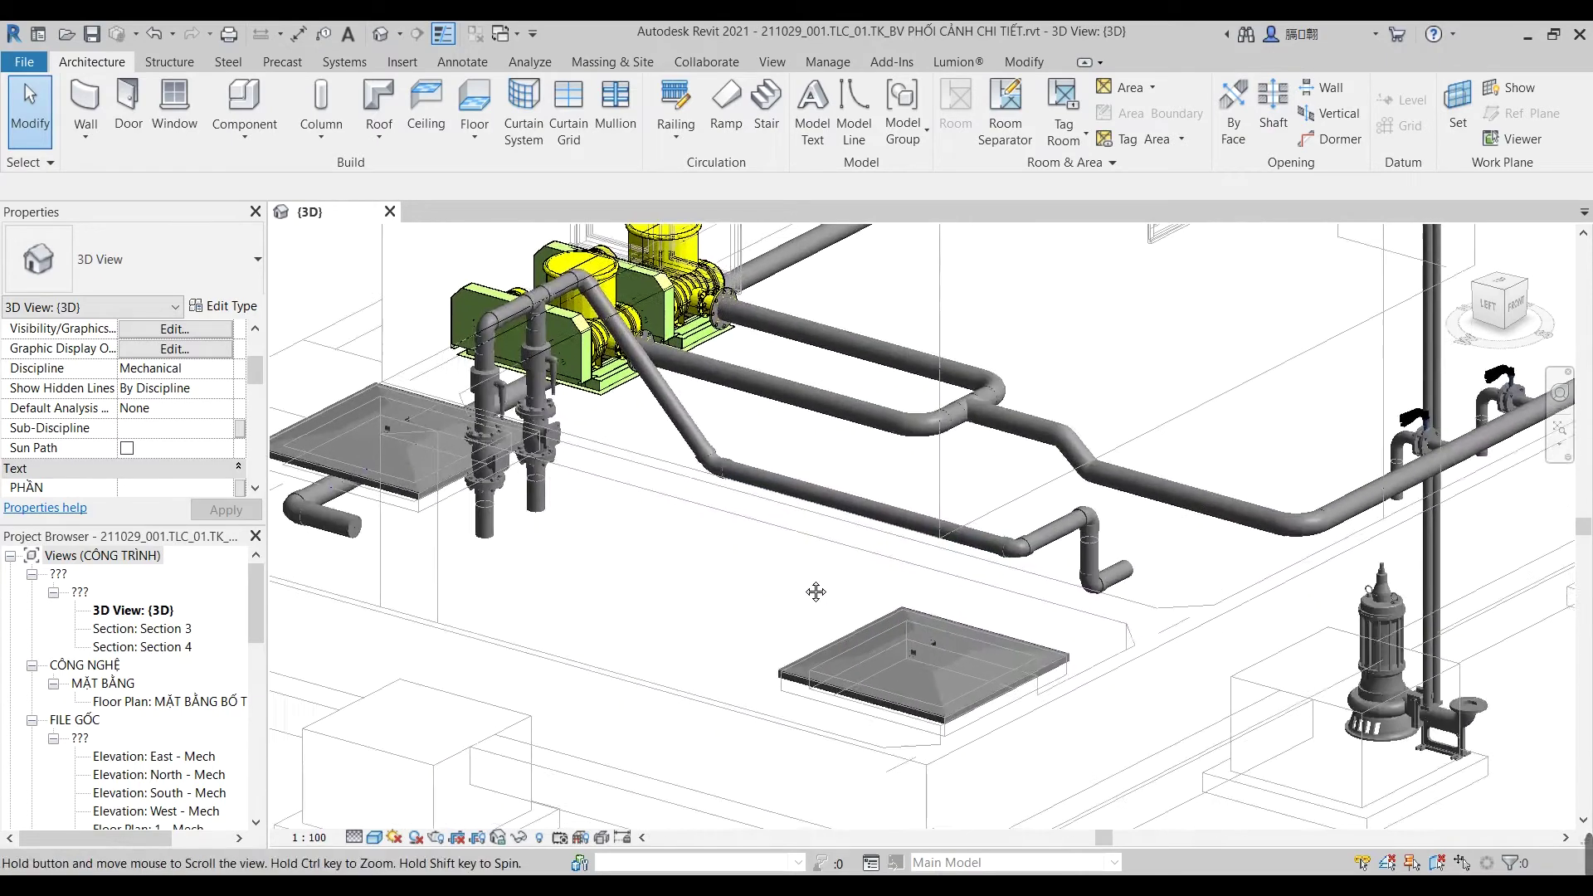
pyautogui.scroll(-1, 1209, 628)
pyautogui.scroll(-2, 1105, 614)
pyautogui.scroll(-1, 1042, 606)
pyautogui.scroll(-1, 1233, 583)
pyautogui.scroll(-2, 1233, 583)
pyautogui.scroll(-1, 744, 665)
pyautogui.scroll(-1, 845, 610)
# Step: Orbit down over the pump area and pan toward the blowers' connected pipe run
pyautogui.moveTo(845, 610)
pyautogui.keyDown('shift'); pyautogui.mouseDown(button='middle')
pyautogui.moveTo(918, 739)
pyautogui.moveTo(843, 687)
pyautogui.moveTo(889, 551)
pyautogui.mouseUp(button='middle'); pyautogui.keyUp('shift')
pyautogui.scroll(3, 843, 686)
pyautogui.scroll(-1, 885, 548)
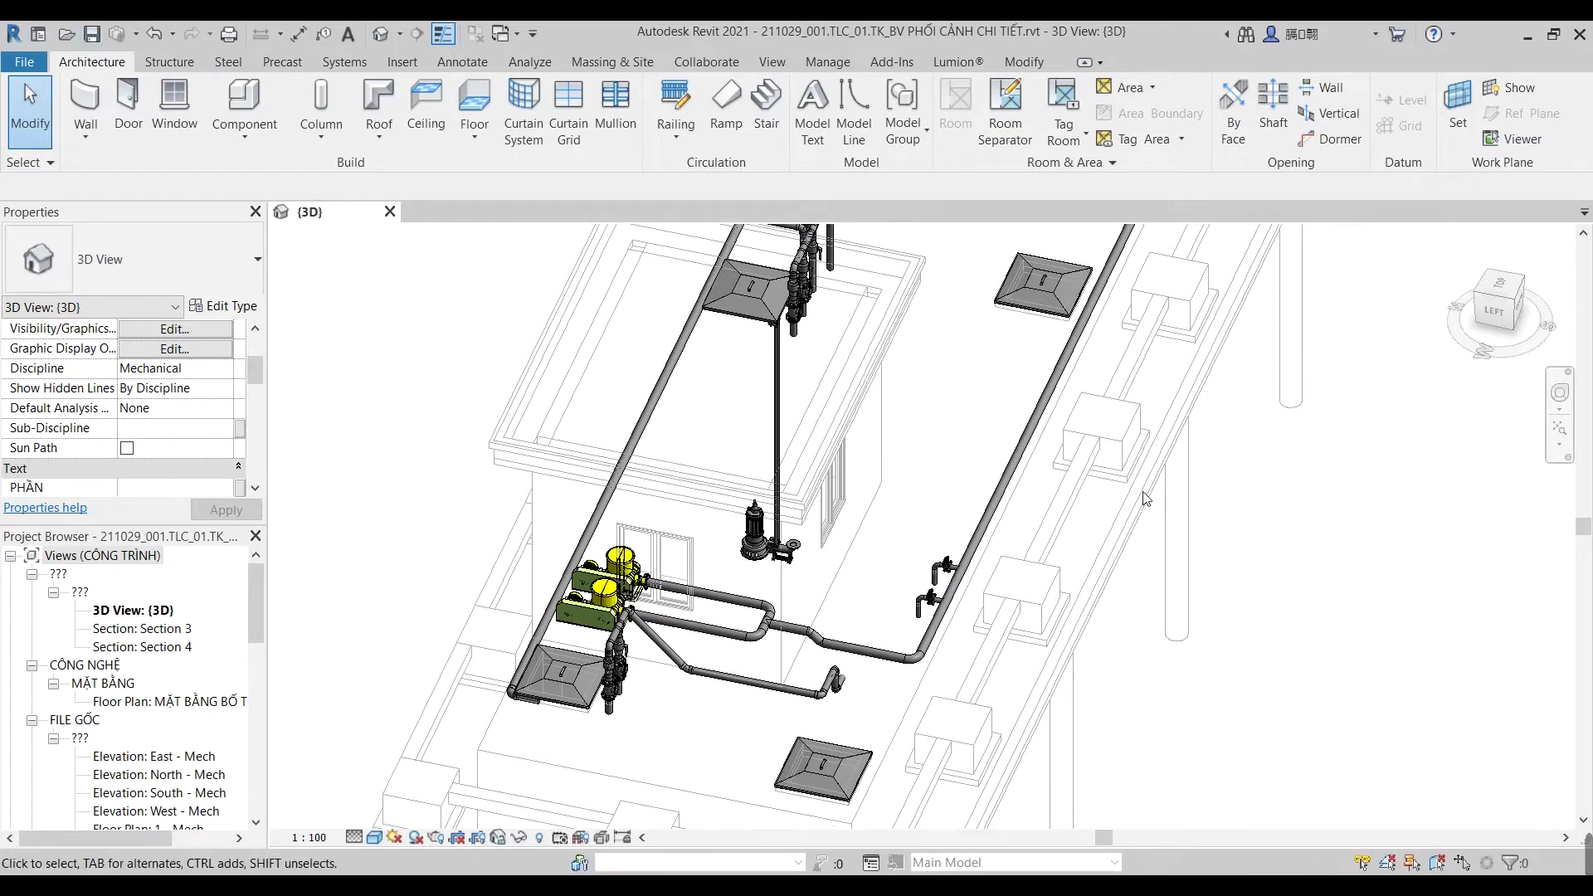
pyautogui.scroll(3, 1031, 598)
pyautogui.keyDown('shift'); pyautogui.moveTo(1031, 598); pyautogui.dragTo(1012, 545, button='middle'); pyautogui.keyUp('shift')
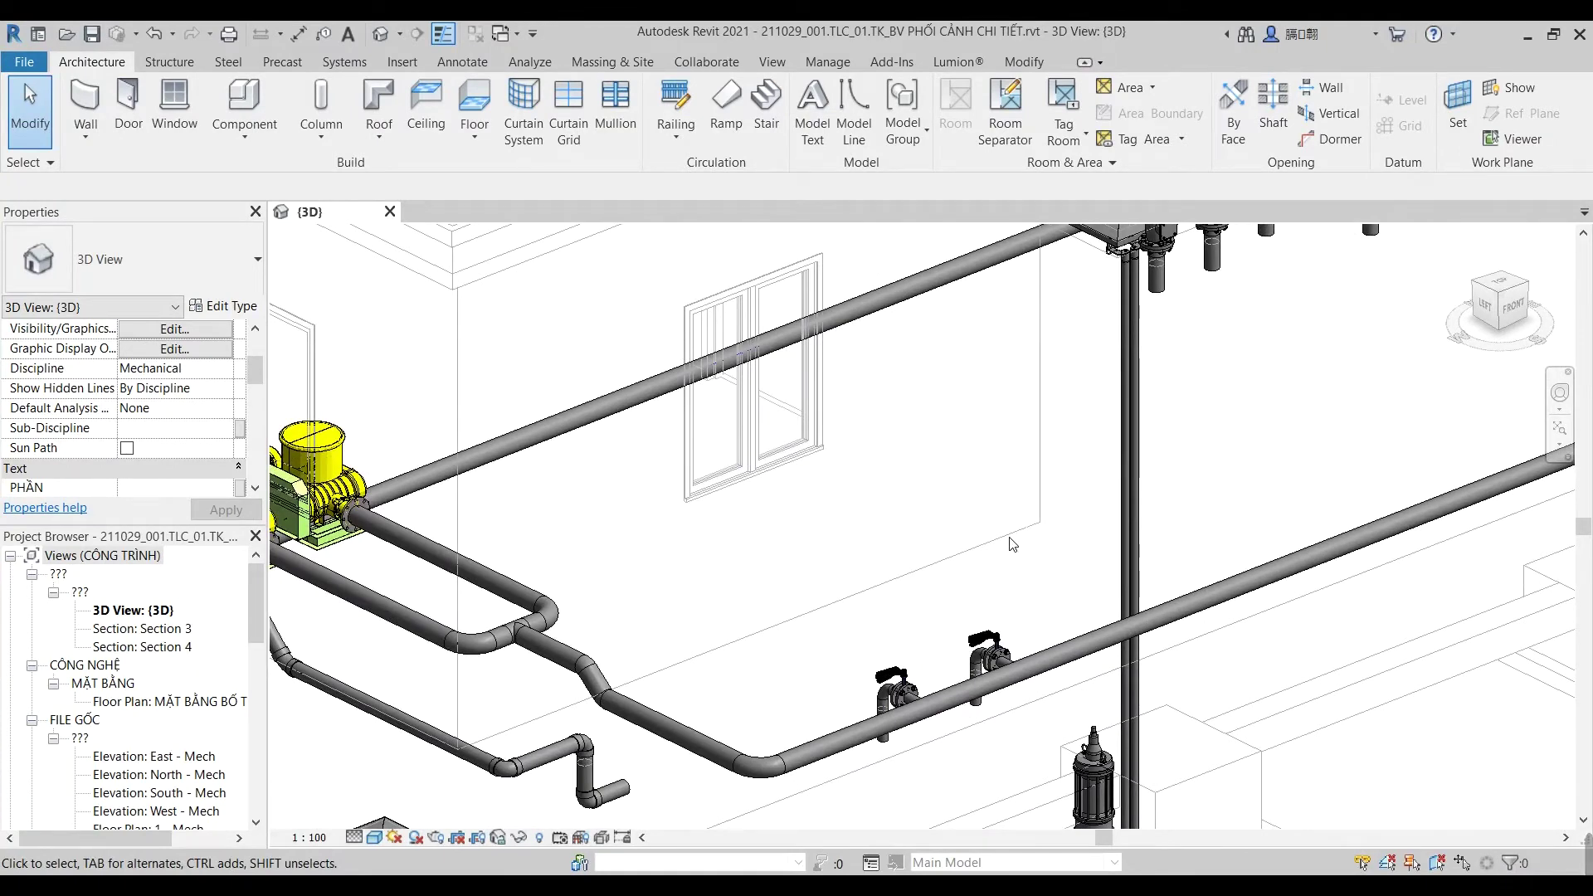
pyautogui.scroll(-3, 1012, 544)
pyautogui.scroll(-2, 954, 494)
pyautogui.scroll(2, 963, 581)
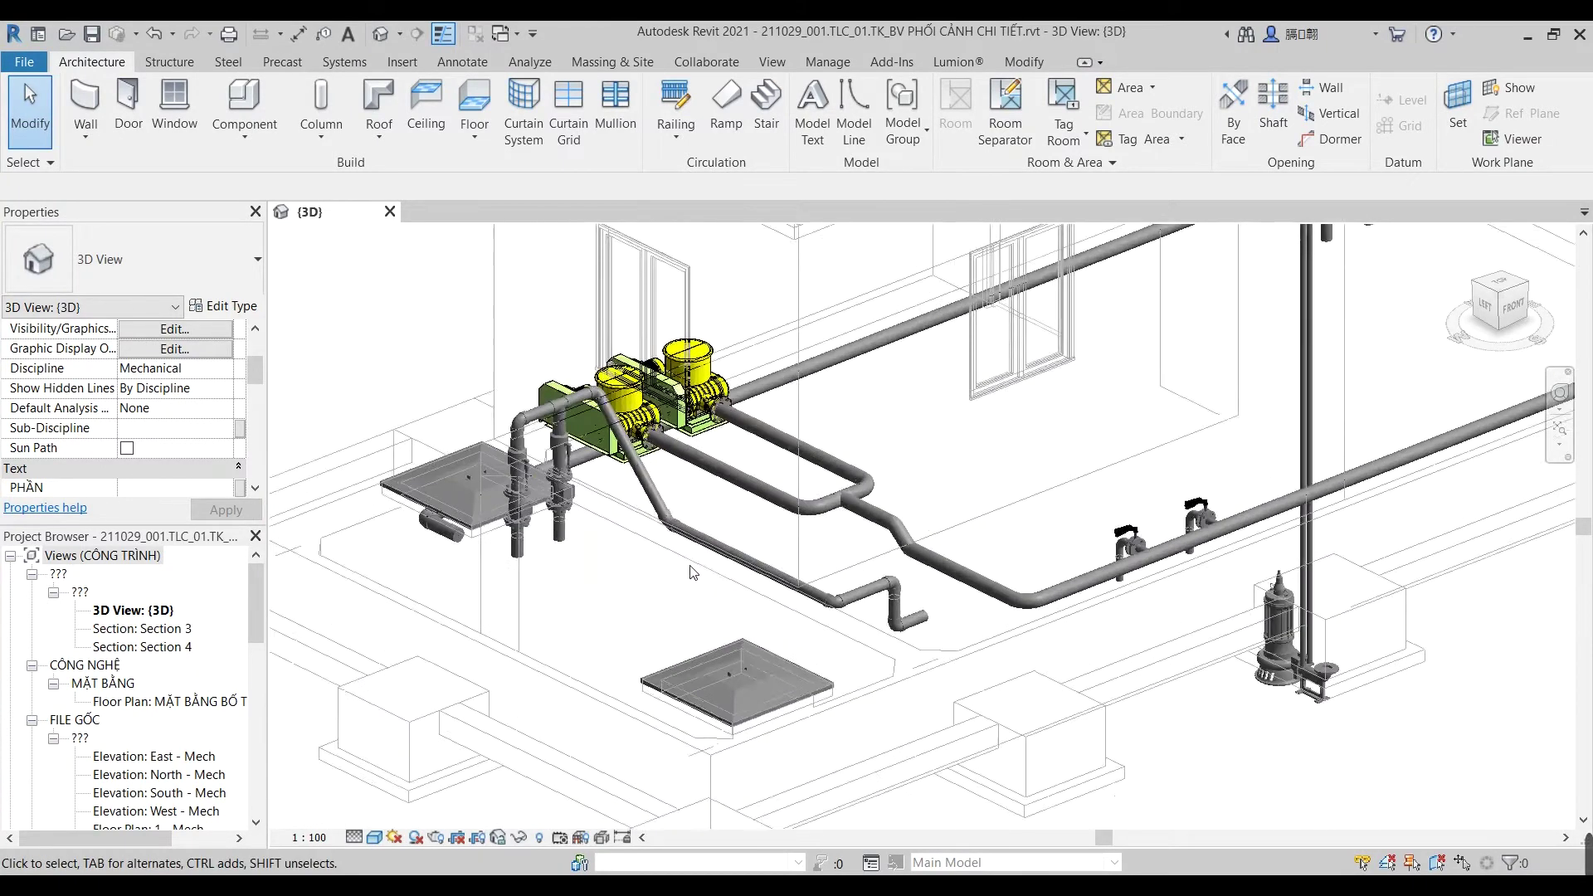
pyautogui.scroll(2, 967, 650)
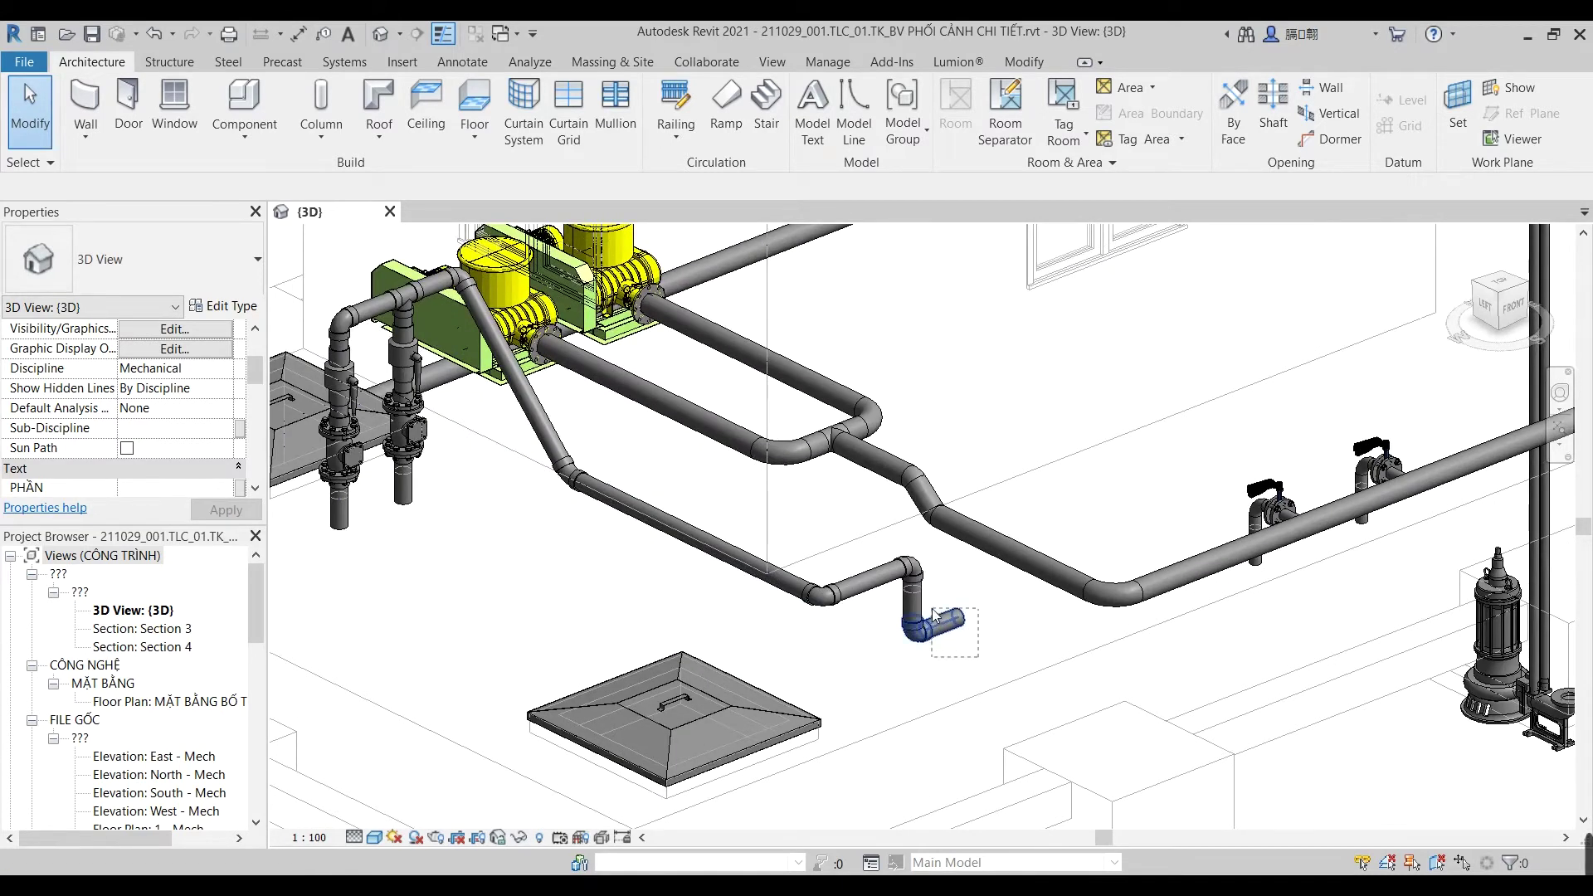
pyautogui.moveTo(934, 615); pyautogui.dragTo(933, 614)
pyautogui.click(1173, 452)
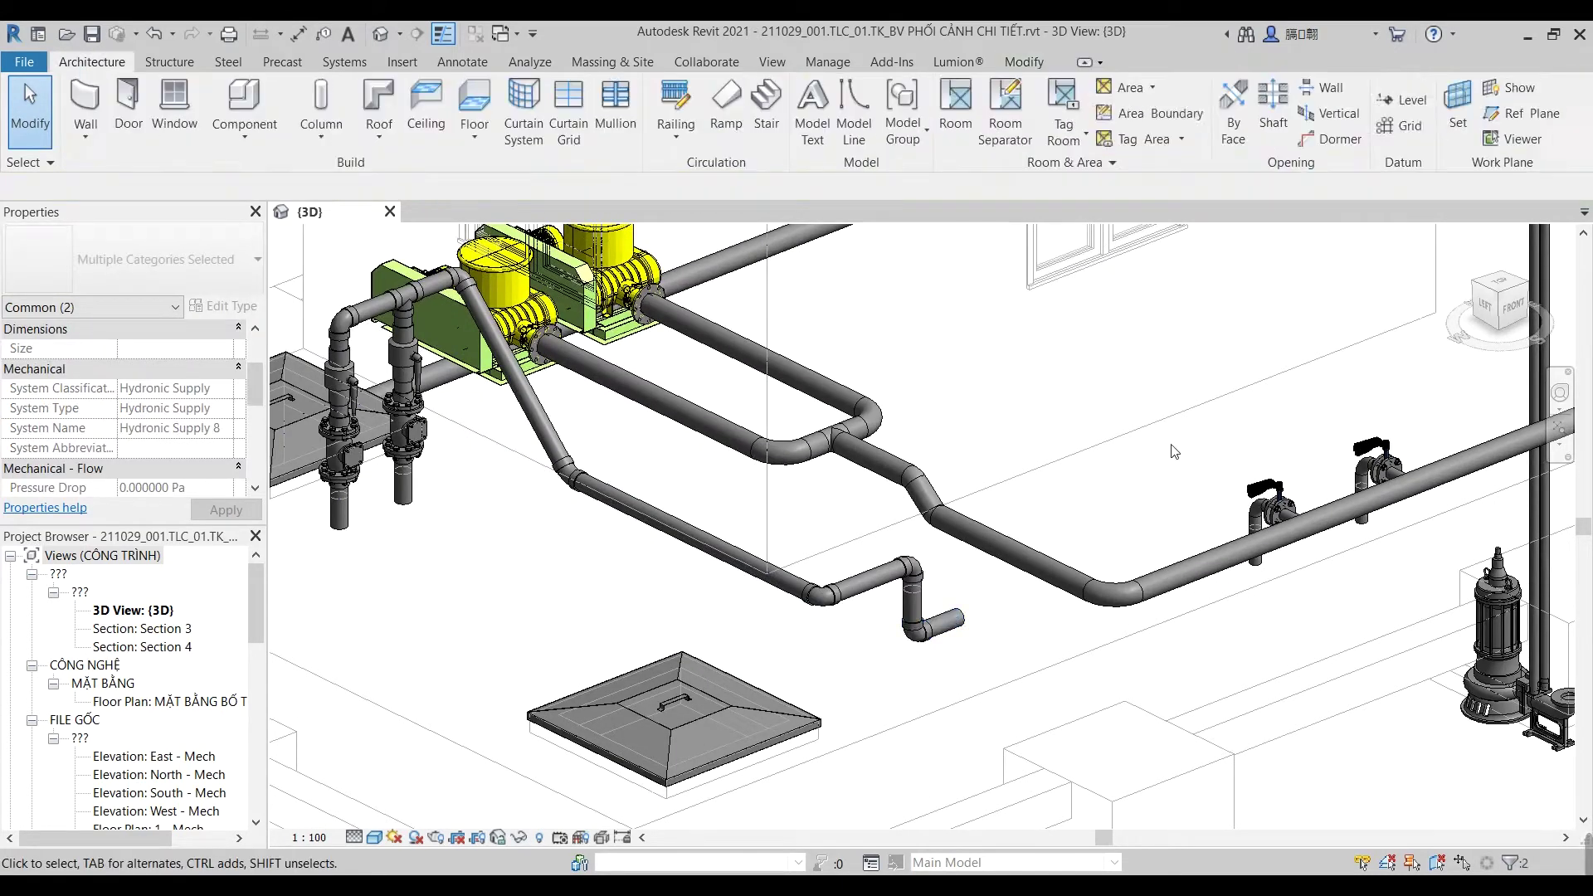
pyautogui.scroll(-3, 1170, 456)
pyautogui.scroll(2, 1079, 539)
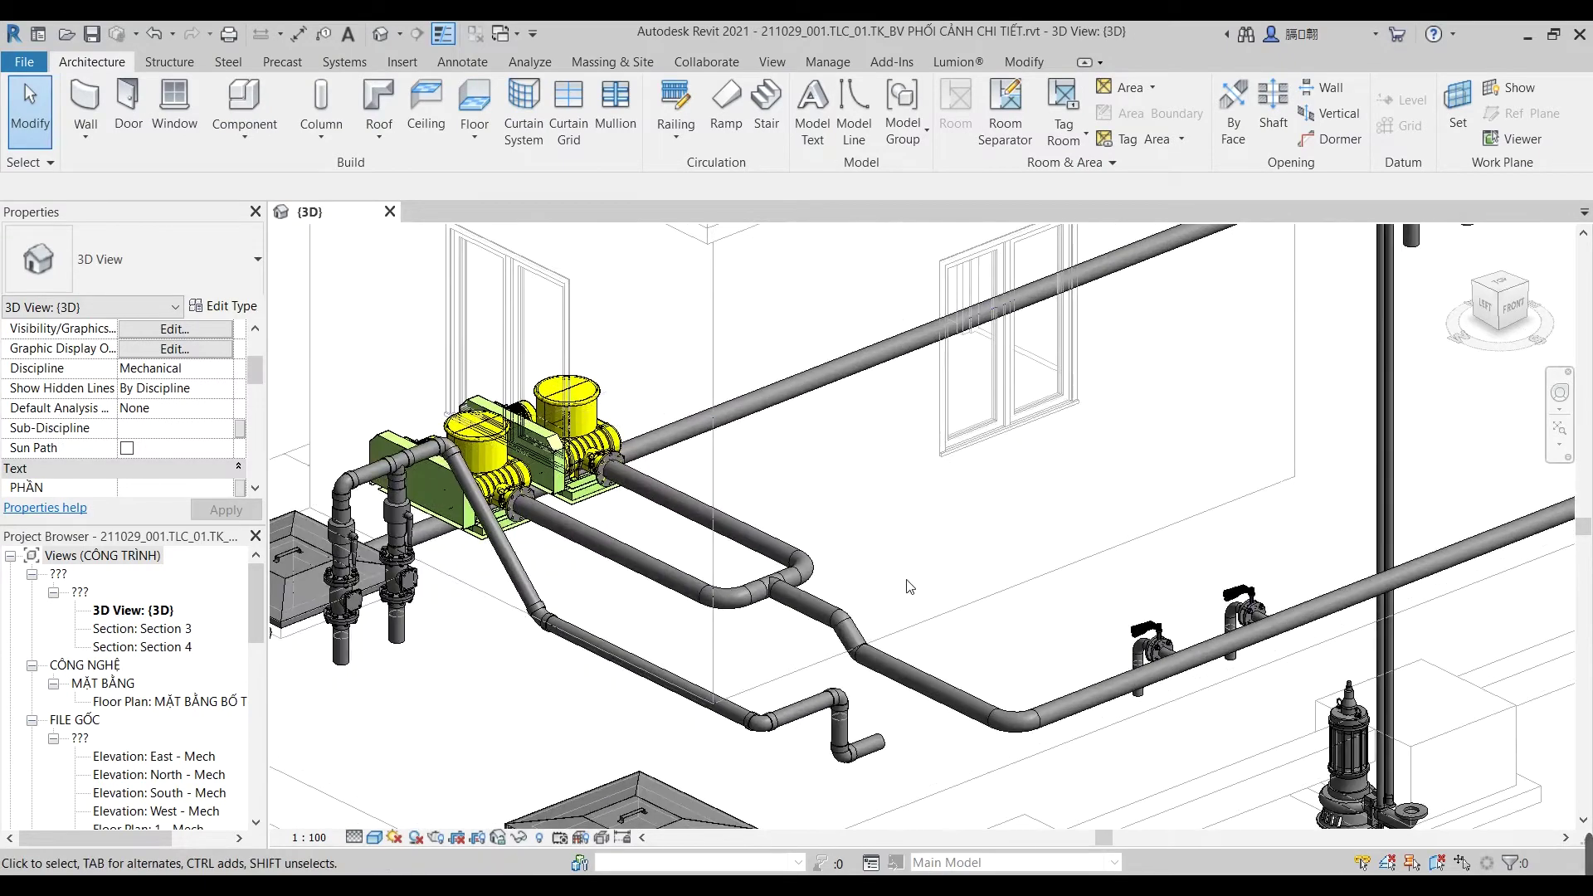
pyautogui.scroll(1, 996, 607)
pyautogui.moveTo(997, 607); pyautogui.dragTo(1041, 550, button='middle')
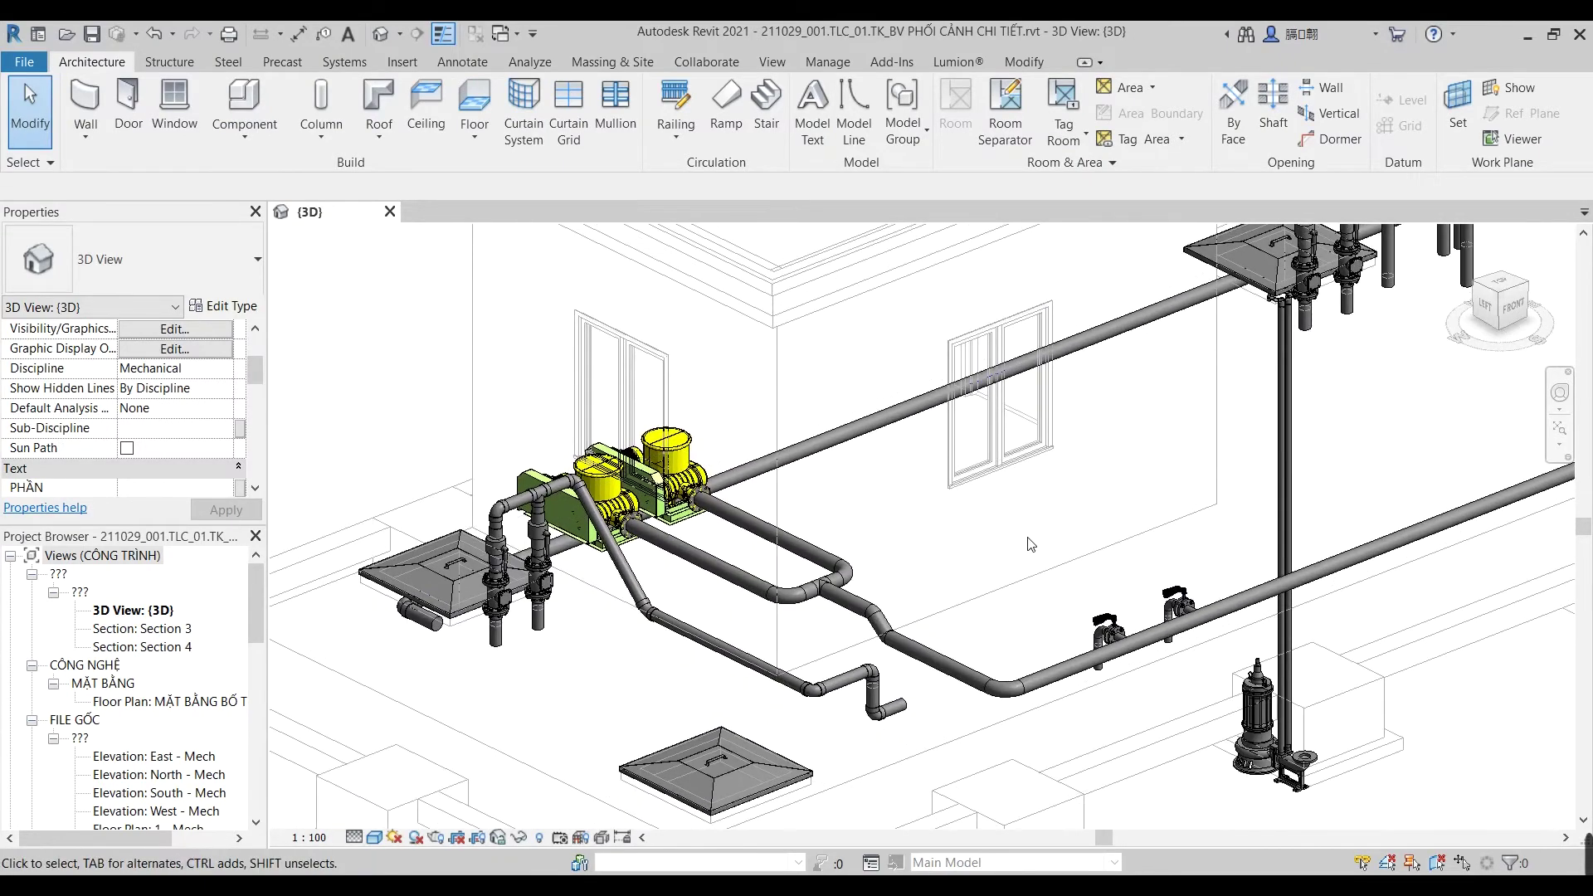
pyautogui.press('Tab')
pyautogui.press('Tab')
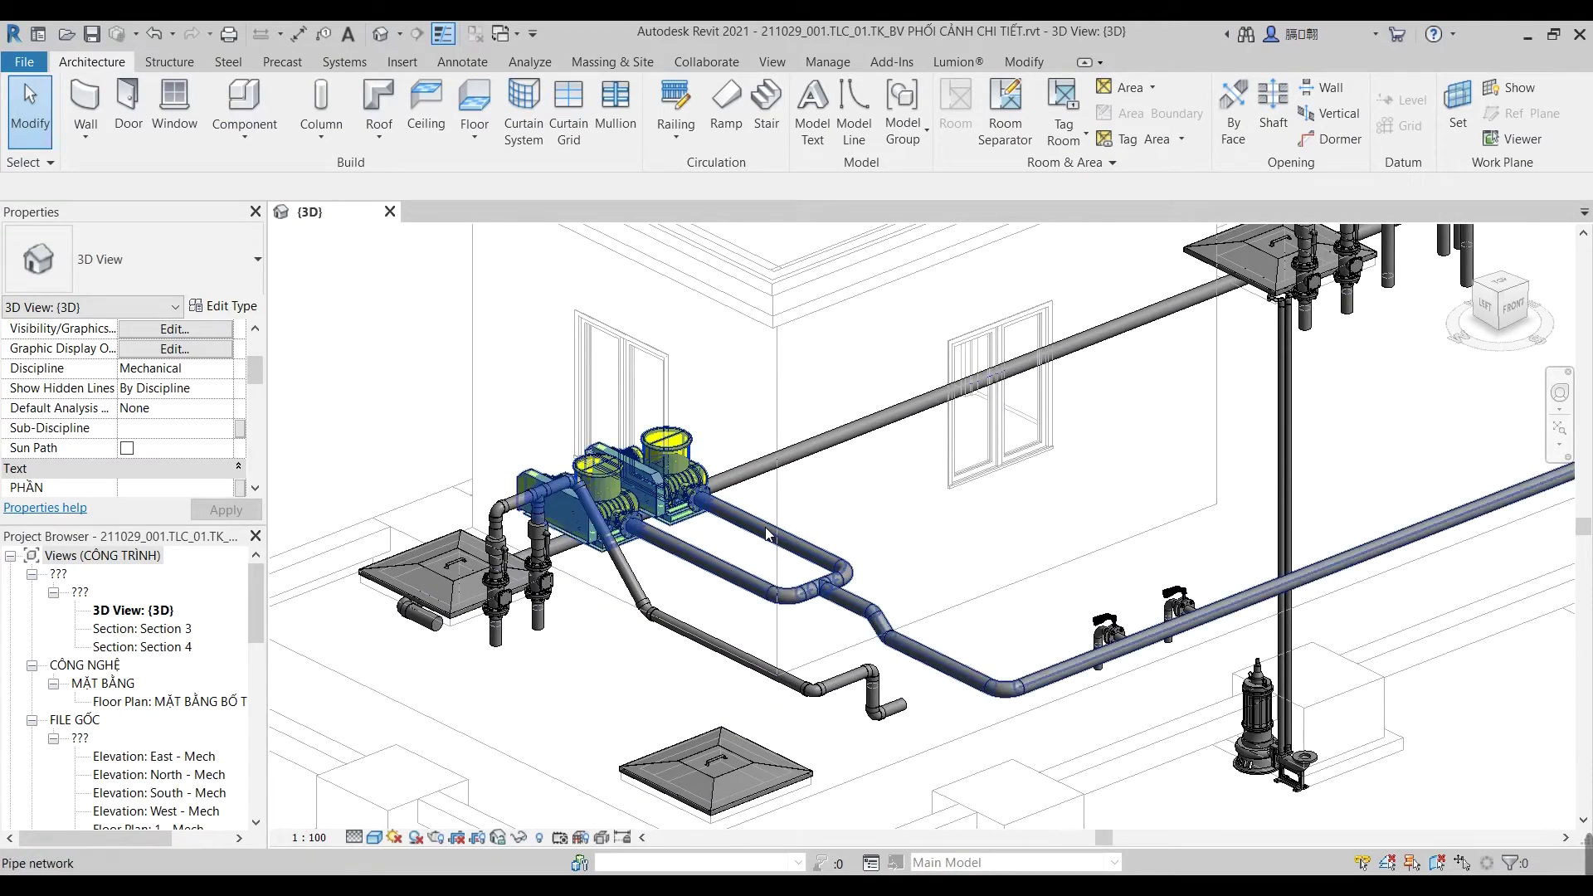
# Step: Select the connected blower outlet pipe run and add its faucets
pyautogui.click(768, 536)
pyautogui.scroll(-2, 1013, 509)
pyautogui.scroll(-2, 1013, 509)
pyautogui.scroll(3, 1175, 470)
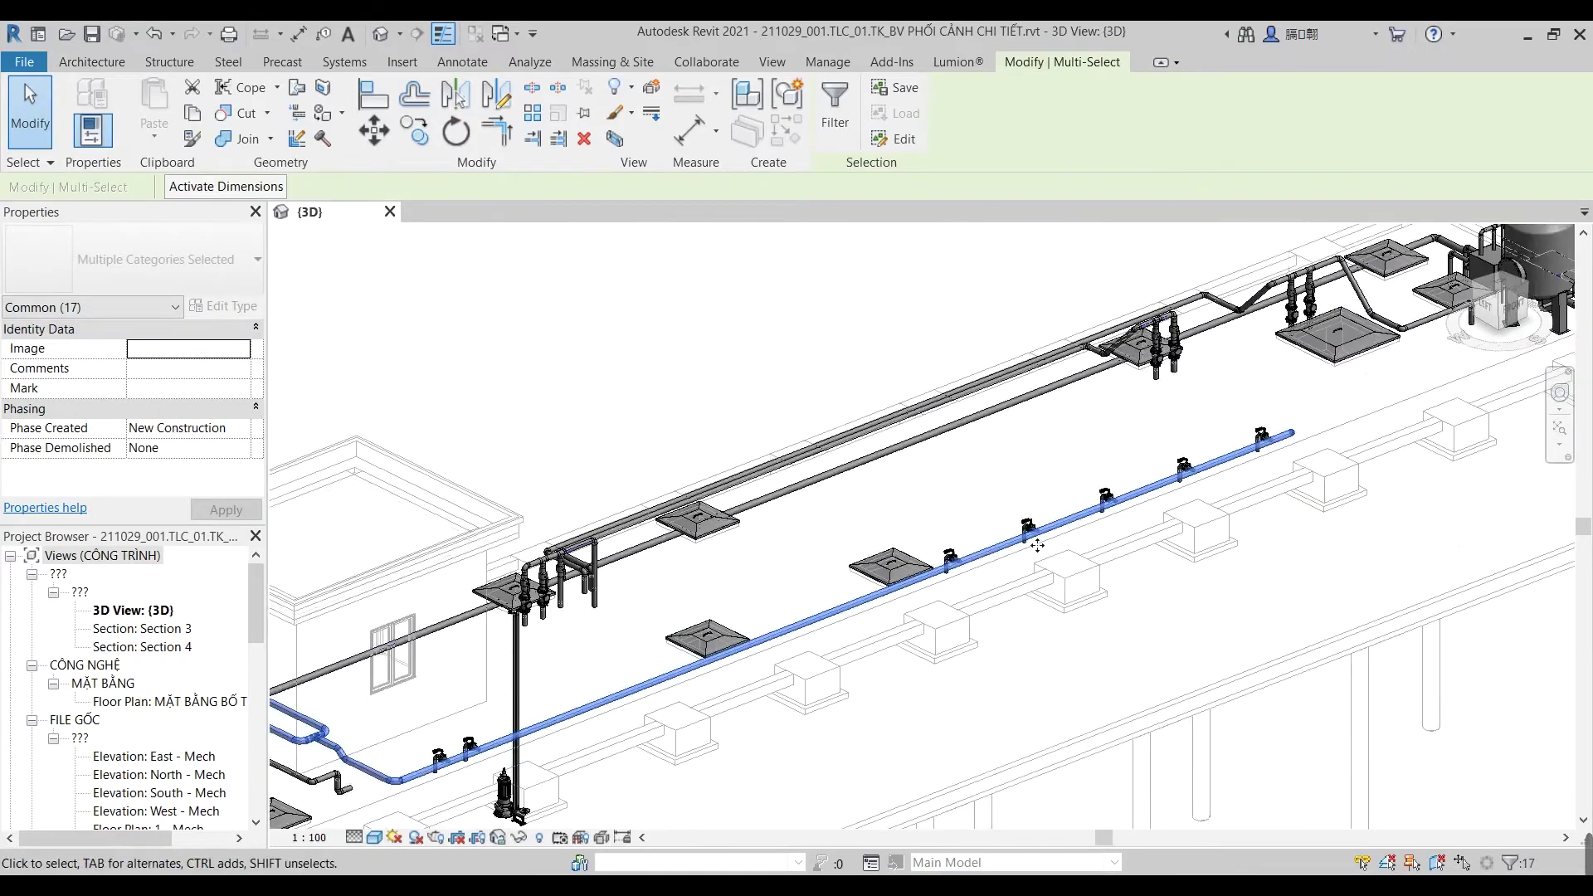
pyautogui.scroll(2, 1176, 469)
pyautogui.keyDown('ctrl'); pyautogui.click(1166, 477); pyautogui.keyUp('ctrl')
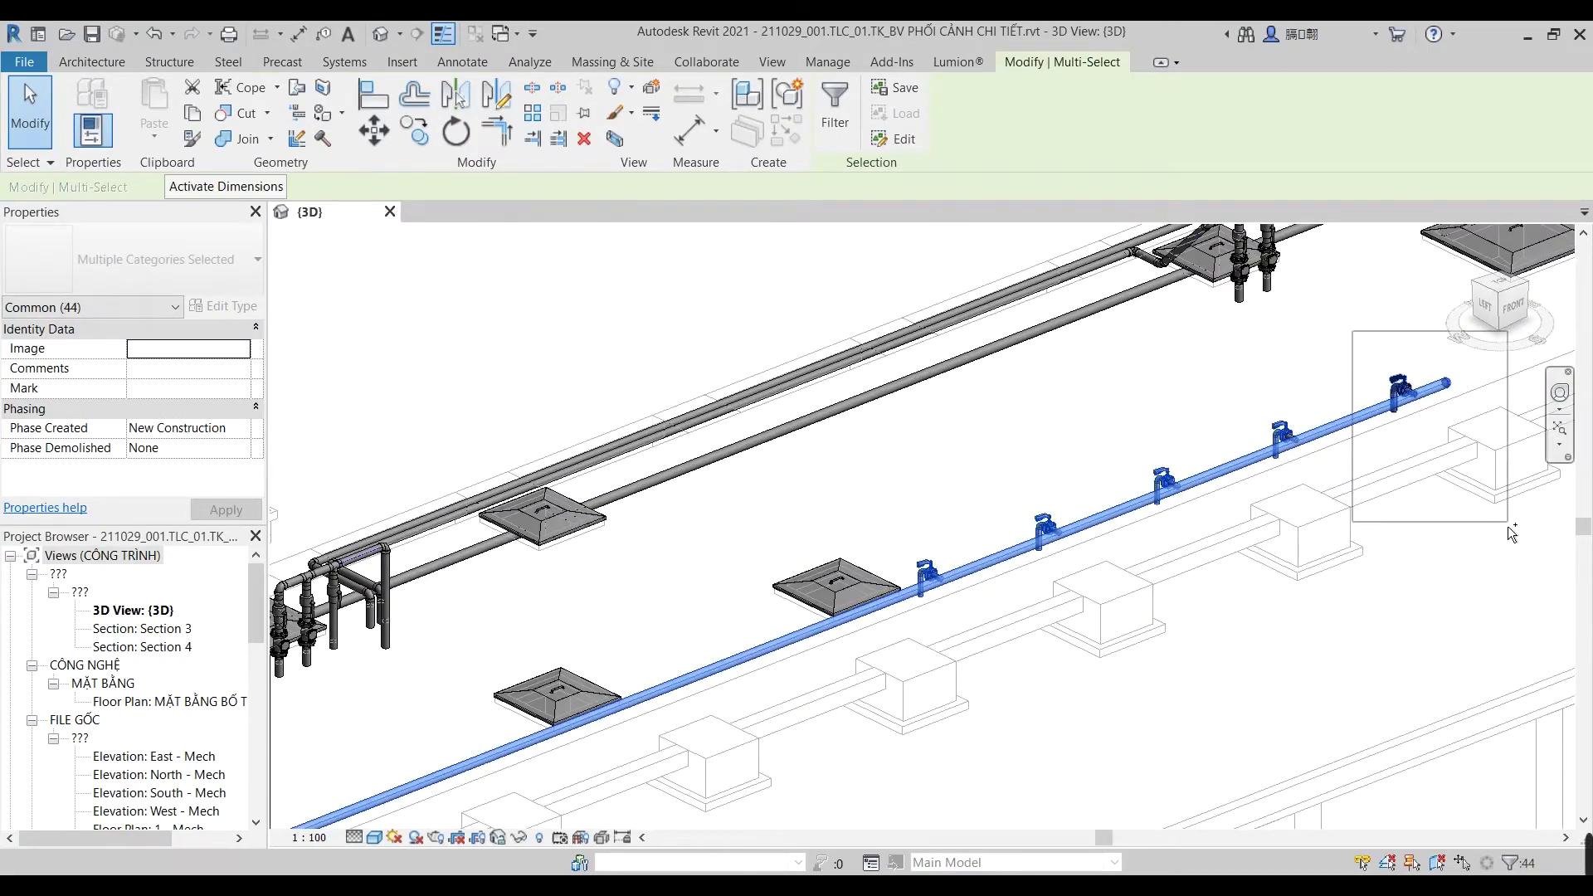
pyautogui.scroll(-3, 803, 696)
pyautogui.scroll(4, 804, 695)
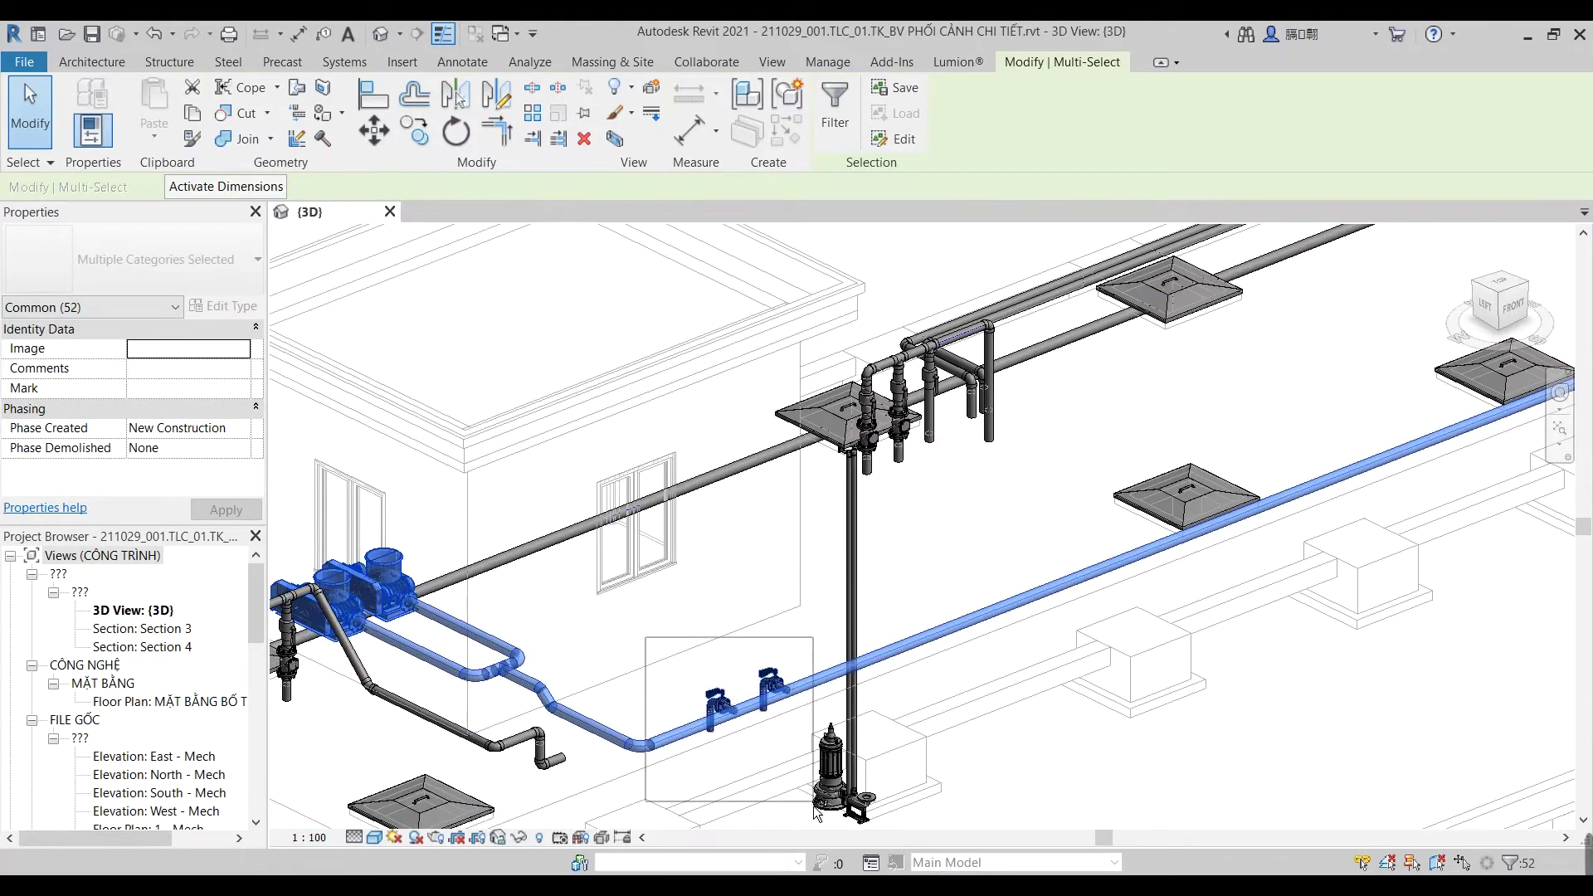
# Step: Box-add the remaining pipes near the blowers, then remove the blowers from the selection
pyautogui.keyDown('ctrl'); pyautogui.moveTo(817, 815); pyautogui.dragTo(817, 815); pyautogui.keyUp('ctrl')
pyautogui.scroll(-4, 817, 815)
pyautogui.moveTo(817, 789)
pyautogui.mouseDown(button='middle')
pyautogui.moveTo(818, 713)
pyautogui.moveTo(905, 527)
pyautogui.mouseUp(button='middle')
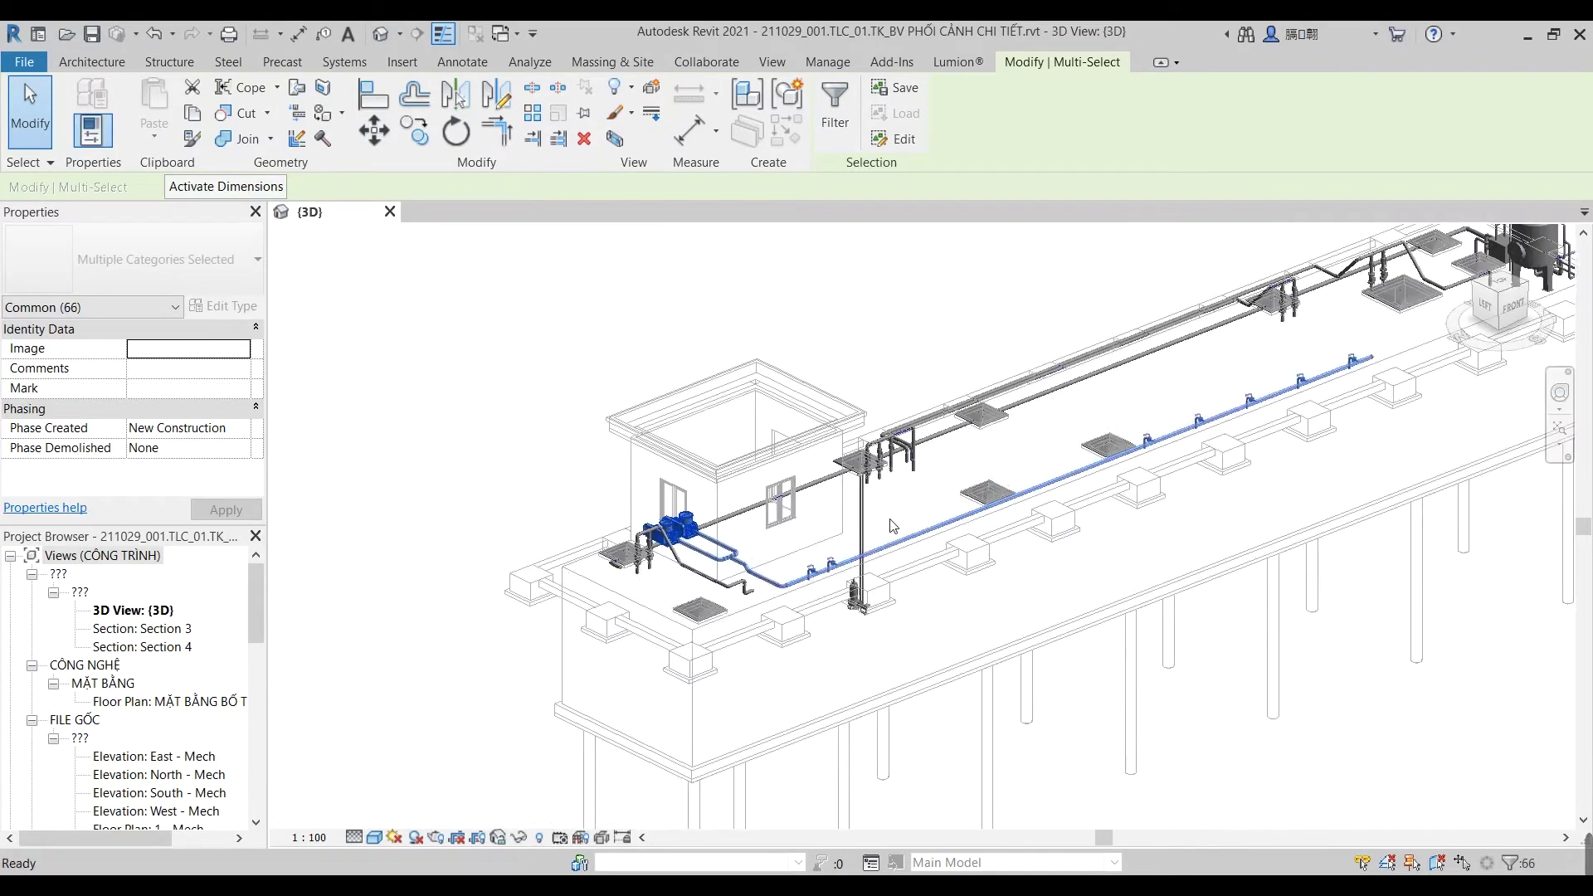
pyautogui.scroll(2, 719, 579)
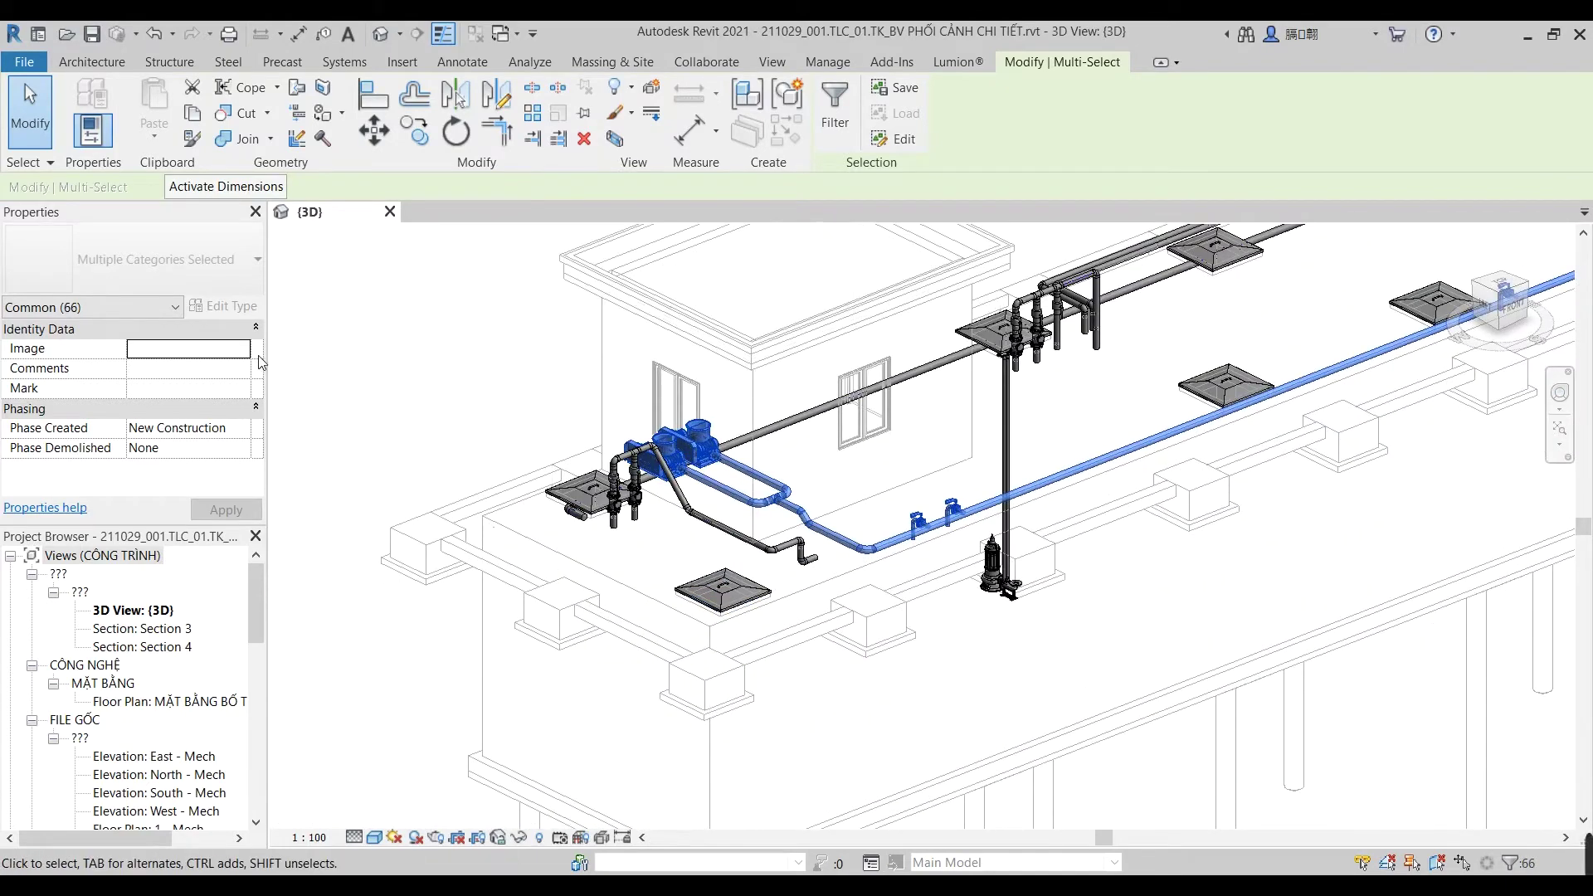
pyautogui.scroll(2, 778, 465)
pyautogui.scroll(2, 778, 465)
pyautogui.keyDown('shift'); pyautogui.click(580, 407); pyautogui.keyUp('shift')
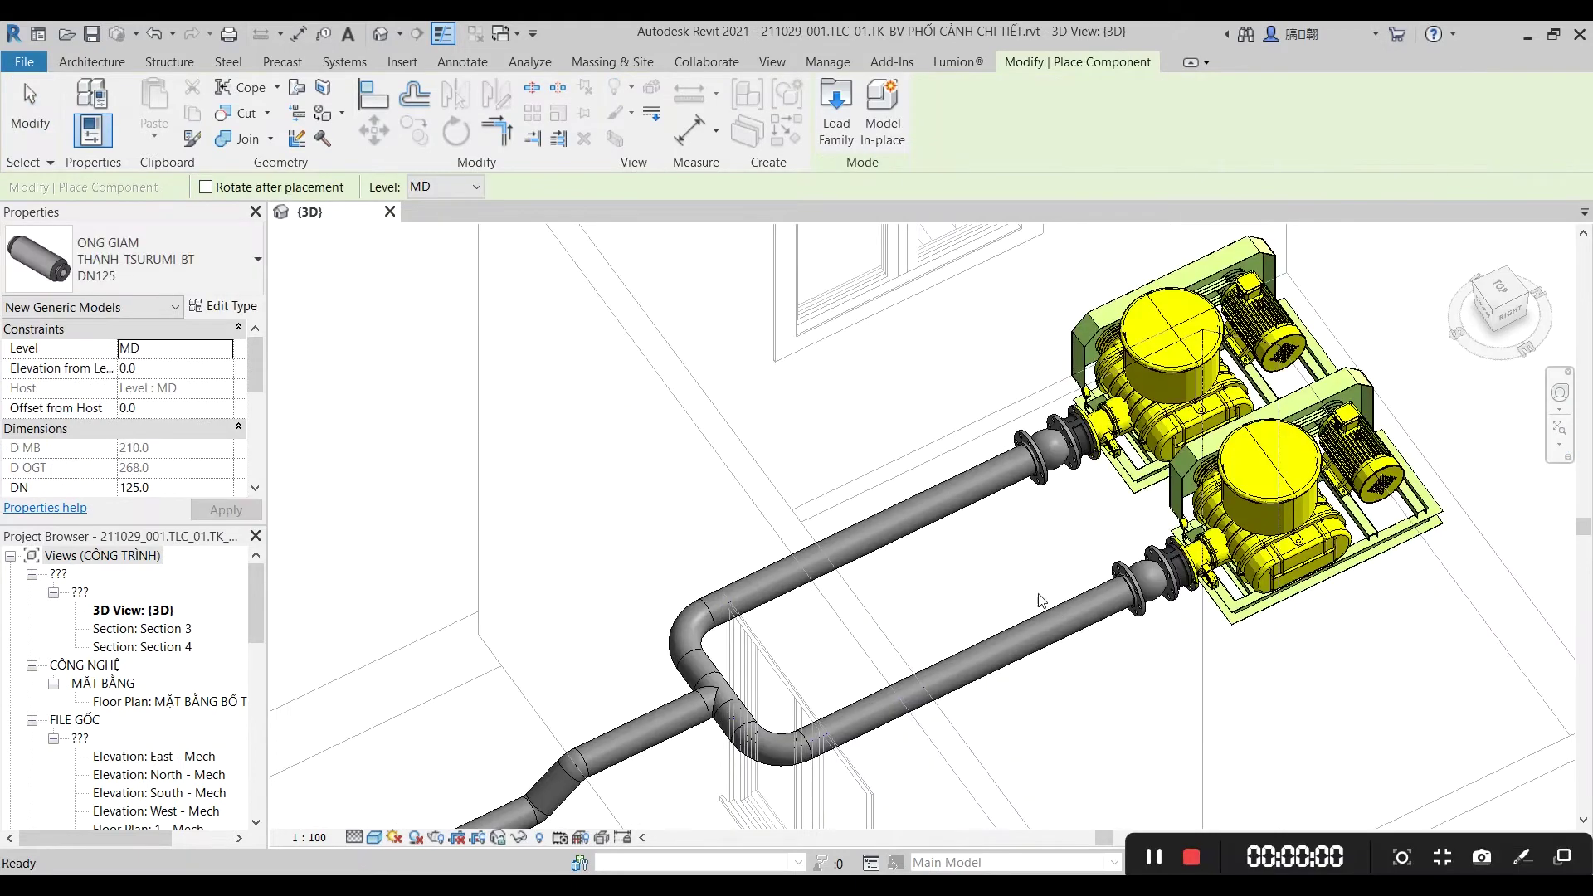
# Step: Finish placing the DN125 reducer beside the blowers and set the view discipline to Architectural
pyautogui.scroll(3, 1041, 599)
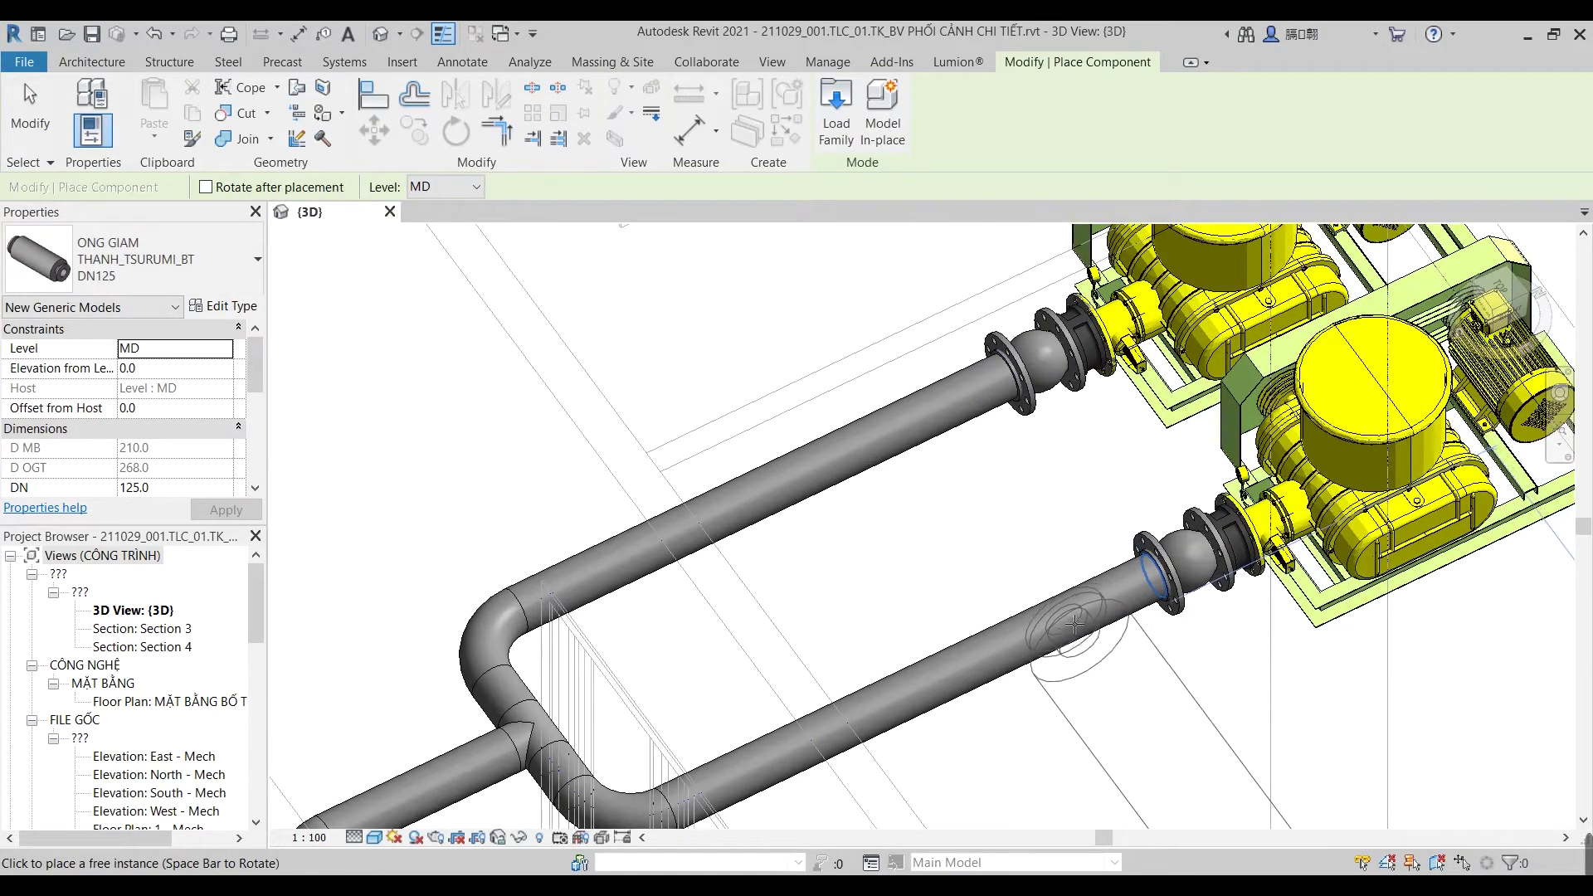
pyautogui.scroll(-2, 1075, 622)
pyautogui.scroll(-5, 1087, 648)
pyautogui.press('Escape')
pyautogui.scroll(1, 1119, 694)
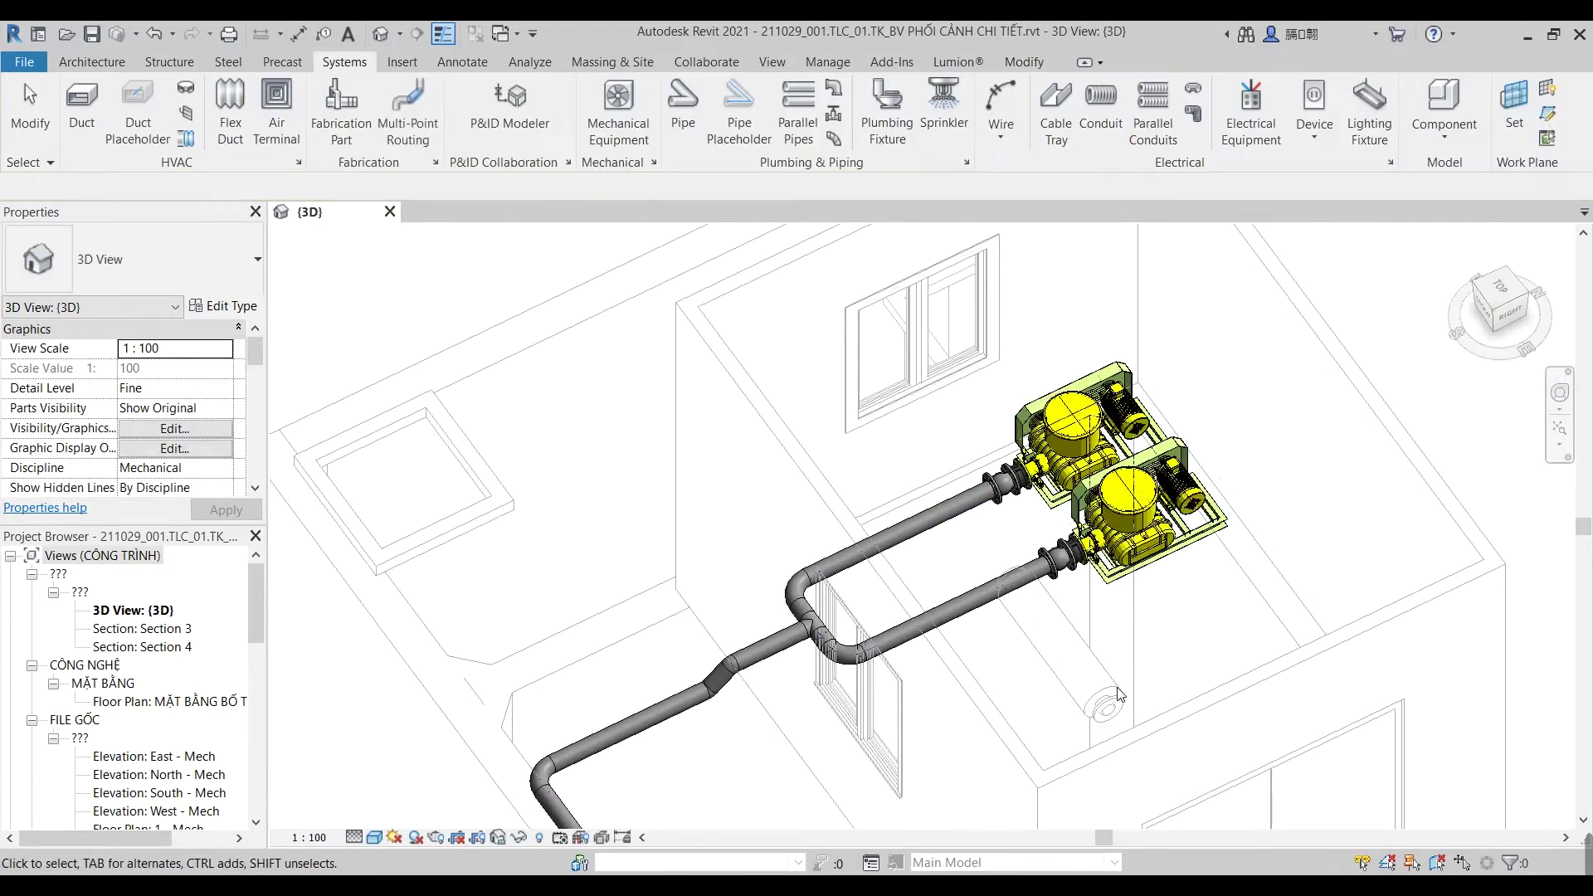
pyautogui.click(222, 468)
pyautogui.click(166, 488)
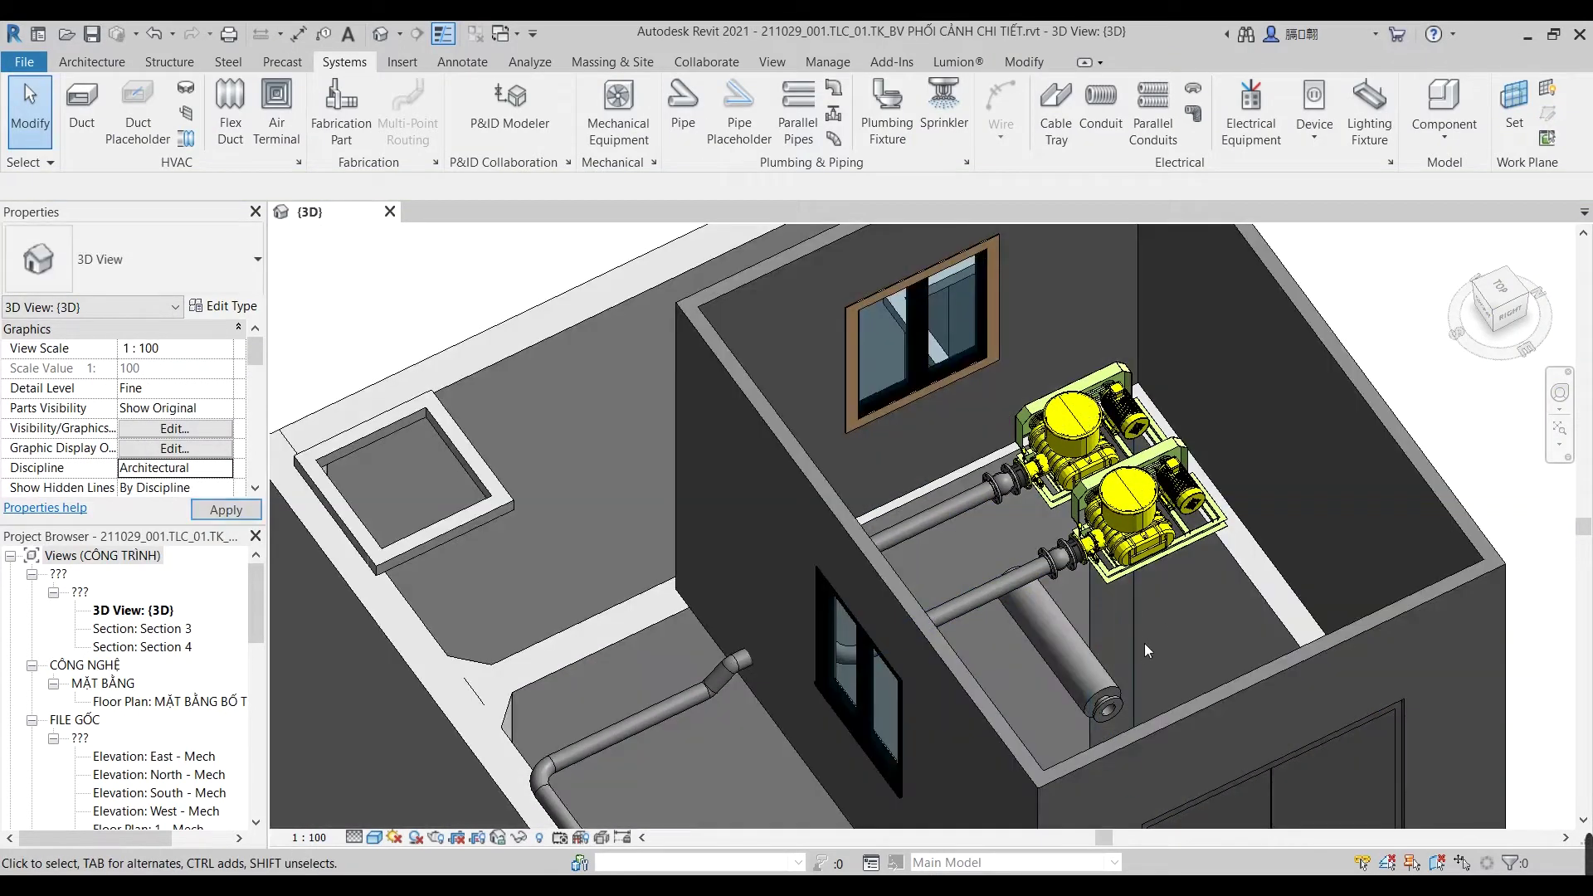
pyautogui.click(1104, 677)
# Step: Open the reducer family for editing and review its family types
pyautogui.click(848, 126)
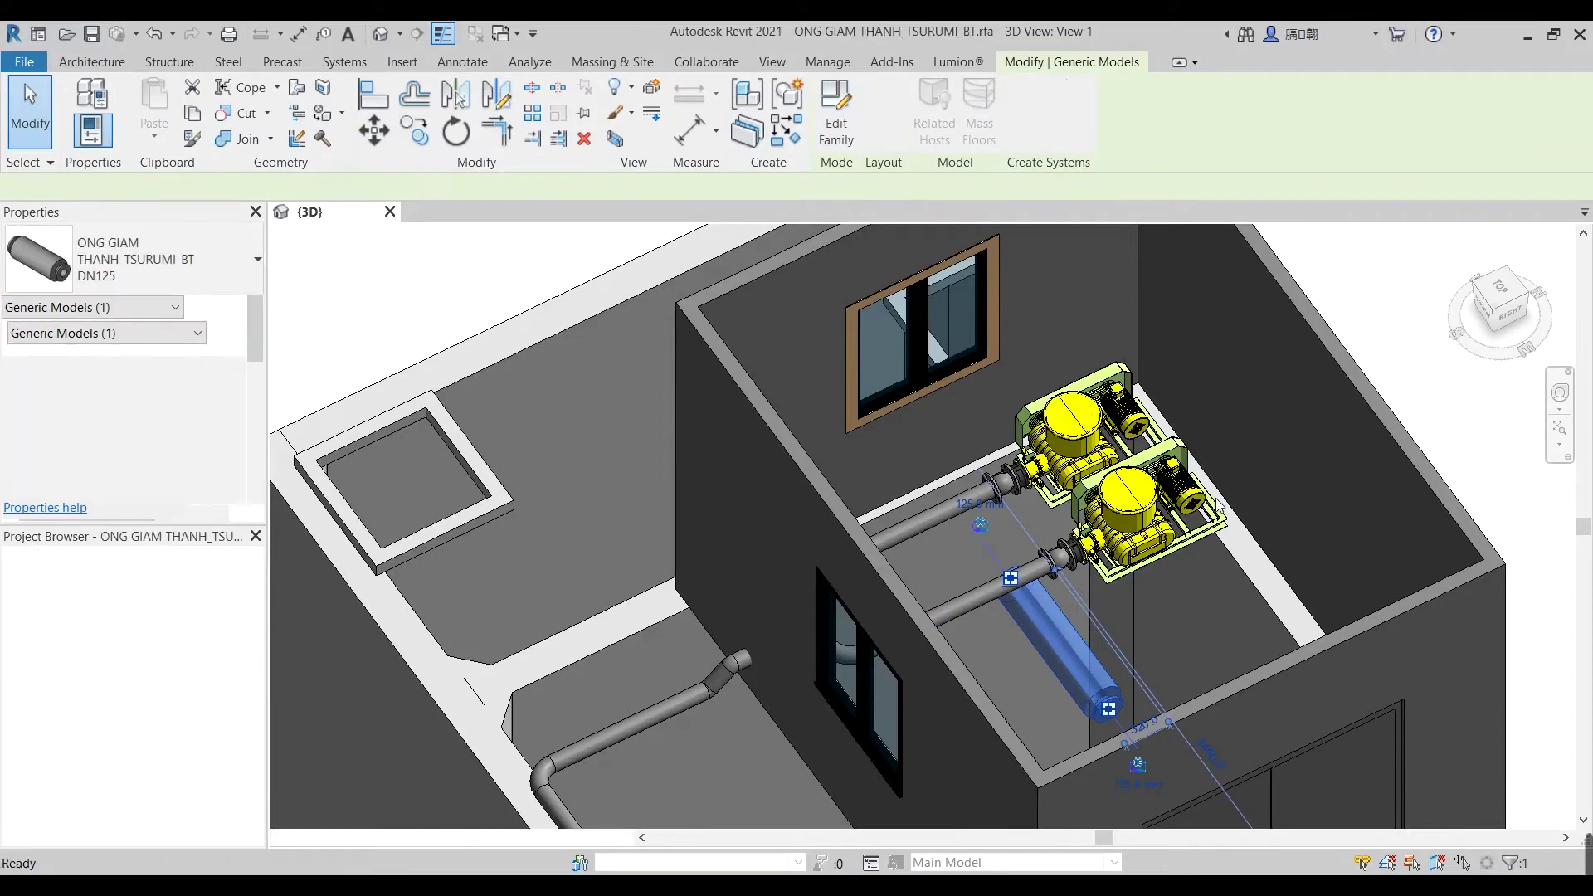
pyautogui.click(128, 138)
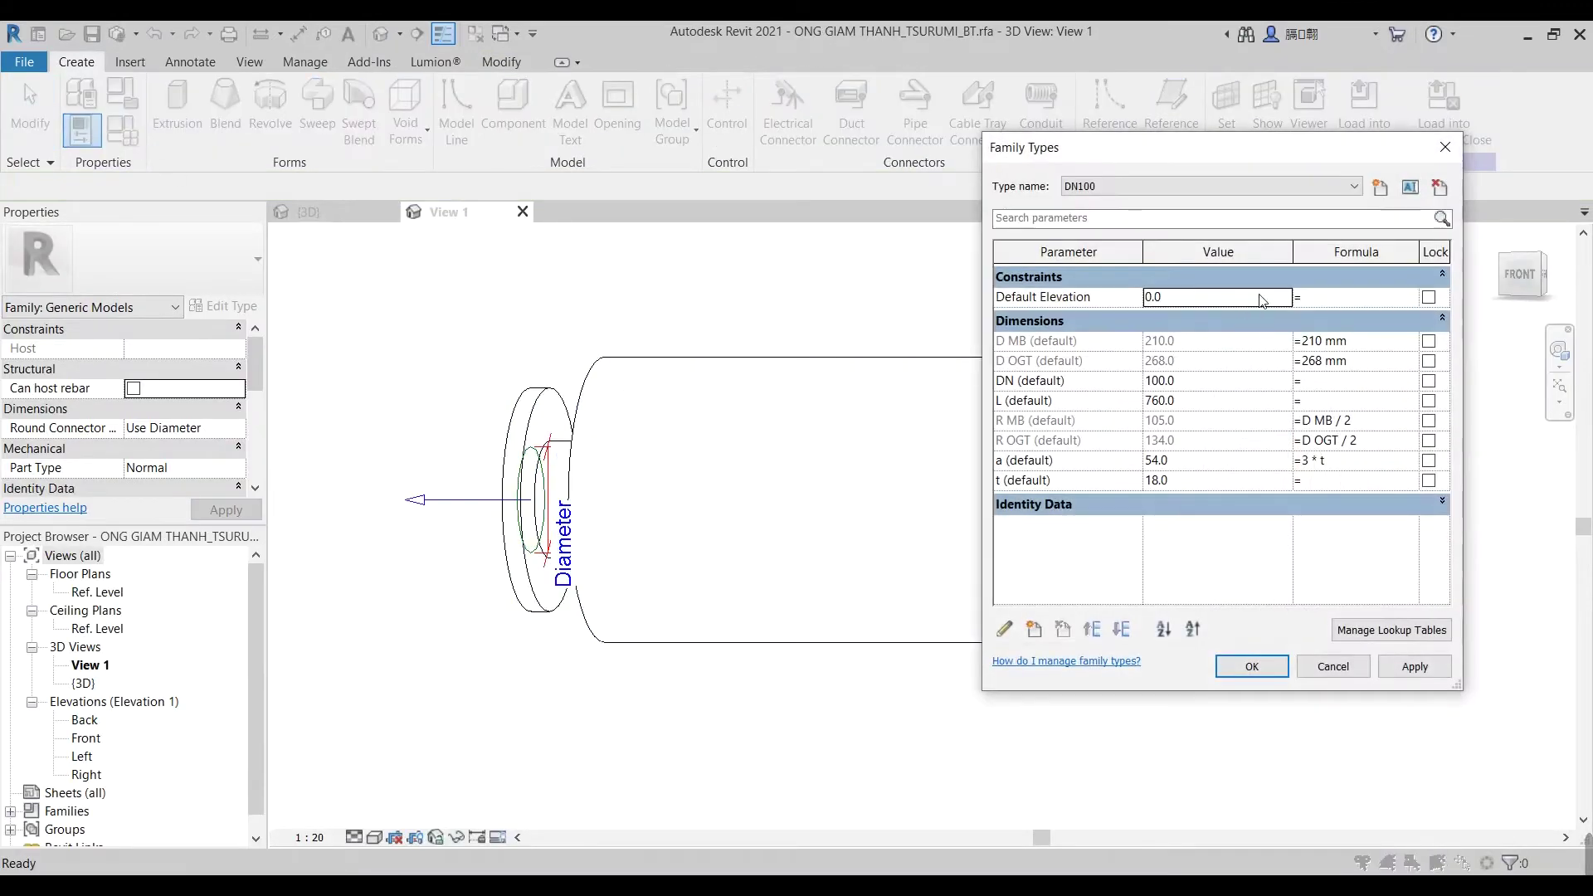
pyautogui.click(1251, 669)
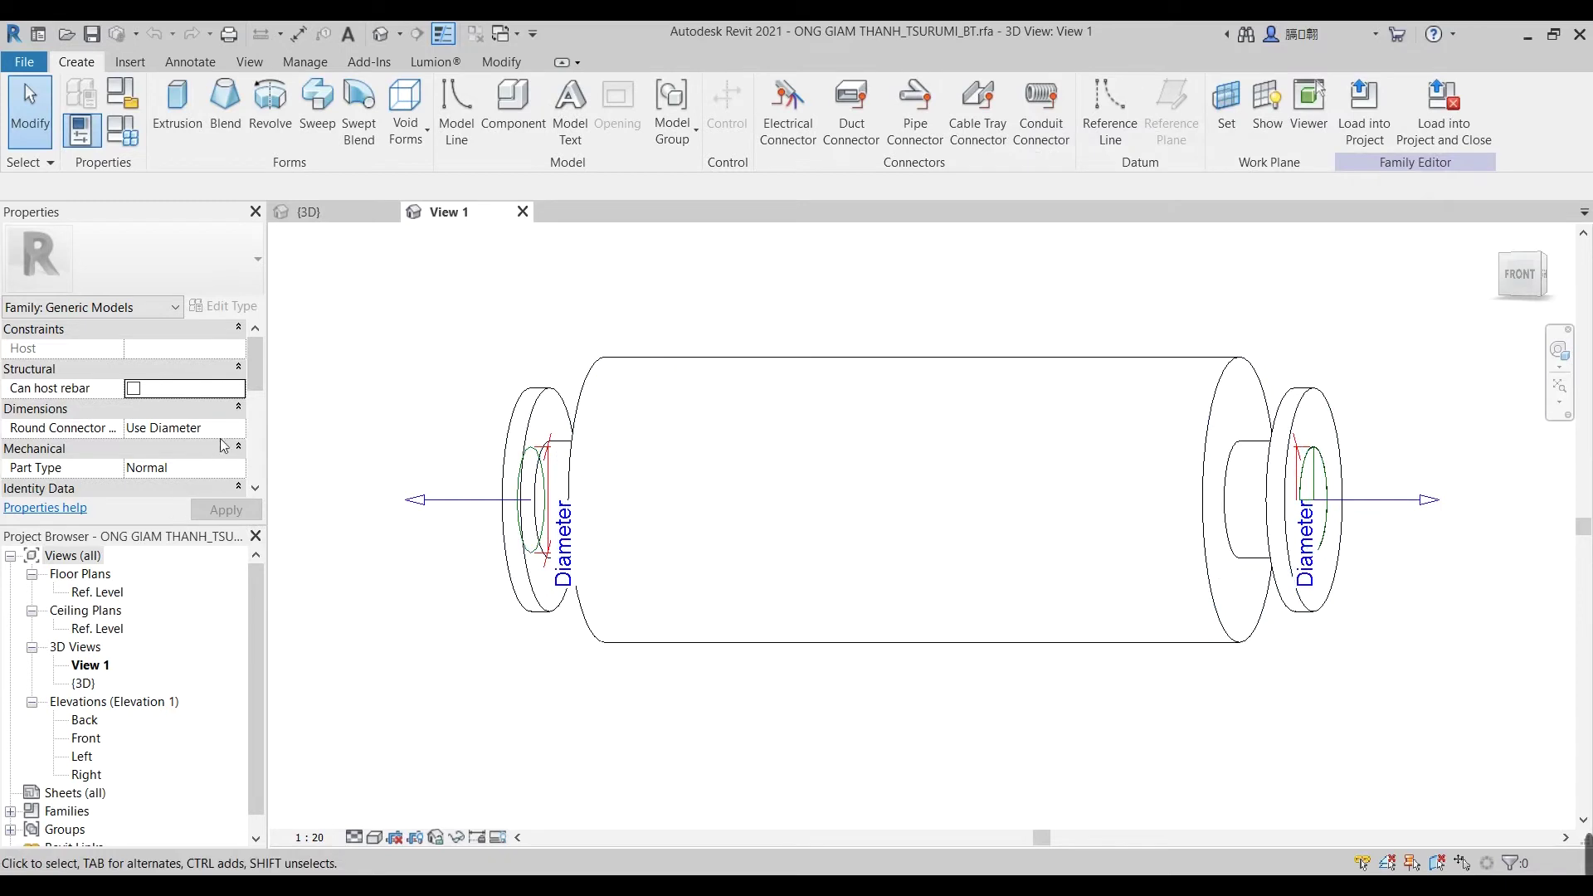
# Step: Set the reducer family's part type to Union and load it into the project
pyautogui.click(133, 101)
pyautogui.scroll(-2, 735, 396)
pyautogui.scroll(-2, 736, 396)
pyautogui.scroll(-2, 736, 396)
pyautogui.scroll(-2, 871, 604)
pyautogui.scroll(1, 905, 604)
pyautogui.click(913, 564)
pyautogui.scroll(-1, 834, 655)
pyautogui.scroll(-1, 845, 643)
pyautogui.click(798, 650)
pyautogui.press('Return')
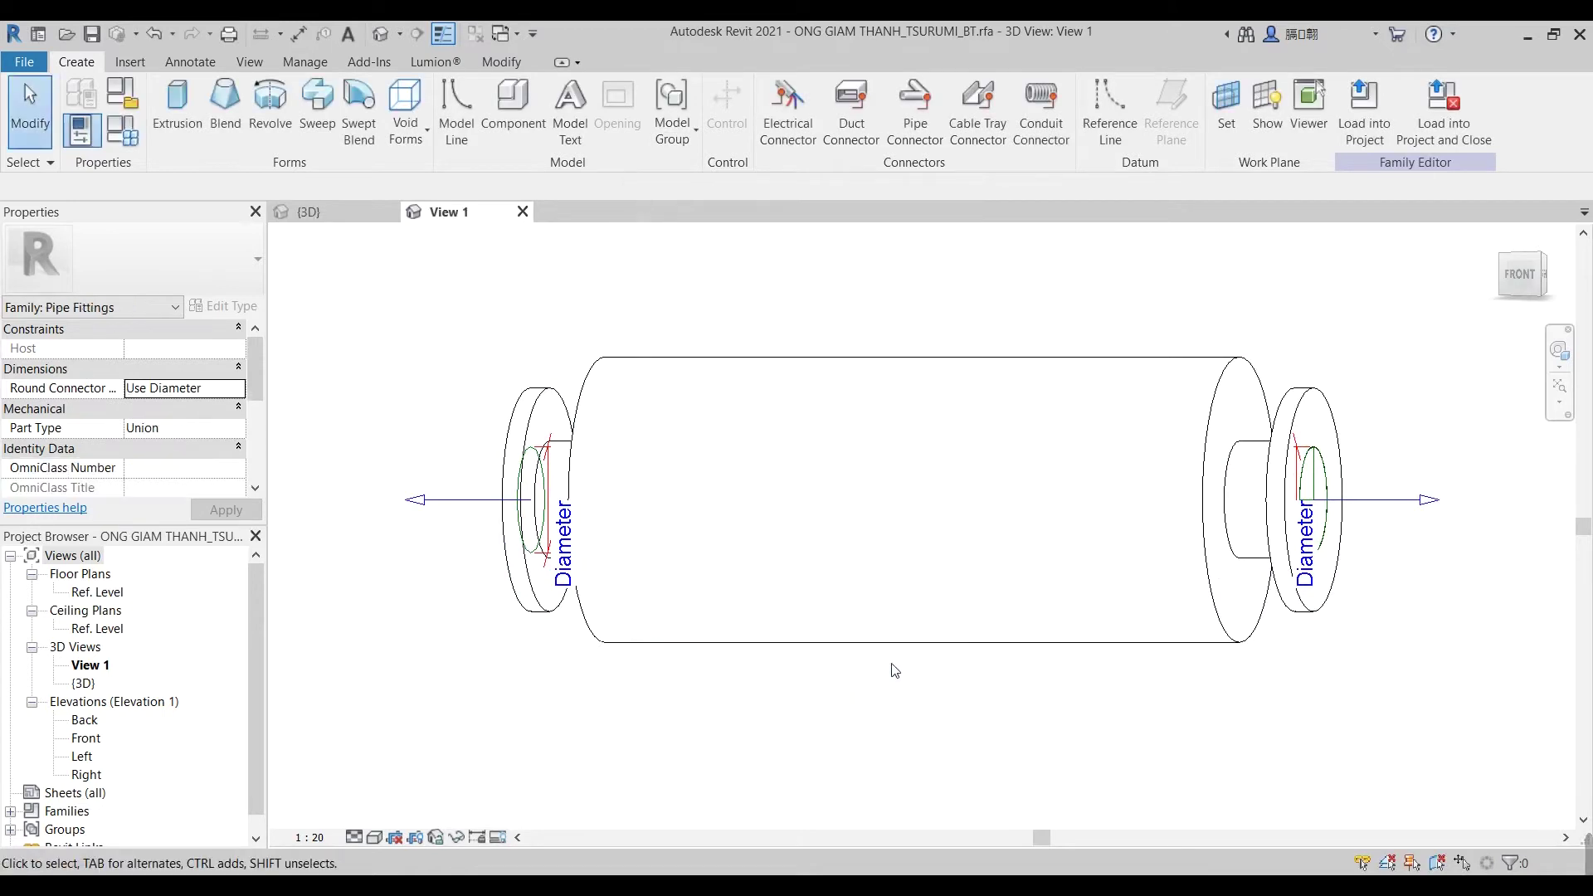
pyautogui.click(91, 33)
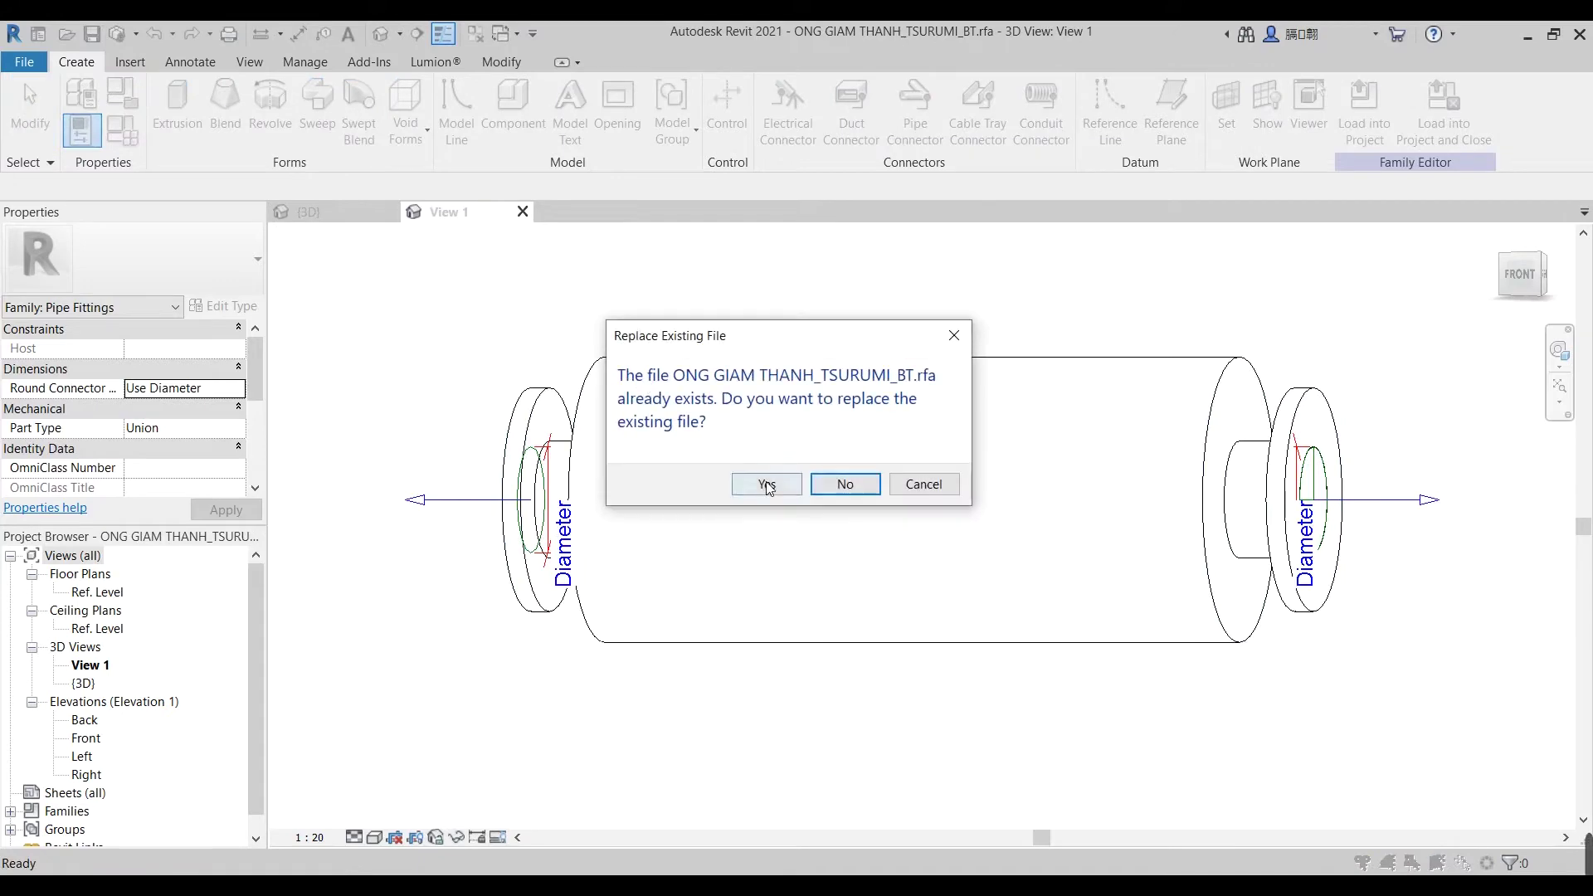
# Step: Overwrite the reducer family with the updated version and delete the old lower-line reducer
pyautogui.click(840, 478)
pyautogui.click(1454, 142)
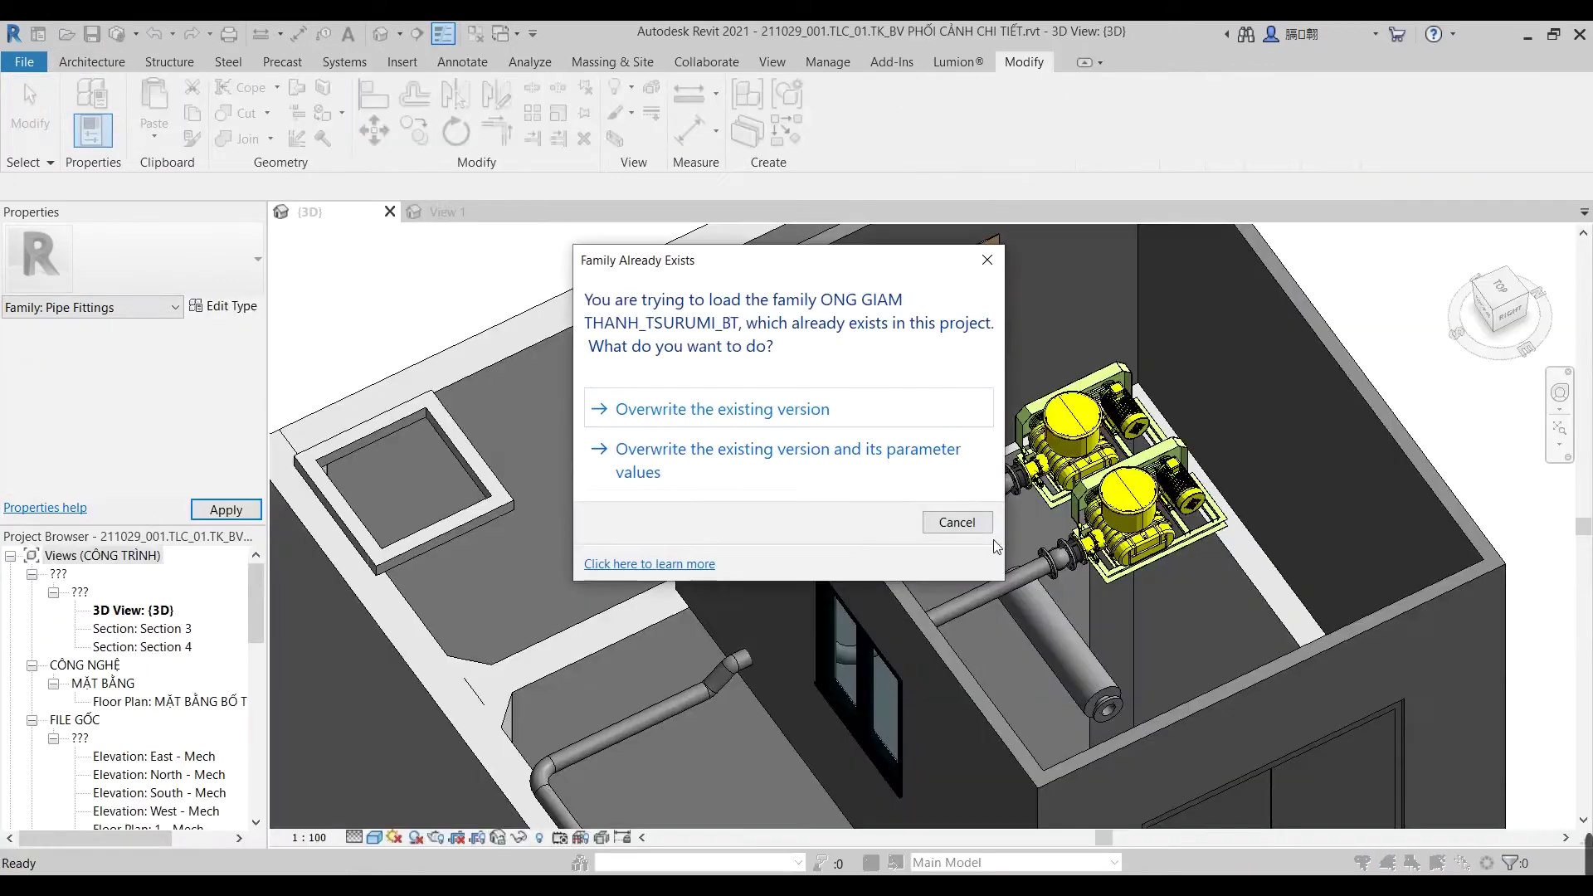
pyautogui.click(731, 460)
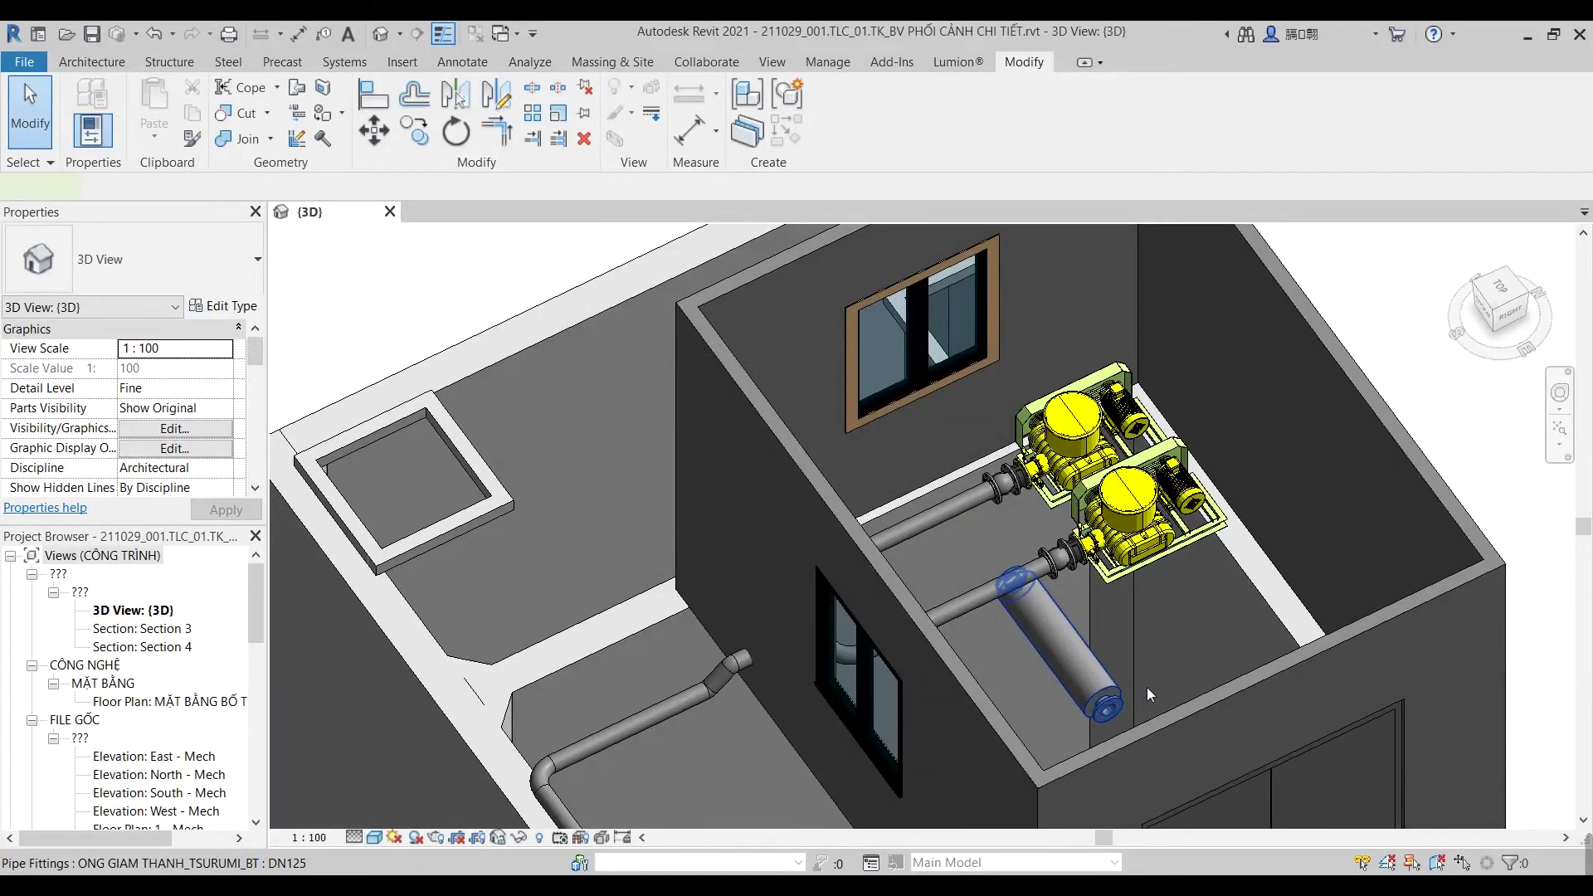
pyautogui.click(1095, 676)
pyautogui.press('Delete')
# Step: Place the updated ONG GIAM reducer at the end of the lower pipe with CM
pyautogui.press('c')
pyautogui.press('m')
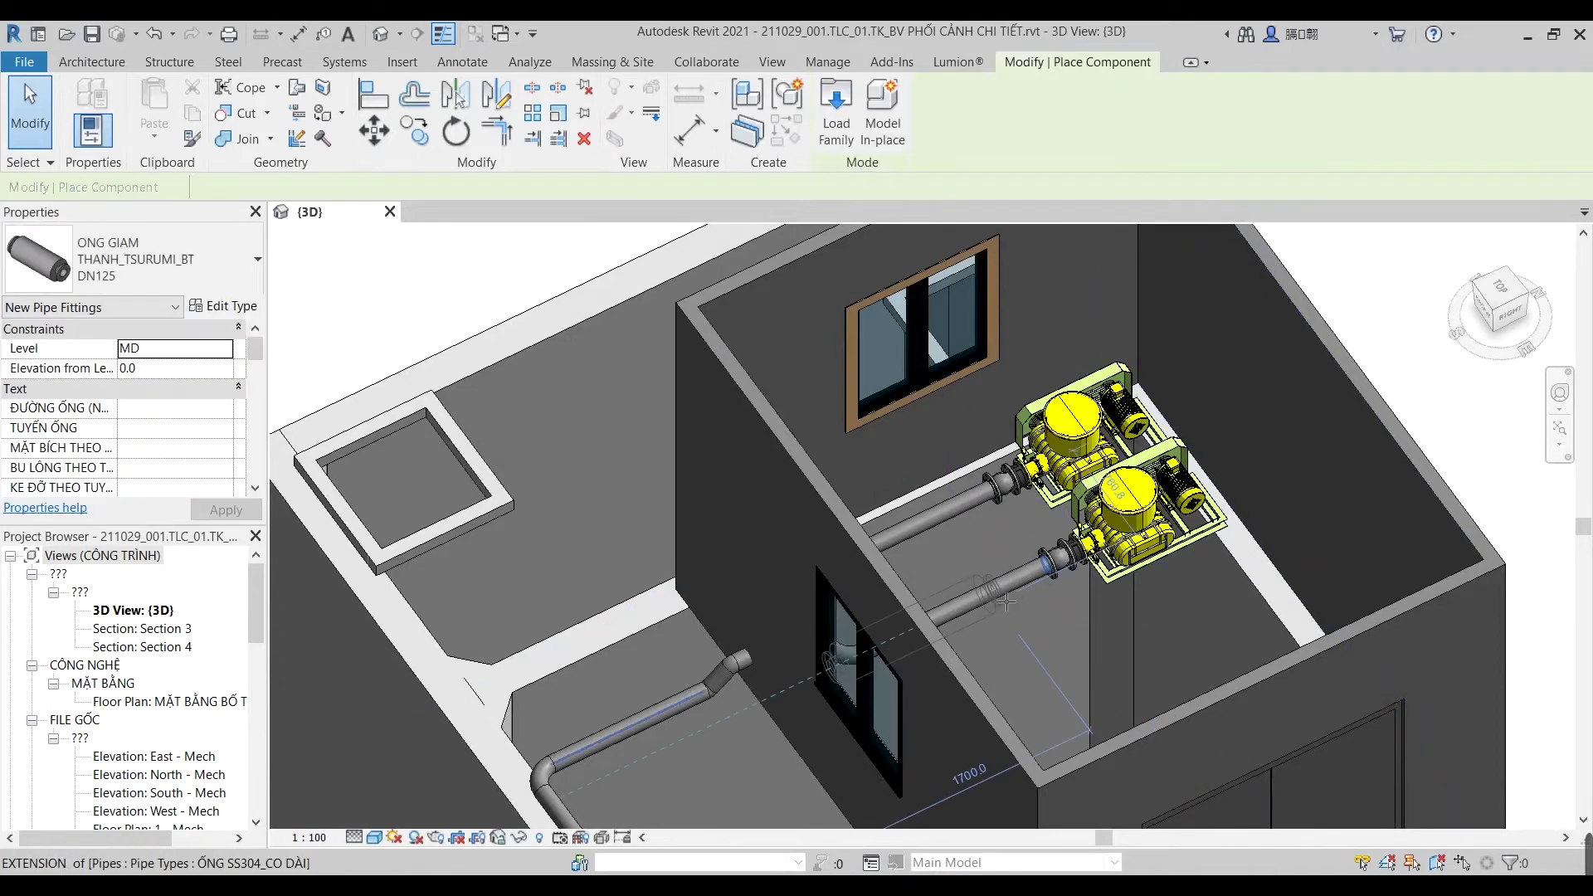
pyautogui.click(1035, 591)
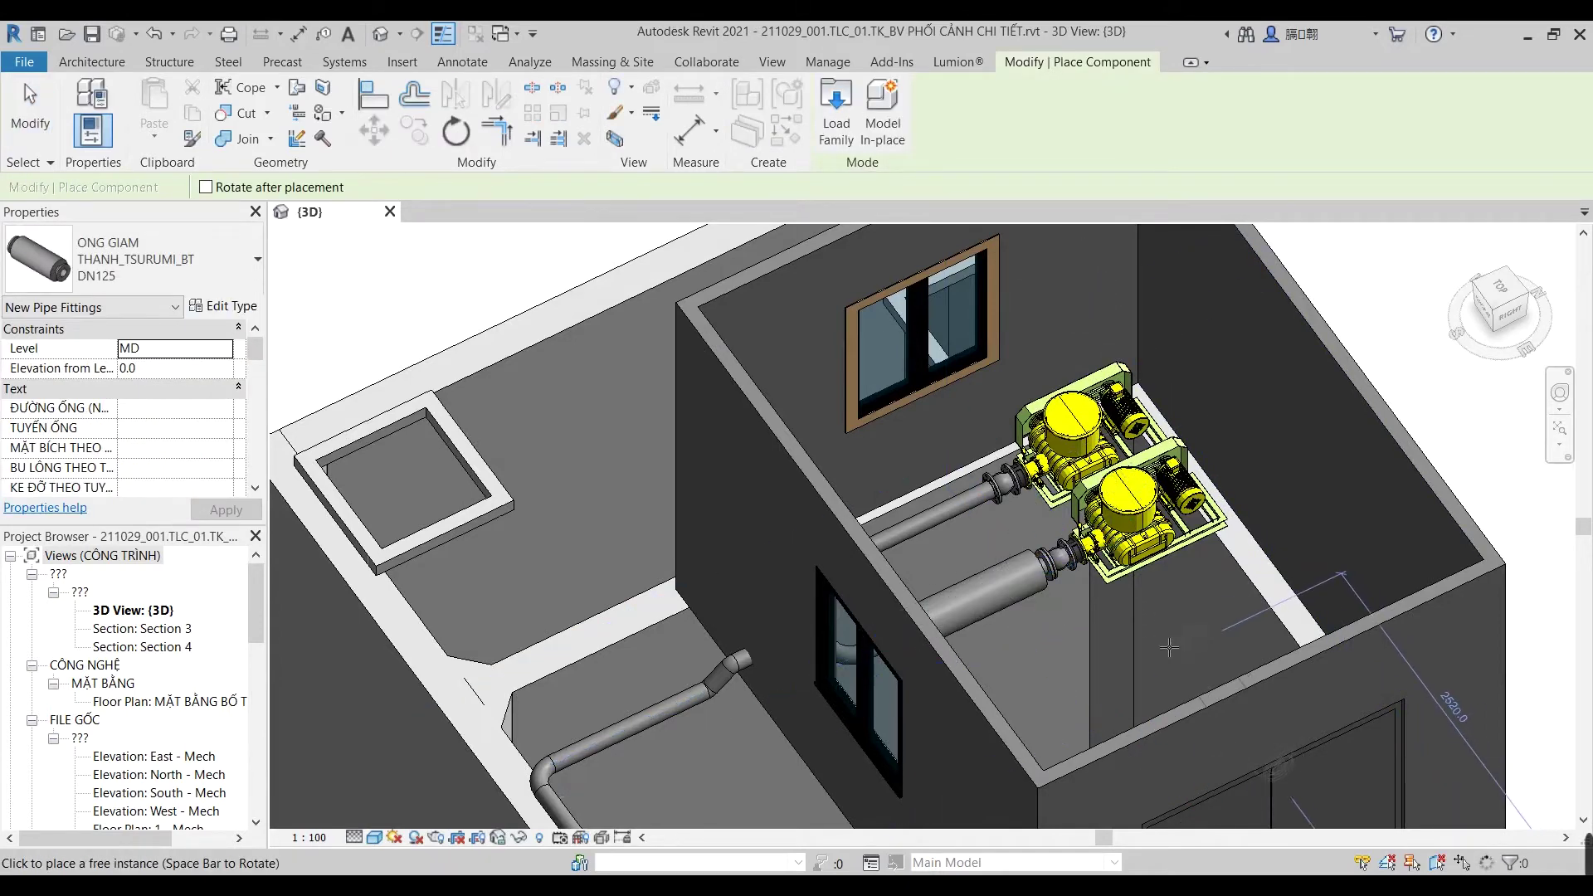
pyautogui.press('Escape')
pyautogui.click(994, 564)
pyautogui.scroll(-2, 1282, 634)
pyautogui.keyDown('shift'); pyautogui.moveTo(1282, 634); pyautogui.dragTo(1121, 639, button='middle'); pyautogui.keyUp('shift')
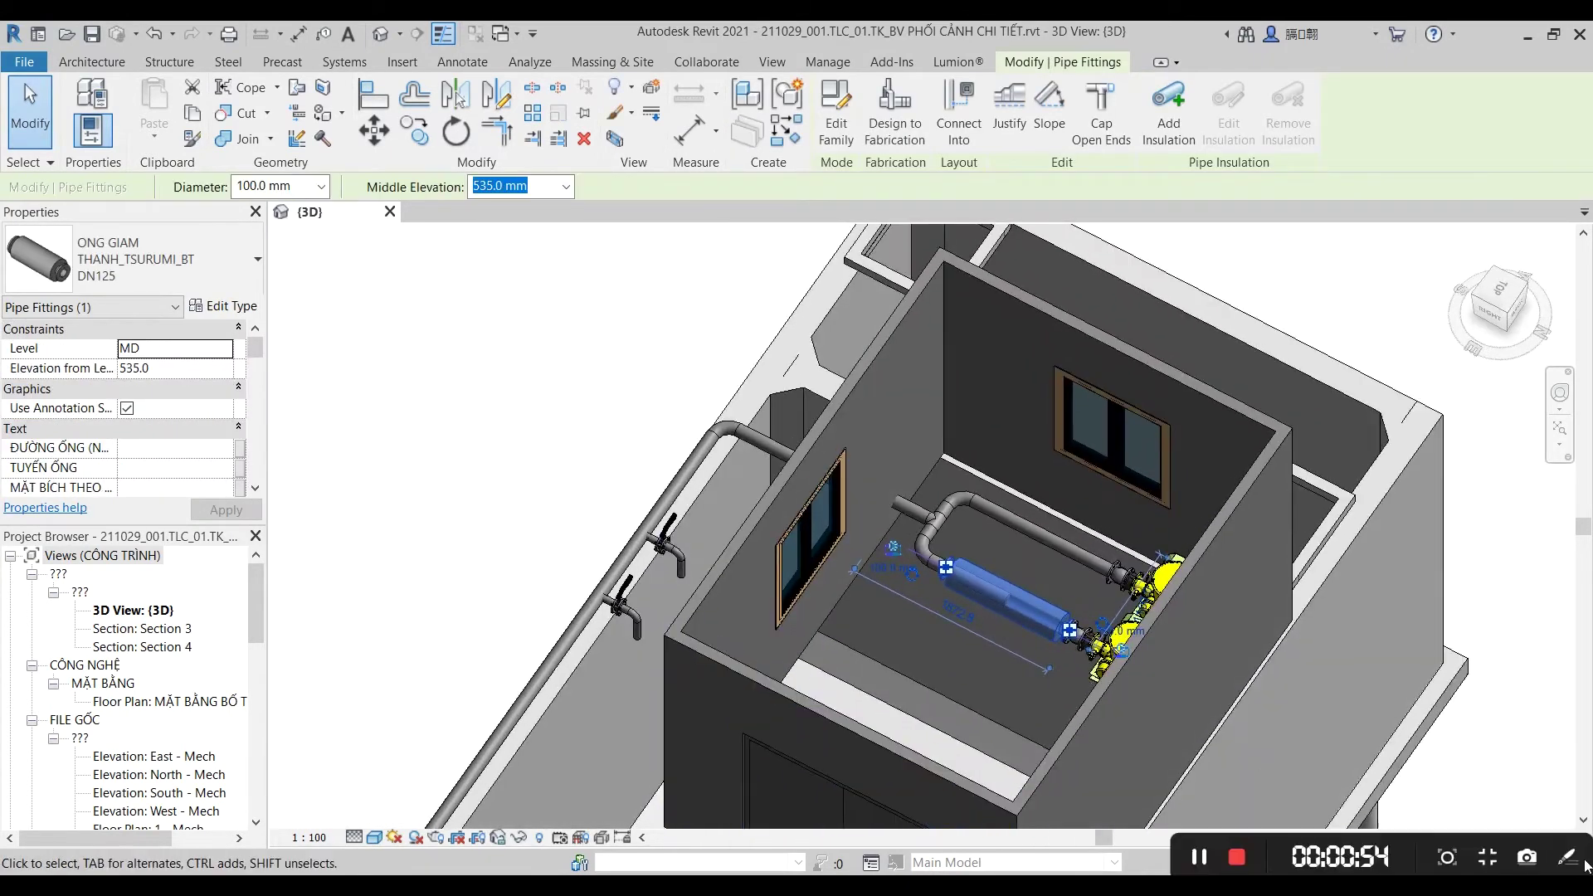
pyautogui.press('Escape')
pyautogui.scroll(2, 1149, 863)
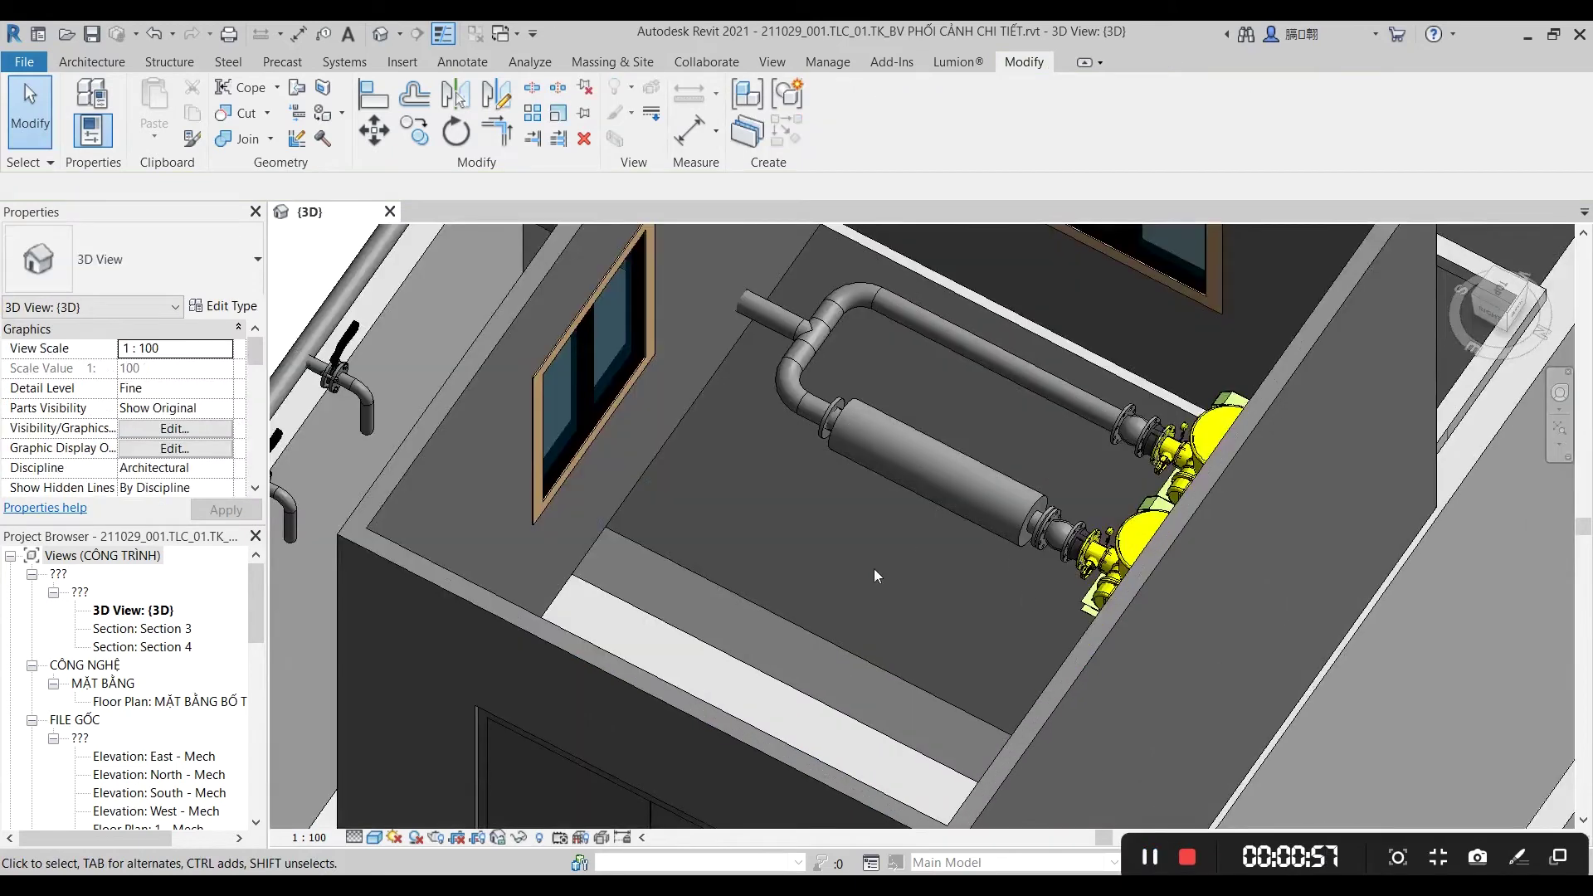
pyautogui.moveTo(878, 597); pyautogui.dragTo(799, 549, button='middle')
# Step: Stretch the short lower pipe so its end meets the new reducer
pyautogui.click(801, 573)
pyautogui.scroll(2, 888, 600)
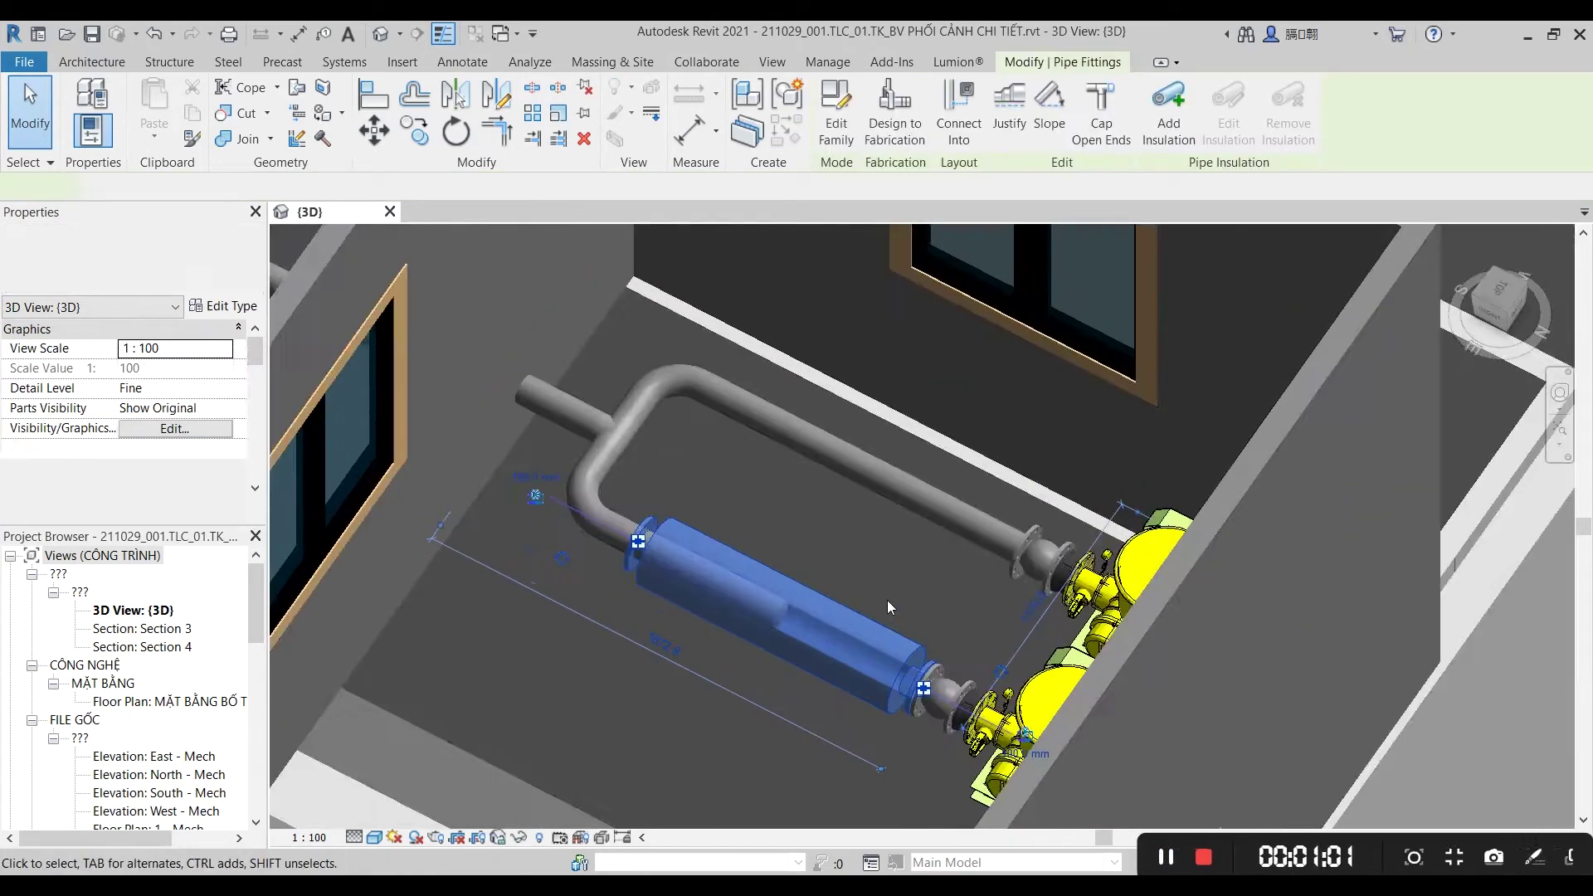
pyautogui.click(616, 531)
pyautogui.keyDown('shift'); pyautogui.moveTo(669, 546); pyautogui.dragTo(705, 603, button='middle'); pyautogui.keyUp('shift')
pyautogui.click(1500, 299)
pyautogui.moveTo(626, 526); pyautogui.dragTo(747, 528)
pyautogui.scroll(-3, 747, 528)
pyautogui.scroll(-2, 939, 513)
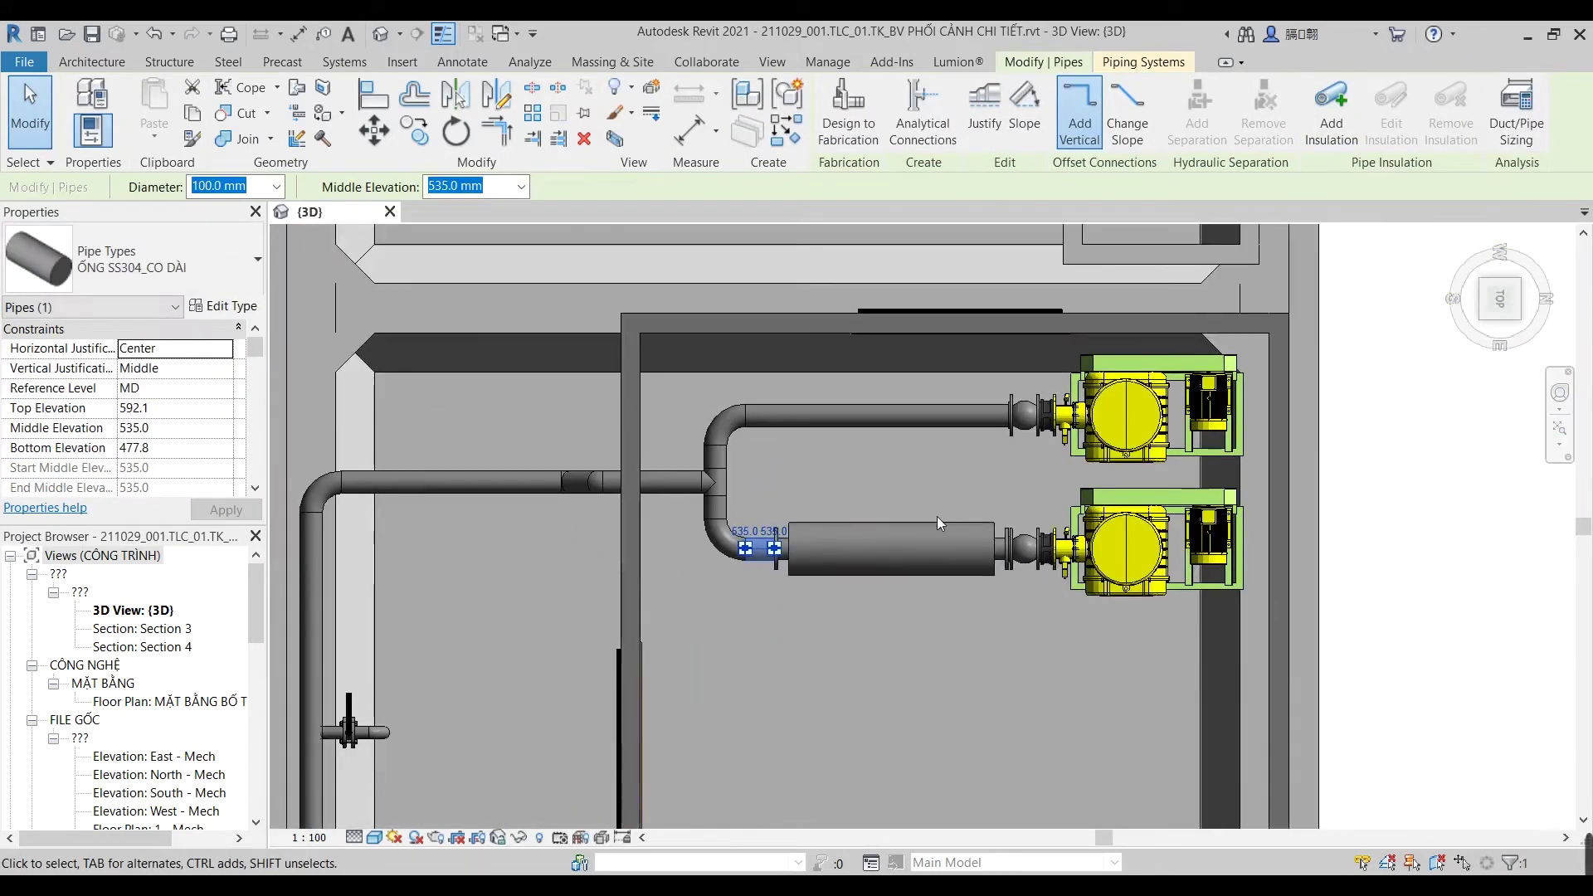
pyautogui.scroll(6, 1062, 556)
pyautogui.scroll(3, 942, 427)
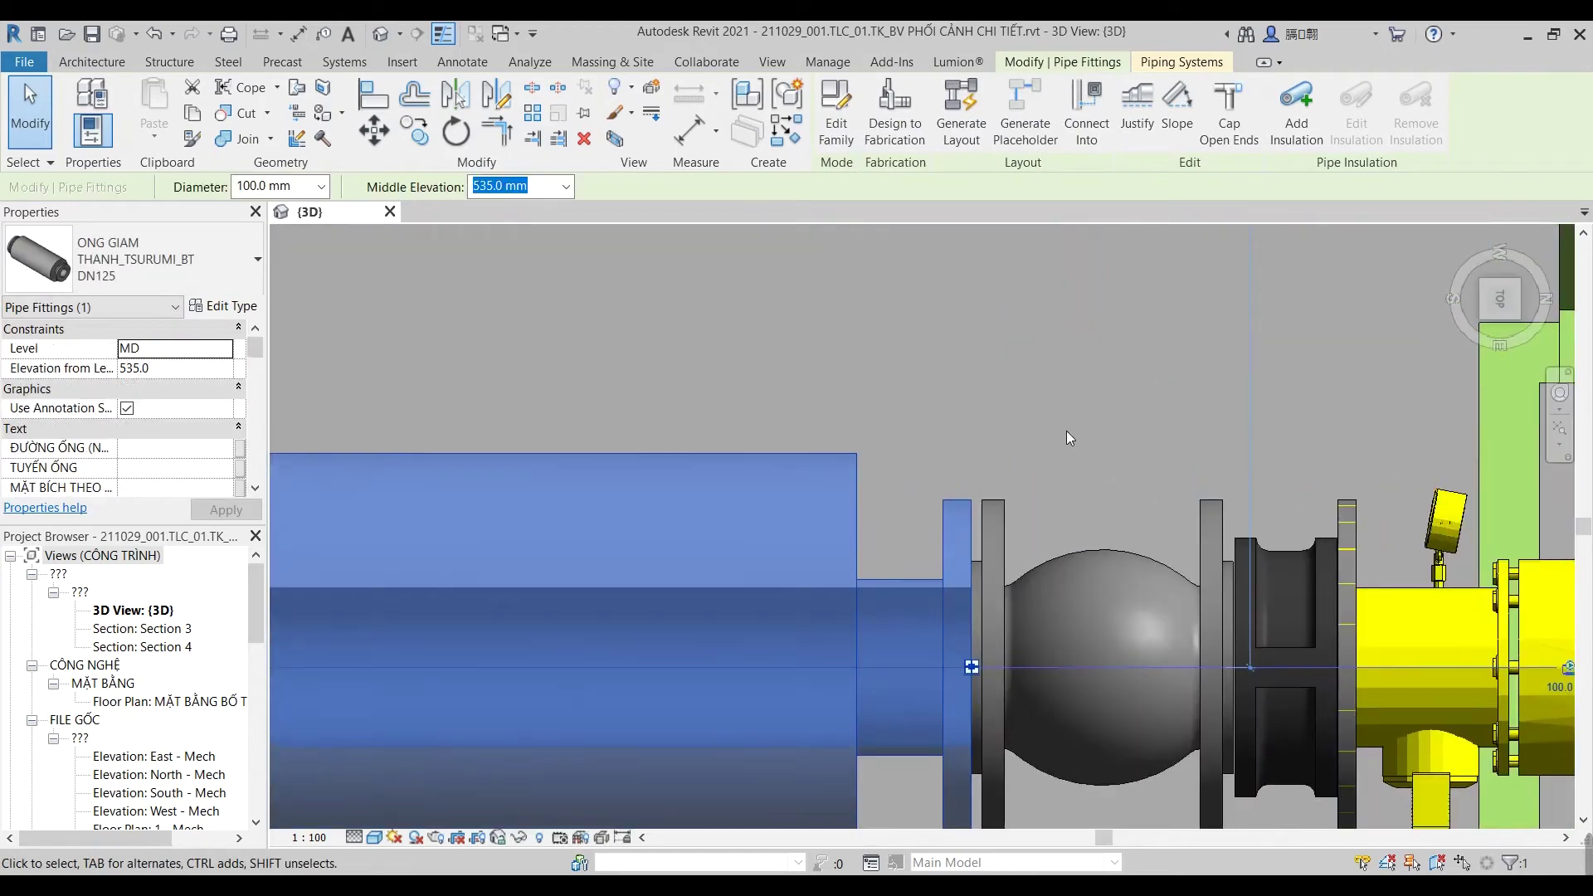
pyautogui.scroll(2, 979, 548)
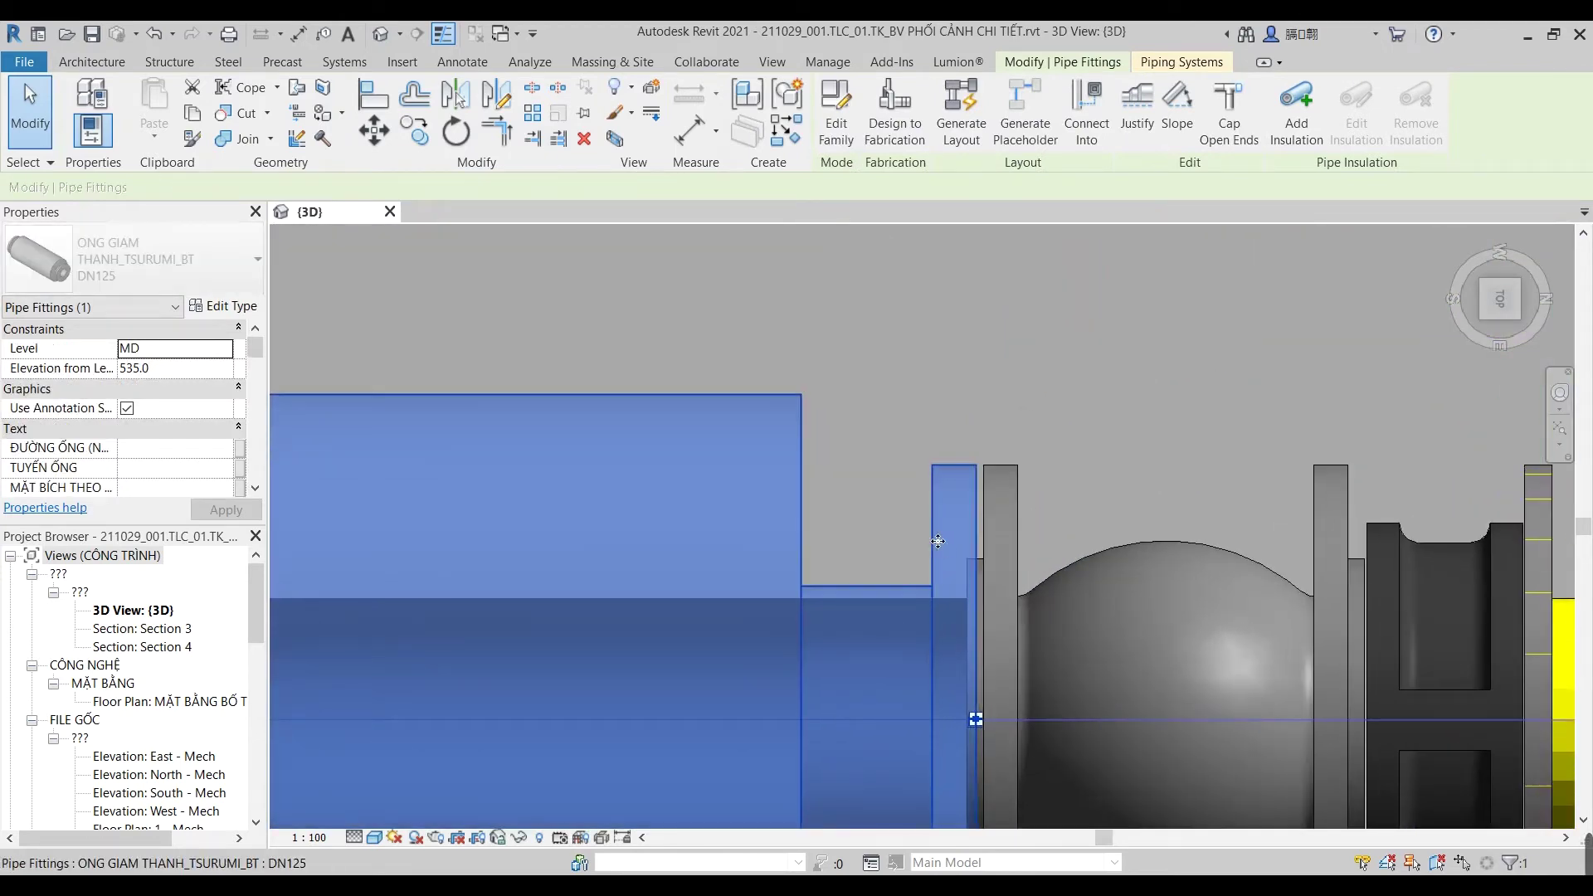
pyautogui.click(1047, 515)
pyautogui.scroll(-3, 1051, 498)
pyautogui.scroll(-3, 1048, 501)
# Step: Add a matching reducer on the upper pipe line using Create Similar
pyautogui.click(1044, 501)
pyautogui.moveTo(958, 585)
pyautogui.keyDown('shift'); pyautogui.mouseDown(button='middle')
pyautogui.moveTo(931, 435)
pyautogui.moveTo(885, 501)
pyautogui.mouseUp(button='middle'); pyautogui.keyUp('shift')
pyautogui.click(885, 502)
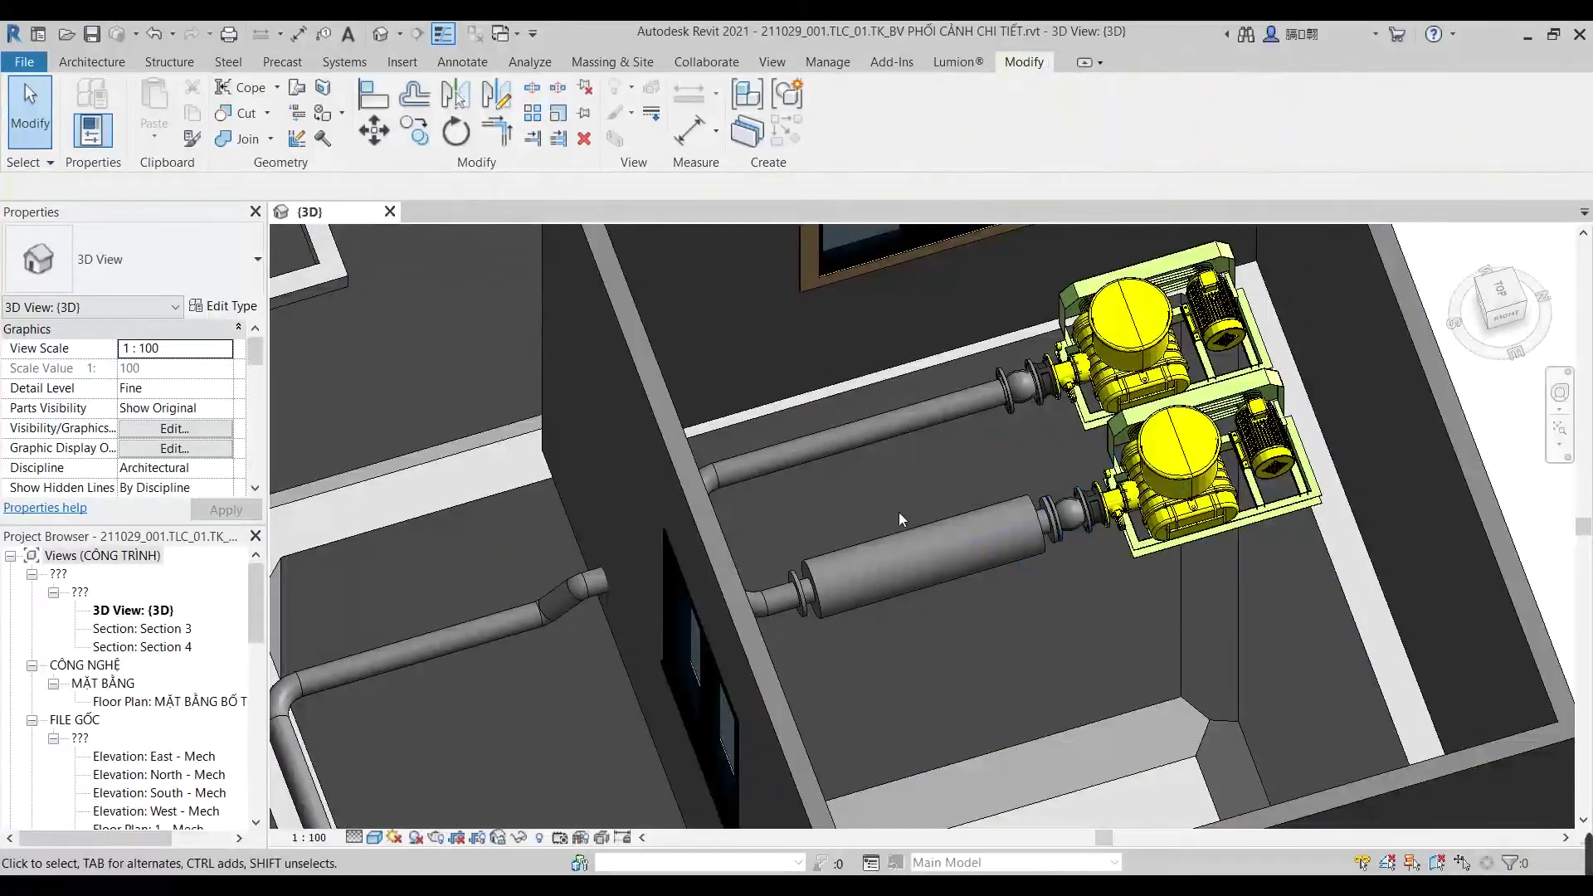
pyautogui.click(955, 521)
pyautogui.rightClick(958, 519)
pyautogui.click(1031, 206)
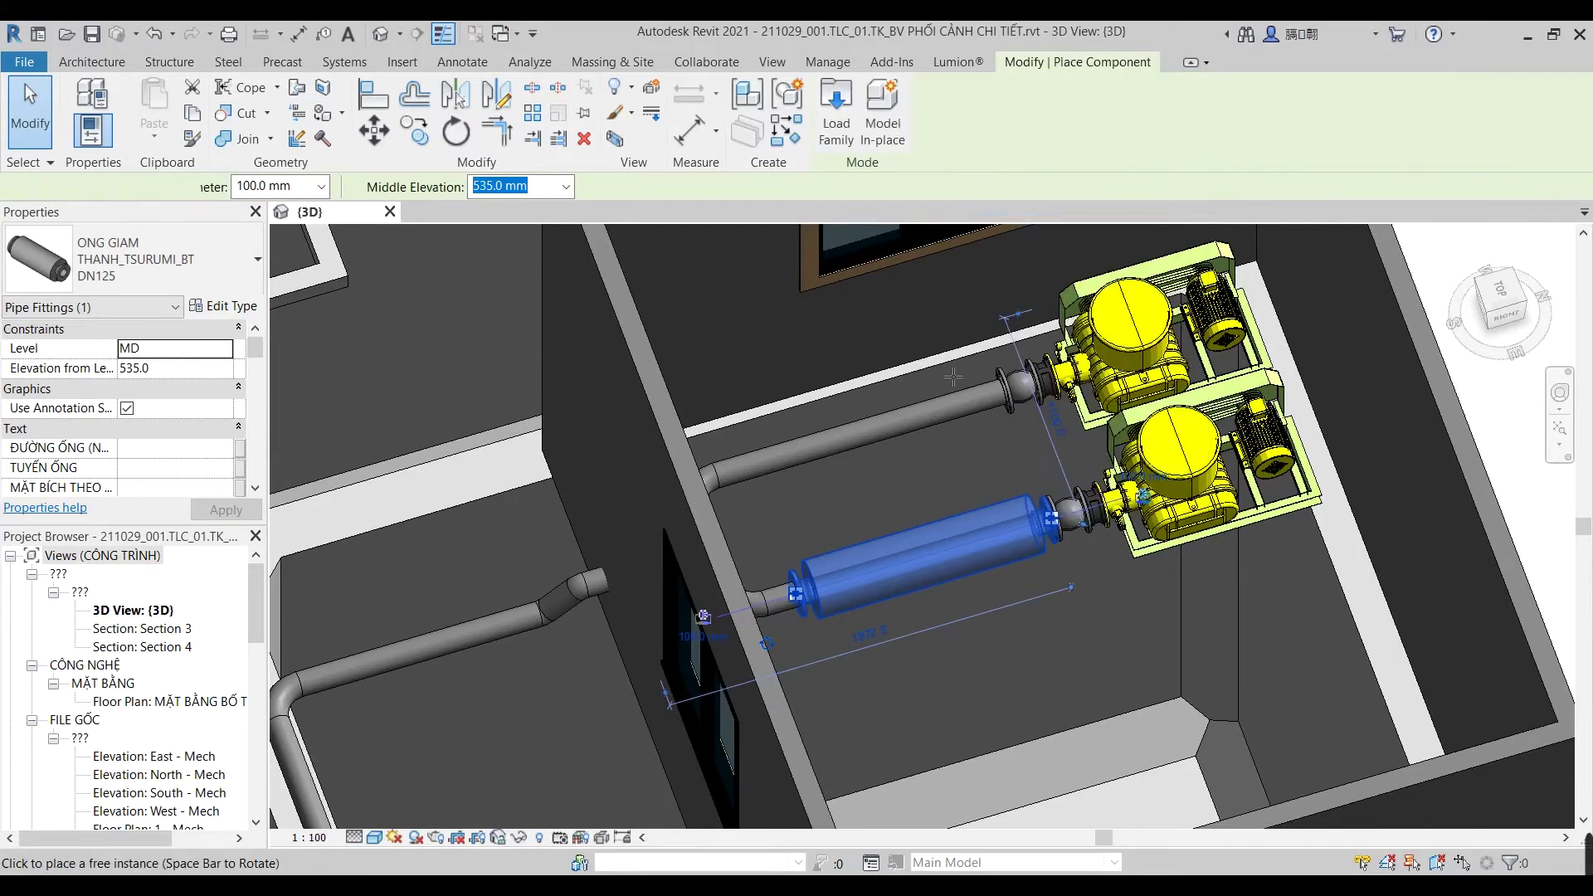
pyautogui.click(1001, 407)
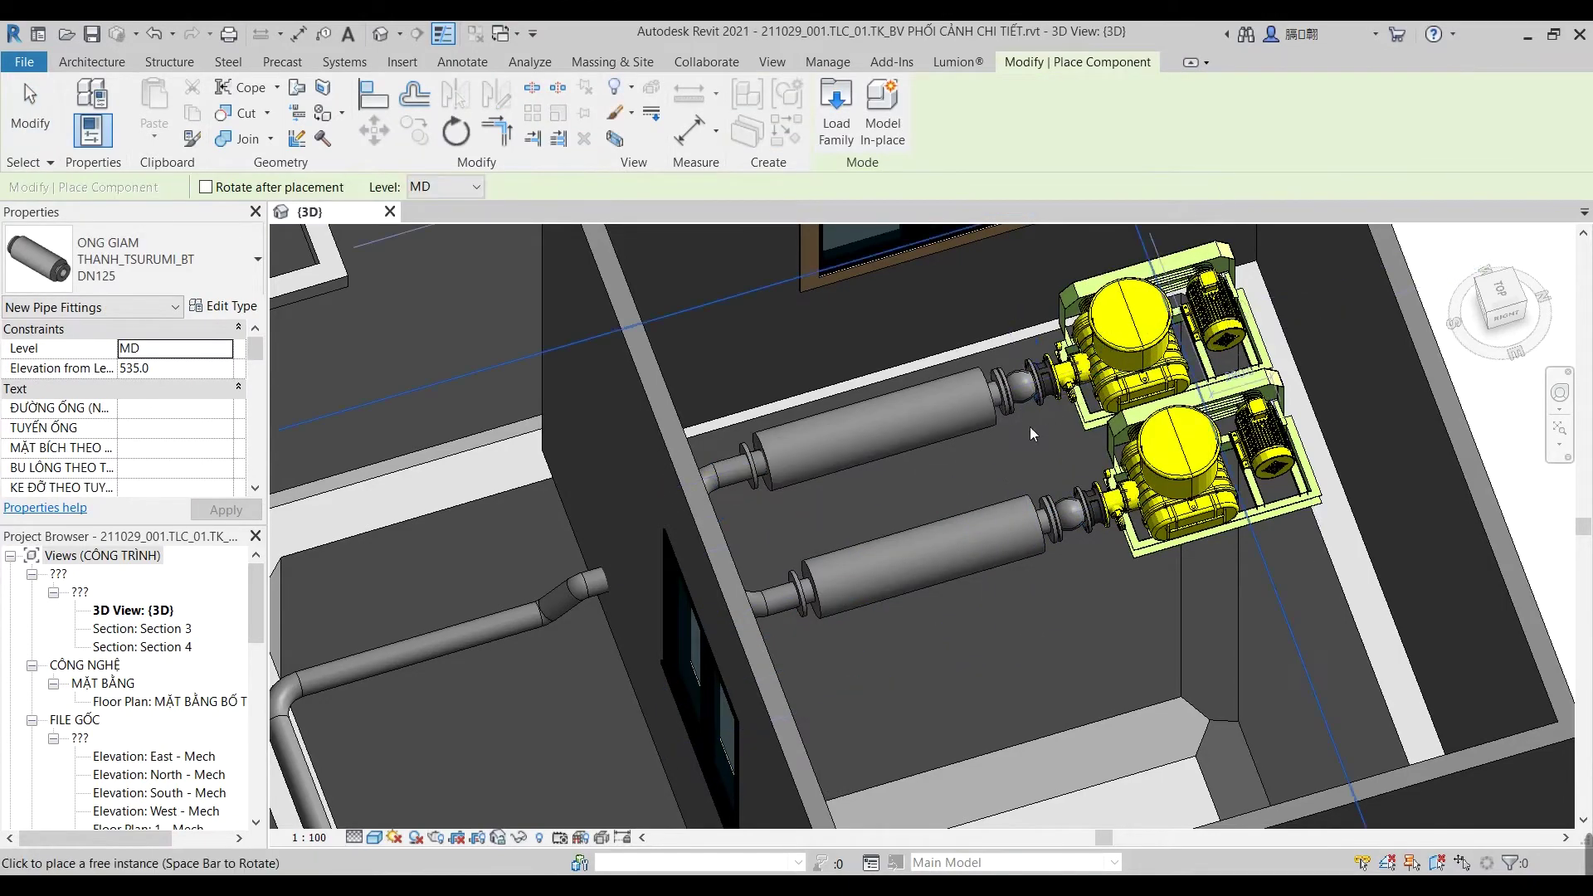
pyautogui.press('Escape')
pyautogui.click(970, 374)
# Step: Stretch the pipe left of the upper reducer to connect to it
pyautogui.click(1501, 290)
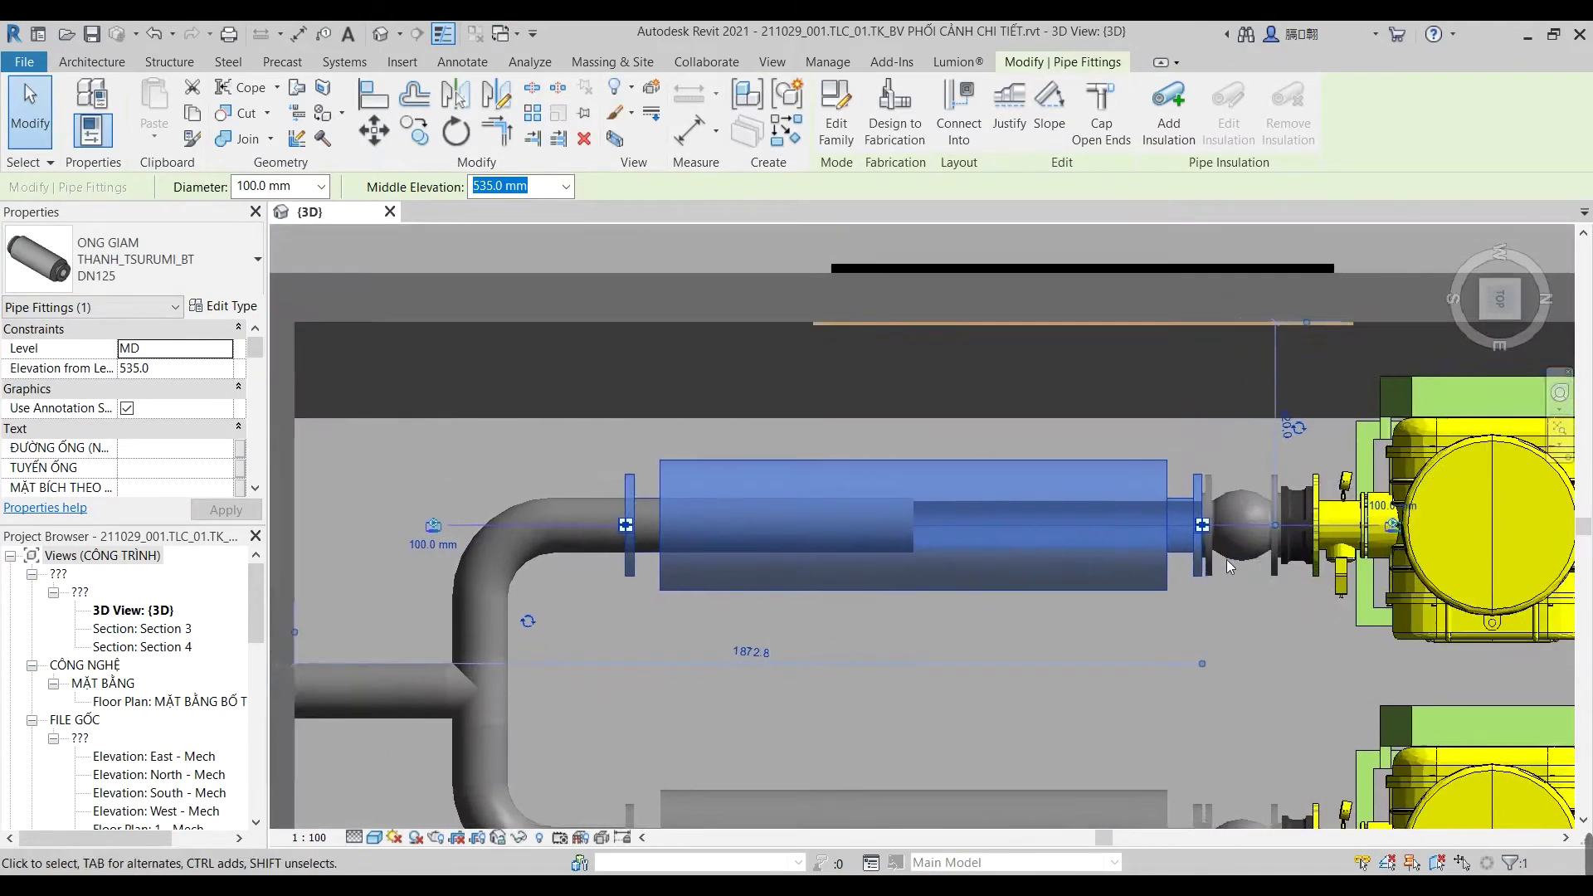
pyautogui.scroll(2, 1231, 453)
pyautogui.scroll(2, 1243, 410)
pyautogui.scroll(-3, 1262, 498)
pyautogui.scroll(-2, 1292, 601)
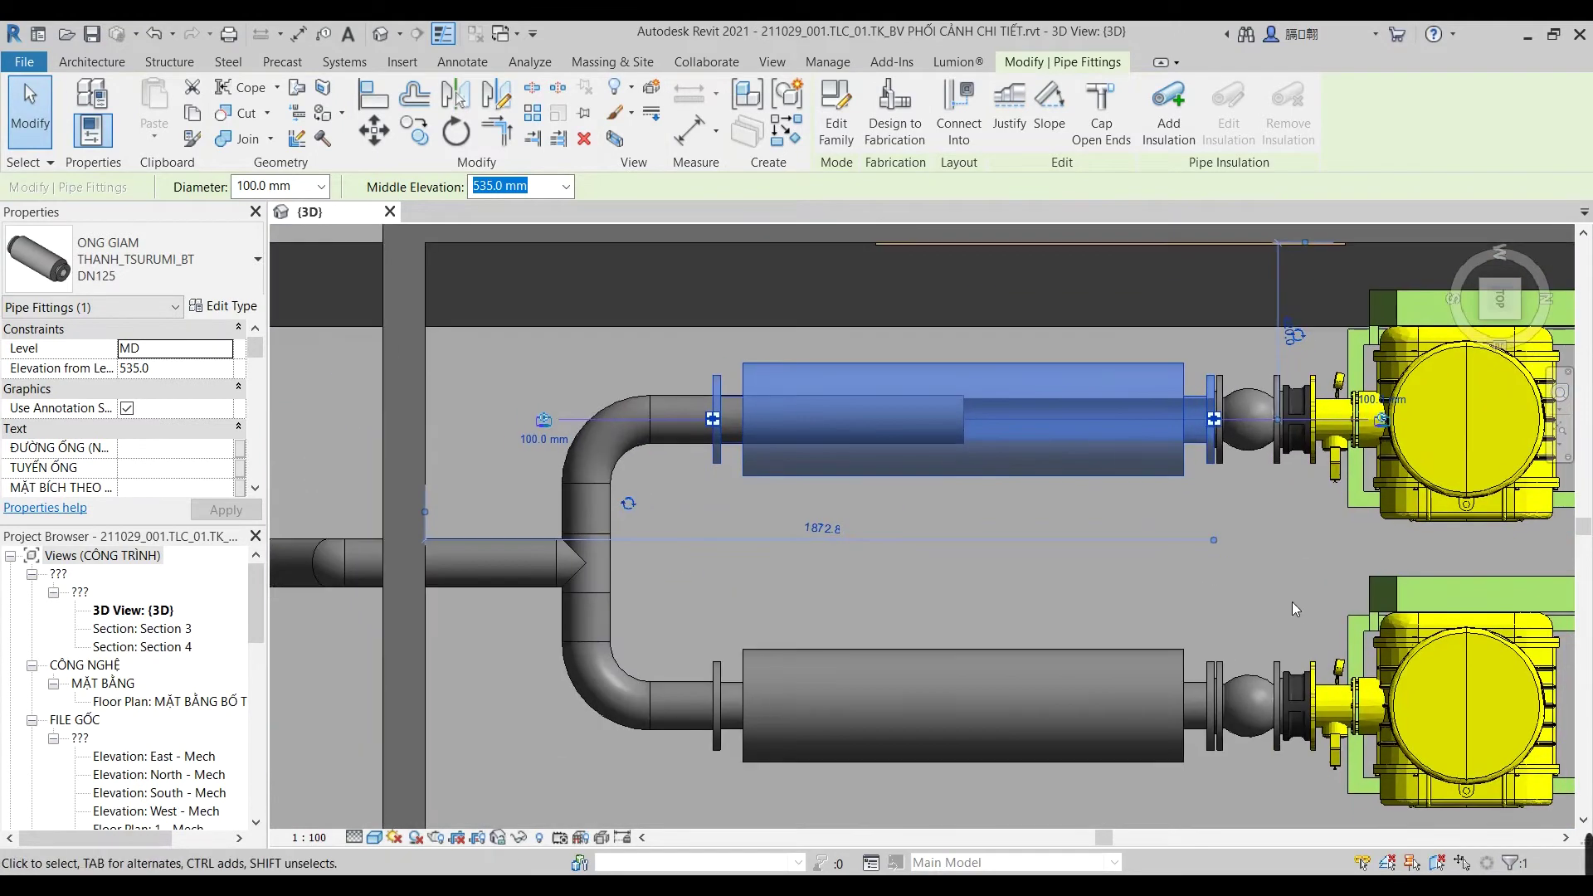
pyautogui.click(698, 402)
pyautogui.scroll(2, 925, 395)
pyautogui.moveTo(608, 433); pyautogui.dragTo(618, 438)
pyautogui.press('Escape')
# Step: Check the pump-room reference photo, then return to the model
pyautogui.scroll(-3, 711, 411)
pyautogui.scroll(-2, 942, 471)
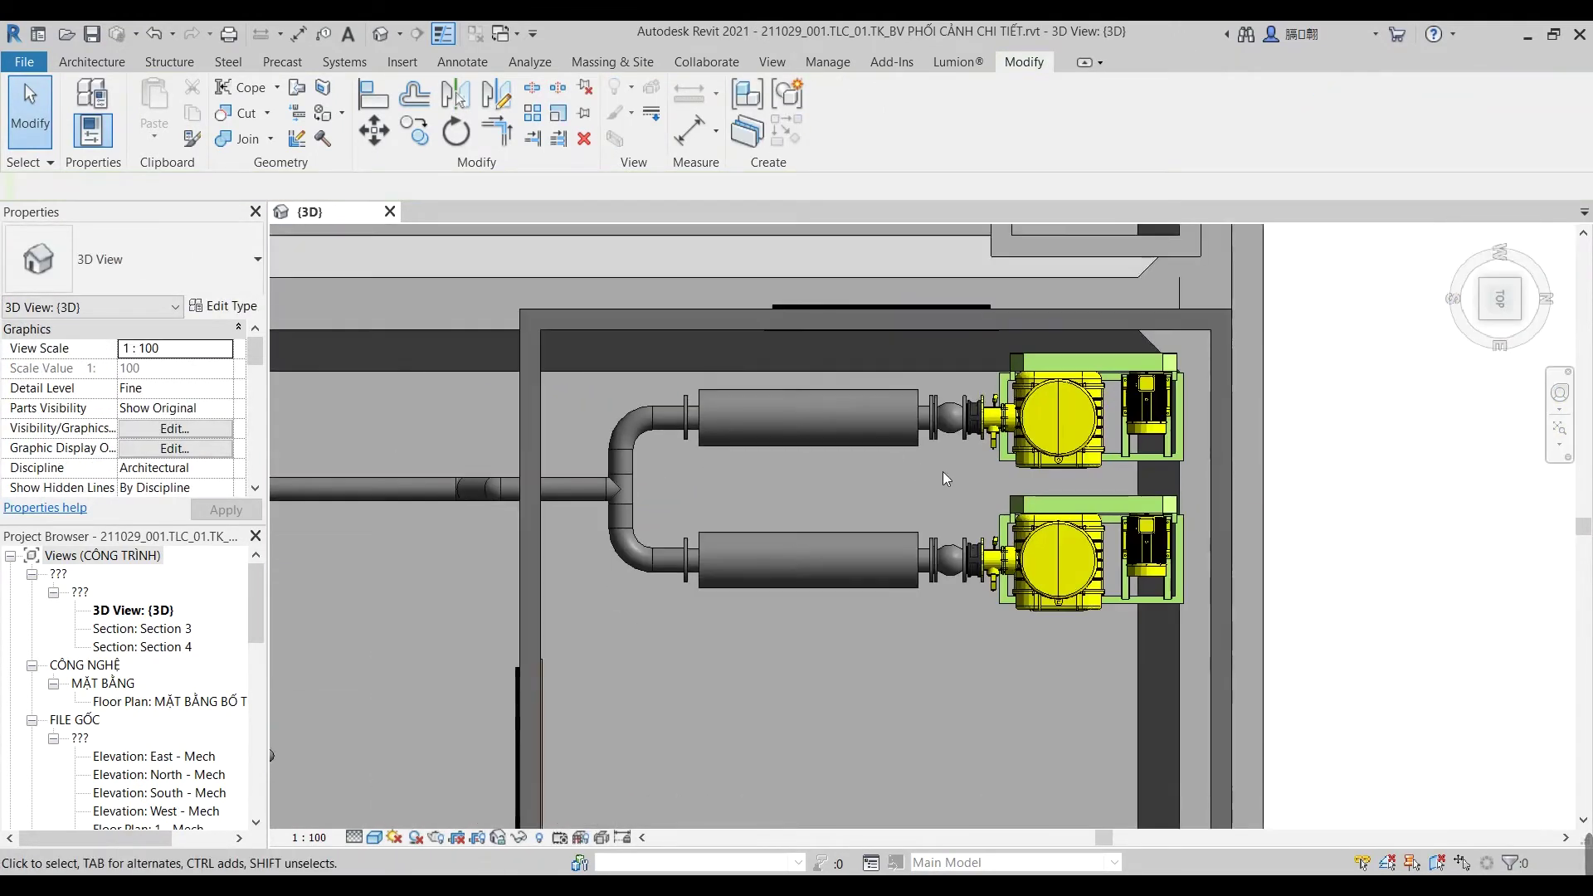
pyautogui.click(520, 785)
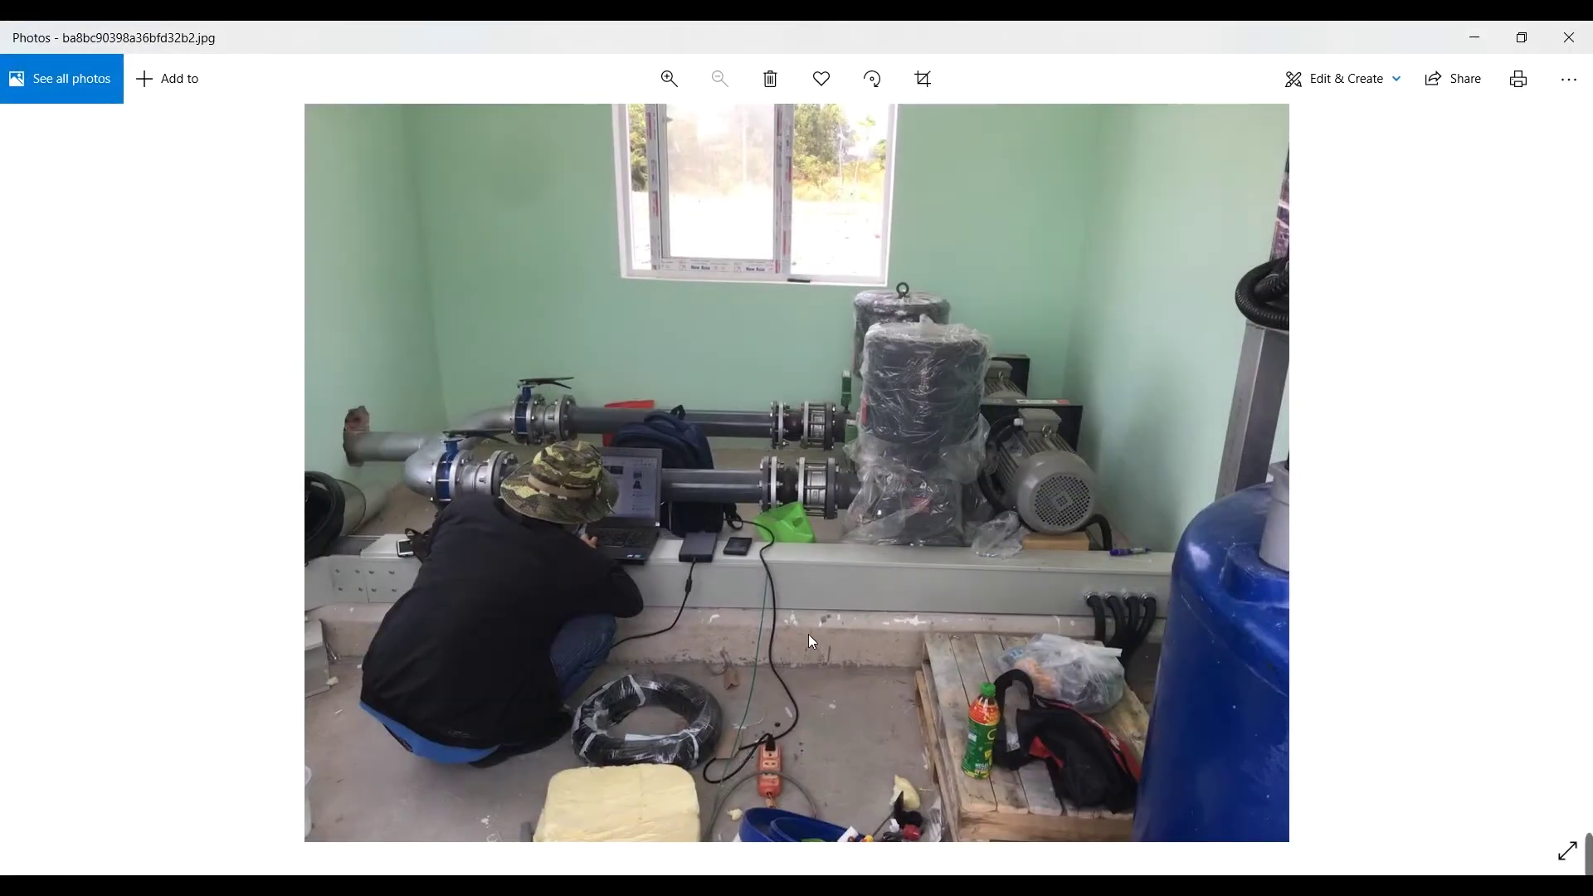
pyautogui.click(1463, 38)
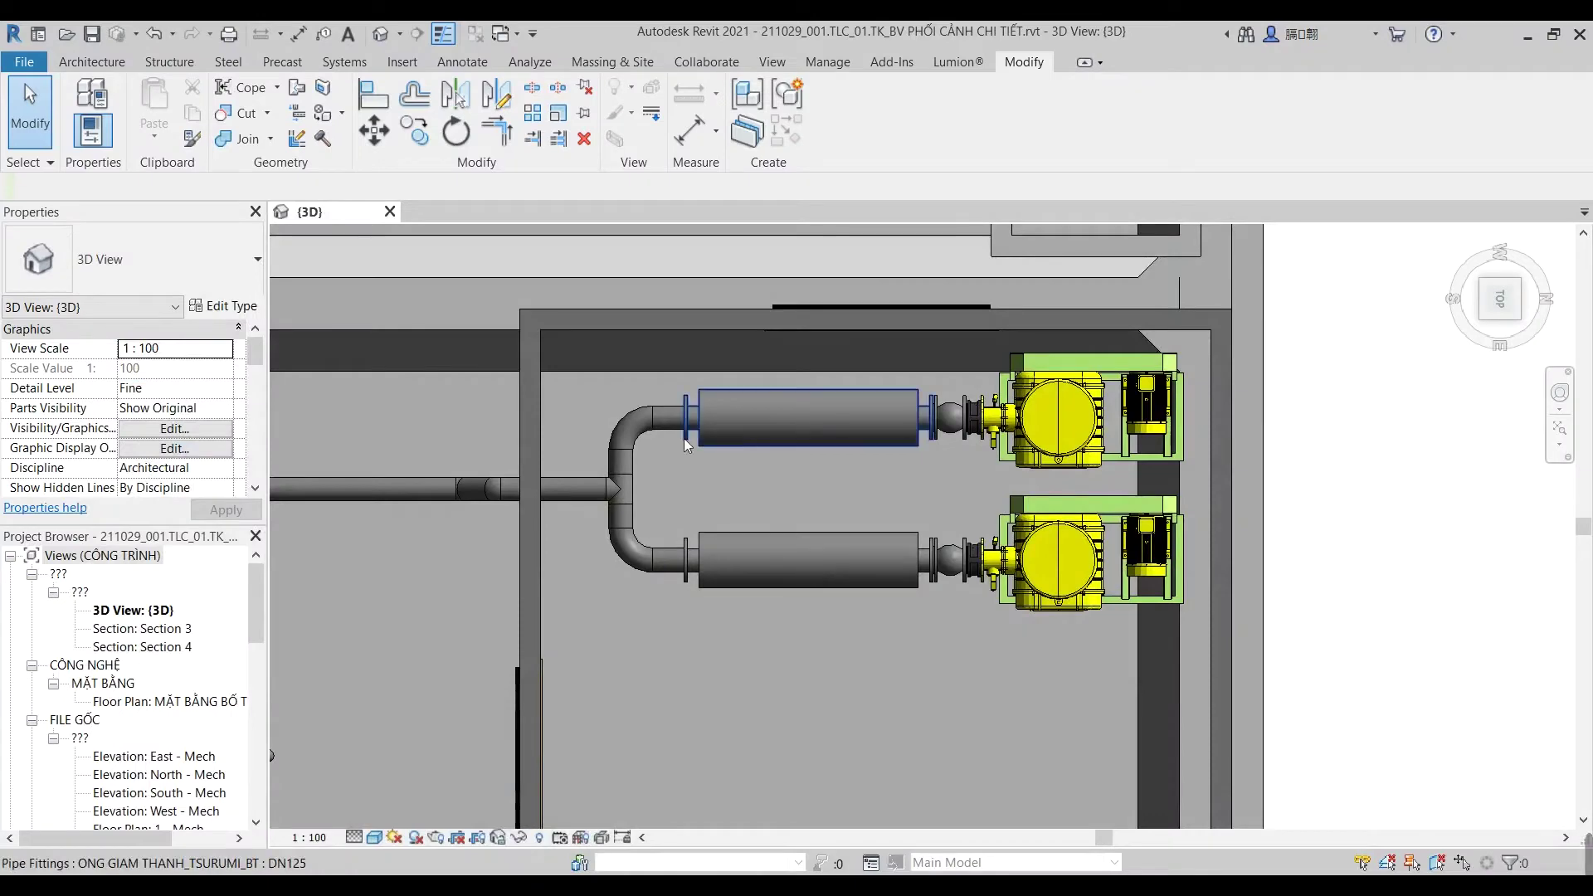
# Step: Pick the VAN BƯỚM TAY GẠT DN100 butterfly valve as the pipe accessory type
pyautogui.click(343, 62)
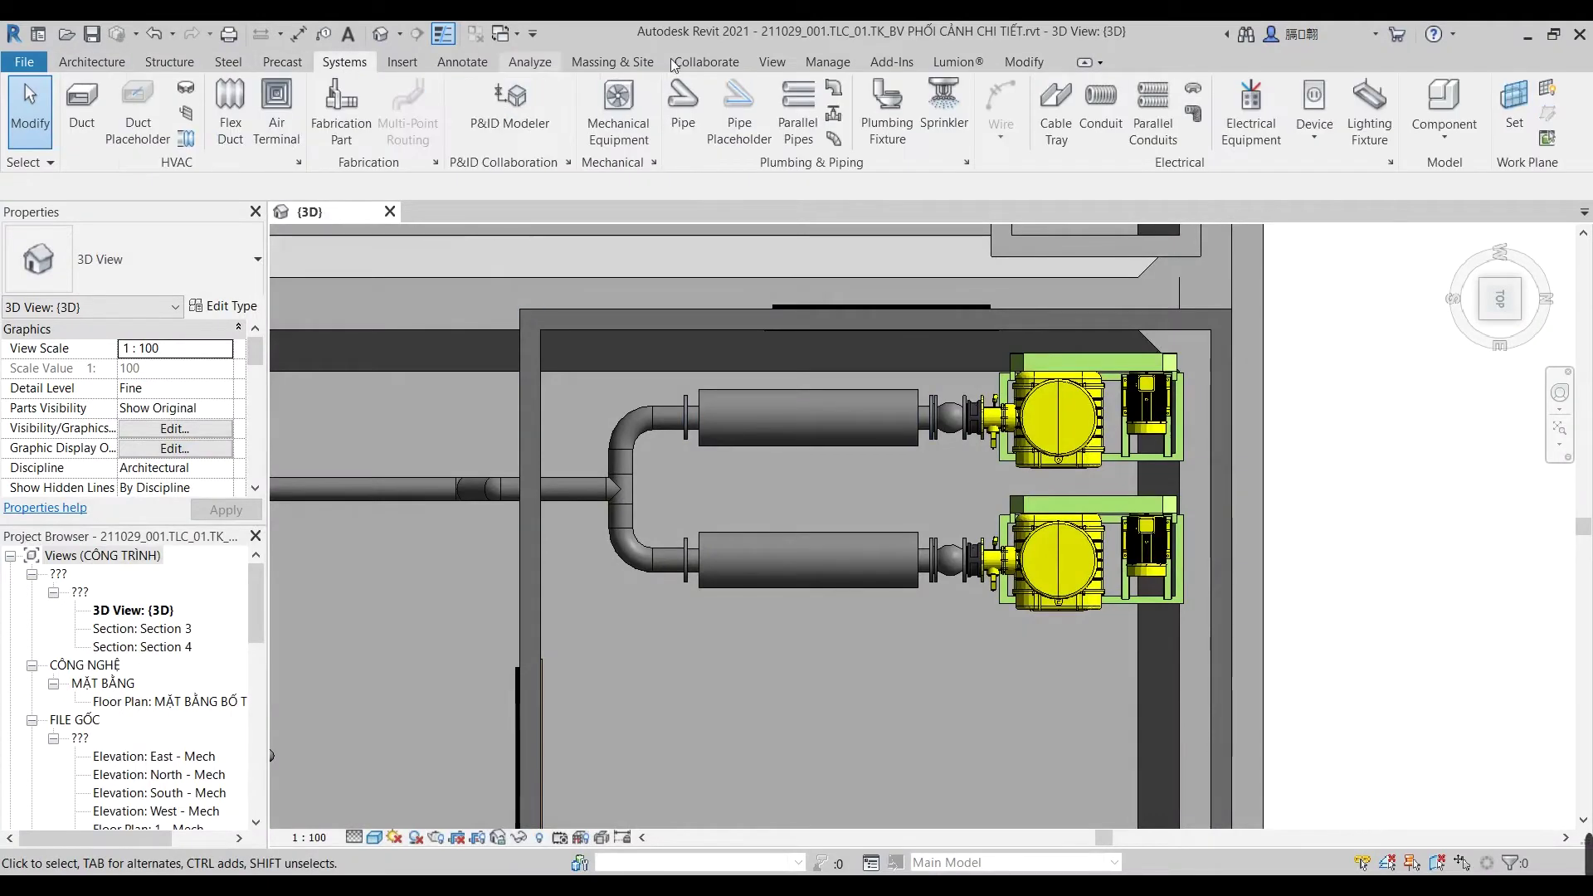
pyautogui.click(826, 121)
pyautogui.click(202, 267)
pyautogui.scroll(3, 117, 511)
pyautogui.scroll(3, 117, 513)
pyautogui.scroll(2, 114, 508)
pyautogui.scroll(5, 114, 508)
pyautogui.scroll(-1, 120, 539)
pyautogui.click(128, 568)
pyautogui.scroll(-3, 664, 415)
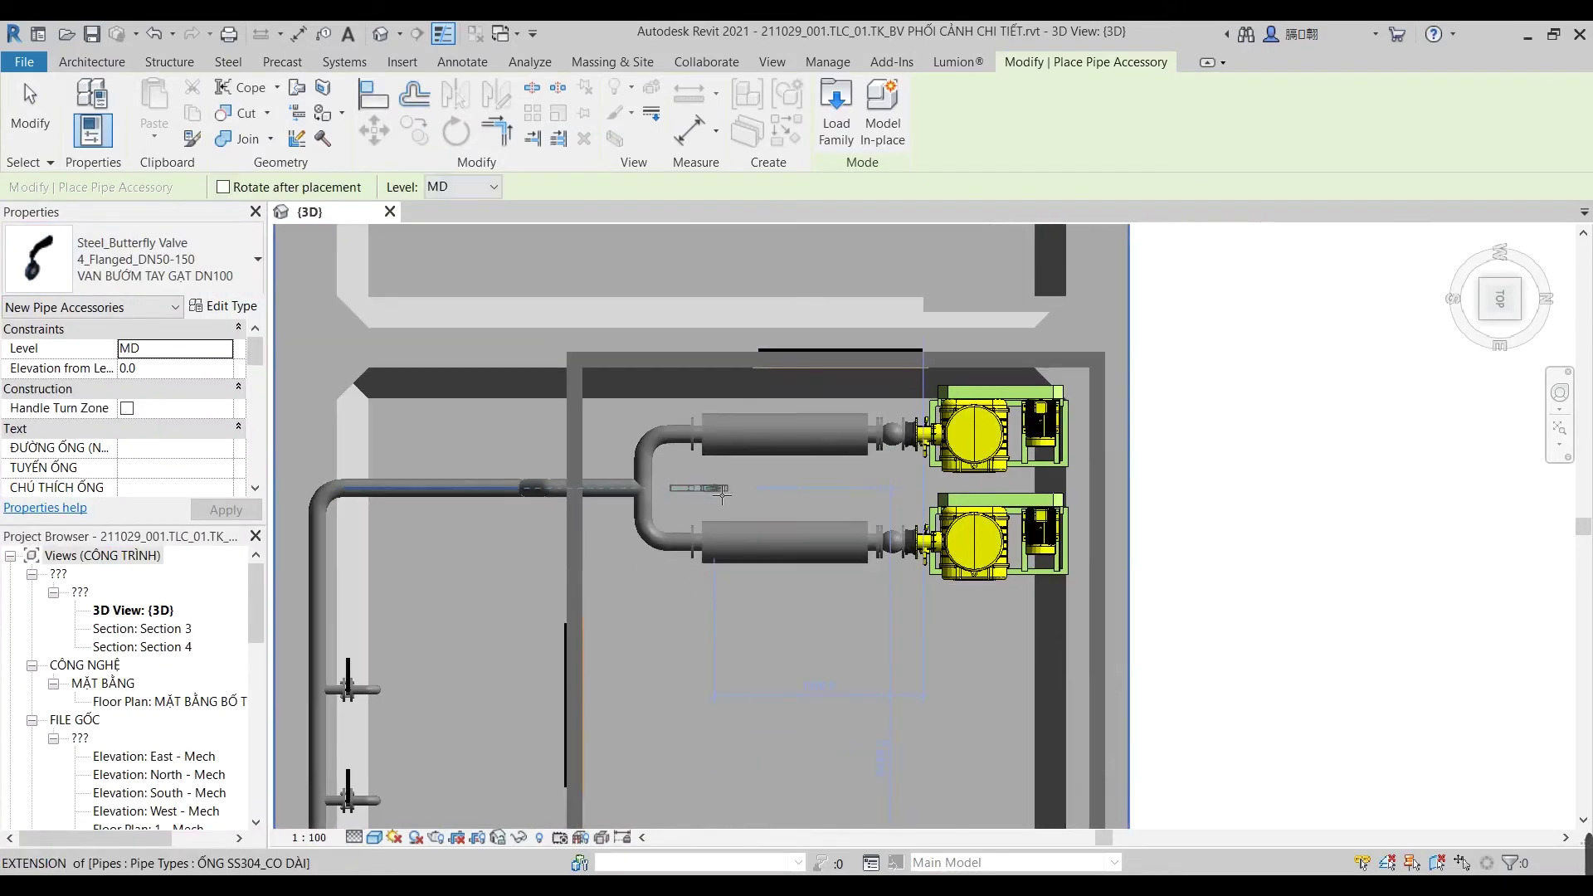
# Step: Place the butterfly valve on the pipe after the upper elbow
pyautogui.keyDown('shift'); pyautogui.moveTo(648, 415); pyautogui.dragTo(677, 406, button='middle'); pyautogui.keyUp('shift')
pyautogui.scroll(5, 676, 406)
pyautogui.scroll(3, 630, 459)
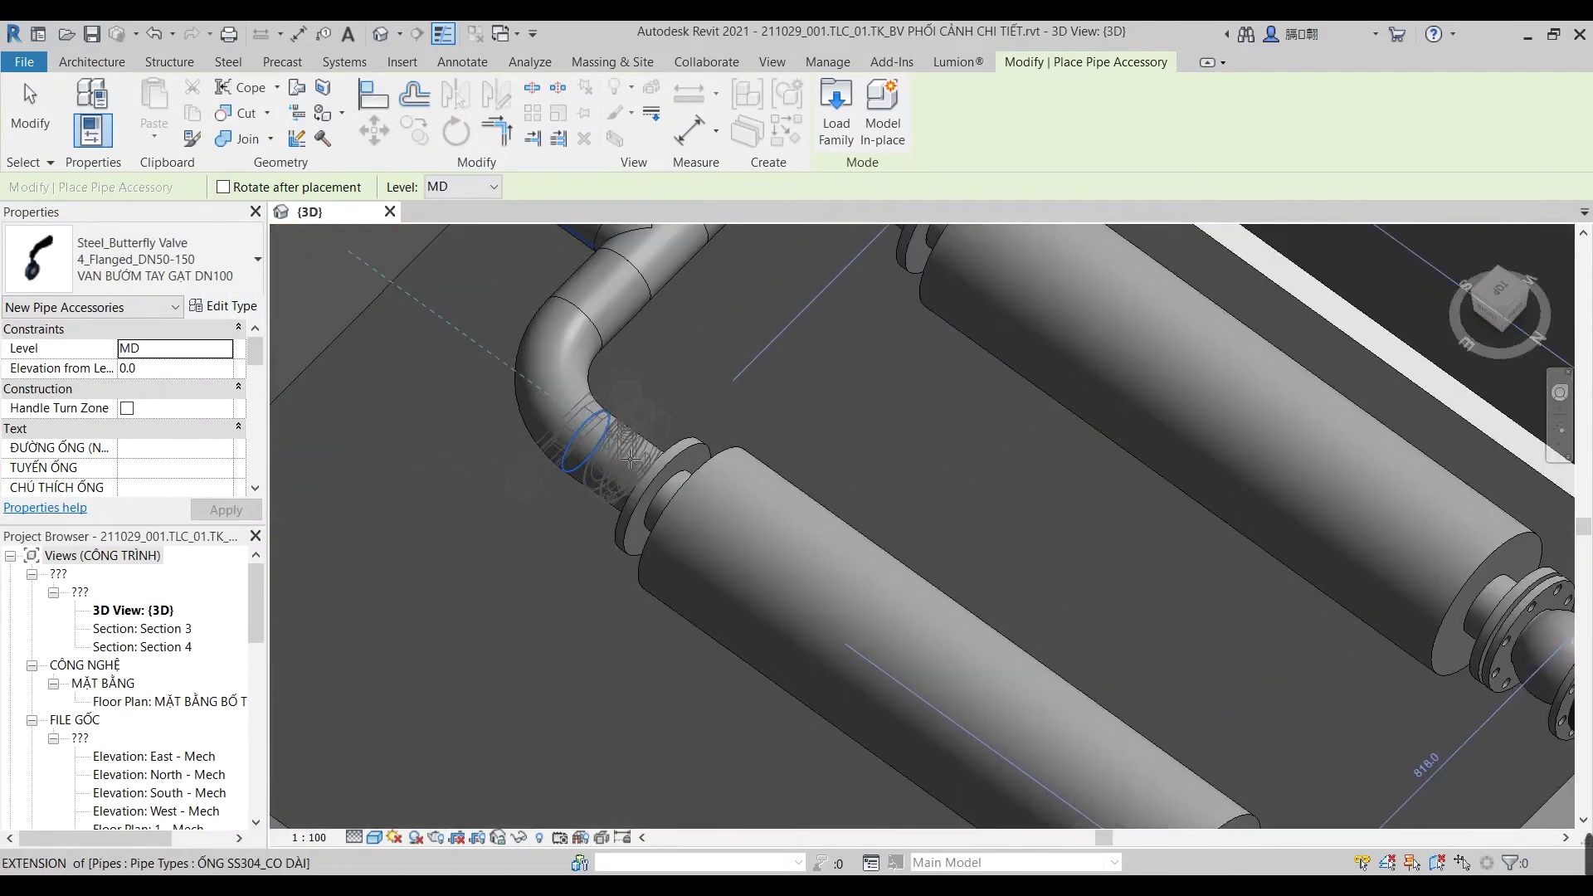
pyautogui.click(631, 459)
pyautogui.scroll(-3, 631, 459)
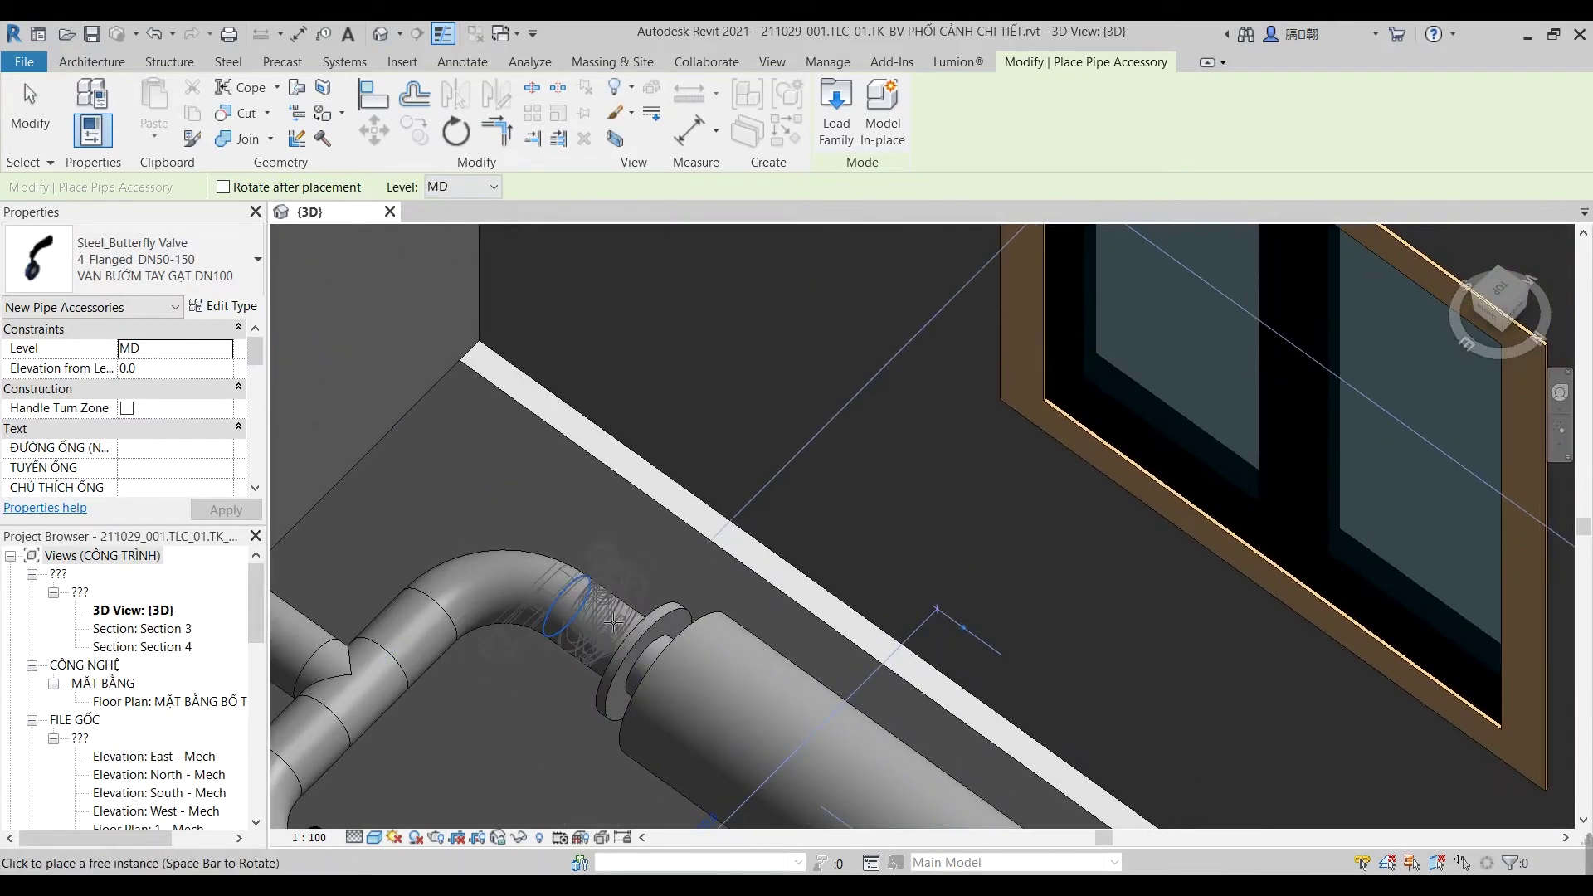
pyautogui.press('Escape')
pyautogui.click(591, 621)
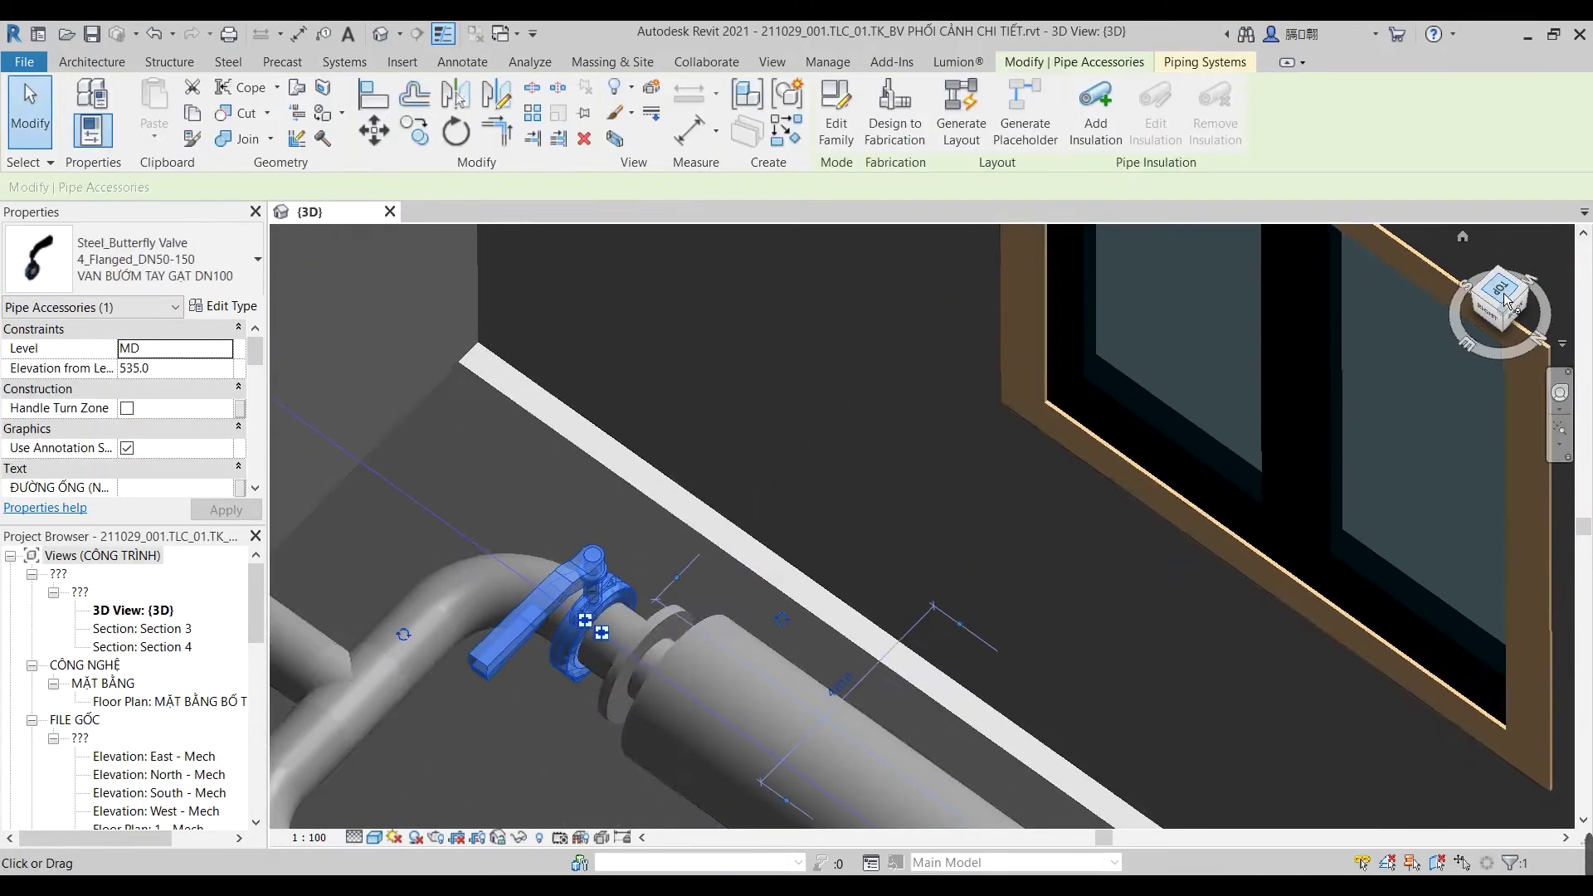
pyautogui.click(1494, 294)
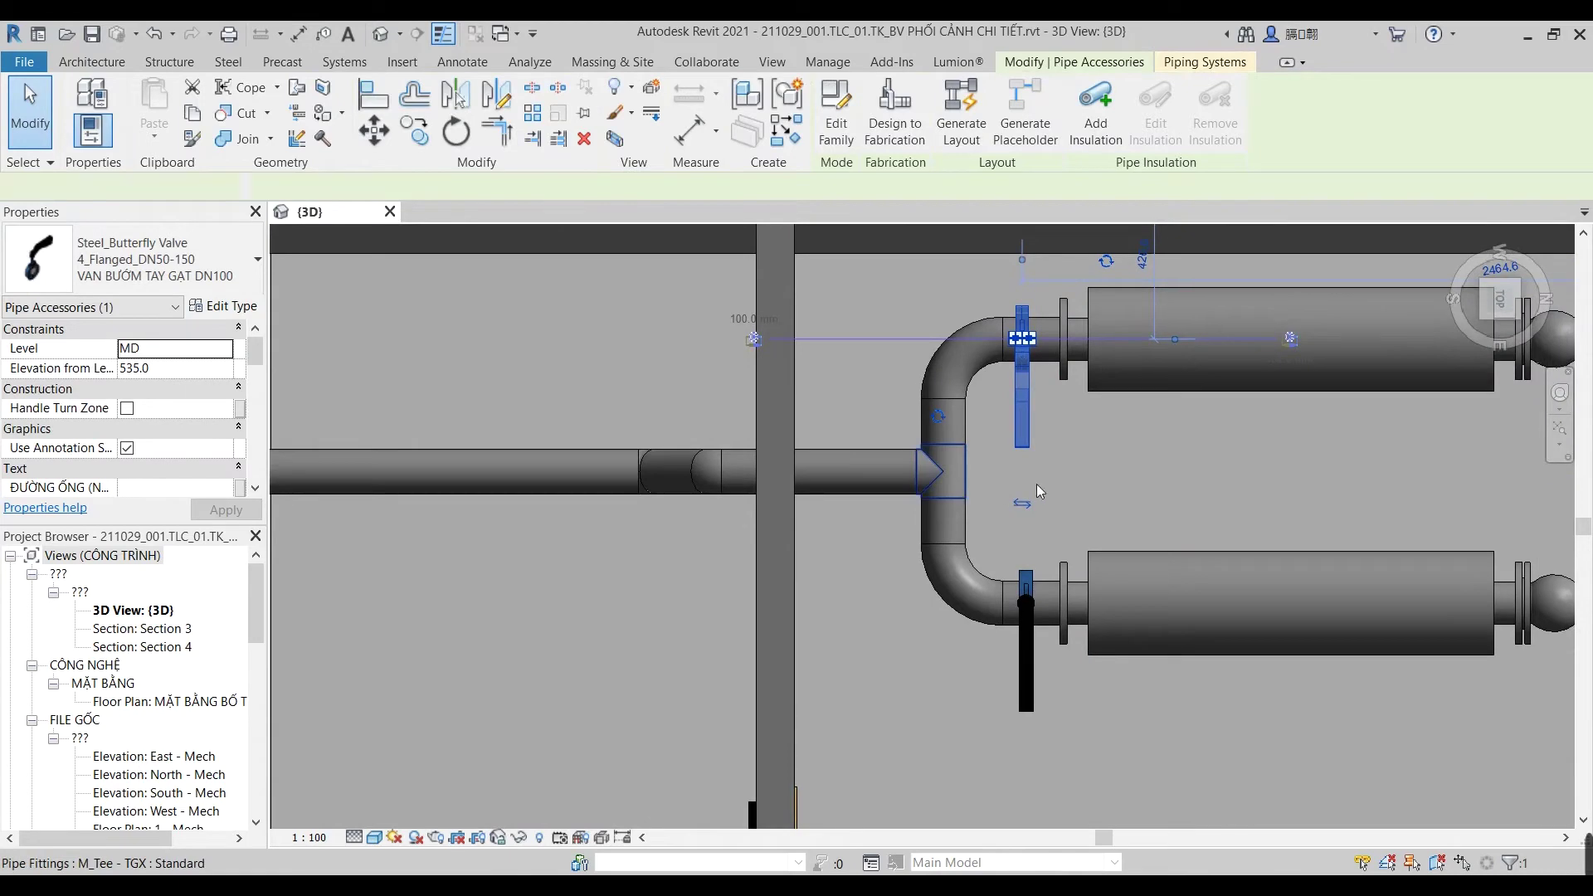
# Step: Nudge the tee and both butterfly valves left along the pipes
pyautogui.click(1037, 485)
pyautogui.press('Left')
pyautogui.press('Left')
pyautogui.press('Left')
pyautogui.press('Left')
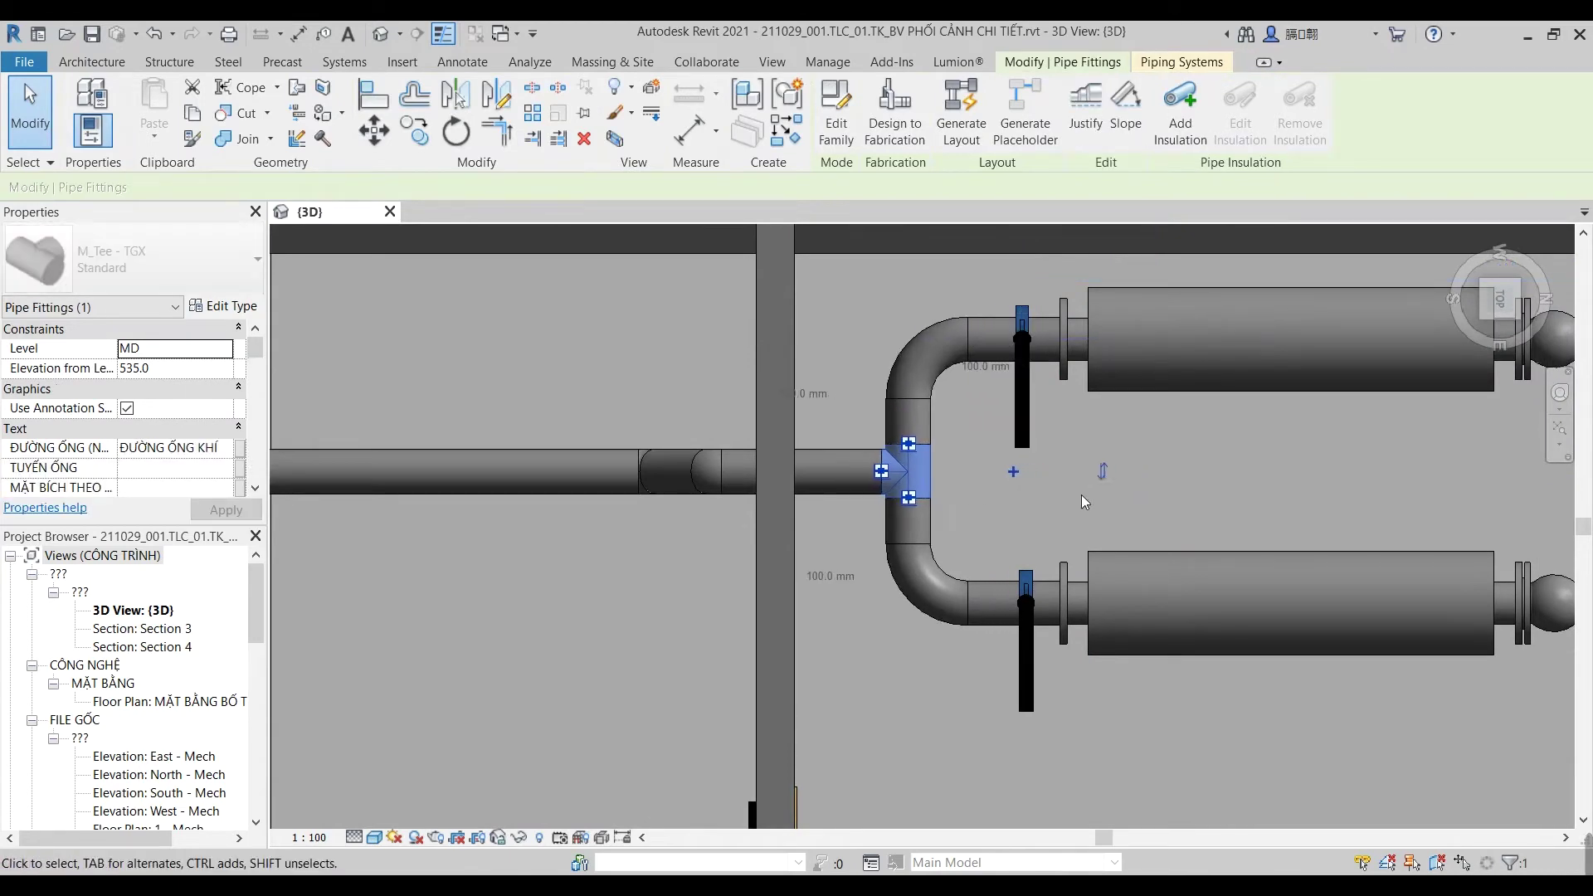
pyautogui.click(1063, 496)
pyautogui.click(904, 473)
pyautogui.click(1064, 483)
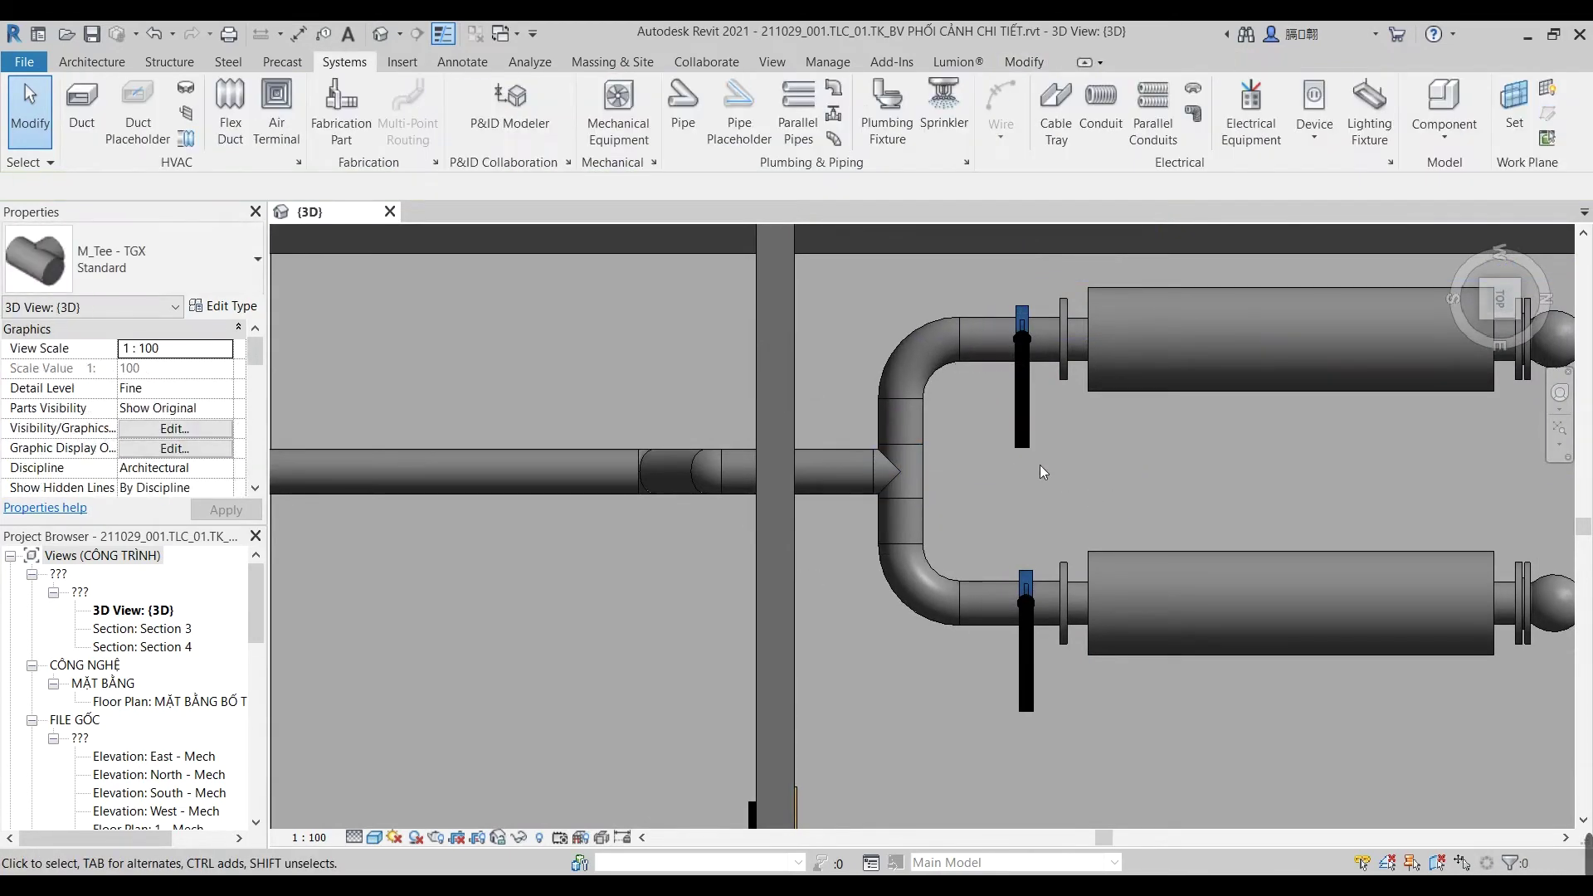
pyautogui.click(1023, 390)
pyautogui.press('Left')
pyautogui.press('Left')
pyautogui.press('Left')
pyautogui.press('Left')
pyautogui.press('Left')
# Step: Compare with the pump-room photo and orbit to view both valves
pyautogui.click(1137, 513)
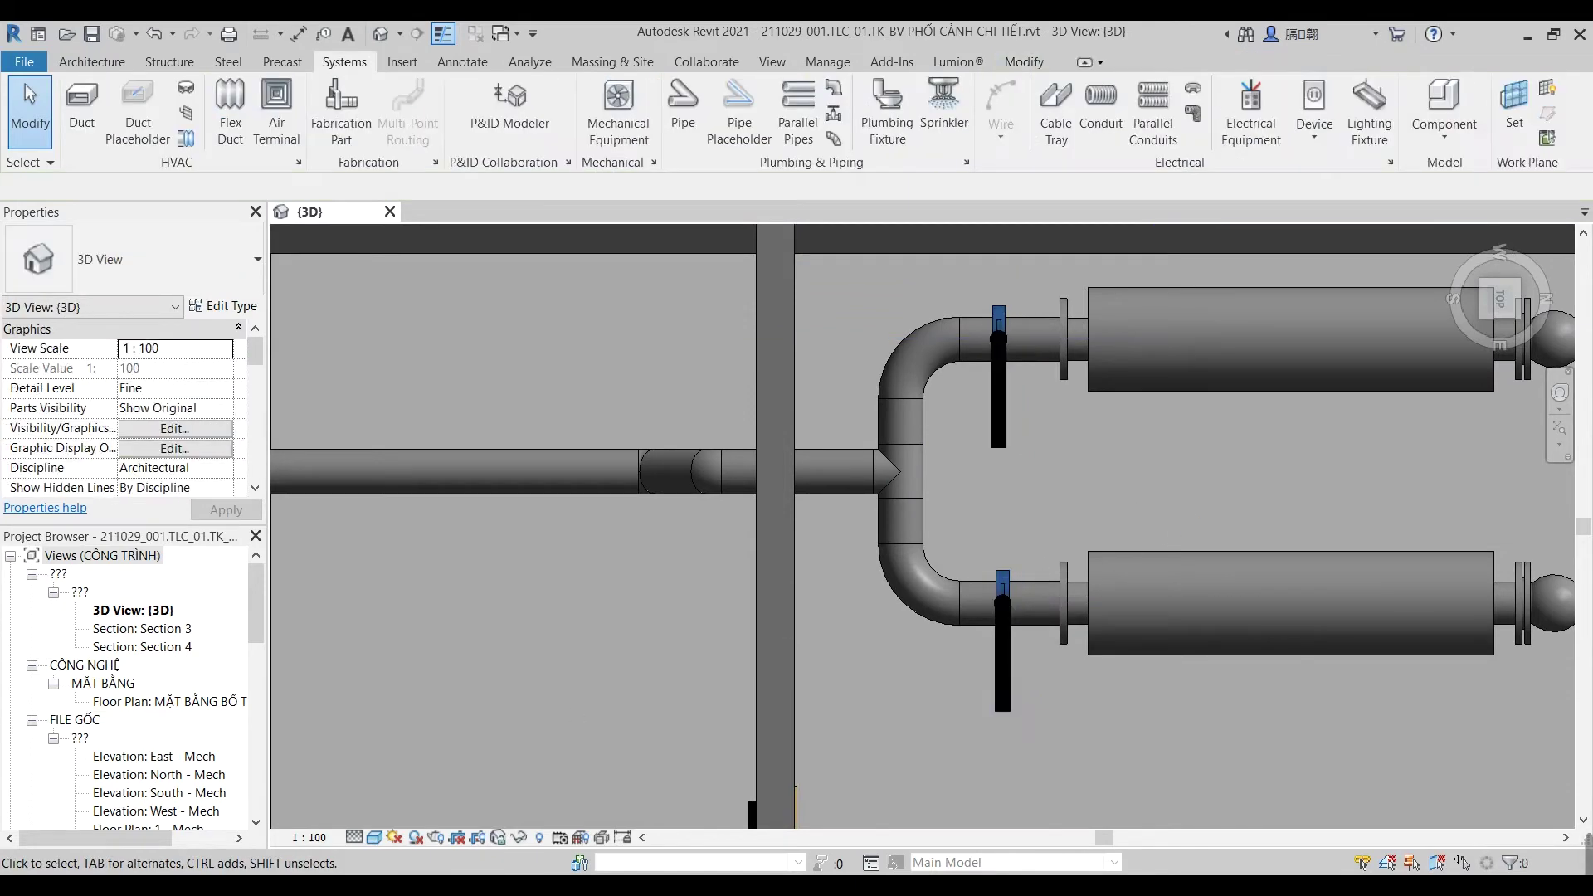
pyautogui.click(571, 790)
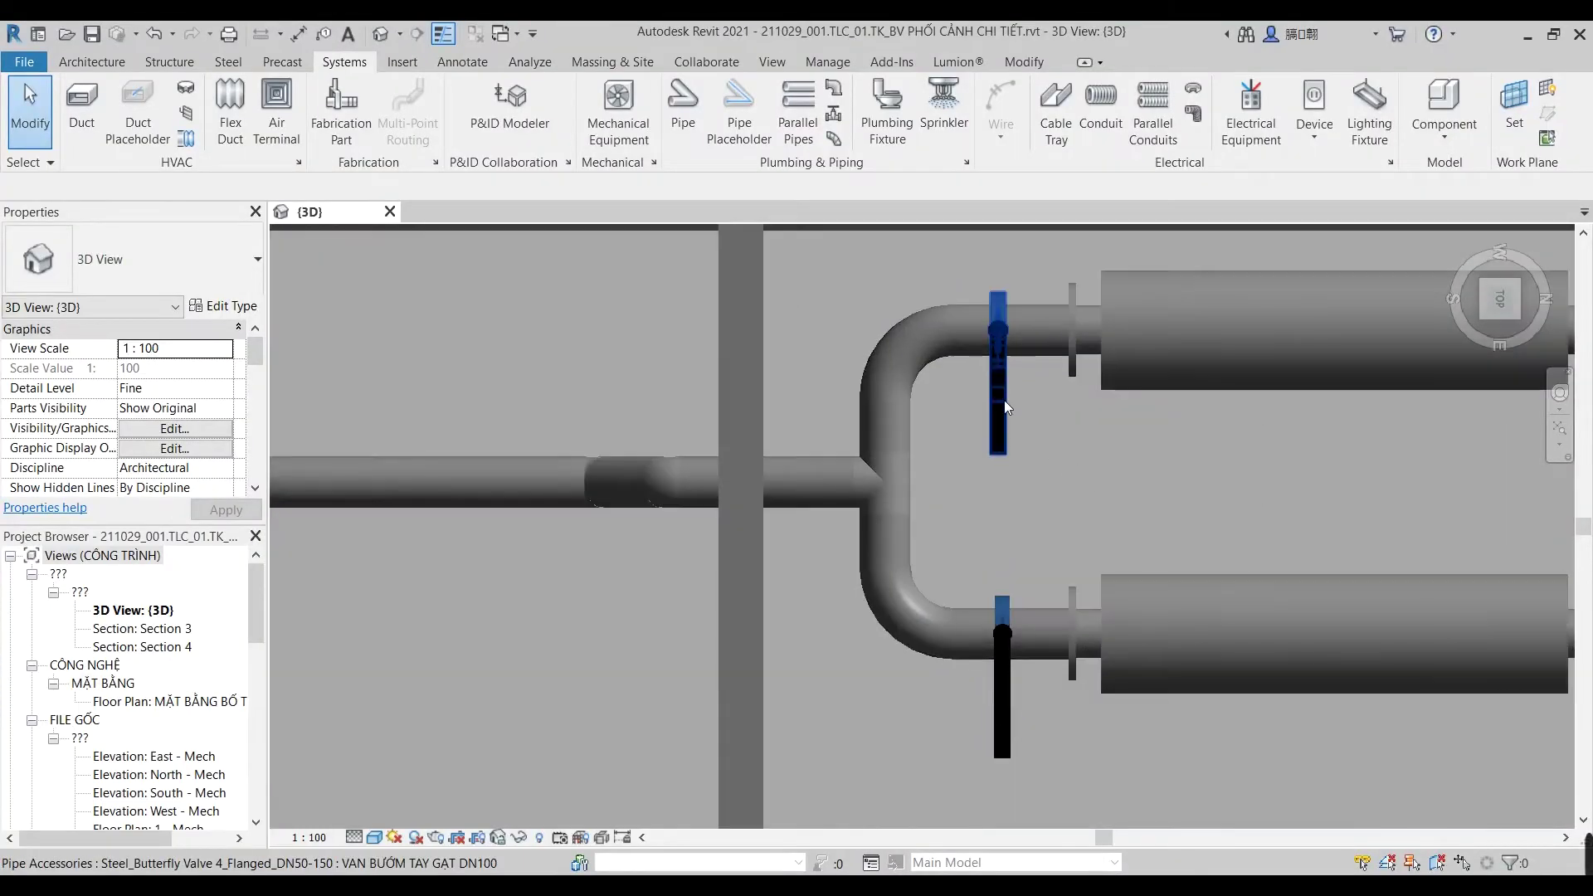
pyautogui.click(999, 381)
pyautogui.moveTo(999, 382)
pyautogui.keyDown('shift'); pyautogui.mouseDown(button='middle')
pyautogui.moveTo(1067, 351)
pyautogui.moveTo(1097, 233)
pyautogui.mouseUp(button='middle'); pyautogui.keyUp('shift')
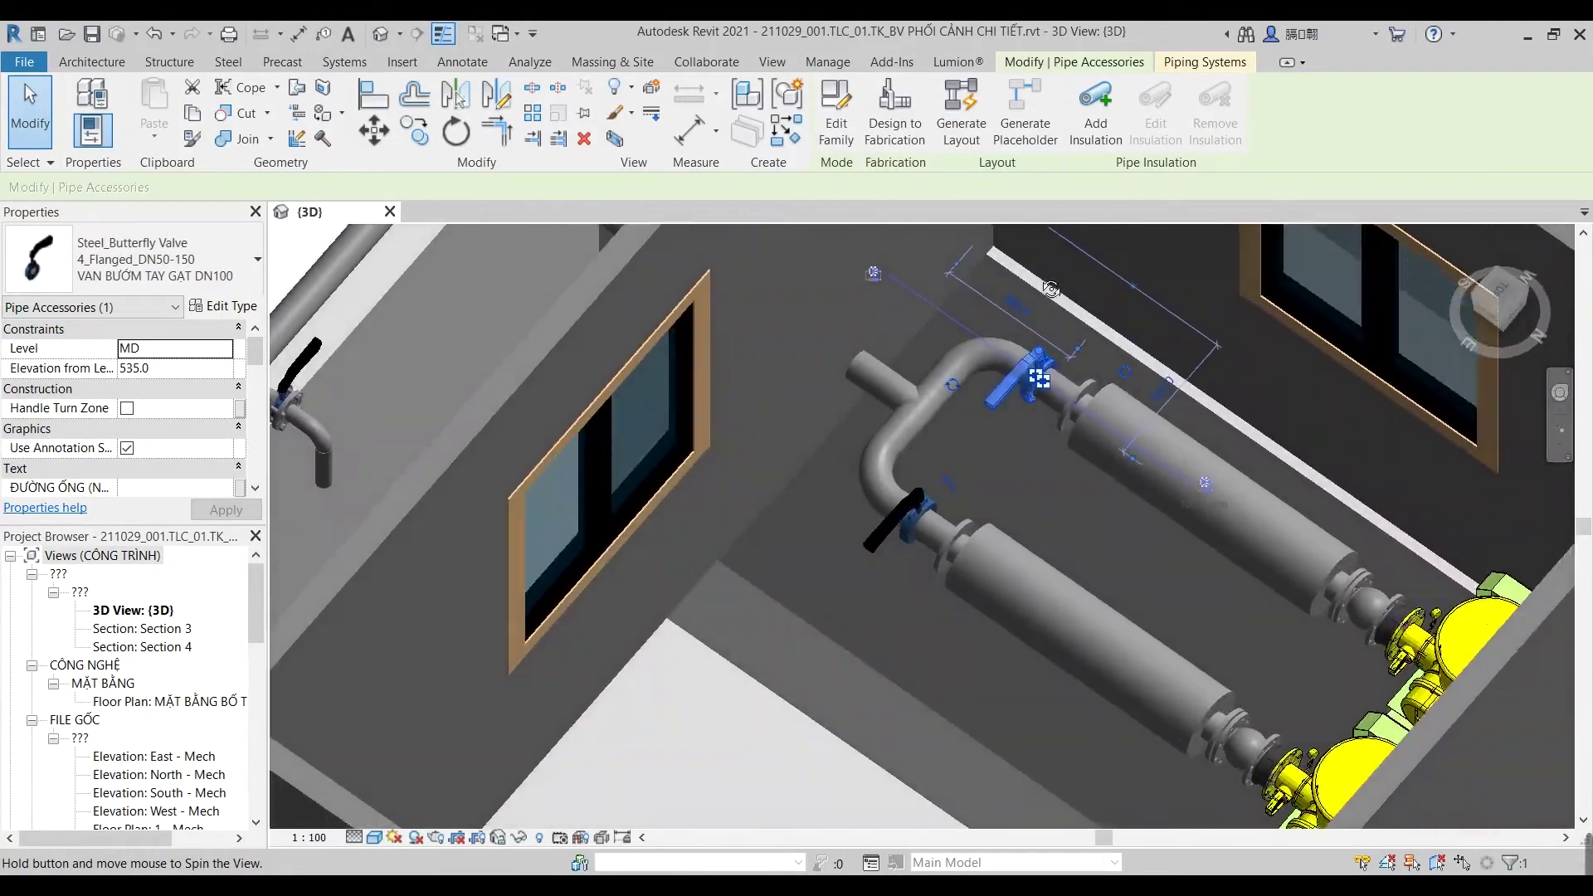
pyautogui.click(1097, 233)
pyautogui.scroll(3, 893, 525)
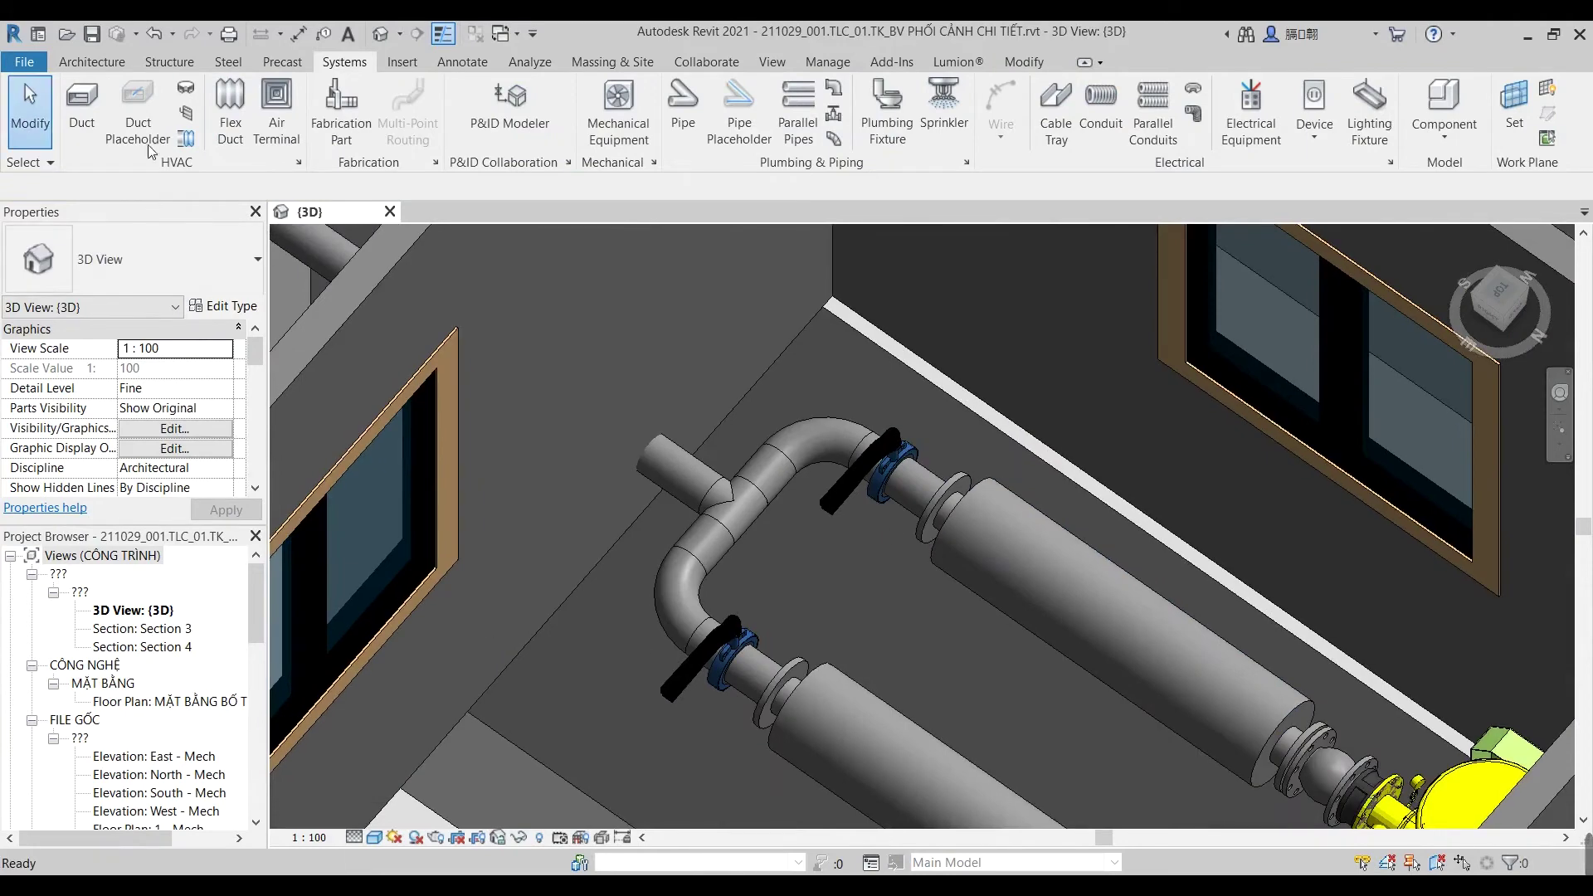
# Step: Place a DN100_VAN BƯỚM bolt-set fitting on the upper butterfly valve
pyautogui.click(834, 90)
pyautogui.click(177, 251)
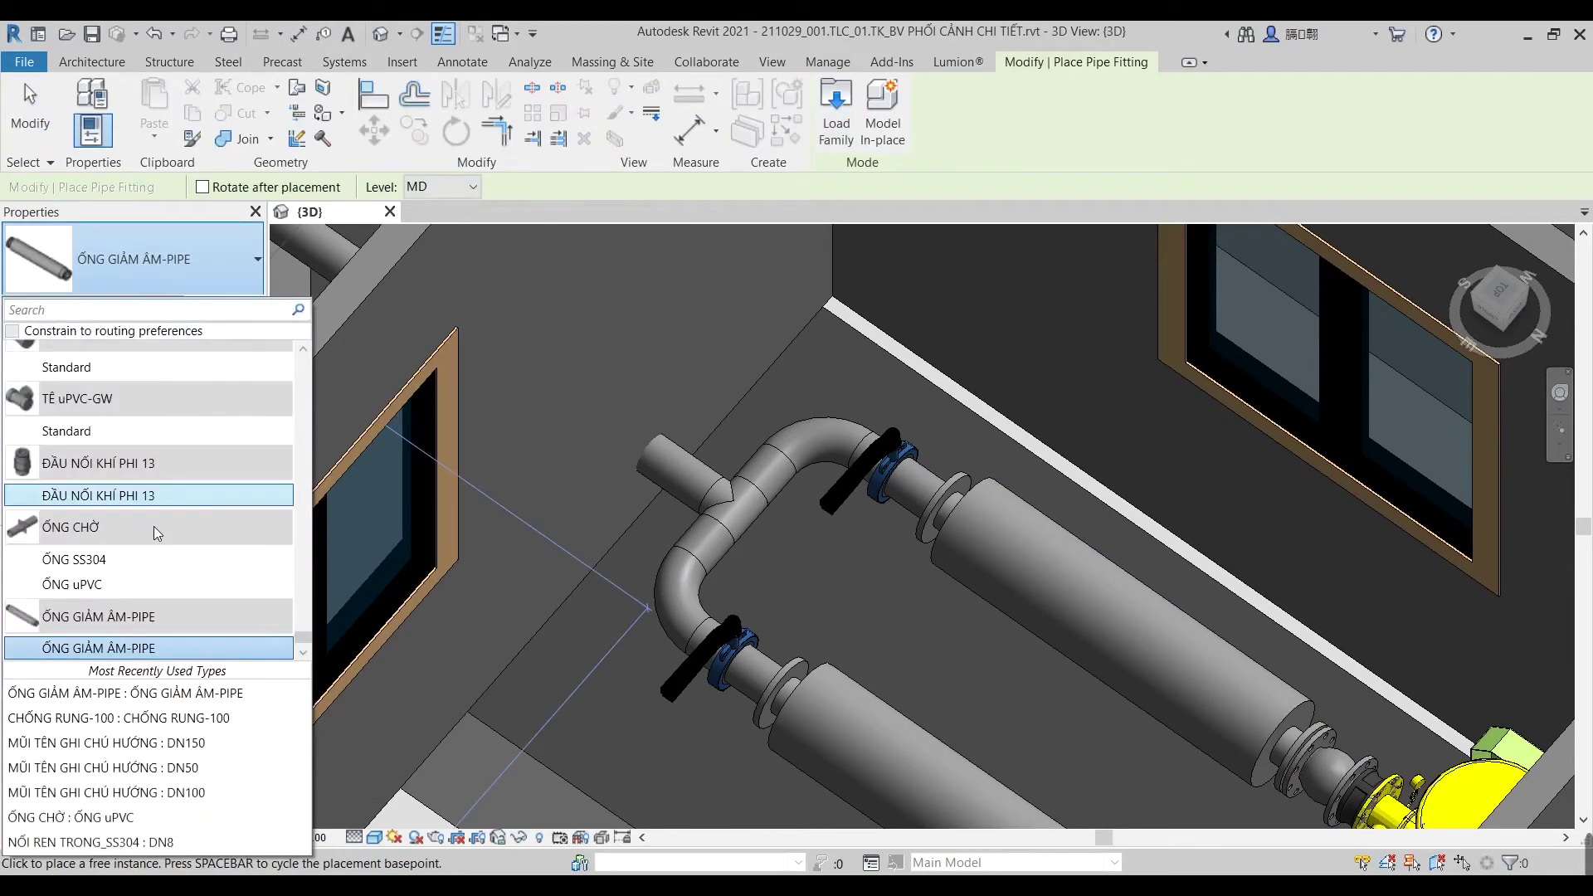
pyautogui.scroll(3, 152, 526)
pyautogui.scroll(3, 153, 521)
pyautogui.scroll(3, 153, 520)
pyautogui.scroll(3, 153, 520)
pyautogui.scroll(3, 152, 520)
pyautogui.scroll(3, 152, 520)
pyautogui.scroll(3, 153, 520)
pyautogui.scroll(3, 152, 520)
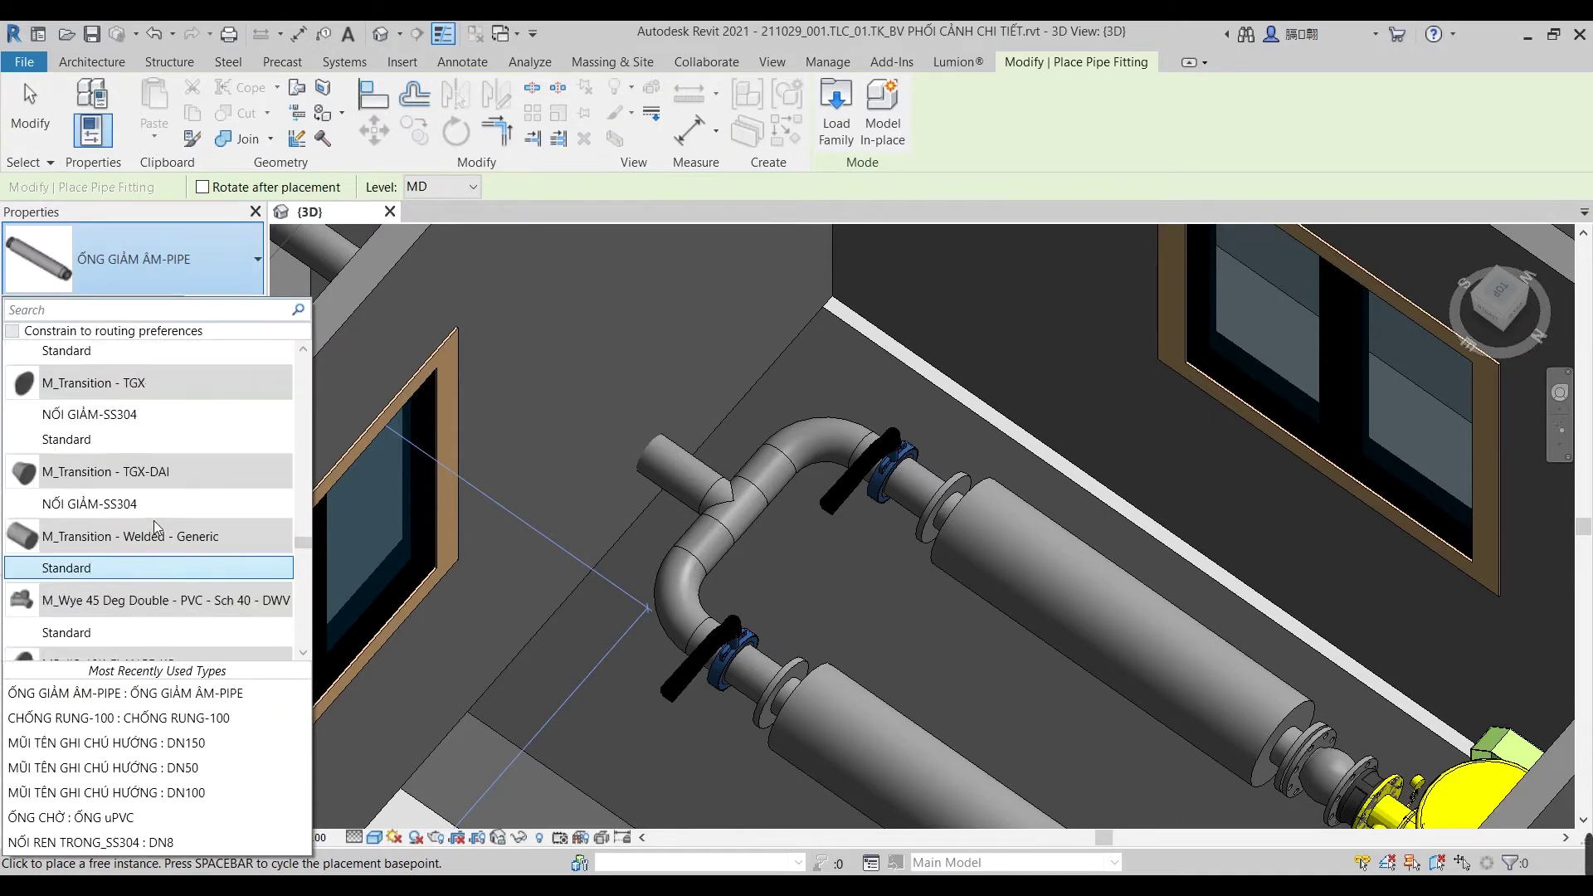
pyautogui.scroll(3, 153, 520)
pyautogui.scroll(-3, 153, 520)
pyautogui.scroll(3, 152, 520)
pyautogui.scroll(3, 152, 521)
pyautogui.scroll(3, 153, 520)
pyautogui.scroll(3, 153, 520)
pyautogui.scroll(3, 153, 520)
pyautogui.scroll(3, 153, 520)
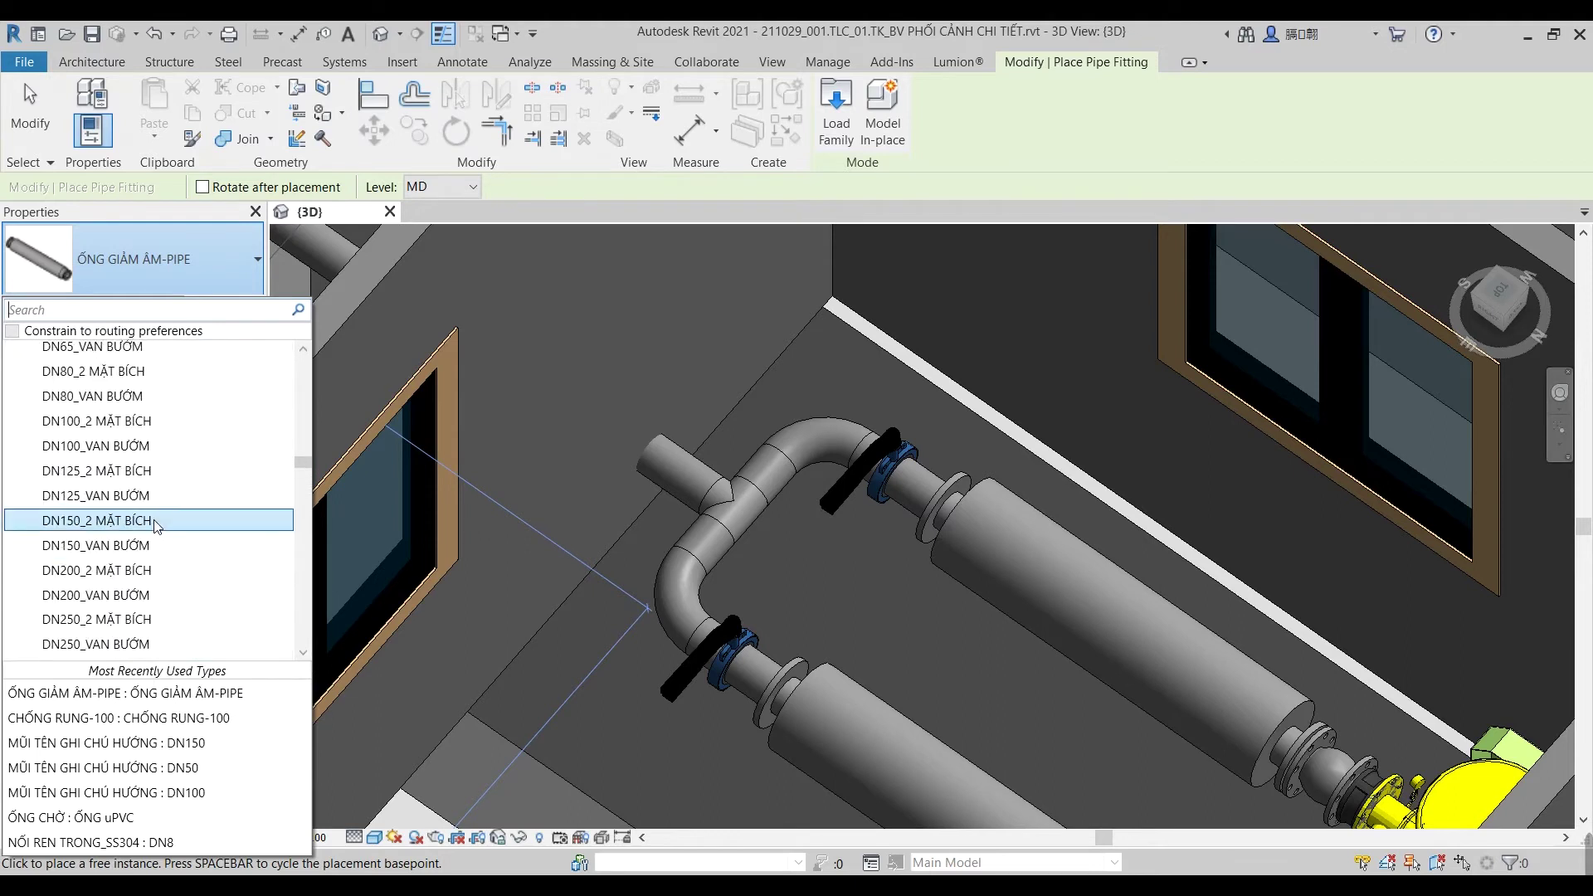
pyautogui.scroll(3, 155, 525)
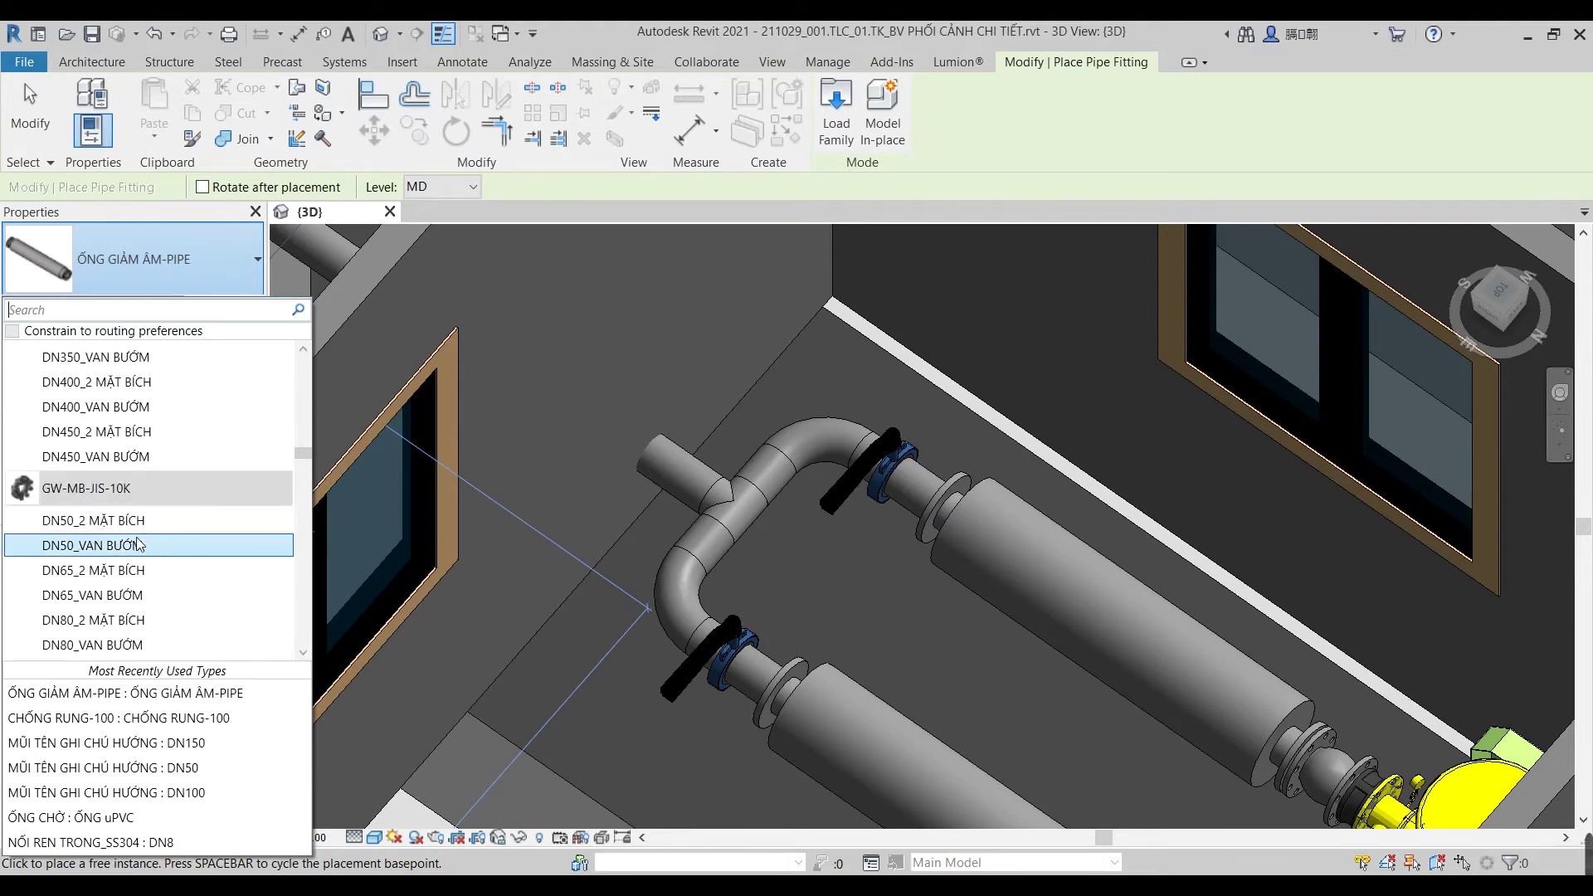
pyautogui.scroll(-2, 124, 577)
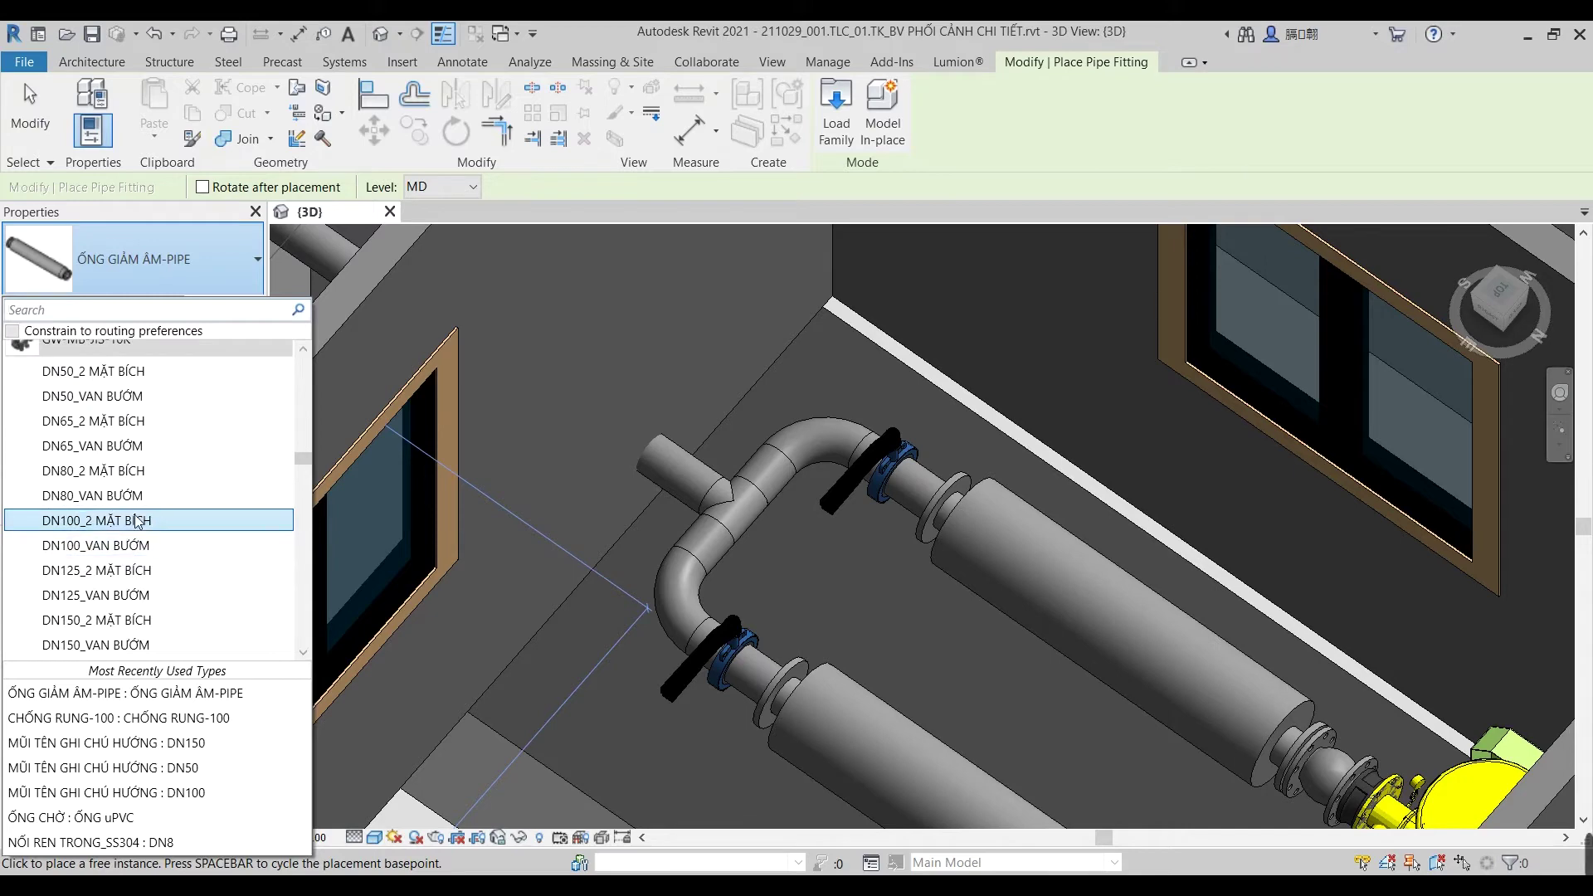
pyautogui.click(130, 546)
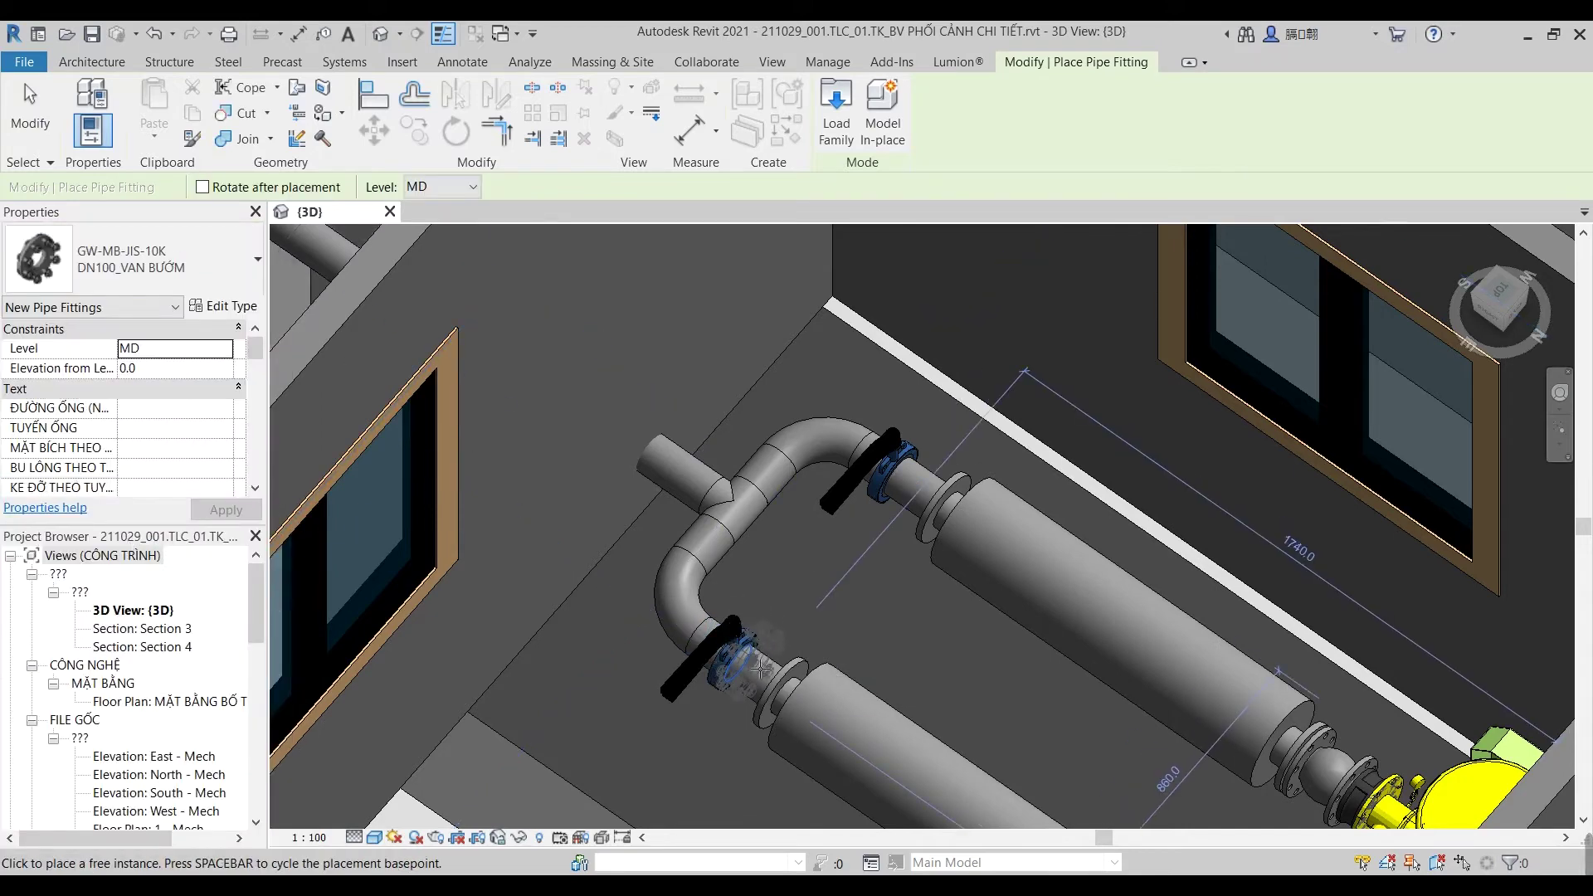
pyautogui.click(912, 490)
pyautogui.moveTo(995, 620); pyautogui.dragTo(810, 457, button='middle')
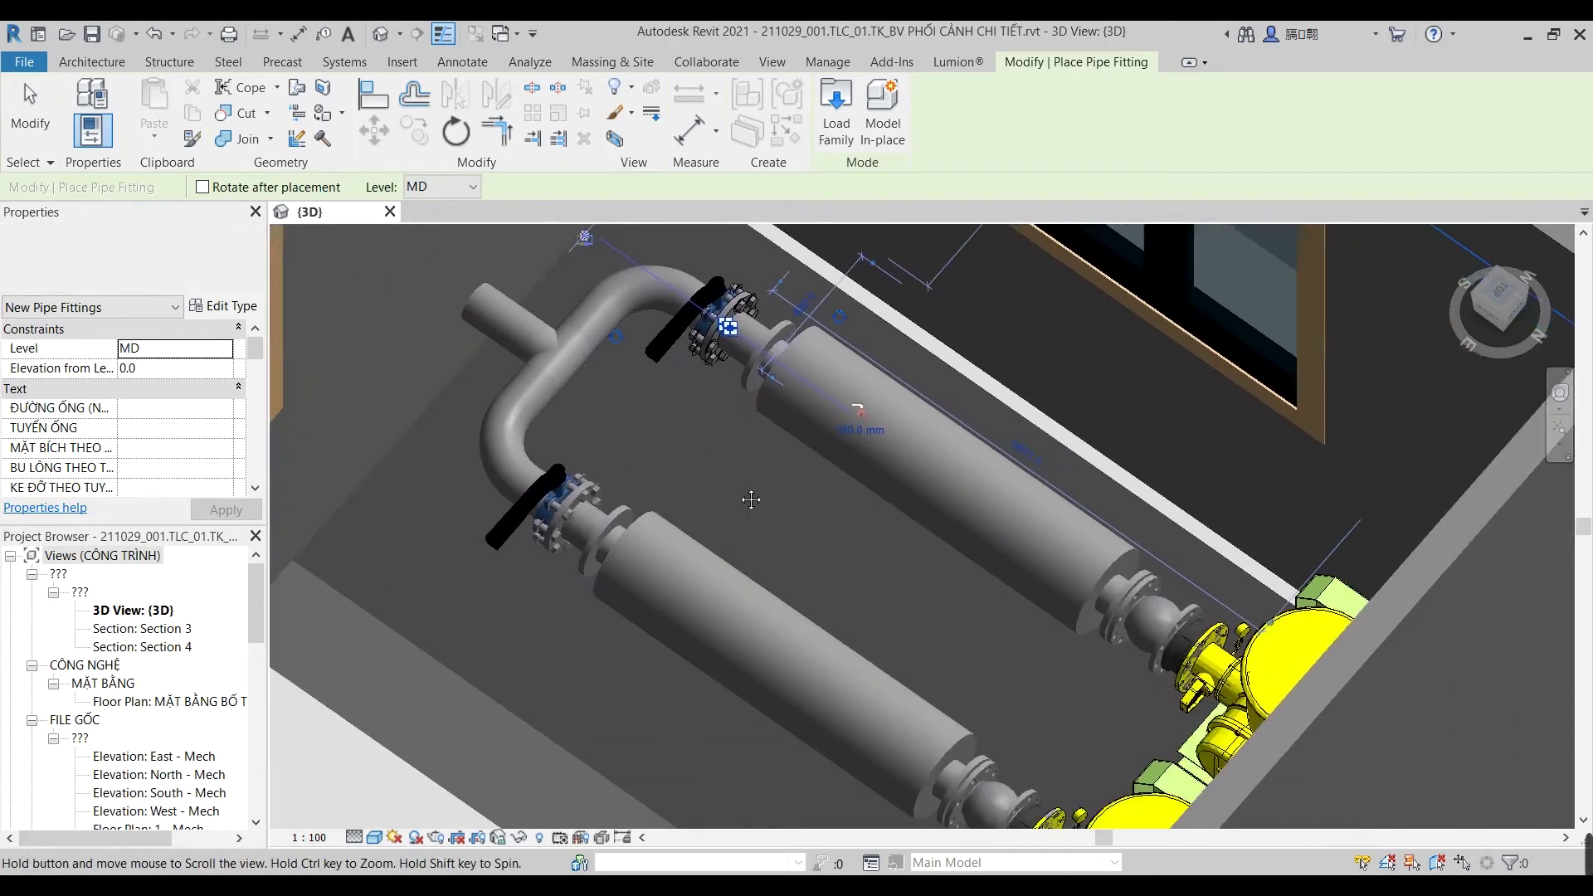
# Step: Switch the fitting type to DN100_2 MẶT BÍCH and orbit to the pump outlets
pyautogui.click(166, 259)
pyautogui.scroll(-3, 135, 455)
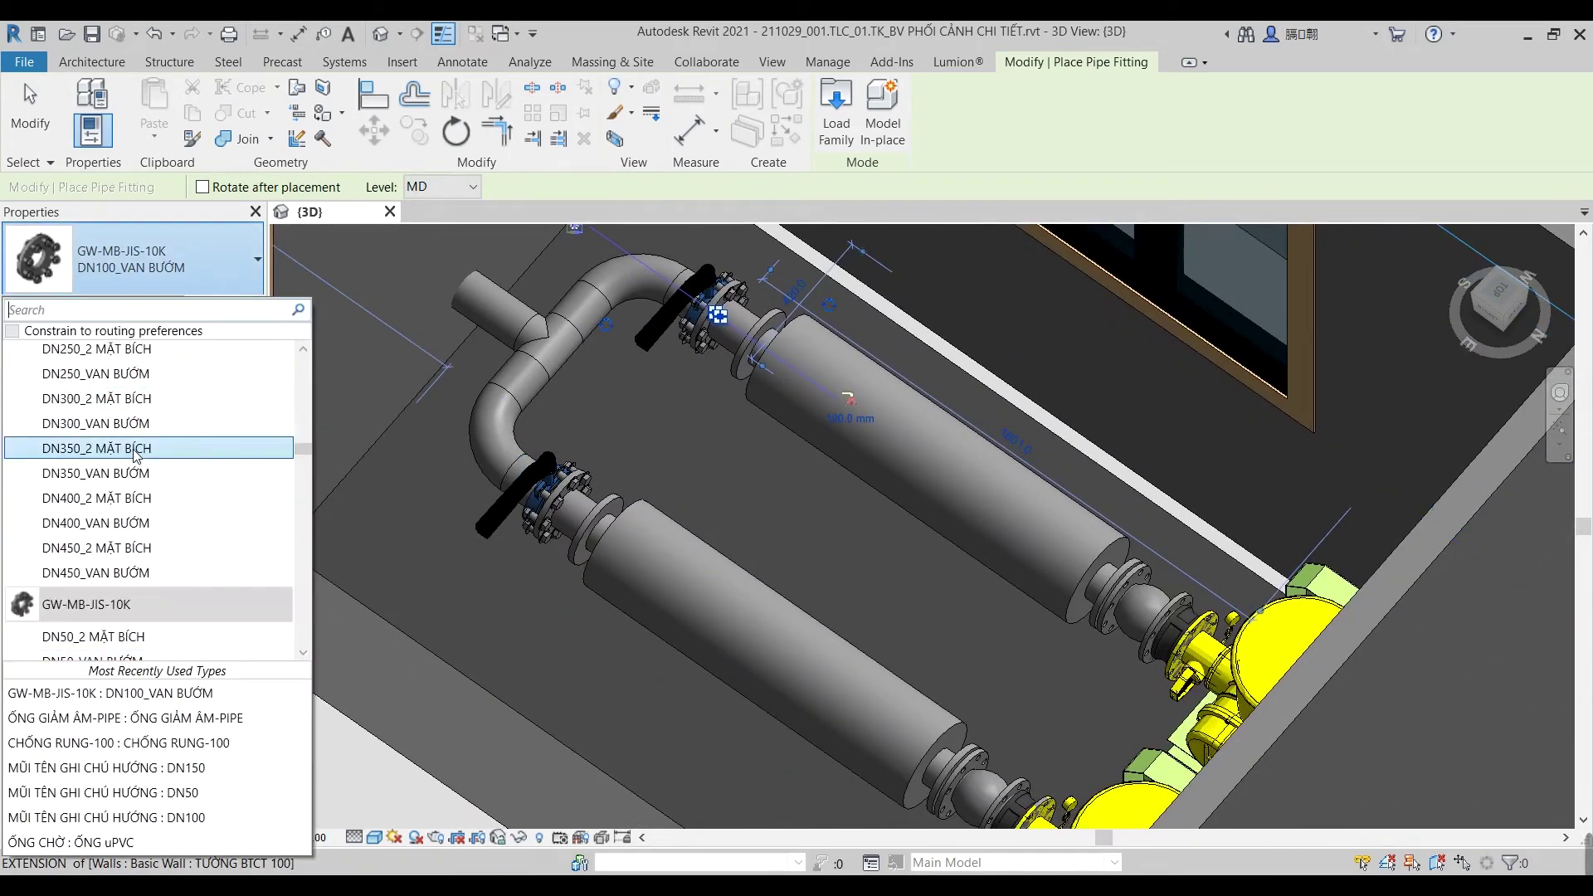
pyautogui.scroll(-1, 132, 478)
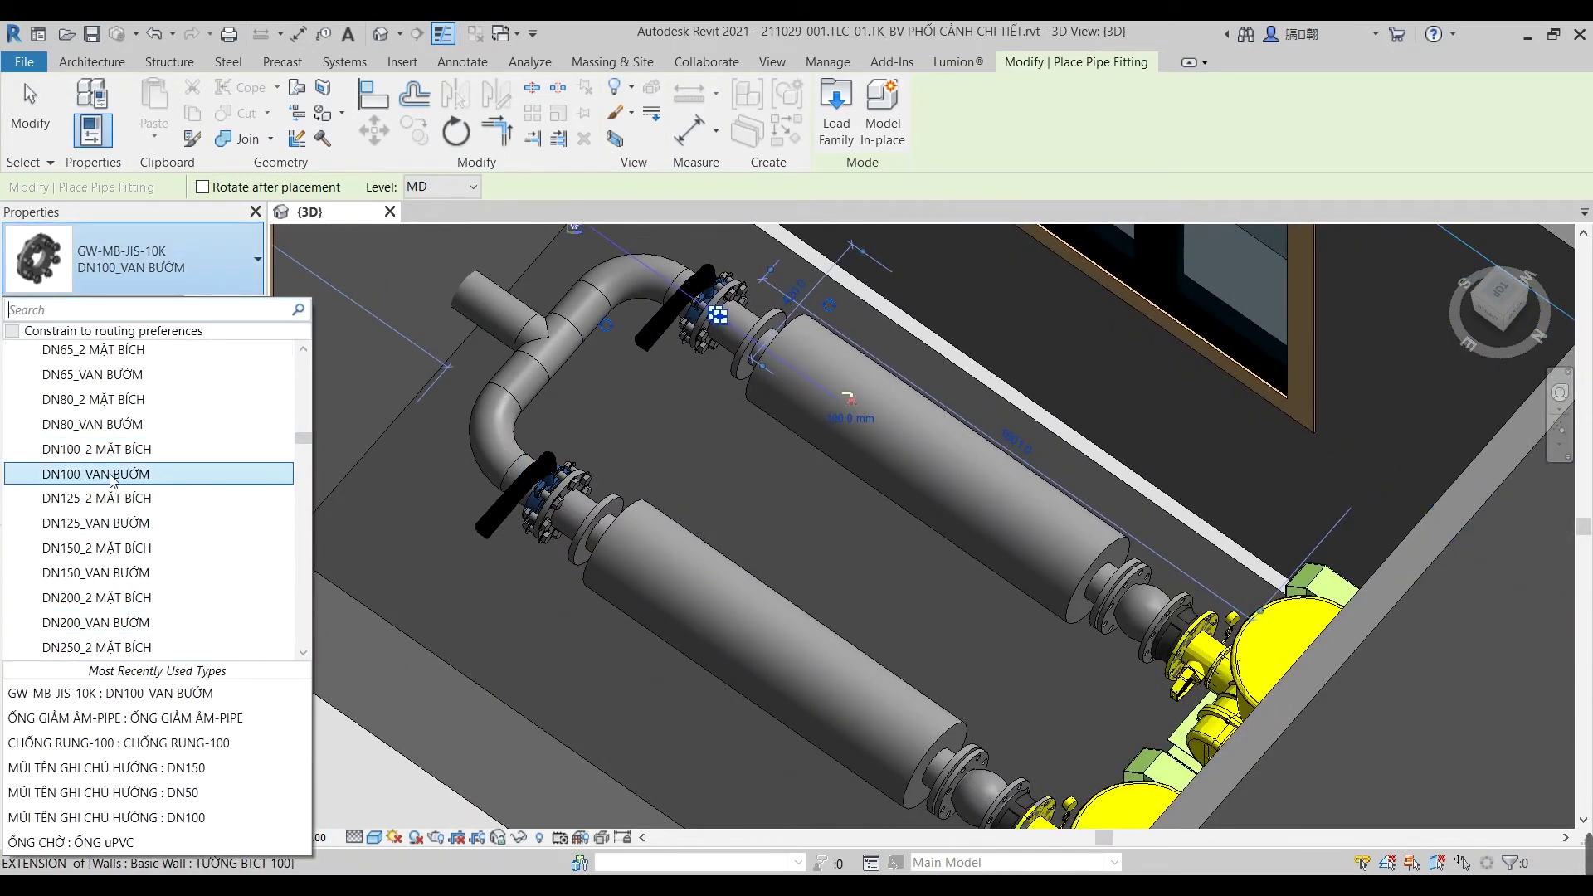
pyautogui.click(118, 449)
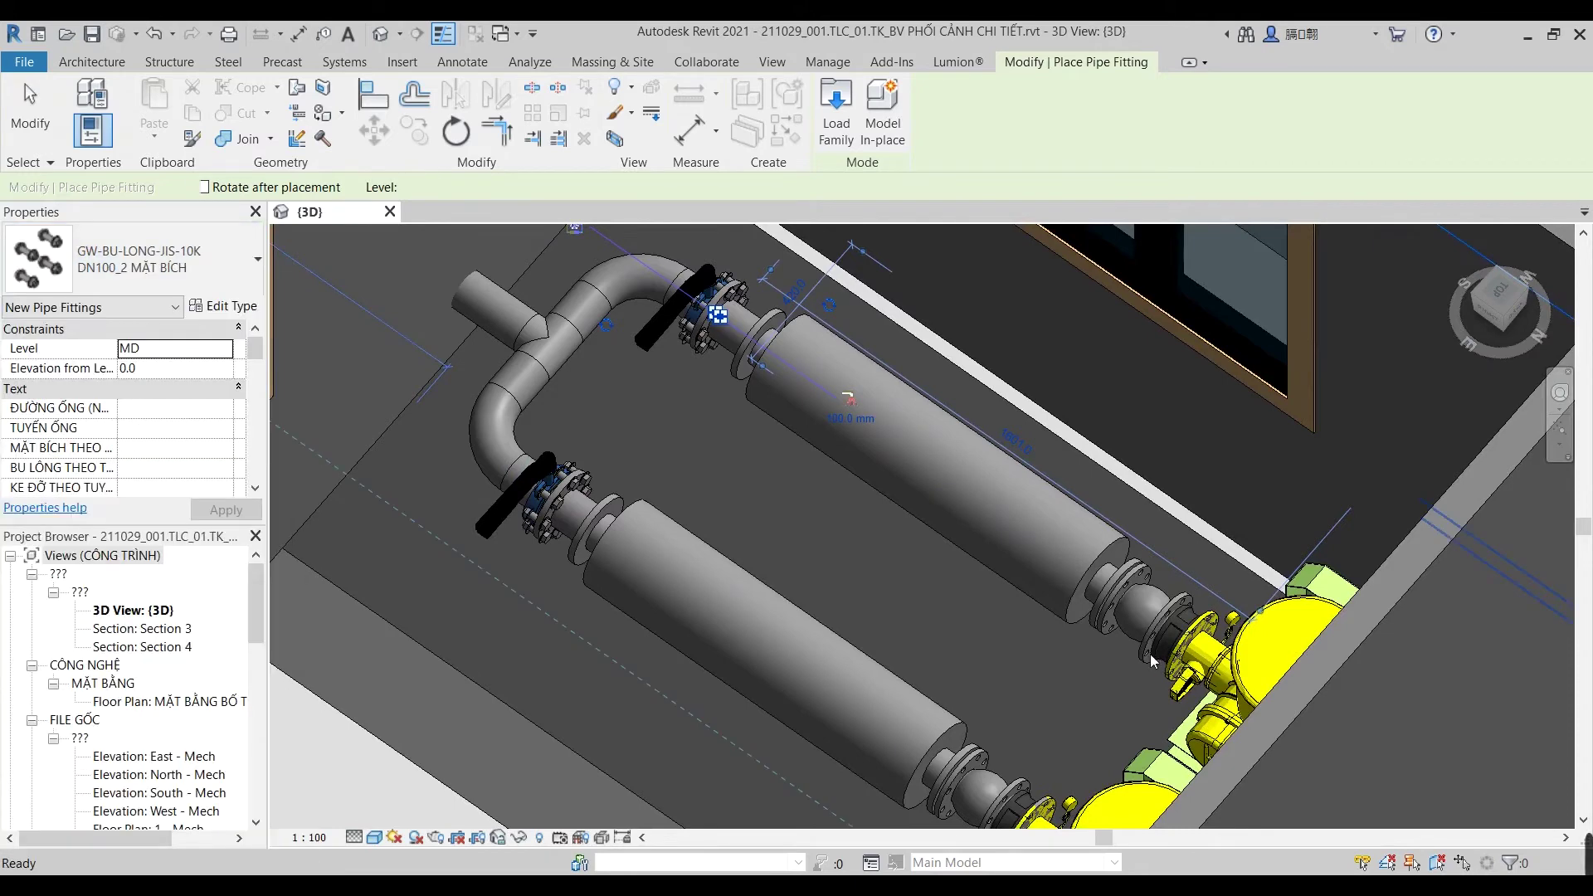
pyautogui.scroll(5, 1151, 654)
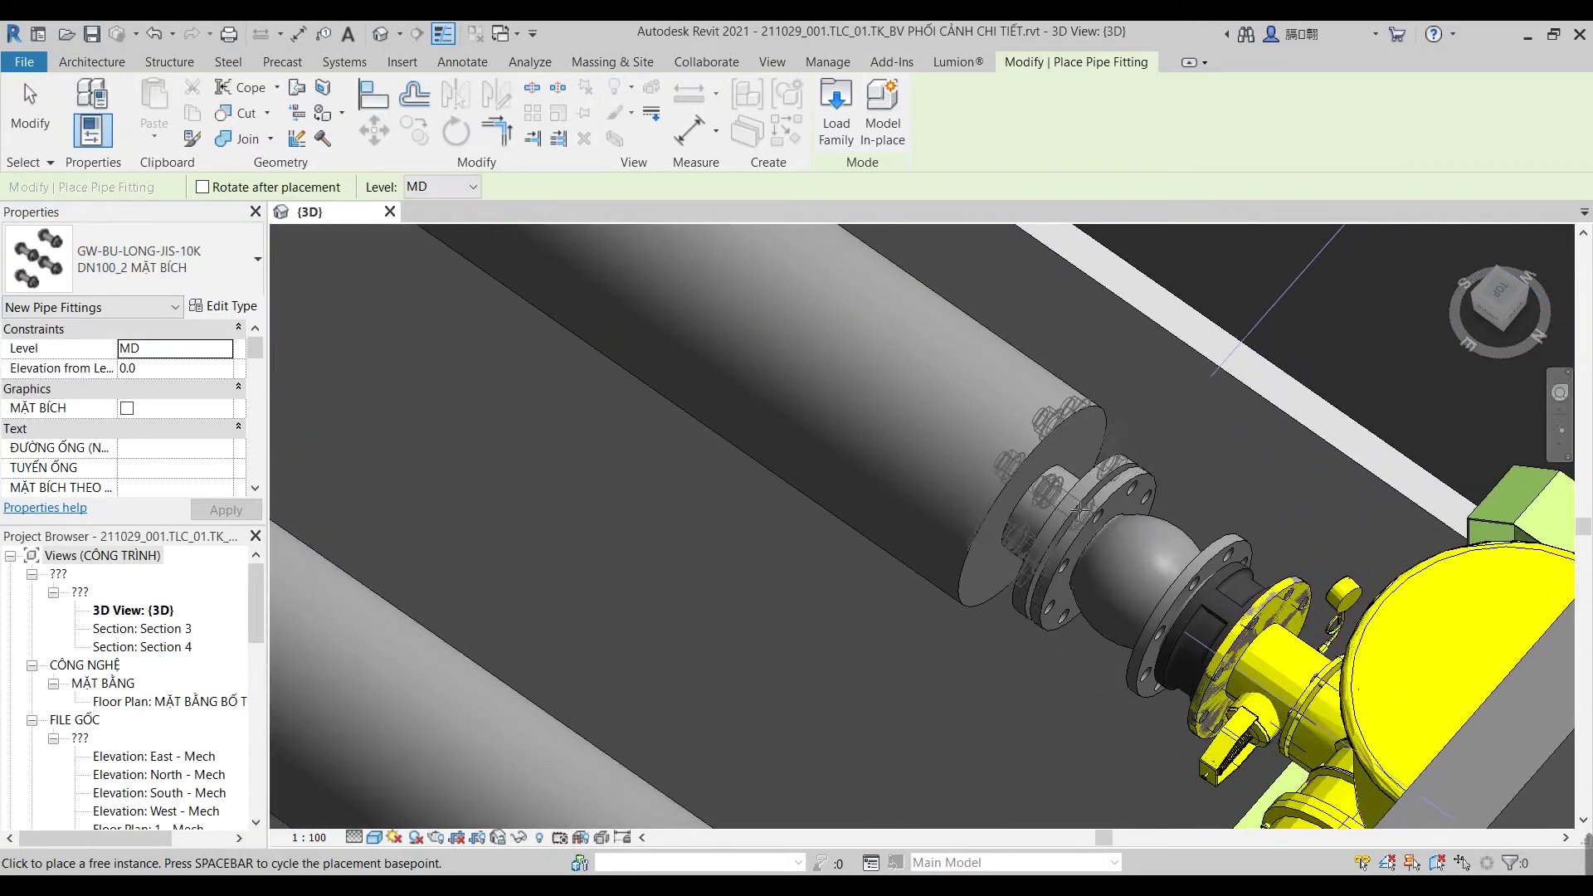
pyautogui.keyDown('shift'); pyautogui.moveTo(1083, 541); pyautogui.dragTo(901, 497, button='middle'); pyautogui.keyUp('shift')
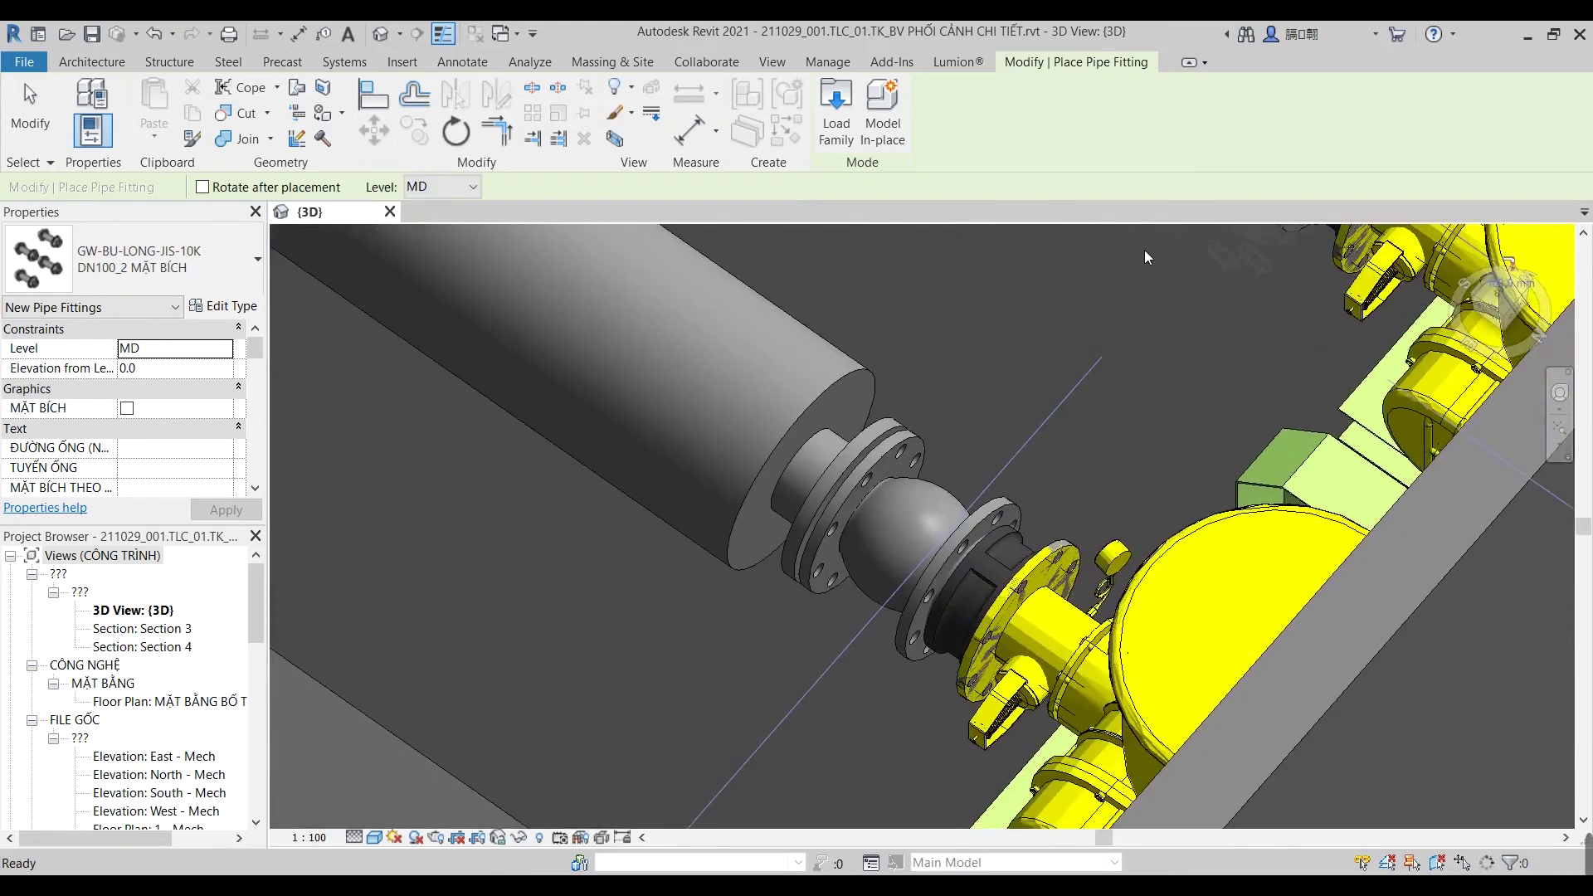
pyautogui.scroll(-2, 910, 496)
pyautogui.scroll(-2, 854, 531)
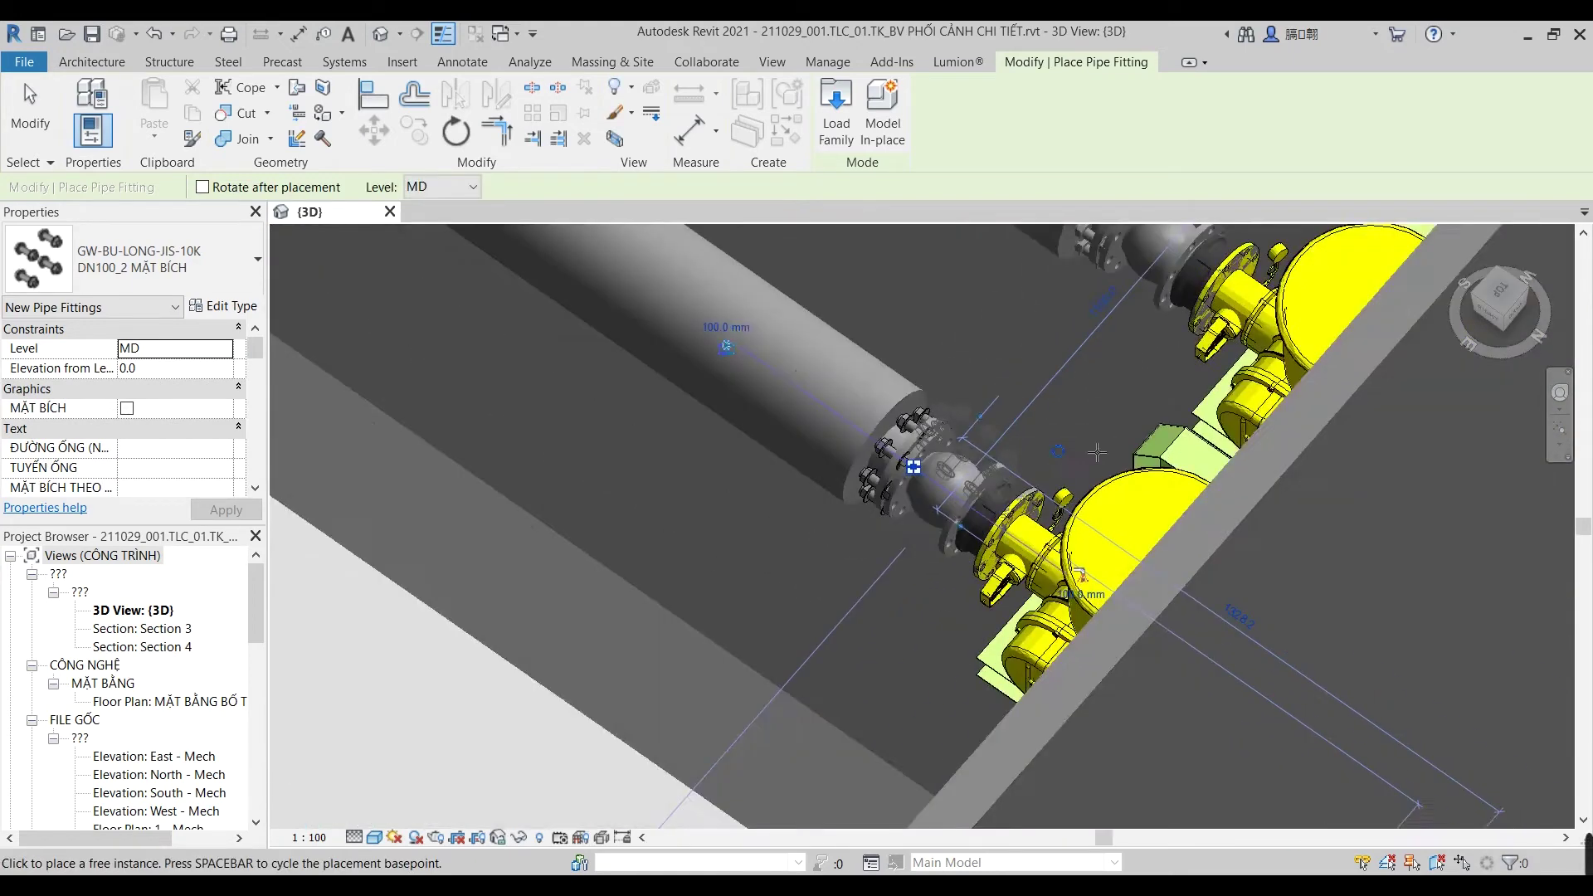
pyautogui.scroll(-2, 783, 581)
pyautogui.keyDown('shift'); pyautogui.moveTo(778, 542); pyautogui.dragTo(664, 515, button='middle'); pyautogui.keyUp('shift')
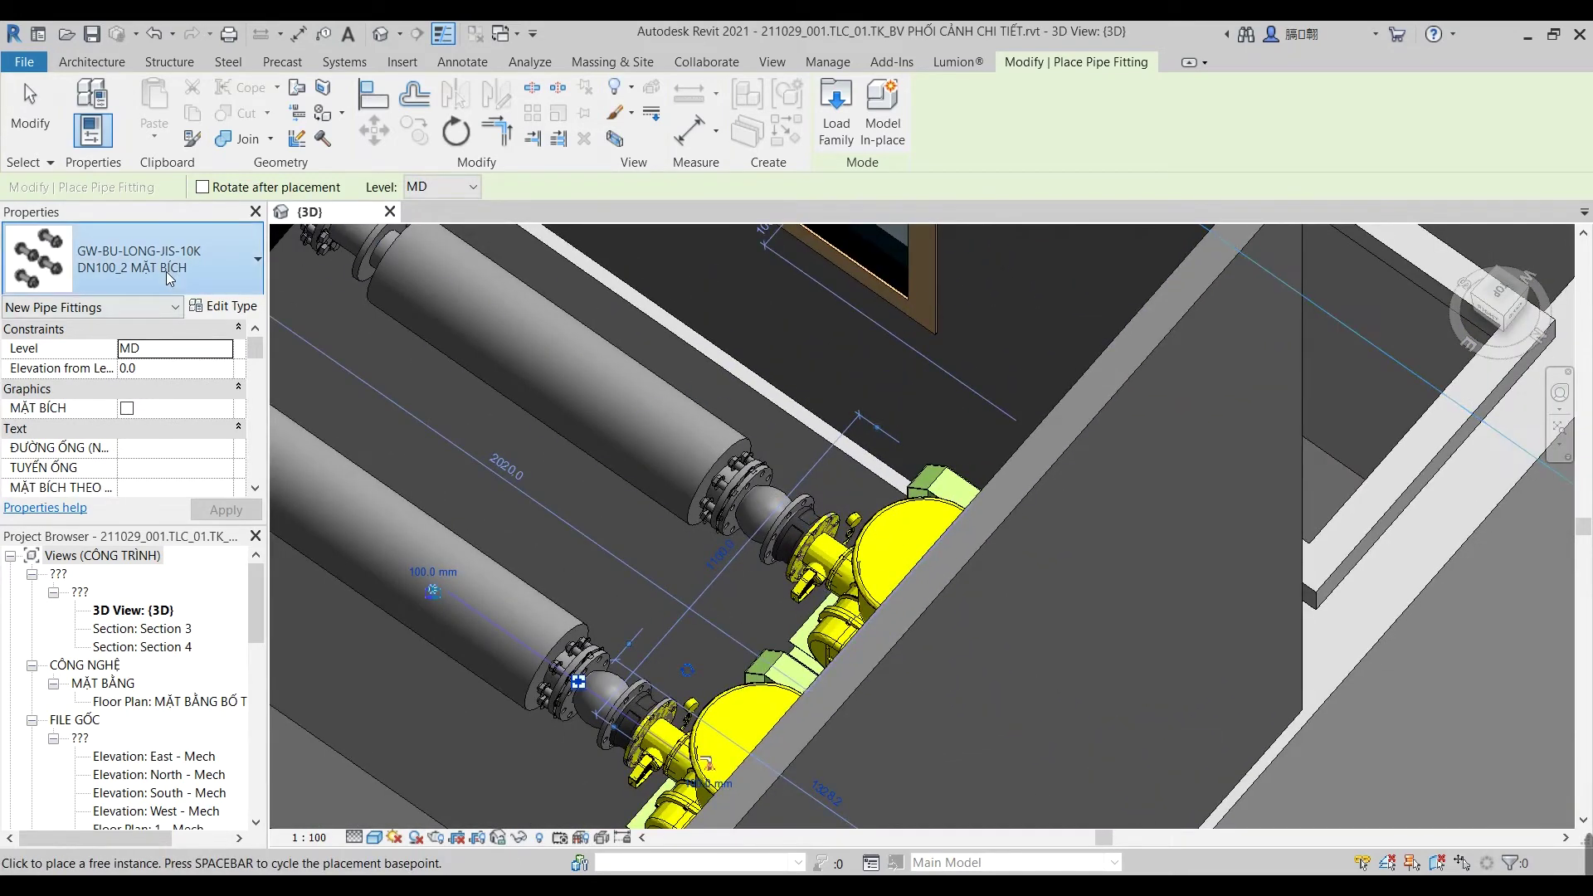
# Step: Place a DN100_VAN BƯỚM bolt set on the upper pump outlet flange
pyautogui.click(141, 264)
pyautogui.click(110, 391)
pyautogui.keyDown('shift'); pyautogui.moveTo(719, 585); pyautogui.dragTo(697, 529, button='middle'); pyautogui.keyUp('shift')
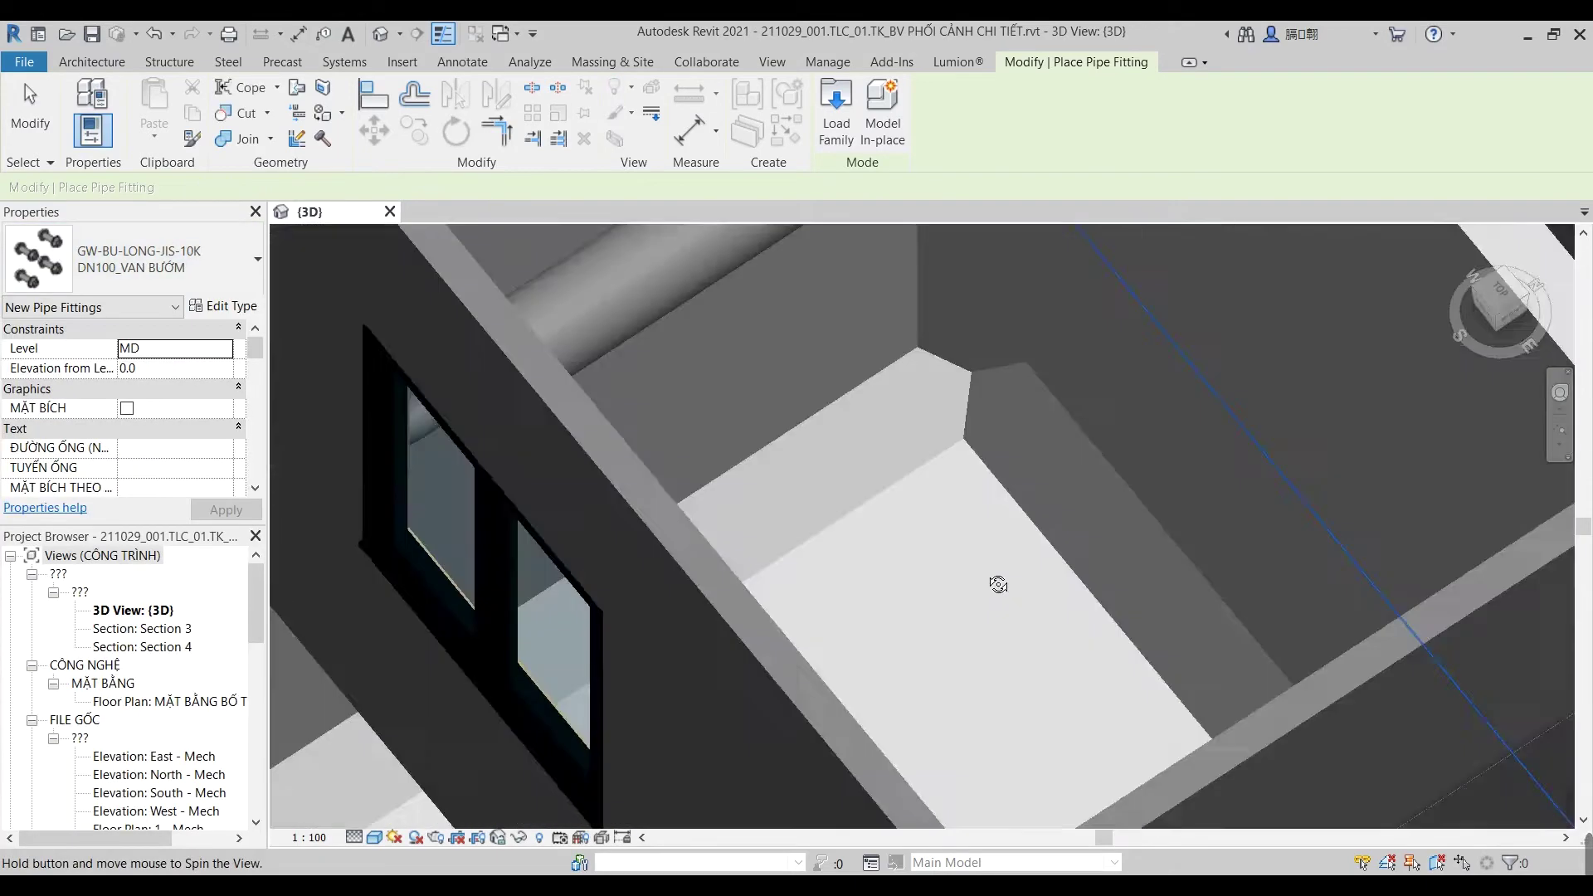
pyautogui.scroll(3, 646, 450)
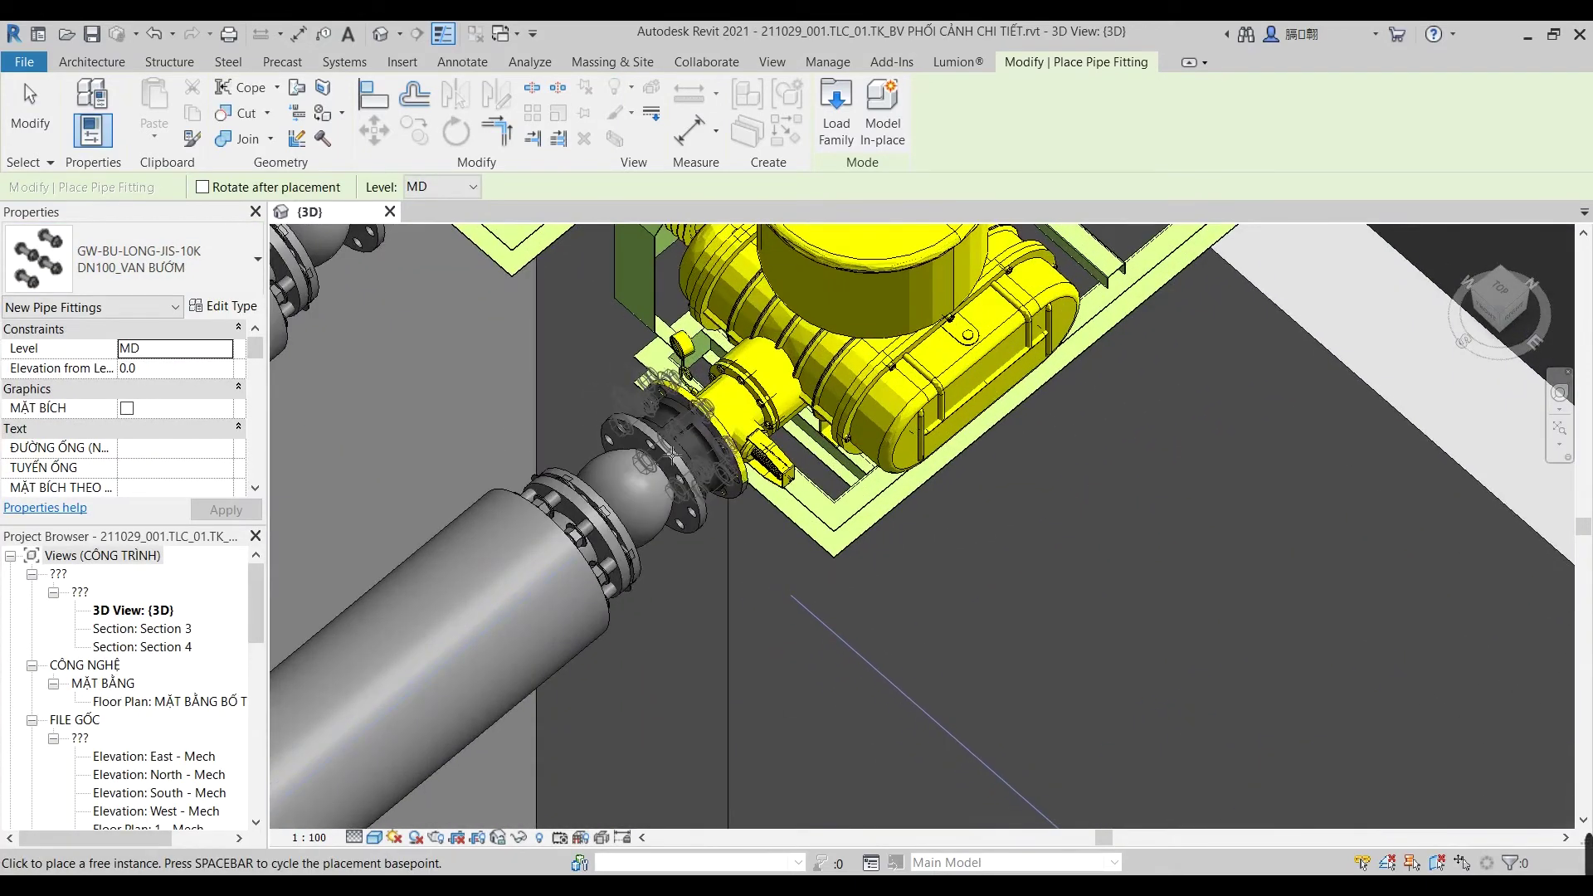
pyautogui.scroll(-3, 669, 573)
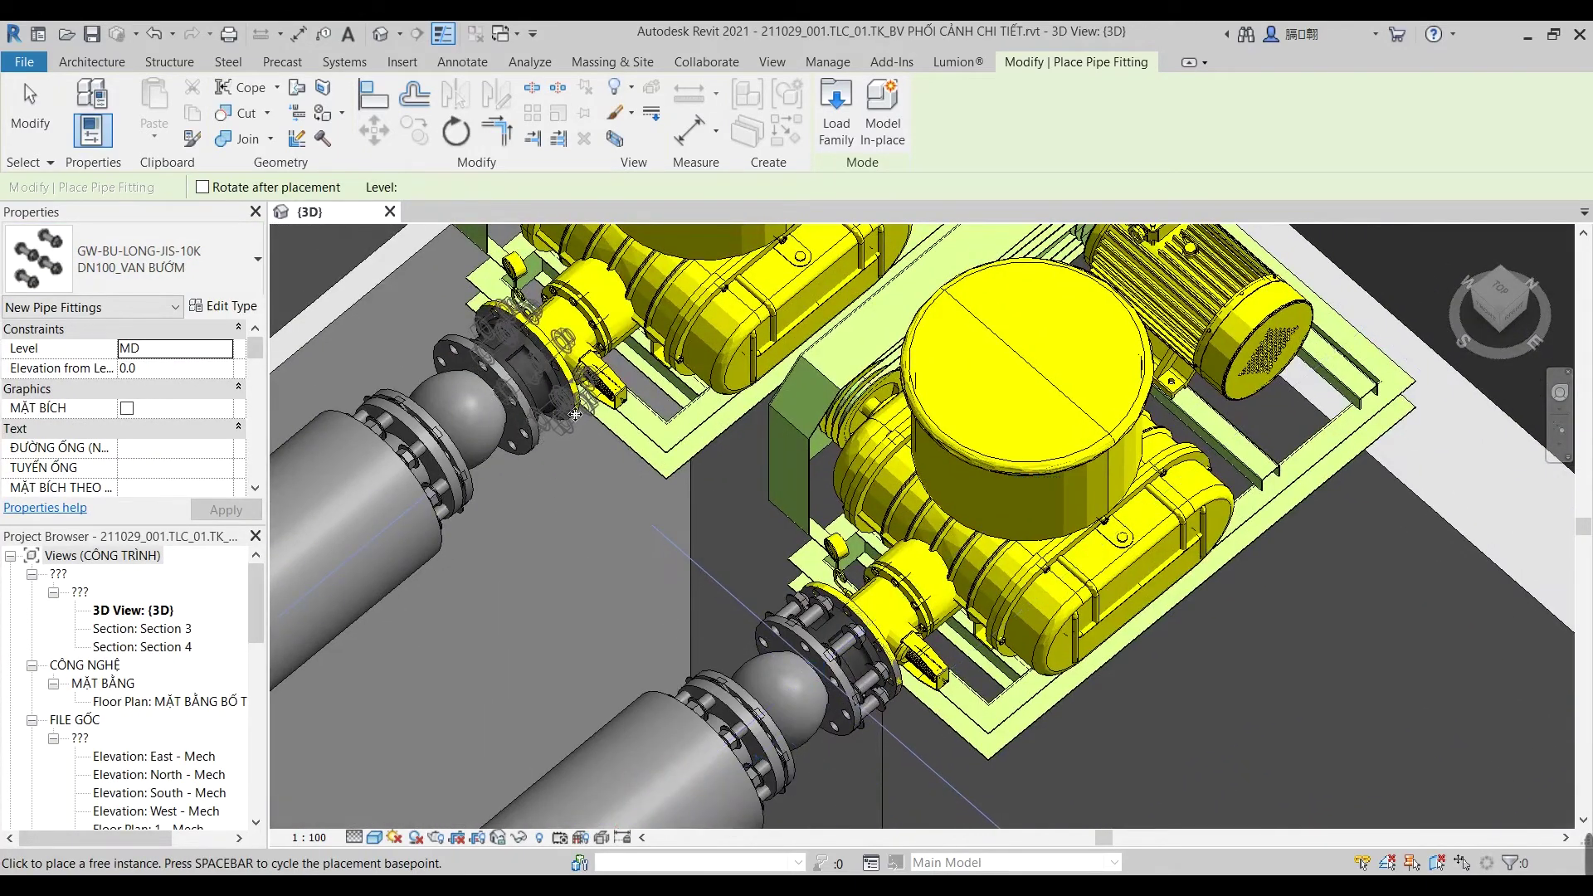
pyautogui.click(507, 377)
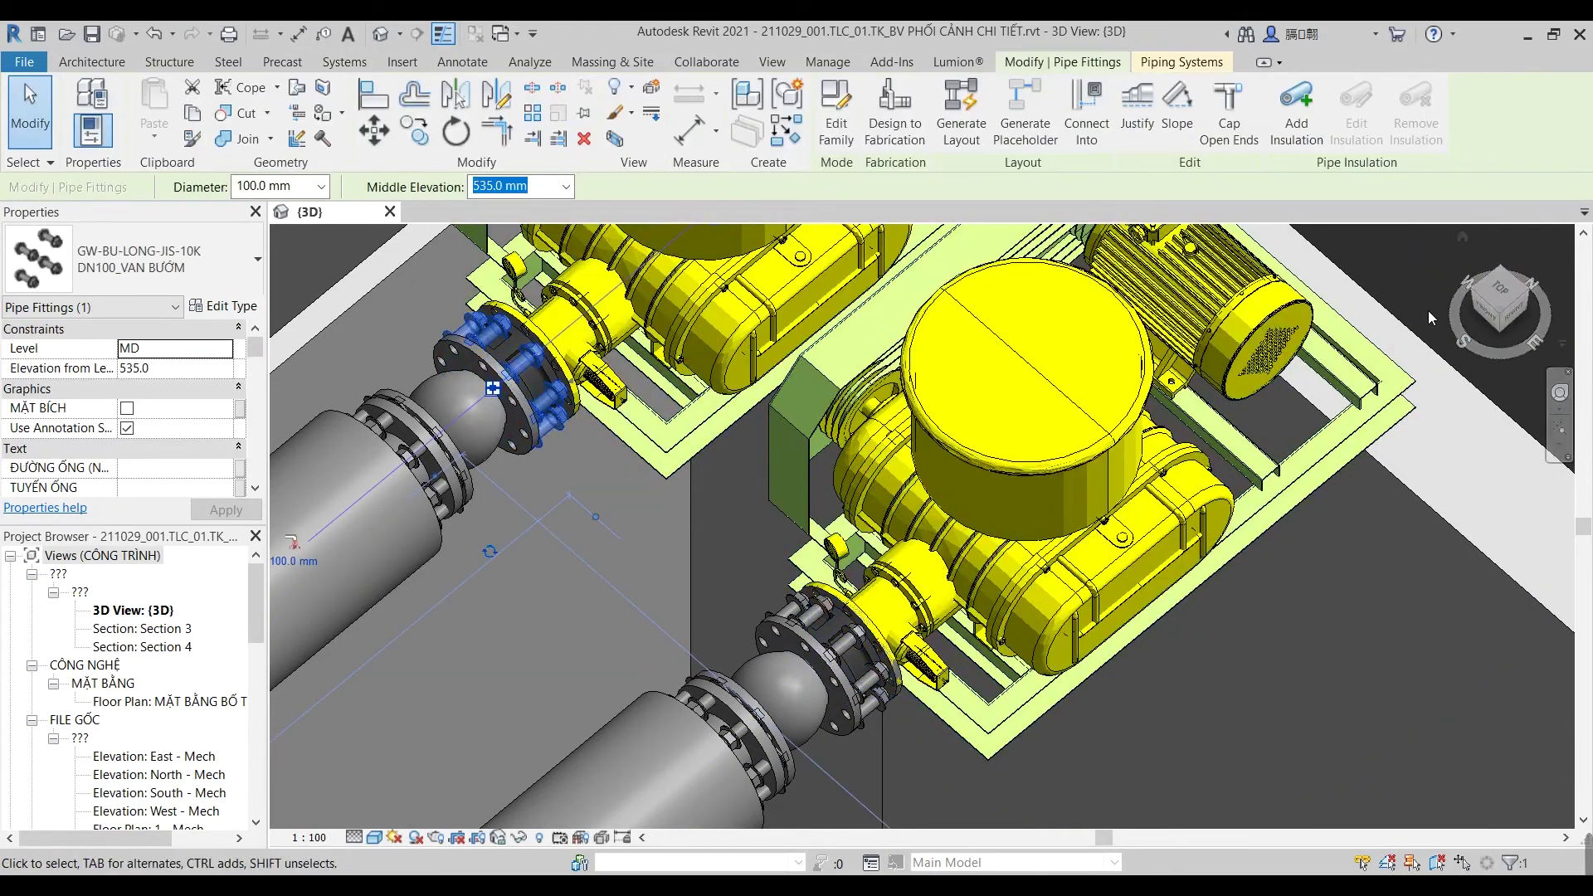
# Step: Select the flange bolt set and start a multiple copy, then cancel it
pyautogui.click(1512, 299)
pyautogui.press('Escape')
pyautogui.scroll(4, 912, 353)
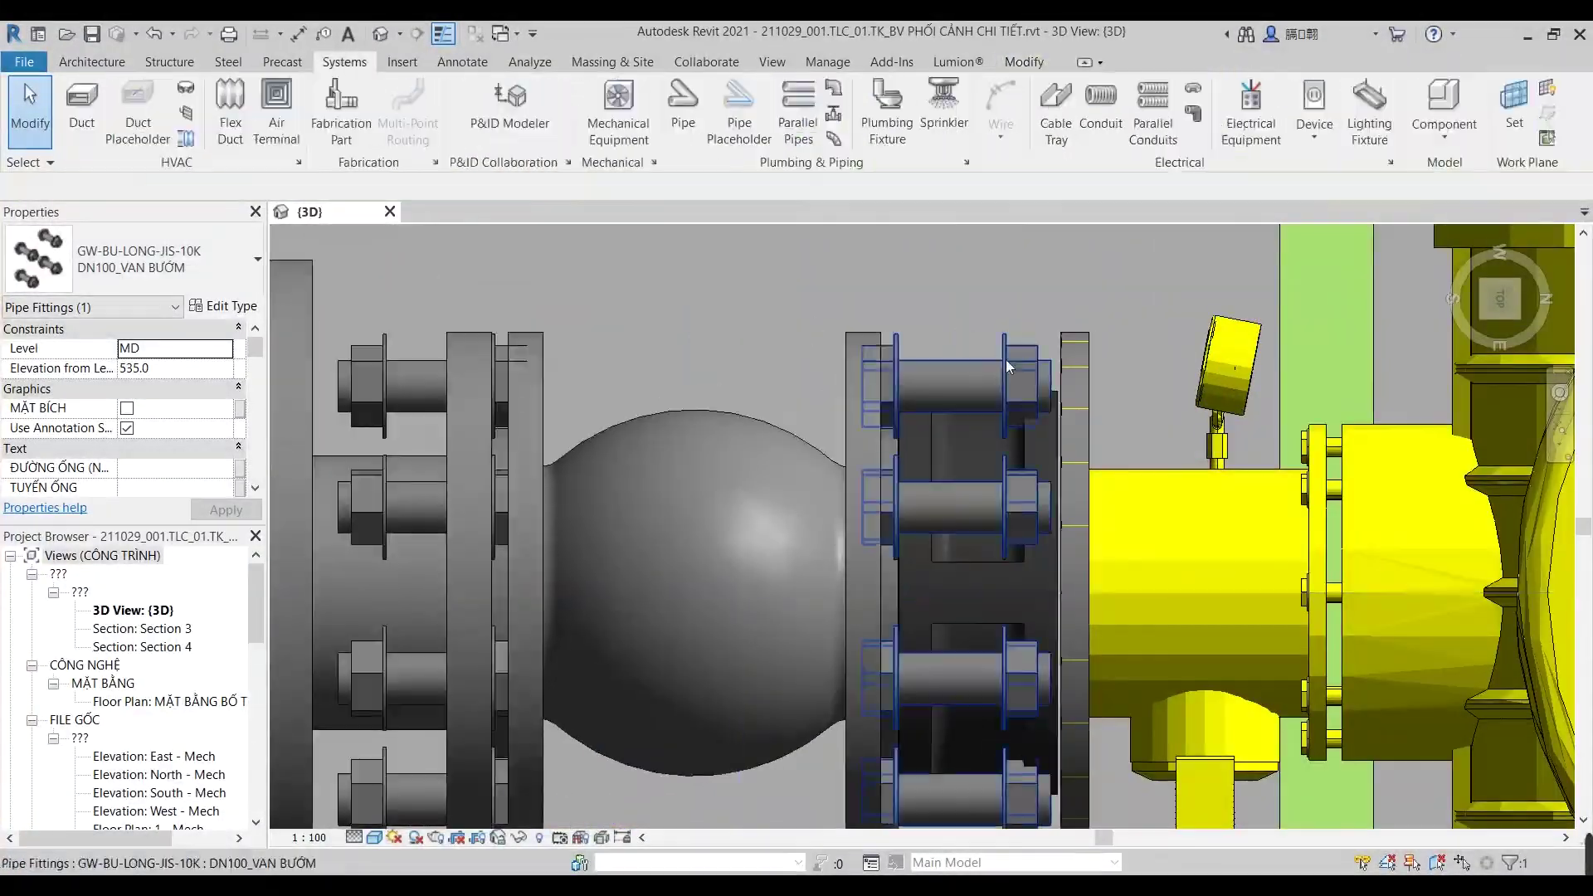
pyautogui.click(1002, 366)
pyautogui.press('c')
pyautogui.press('o')
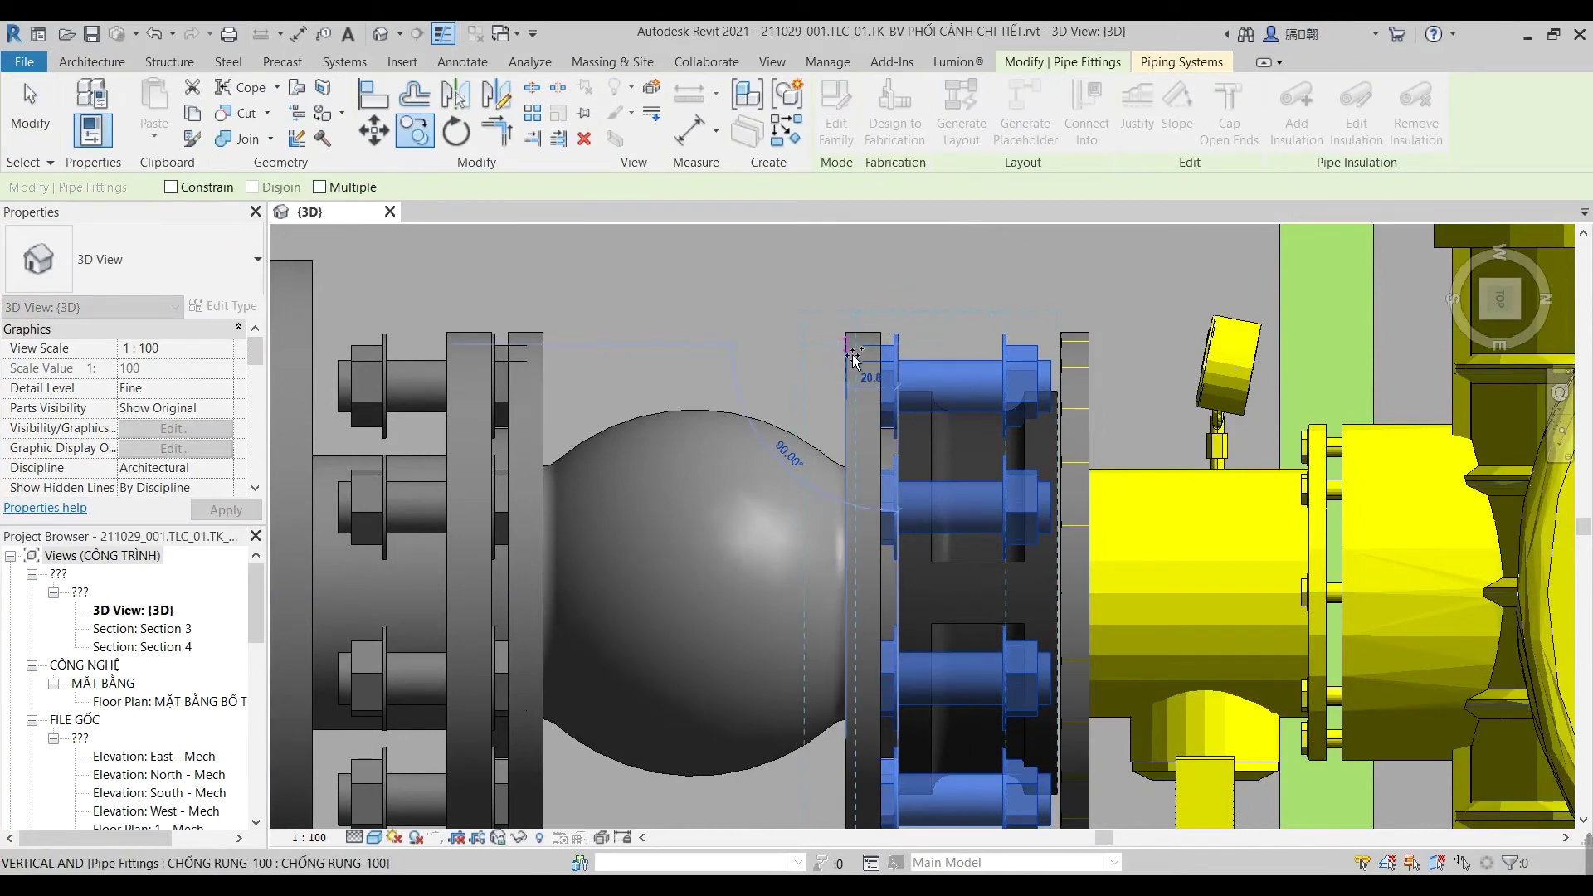
pyautogui.press('Escape')
pyautogui.press('Escape')
pyautogui.scroll(-2, 913, 343)
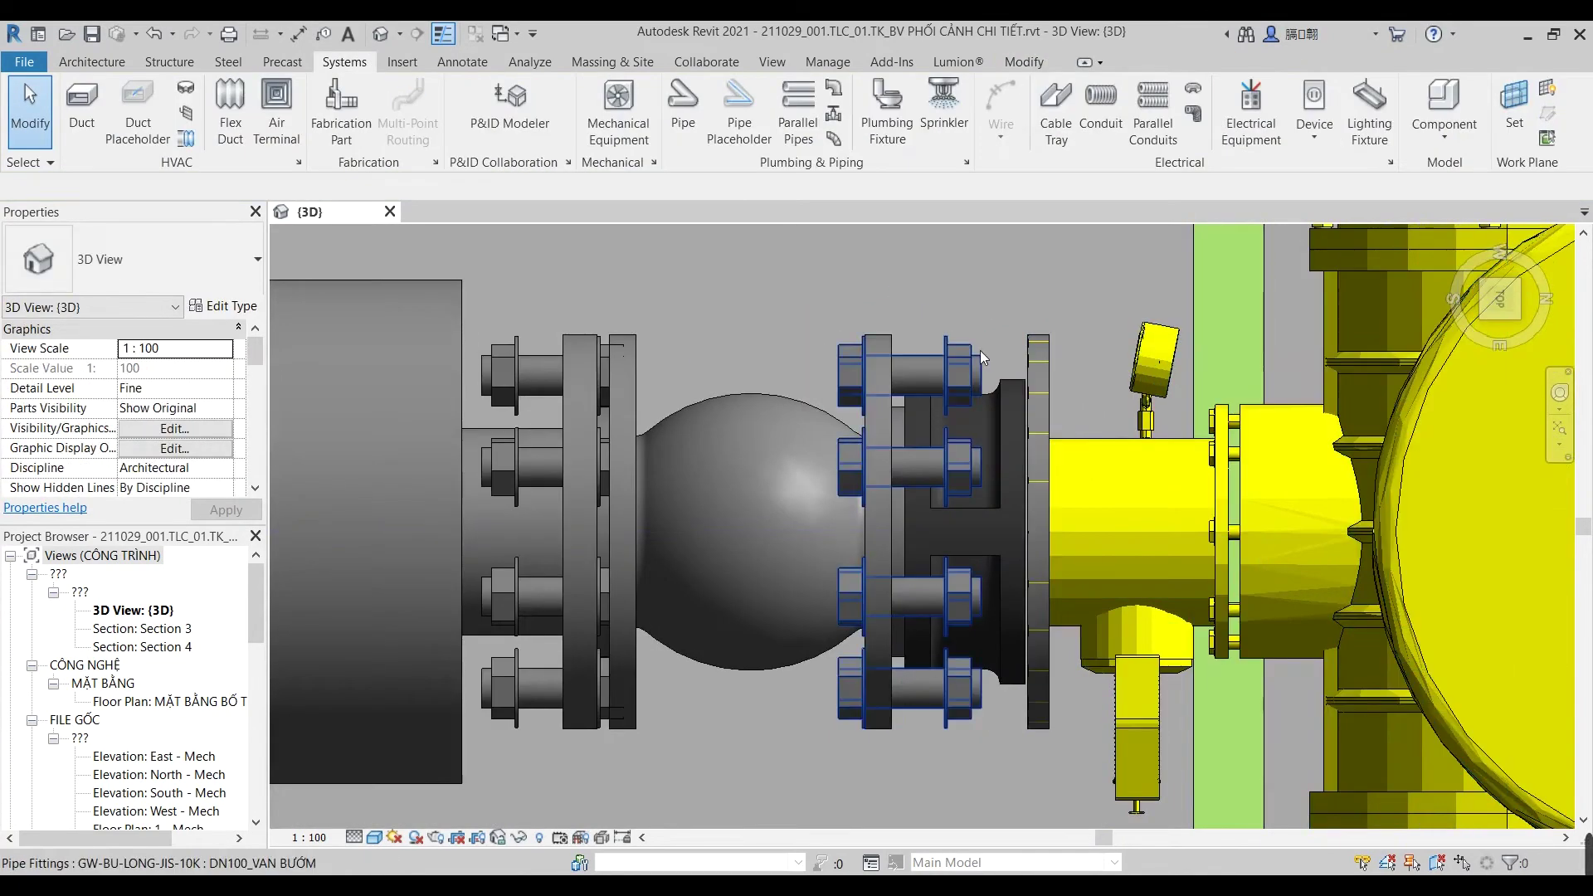
# Step: Set the pump-flange bolt set's CHIỀU DÀI ỐC to 60 mm
pyautogui.click(981, 353)
pyautogui.scroll(3, 1014, 314)
pyautogui.scroll(2, 1016, 314)
pyautogui.scroll(-3, 1016, 314)
pyautogui.scroll(-1, 1014, 302)
pyautogui.scroll(-5, 193, 357)
pyautogui.scroll(-3, 194, 357)
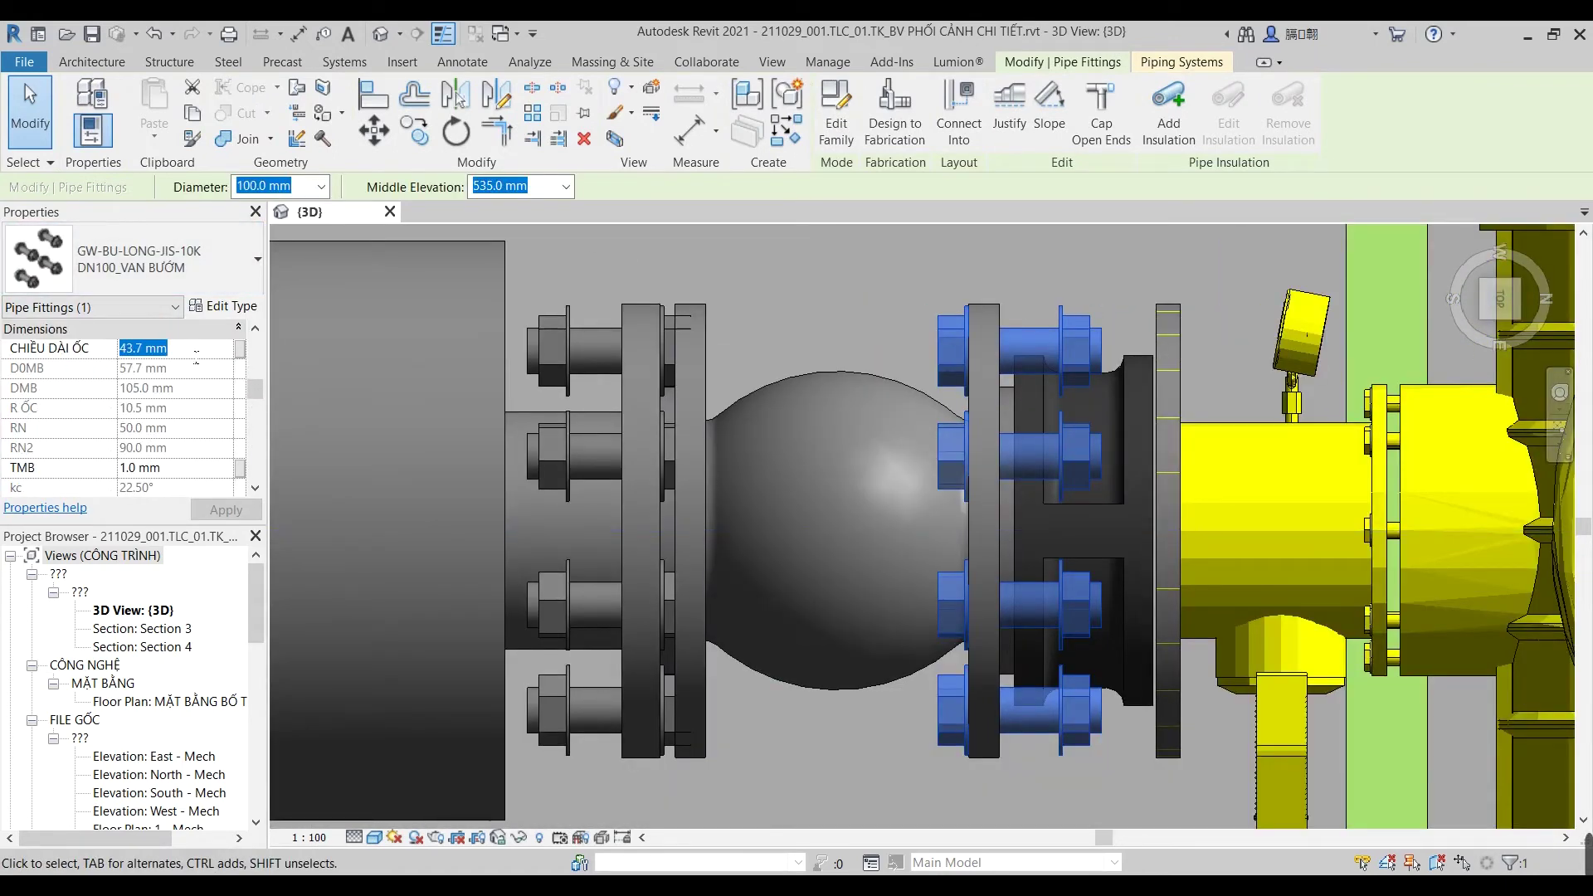
pyautogui.write('60')
pyautogui.press('Return')
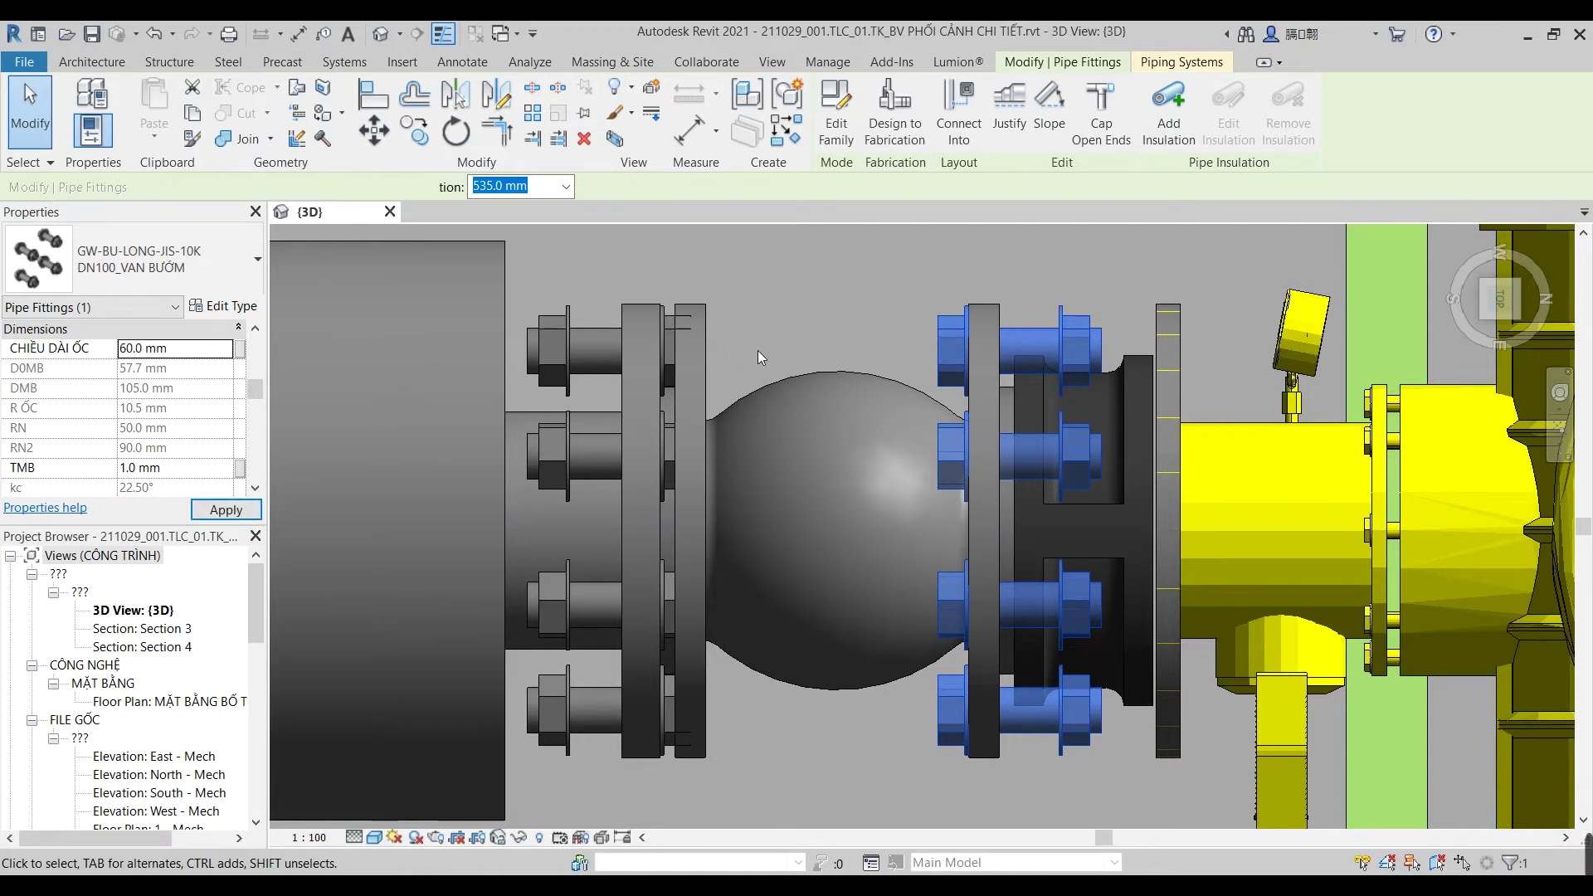
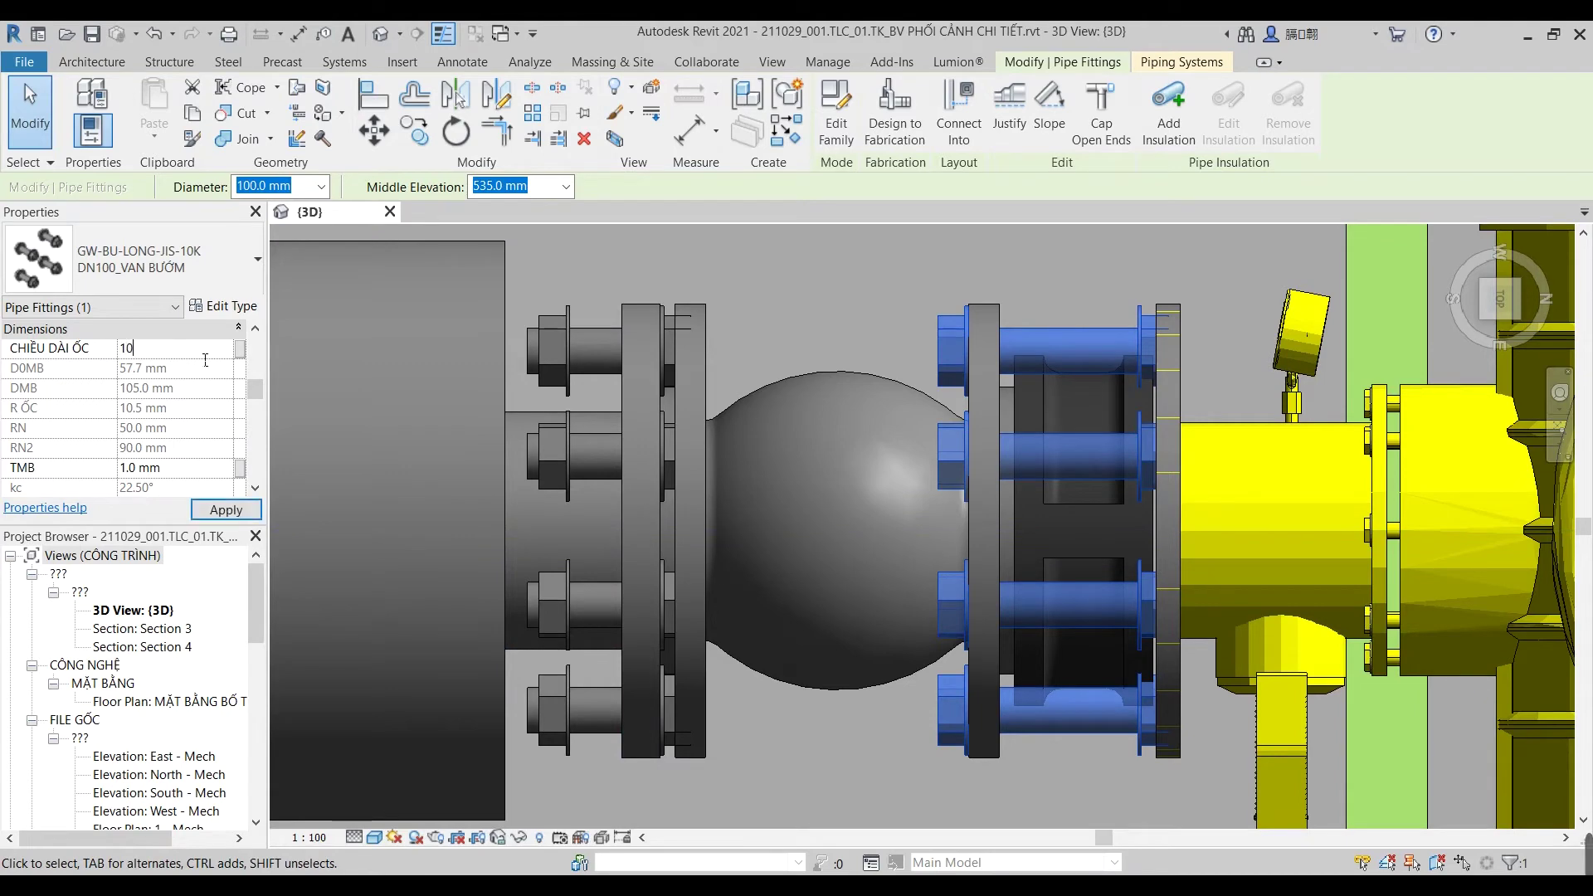
# Step: Move the 100 mm bolt set into position on the valve's pump-side flange
pyautogui.scroll(4, 1258, 331)
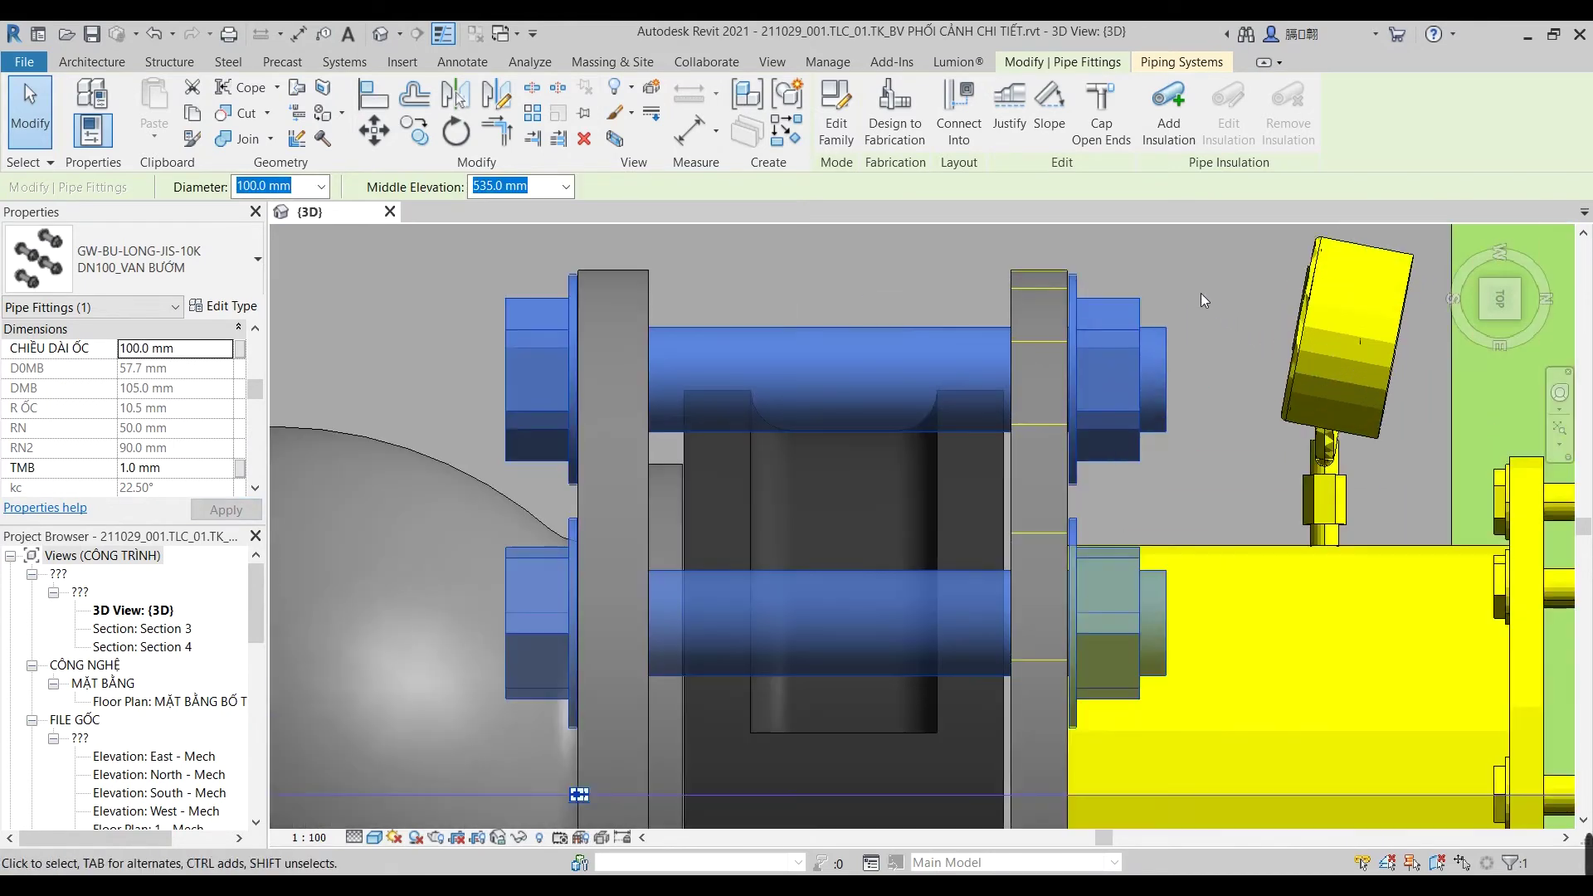
pyautogui.scroll(-5, 1182, 296)
pyautogui.click(1182, 295)
pyautogui.scroll(-3, 1182, 295)
pyautogui.click(914, 477)
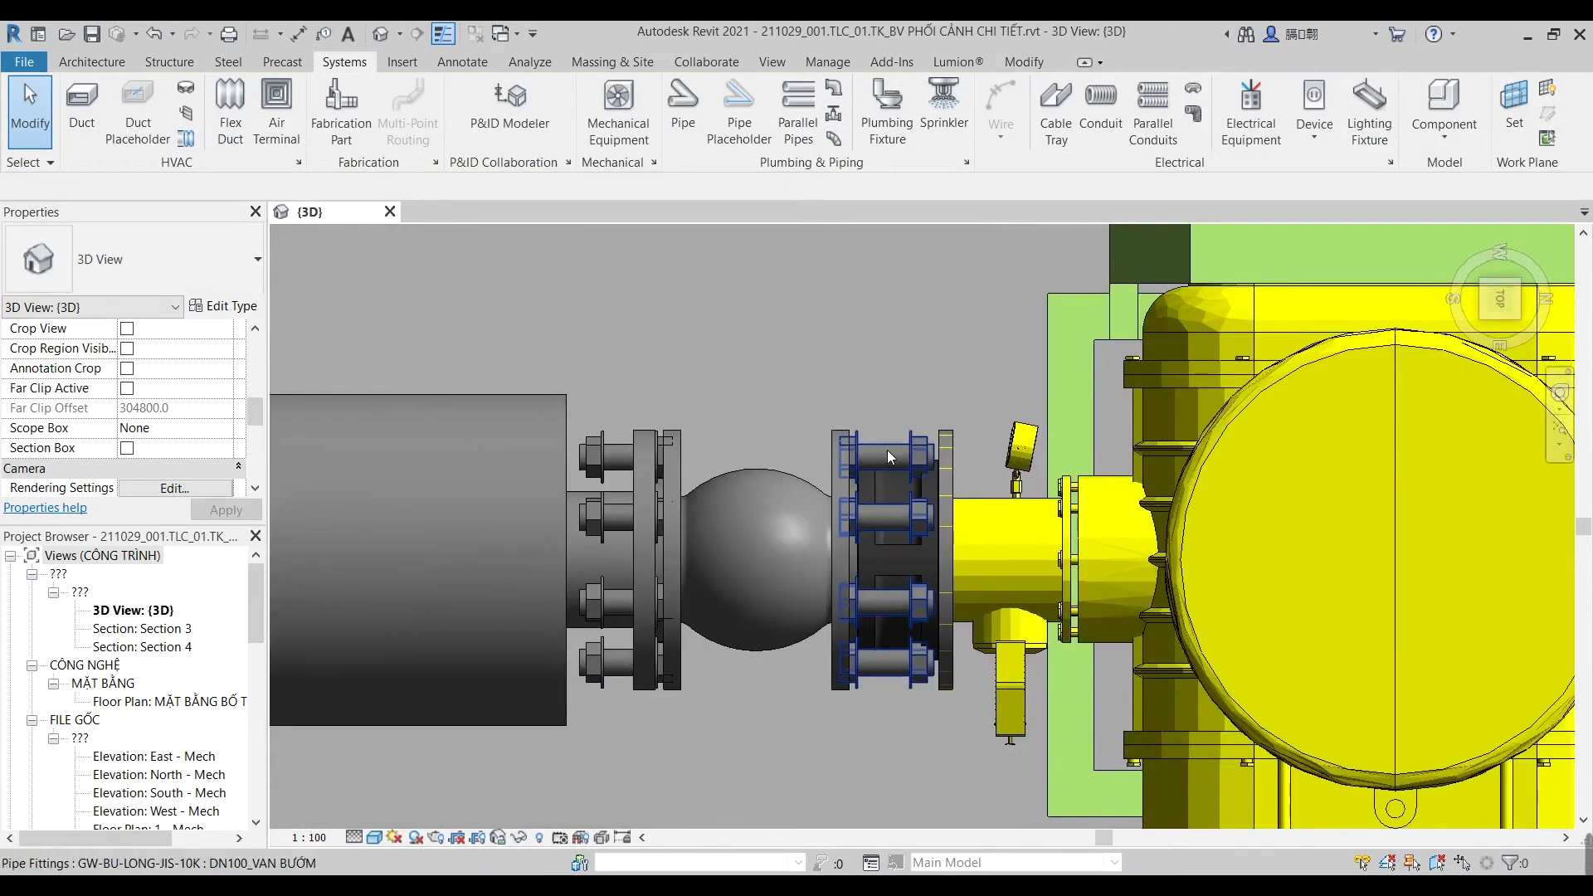
pyautogui.click(374, 130)
pyautogui.scroll(5, 832, 408)
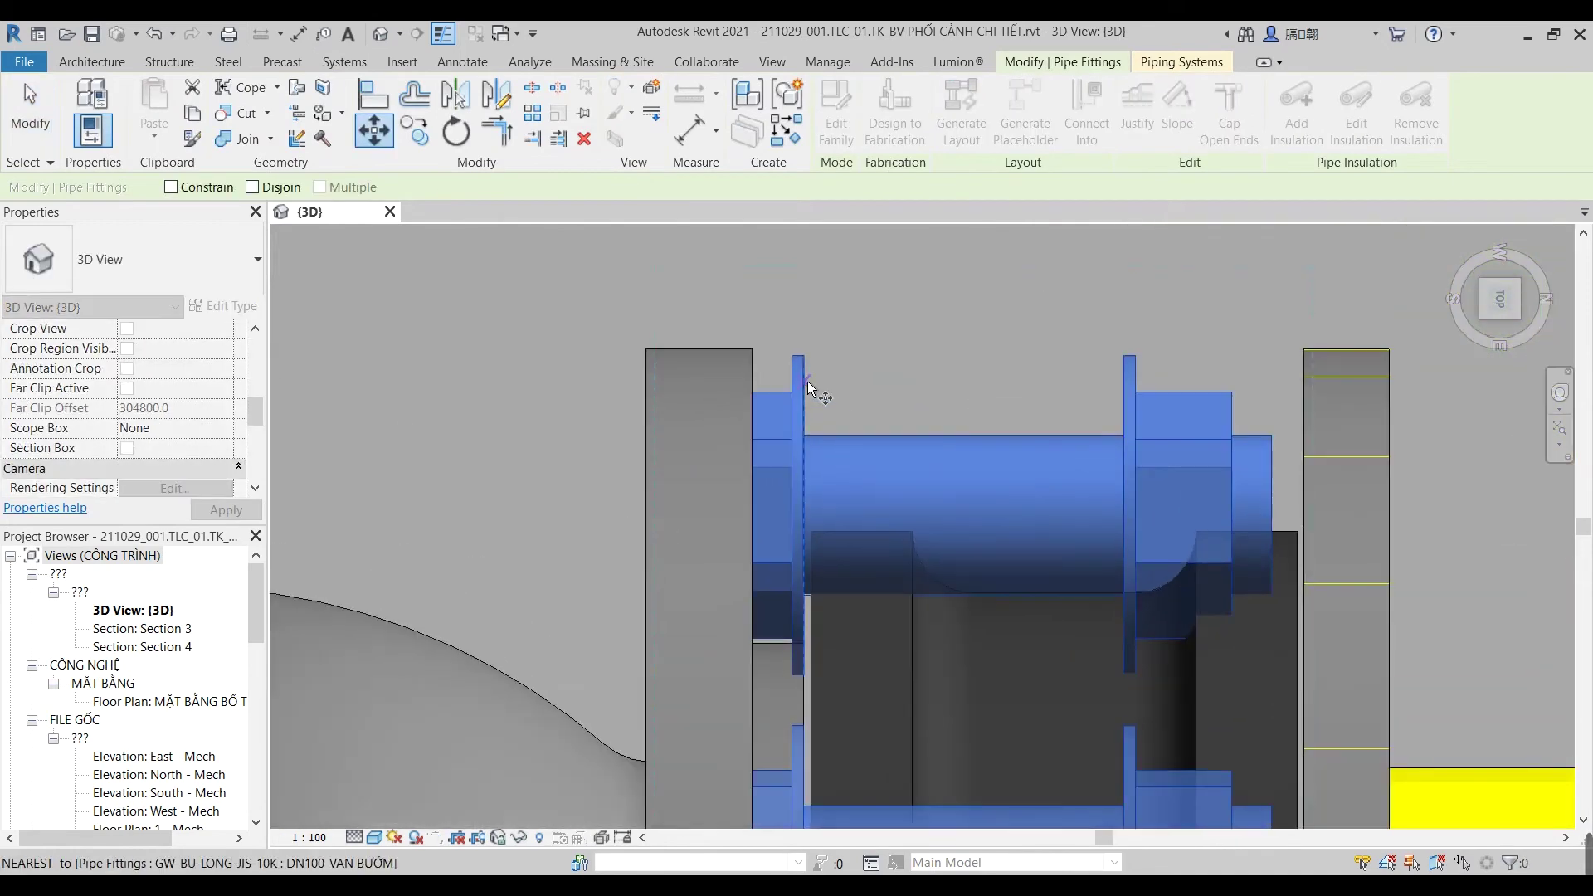
pyautogui.click(648, 390)
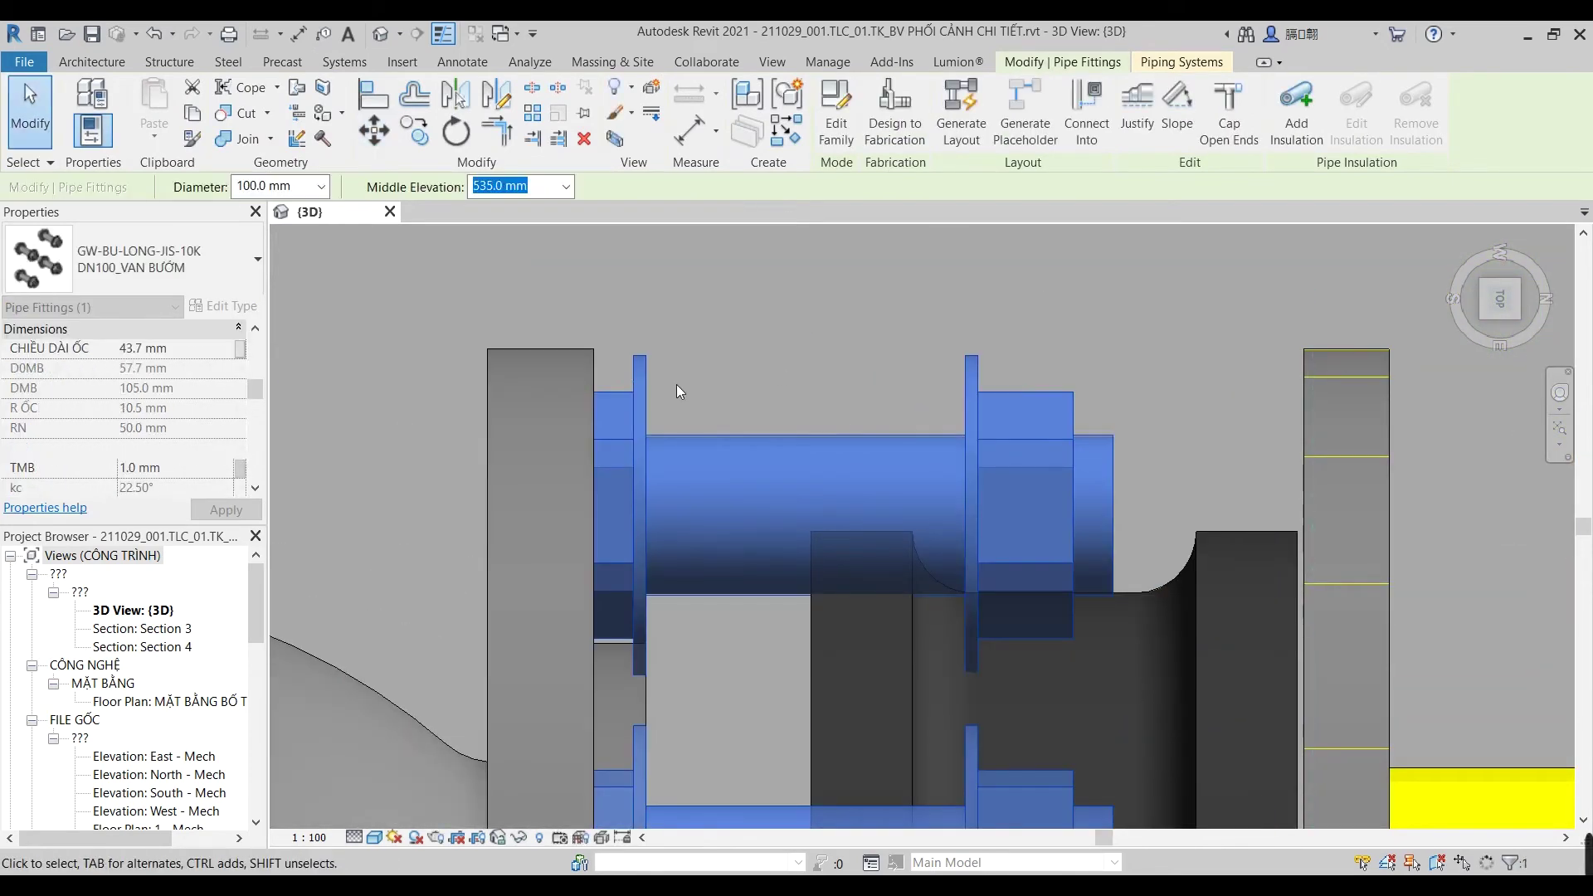
# Step: Copy the bolt set with CO to a second spot, snapping vertically
pyautogui.click(802, 392)
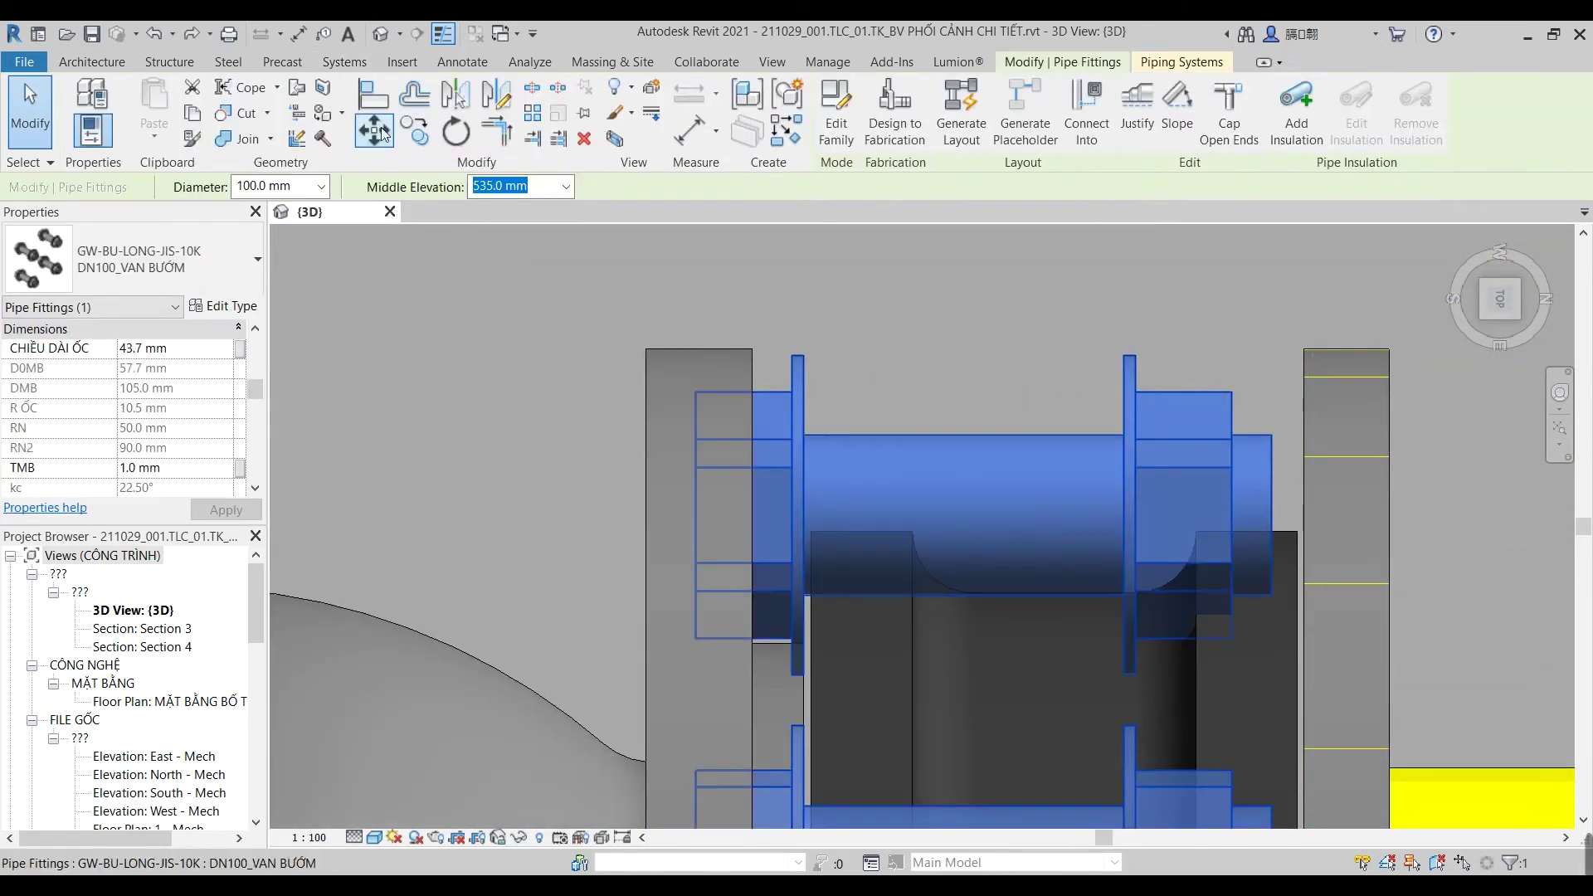
pyautogui.press('c')
pyautogui.press('o')
pyautogui.click(806, 380)
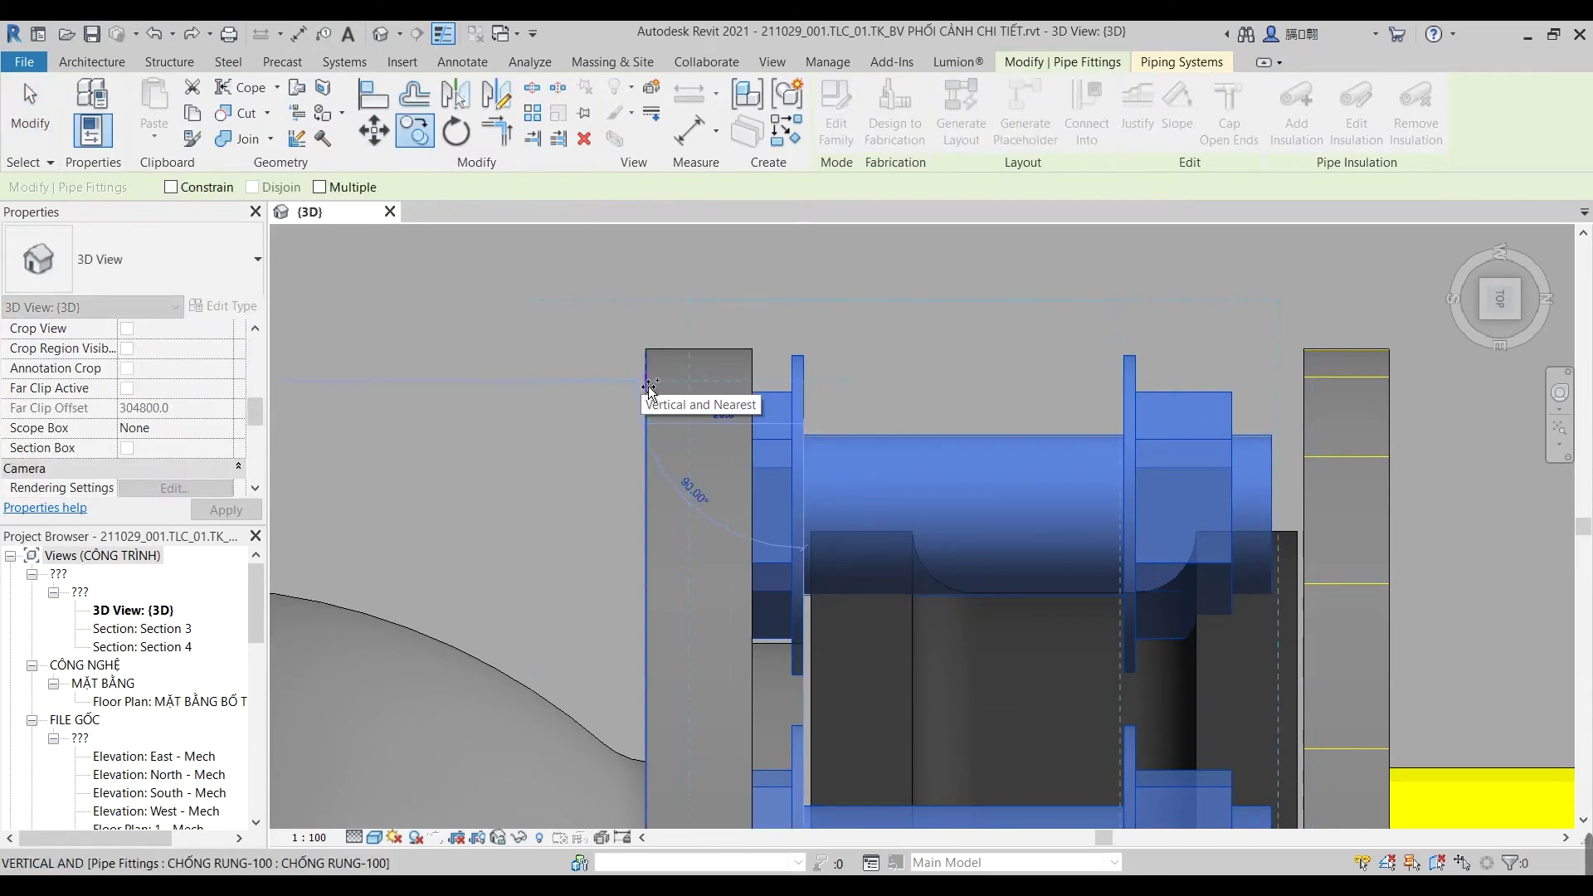
pyautogui.click(648, 384)
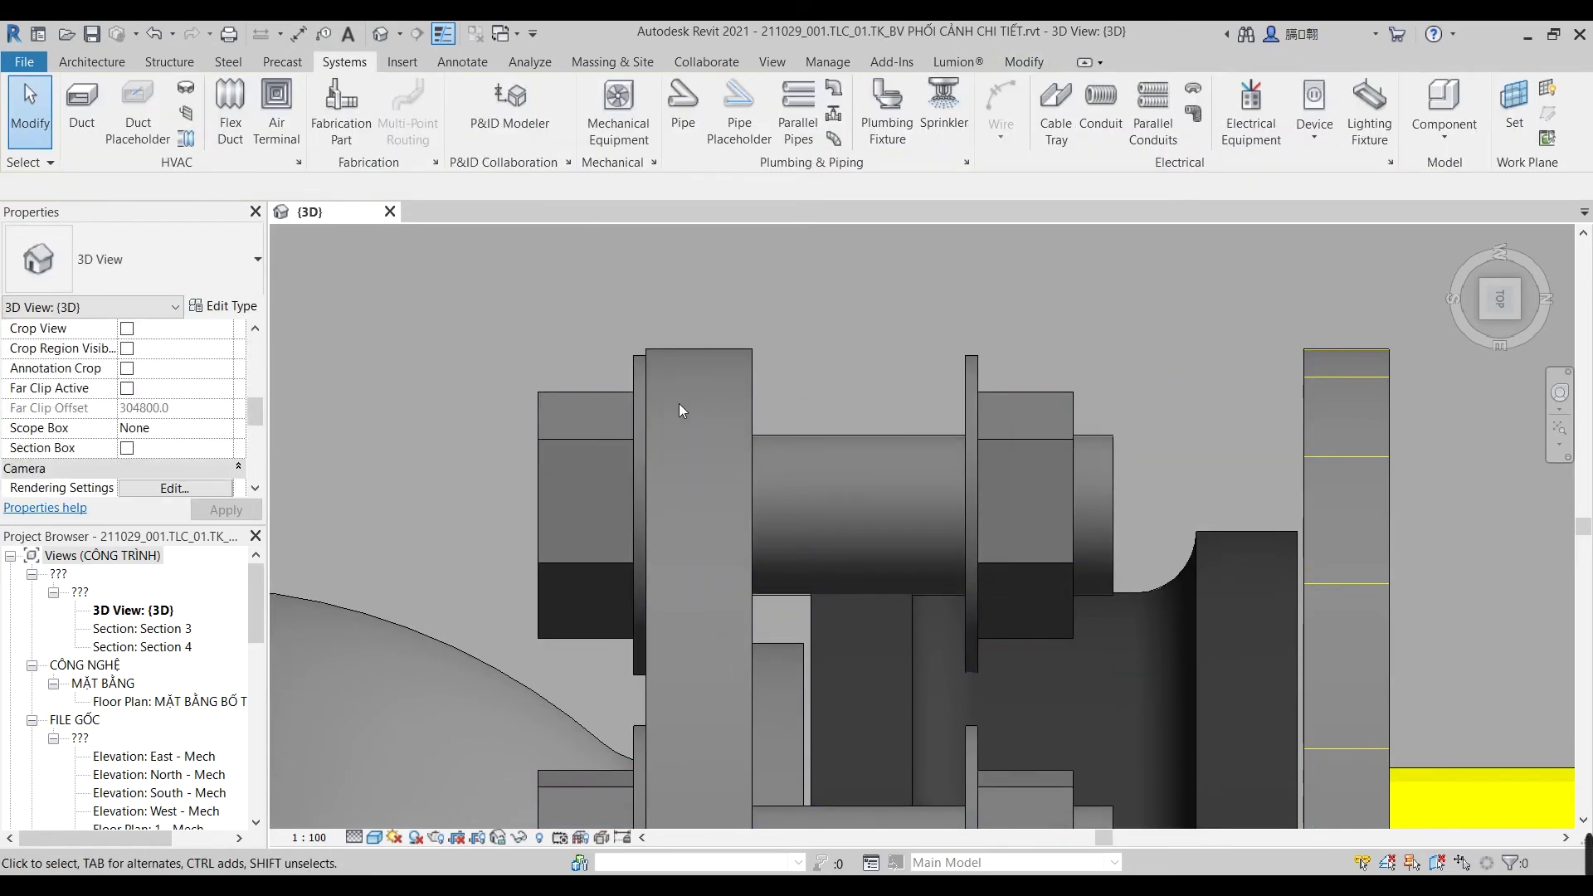
# Step: Verify the copy's CHIỀU DÀI ỐC bolt length, then select the pipe-side flange's bolt set
pyautogui.click(640, 399)
pyautogui.scroll(2, 775, 389)
pyautogui.click(190, 360)
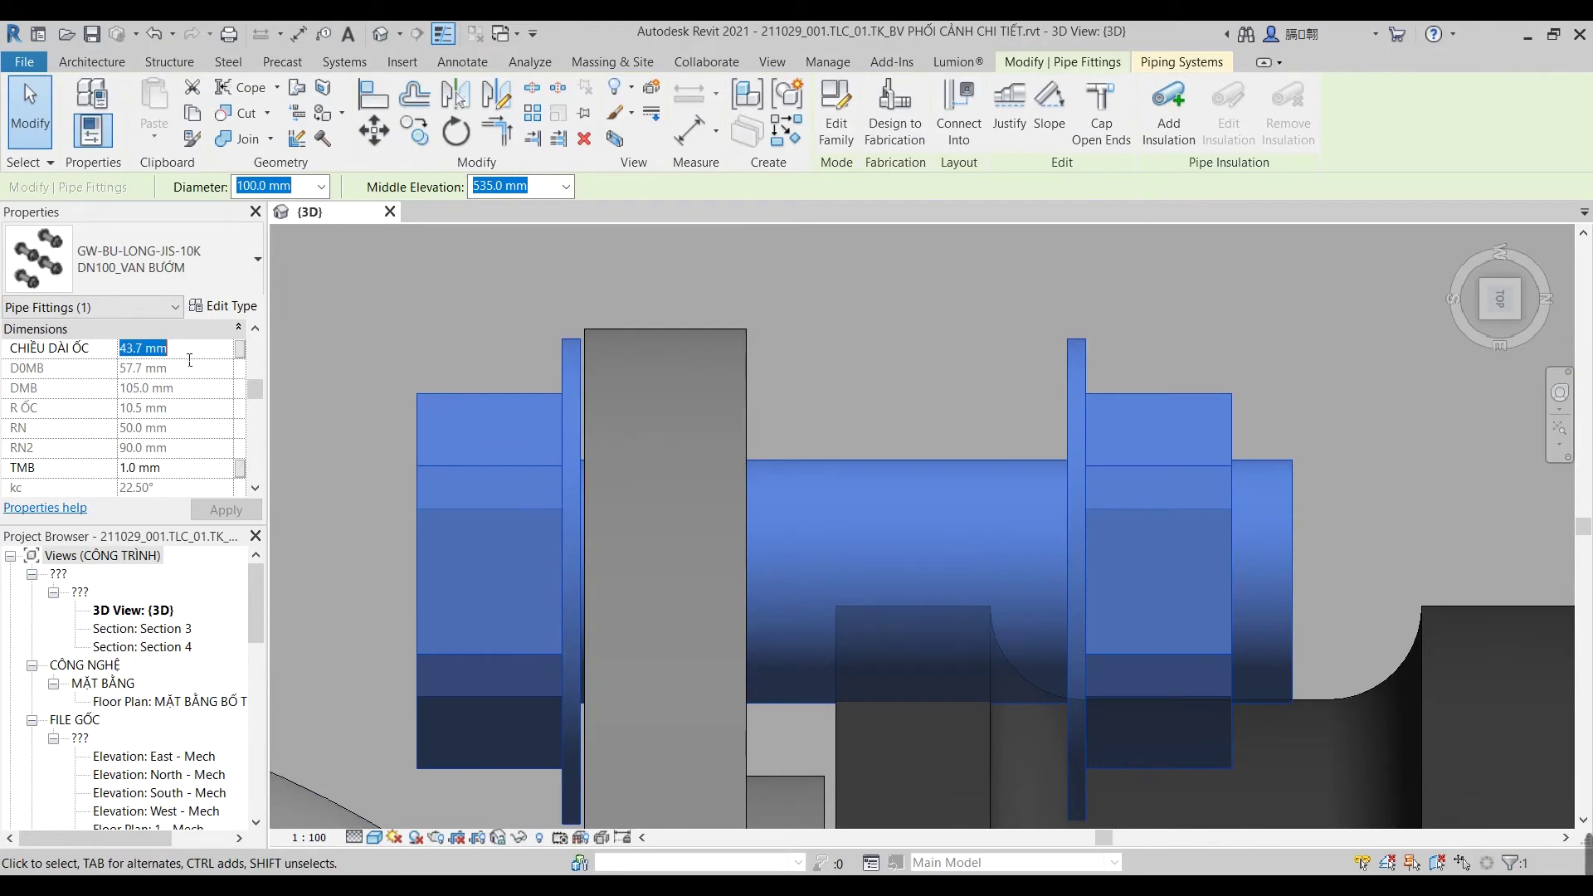
pyautogui.click(970, 347)
pyautogui.scroll(-3, 934, 342)
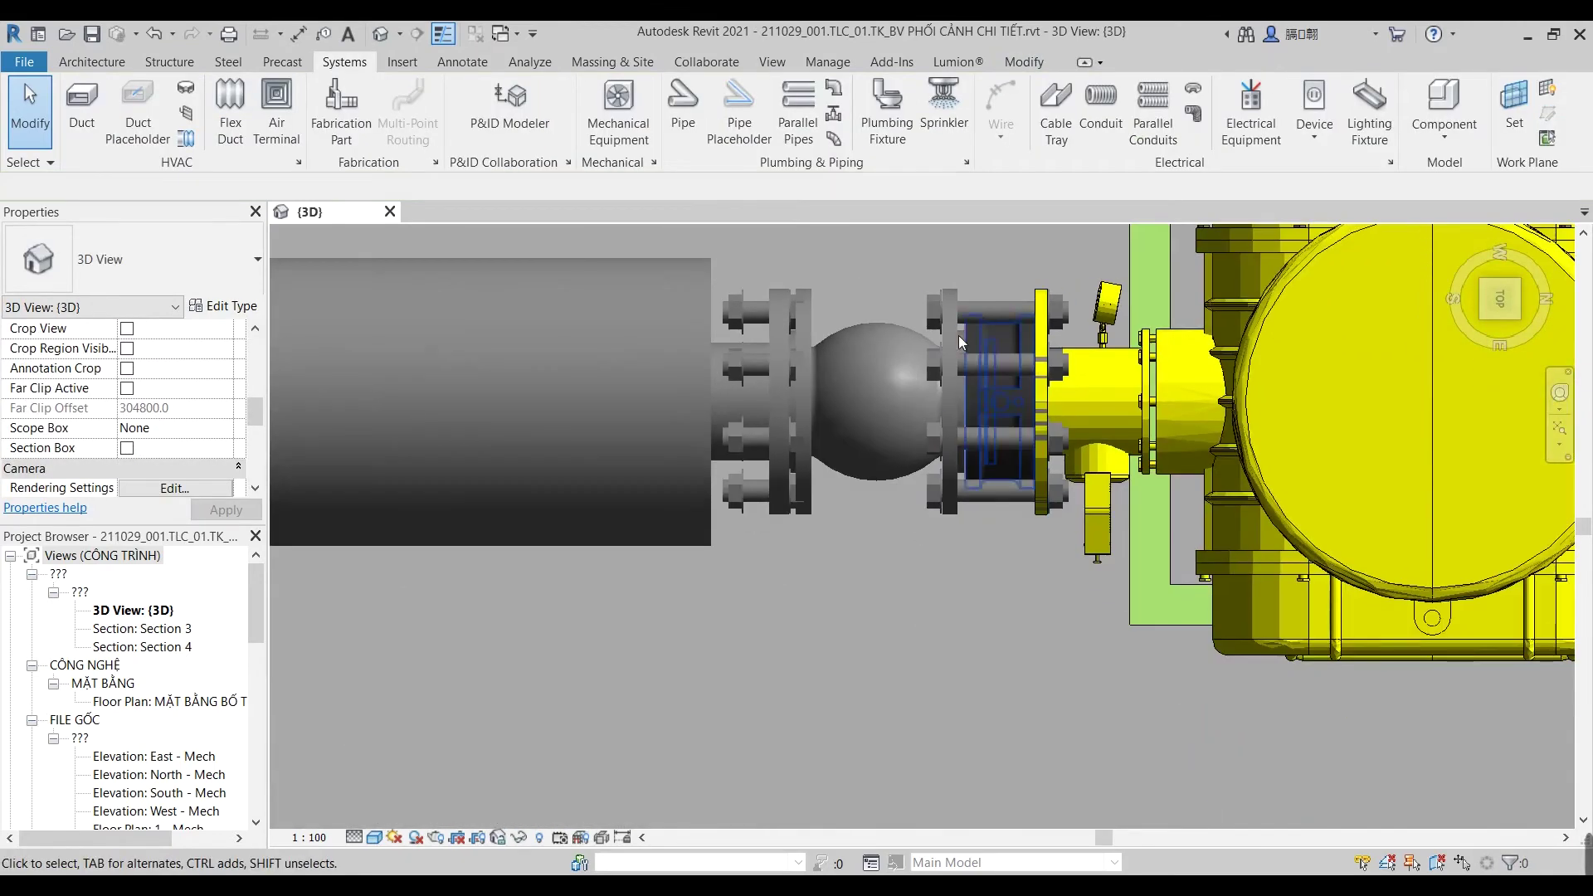
pyautogui.scroll(1, 822, 440)
pyautogui.click(817, 444)
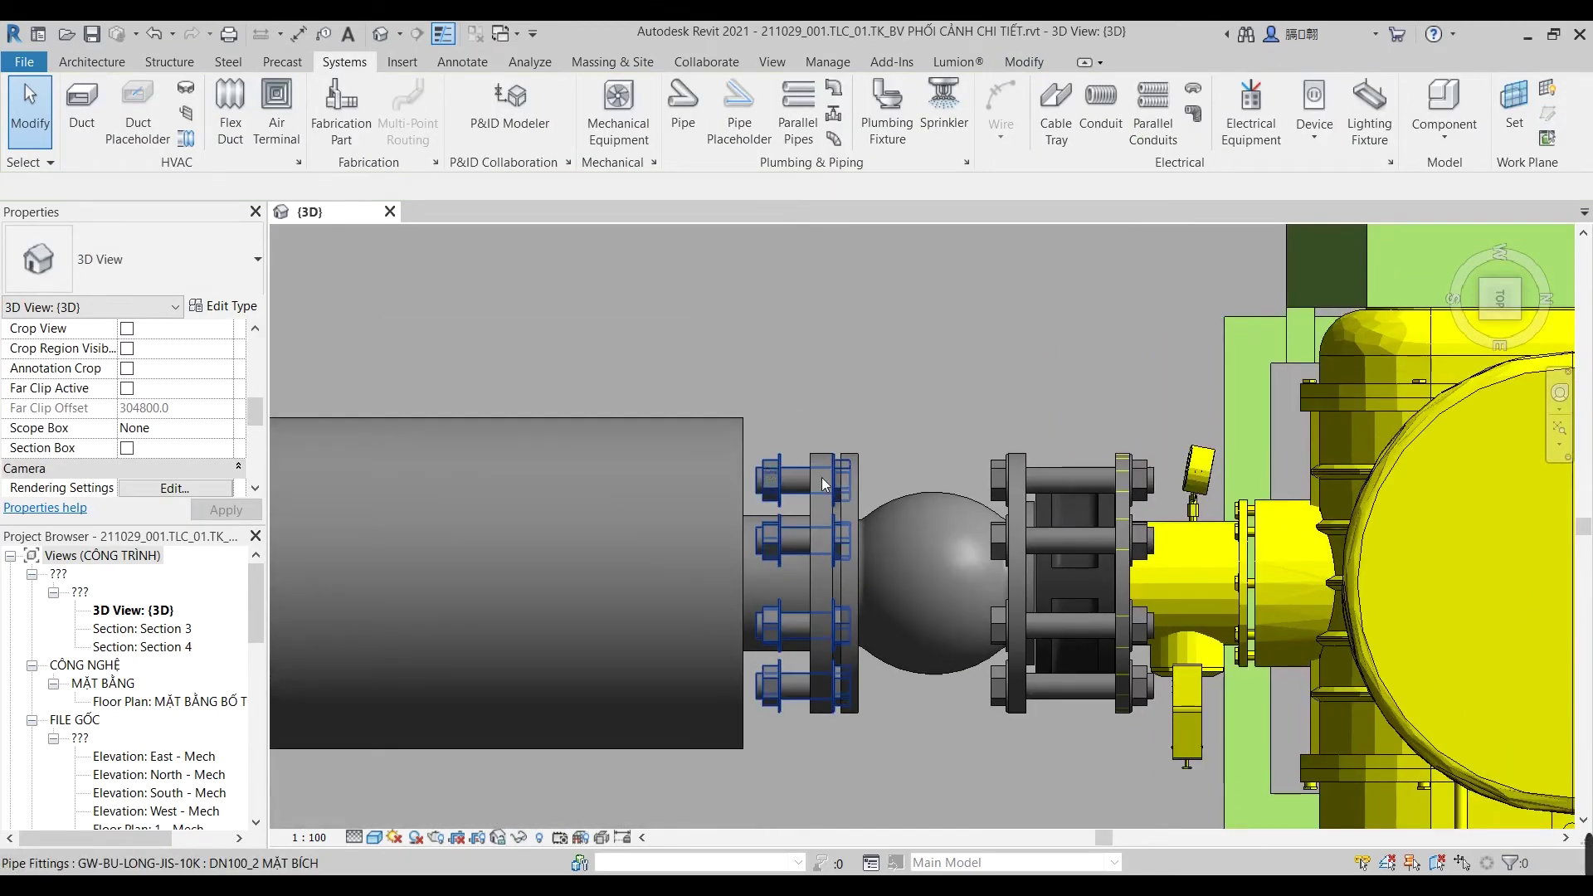
# Step: Copy the two selected bolt sets into place on the pipe-side flange
pyautogui.scroll(4, 818, 440)
pyautogui.scroll(-4, 911, 362)
pyautogui.scroll(1, 911, 362)
pyautogui.keyDown('ctrl'); pyautogui.click(704, 306); pyautogui.keyUp('ctrl')
pyautogui.click(414, 131)
pyautogui.scroll(5, 727, 332)
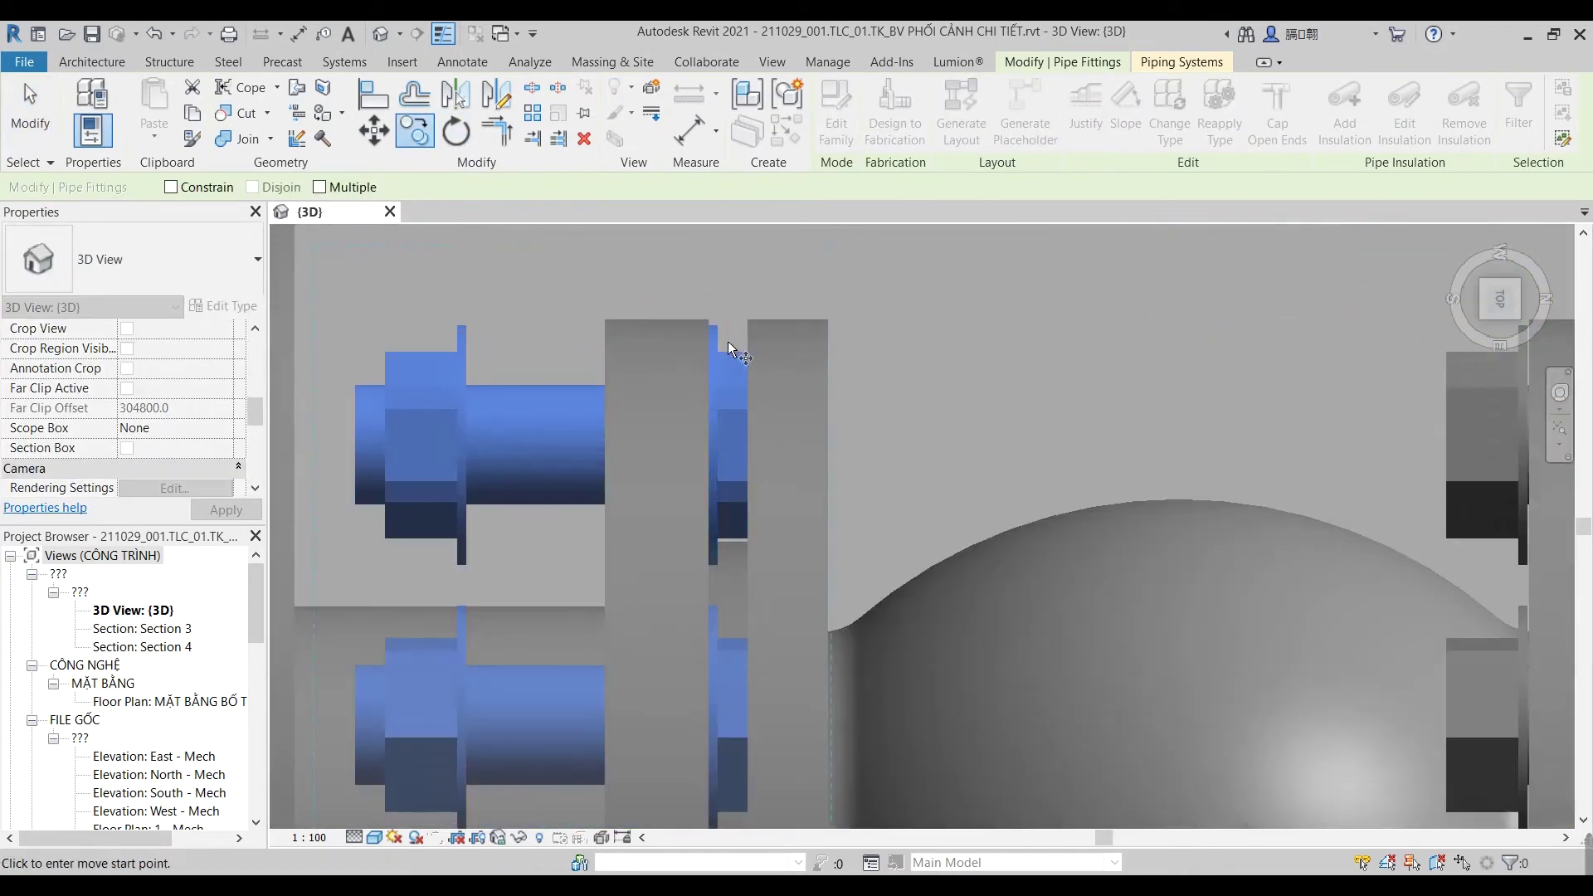
pyautogui.scroll(1, 705, 356)
pyautogui.click(874, 374)
pyautogui.scroll(-3, 913, 365)
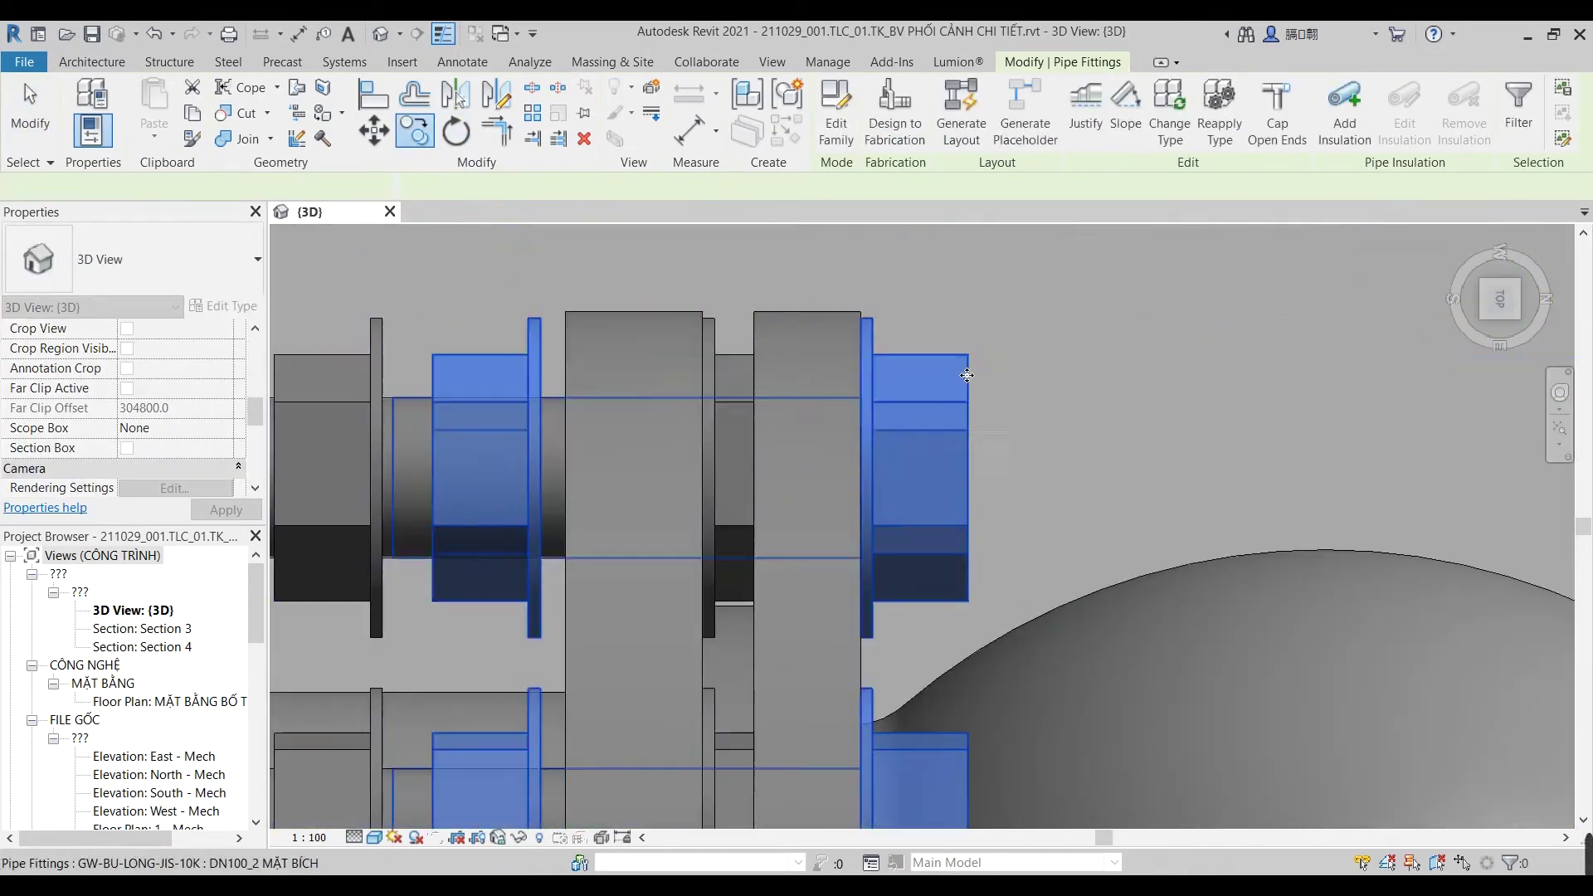
pyautogui.scroll(2, 924, 357)
pyautogui.scroll(-1, 913, 357)
pyautogui.scroll(1, 849, 355)
# Step: Delete the stray extra bolt set
pyautogui.press('Escape')
pyautogui.scroll(-2, 699, 346)
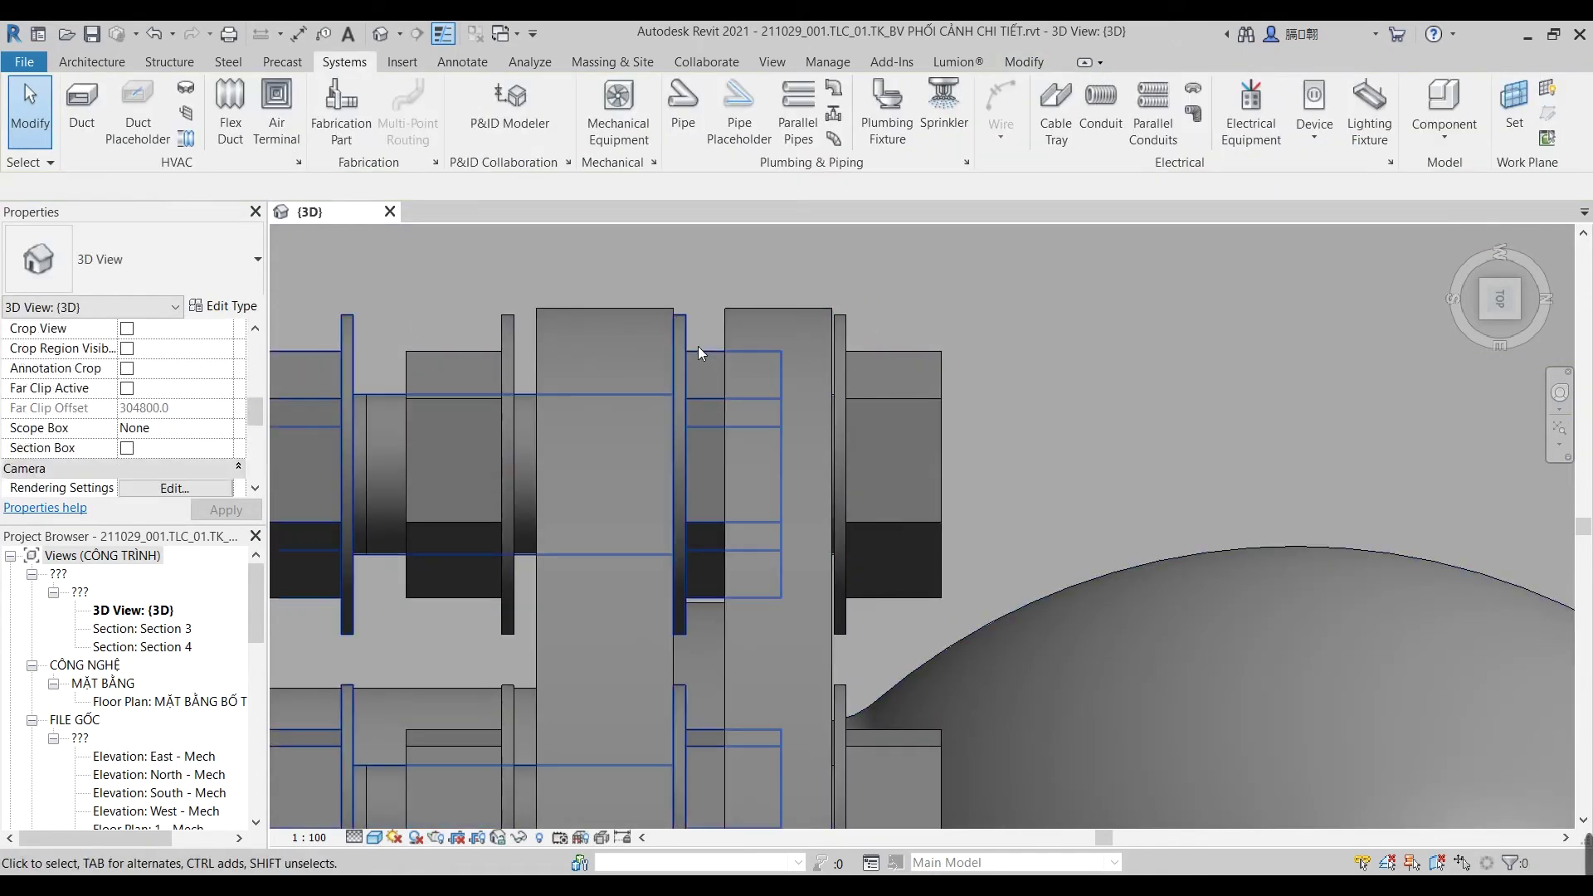
pyautogui.scroll(-2, 720, 337)
pyautogui.scroll(-2, 780, 408)
pyautogui.scroll(4, 837, 647)
pyautogui.scroll(-2, 837, 647)
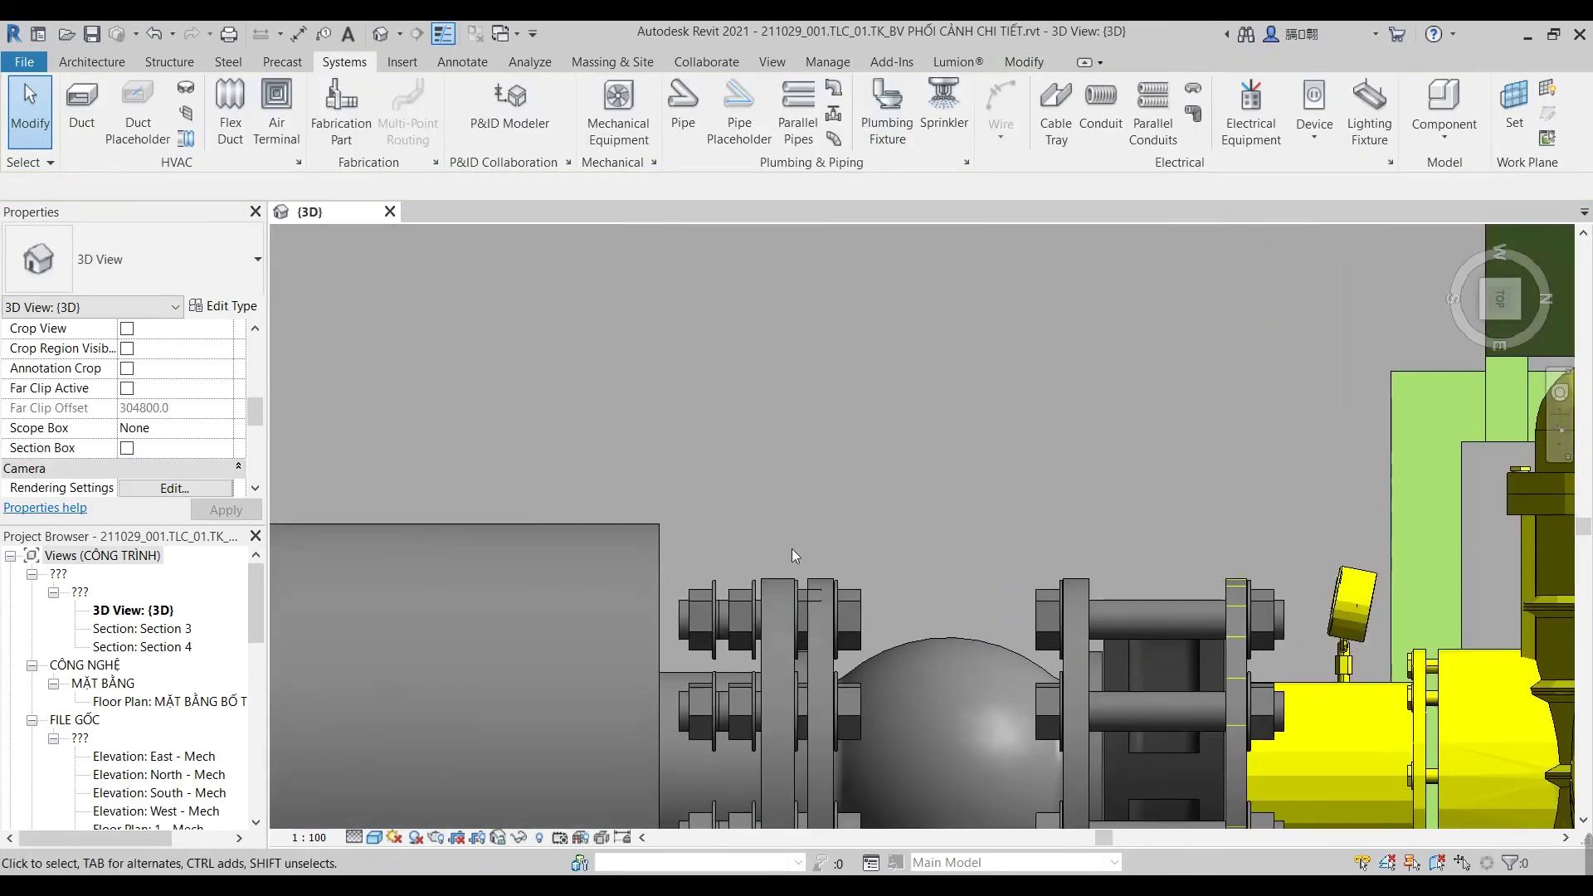
pyautogui.click(742, 561)
pyautogui.press('Delete')
# Step: Give both pipe-side bolt sets a CHIỀU DÀI ỐC length of 42.0 mm
pyautogui.click(886, 395)
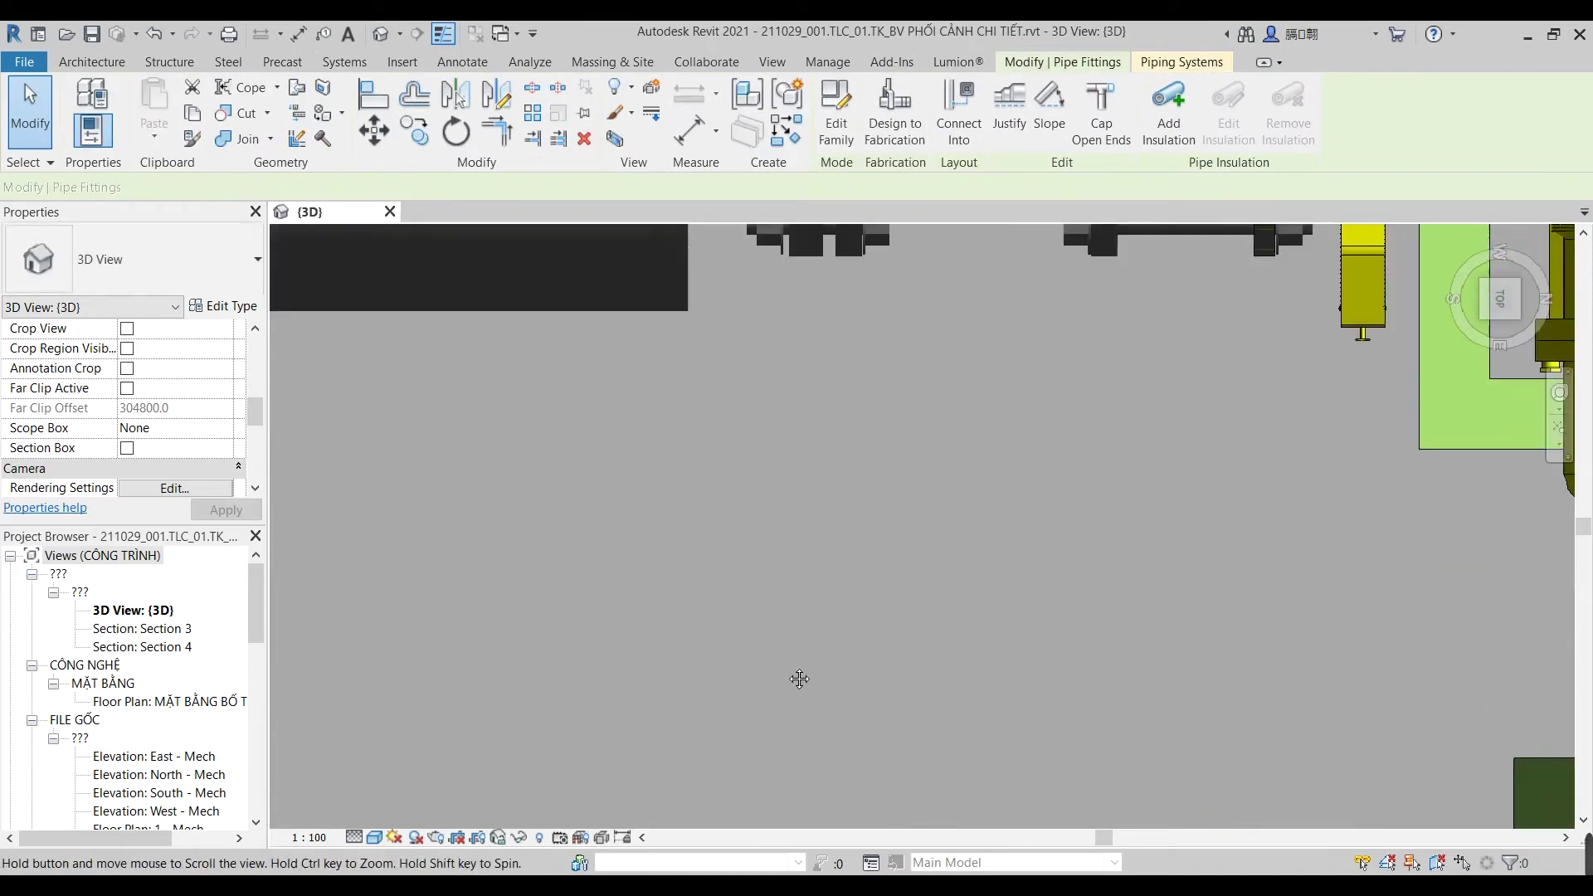
pyautogui.scroll(-2, 810, 550)
pyautogui.keyDown('ctrl'); pyautogui.click(747, 567); pyautogui.keyUp('ctrl')
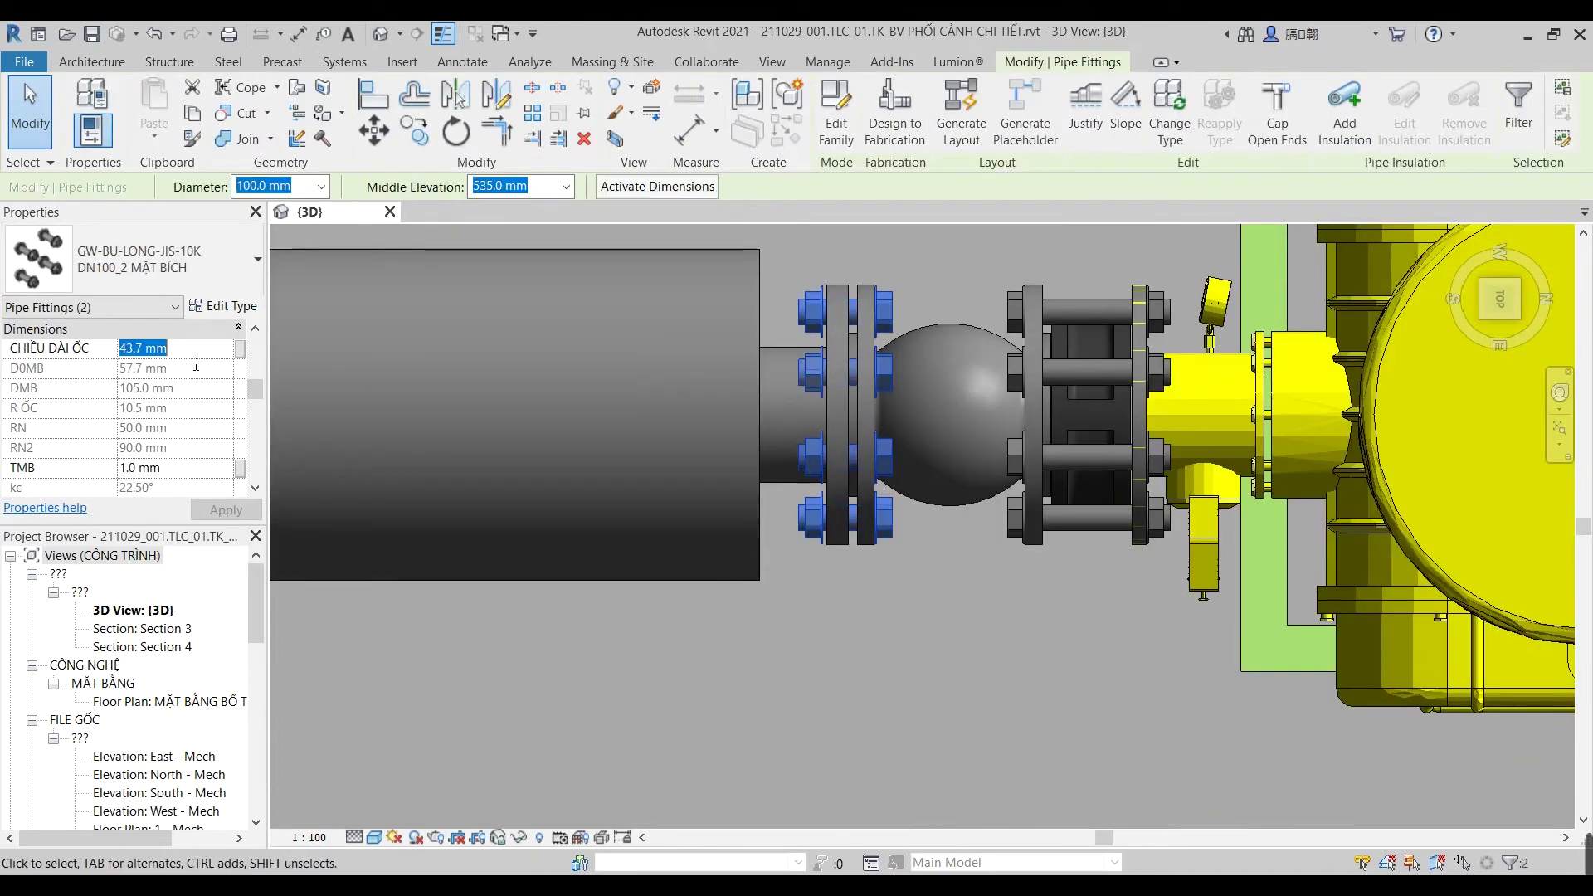
pyautogui.click(950, 569)
pyautogui.scroll(-3, 938, 605)
# Step: Try flipping the elbow flange's bolt set with Space, dismissing the line-too-short error
pyautogui.scroll(1, 886, 548)
pyautogui.scroll(4, 710, 610)
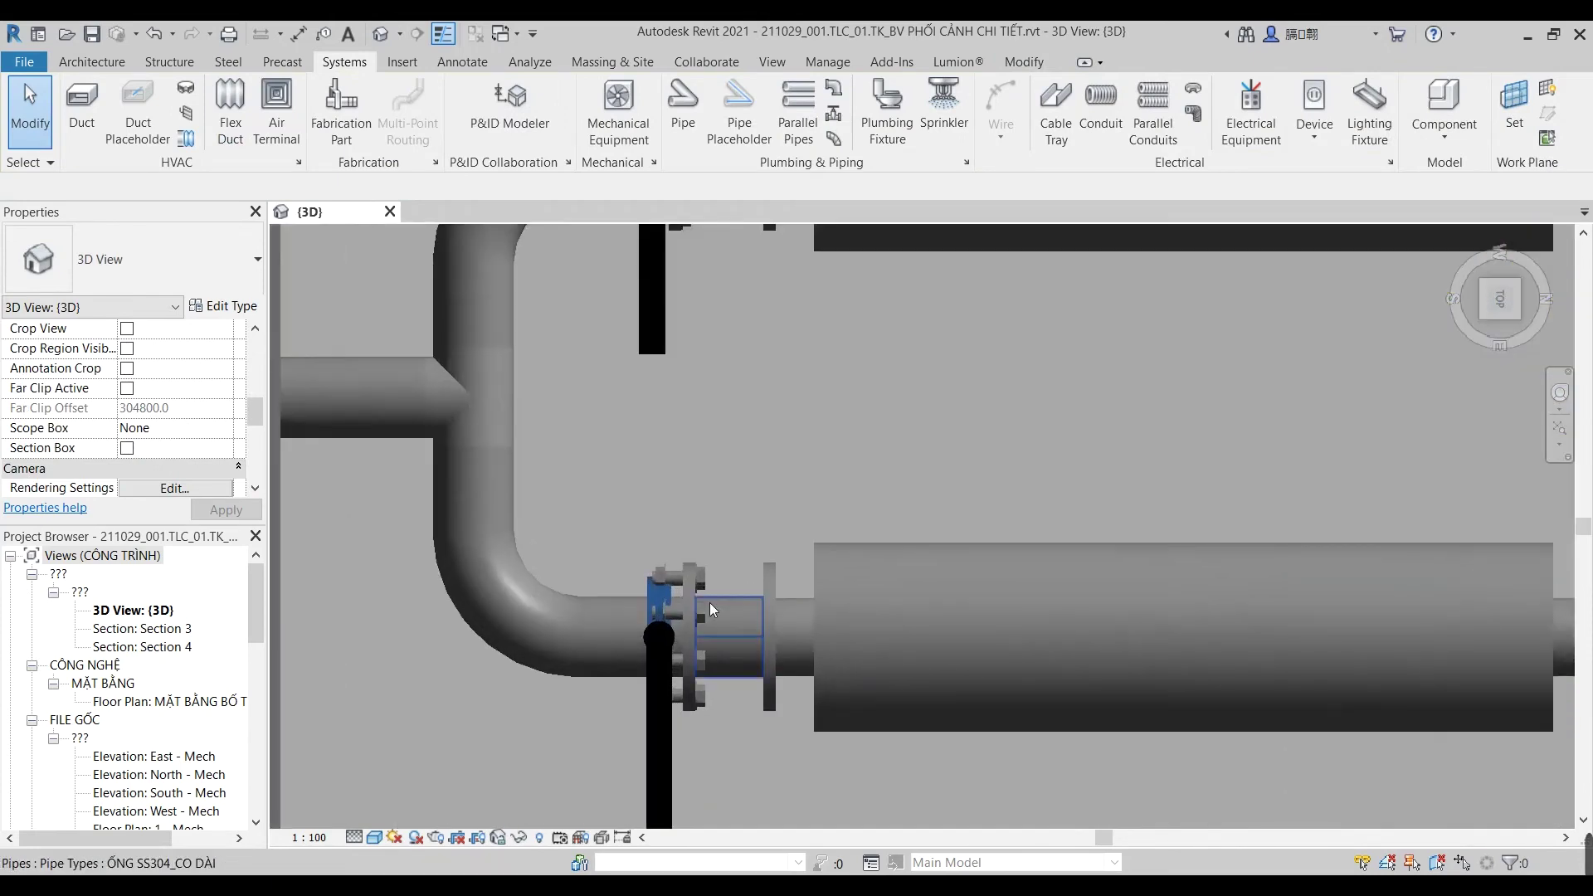
pyautogui.click(699, 569)
pyautogui.press('space')
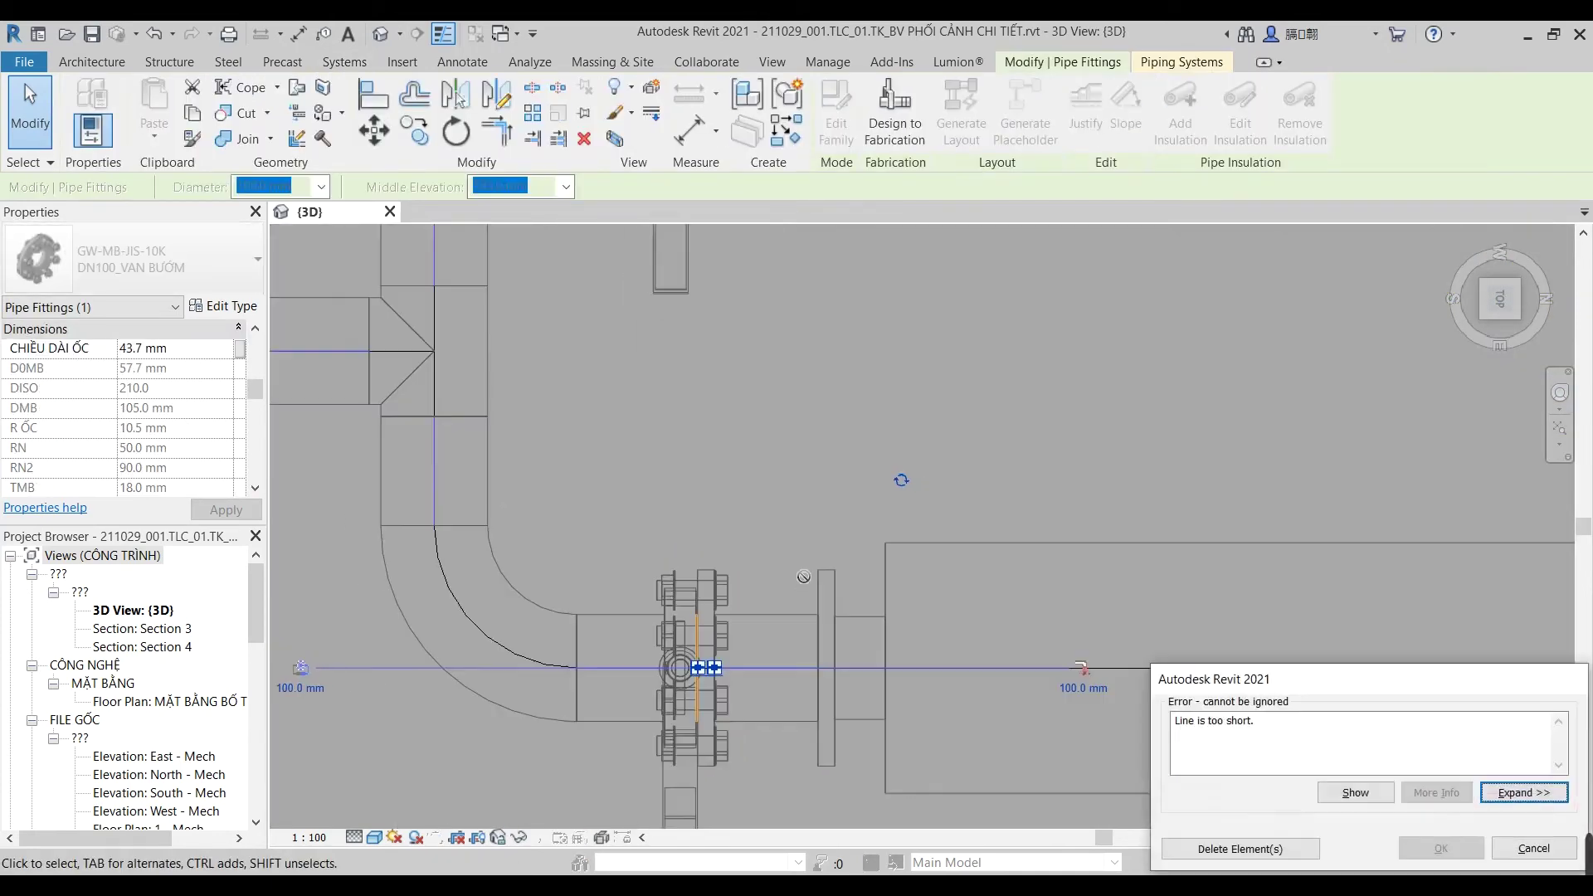
pyautogui.click(1532, 854)
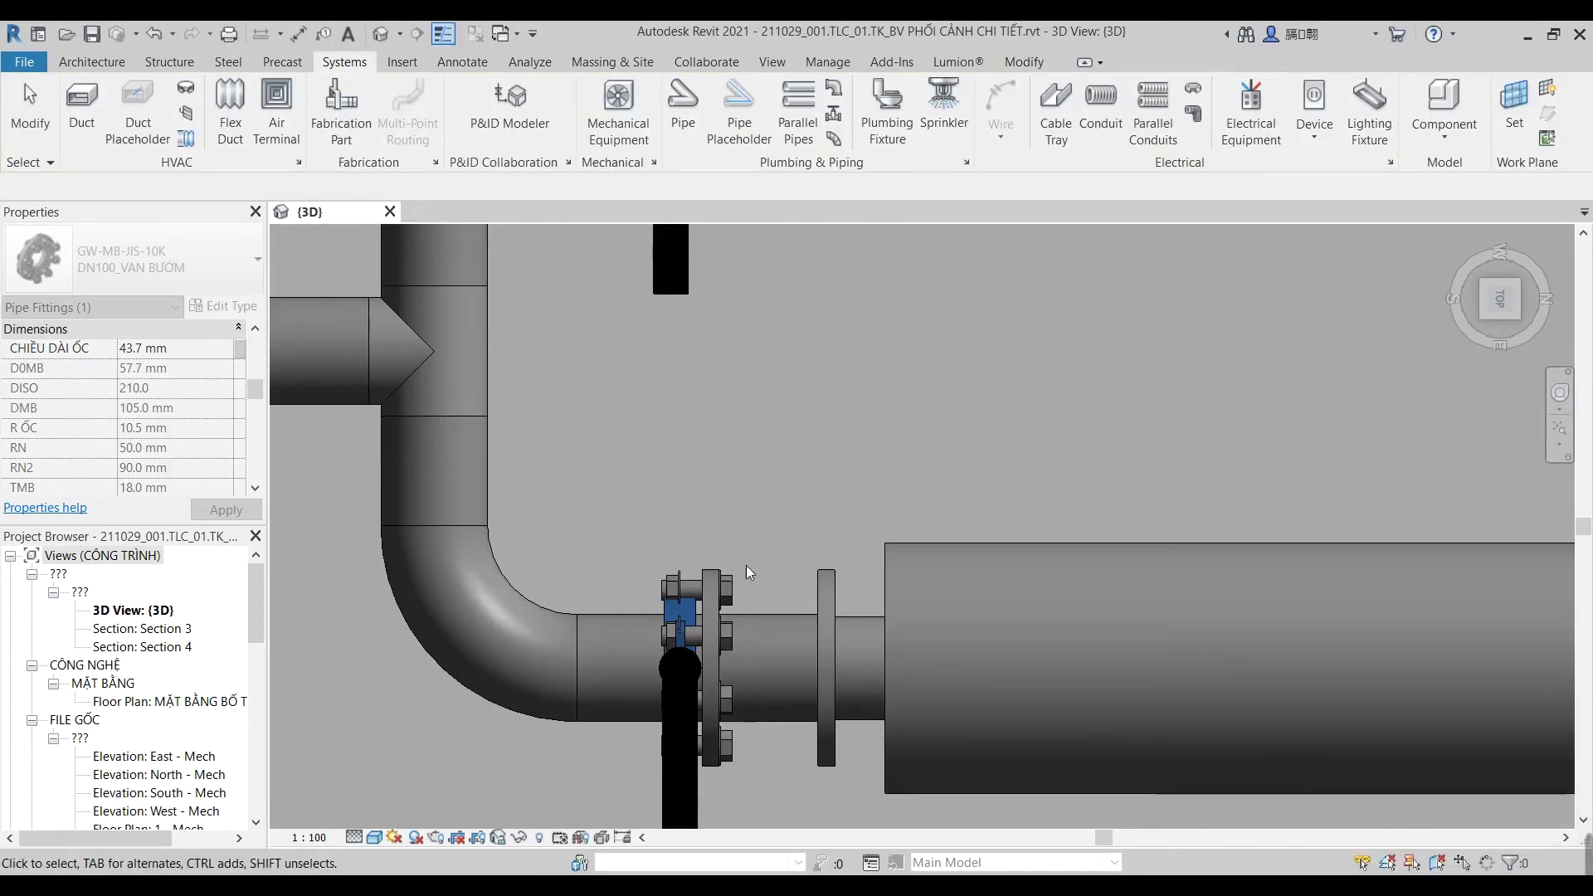
pyautogui.scroll(-3, 821, 630)
# Step: Reselect the elbow bolt set and flip its orientation again past the line-too-short warnings
pyautogui.click(743, 424)
pyautogui.scroll(3, 744, 417)
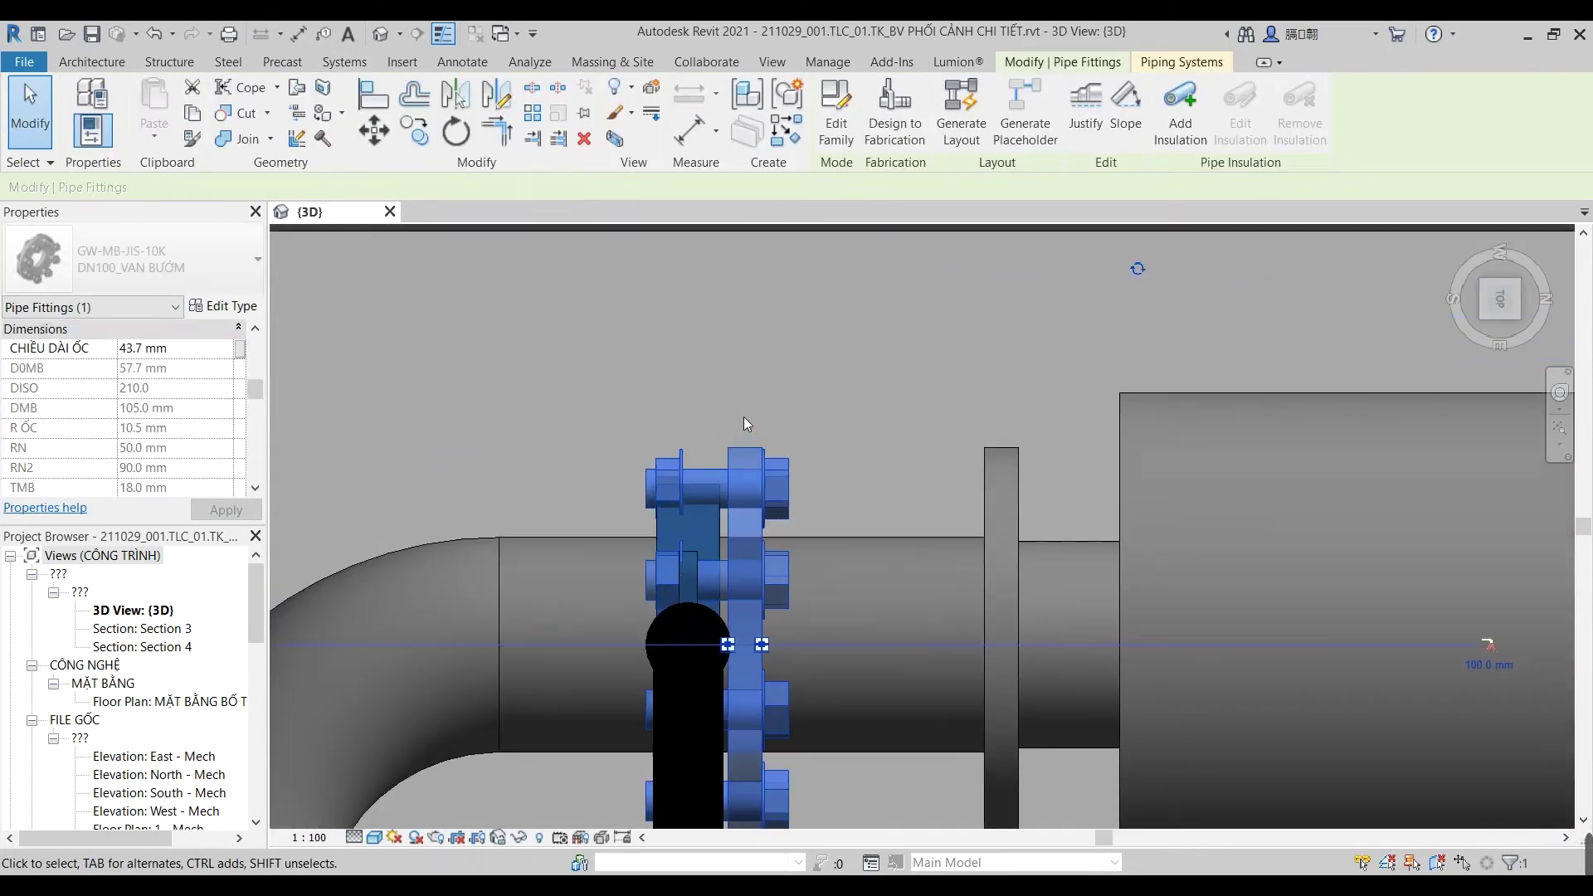
pyautogui.press('space')
pyautogui.click(1534, 849)
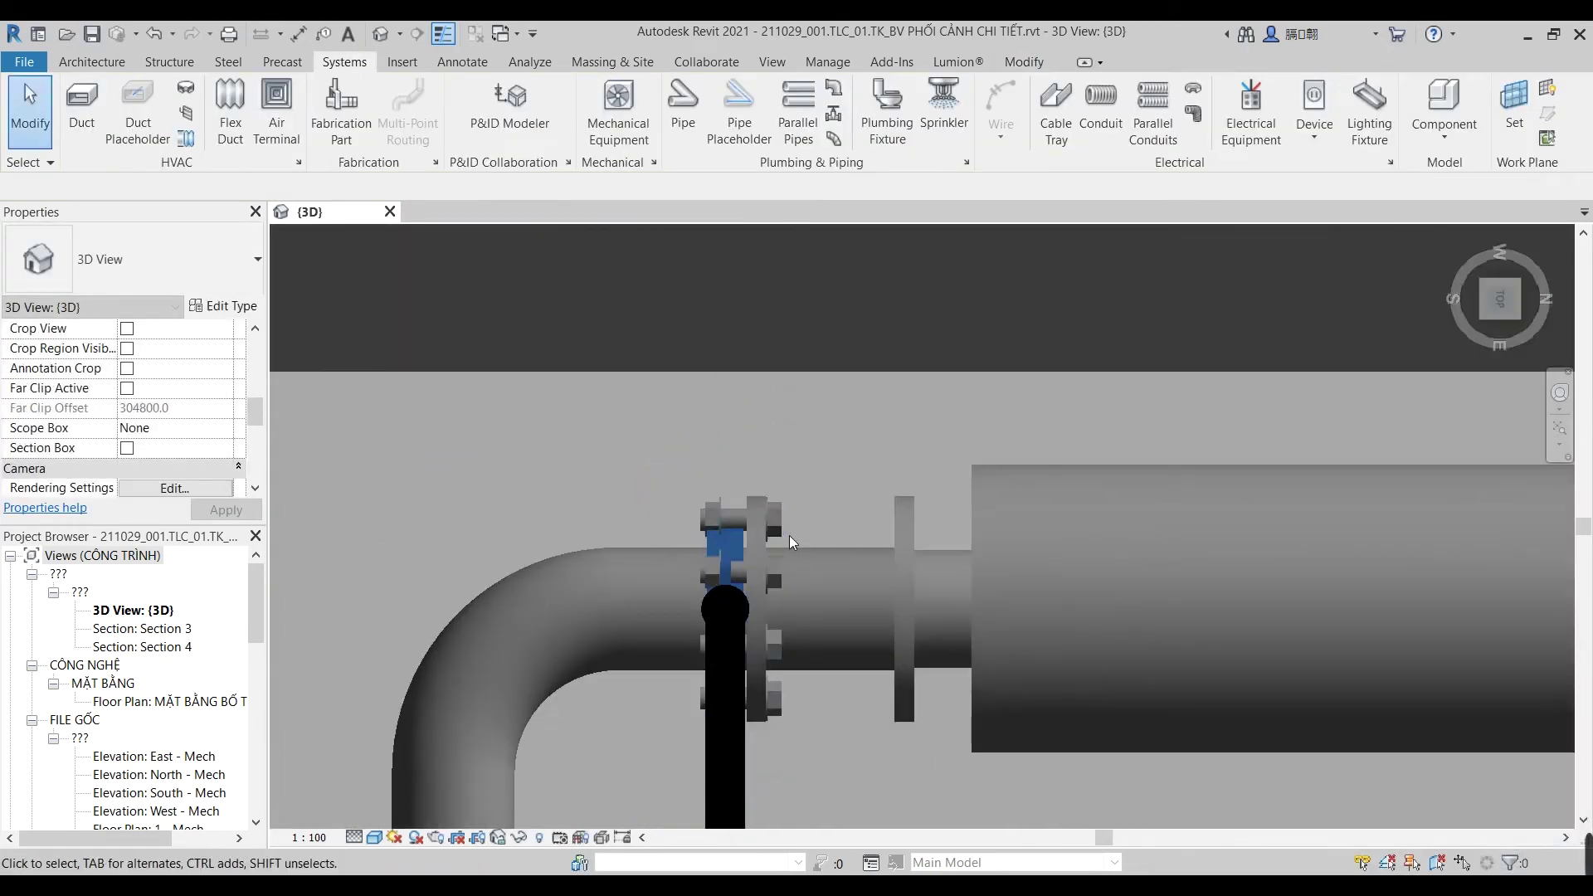
pyautogui.scroll(-2, 789, 537)
pyautogui.scroll(2, 785, 488)
pyautogui.scroll(2, 870, 471)
pyautogui.scroll(2, 833, 455)
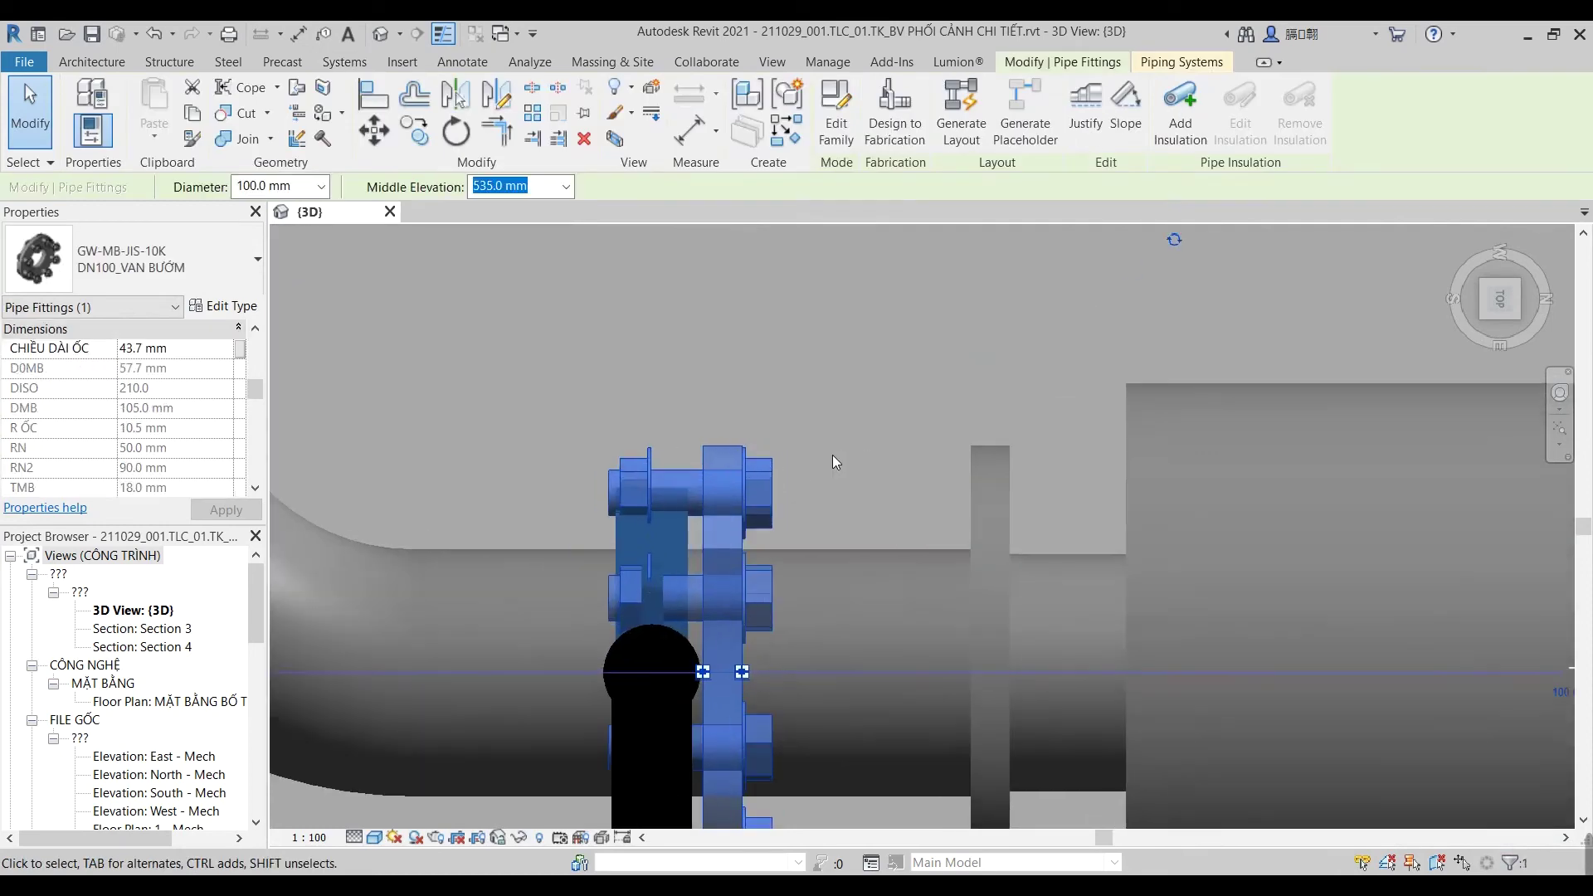
pyautogui.press('space')
pyautogui.click(1225, 850)
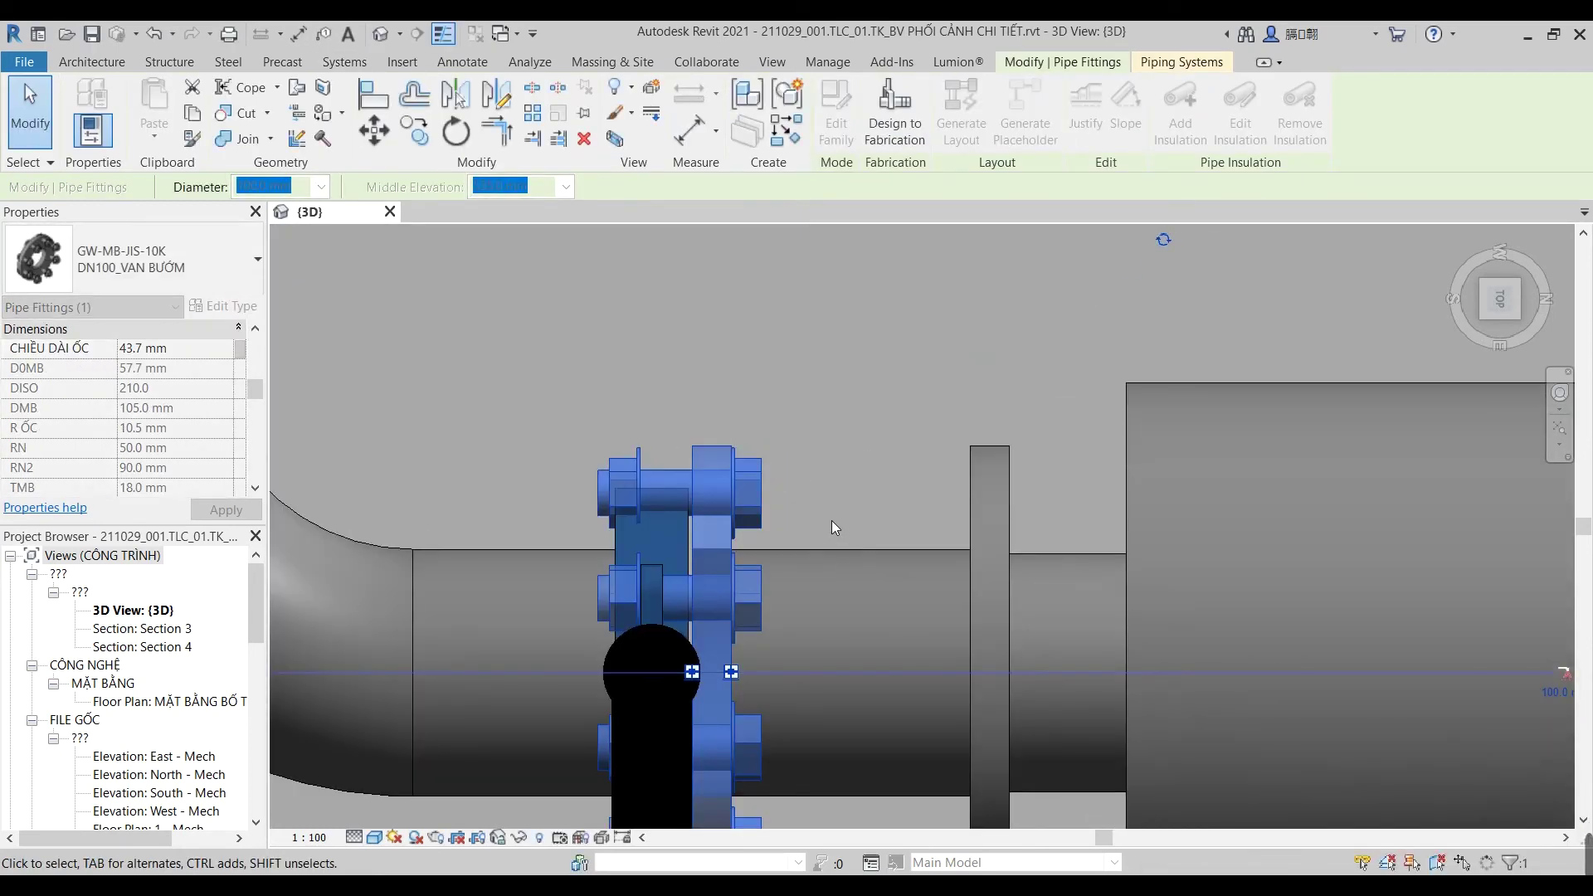
pyautogui.scroll(-2, 828, 489)
# Step: Set the DN100_VAN BƯỚM bolt-set fitting's CHIỀU DÀI ỐC to 60.0 mm
pyautogui.moveTo(833, 473); pyautogui.dragTo(888, 643, button='middle')
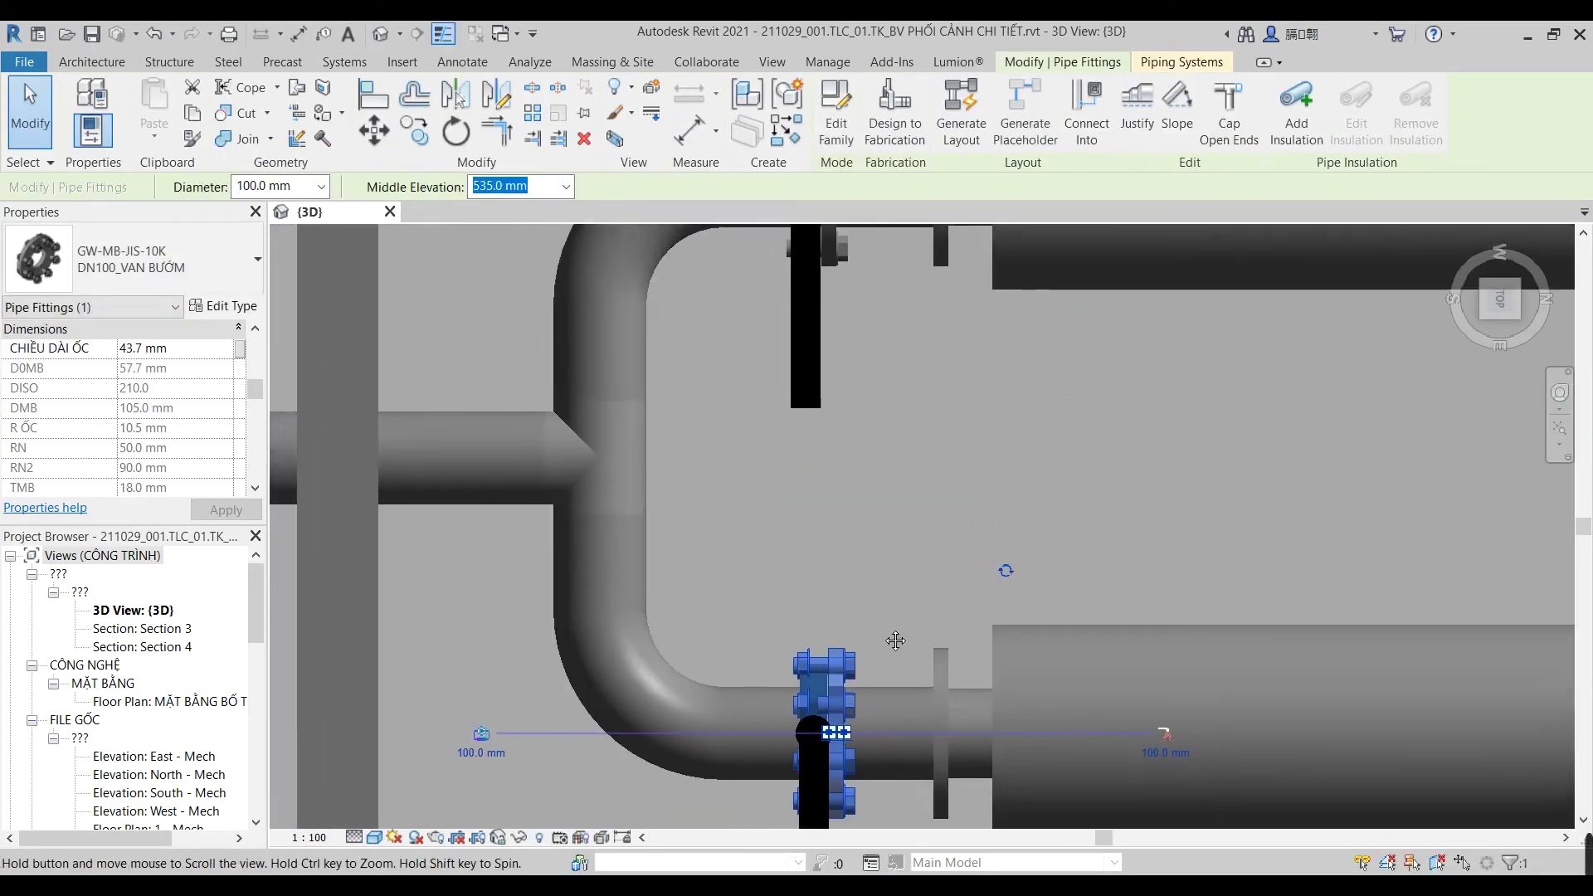
pyautogui.click(921, 520)
pyautogui.scroll(-3, 921, 521)
pyautogui.scroll(3, 903, 532)
pyautogui.scroll(2, 903, 531)
pyautogui.click(903, 529)
pyautogui.scroll(3, 903, 529)
pyautogui.click(1166, 854)
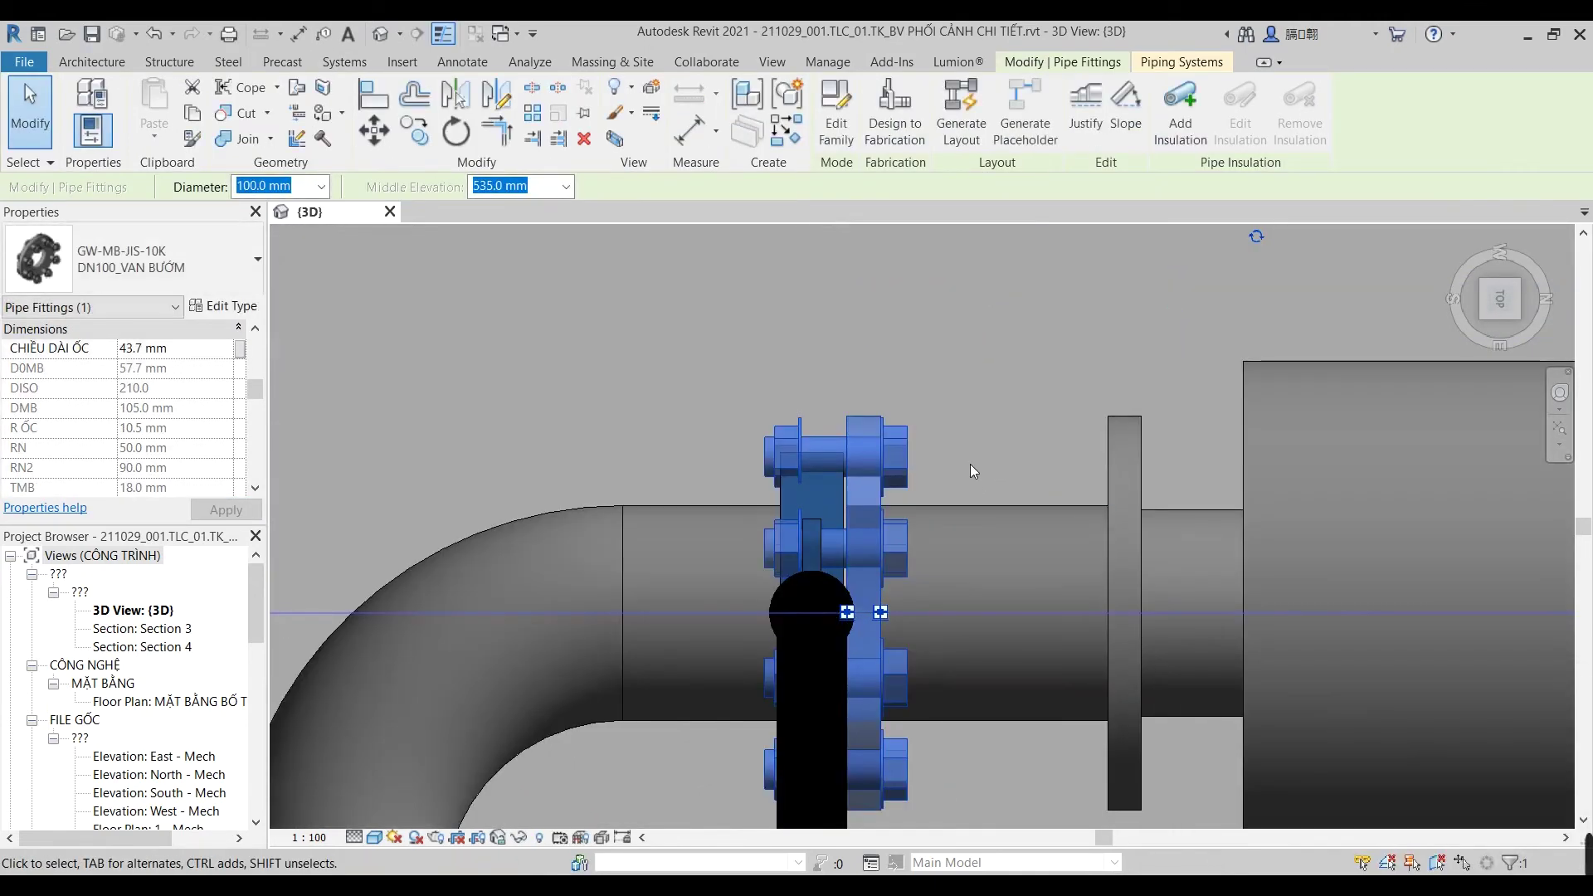
pyautogui.scroll(2, 970, 466)
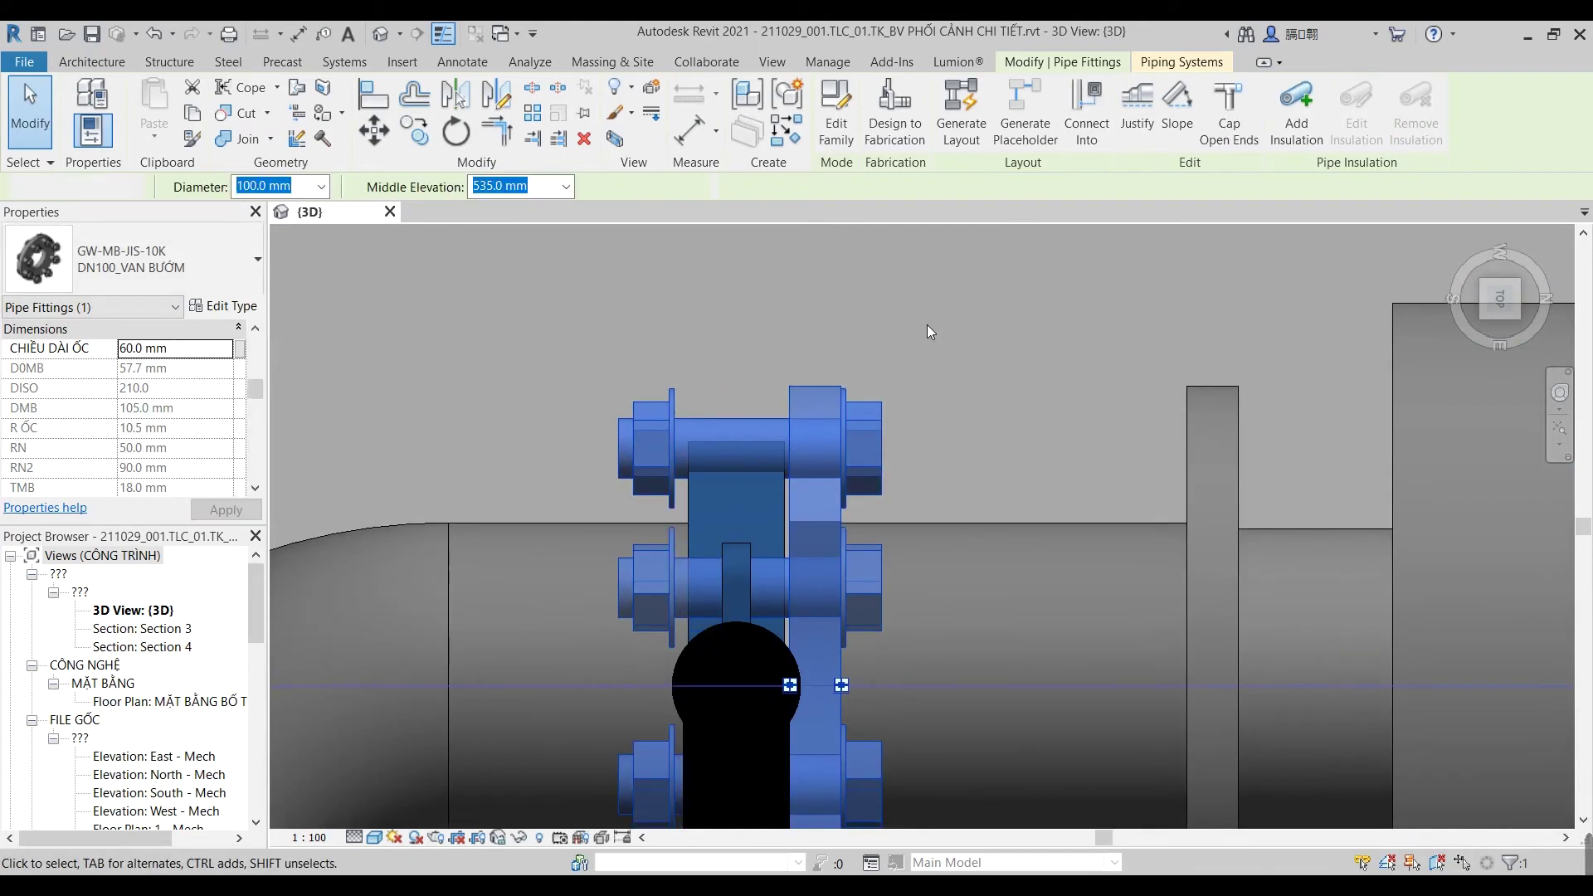
pyautogui.press('Escape')
pyautogui.scroll(-2, 923, 325)
pyautogui.scroll(-3, 923, 326)
# Step: Check the upper valve's bolt set and pan to show both pump pipes
pyautogui.click(917, 413)
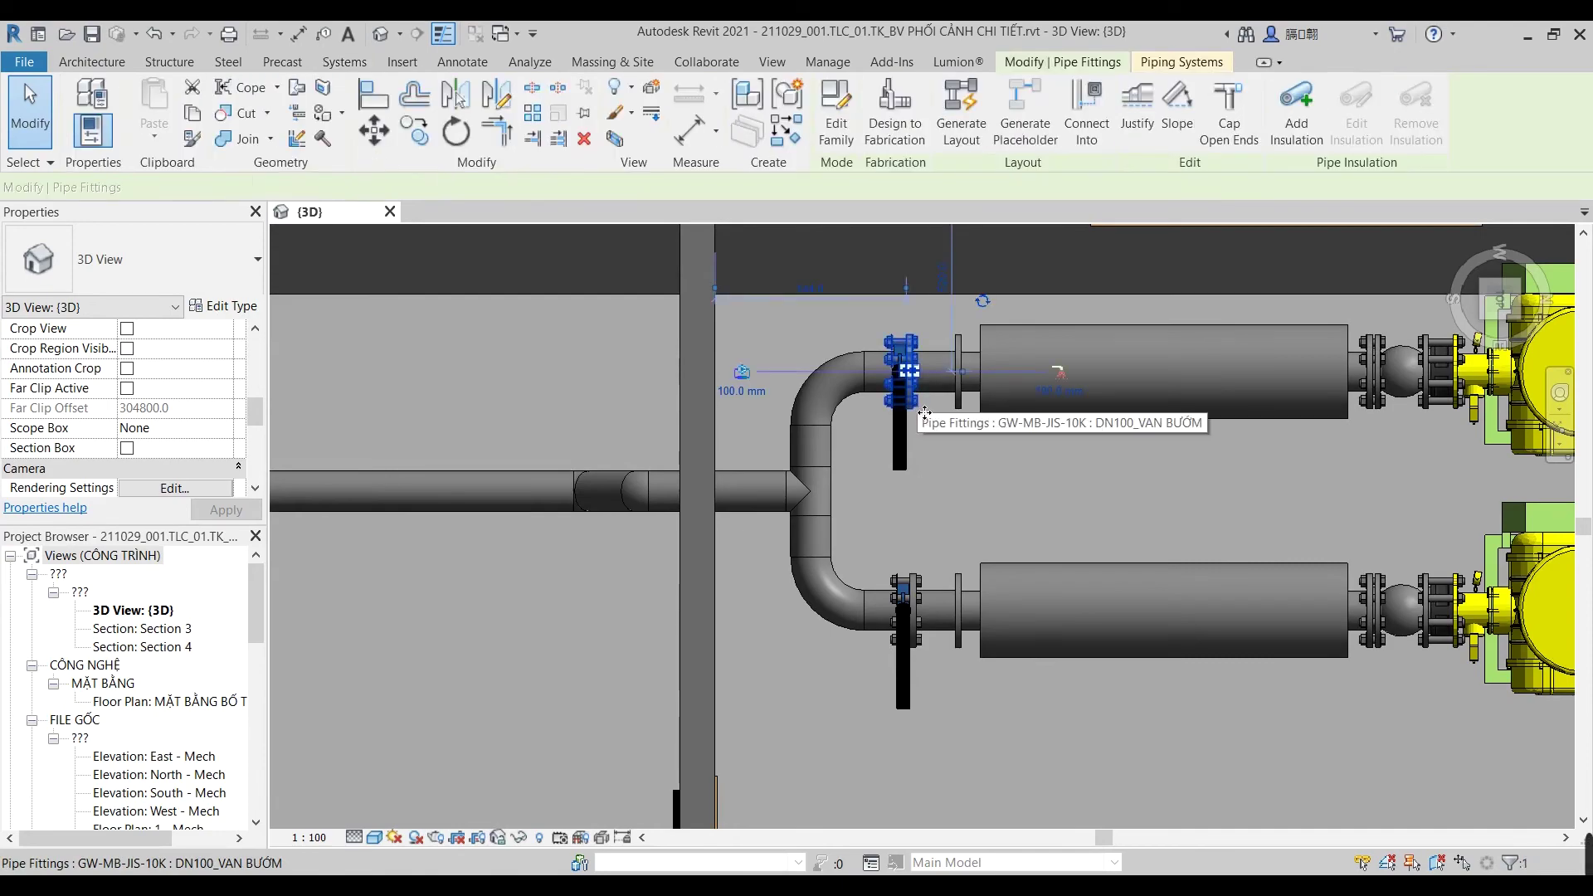
pyautogui.press('Escape')
pyautogui.moveTo(890, 609)
pyautogui.mouseDown(button='middle')
pyautogui.moveTo(905, 541)
pyautogui.moveTo(29, 154)
pyautogui.mouseUp(button='middle')
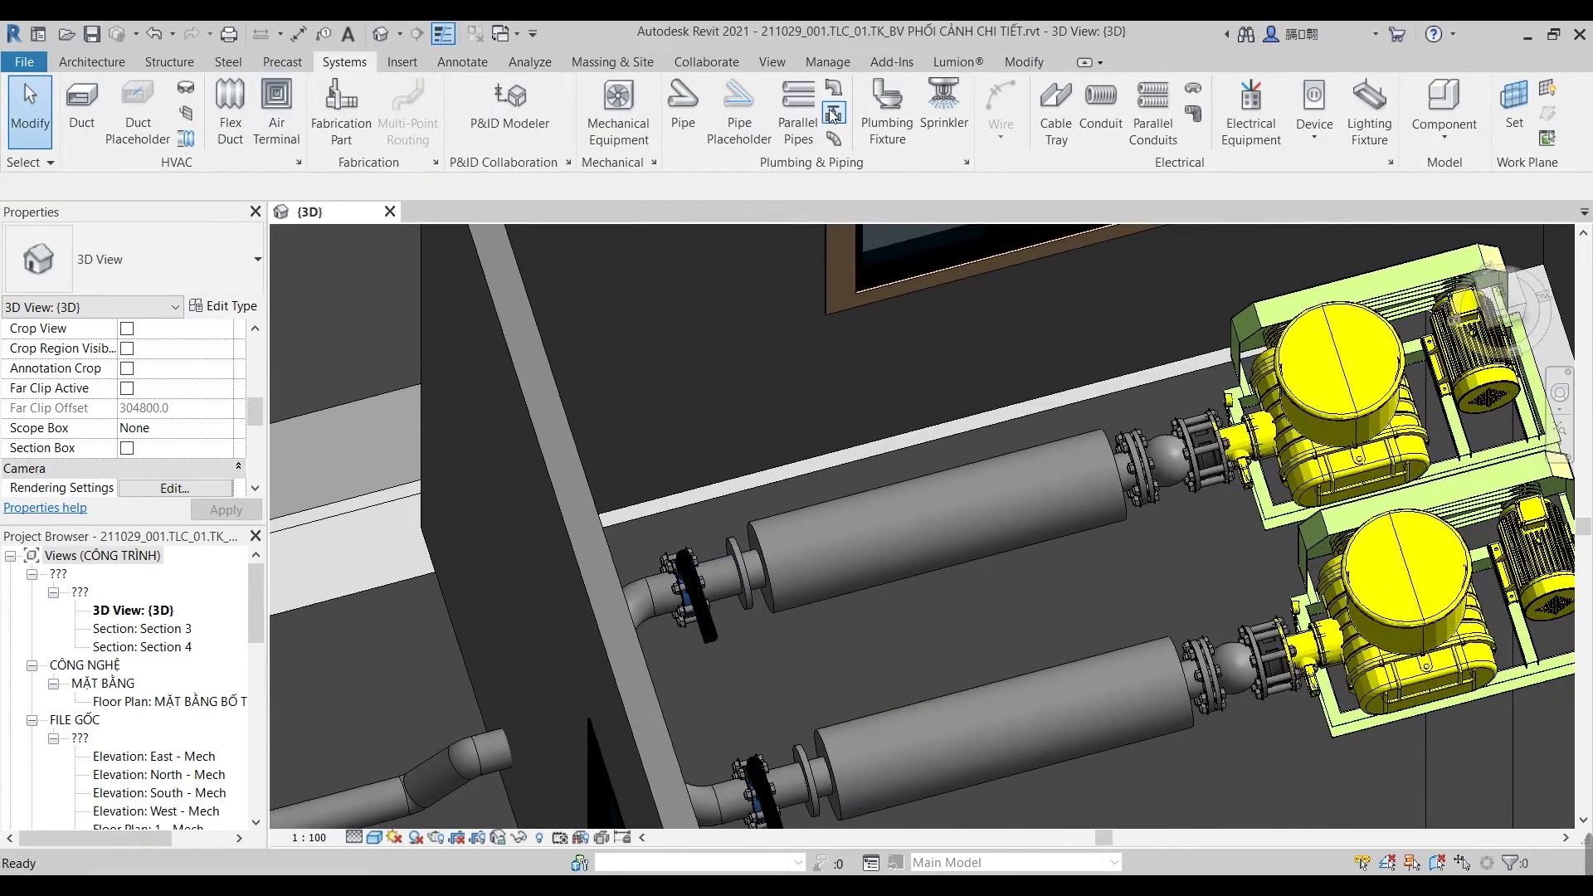
pyautogui.click(834, 114)
# Step: Place a GW-MB-JIS-10K DN100_2 MẶT BÍCH flange fitting on the upper pipe
pyautogui.click(139, 268)
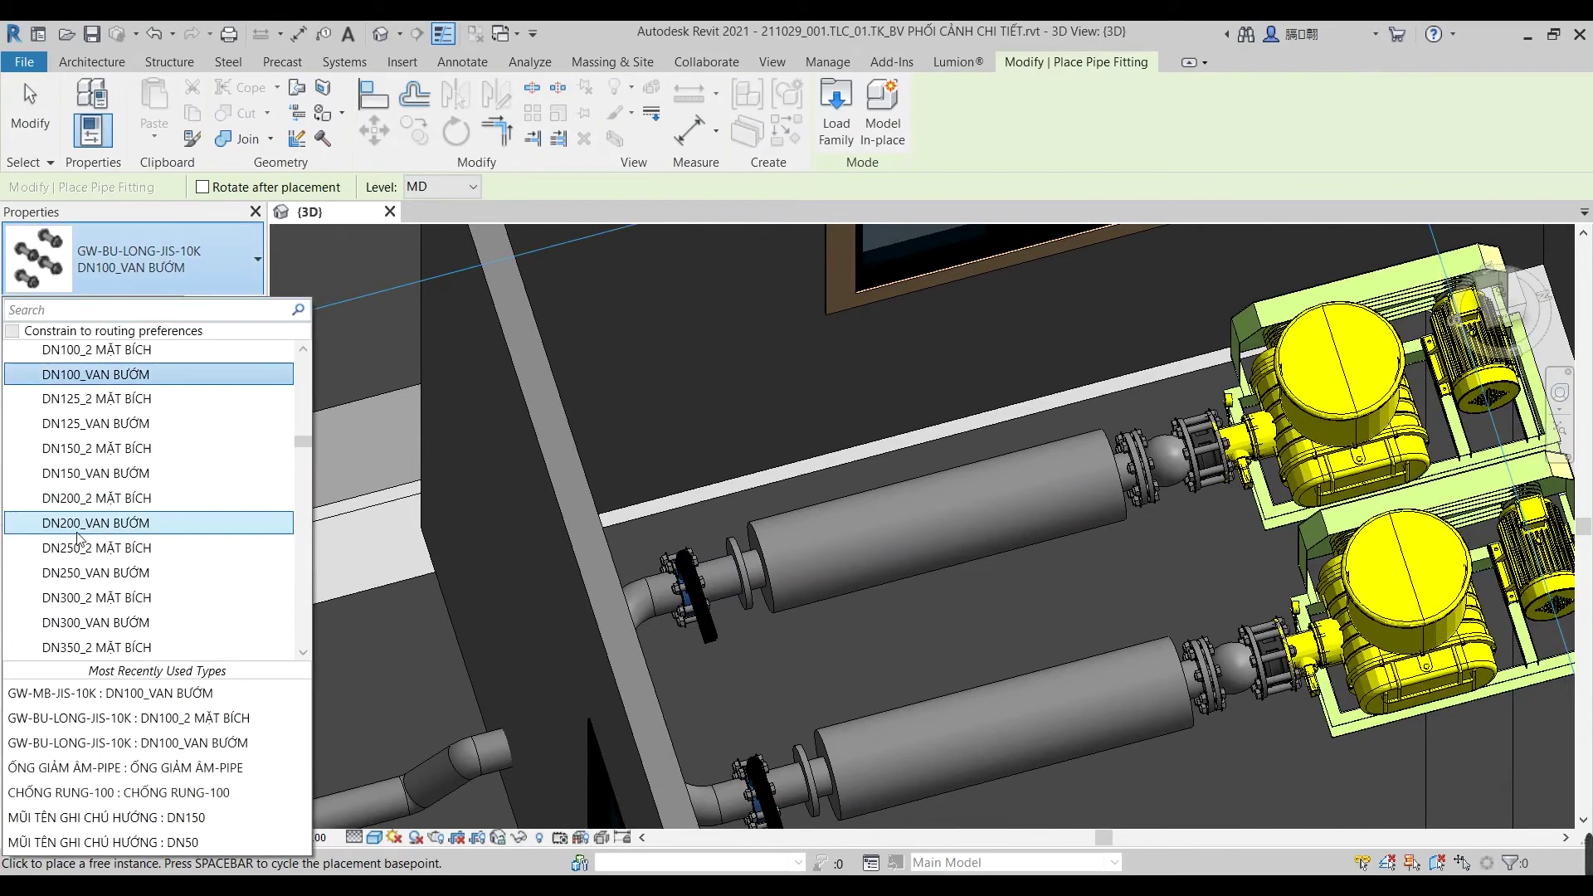
pyautogui.scroll(-2, 108, 502)
pyautogui.scroll(3, 124, 514)
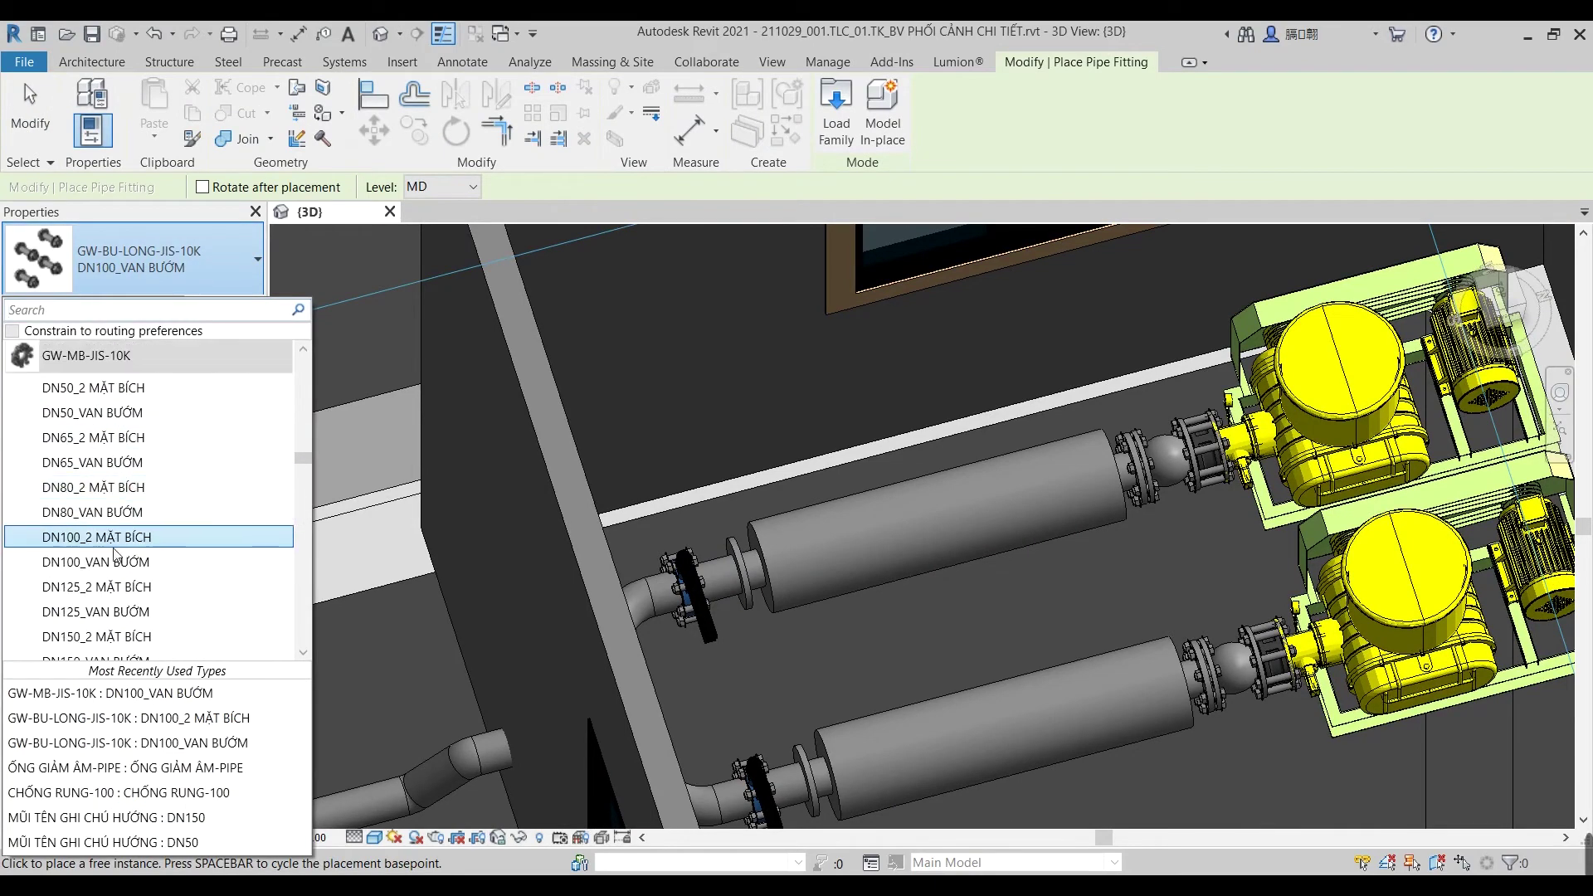
pyautogui.click(122, 539)
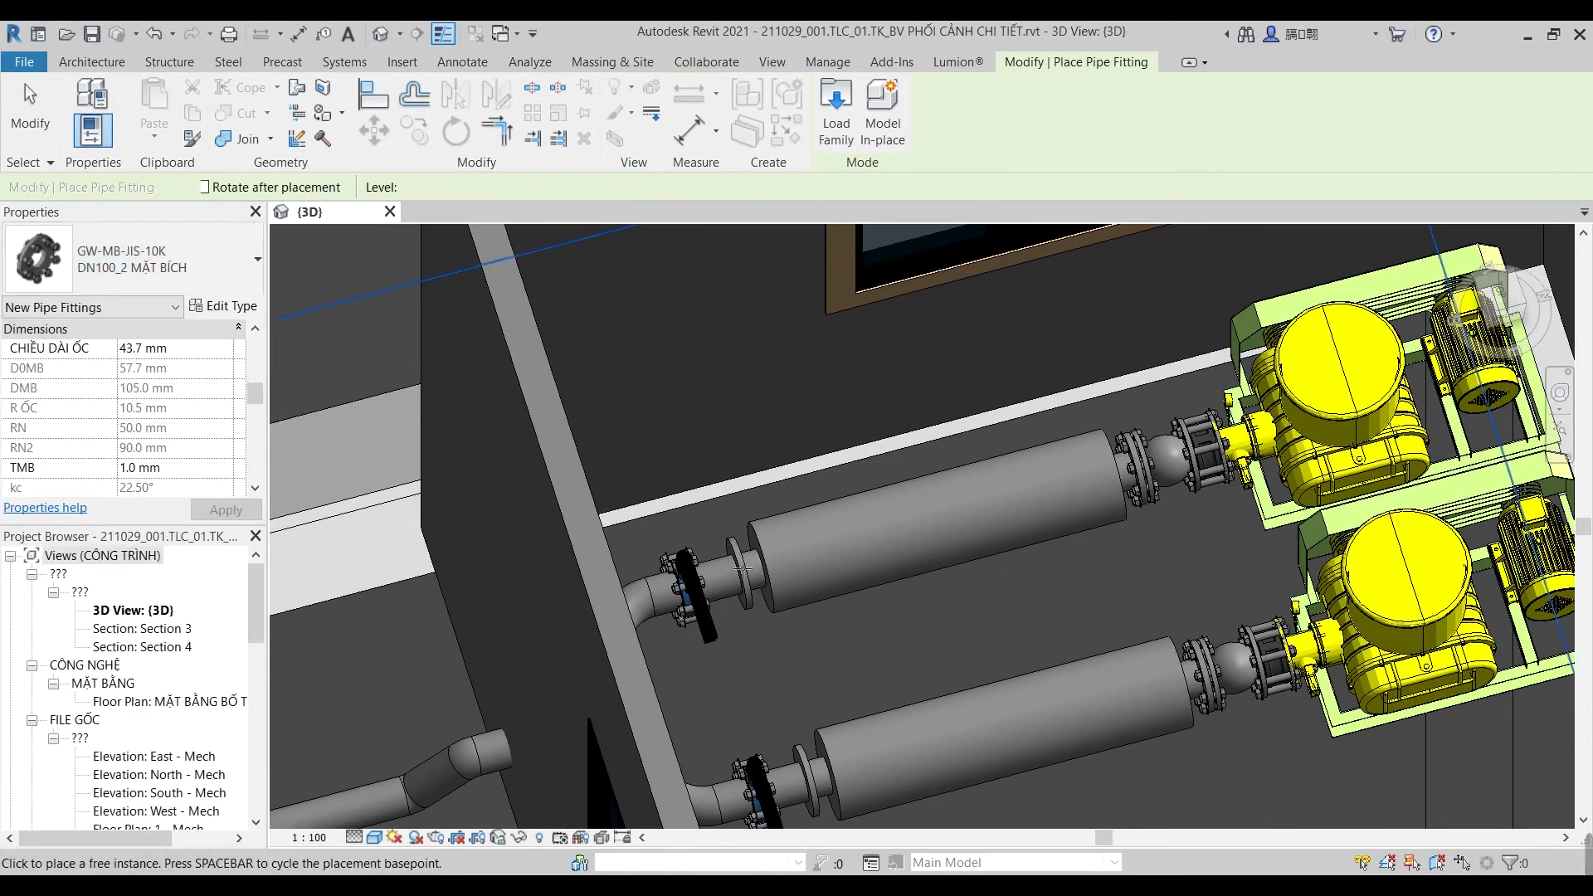
pyautogui.click(767, 577)
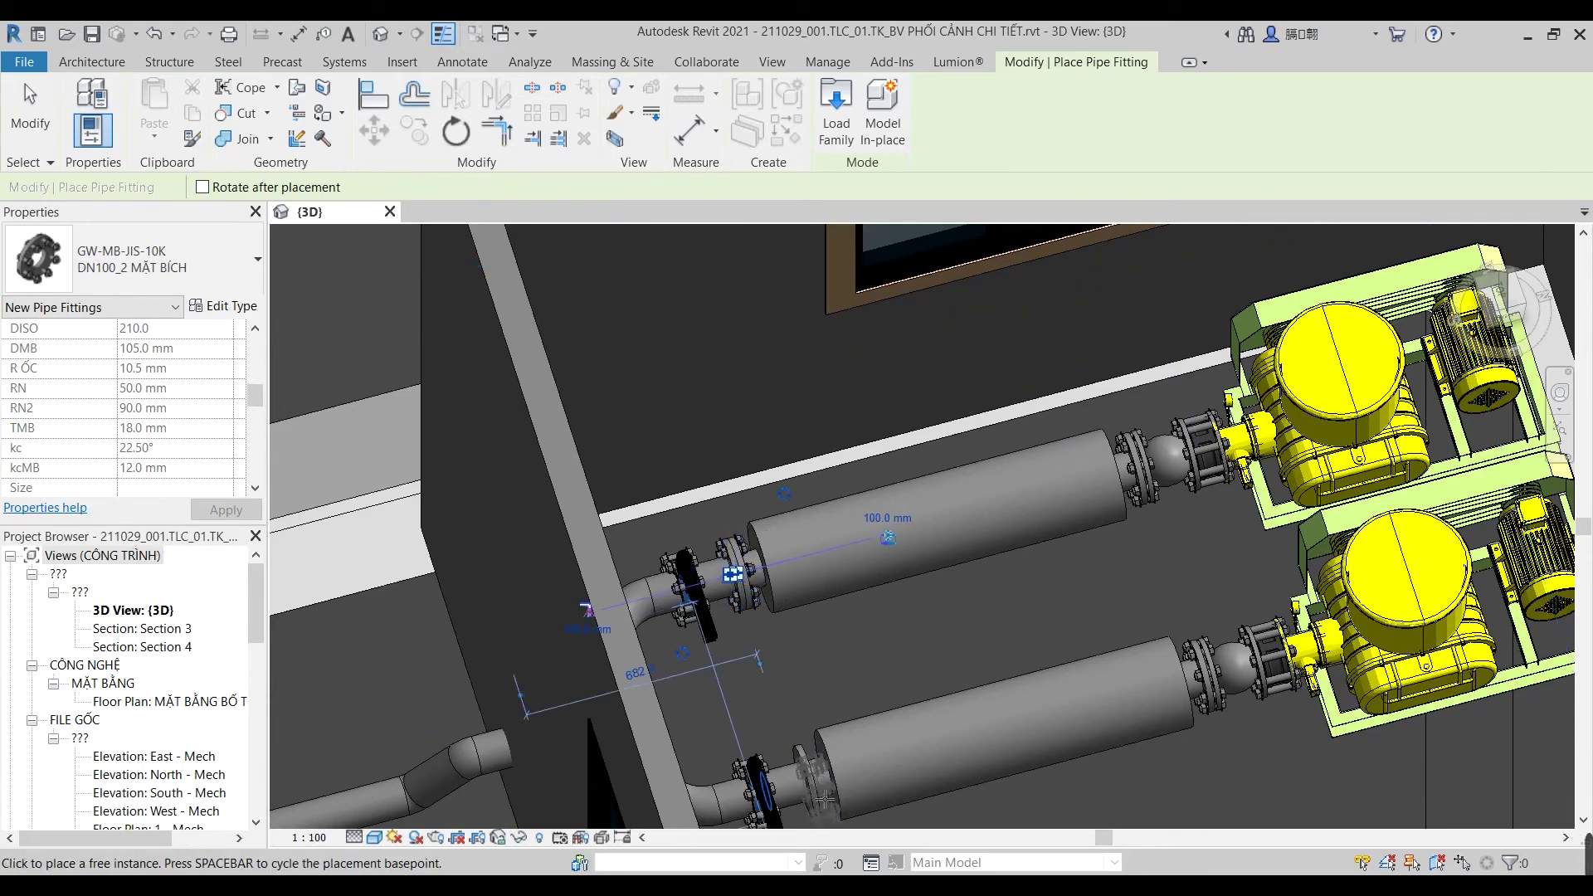
pyautogui.press('Escape')
# Step: Select the lower pipe's flange and view it from above
pyautogui.scroll(5, 910, 744)
pyautogui.click(836, 594)
pyautogui.click(1508, 305)
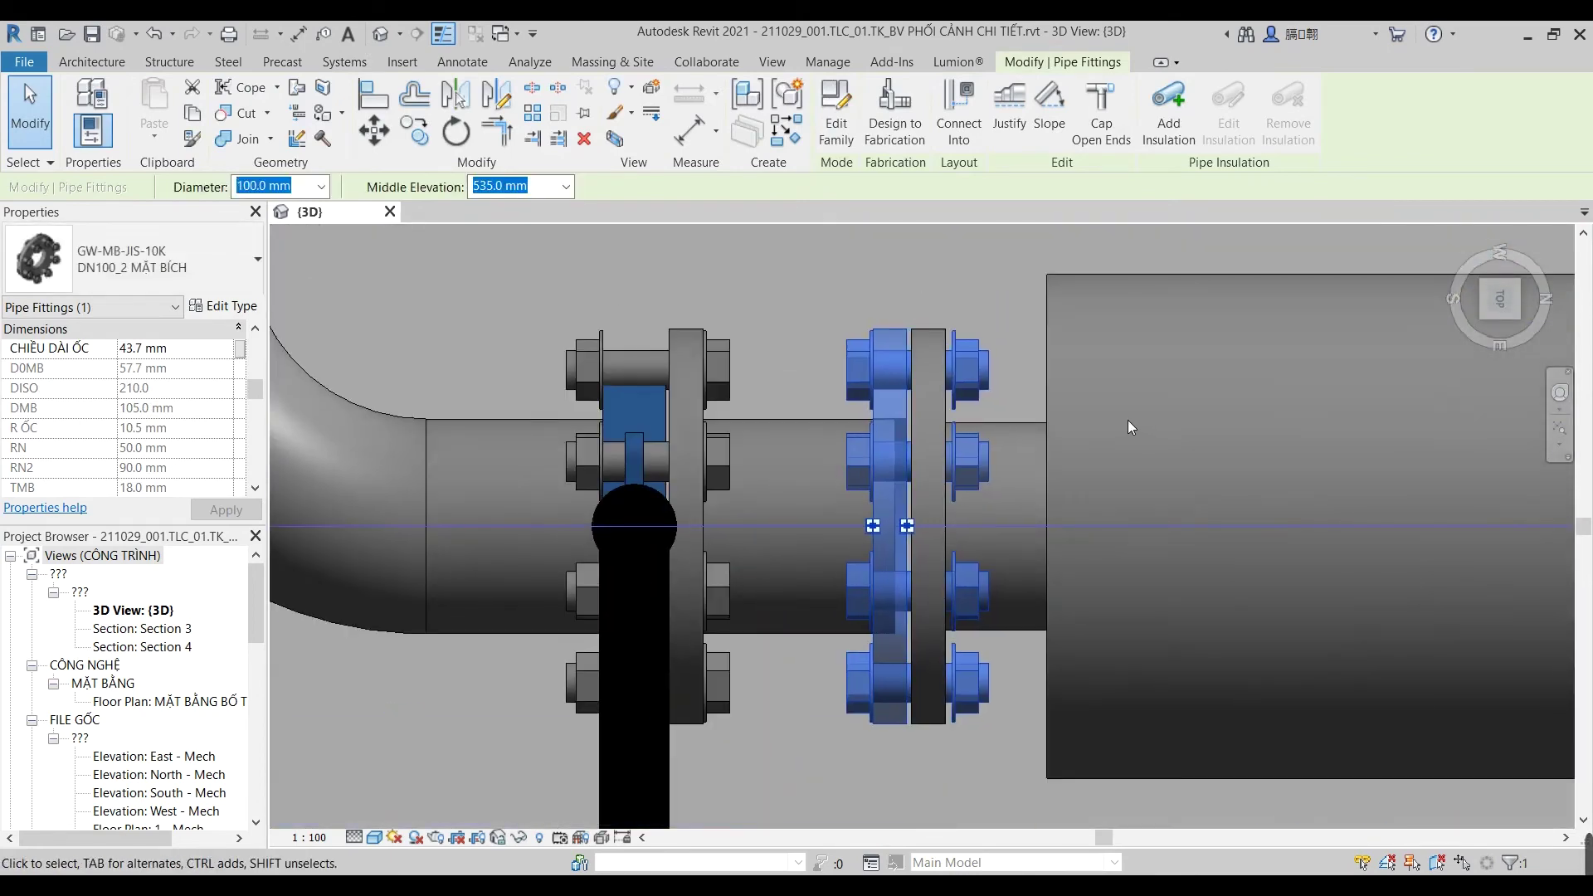
# Step: Select the new DN100_2 MẶT BÍCH flange and frame it in the view
pyautogui.scroll(-3, 1030, 349)
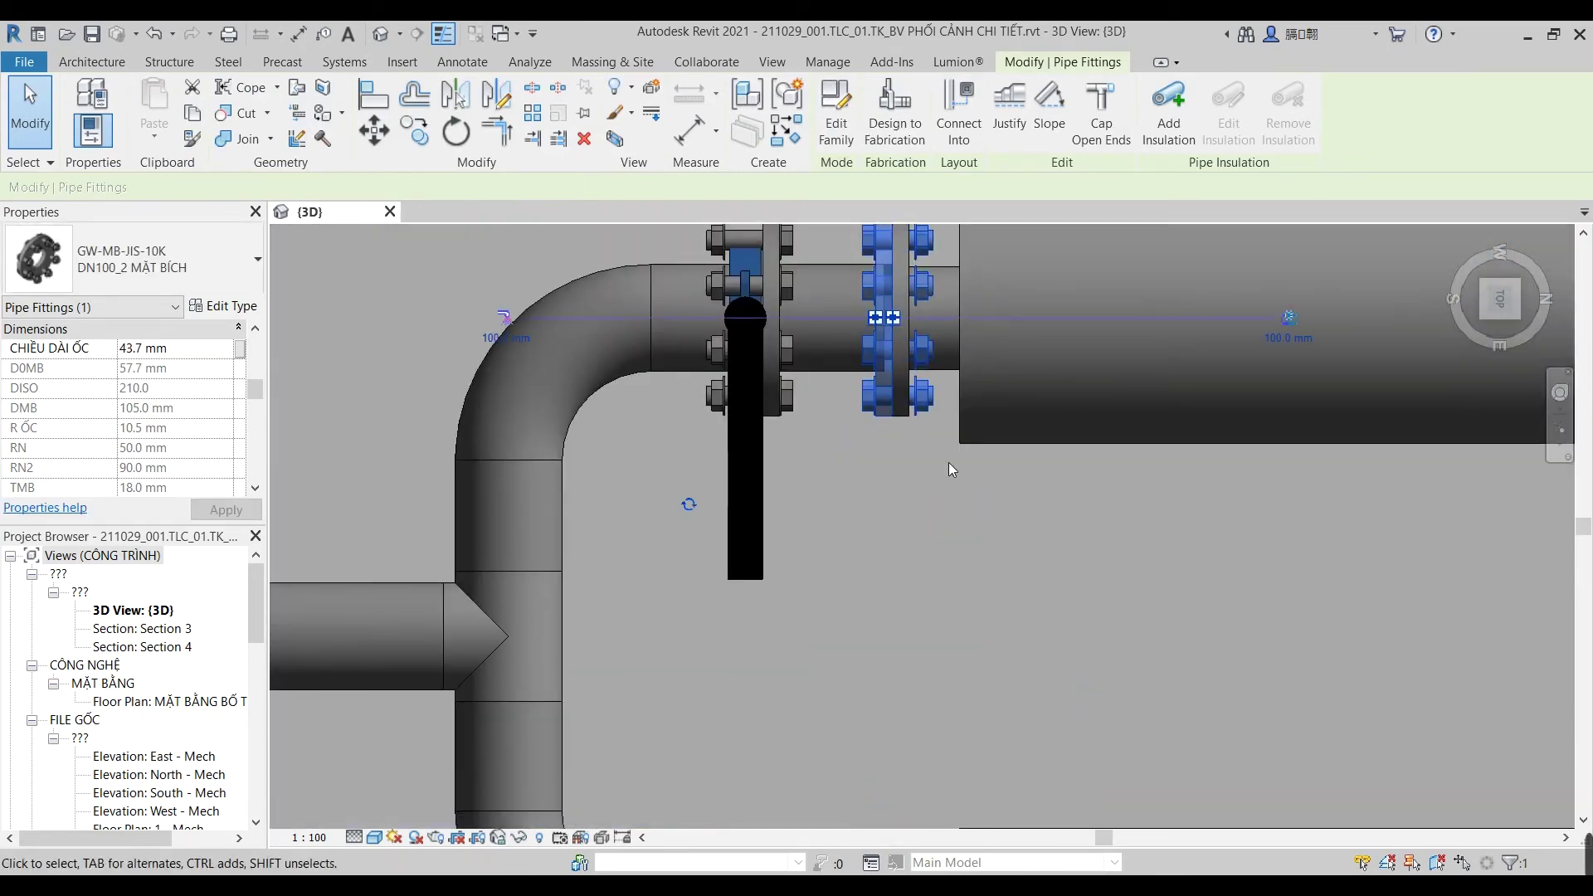
pyautogui.click(924, 493)
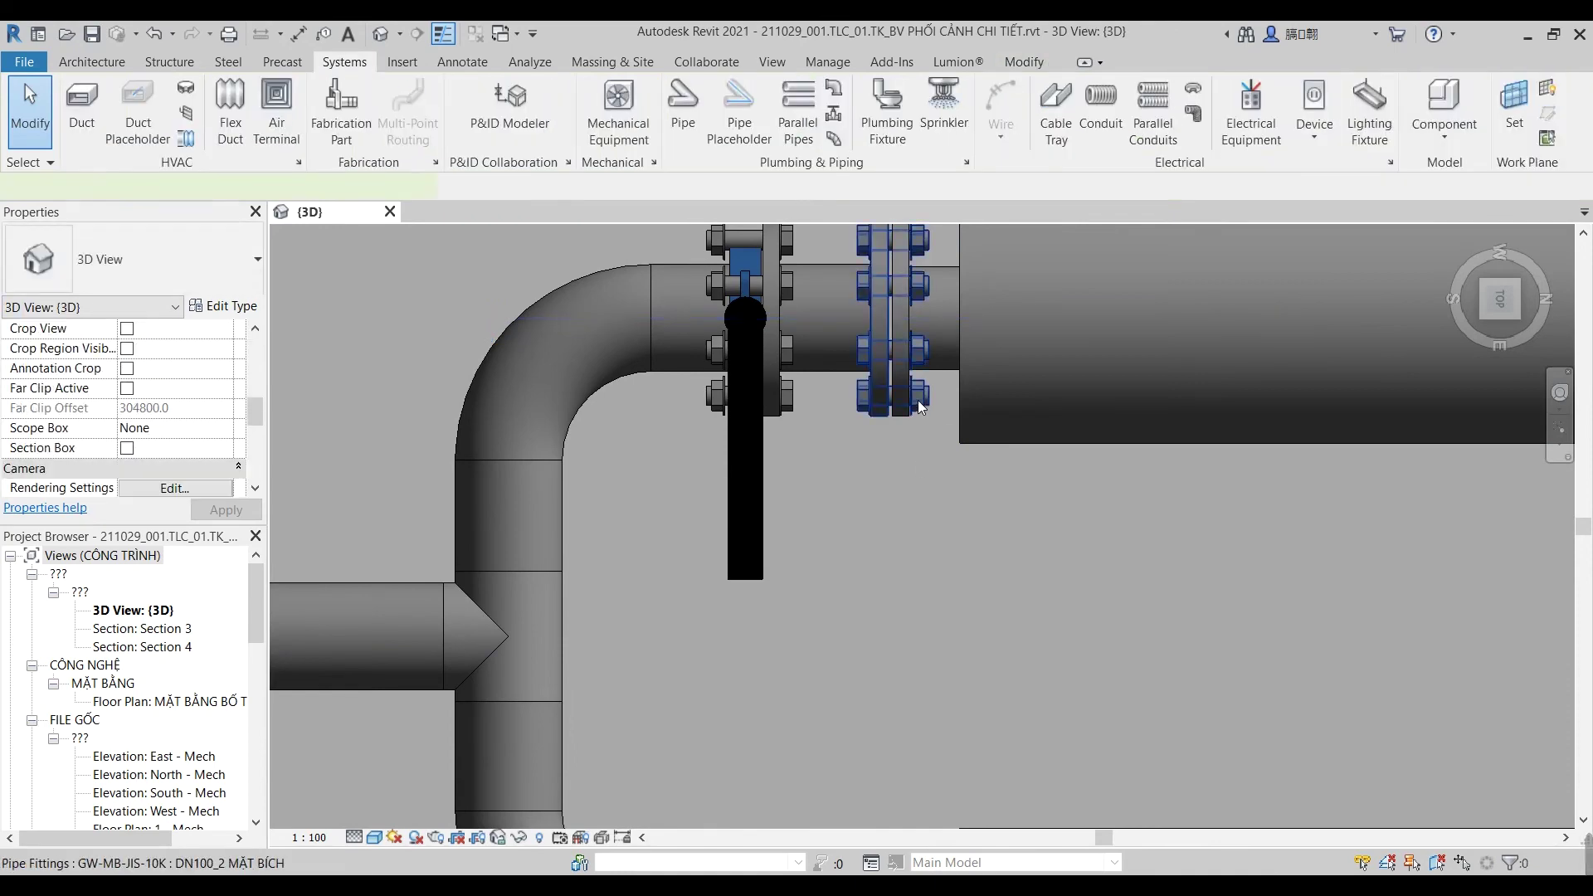
pyautogui.click(918, 400)
pyautogui.scroll(-3, 917, 400)
pyautogui.moveTo(958, 639); pyautogui.dragTo(951, 606, button='middle')
pyautogui.scroll(3, 923, 595)
pyautogui.scroll(3, 863, 573)
pyautogui.scroll(-3, 800, 558)
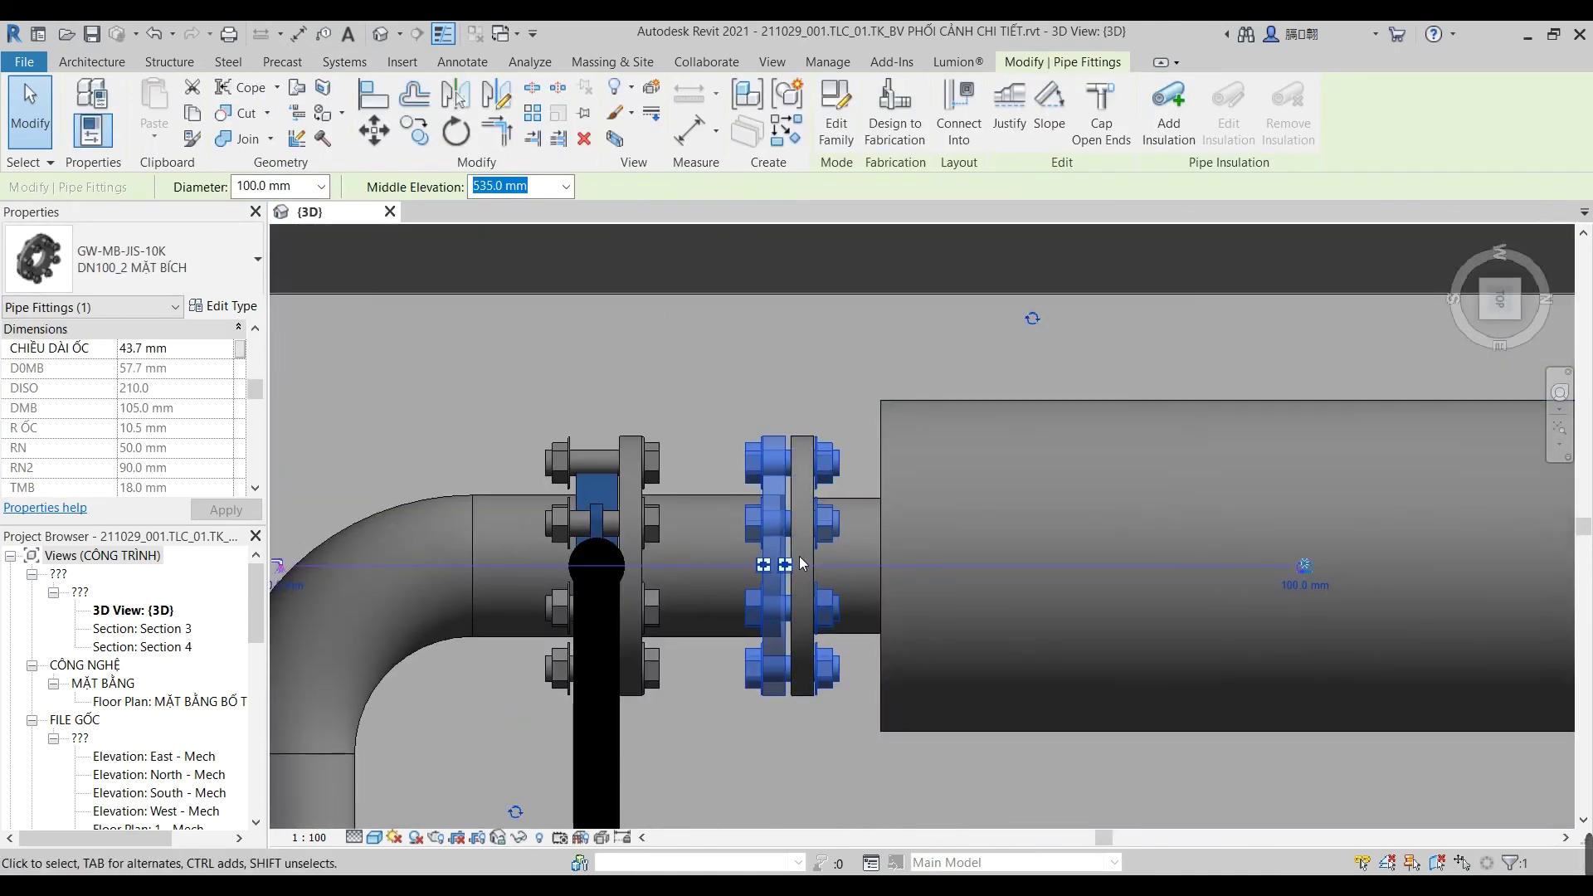
pyautogui.scroll(3, 891, 496)
pyautogui.press('Escape')
pyautogui.scroll(-3, 909, 368)
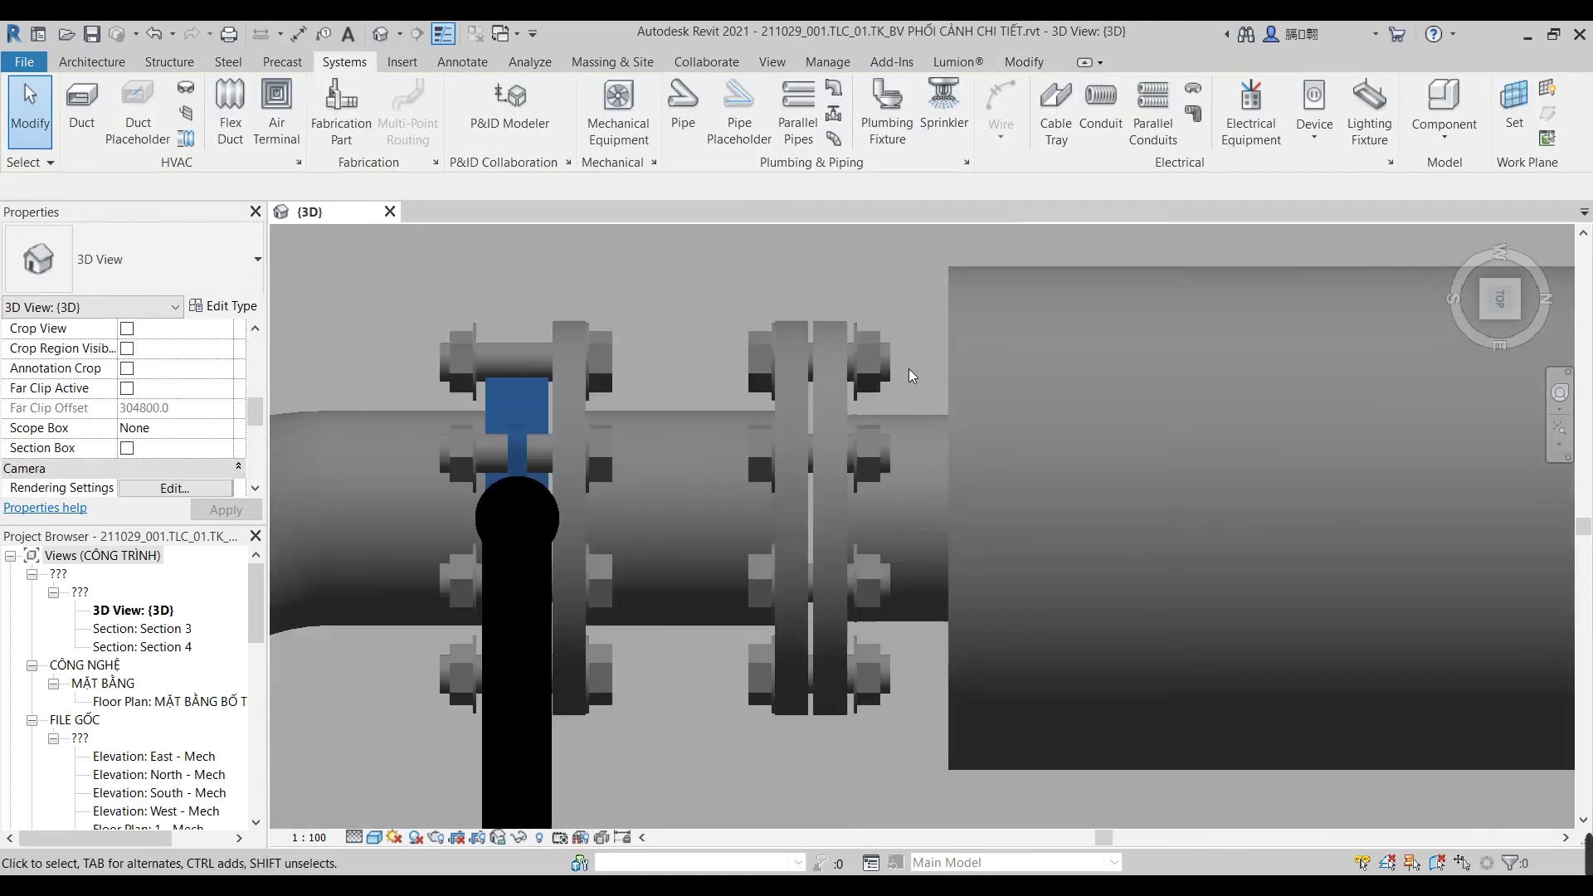
# Step: Set the flange's CHIỀU DÀI ỐC bolt length to 41 mm and recheck it
pyautogui.click(888, 368)
pyautogui.scroll(-2, 888, 369)
pyautogui.click(201, 348)
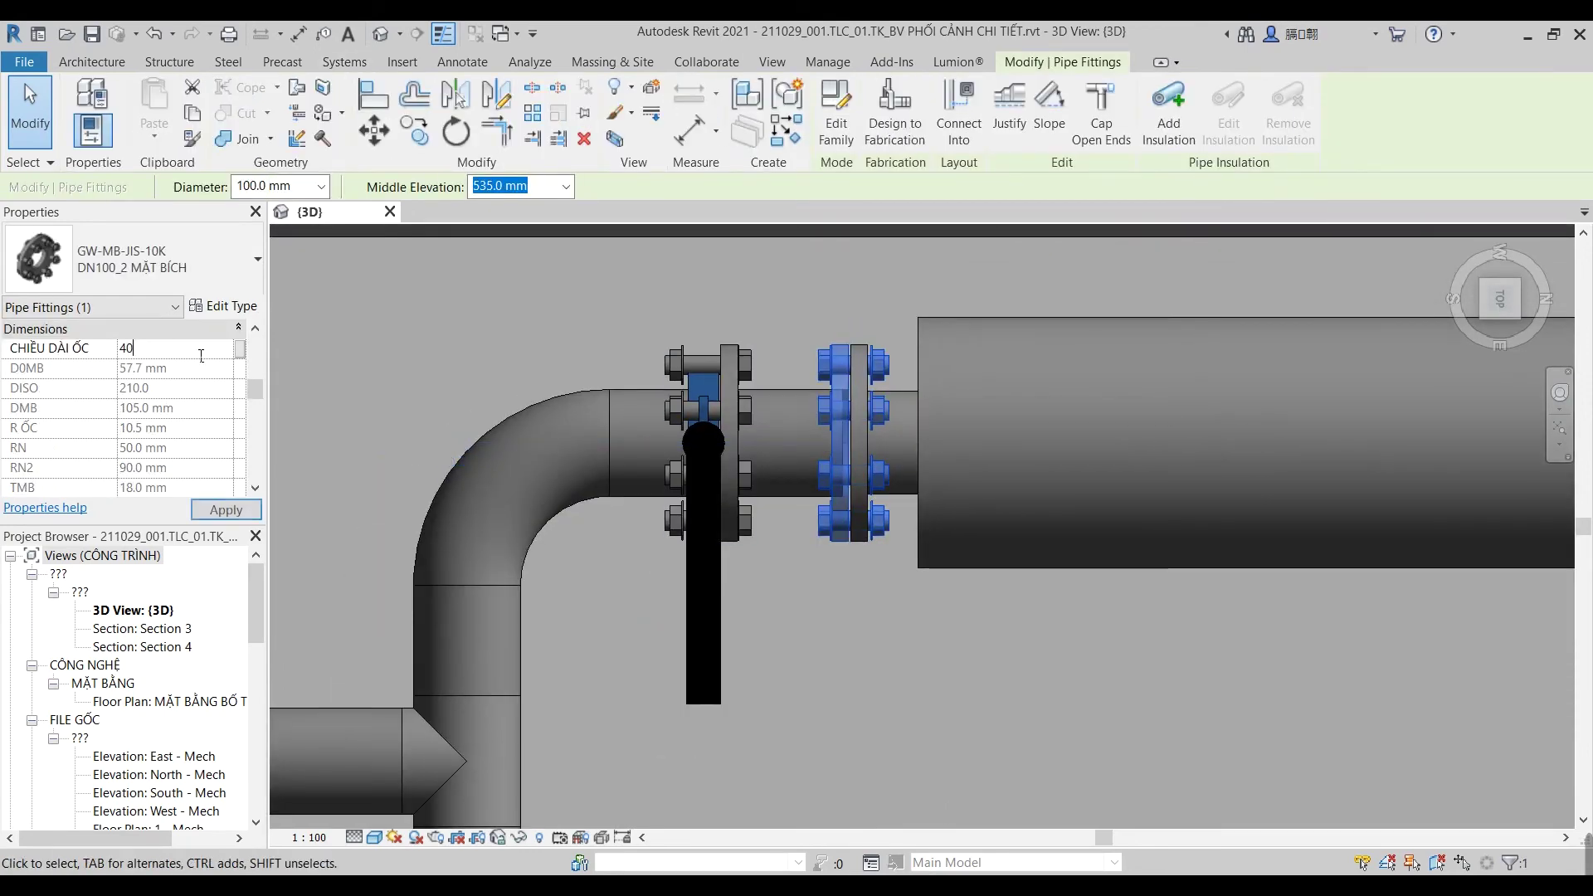
pyautogui.click(208, 356)
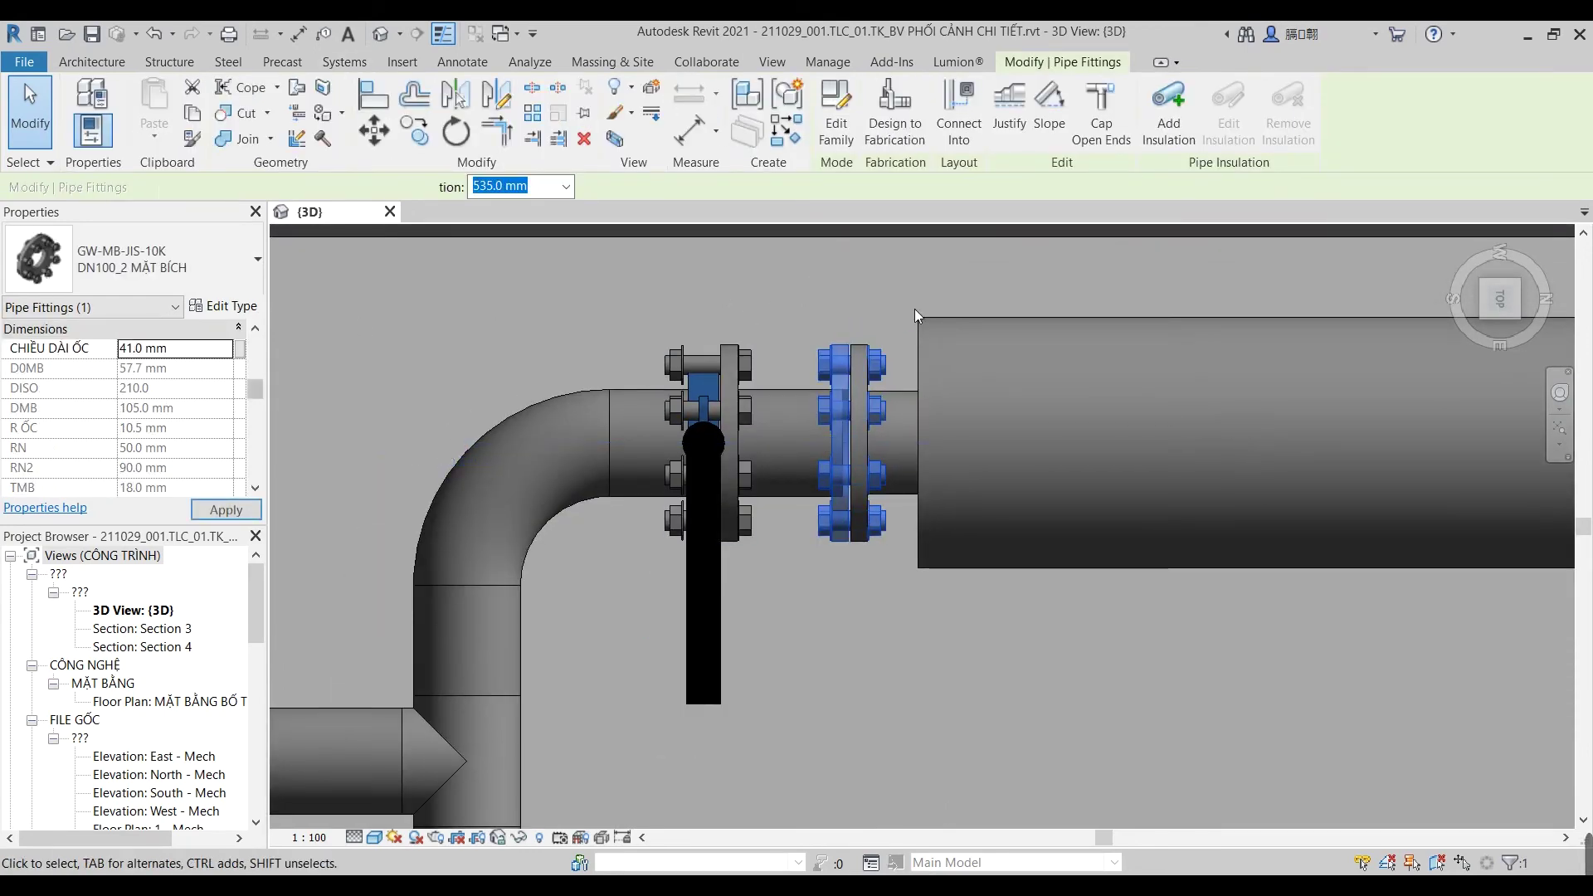
pyautogui.click(904, 298)
pyautogui.scroll(3, 867, 438)
pyautogui.click(867, 438)
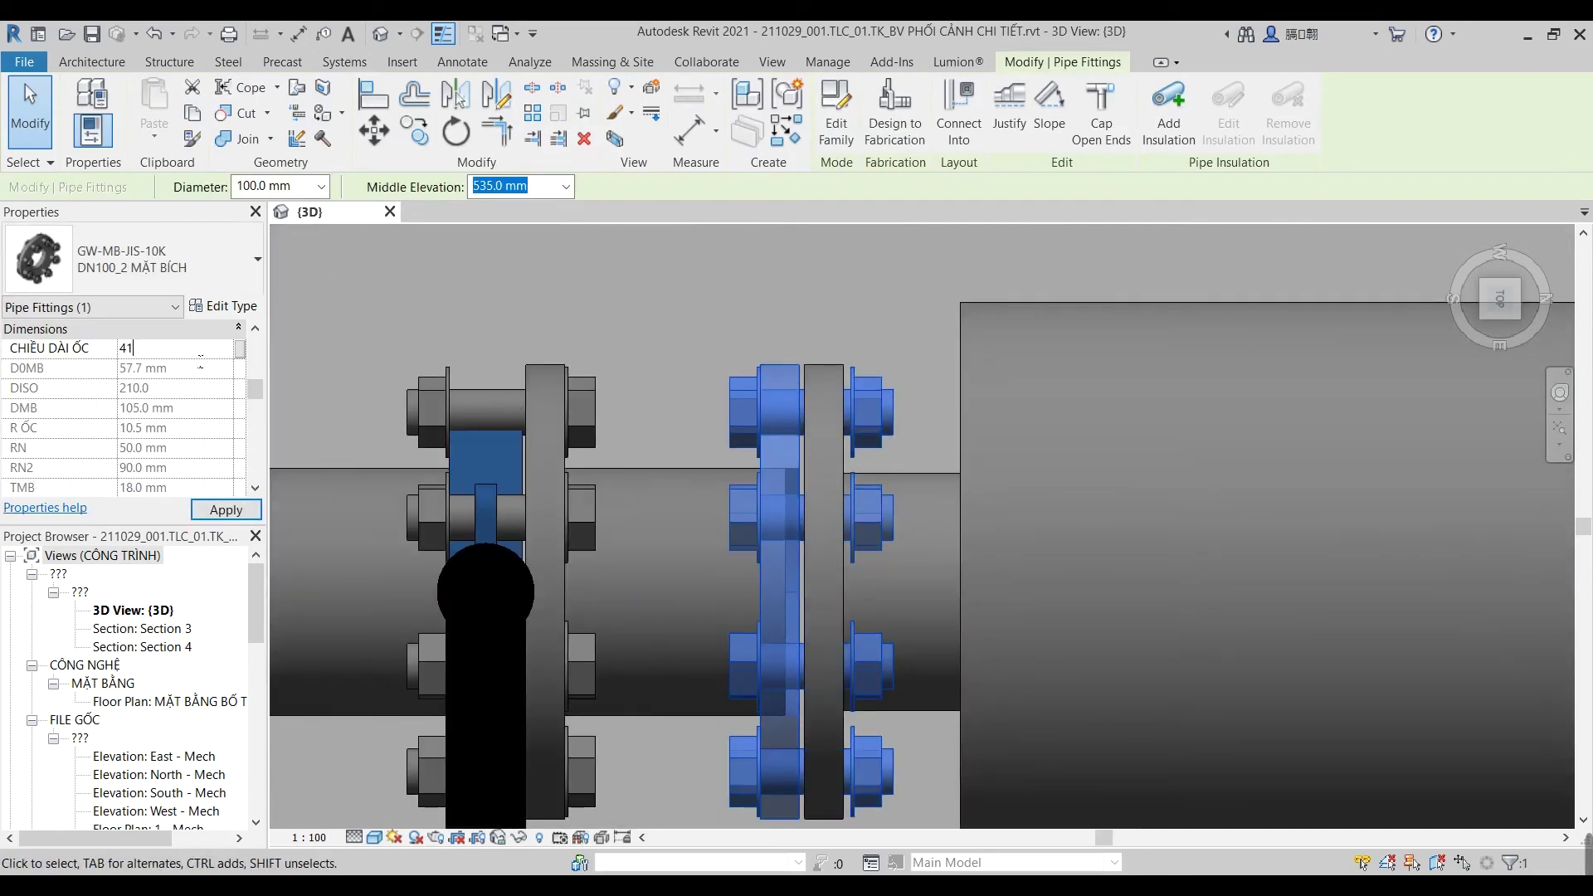
pyautogui.click(825, 287)
pyautogui.scroll(-3, 825, 311)
pyautogui.scroll(-2, 796, 465)
pyautogui.scroll(-2, 785, 396)
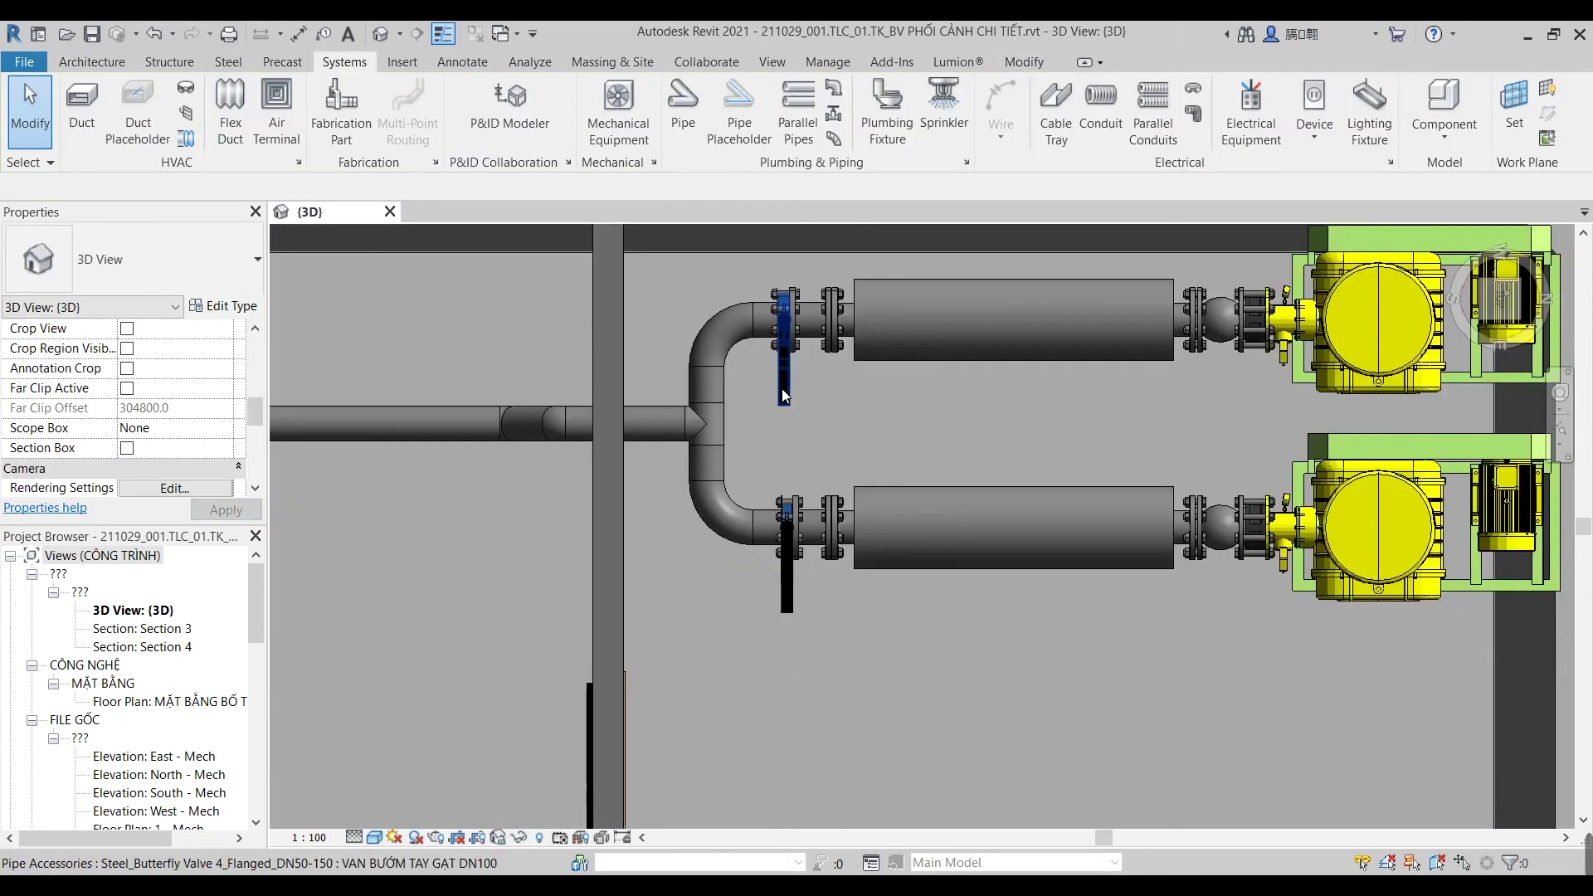
# Step: Orbit the model to an oblique view of the upper and lower pump pipes
pyautogui.click(785, 396)
pyautogui.keyDown('shift'); pyautogui.moveTo(784, 396); pyautogui.dragTo(669, 435, button='middle'); pyautogui.keyUp('shift')
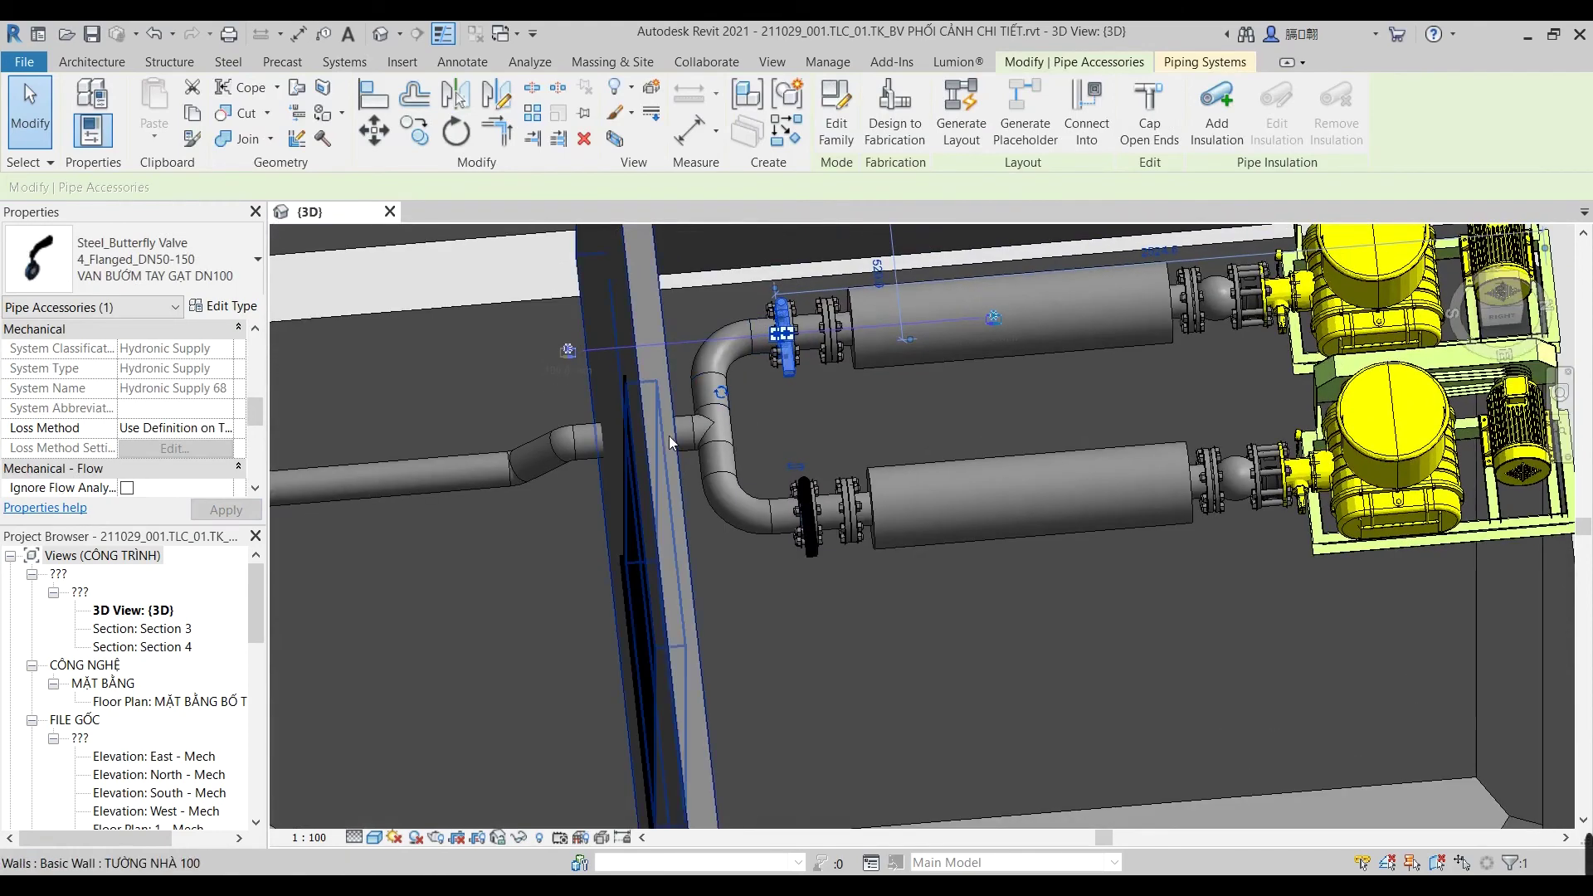
pyautogui.click(671, 437)
pyautogui.press('Escape')
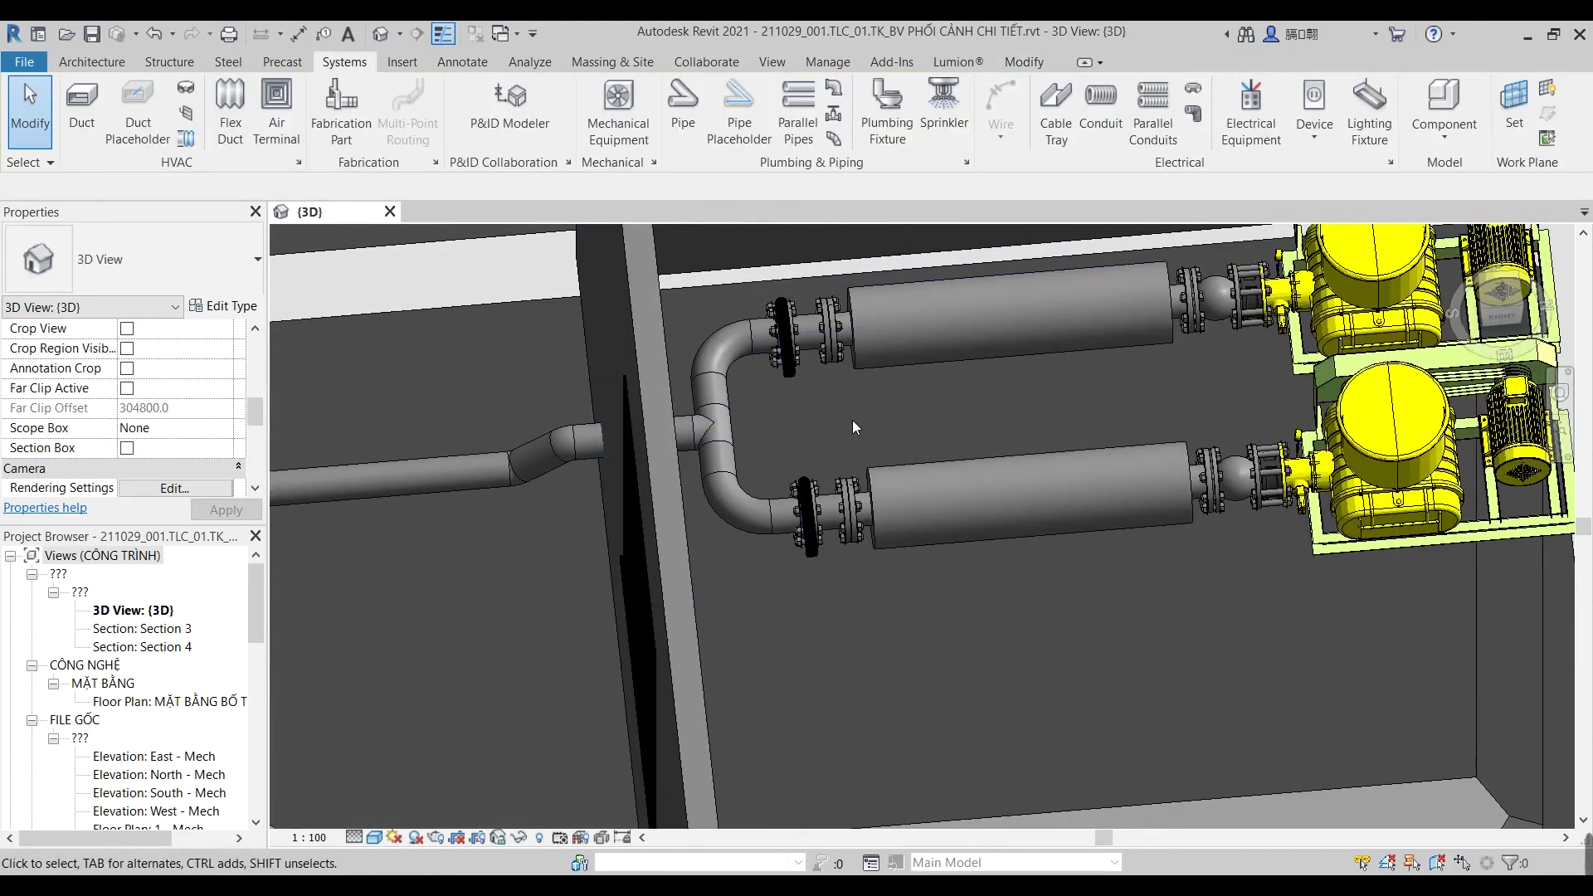
pyautogui.scroll(2, 854, 420)
pyautogui.keyDown('shift'); pyautogui.moveTo(853, 420); pyautogui.dragTo(809, 442, button='middle'); pyautogui.keyUp('shift')
pyautogui.scroll(2, 795, 436)
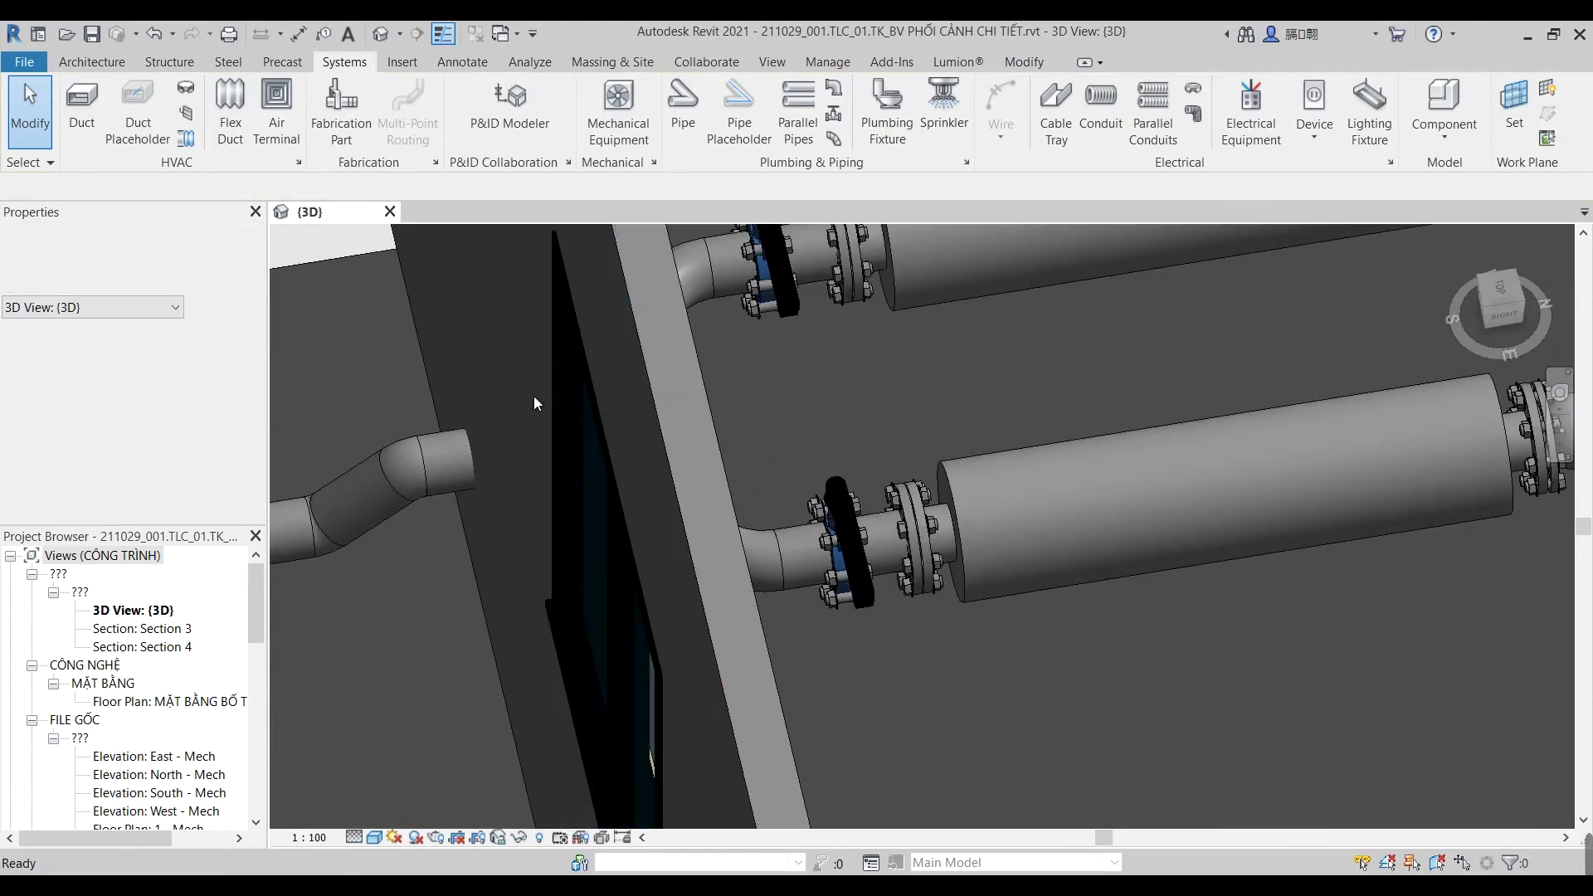
# Step: Choose the MB-JIS-10K-FLANGE-KO : MẶT BÍCH-KHÔNG ĐI KÈM BU LÔNG pipe fitting type via PF
pyautogui.press('p')
pyautogui.press('f')
pyautogui.click(144, 277)
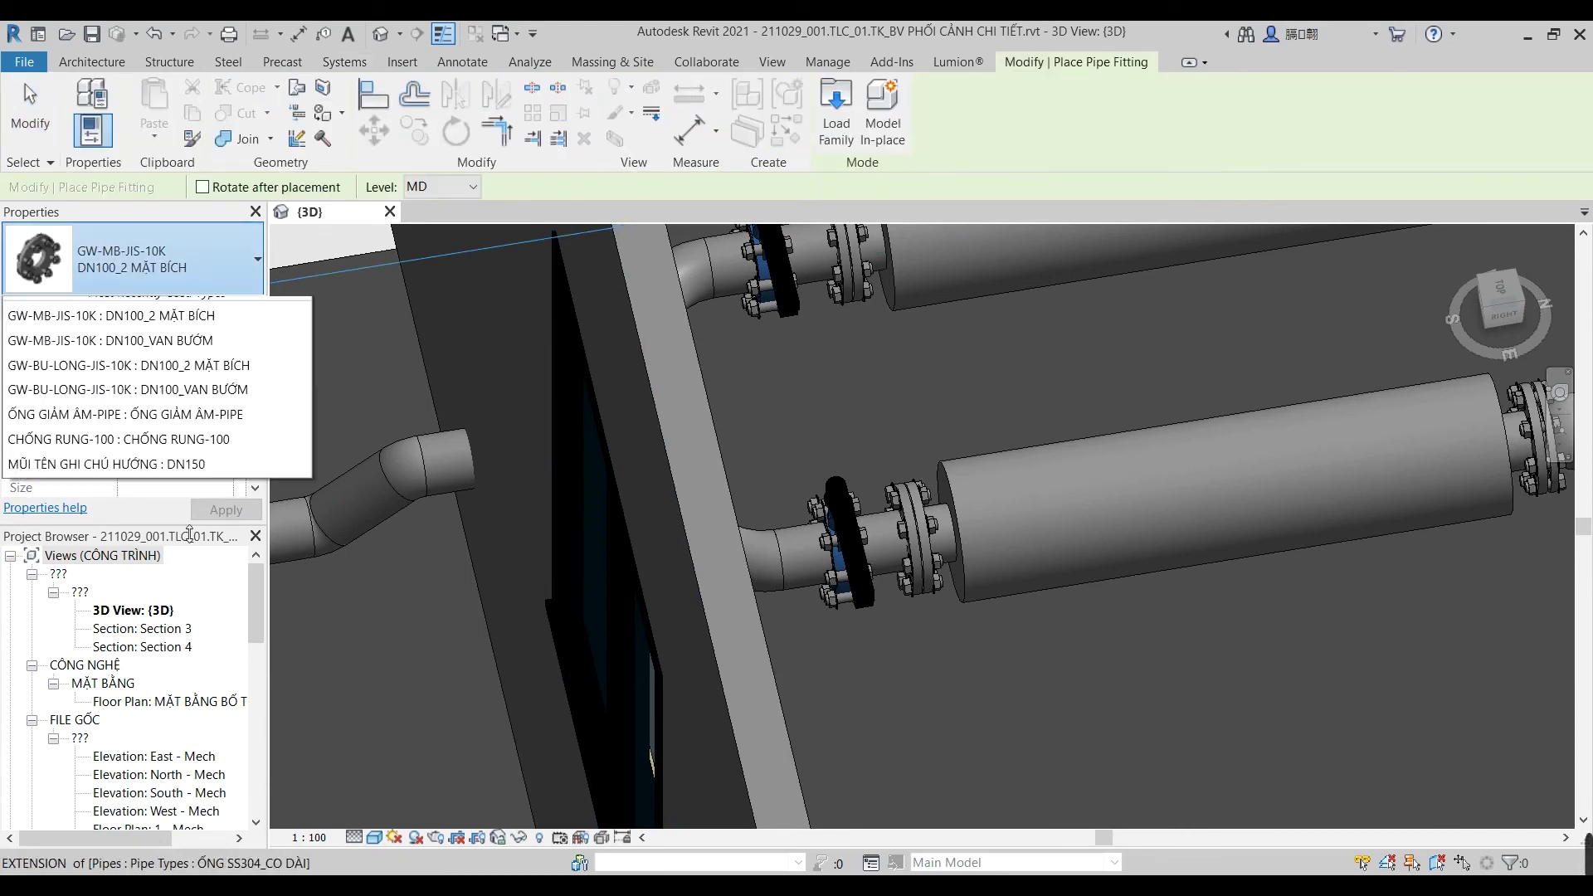
pyautogui.scroll(-3, 181, 505)
pyautogui.scroll(-5, 181, 494)
pyautogui.scroll(-5, 181, 493)
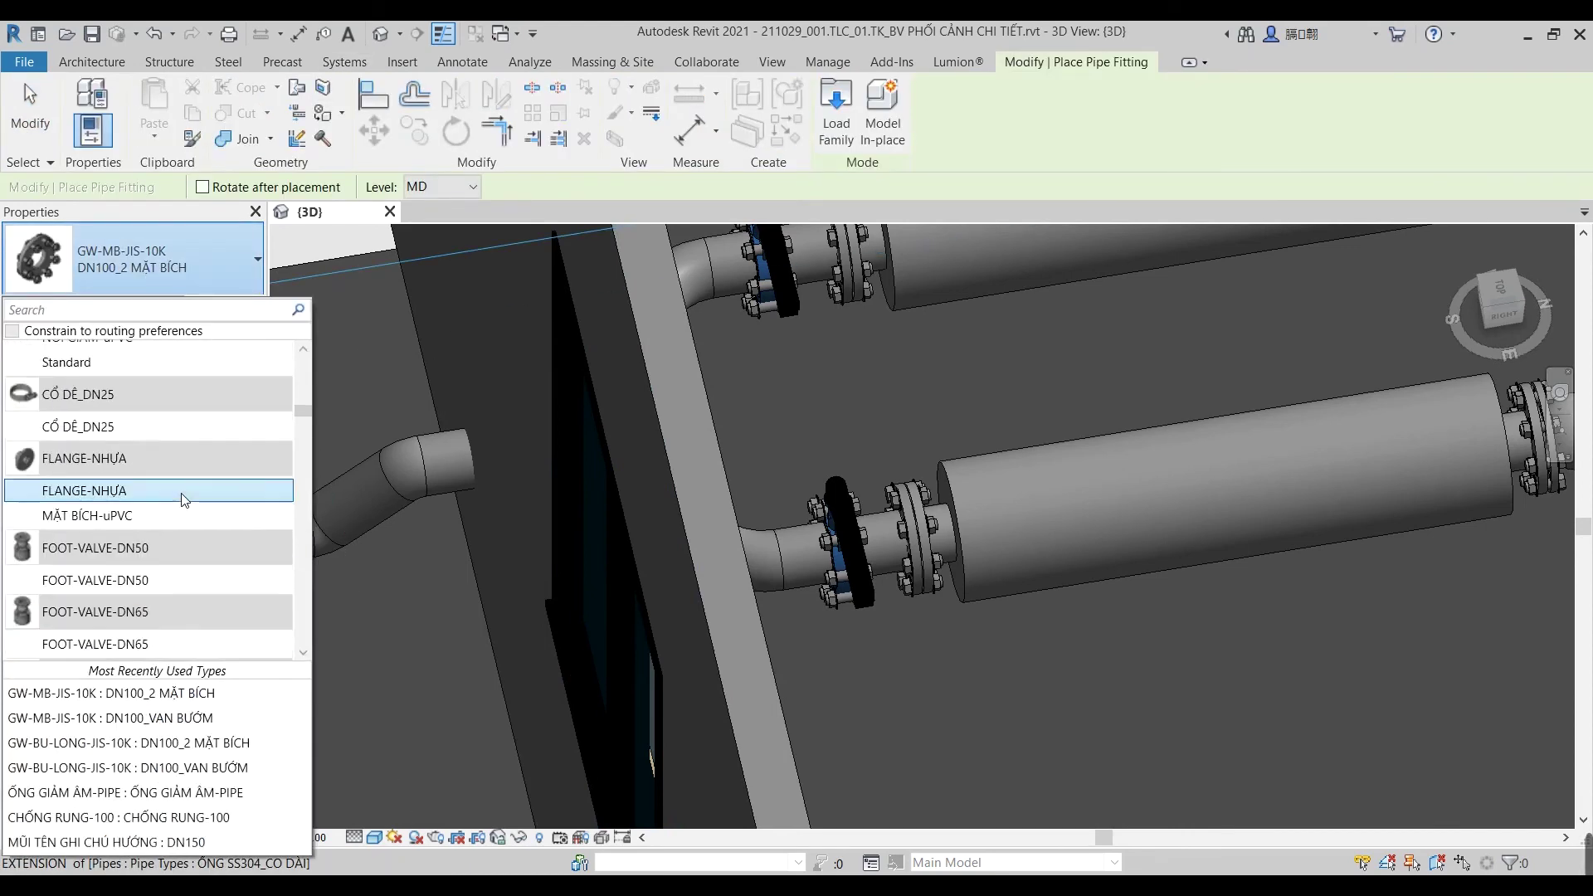
pyautogui.scroll(-5, 181, 489)
pyautogui.scroll(-3, 181, 485)
pyautogui.scroll(-5, 181, 485)
pyautogui.scroll(-5, 181, 486)
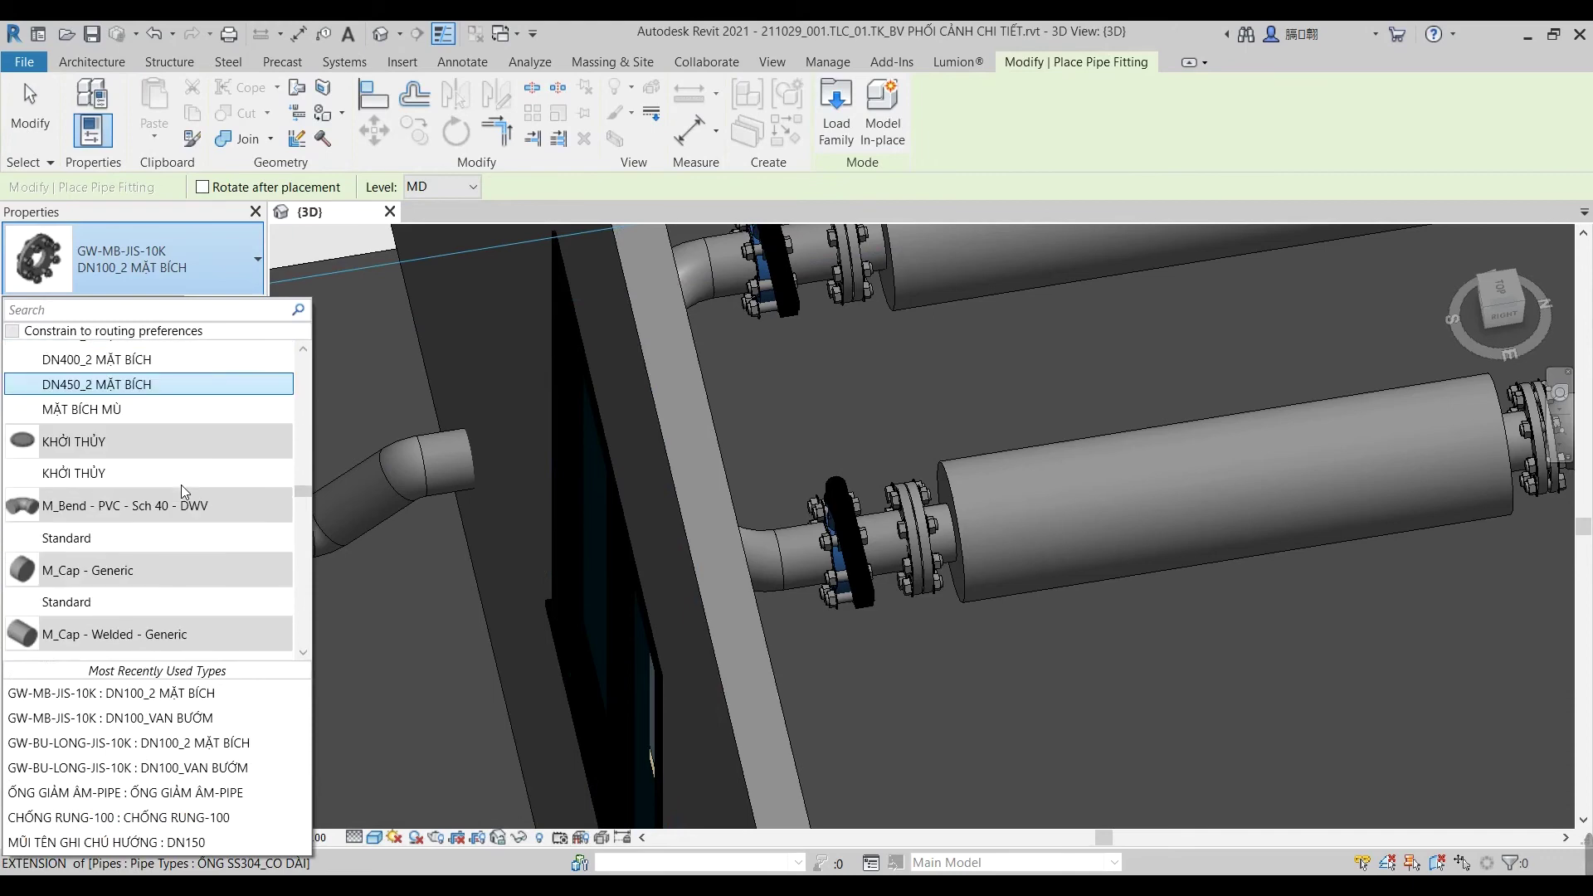
pyautogui.scroll(-5, 181, 485)
pyautogui.scroll(-5, 181, 485)
pyautogui.scroll(-5, 181, 485)
pyautogui.scroll(-5, 181, 485)
pyautogui.scroll(-3, 181, 489)
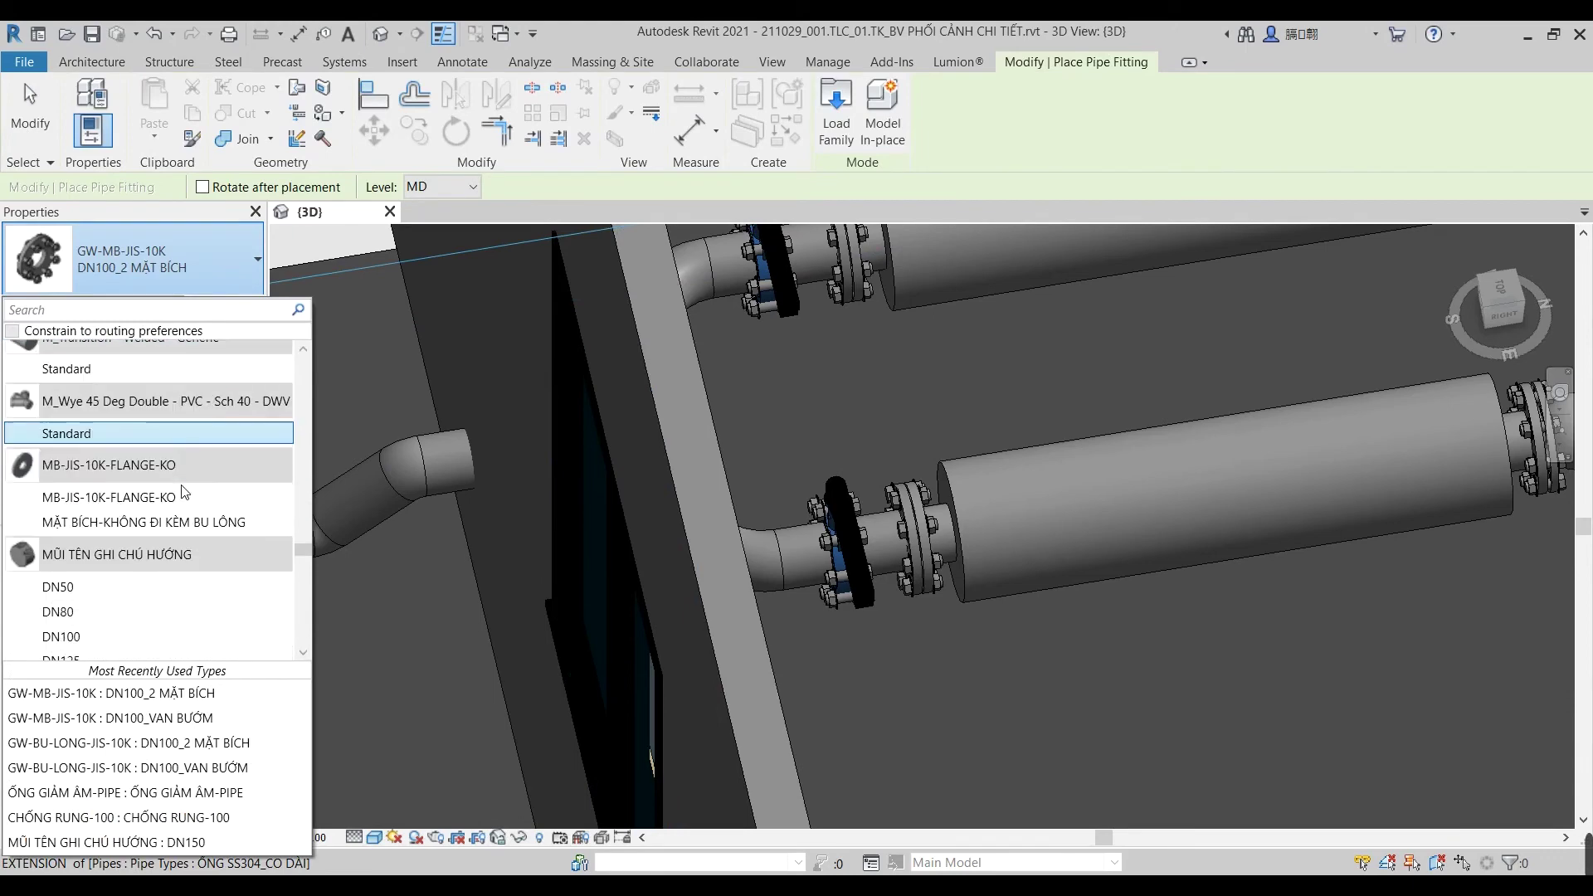
pyautogui.click(181, 520)
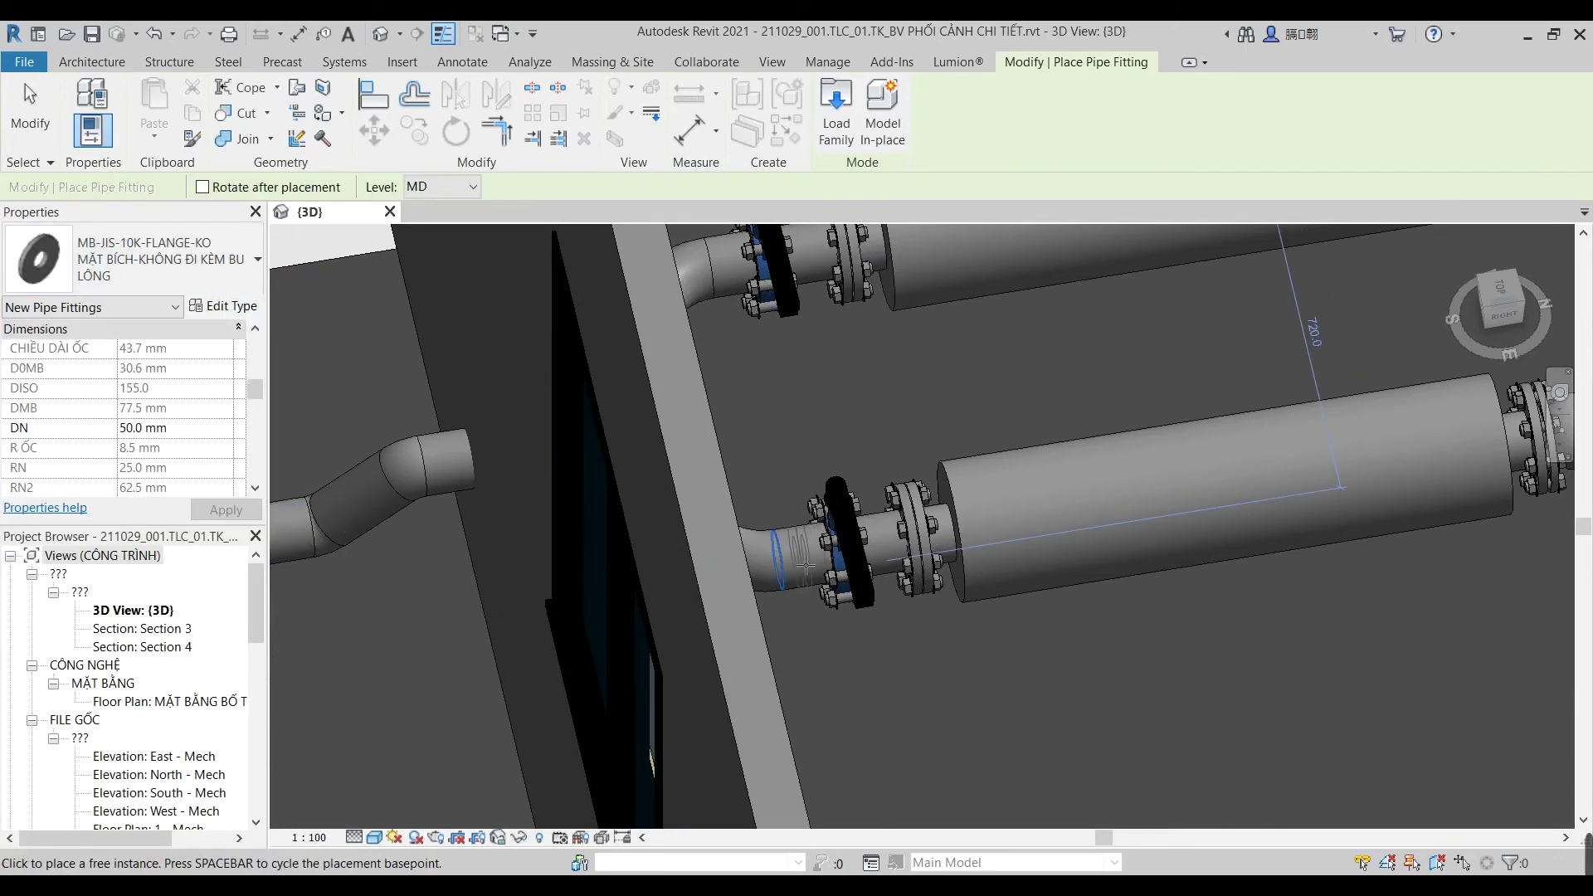
# Step: Place the bolt-less flange on the upper pipe beside its valve and select it
pyautogui.moveTo(824, 561); pyautogui.dragTo(799, 478, button='middle')
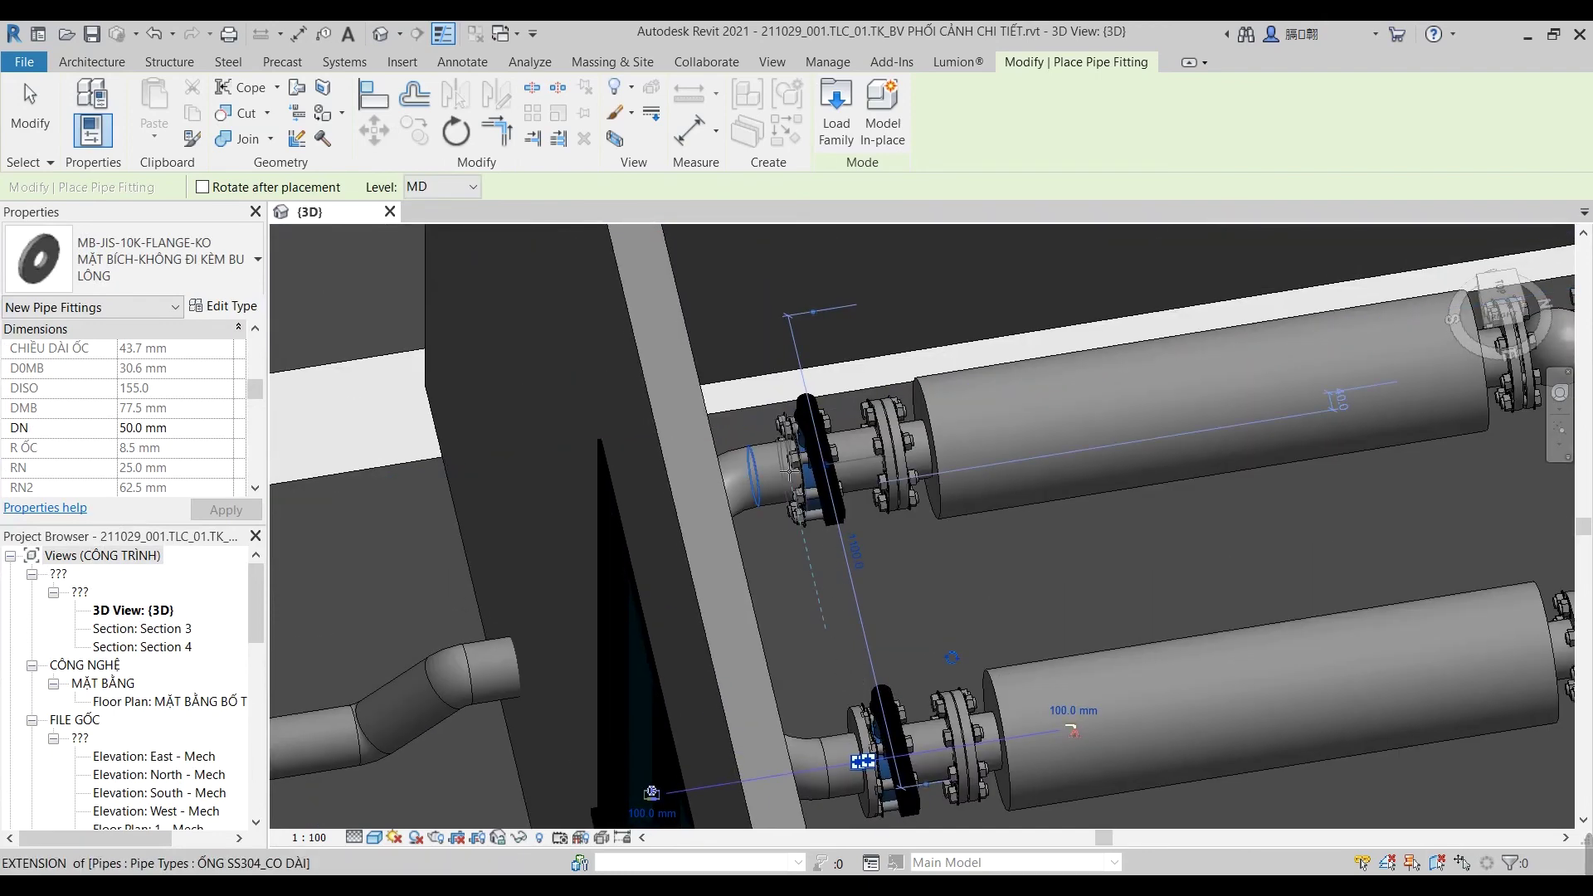
pyautogui.press('Escape')
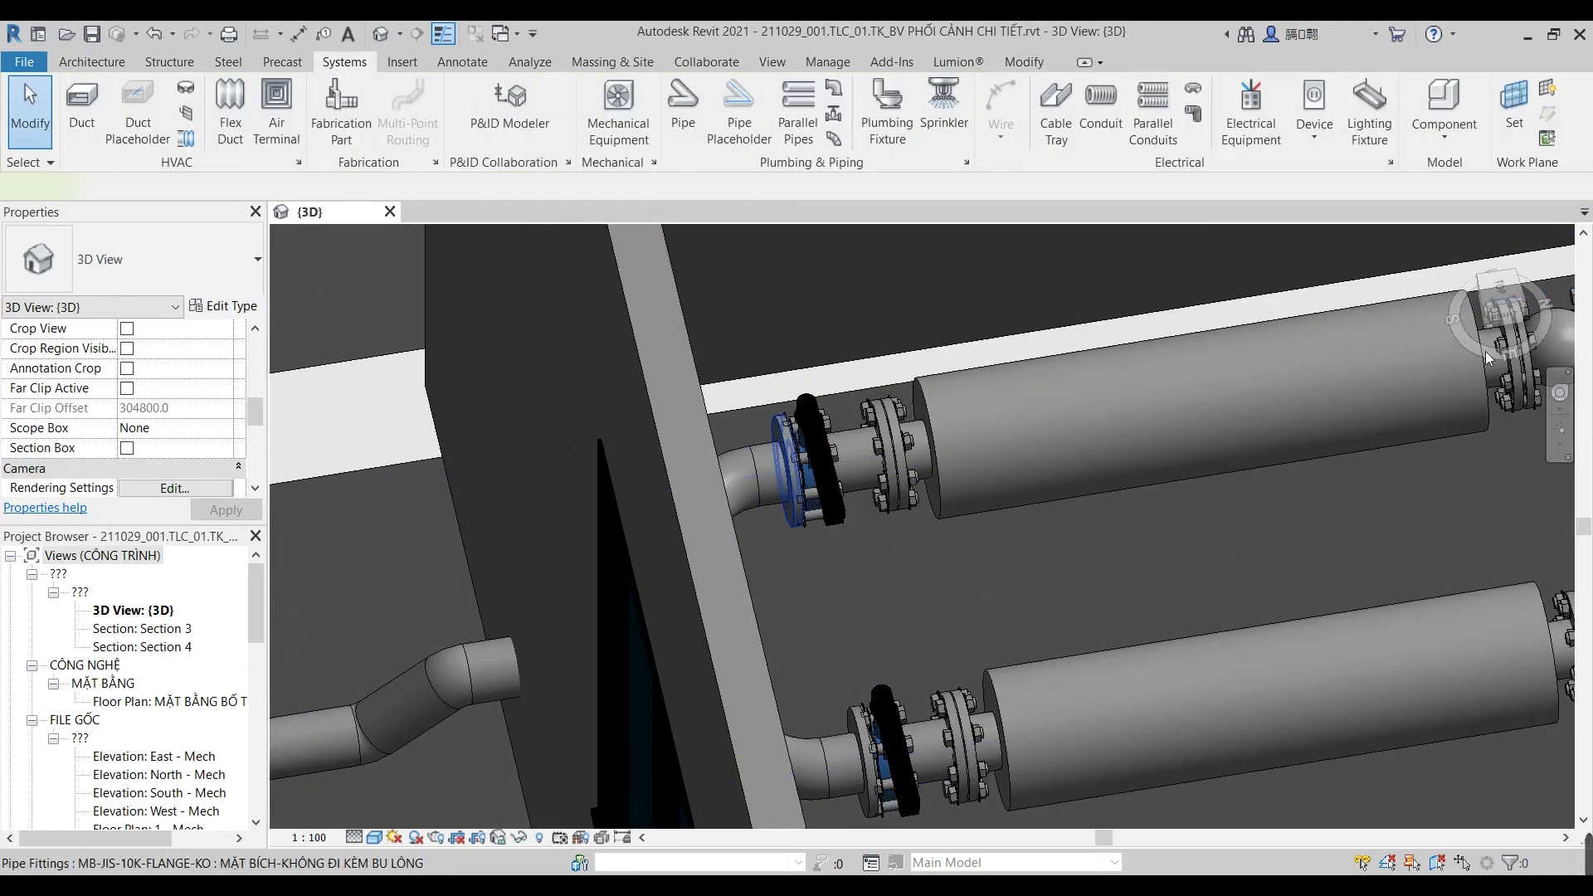
pyautogui.click(793, 469)
pyautogui.click(1500, 305)
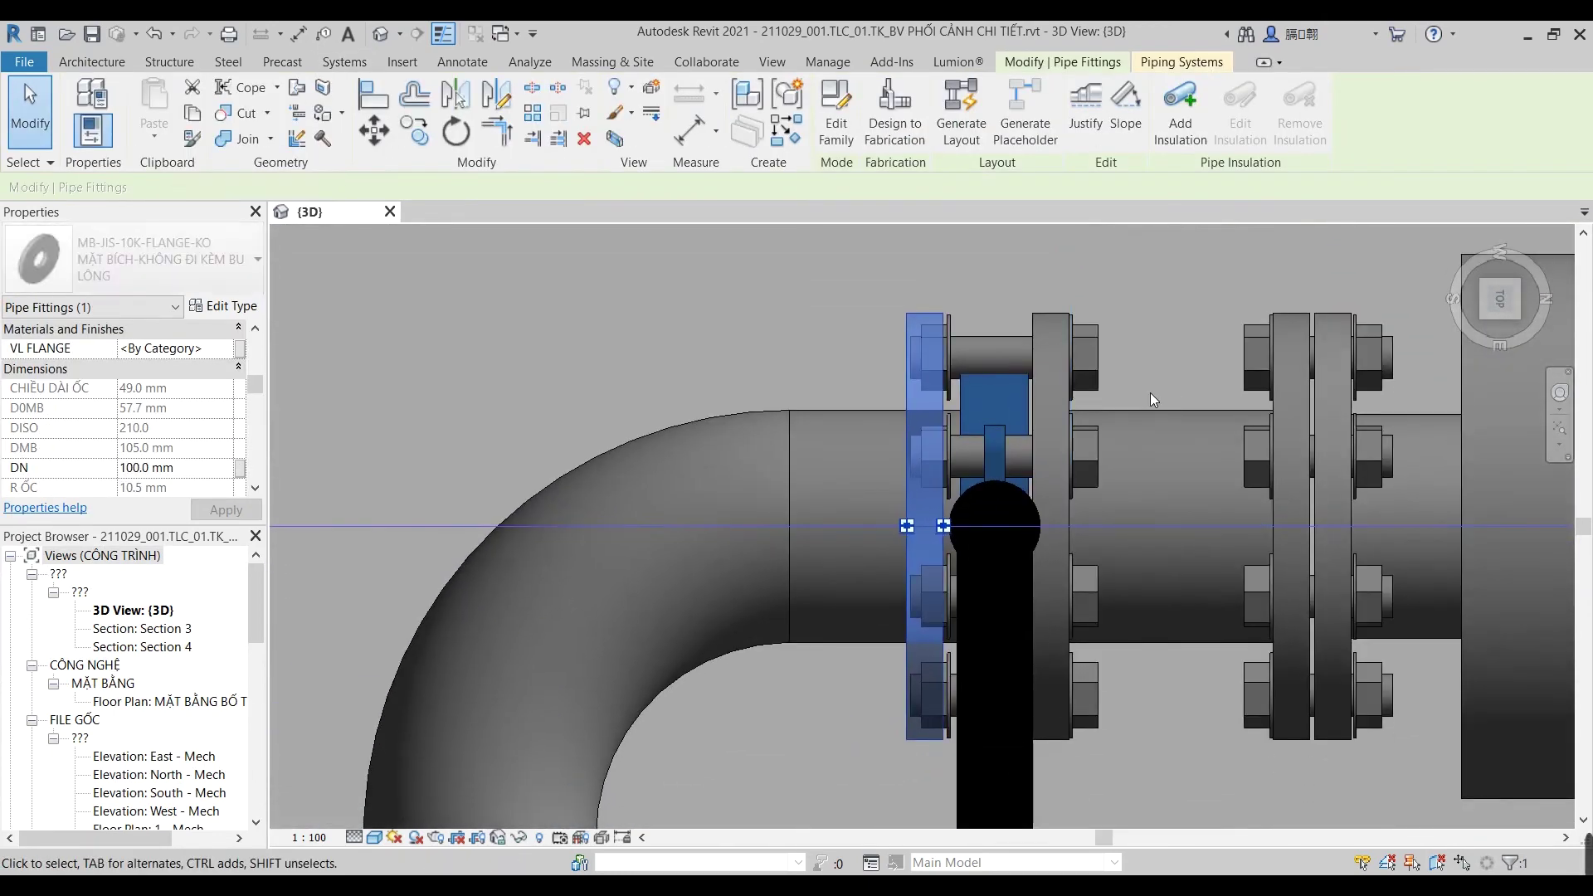
pyautogui.press('Right')
pyautogui.press('Right')
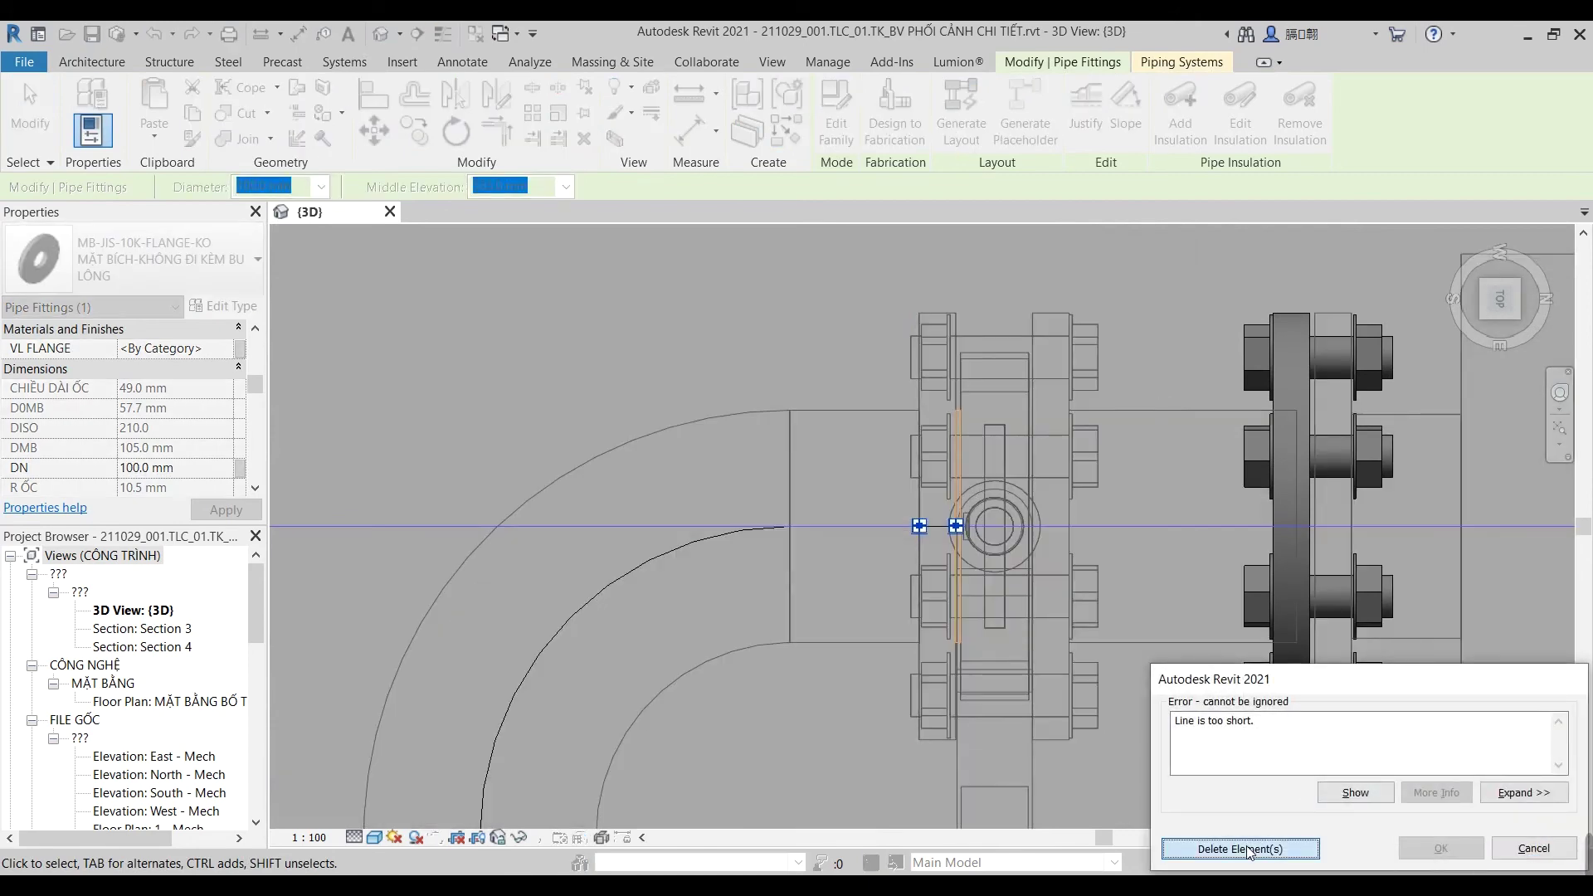
pyautogui.click(1249, 849)
pyautogui.scroll(2, 1120, 382)
pyautogui.scroll(2, 1138, 360)
pyautogui.scroll(-1, 1138, 360)
pyautogui.press('Escape')
pyautogui.scroll(-2, 1139, 358)
pyautogui.scroll(-1, 1138, 357)
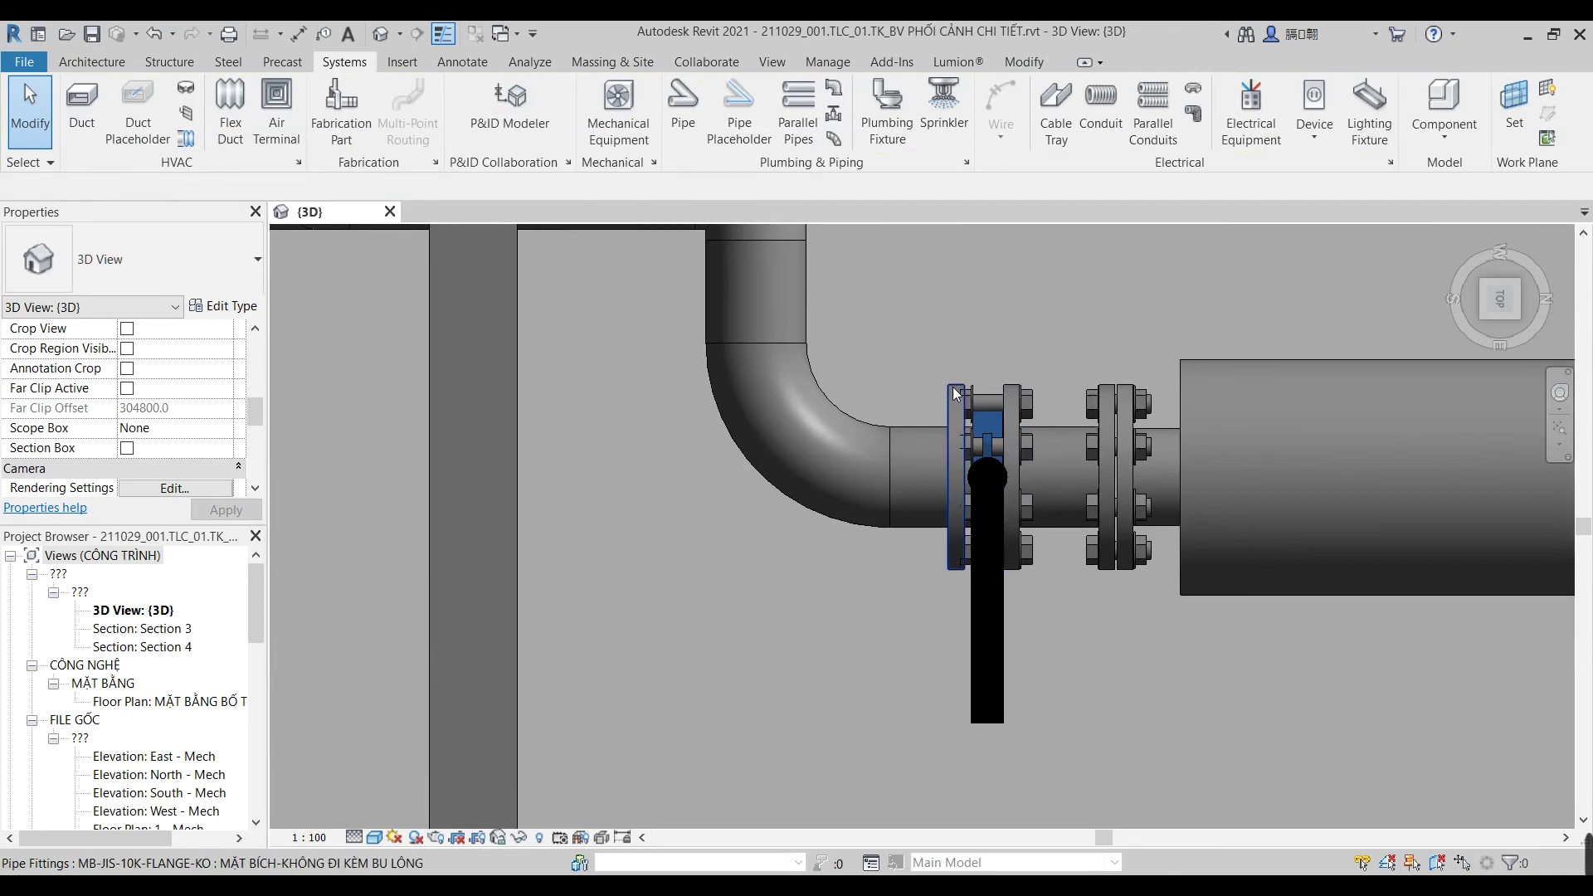
pyautogui.click(957, 394)
pyautogui.scroll(1, 1079, 415)
pyautogui.scroll(2, 1143, 435)
pyautogui.scroll(1, 1182, 440)
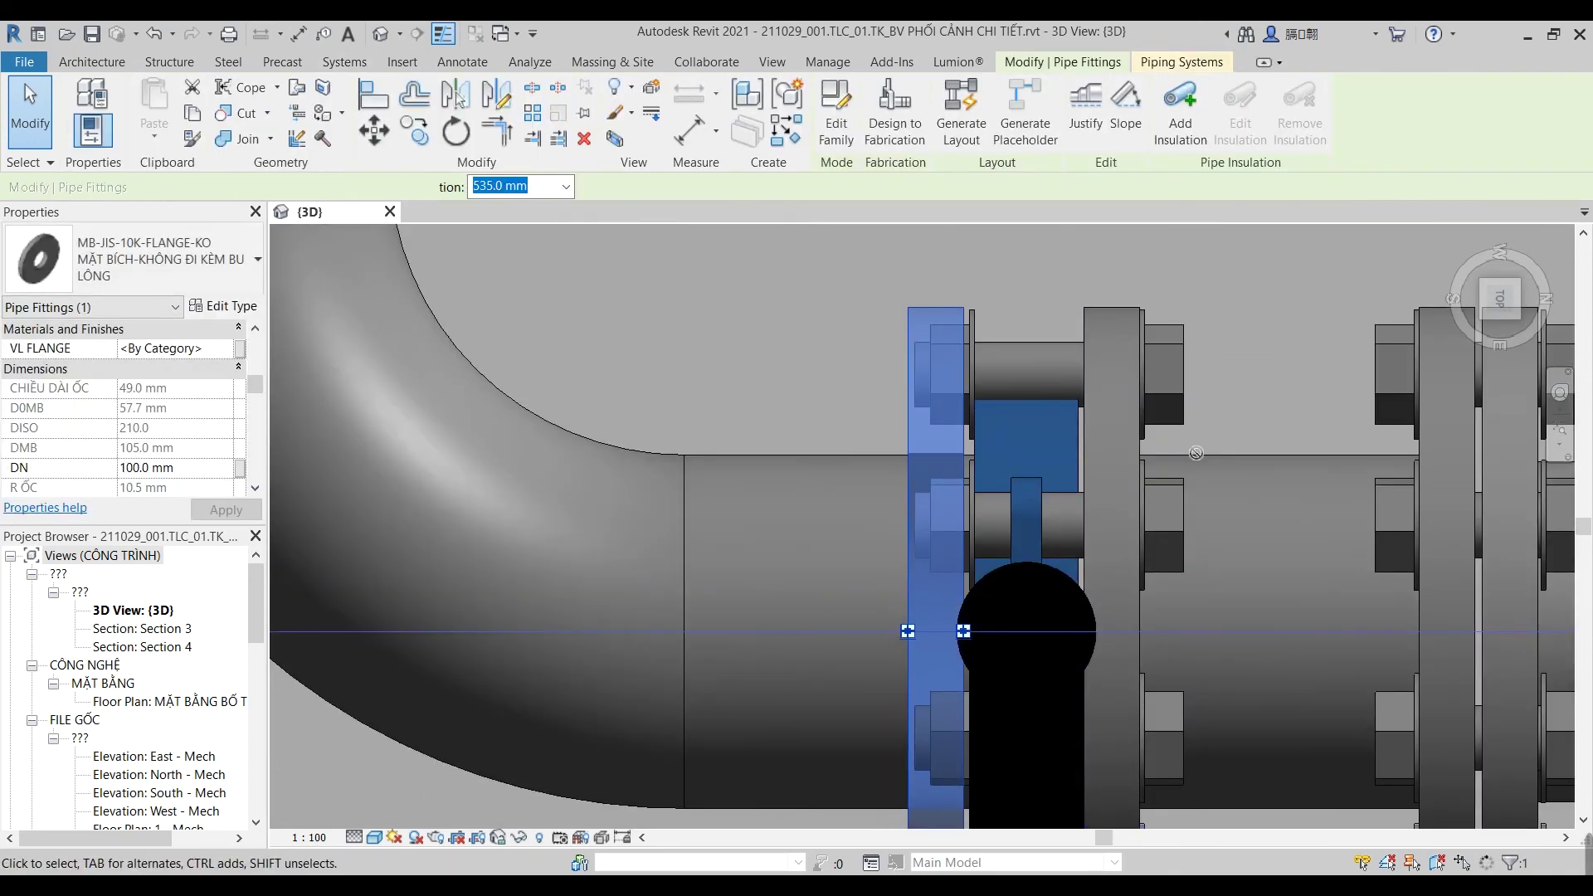
pyautogui.press('Return')
pyautogui.click(1216, 852)
pyautogui.scroll(2, 1212, 422)
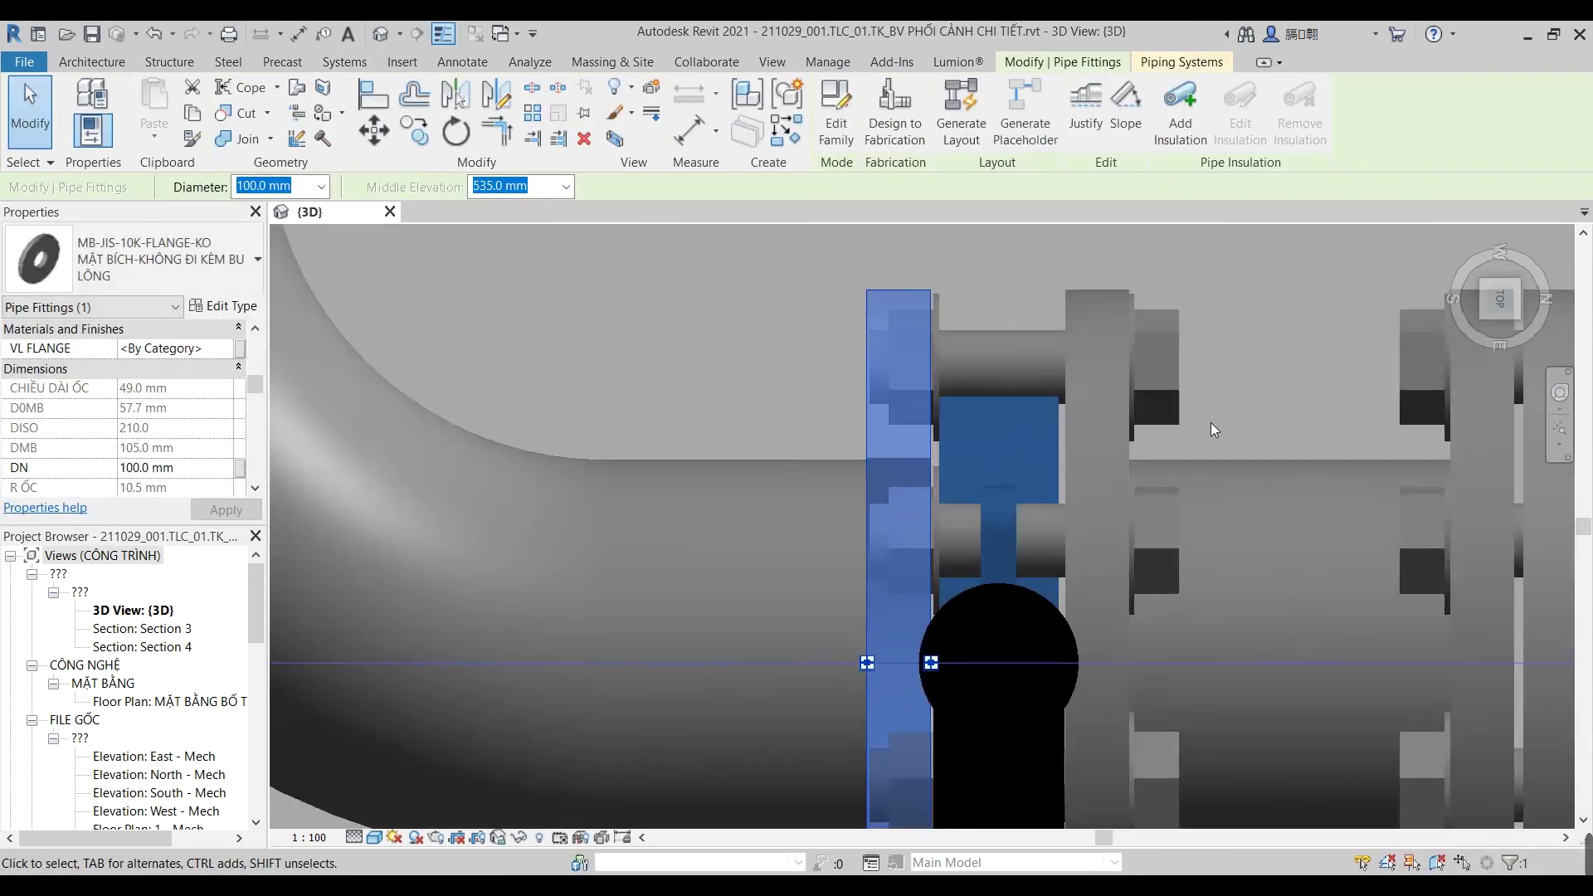
pyautogui.scroll(1, 1211, 421)
pyautogui.click(1212, 422)
pyautogui.scroll(-3, 1236, 424)
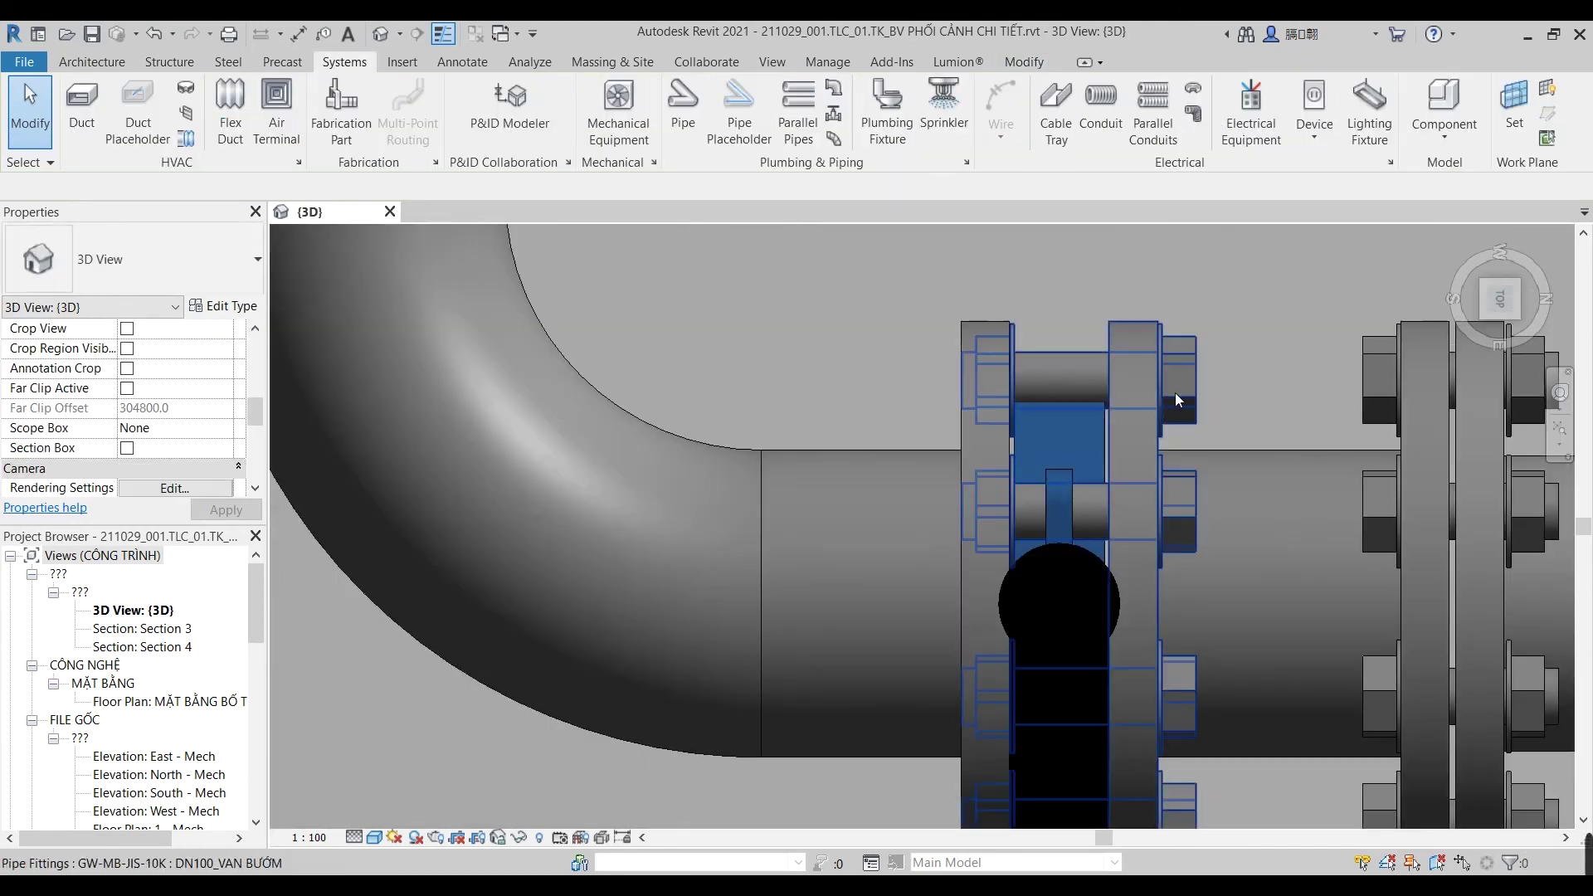
pyautogui.click(1141, 496)
pyautogui.scroll(1, 1145, 498)
pyautogui.moveTo(1145, 497); pyautogui.dragTo(800, 692, button='middle')
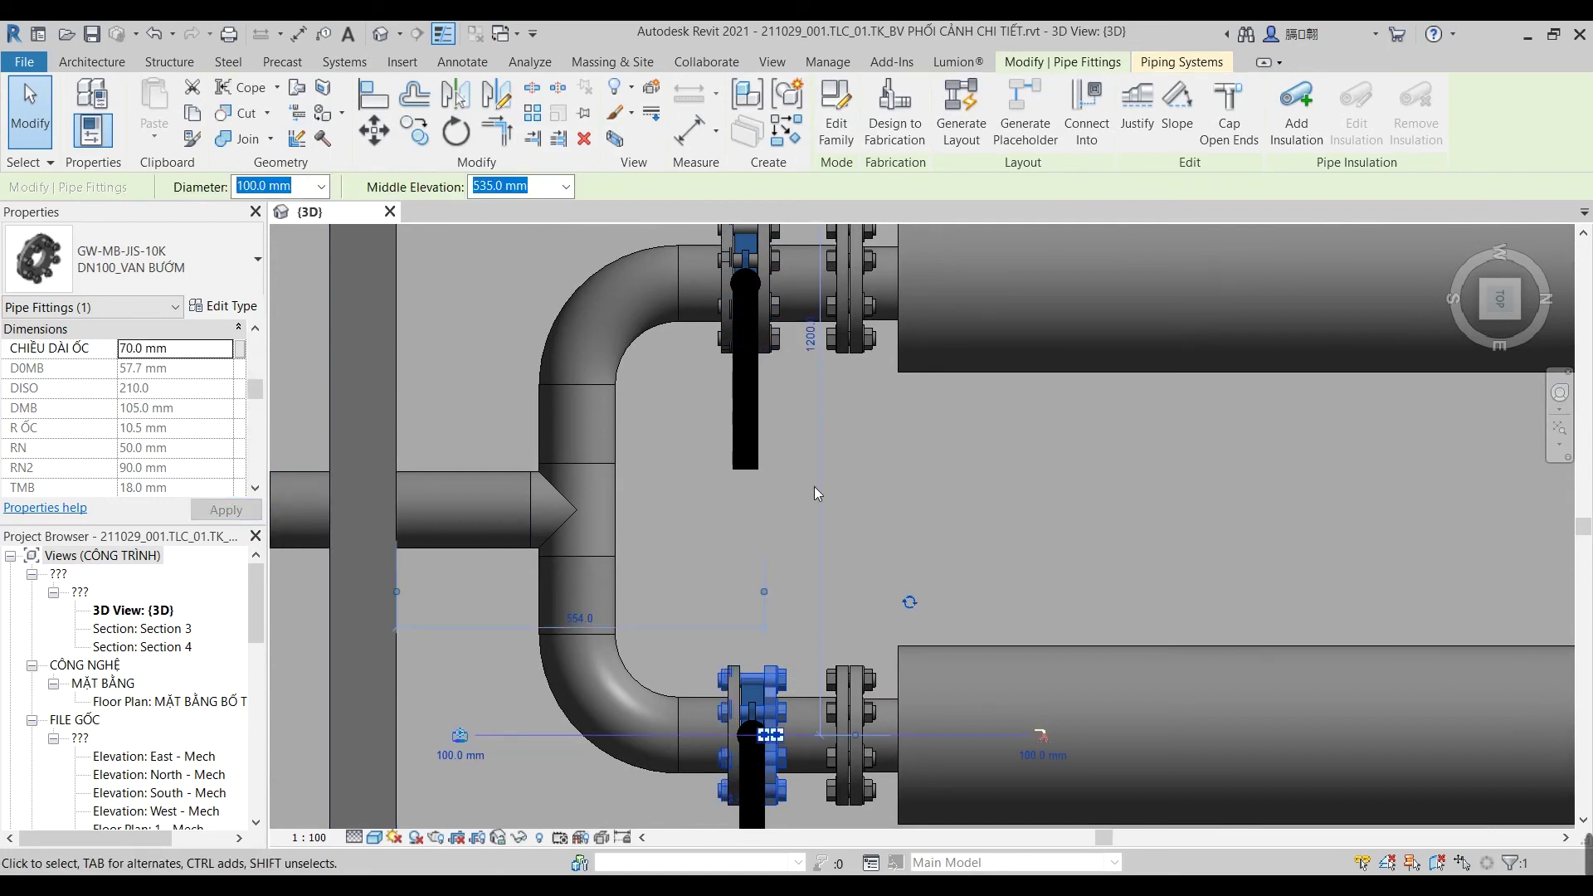
# Step: Change the lower butterfly valve's CHIỀU DÀI ỐC from 70 to 75 mm and apply
pyautogui.click(201, 350)
pyautogui.write('75')
pyautogui.click(203, 355)
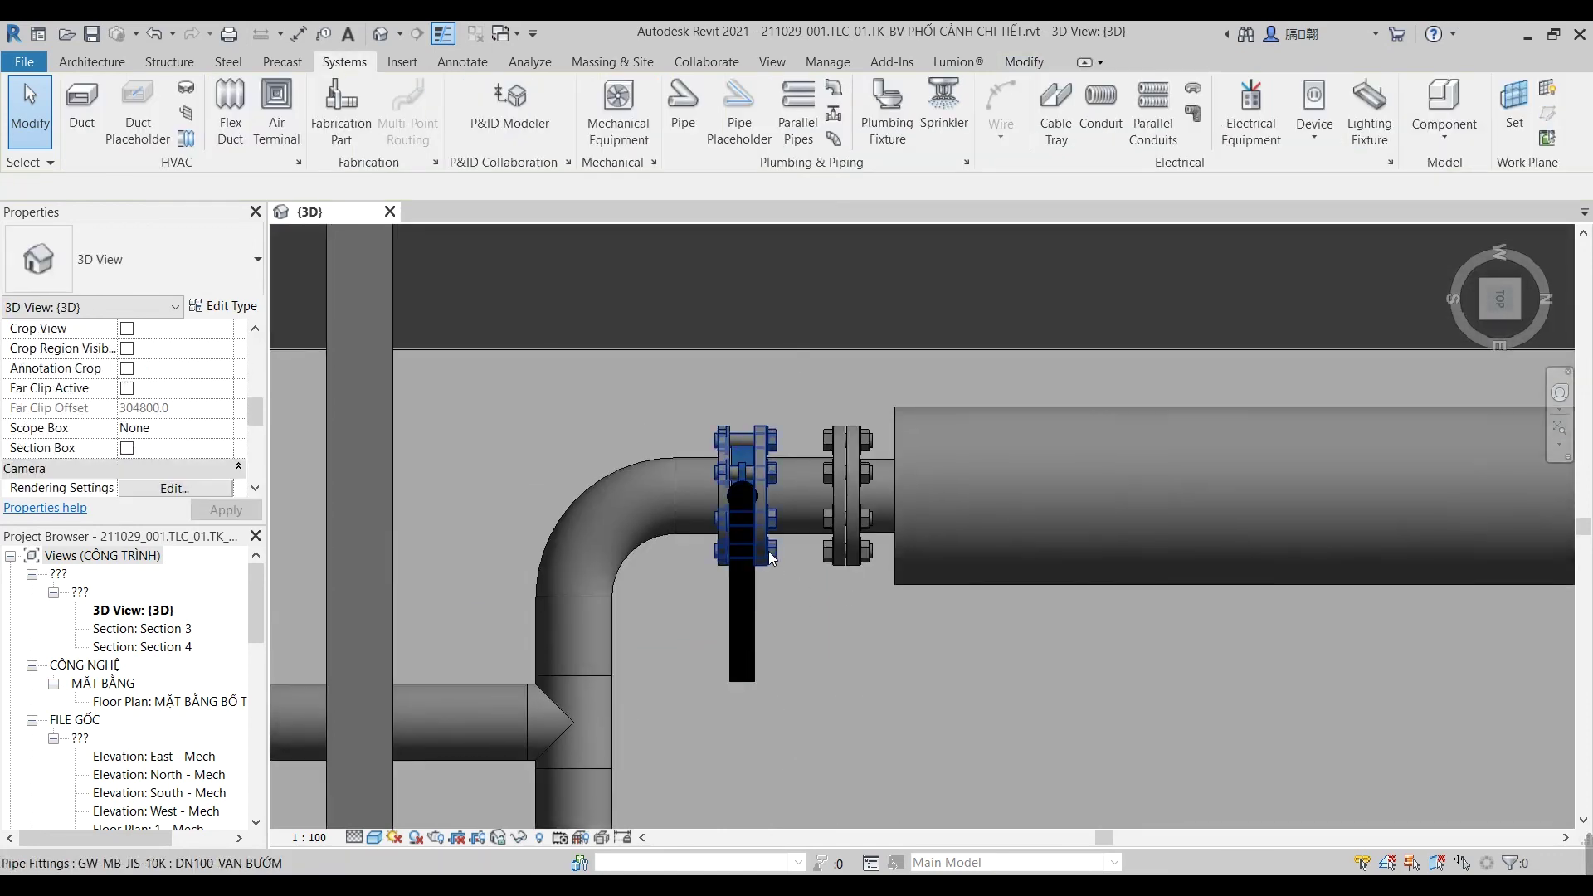
# Step: Deselect the valve and orbit out to a perspective view of both pump discharge lines
pyautogui.click(839, 599)
pyautogui.scroll(-2, 787, 592)
pyautogui.scroll(-1, 799, 508)
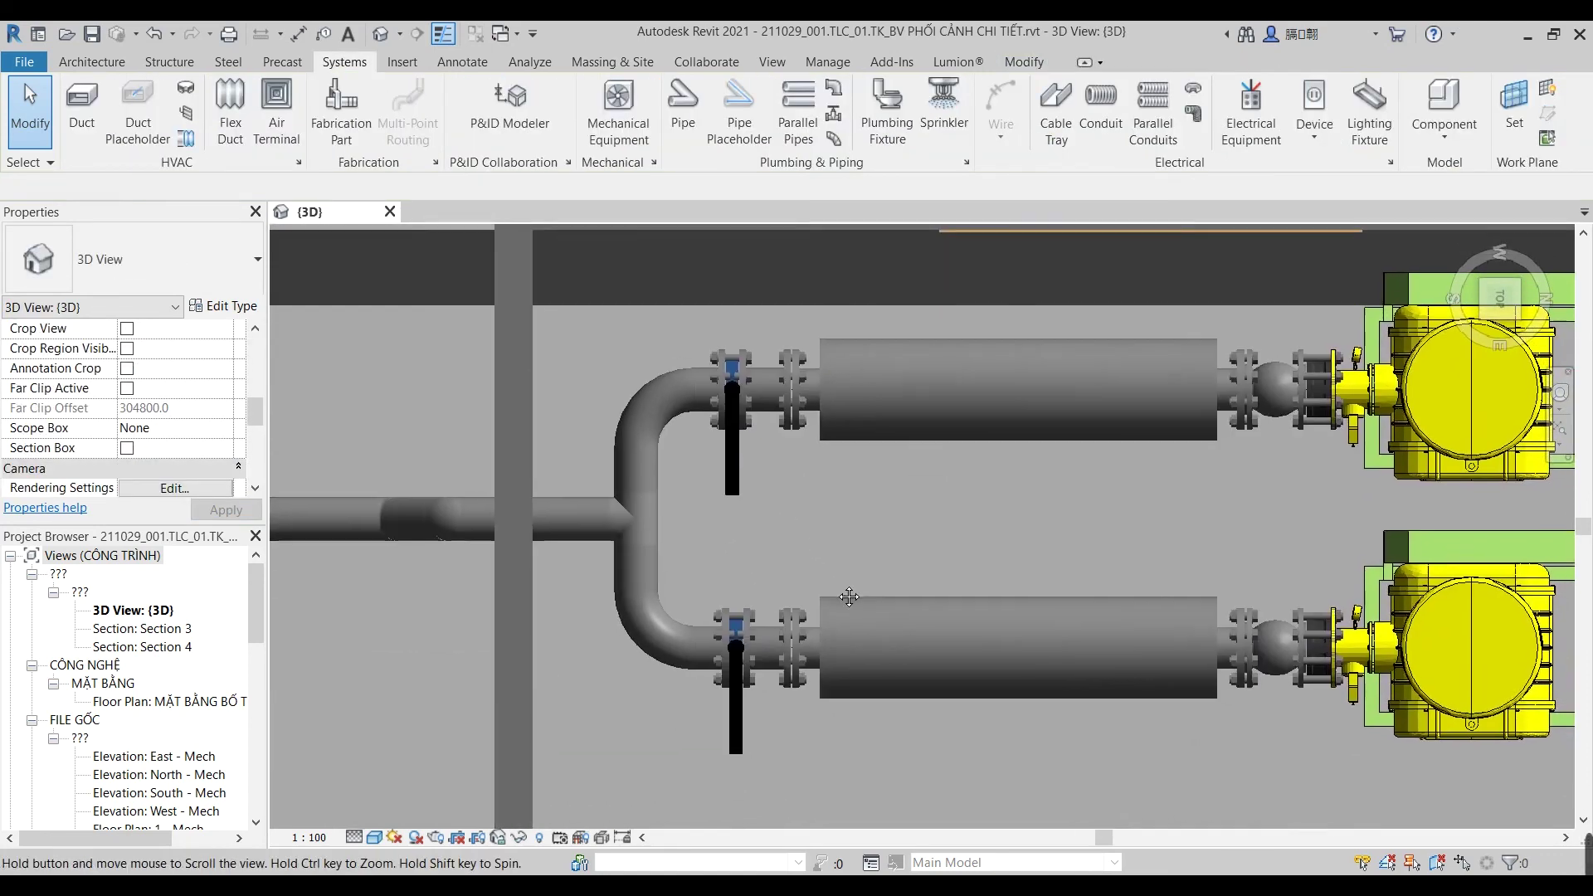
pyautogui.scroll(-2, 698, 494)
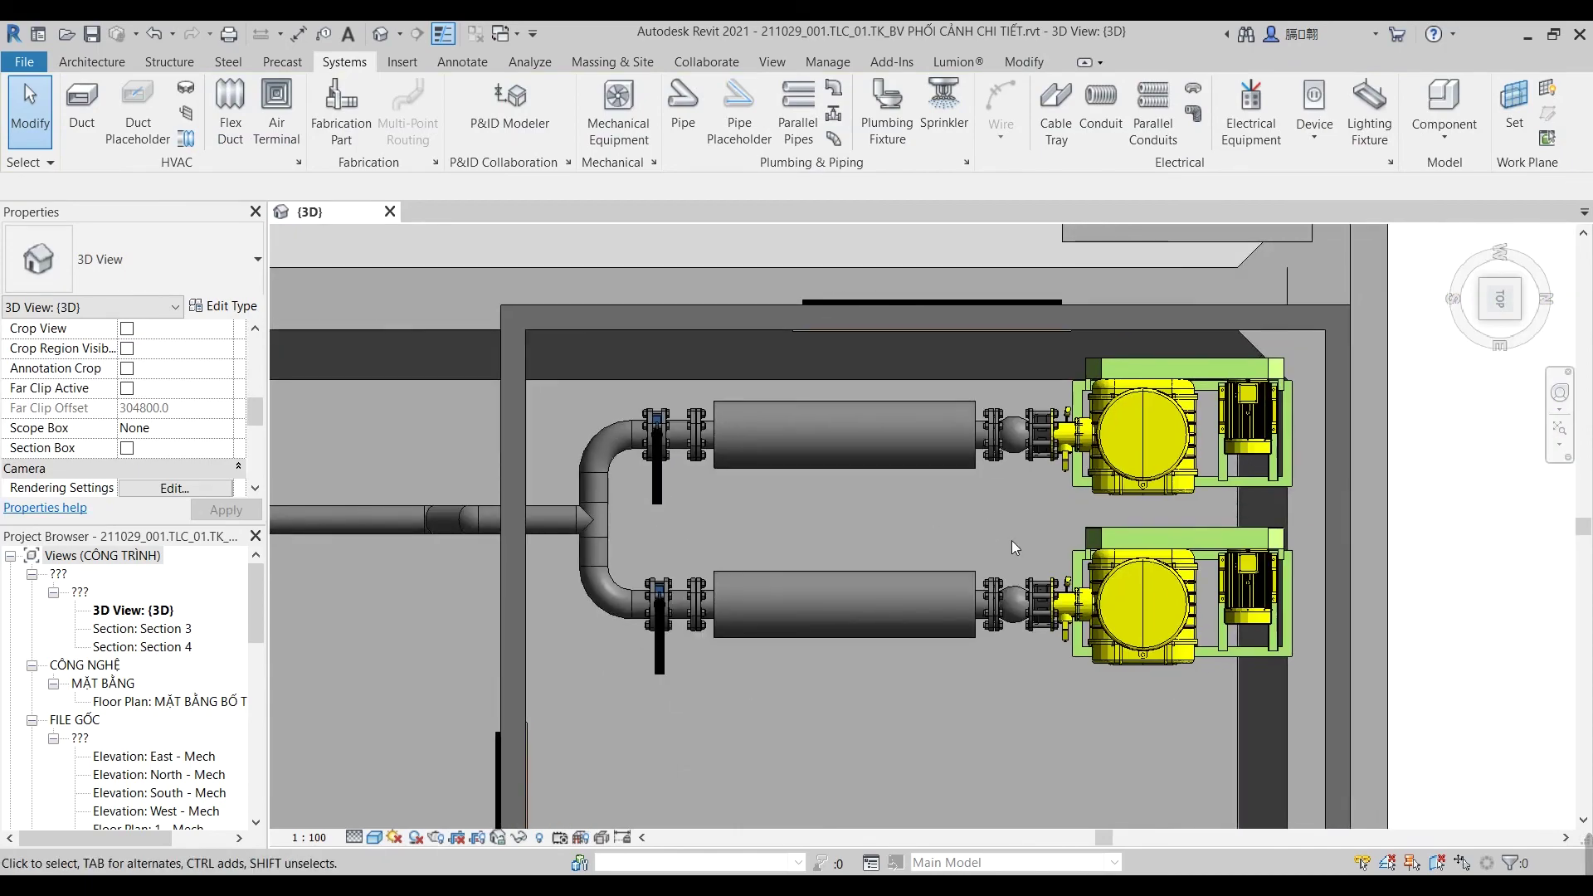
pyautogui.keyDown('shift'); pyautogui.moveTo(1012, 540); pyautogui.dragTo(949, 445, button='middle'); pyautogui.keyUp('shift')
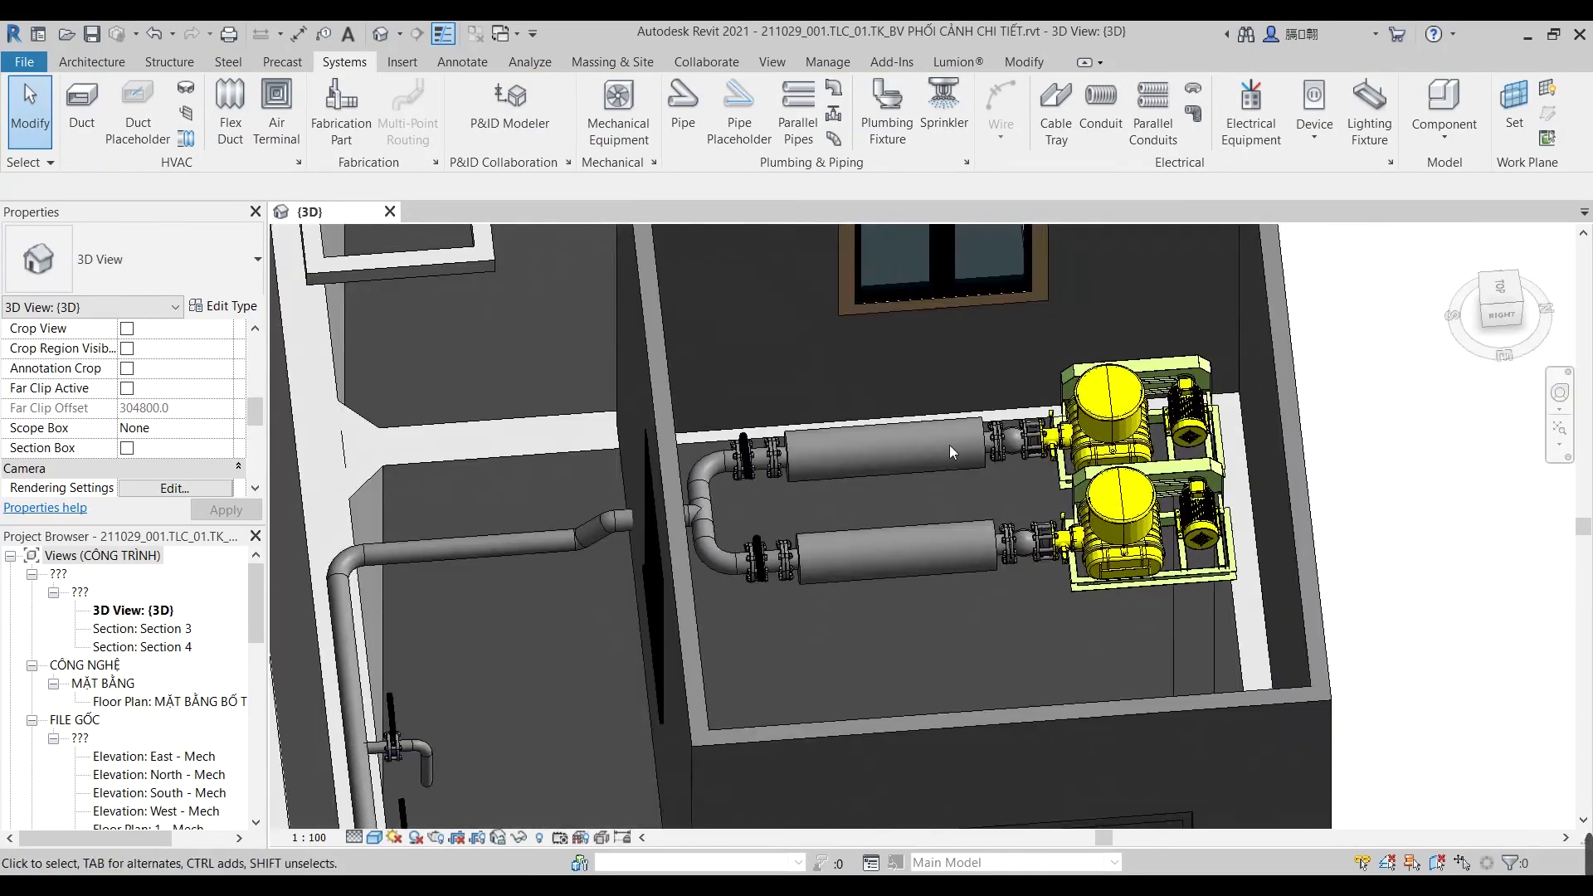
pyautogui.scroll(3, 949, 445)
# Step: Check the bolt set at the lower pump, then clear the selection and zoom around the pumps
pyautogui.click(1143, 655)
pyautogui.keyDown('shift'); pyautogui.moveTo(1143, 656); pyautogui.dragTo(1132, 607, button='middle'); pyautogui.keyUp('shift')
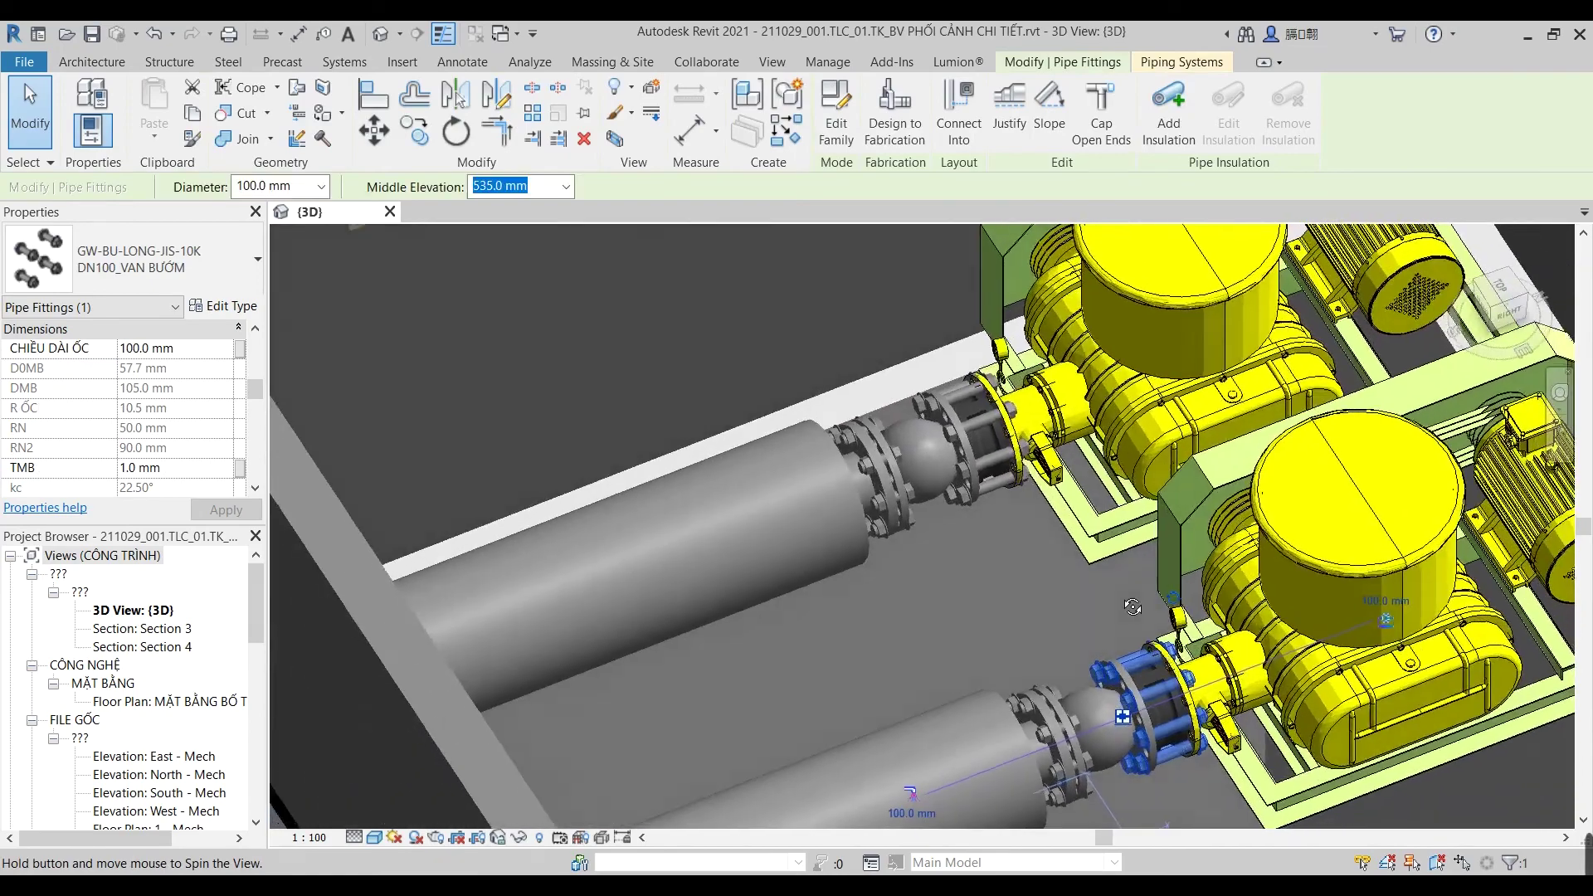
pyautogui.press('Escape')
pyautogui.scroll(-3, 1096, 605)
pyautogui.scroll(2, 1096, 605)
pyautogui.scroll(2, 814, 545)
pyautogui.scroll(1, 865, 620)
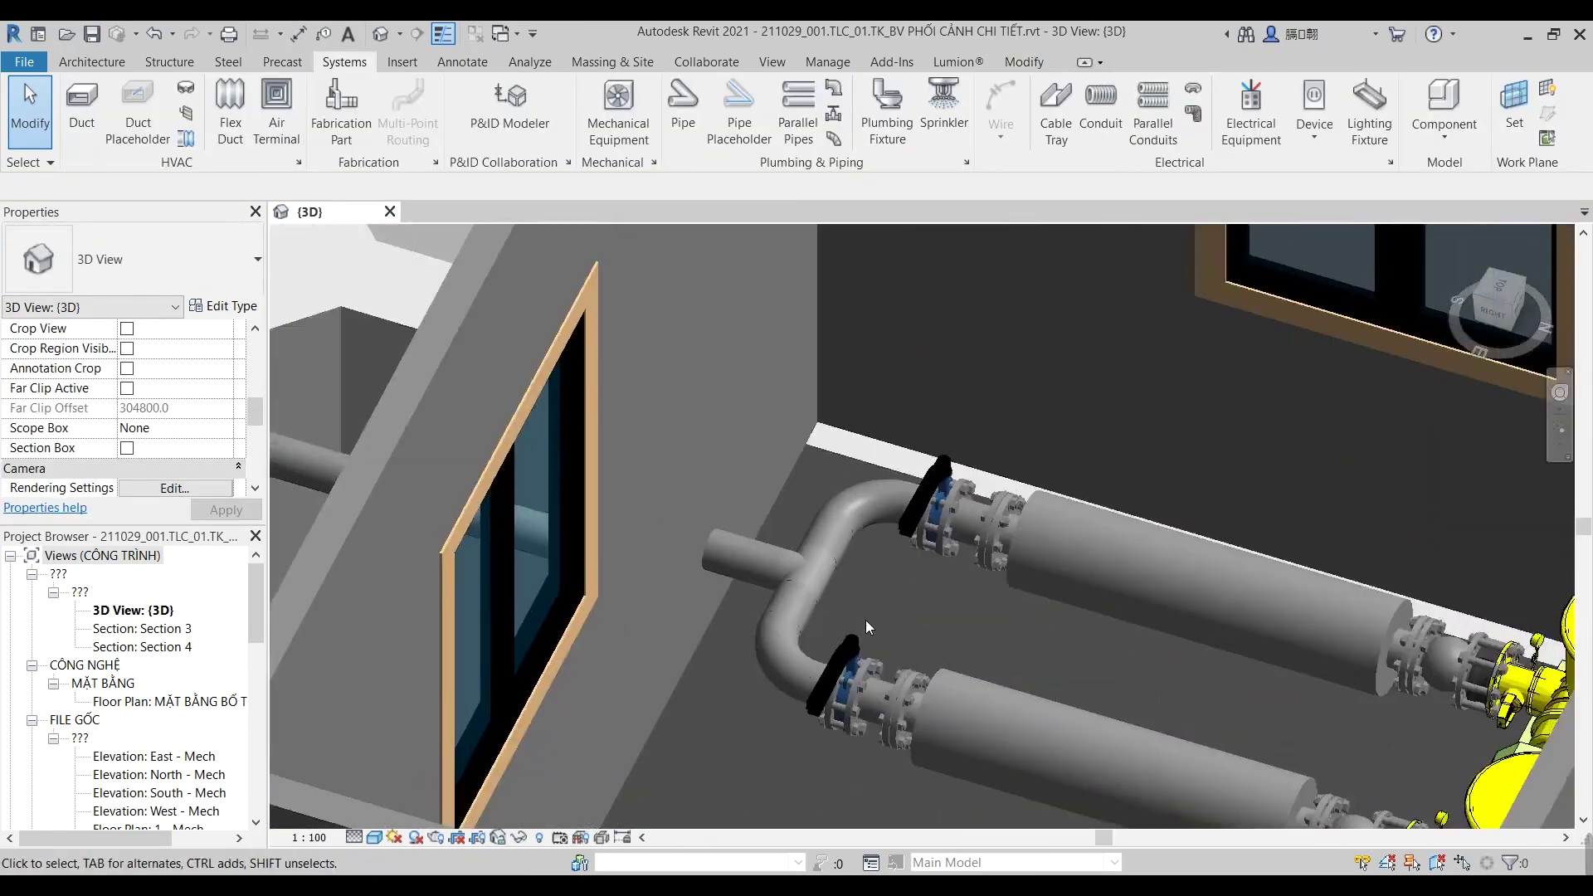
pyautogui.scroll(-1, 869, 619)
pyautogui.scroll(-2, 915, 609)
pyautogui.scroll(1, 986, 626)
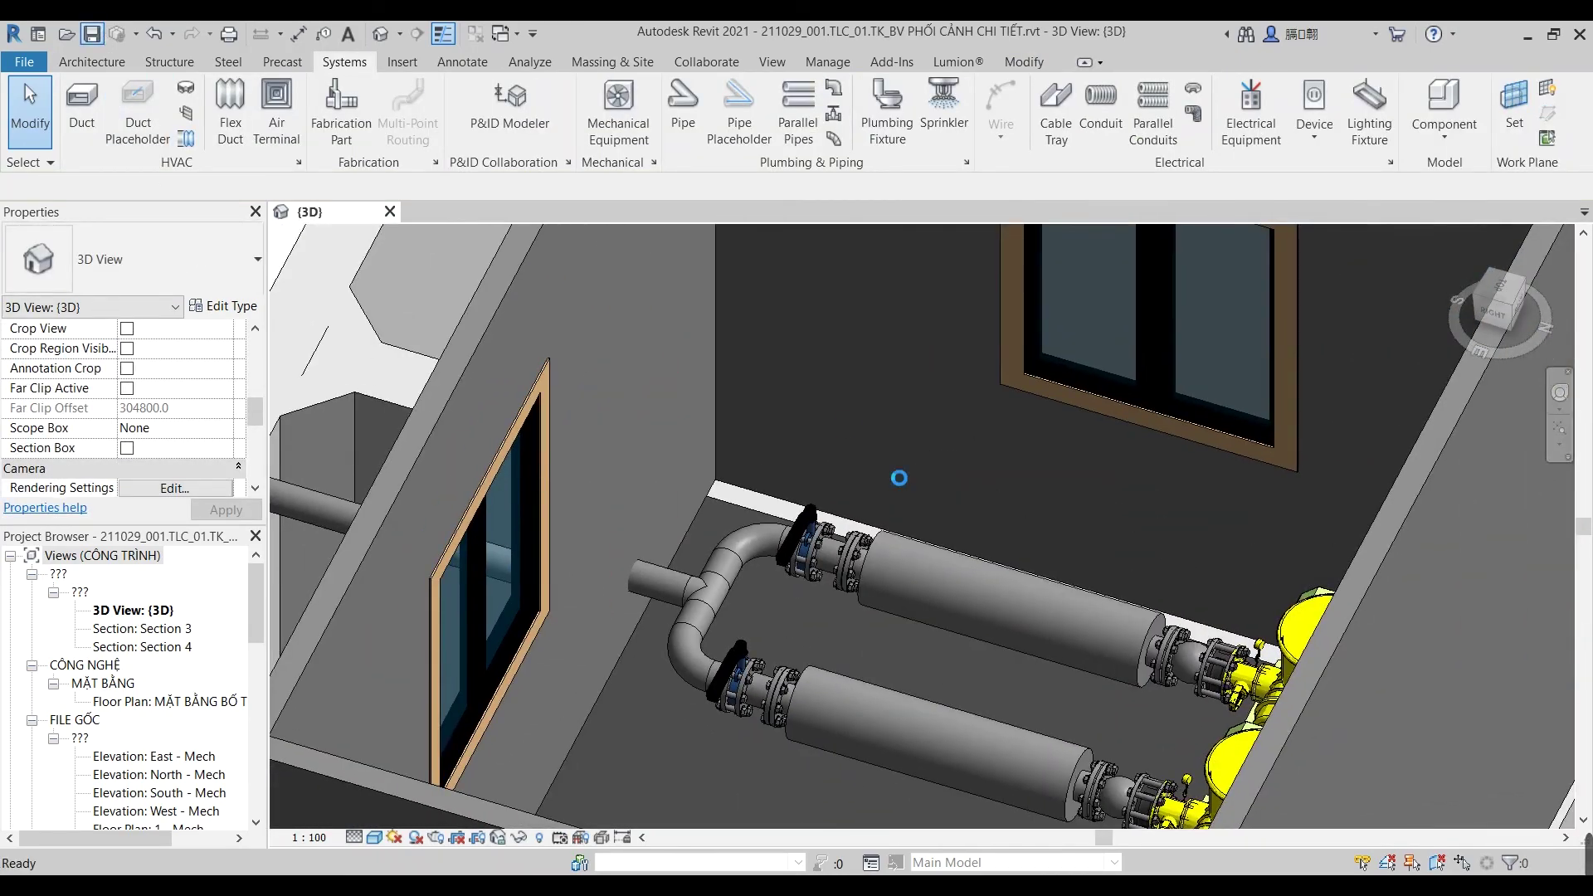